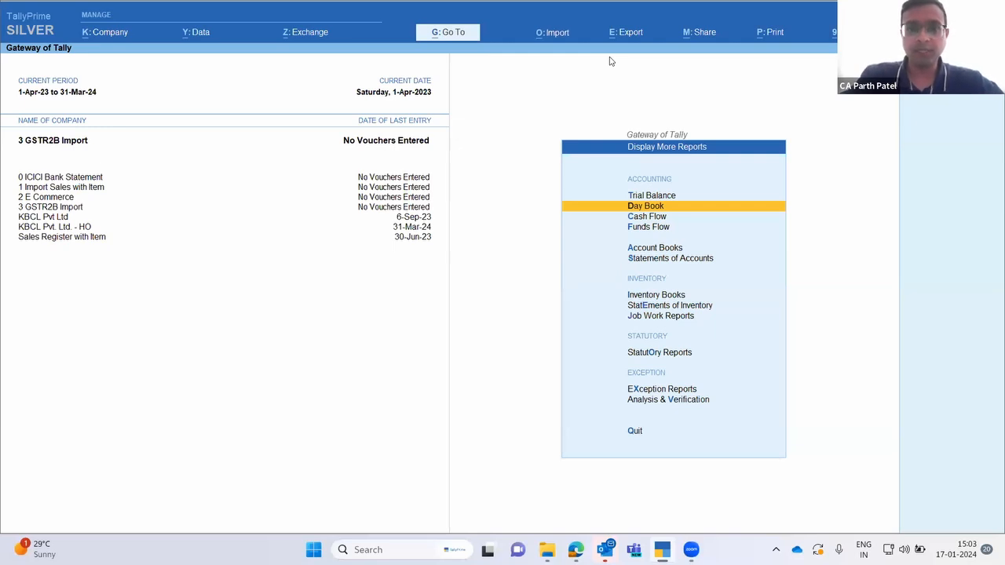
- Look through the company data import options and open the import of masters
{"action": "key", "text": "alt+o"}
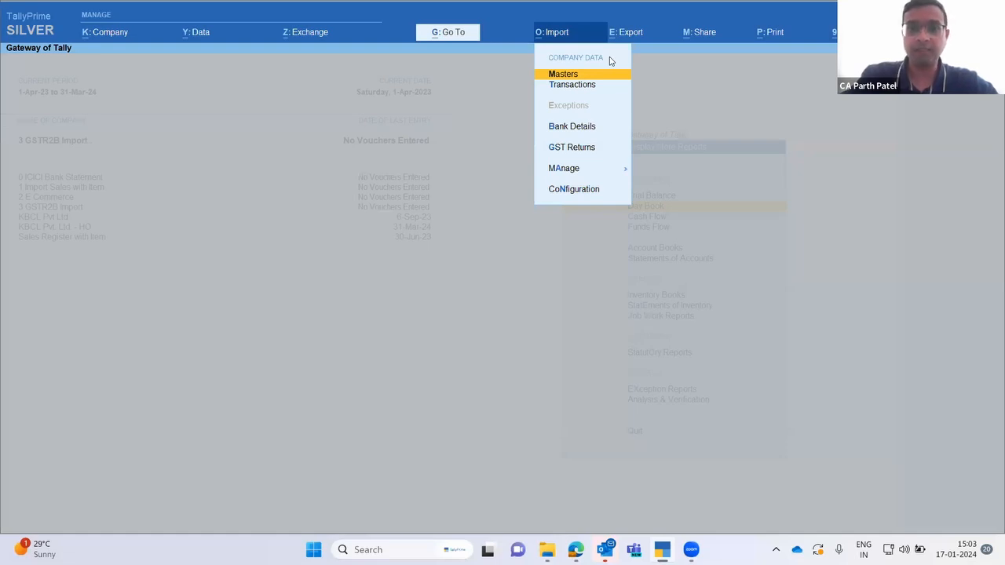
{"action": "key", "text": "Down"}
{"action": "key", "text": "Down"}
{"action": "key", "text": "Down"}
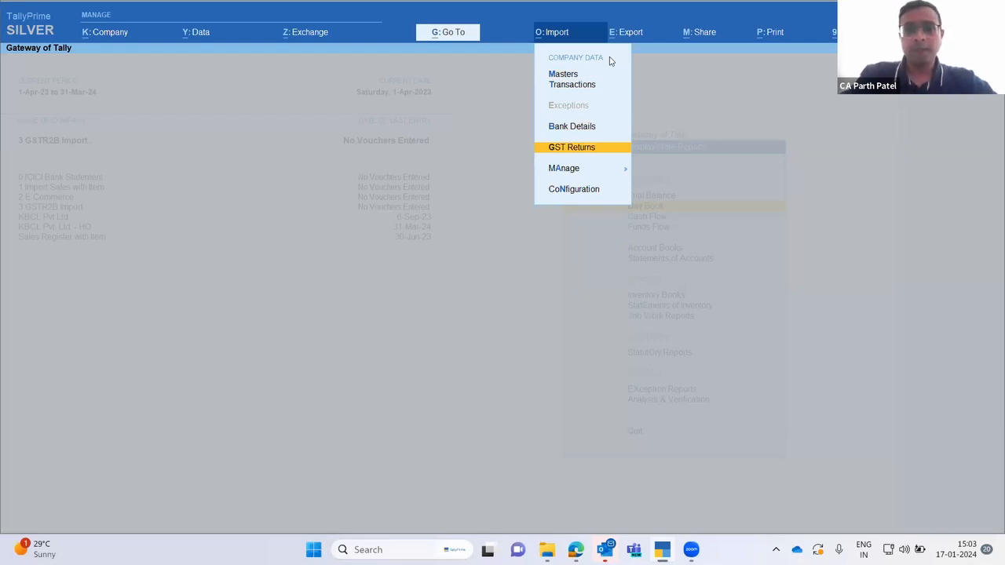
{"action": "key", "text": "Up"}
{"action": "key", "text": "Up"}
{"action": "key", "text": "Up"}
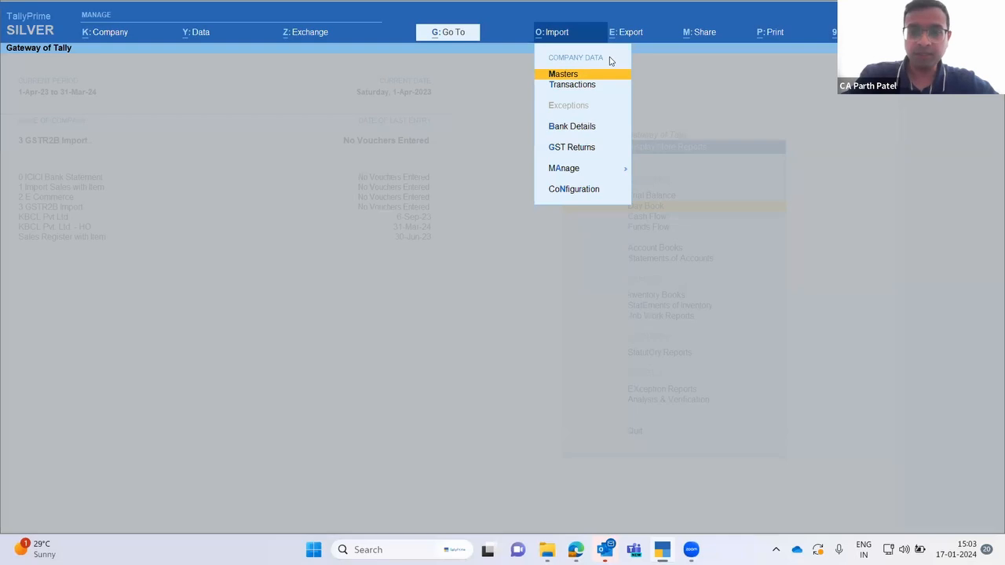
{"action": "key", "text": "Return"}
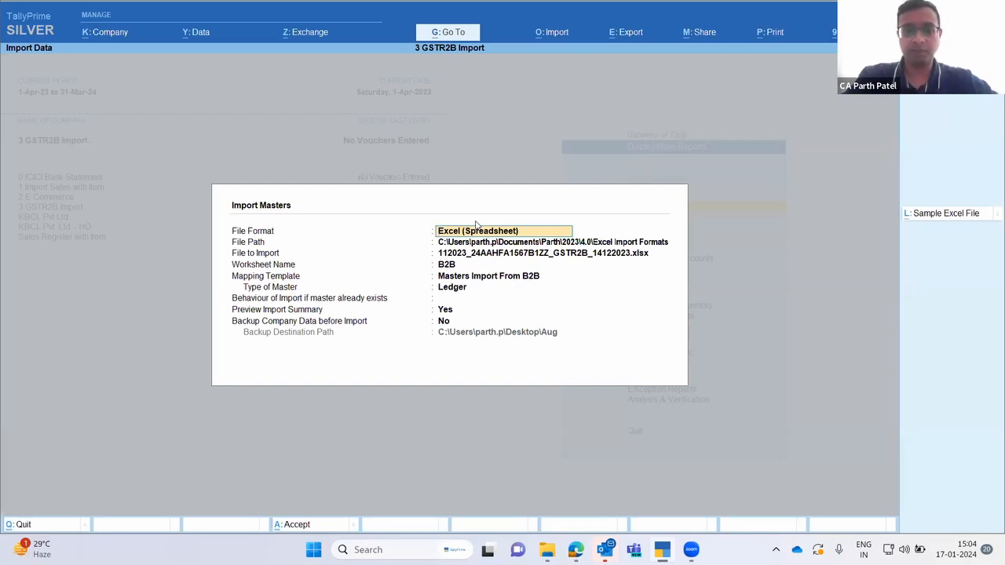
- Review the file formats available for importing masters, including Excel (Spreadsheet) and XML (Data Interchange), and leave the import
{"action": "key", "text": "BackSpace"}
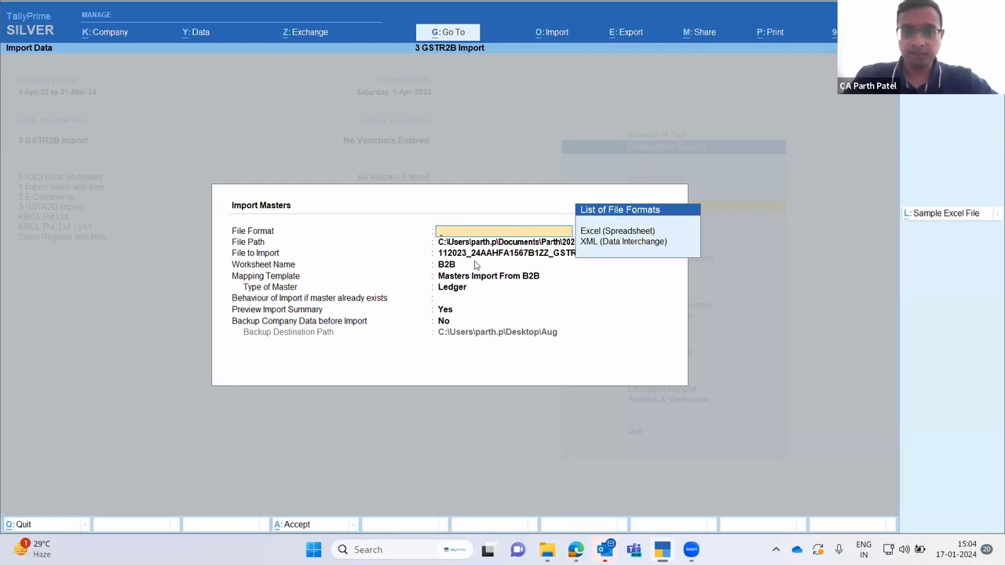
{"action": "key", "text": "Down"}
{"action": "key", "text": "Down"}
{"action": "key", "text": "Up"}
{"action": "key", "text": "Down"}
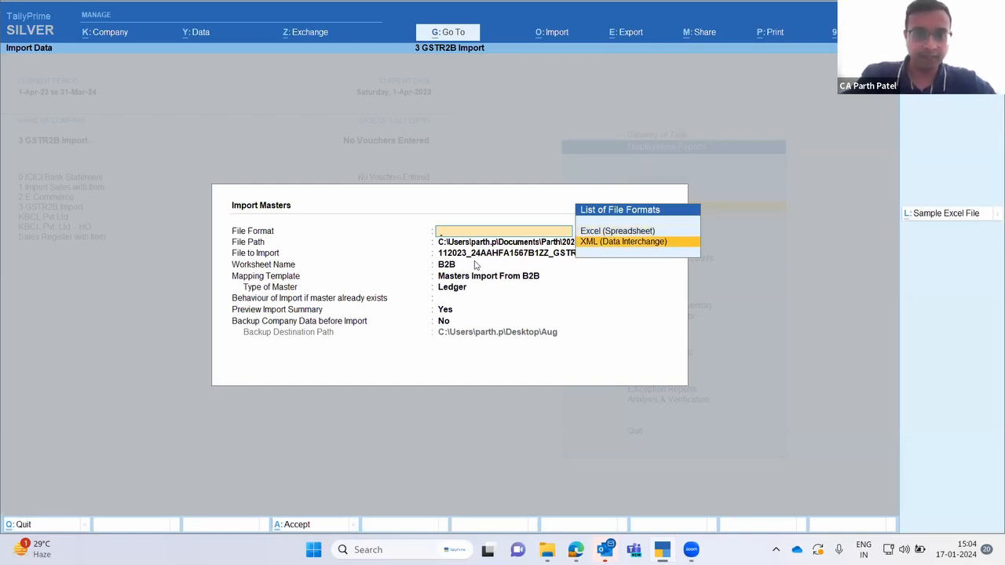
{"action": "key", "text": "Up"}
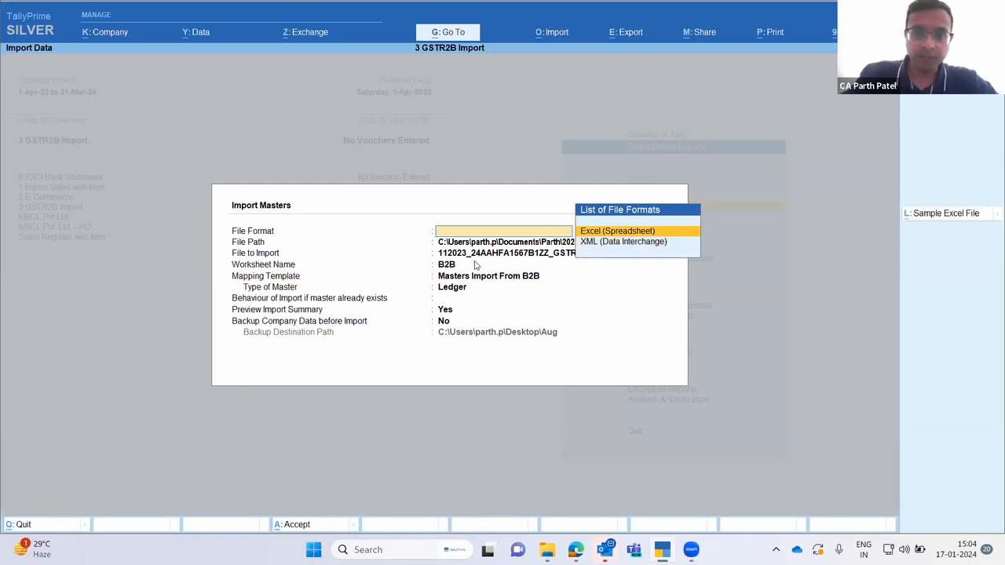
{"action": "key", "text": "Return"}
{"action": "key", "text": "BackSpace"}
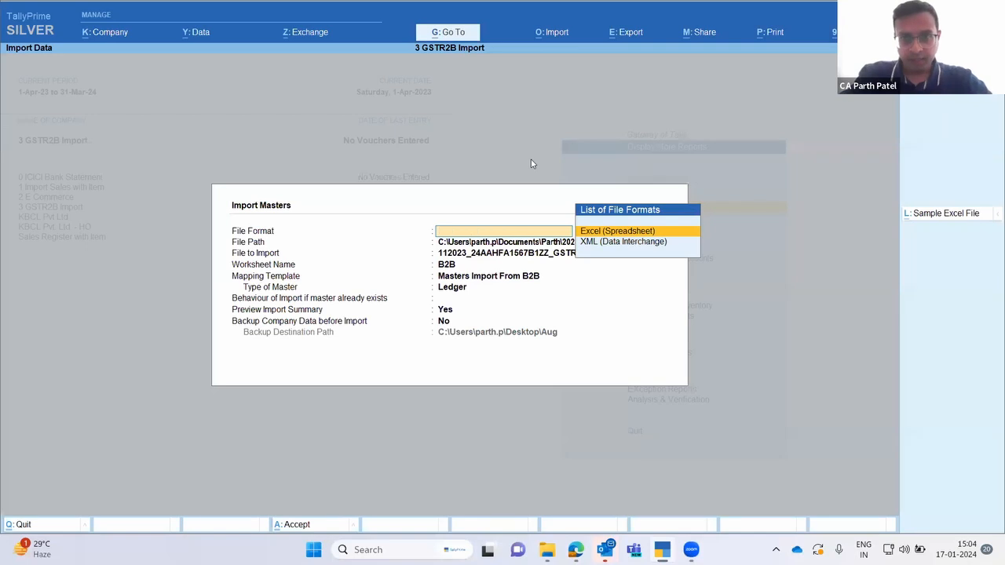
{"action": "key", "text": "Escape"}
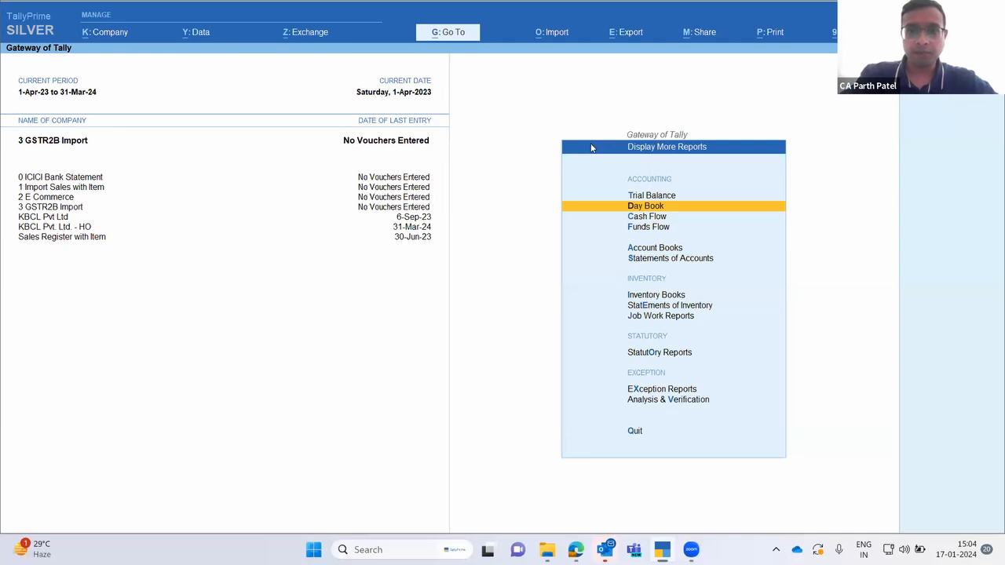
- Open the import of transactions, review its available file formats, and leave without importing
{"action": "key", "text": "alt+o"}
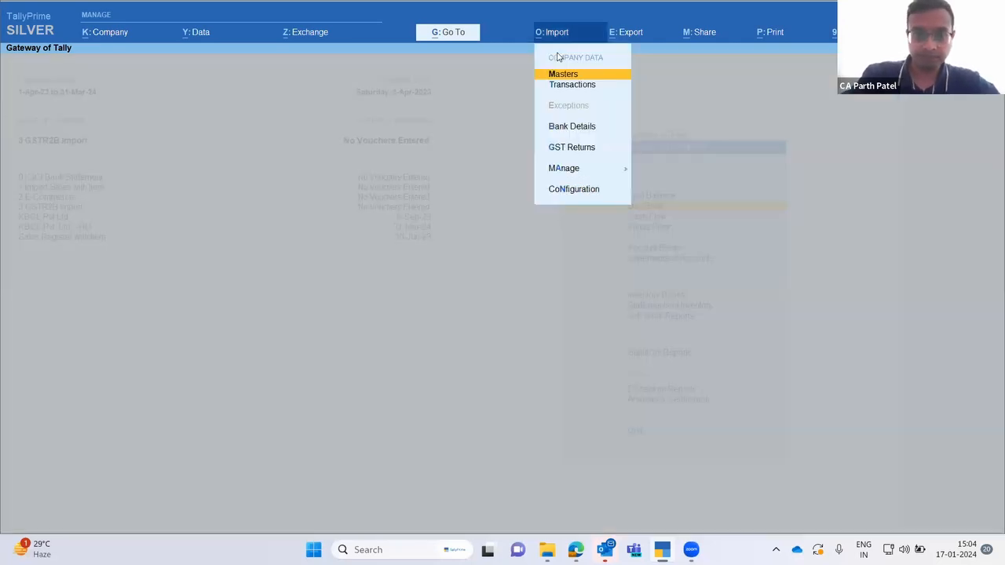
{"action": "key", "text": "Down"}
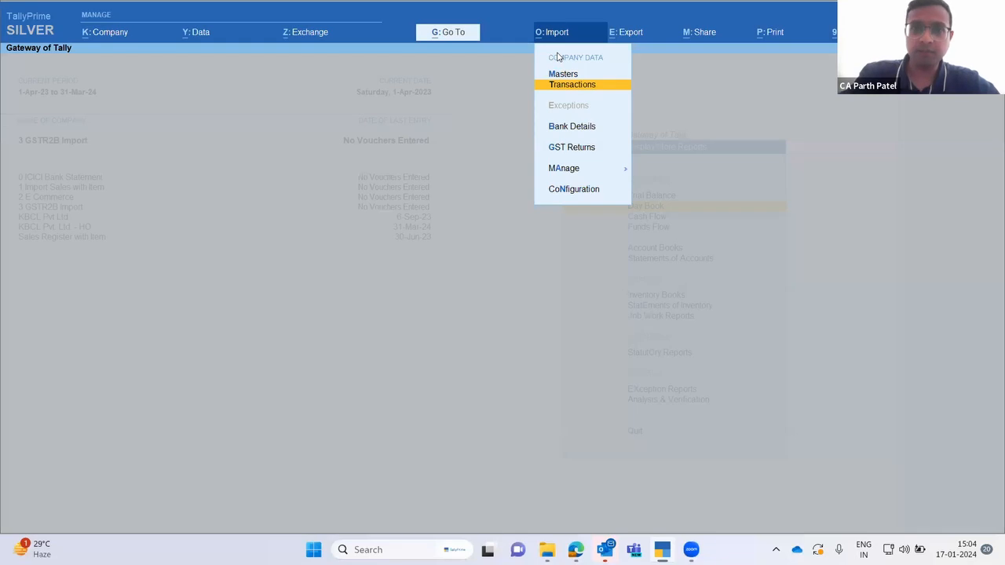
{"action": "key", "text": "Return"}
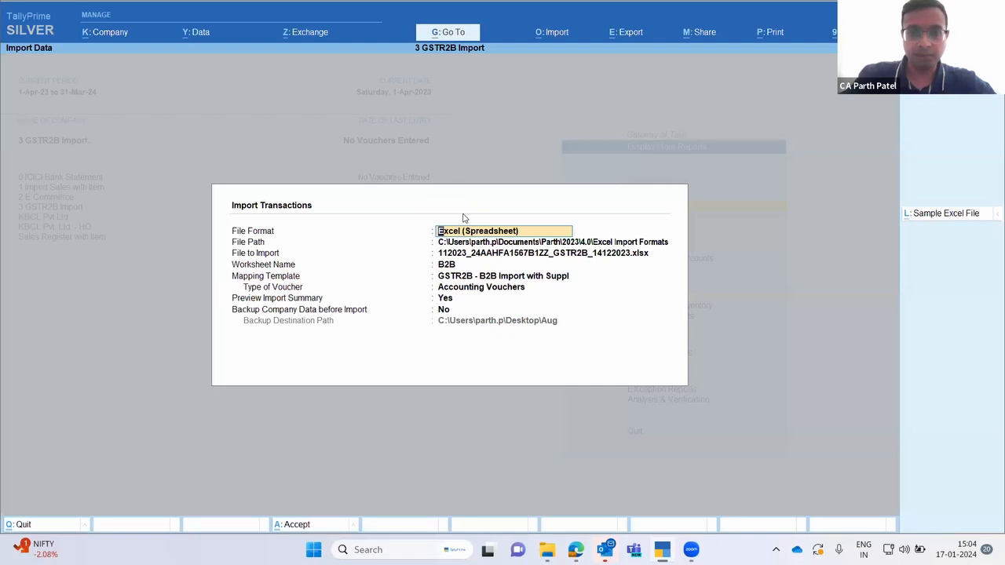
{"action": "key", "text": "BackSpace"}
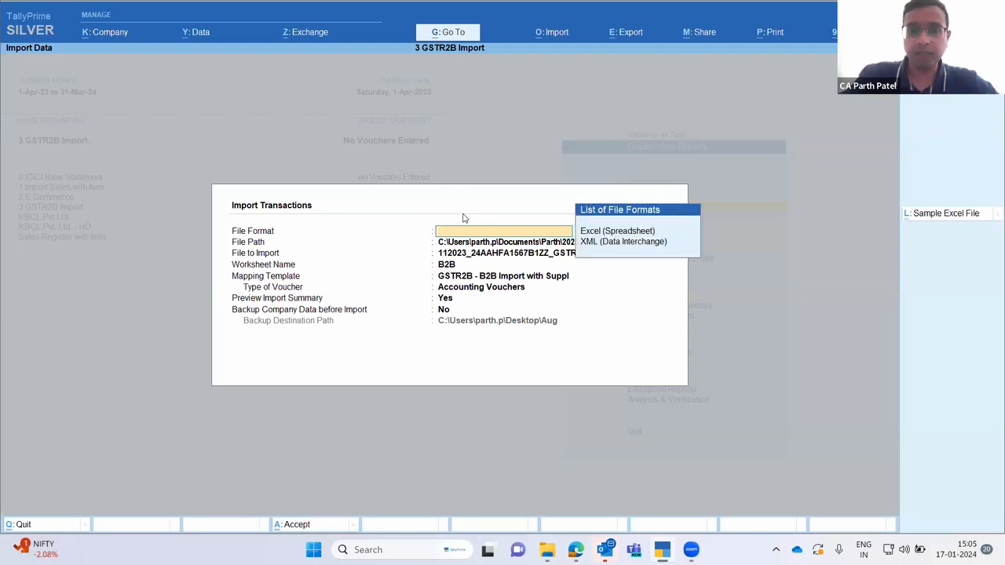
{"action": "key", "text": "Down"}
{"action": "key", "text": "Down"}
{"action": "key", "text": "Up"}
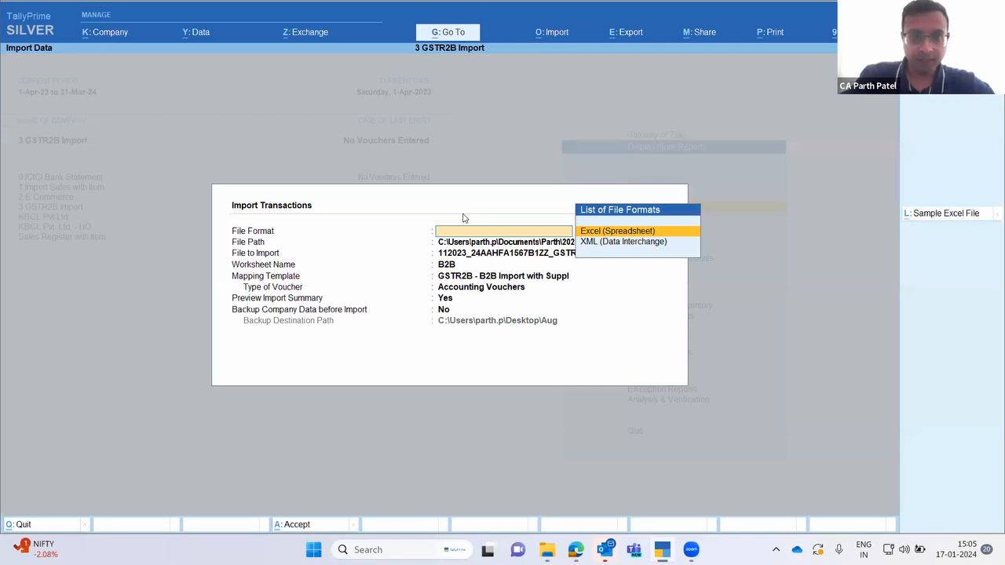
{"action": "key", "text": "Escape"}
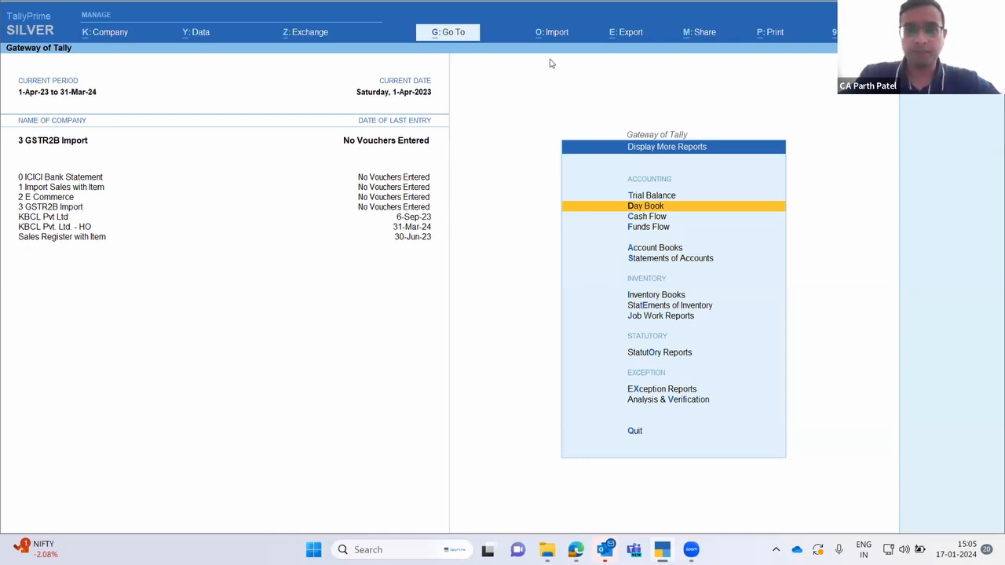
- Open the export configuration of the sample Excel file for masters and bring up its choice of master types
{"action": "key", "text": "alt+o"}
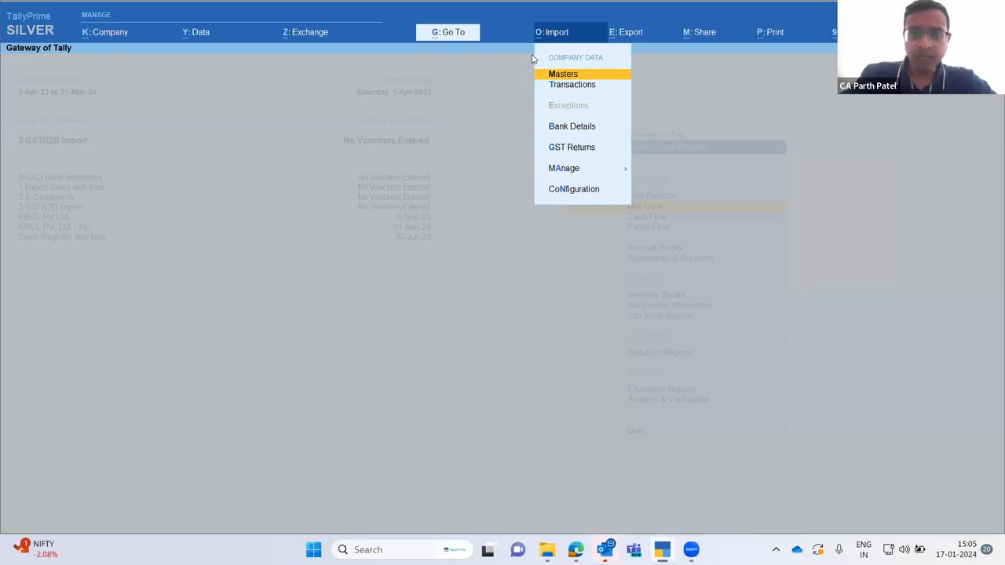
{"action": "key", "text": "Return"}
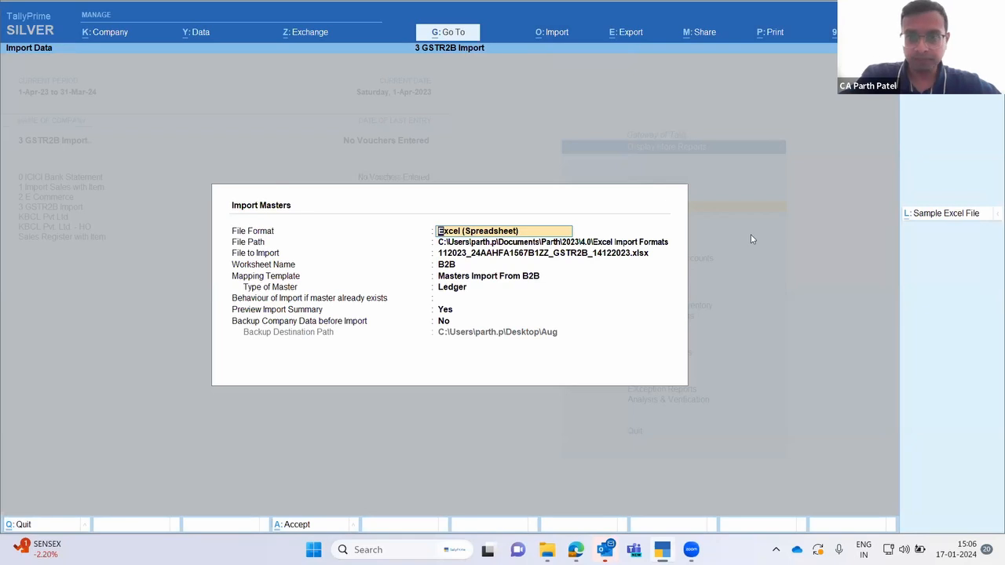
{"action": "left_click", "coordinate": [964, 217]}
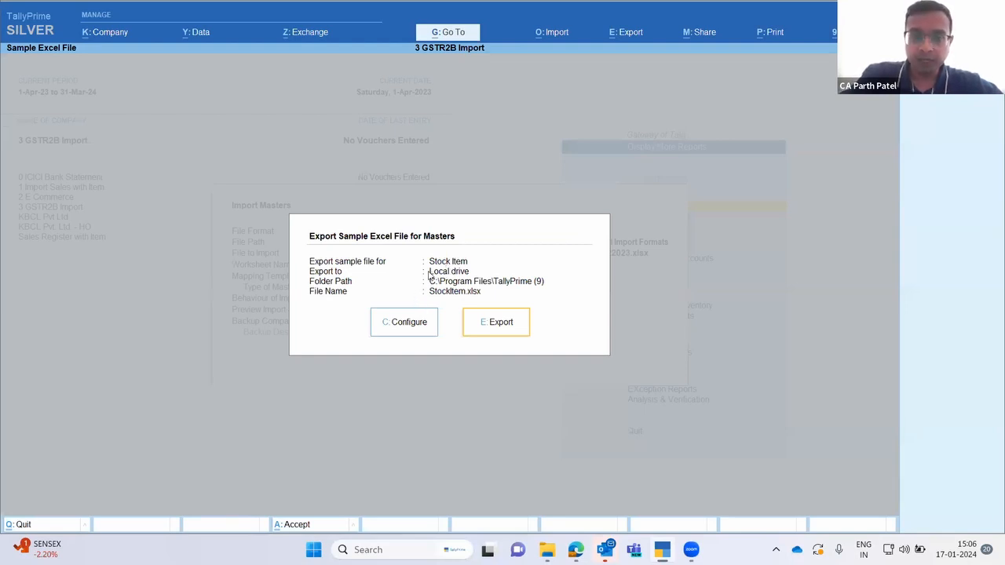
{"action": "left_click", "coordinate": [404, 323]}
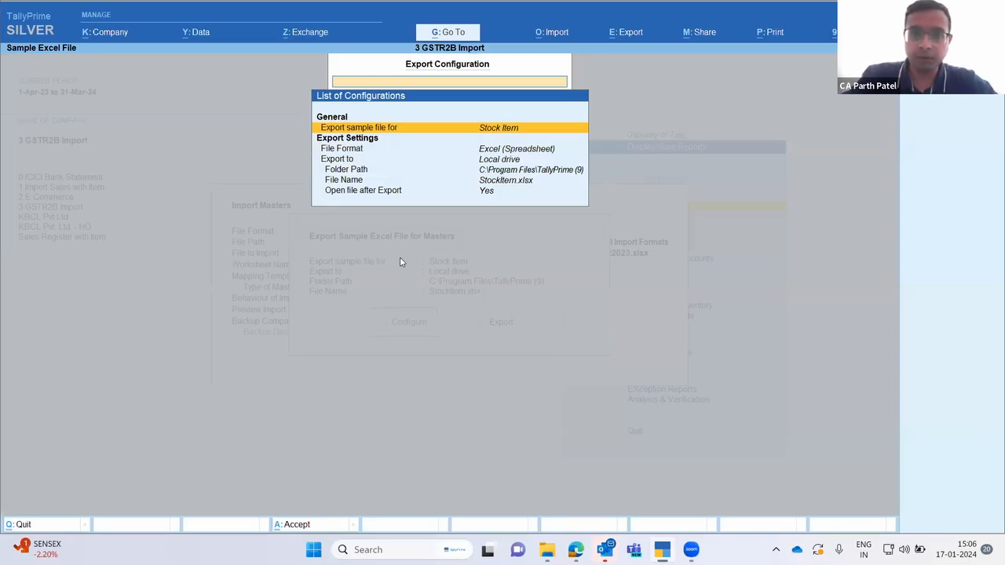
{"action": "key", "text": "Return"}
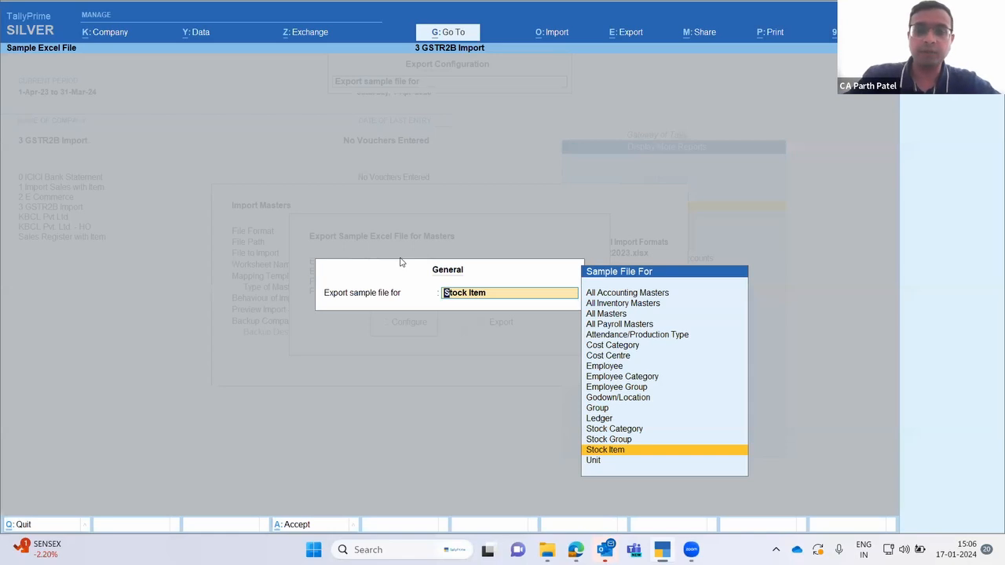
- Examine the master types a sample file can be exported for, from All Accounting Masters through to Unit
{"action": "key", "text": "Up"}
{"action": "key", "text": "Up"}
{"action": "key", "text": "Up"}
{"action": "key", "text": "Up"}
{"action": "key", "text": "Up"}
{"action": "key", "text": "Up"}
{"action": "key", "text": "Up"}
{"action": "key", "text": "Up"}
{"action": "key", "text": "Up"}
{"action": "key", "text": "Up"}
{"action": "key", "text": "Up"}
{"action": "key", "text": "Up"}
{"action": "key", "text": "Up"}
{"action": "key", "text": "Up"}
{"action": "key", "text": "Up"}
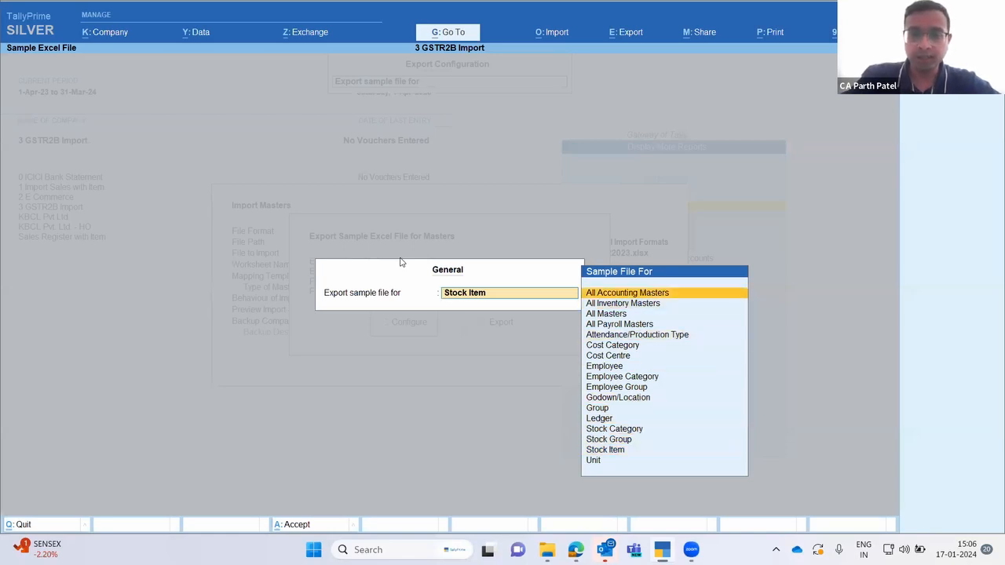
{"action": "key", "text": "Down"}
{"action": "key", "text": "Up"}
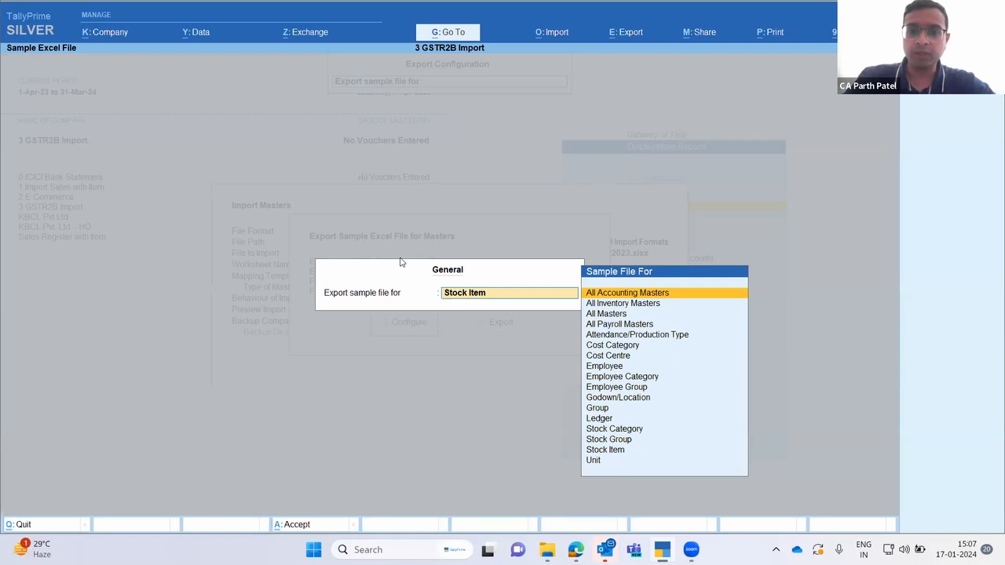
{"action": "key", "text": "Down"}
{"action": "key", "text": "Up"}
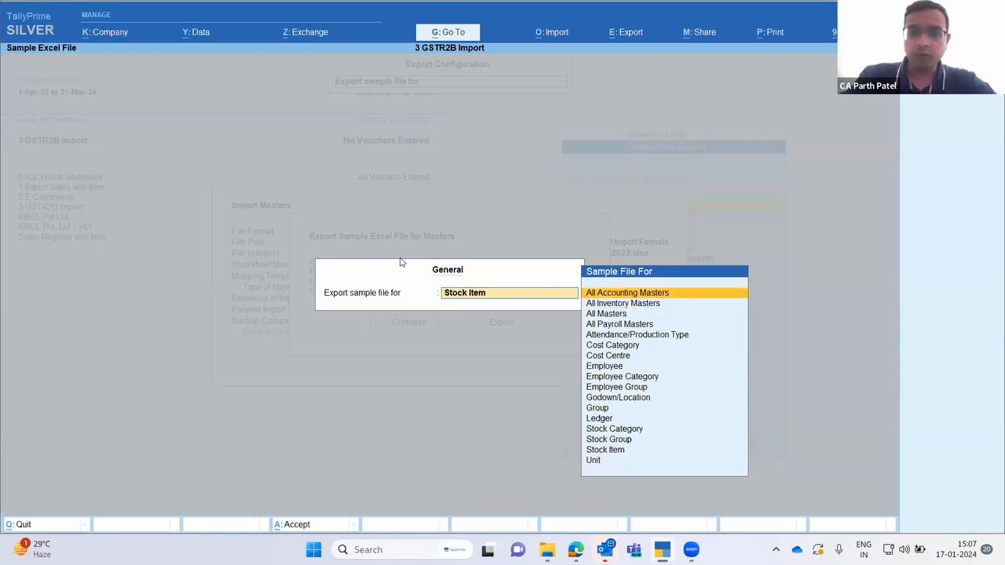
{"action": "key", "text": "Down"}
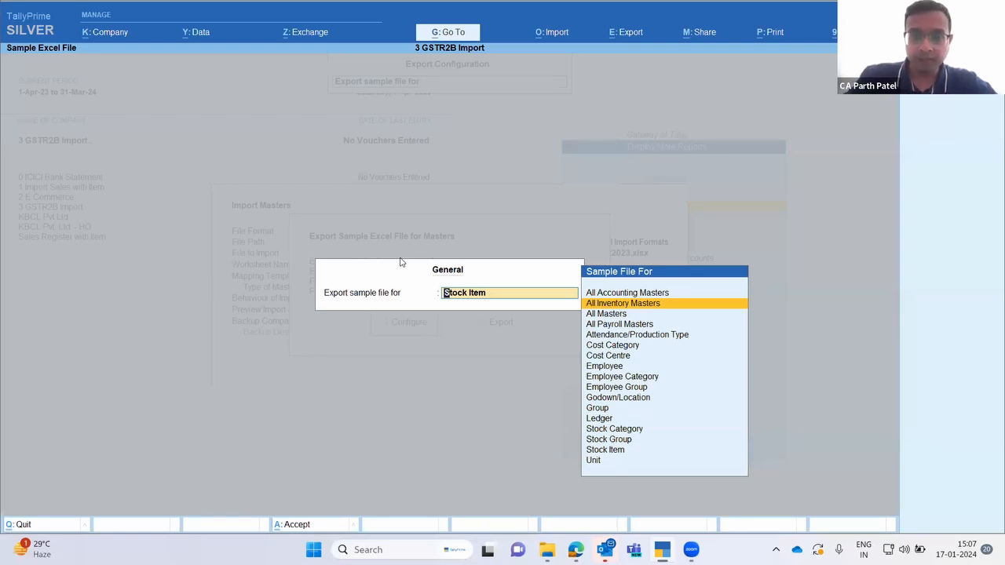
{"action": "key", "text": "Down"}
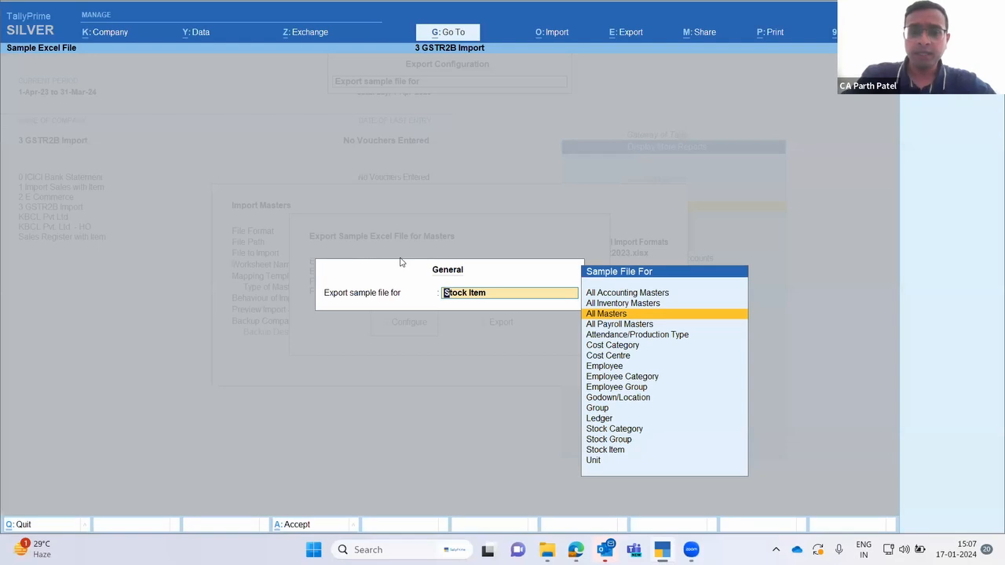
{"action": "key", "text": "Down"}
{"action": "key", "text": "Up"}
{"action": "key", "text": "Down"}
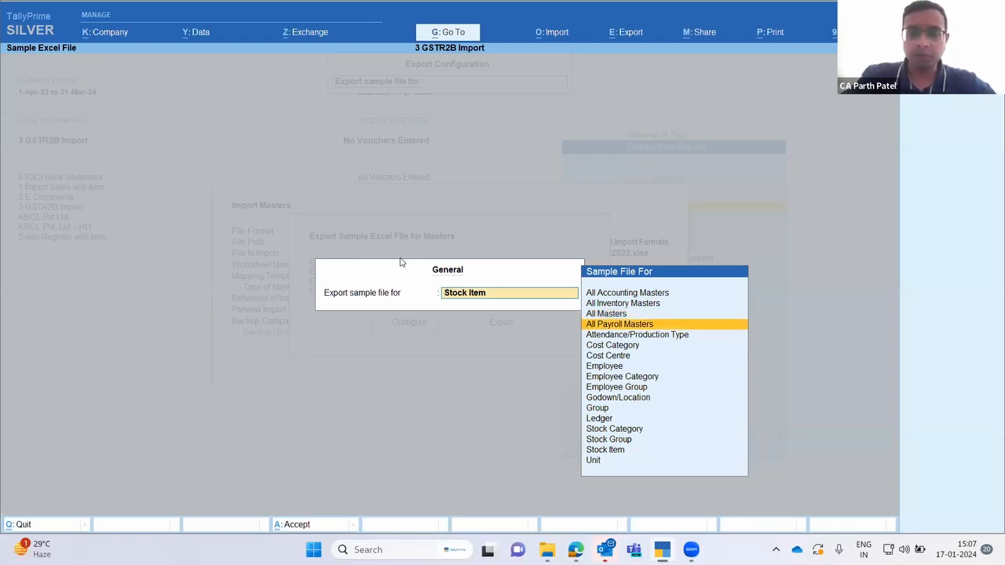
{"action": "key", "text": "Down"}
{"action": "key", "text": "Down"}
{"action": "key", "text": "Down"}
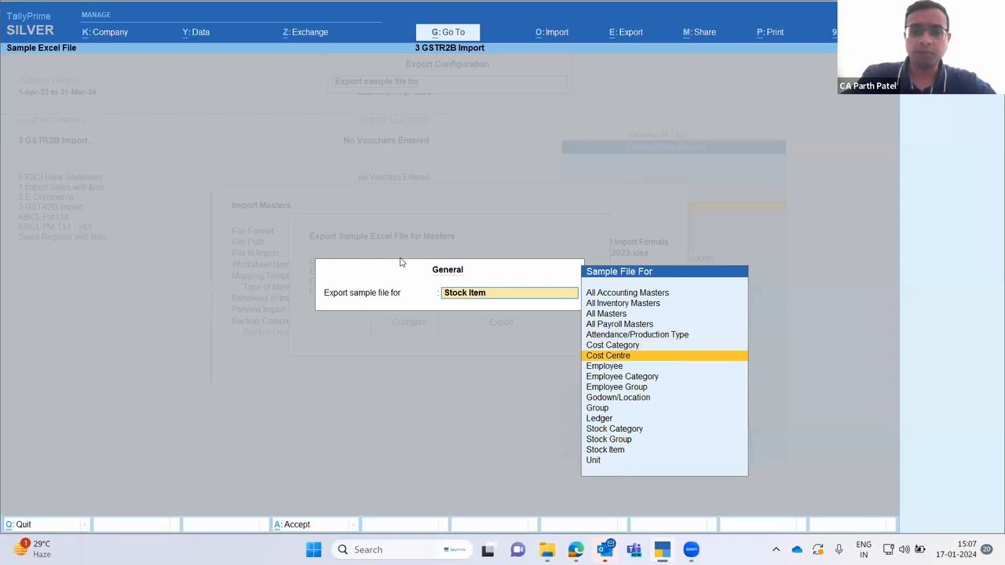
{"action": "key", "text": "Down"}
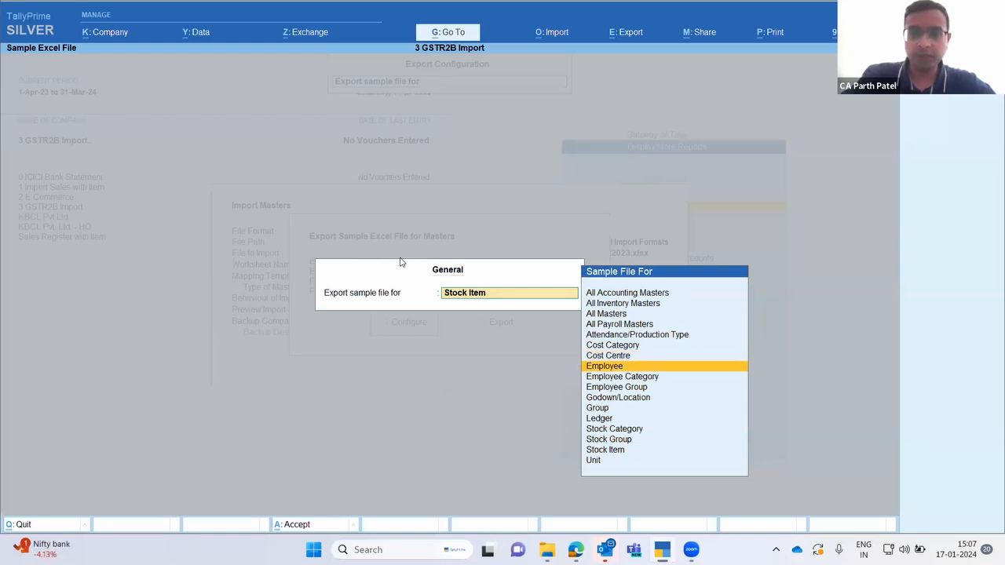
{"action": "key", "text": "Down"}
{"action": "key", "text": "Down"}
{"action": "key", "text": "Down"}
{"action": "key", "text": "Down"}
{"action": "key", "text": "Down"}
{"action": "key", "text": "Down"}
{"action": "key", "text": "Down"}
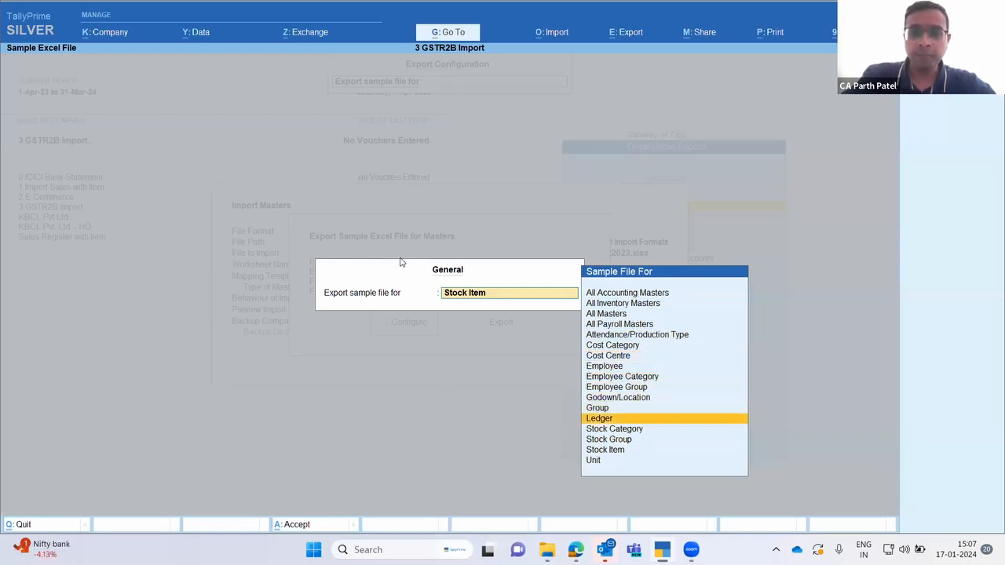
{"action": "key", "text": "Down"}
{"action": "key", "text": "Down"}
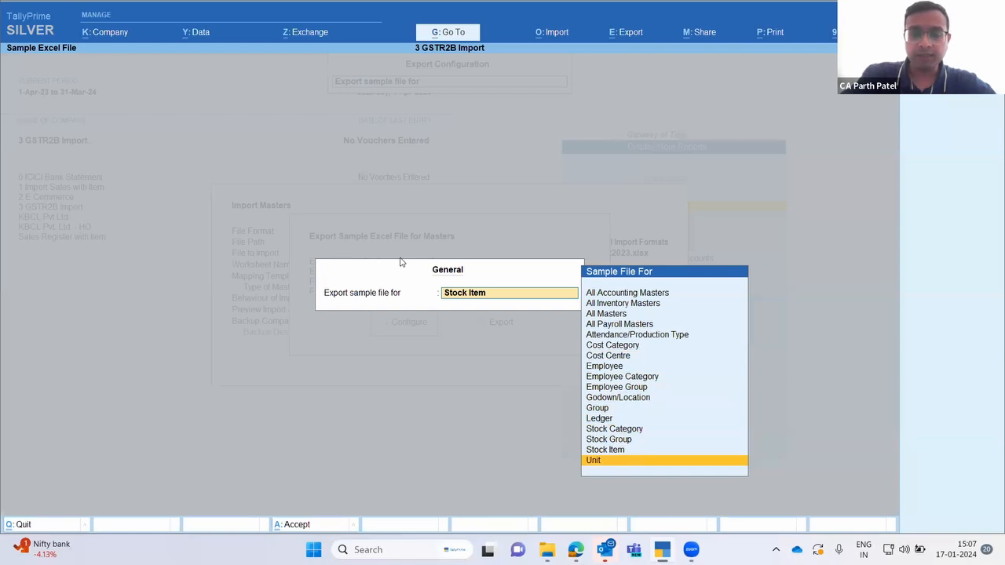
- Set the sample file to be exported for All Accounting Masters
{"action": "key", "text": "Up"}
{"action": "key", "text": "Up"}
{"action": "key", "text": "Up"}
{"action": "key", "text": "Up"}
{"action": "key", "text": "Up"}
{"action": "key", "text": "Up"}
{"action": "key", "text": "Up"}
{"action": "key", "text": "Up"}
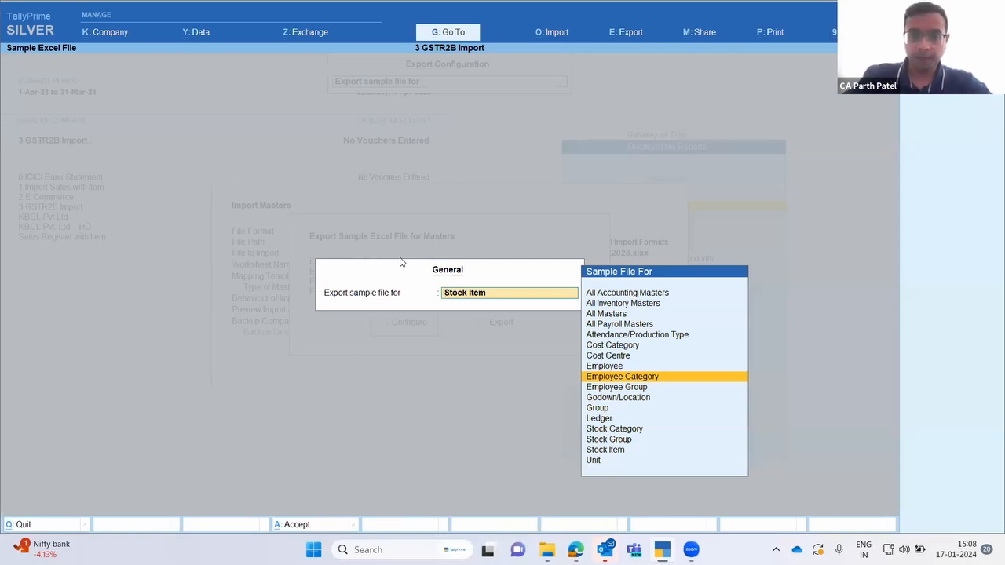
{"action": "key", "text": "Up"}
{"action": "key", "text": "Up"}
{"action": "key", "text": "Up"}
{"action": "key", "text": "Up"}
{"action": "key", "text": "Up"}
{"action": "key", "text": "Up"}
{"action": "key", "text": "Up"}
{"action": "key", "text": "Up"}
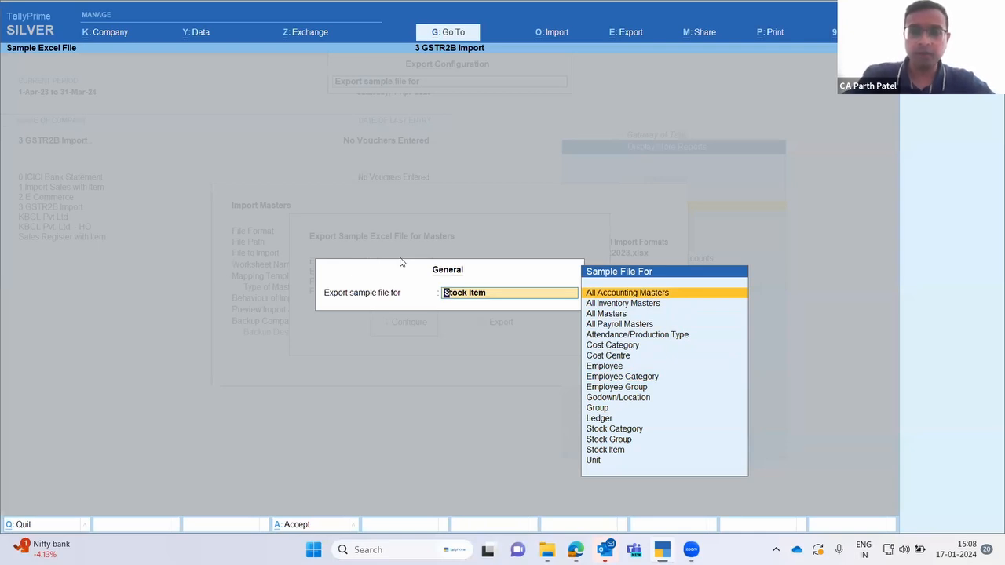
{"action": "key", "text": "Return"}
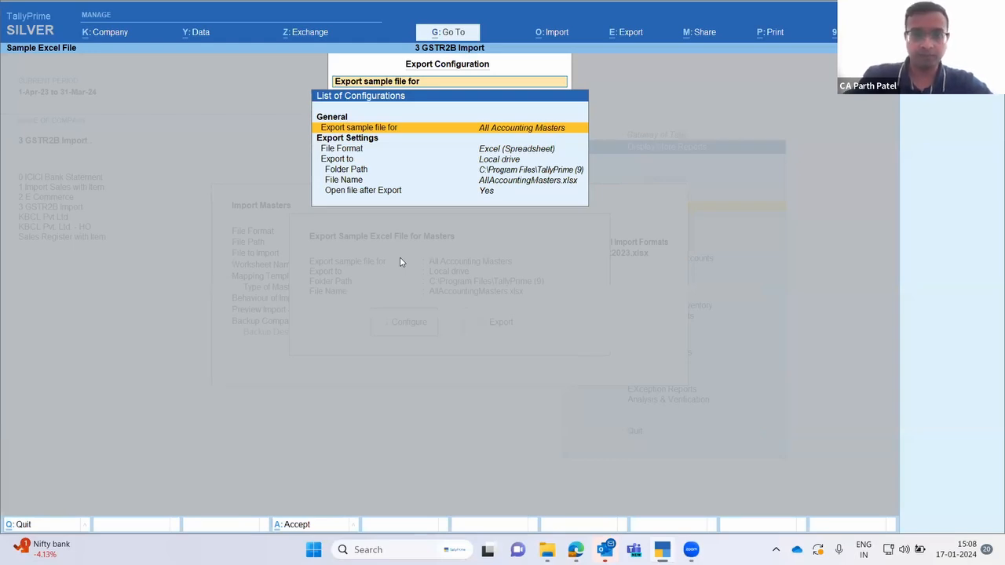
- Set the sample file export to cover All Masters
{"action": "key", "text": "Return"}
{"action": "key", "text": "Down"}
{"action": "key", "text": "Down"}
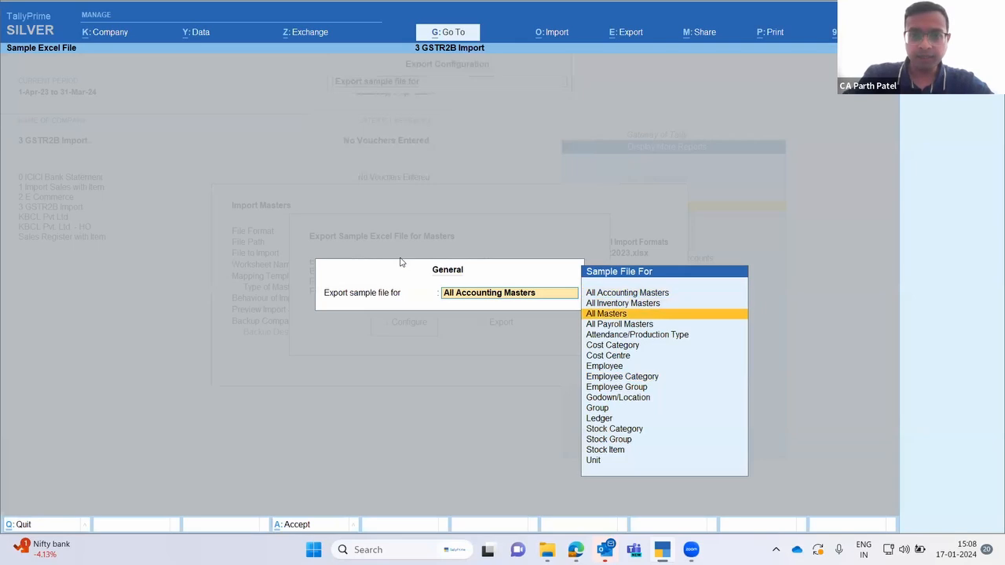
{"action": "key", "text": "Return"}
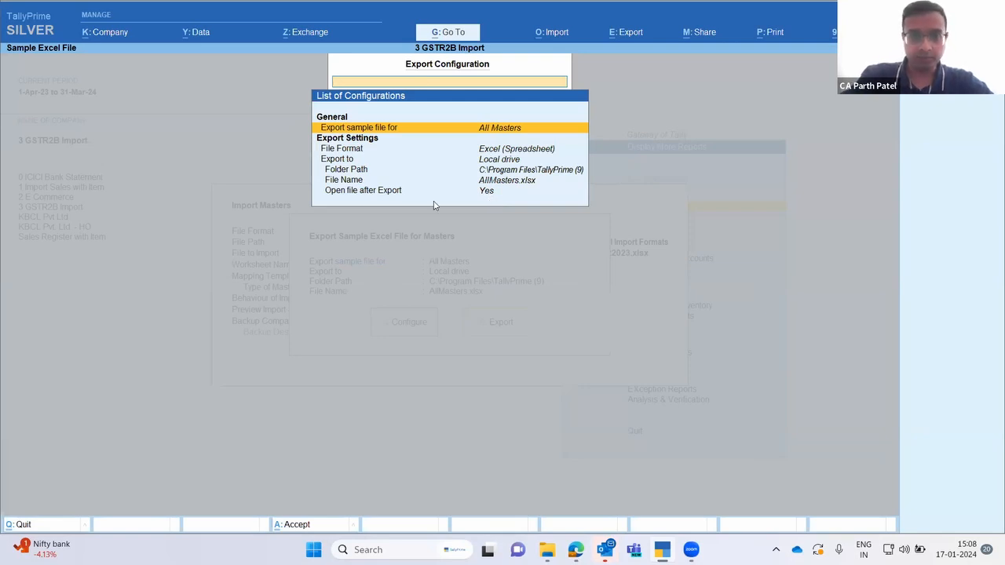
- Export the All Masters sample Excel file and maximize the AllMasters workbook that opens in Excel
{"action": "key", "text": "Escape"}
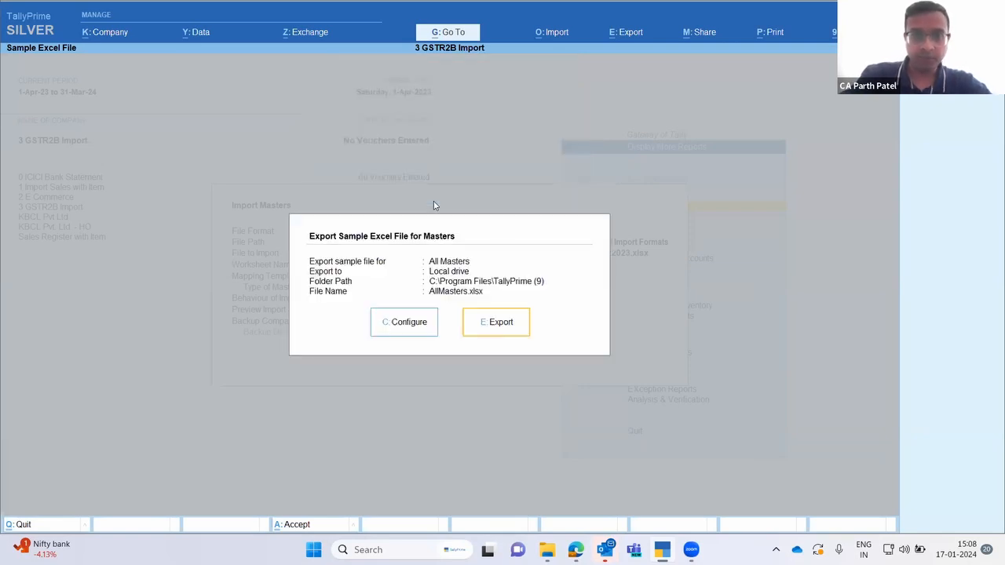
{"action": "left_click", "coordinate": [500, 323]}
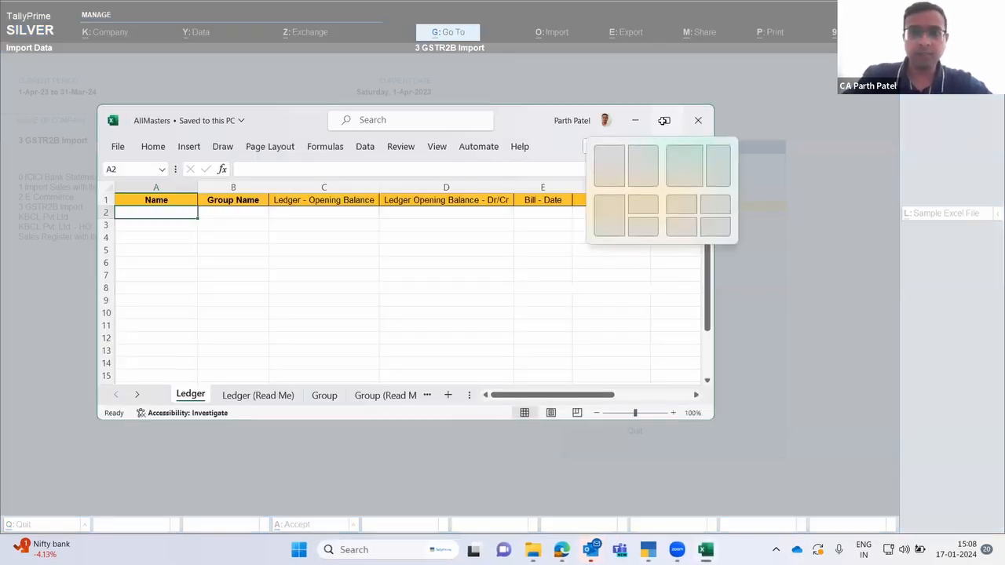
{"action": "left_click", "coordinate": [666, 122]}
- Examine the column headers of the Ledger worksheet and of the Group worksheet
{"action": "left_click", "coordinate": [444, 206]}
{"action": "left_click", "coordinate": [220, 155]}
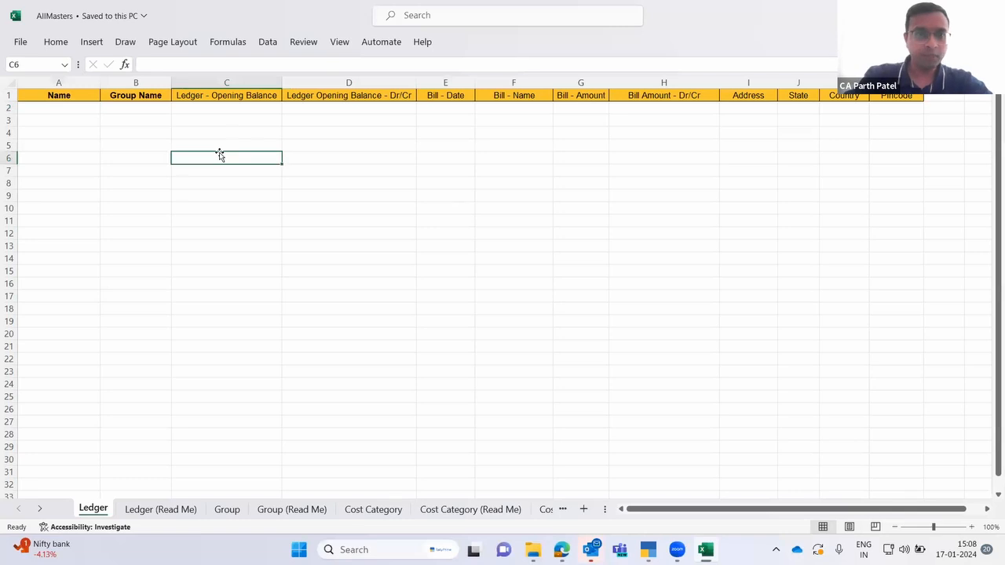
{"action": "key", "text": "ctrl+Up"}
{"action": "key", "text": "Left"}
{"action": "key", "text": "Left"}
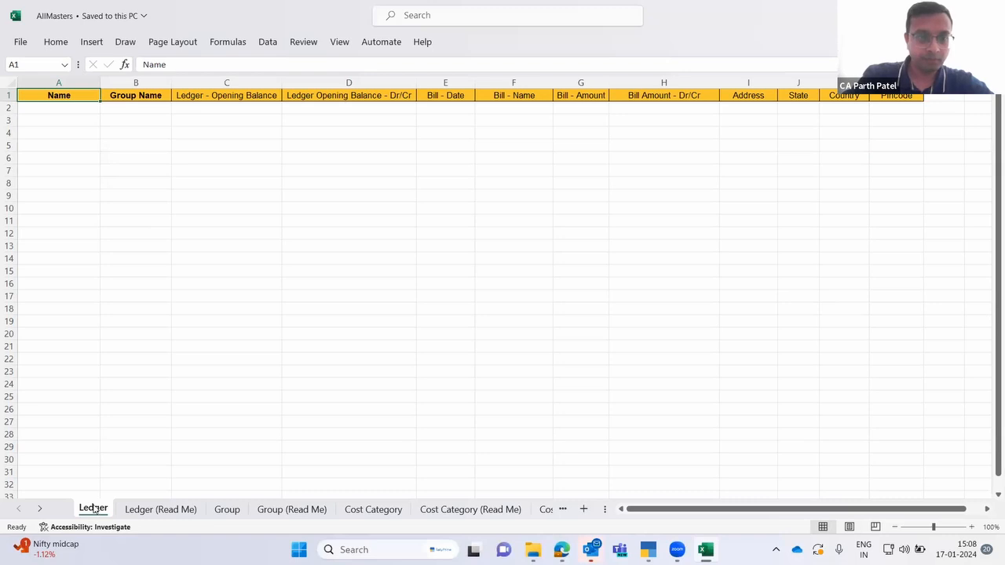
{"action": "left_click", "coordinate": [228, 510]}
{"action": "left_click", "coordinate": [80, 142]}
{"action": "key", "text": "ctrl+Home"}
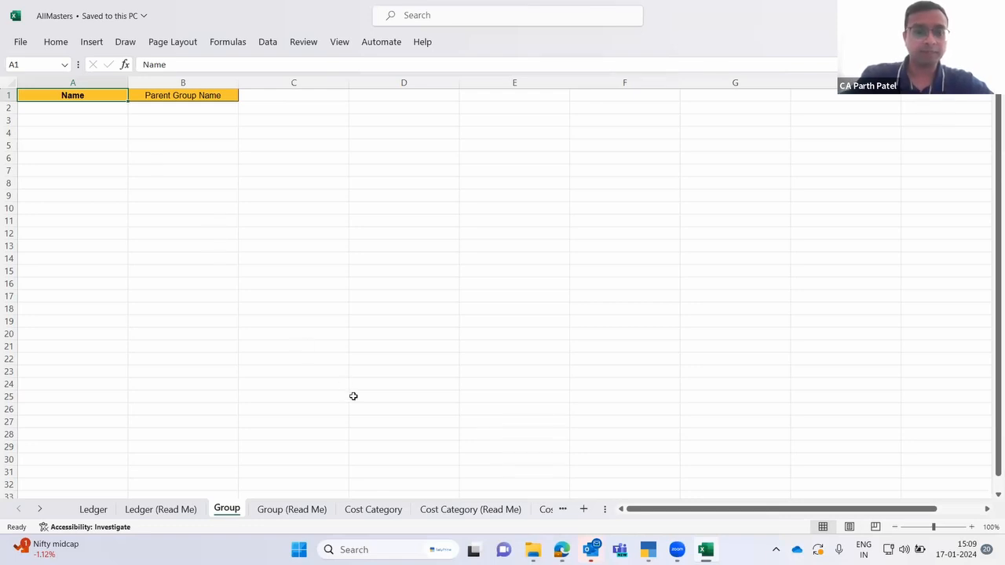
- Look through the Cost Category and Stock Item worksheets, then the Stock Item (Read Me) field list
{"action": "left_click", "coordinate": [373, 509]}
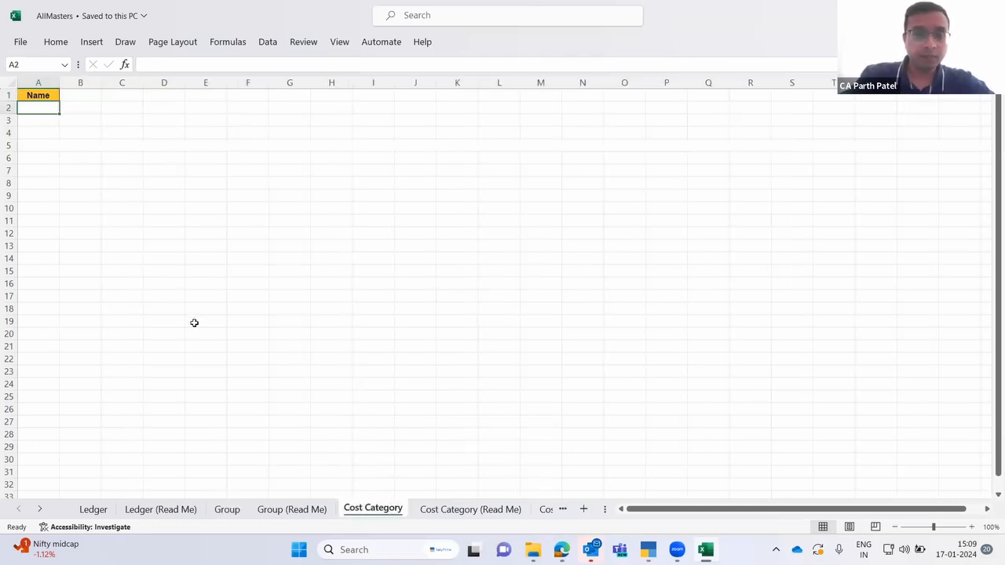
{"action": "left_click", "coordinate": [546, 510]}
{"action": "left_click", "coordinate": [554, 510]}
{"action": "left_click", "coordinate": [542, 510]}
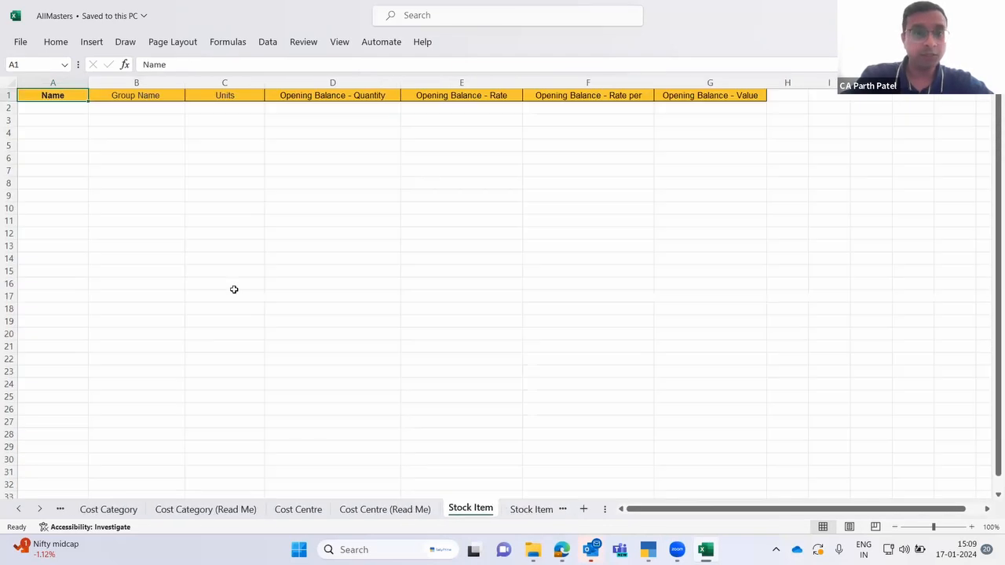
{"action": "left_click", "coordinate": [552, 509]}
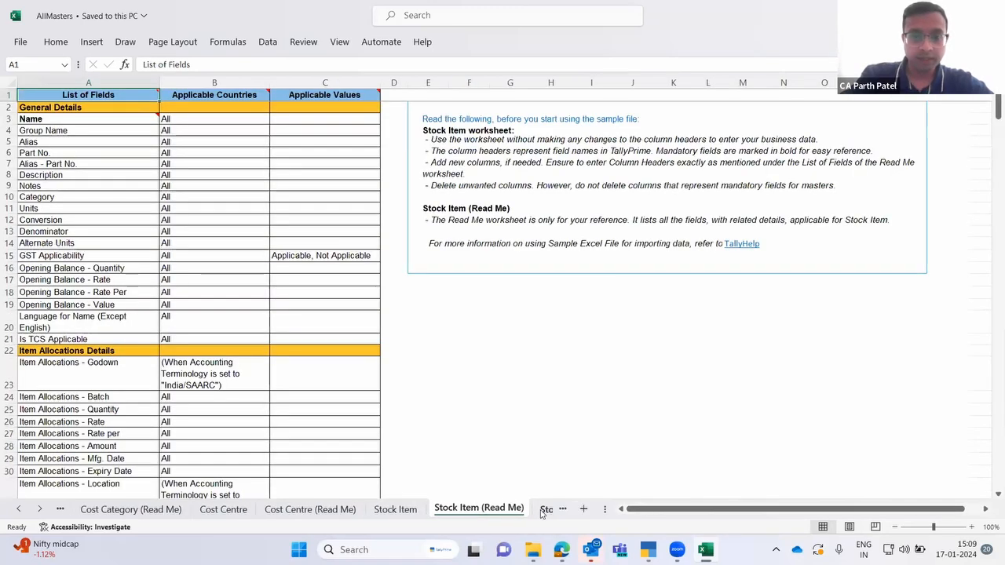
- Look through the Stock Group, Stock Category and Unit worksheets, including the Read Me sheets of the two stock masters
{"action": "left_click", "coordinate": [546, 511]}
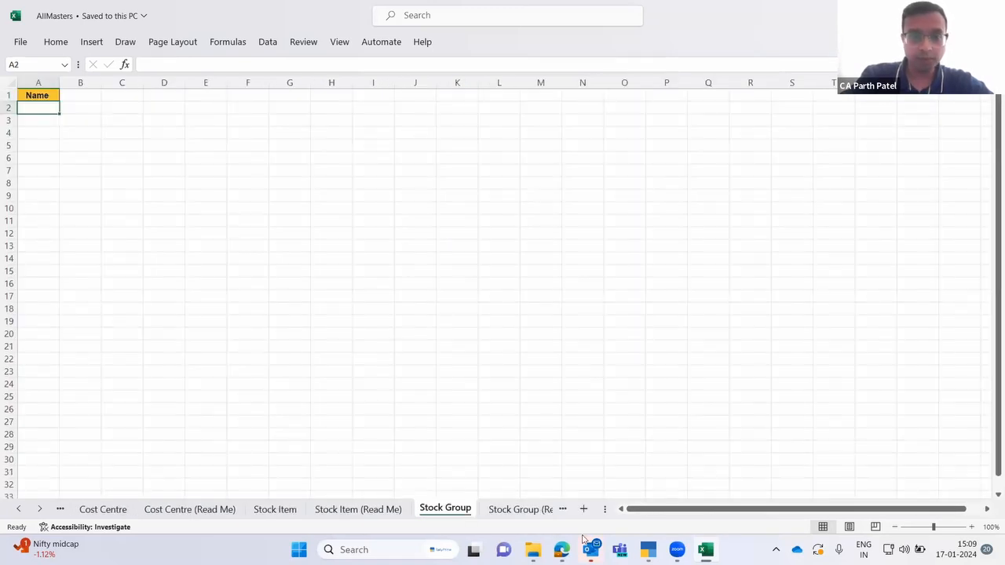
{"action": "left_click", "coordinate": [562, 510]}
{"action": "left_click", "coordinate": [562, 509]}
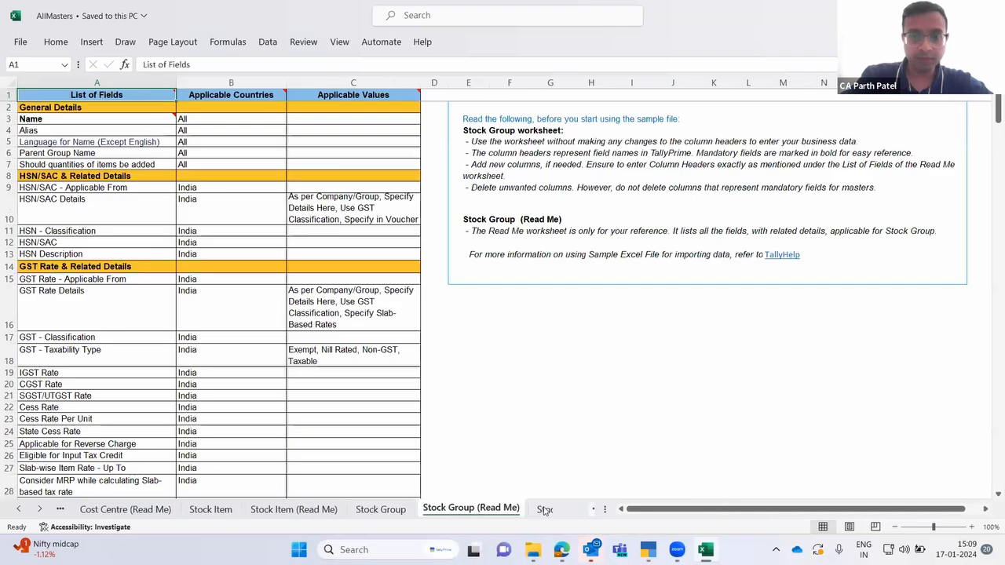
{"action": "left_click", "coordinate": [562, 509]}
{"action": "left_click", "coordinate": [562, 510]}
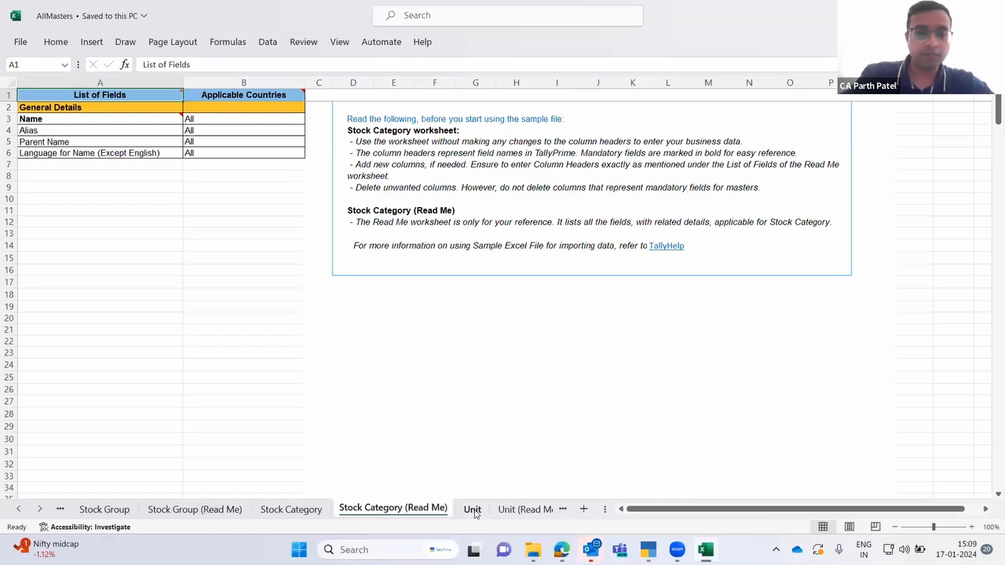
{"action": "left_click", "coordinate": [473, 510]}
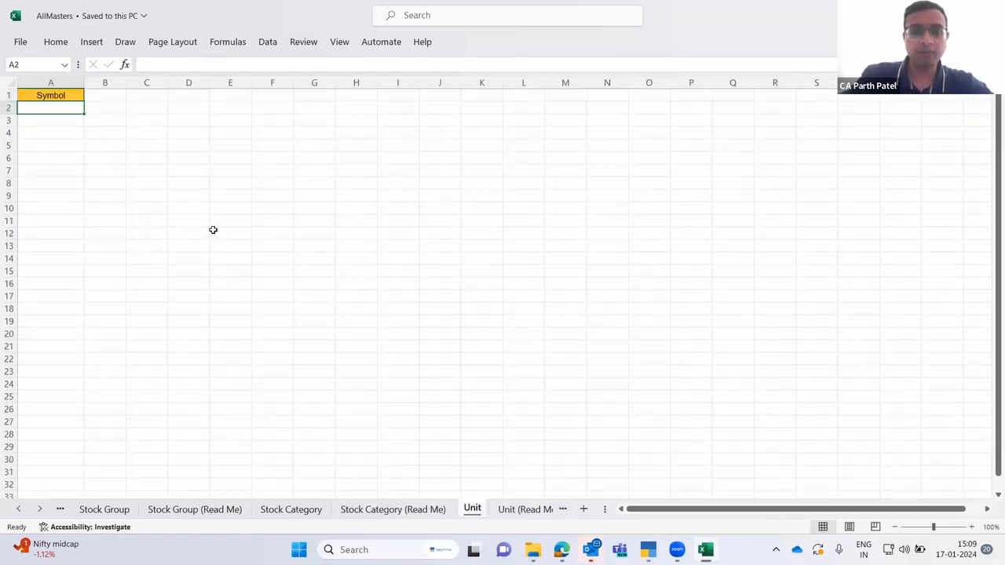
{"action": "key", "text": "Up"}
{"action": "key", "text": "Down"}
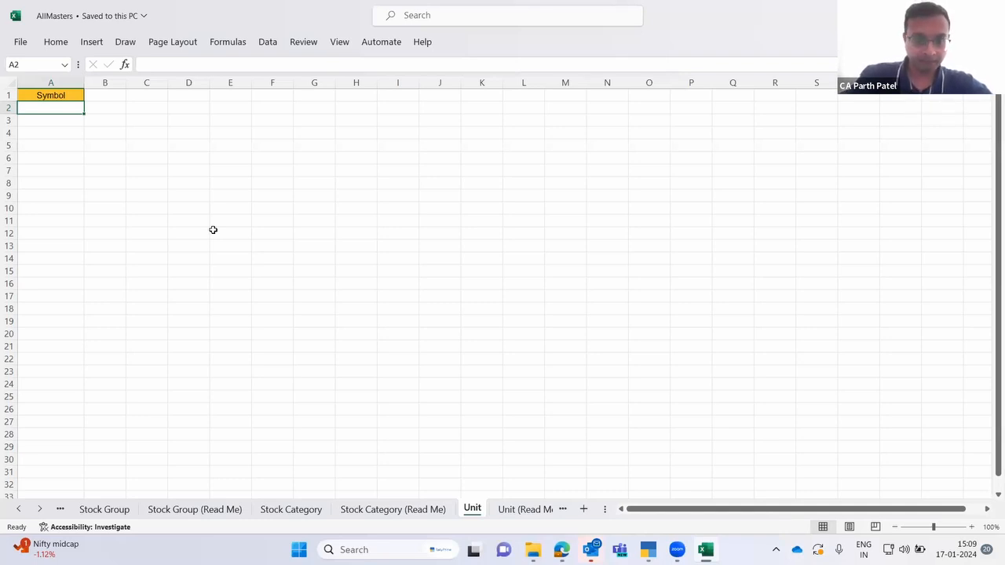
- Return to the Stock Item worksheet and go to its Name header in cell A1
{"action": "left_click", "coordinate": [22, 509]}
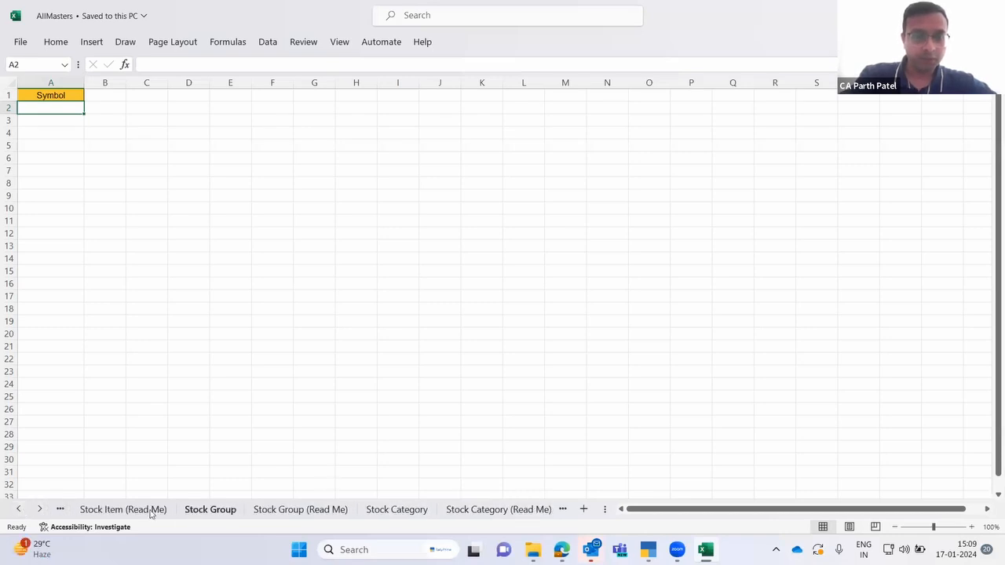
{"action": "left_click", "coordinate": [19, 510]}
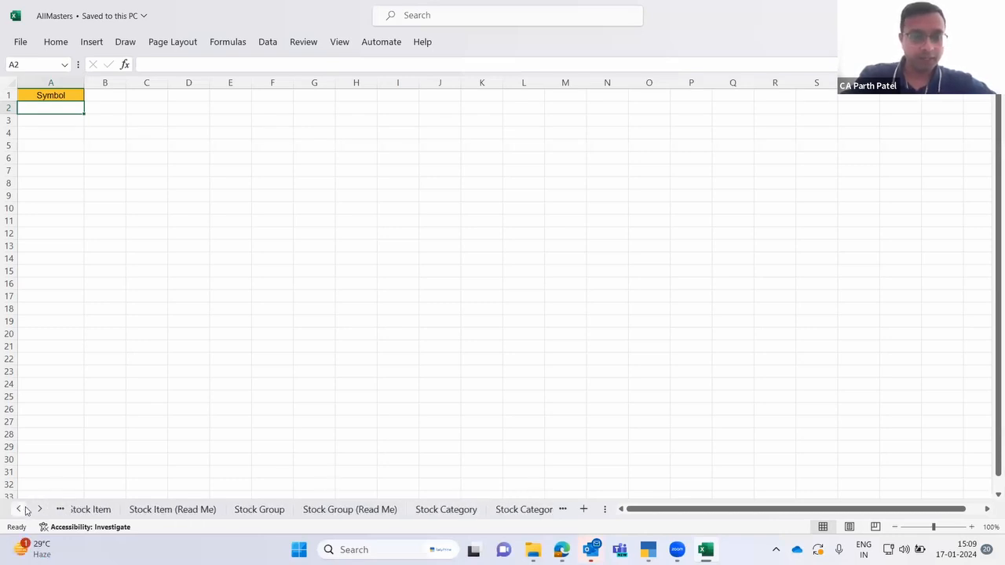
{"action": "left_click", "coordinate": [92, 509]}
{"action": "left_click", "coordinate": [122, 169]}
{"action": "key", "text": "Up"}
{"action": "key", "text": "Up"}
{"action": "key", "text": "Up"}
{"action": "key", "text": "Up"}
{"action": "key", "text": "Up"}
{"action": "key", "text": "Up"}
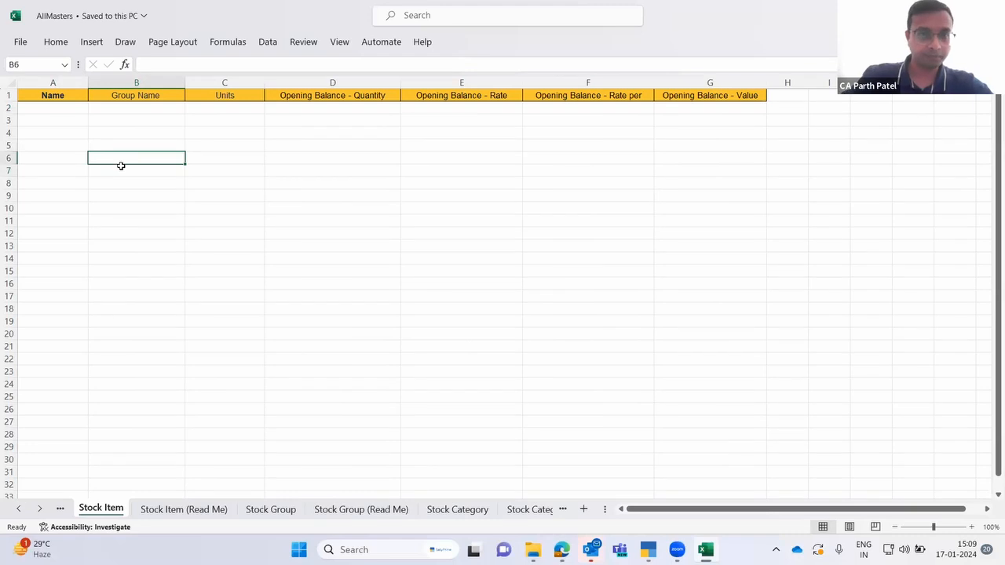
{"action": "key", "text": "Left"}
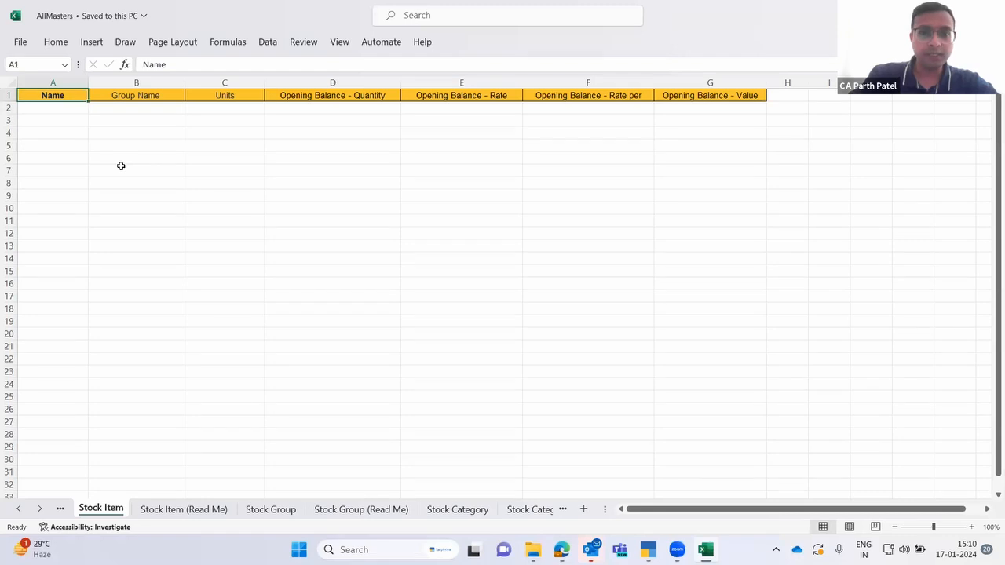
- Review the Stock Item header row, checking the Name, Group Name, Units and Opening Balance - Quantity columns
{"action": "key", "text": "ctrl+shift+Right"}
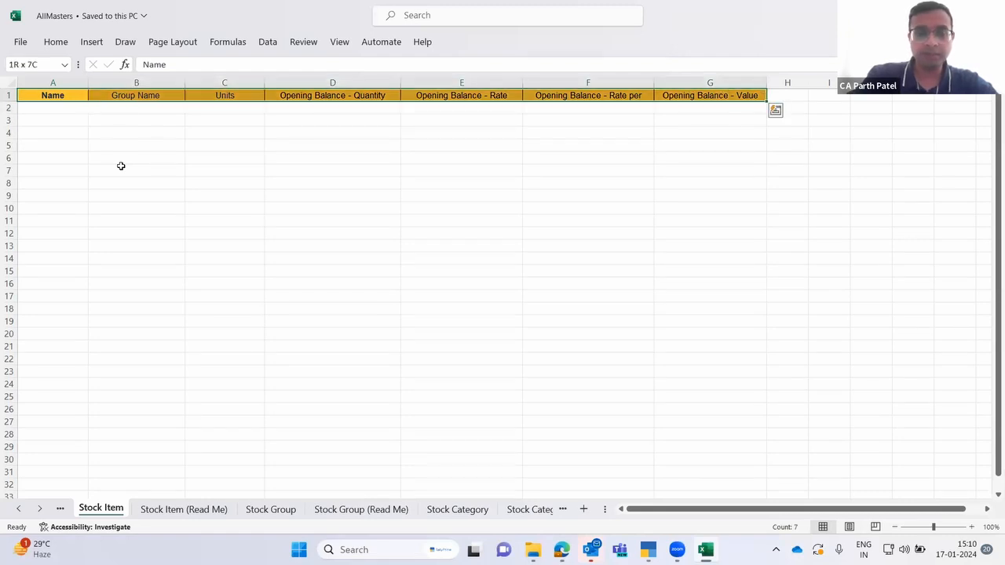
{"action": "key", "text": "ctrl+Home"}
{"action": "key", "text": "Down"}
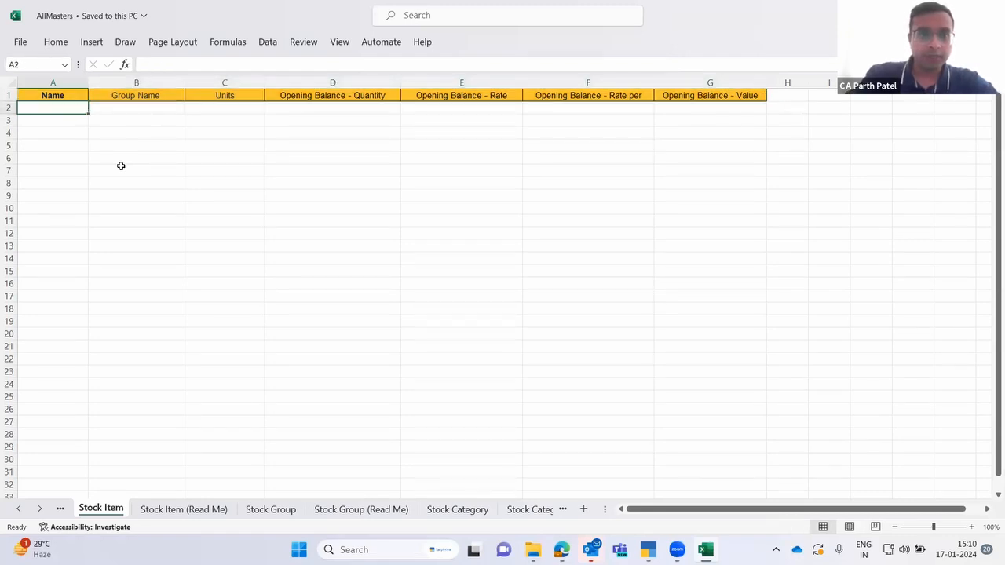
{"action": "key", "text": "Right"}
{"action": "key", "text": "Right"}
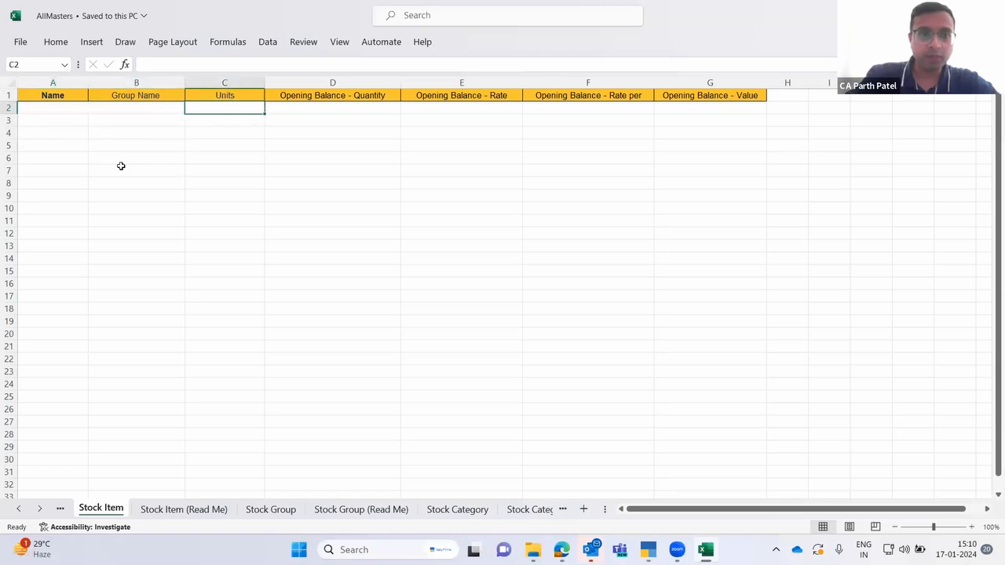
{"action": "key", "text": "Up"}
{"action": "key", "text": "Right"}
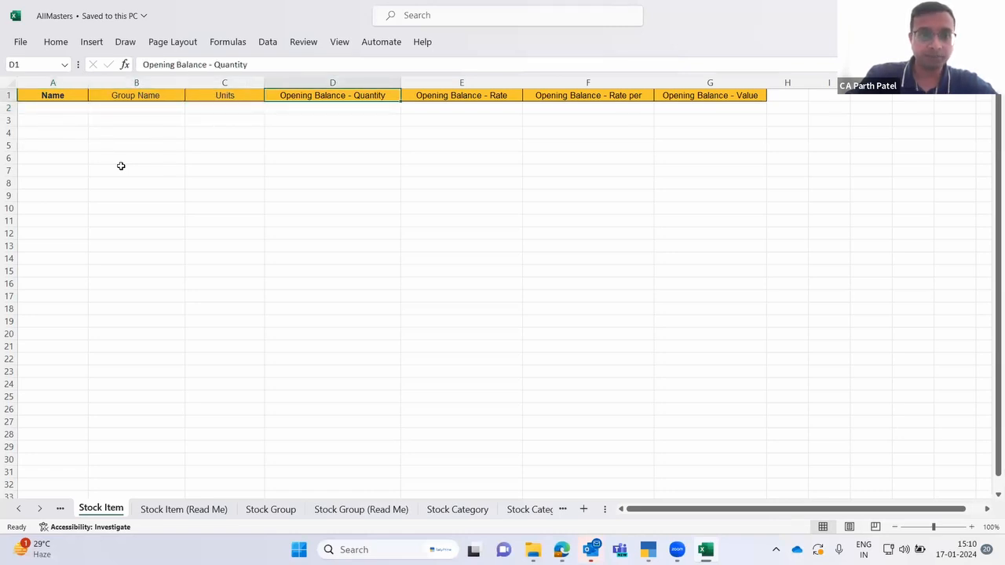
{"action": "key", "text": "ctrl+Home"}
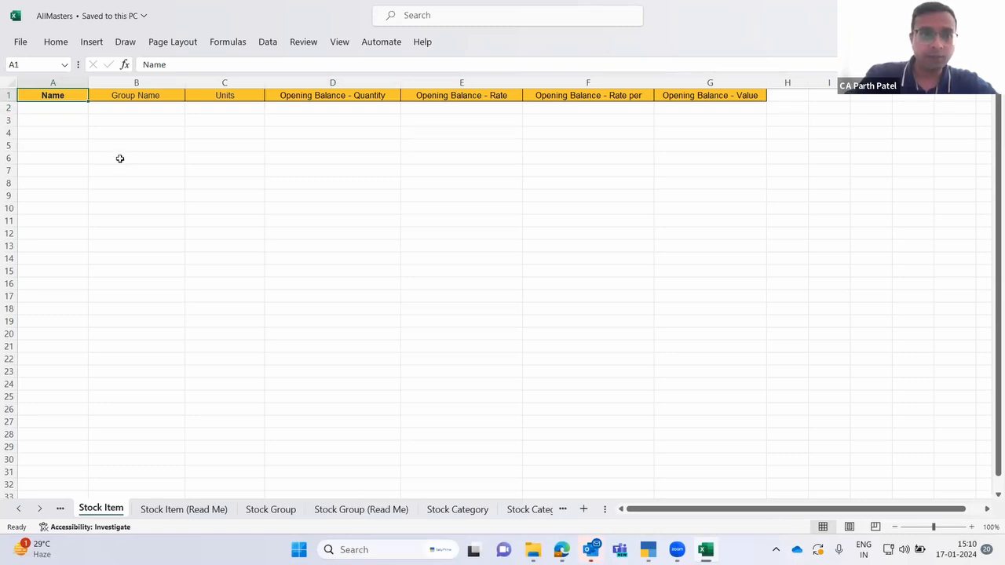
- Examine the bold Name column of the Stock Item worksheet as the mandatory field
{"action": "left_click", "coordinate": [60, 80]}
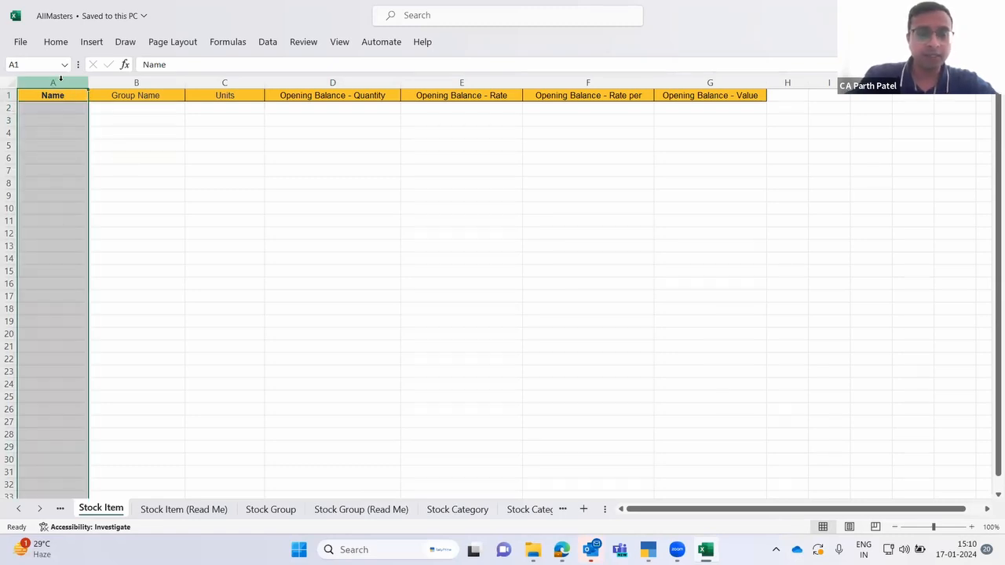
{"action": "key", "text": "Down"}
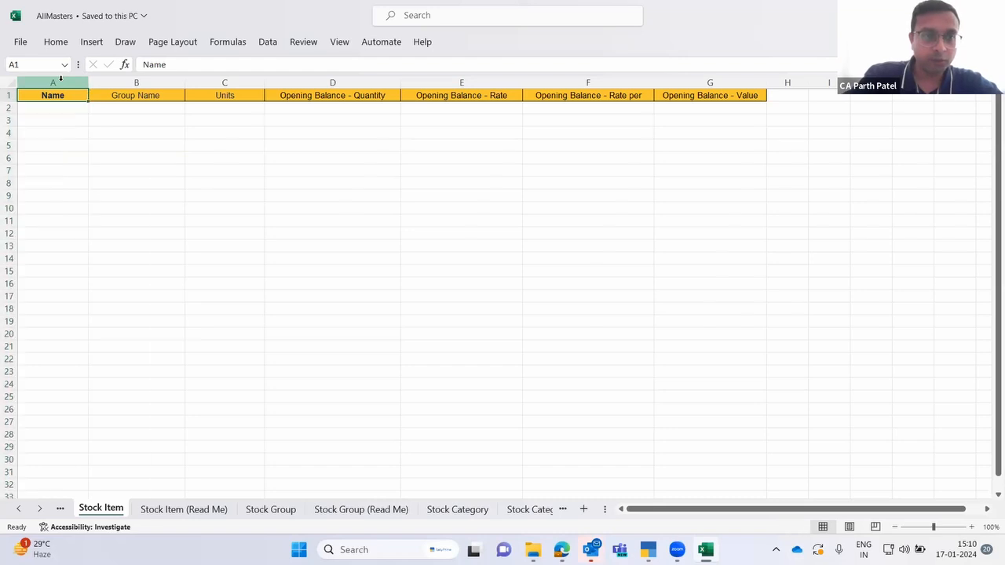
{"action": "key", "text": "Up"}
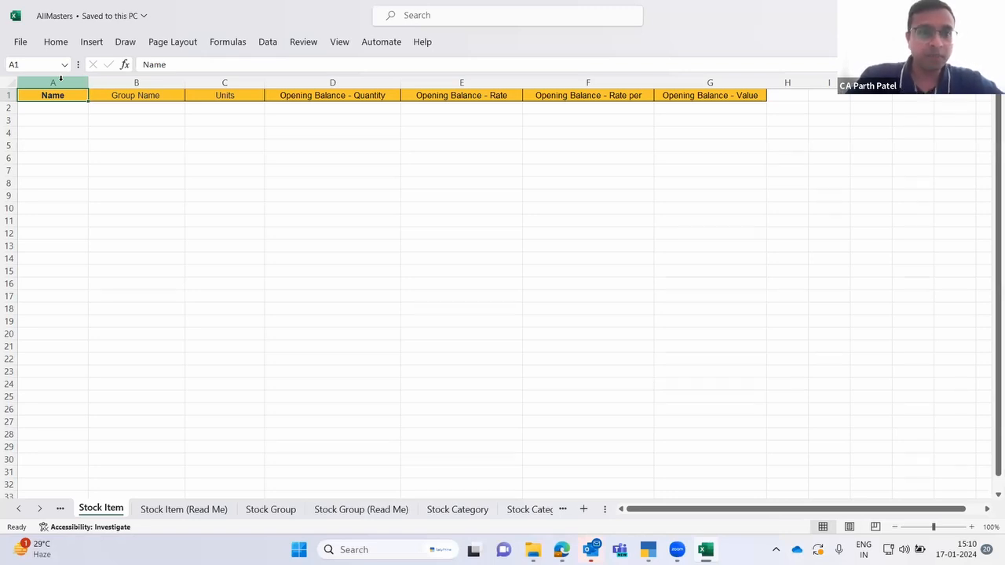
{"action": "left_click", "coordinate": [61, 79]}
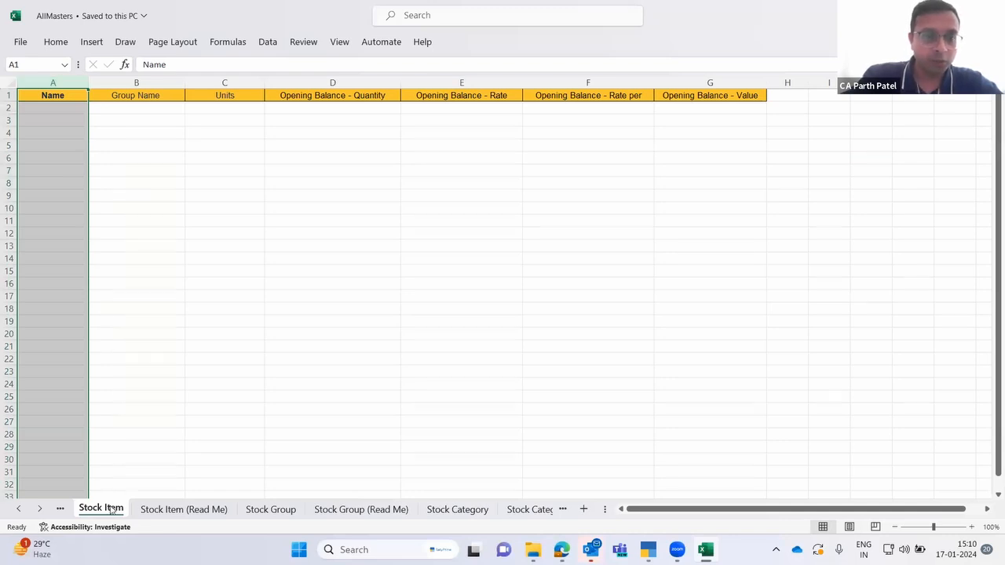
{"action": "left_click", "coordinate": [49, 119]}
{"action": "key", "text": "Up"}
{"action": "key", "text": "Up"}
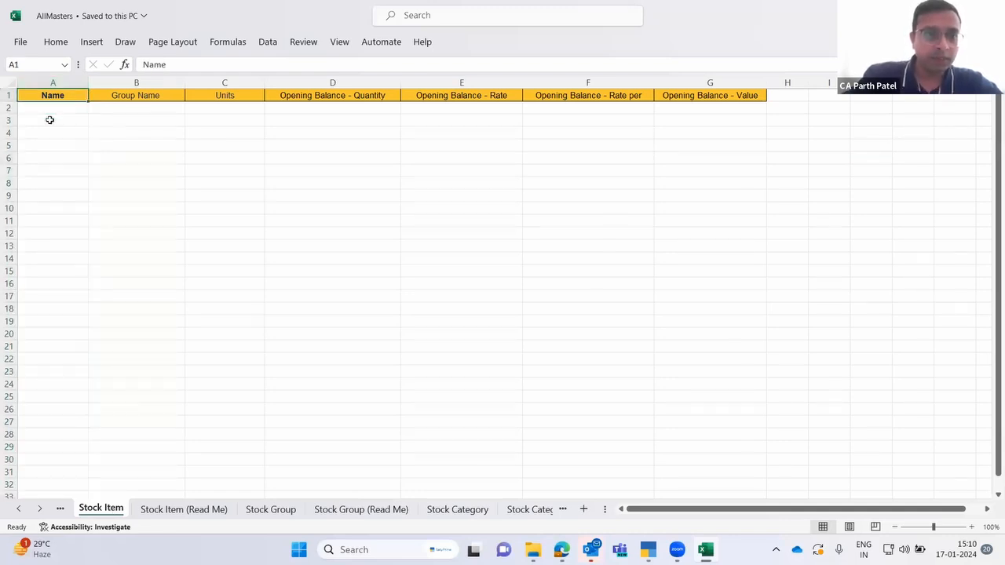
{"action": "left_click", "coordinate": [55, 77]}
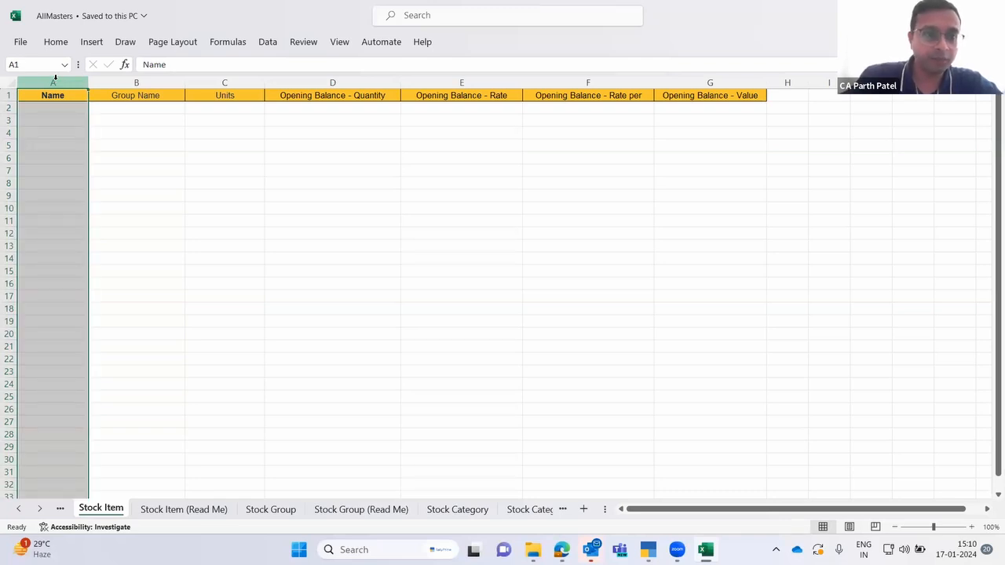
{"action": "left_click", "coordinate": [119, 129]}
{"action": "key", "text": "Up"}
{"action": "key", "text": "Up"}
{"action": "key", "text": "Left"}
{"action": "key", "text": "Down"}
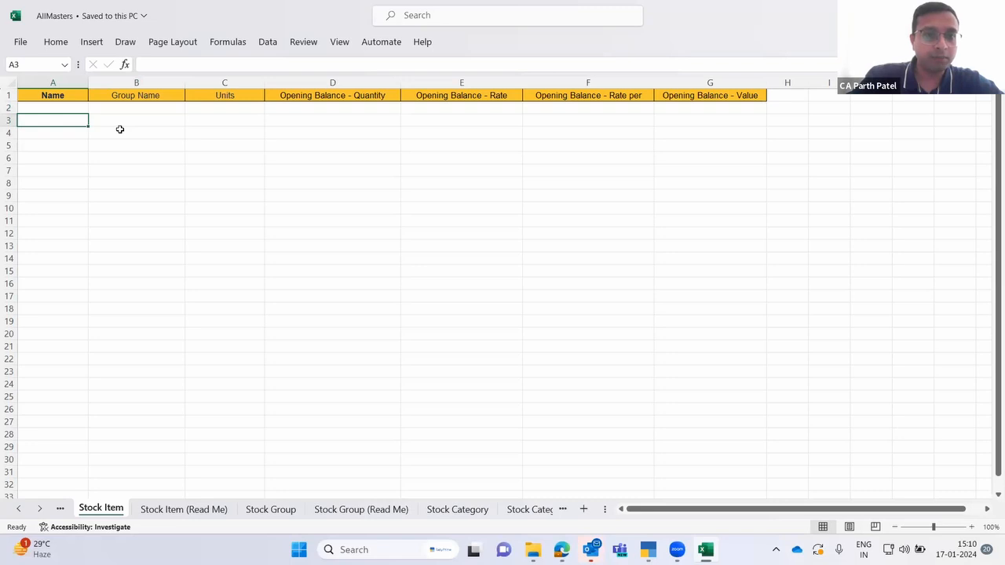
{"action": "key", "text": "Up"}
{"action": "key", "text": "Up"}
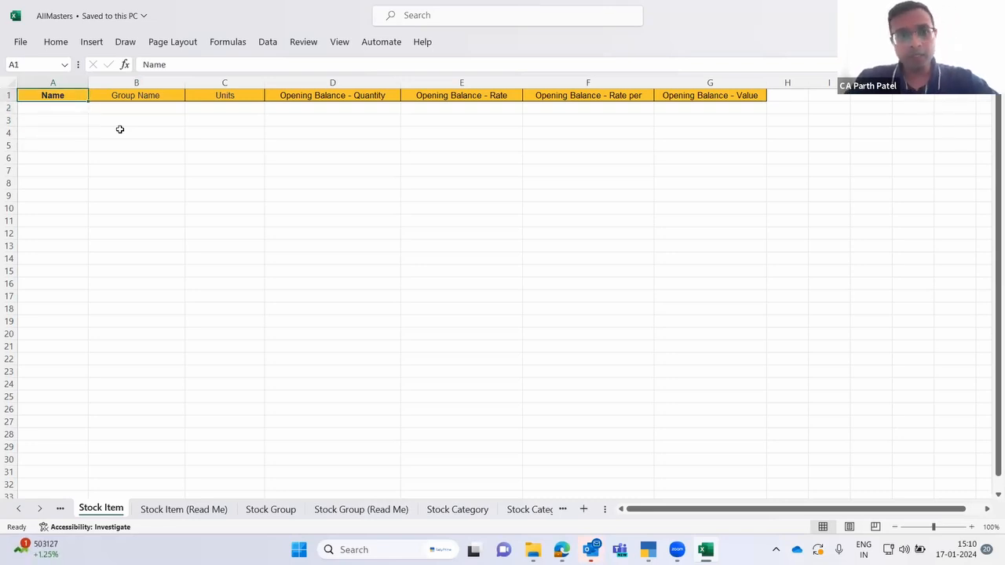
- Examine the Stock Item headers from Name through Opening Balance - Value, ending at the first empty header cell, H1
{"action": "key", "text": "ctrl+shift+Right"}
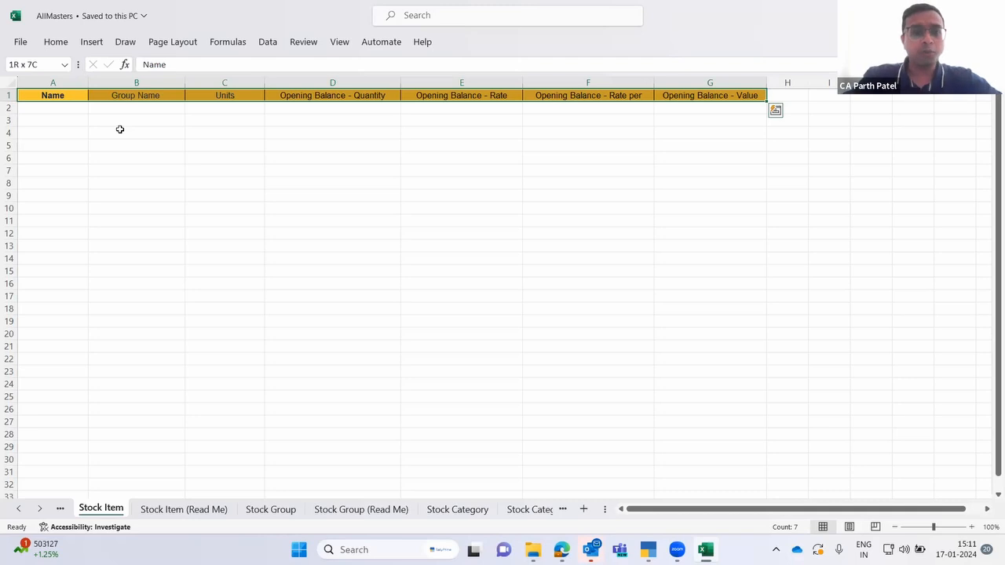
{"action": "key", "text": "ctrl+shift+Left"}
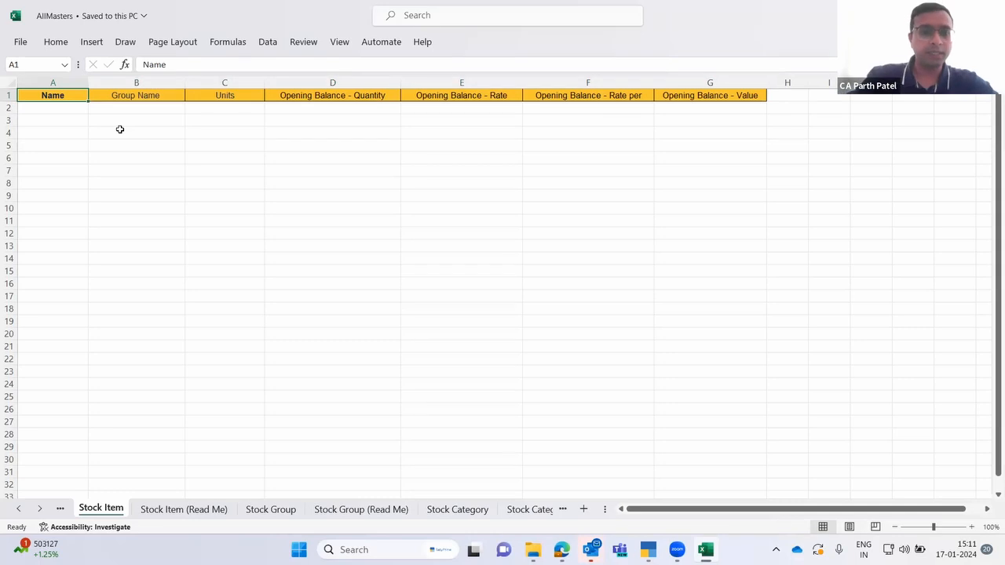
{"action": "key", "text": "Right"}
{"action": "key", "text": "Right"}
{"action": "key", "text": "Right"}
{"action": "key", "text": "Right"}
{"action": "key", "text": "Right"}
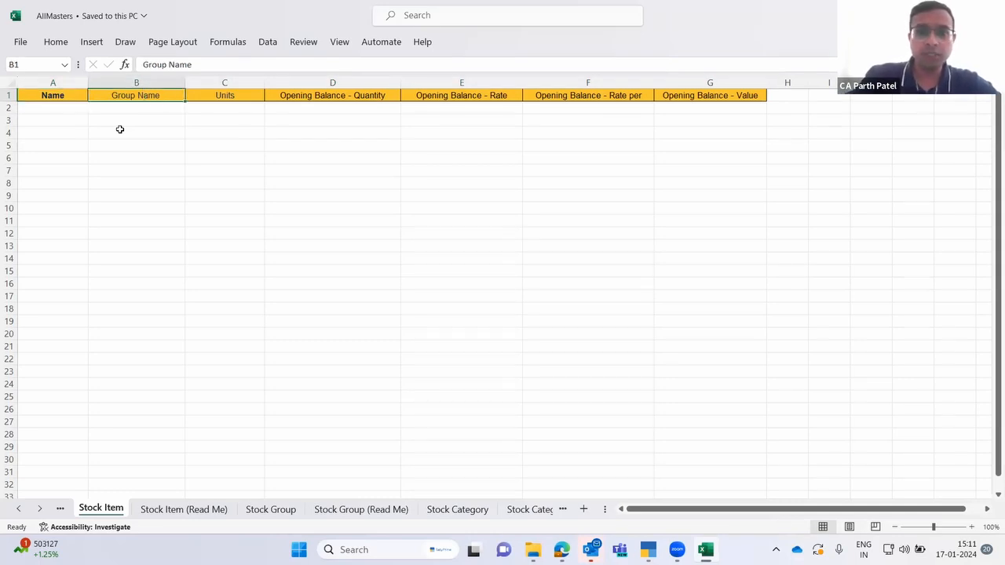
{"action": "key", "text": "Right"}
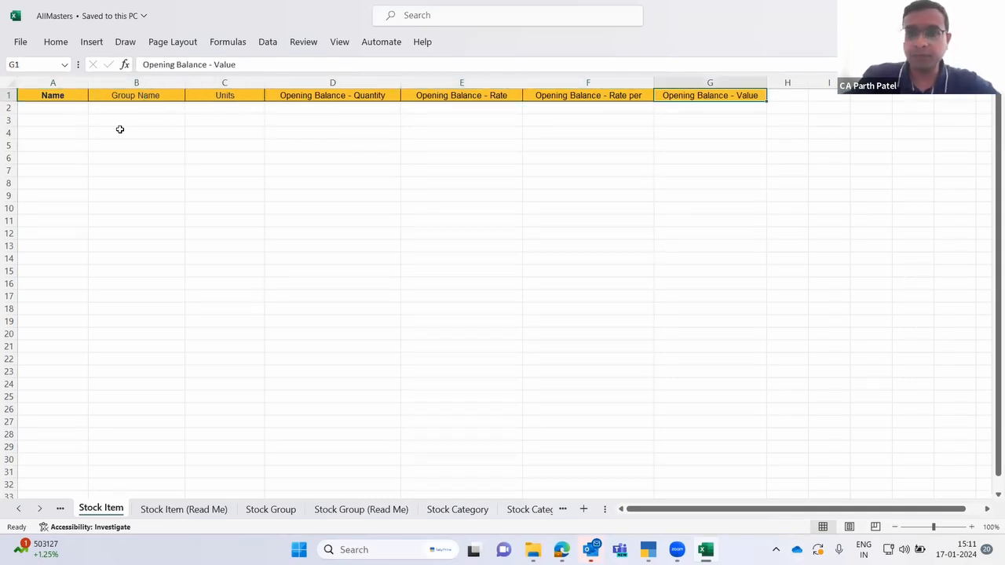
{"action": "key", "text": "Right"}
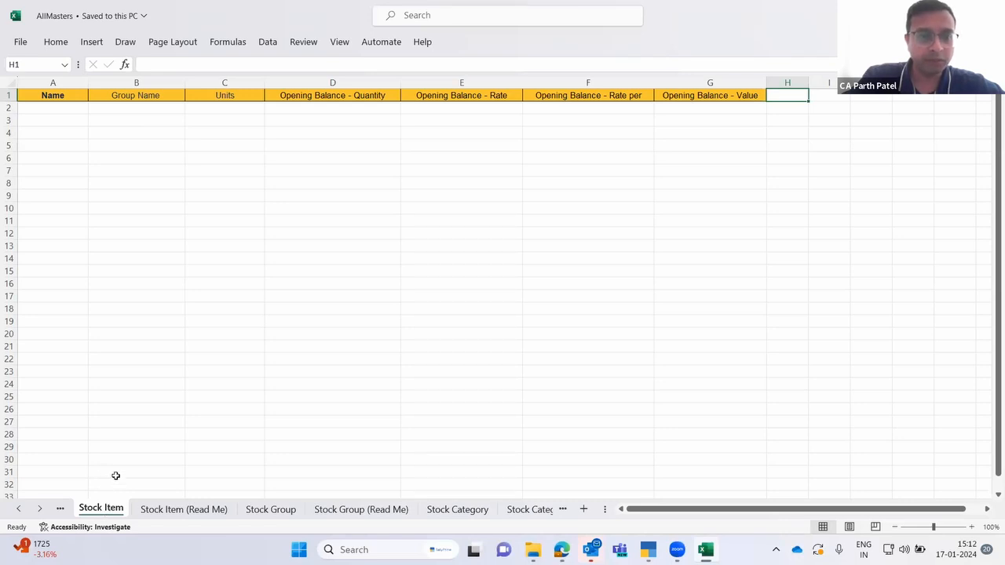
- Open the Stock Item (Read Me) worksheet and examine the start of its List of Fields column
{"action": "left_click", "coordinate": [193, 512]}
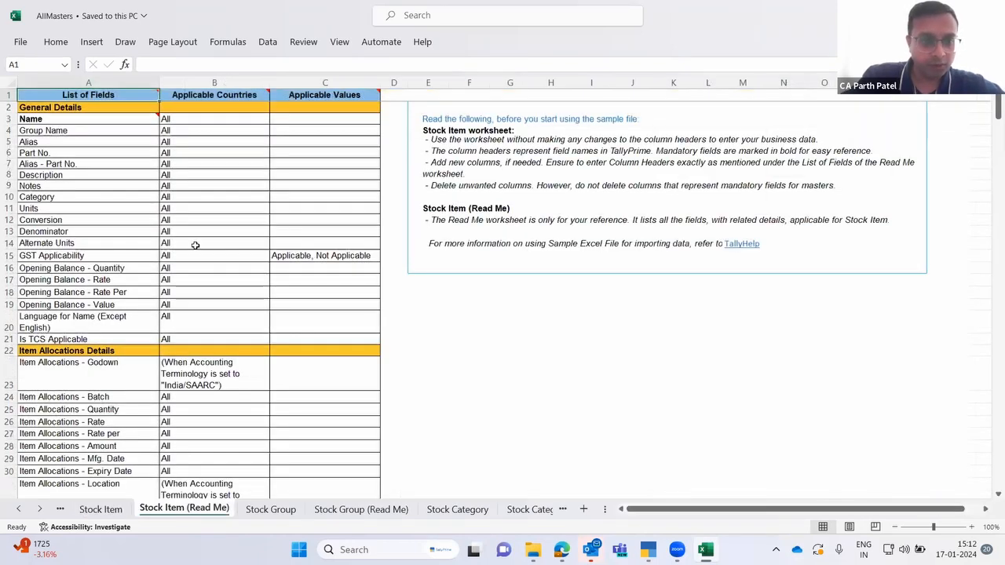
{"action": "left_click", "coordinate": [195, 244]}
{"action": "key", "text": "Left"}
{"action": "key", "text": "ctrl+Home"}
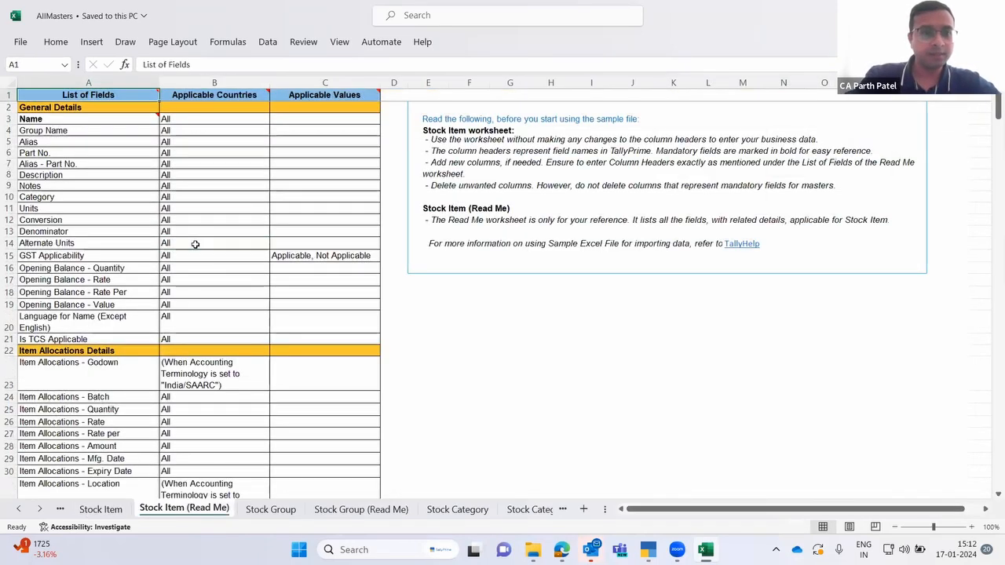
{"action": "key", "text": "Down"}
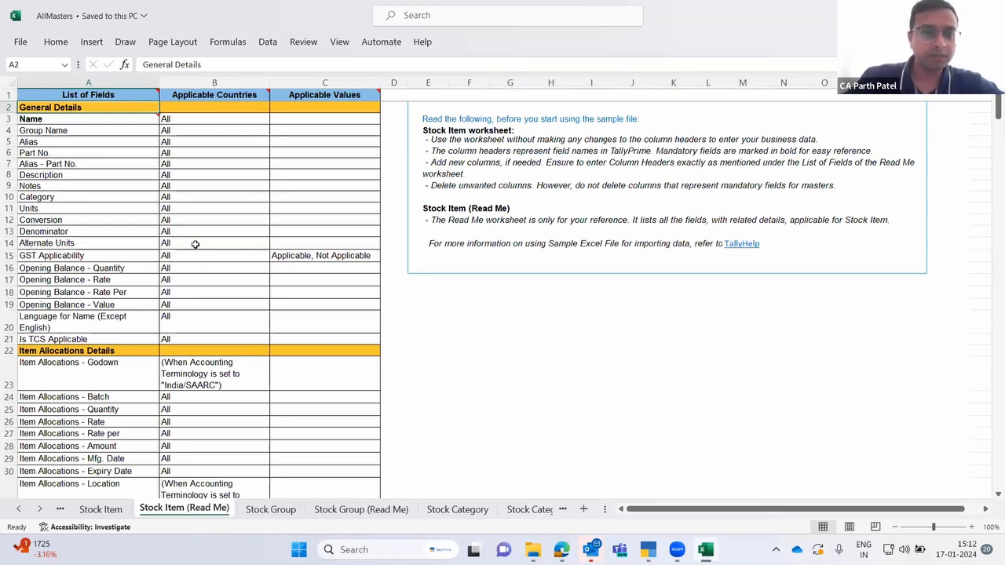
- Return to the Stock Item worksheet and check its headers from Units to the first empty header cell, H1
{"action": "left_click", "coordinate": [103, 509]}
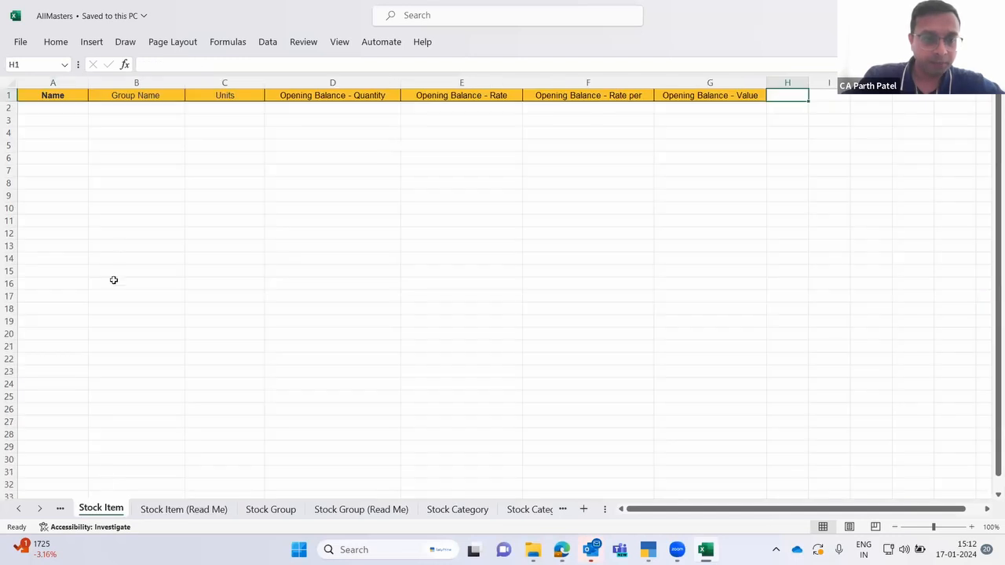
{"action": "left_click", "coordinate": [133, 183]}
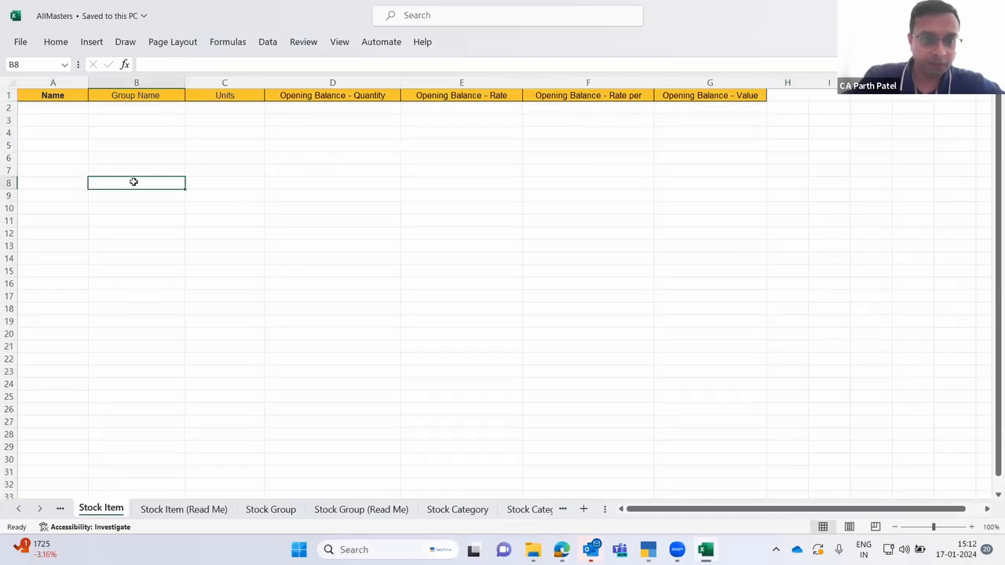
{"action": "left_click", "coordinate": [245, 97]}
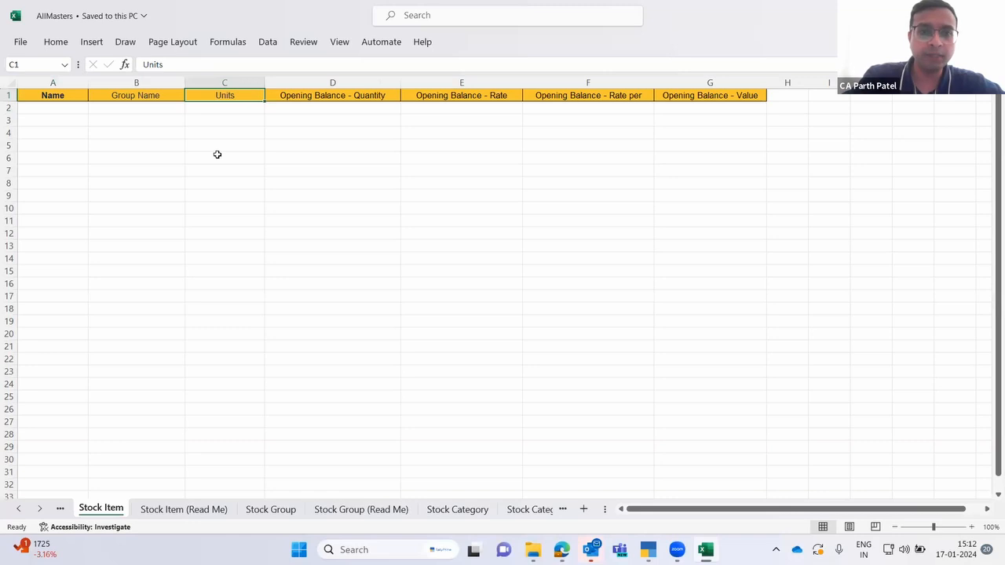
{"action": "left_click", "coordinate": [777, 99]}
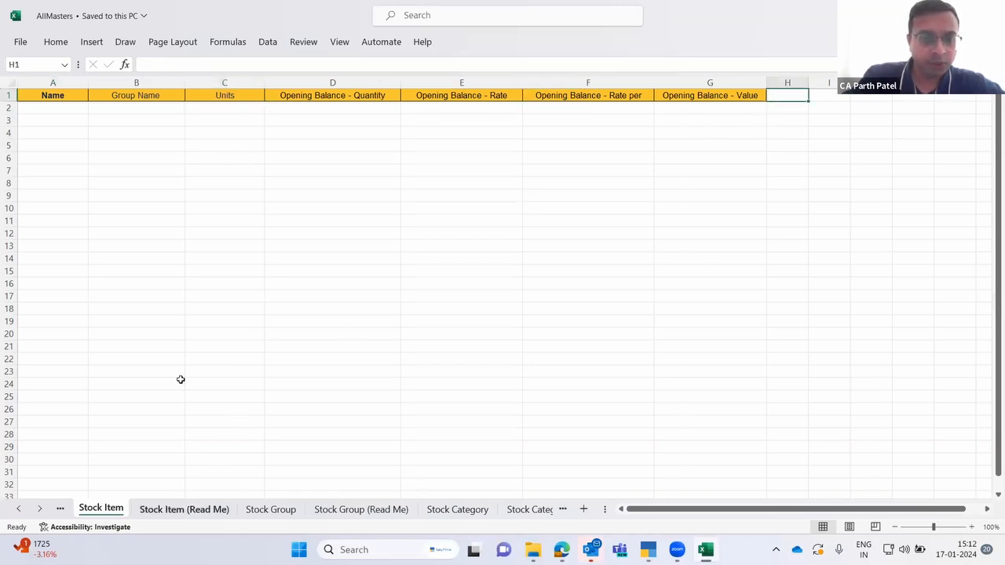
- Read down the List of Fields in the Stock Item (Read Me) worksheet, through item allocations, additional details and behaviour to BOM Details
{"action": "left_click", "coordinate": [184, 509]}
{"action": "left_click", "coordinate": [167, 319]}
{"action": "key", "text": "Left"}
{"action": "key", "text": "Down"}
{"action": "key", "text": "Down"}
{"action": "key", "text": "Down"}
{"action": "key", "text": "Down"}
{"action": "key", "text": "Down"}
{"action": "key", "text": "Down"}
{"action": "key", "text": "Down"}
{"action": "key", "text": "Down"}
{"action": "key", "text": "Down"}
{"action": "key", "text": "Down"}
{"action": "key", "text": "Down"}
{"action": "key", "text": "Down"}
{"action": "key", "text": "Down"}
{"action": "key", "text": "Down"}
{"action": "key", "text": "Down"}
{"action": "key", "text": "Down"}
{"action": "key", "text": "Down"}
{"action": "key", "text": "Down"}
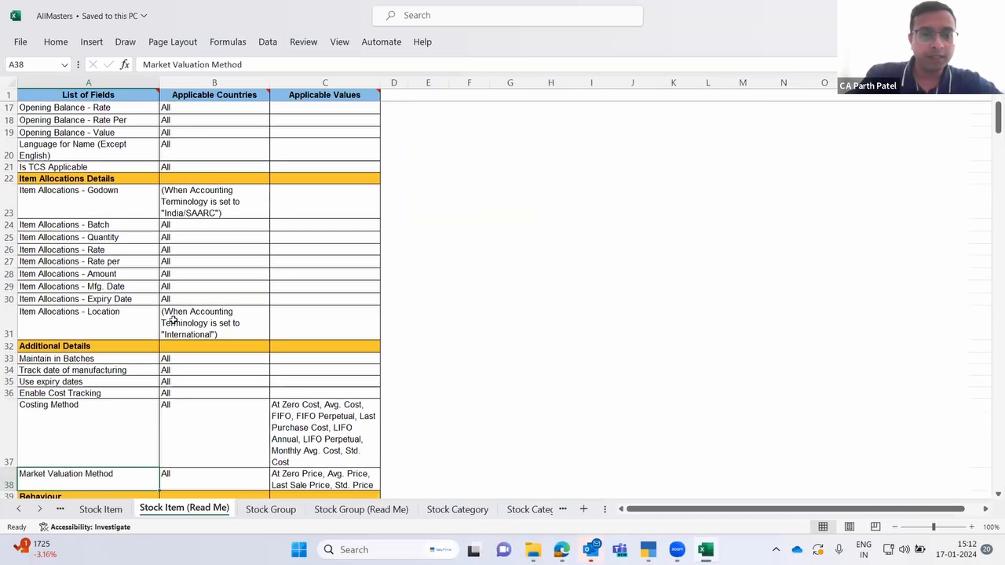
{"action": "key", "text": "Down"}
{"action": "key", "text": "Down"}
{"action": "key", "text": "Down"}
{"action": "key", "text": "Down"}
{"action": "key", "text": "Down"}
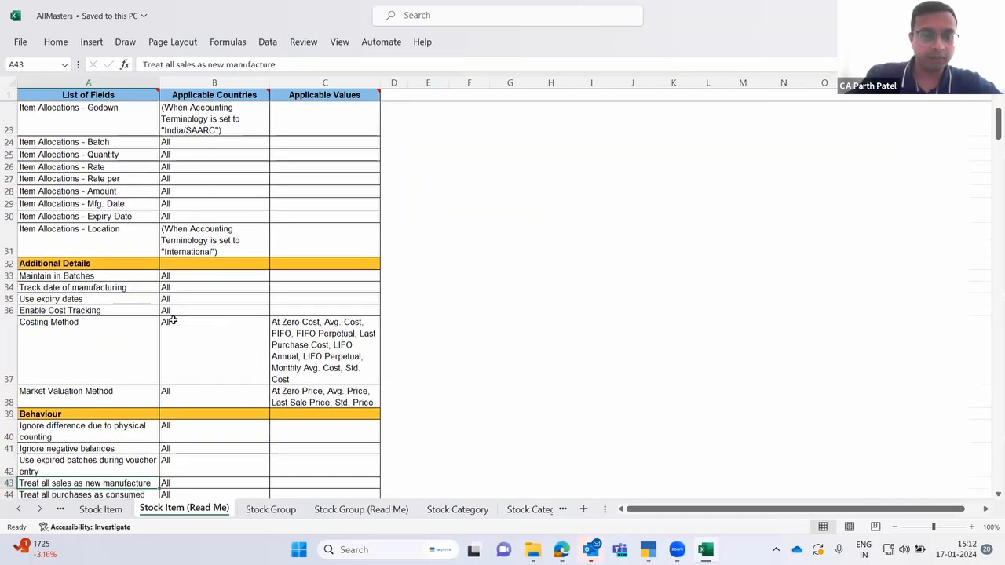
{"action": "key", "text": "Down"}
{"action": "key", "text": "Down"}
{"action": "key", "text": "Down"}
- Select the Read Me field list from Name down to its last entry to gauge its extent, and return to the top of the list
{"action": "key", "text": "ctrl+Up"}
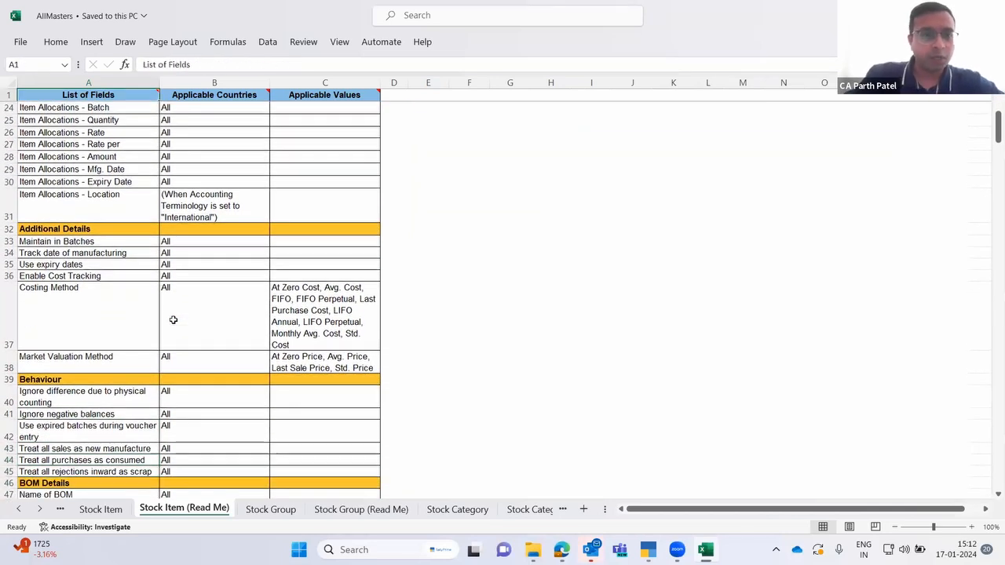
{"action": "key", "text": "Down"}
{"action": "key", "text": "Up"}
{"action": "key", "text": "Down"}
{"action": "key", "text": "Down"}
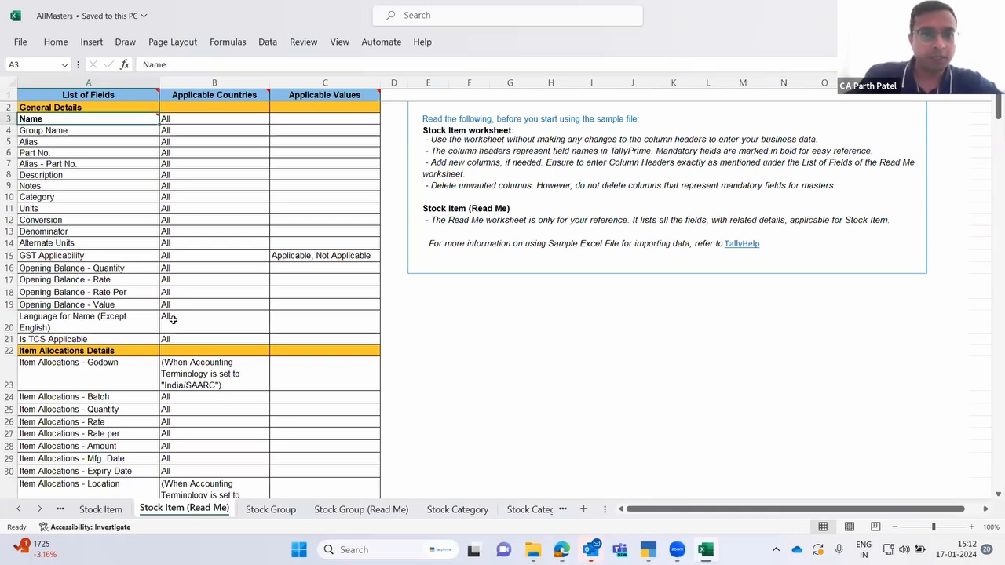
{"action": "key", "text": "ctrl+shift+Down"}
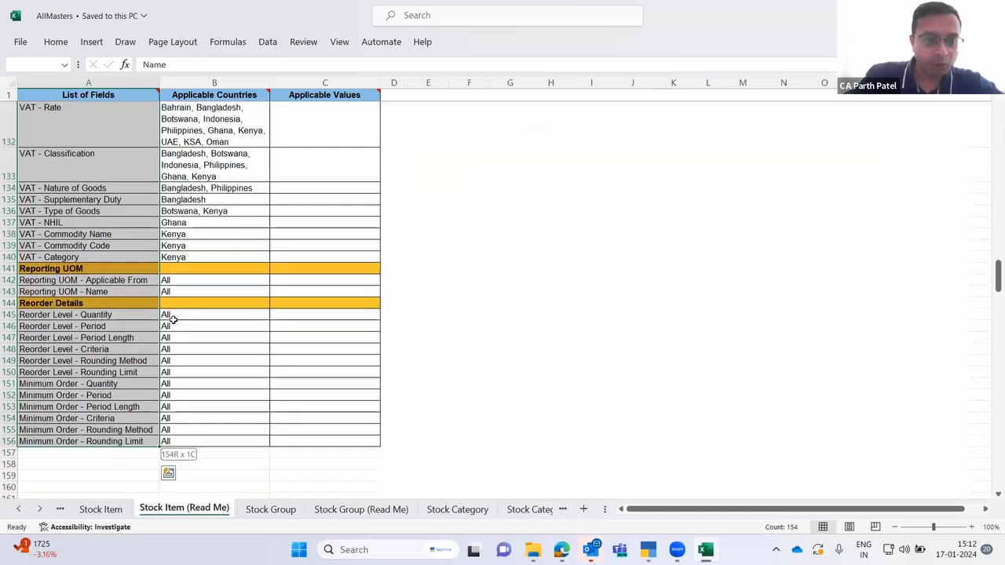
{"action": "key", "text": "ctrl+Home"}
{"action": "key", "text": "Down"}
{"action": "key", "text": "Down"}
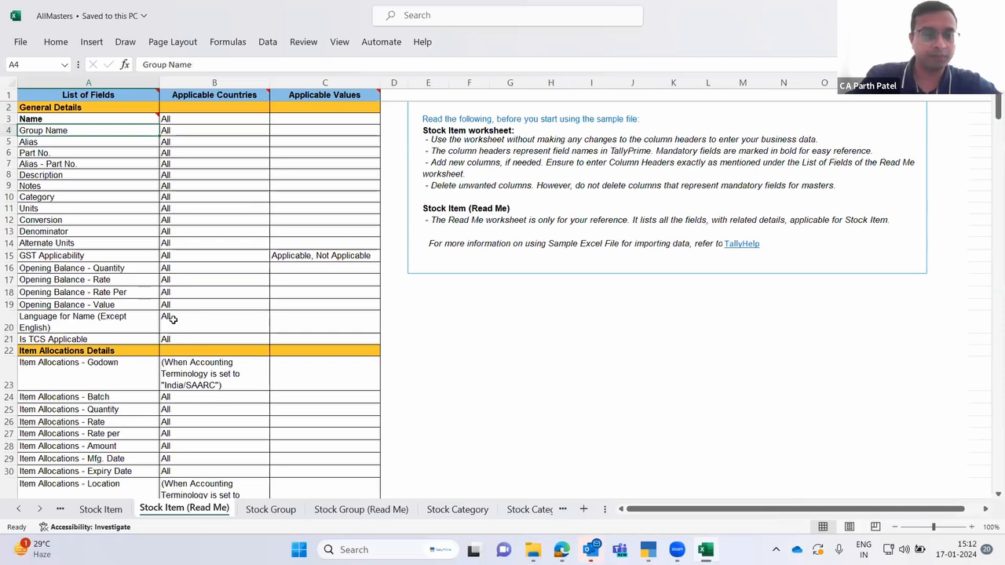
- Search the Stock Item (Read Me) worksheet for "hsn" and go to the HSN/SAC & Related Details heading
{"action": "key", "text": "ctrl+f"}
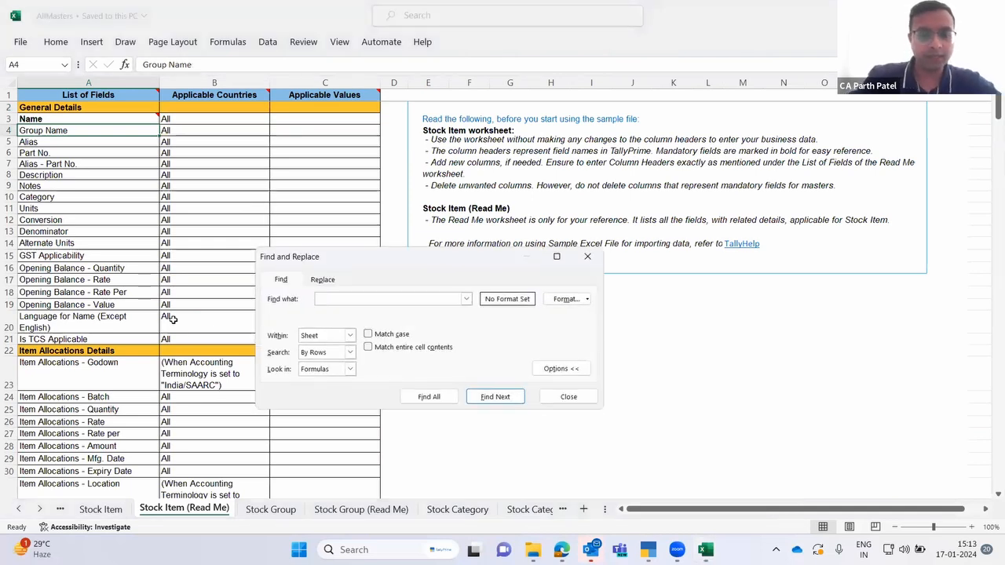
{"action": "type", "text": "hsn"}
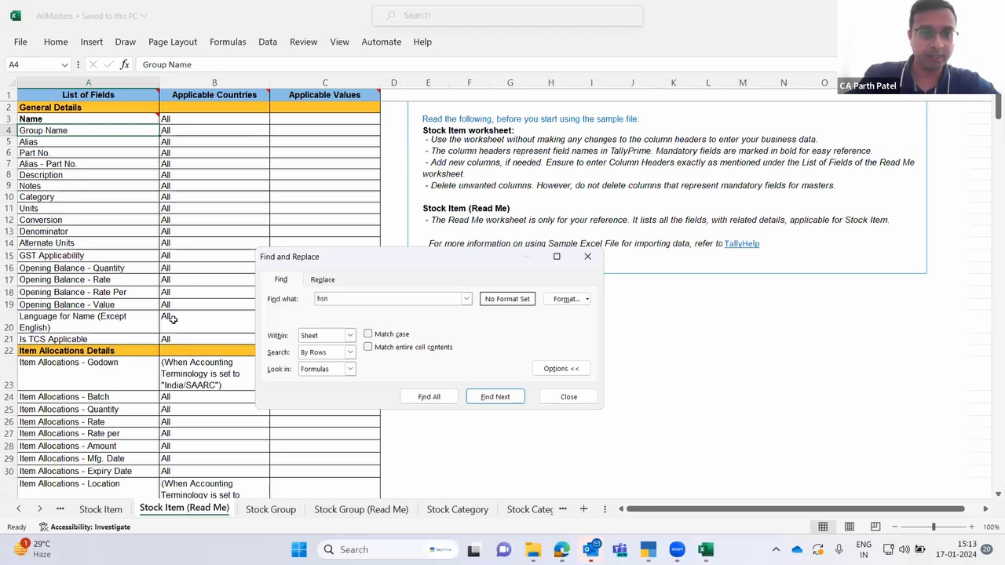
{"action": "key", "text": "Return"}
{"action": "key", "text": "Escape"}
{"action": "key", "text": "Right"}
{"action": "key", "text": "Left"}
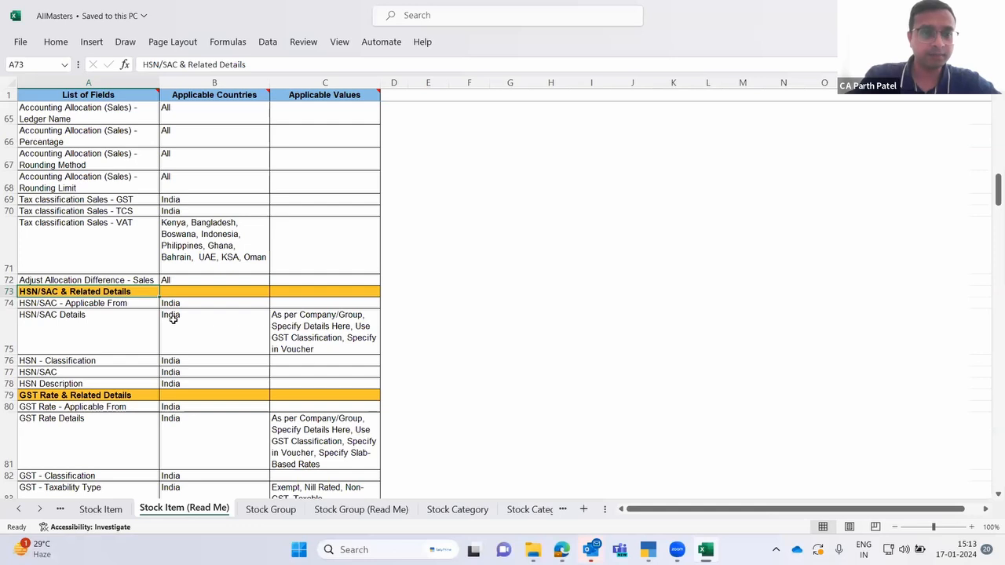
- Examine the fields under HSN/SAC & Related Details, from HSN/SAC - Applicable From to HSN Description
{"action": "key", "text": "Down"}
{"action": "key", "text": "shift+Down"}
{"action": "key", "text": "shift+Down"}
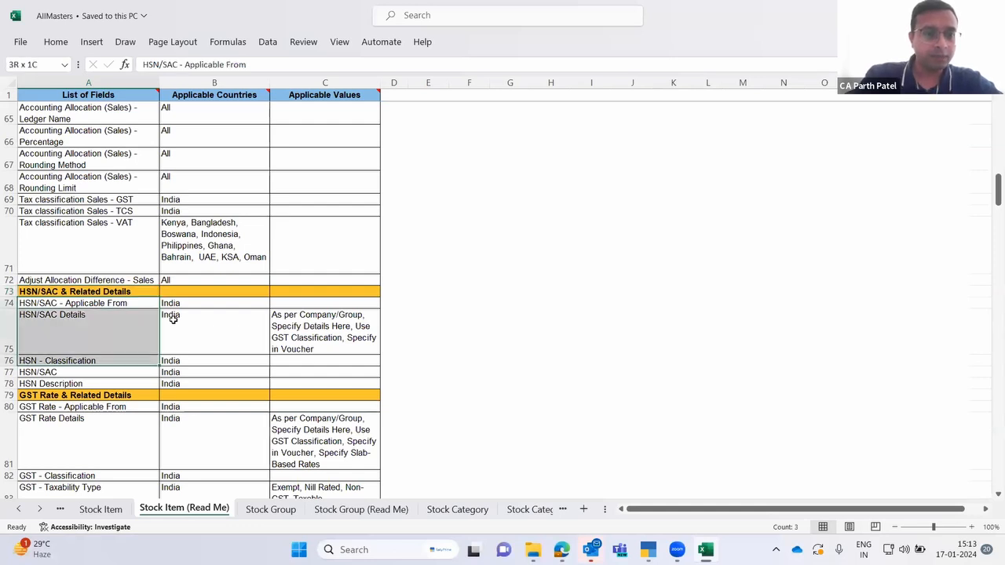
{"action": "key", "text": "shift+Down"}
{"action": "key", "text": "shift+Down"}
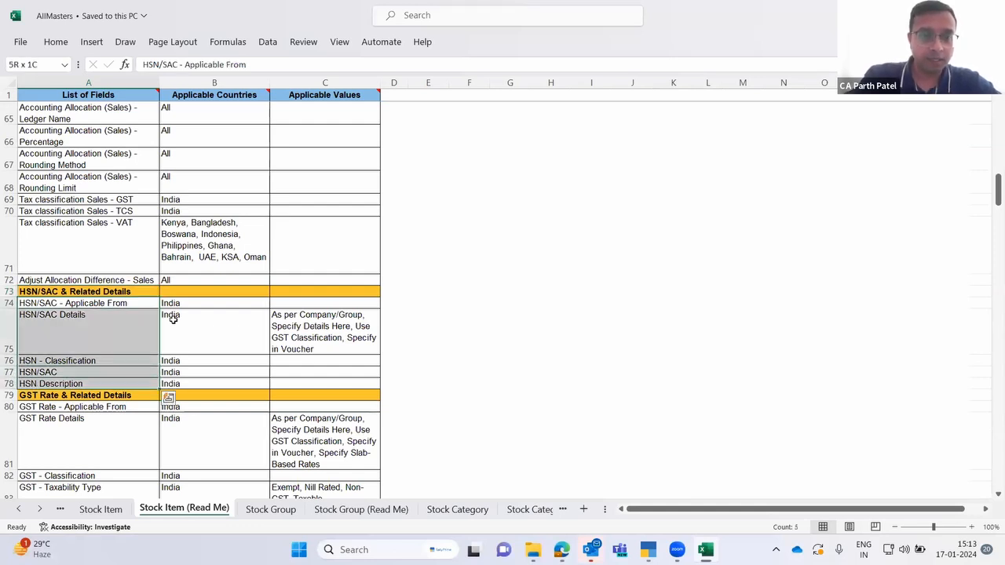
{"action": "key", "text": "Up"}
{"action": "key", "text": "Down"}
{"action": "key", "text": "Down"}
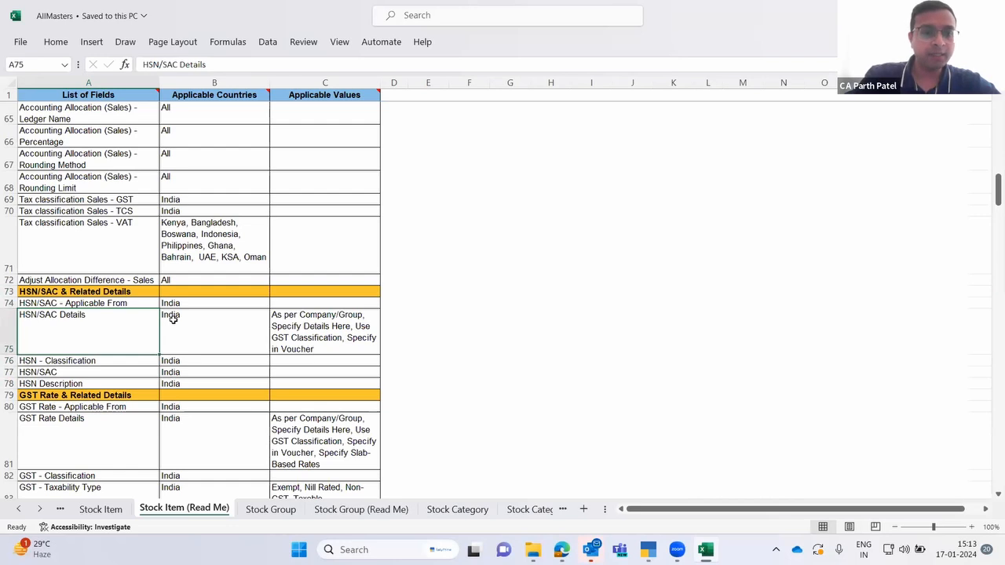
- Copy the HSN/SAC - Applicable From field name from the Read Me list into header cell H1 of the Stock Item worksheet
{"action": "key", "text": "Right"}
{"action": "key", "text": "Left"}
{"action": "key", "text": "Up"}
{"action": "key", "text": "ctrl+c"}
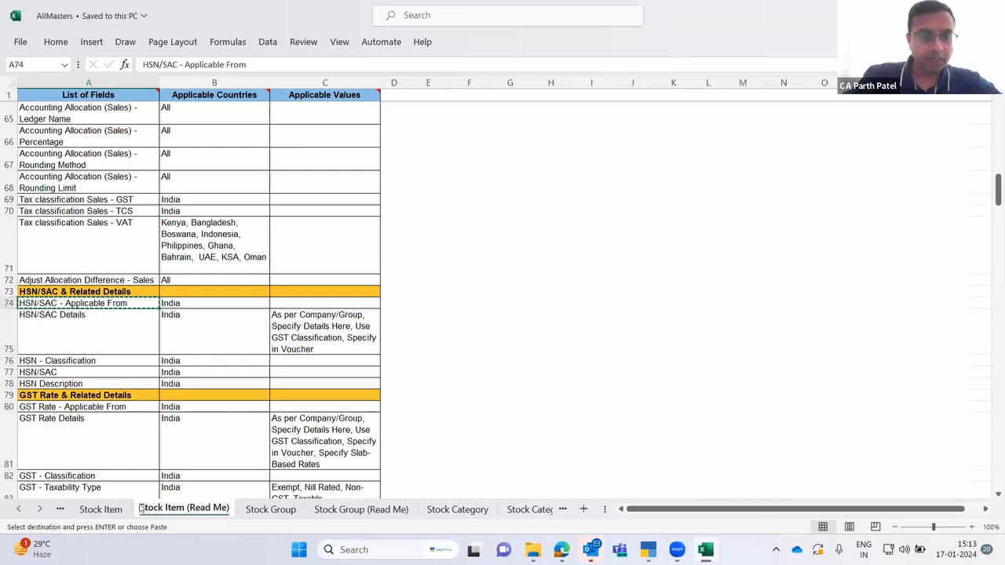
{"action": "left_click", "coordinate": [101, 509]}
{"action": "key", "text": "Left"}
{"action": "key", "text": "ctrl+v"}
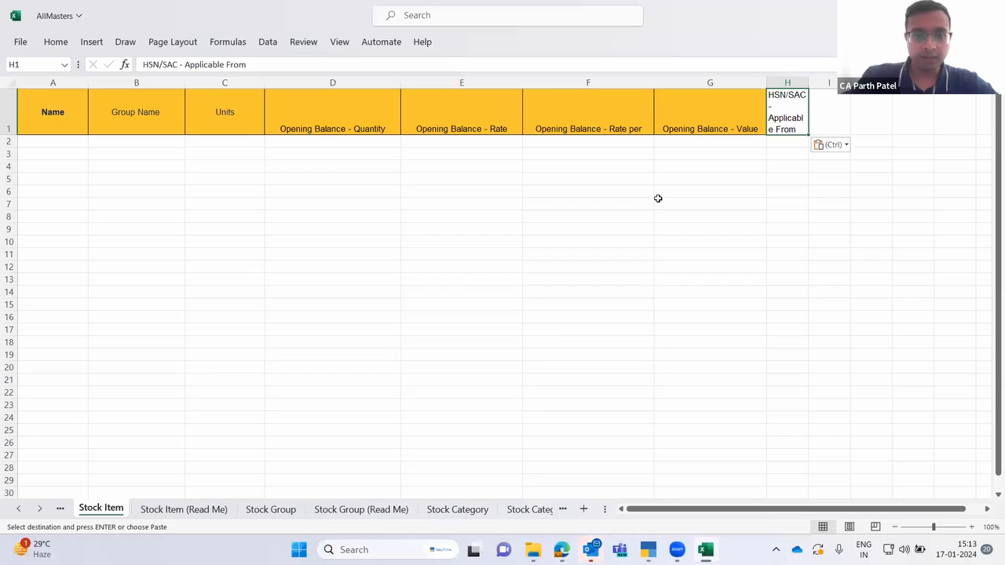
- Copy the HSN/SAC Details field name from the Read Me list into header cell I1 of the Stock Item worksheet
{"action": "left_click", "coordinate": [184, 508]}
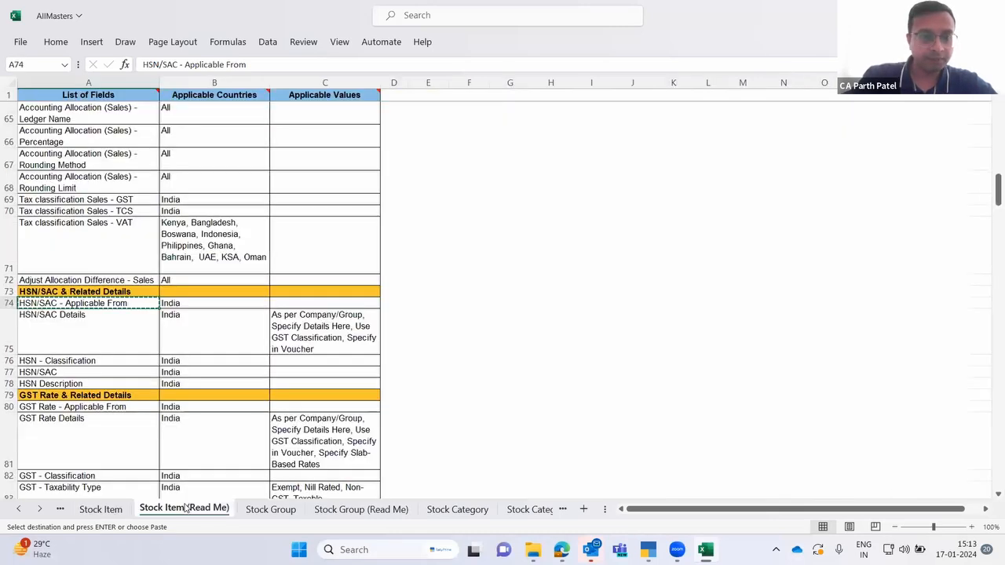
{"action": "key", "text": "Escape"}
{"action": "key", "text": "Down"}
{"action": "key", "text": "ctrl+c"}
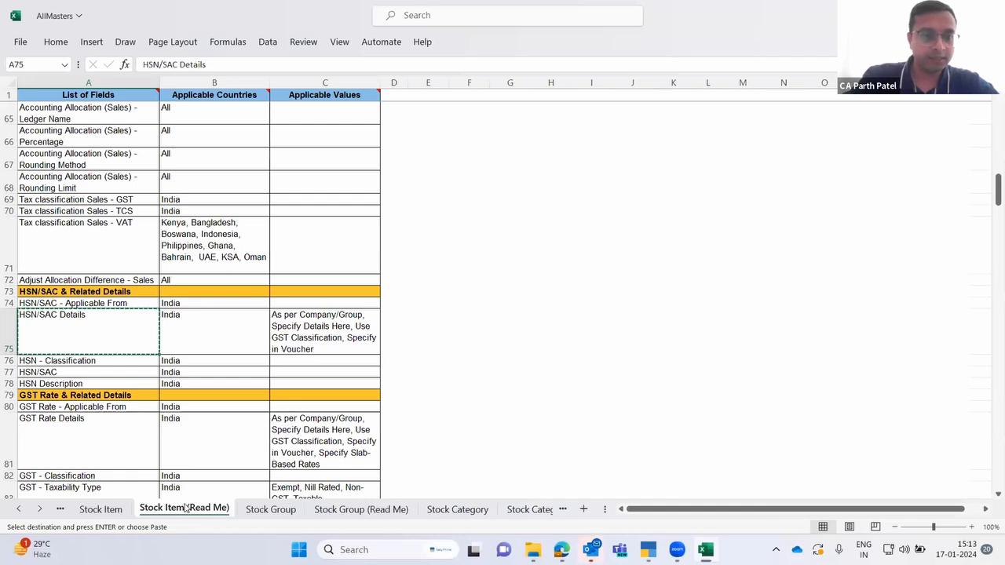
{"action": "left_click", "coordinate": [102, 510]}
{"action": "key", "text": "Right"}
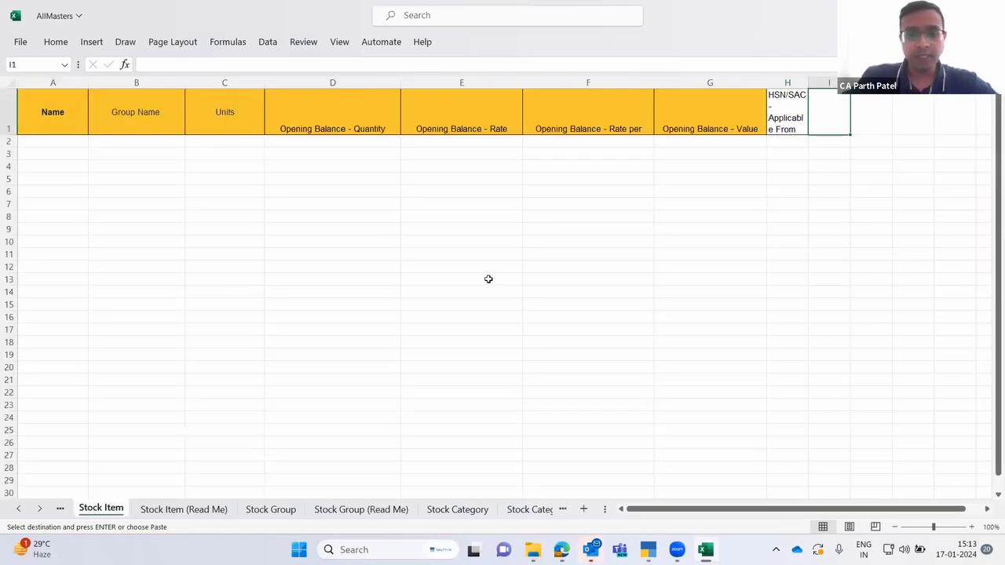
{"action": "key", "text": "ctrl+v"}
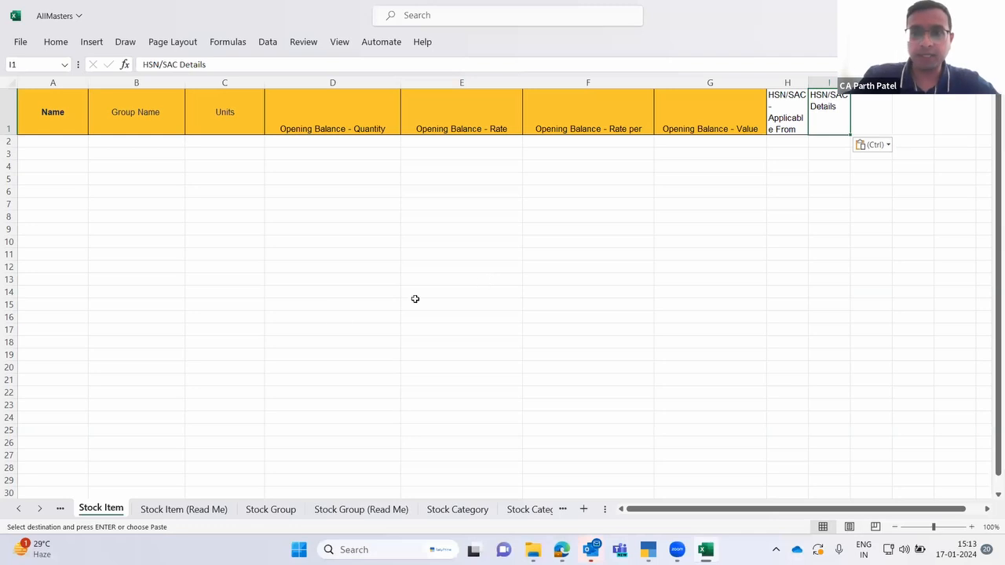
- Check the applicable values listed for HSN/SAC Details in the Stock Item (Read Me) worksheet
{"action": "left_click", "coordinate": [179, 510]}
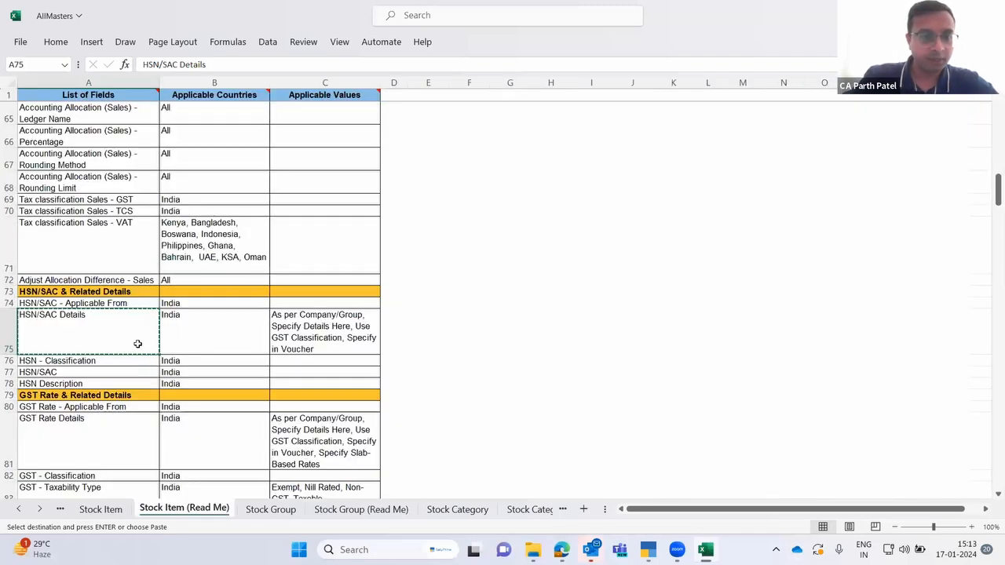
{"action": "left_click", "coordinate": [193, 325]}
{"action": "key", "text": "Left"}
{"action": "key", "text": "Escape"}
{"action": "key", "text": "Right"}
{"action": "key", "text": "Right"}
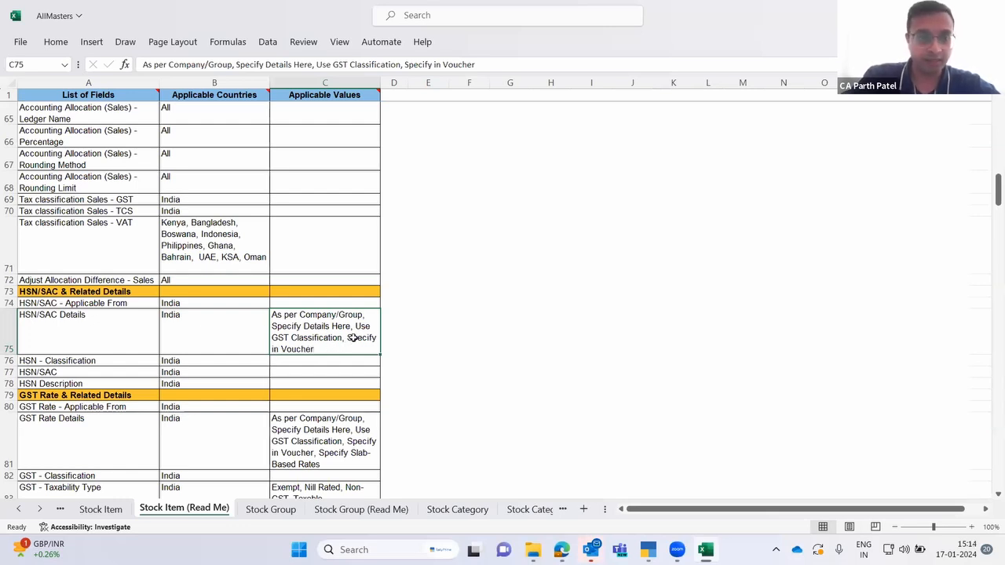
- Copy the HSN/SAC field name from the Read Me list into header cell J1 of the Stock Item worksheet
{"action": "left_click", "coordinate": [97, 358]}
{"action": "key", "text": "Down"}
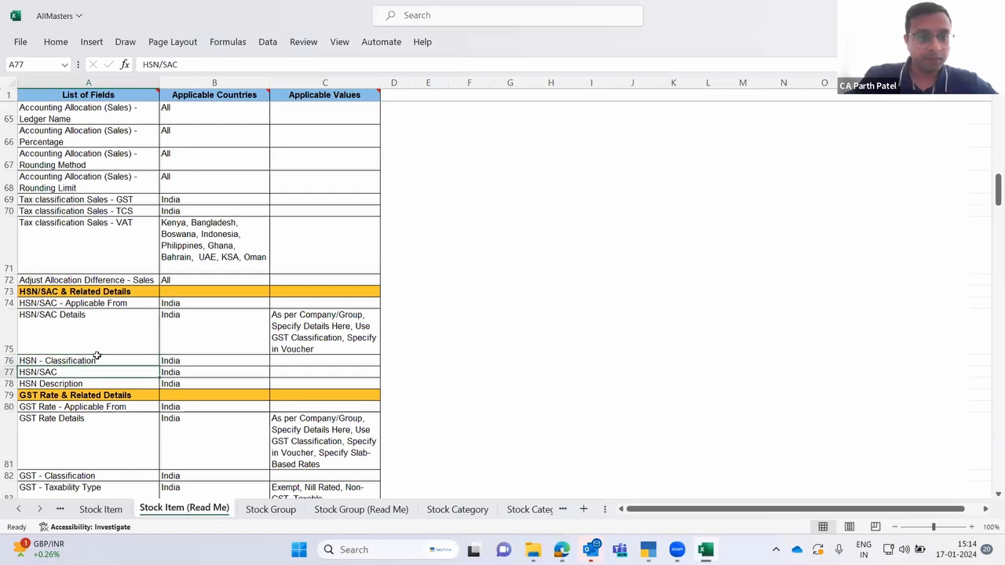
{"action": "key", "text": "ctrl+c"}
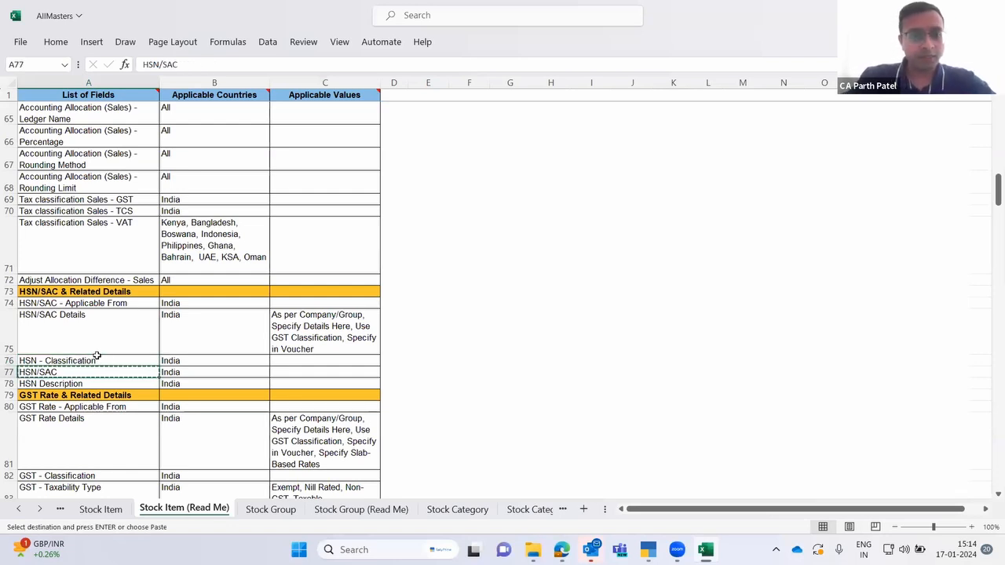
{"action": "left_click", "coordinate": [108, 514]}
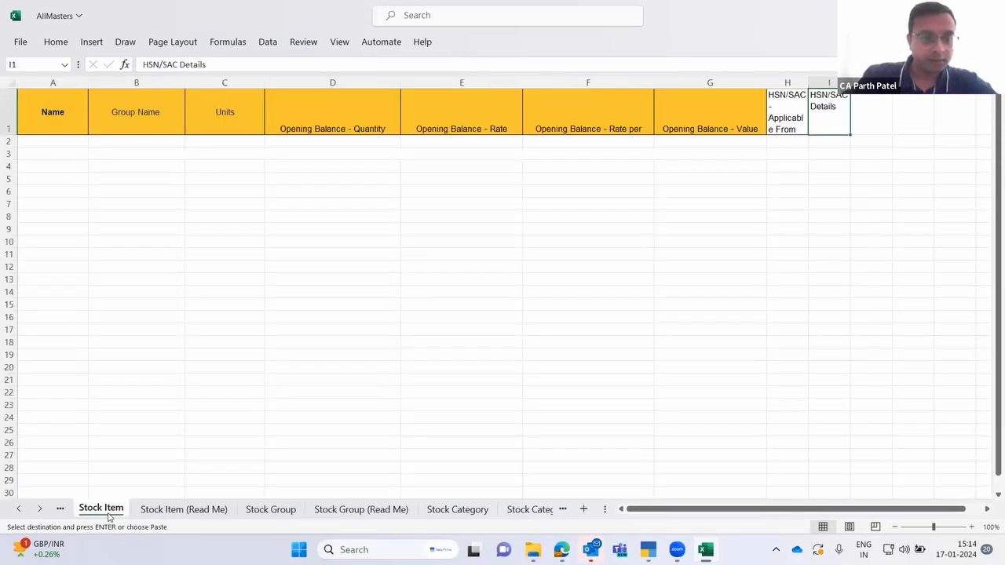
{"action": "key", "text": "Right"}
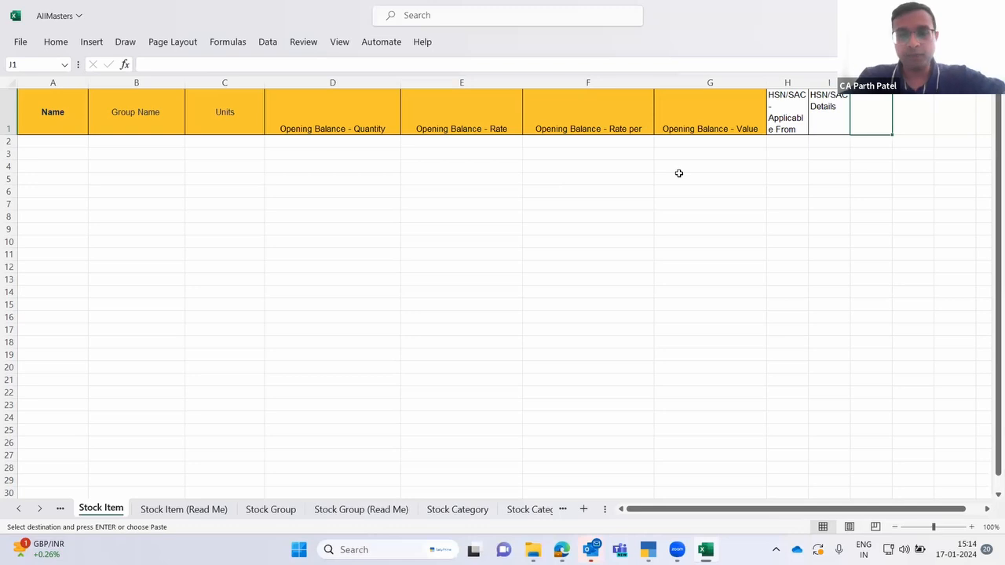
{"action": "key", "text": "ctrl+v"}
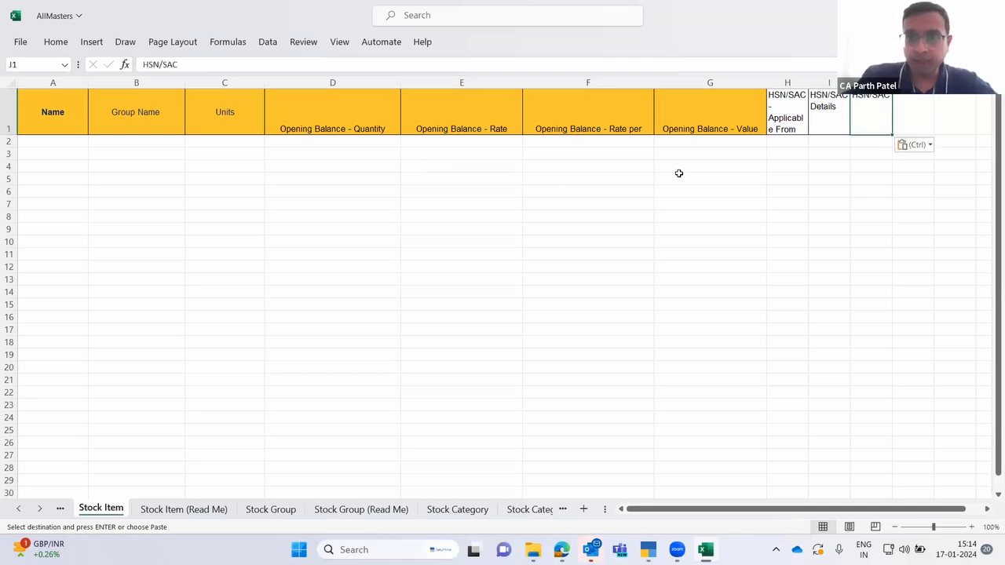
- Review the added HSN/SAC headers in H1 to J1 of the Stock Item worksheet
{"action": "key", "text": "Left"}
{"action": "key", "text": "Left"}
{"action": "key", "text": "shift+Right"}
{"action": "key", "text": "Right"}
{"action": "key", "text": "Right"}
{"action": "key", "text": "Left"}
{"action": "key", "text": "Left"}
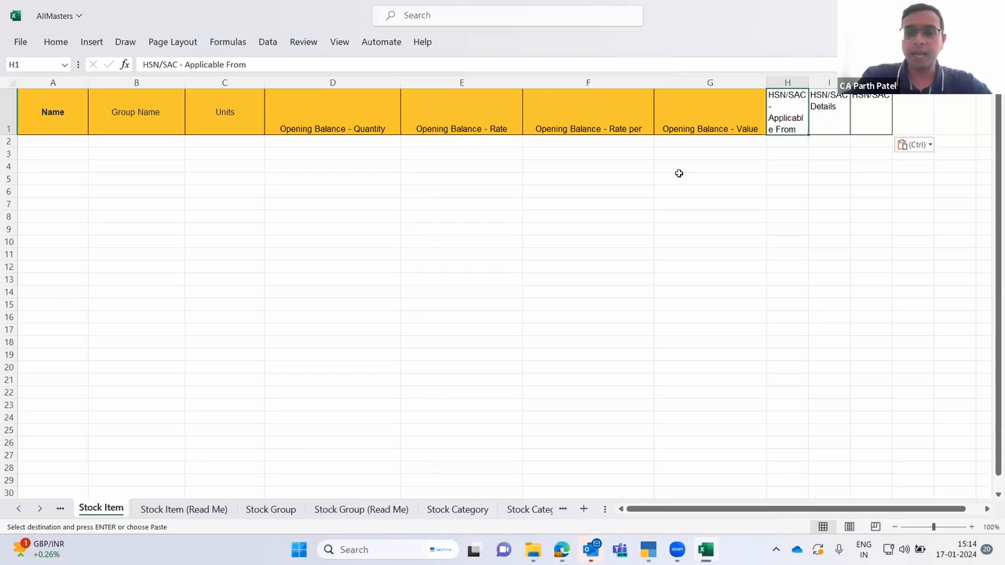
{"action": "left_click", "coordinate": [184, 509]}
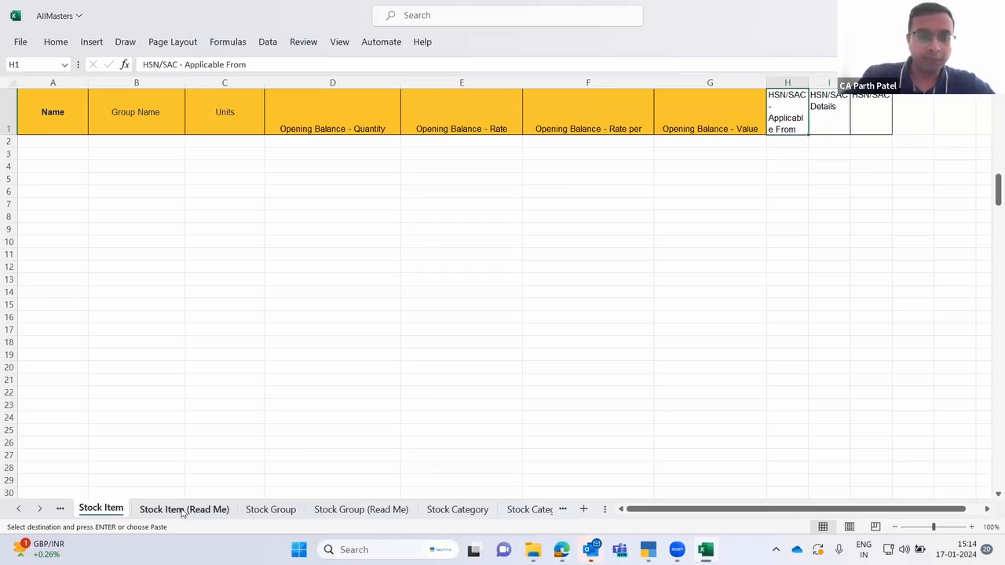
{"action": "left_click", "coordinate": [96, 509]}
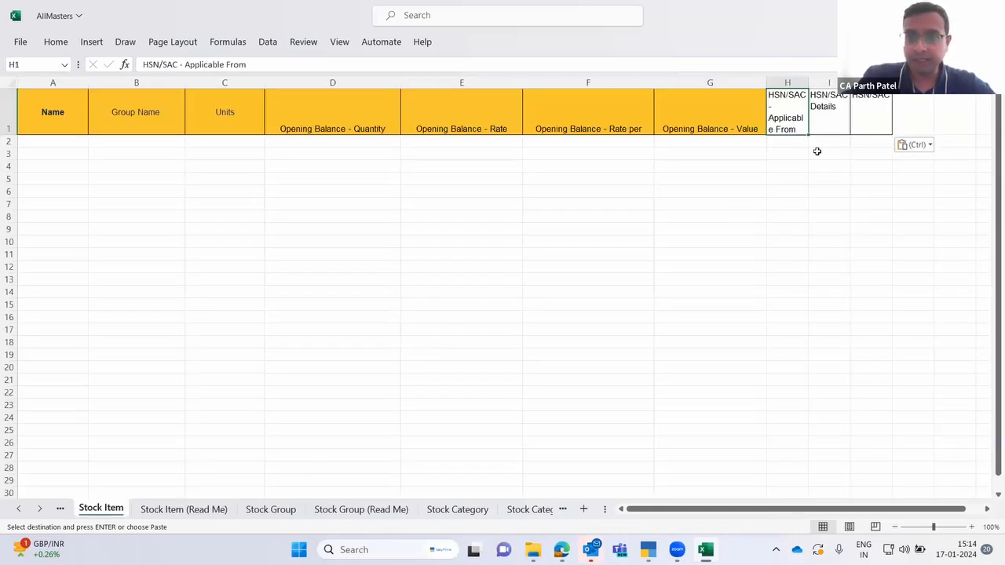
{"action": "key", "text": "Down"}
{"action": "key", "text": "Down"}
{"action": "key", "text": "Down"}
{"action": "key", "text": "Down"}
{"action": "key", "text": "Down"}
{"action": "key", "text": "Down"}
{"action": "key", "text": "Down"}
{"action": "key", "text": "Down"}
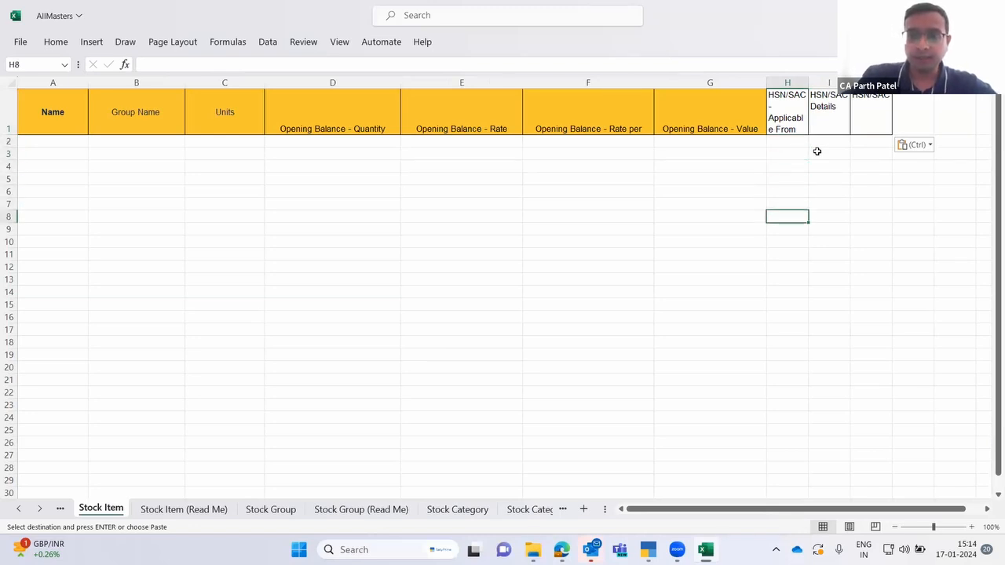
{"action": "key", "text": "Up"}
{"action": "key", "text": "Up"}
{"action": "key", "text": "Up"}
{"action": "key", "text": "Up"}
{"action": "key", "text": "Up"}
{"action": "key", "text": "Up"}
{"action": "key", "text": "Up"}
{"action": "key", "text": "Up"}
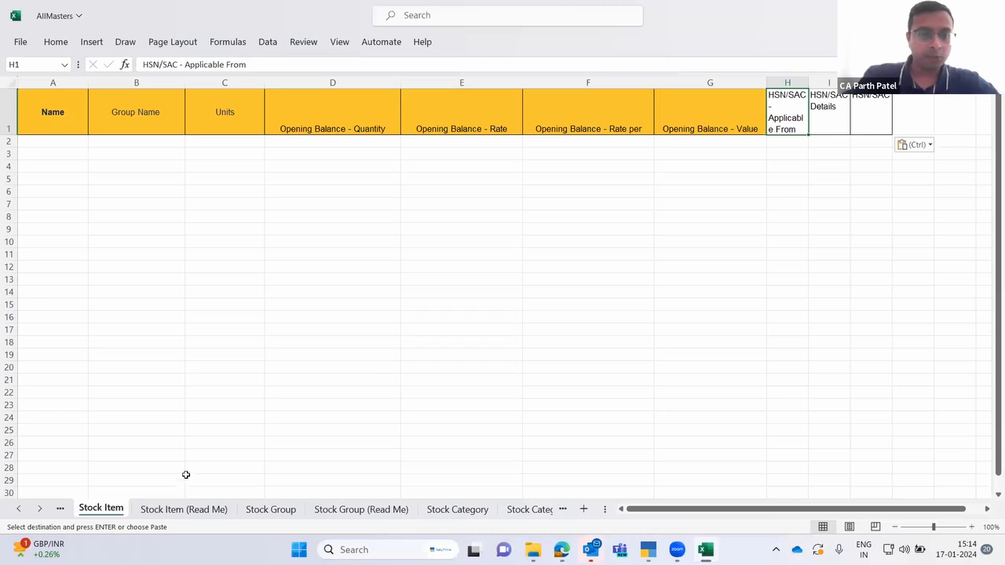
- Search the Stock Item (Read Me) worksheet for "gst"
{"action": "left_click", "coordinate": [186, 510]}
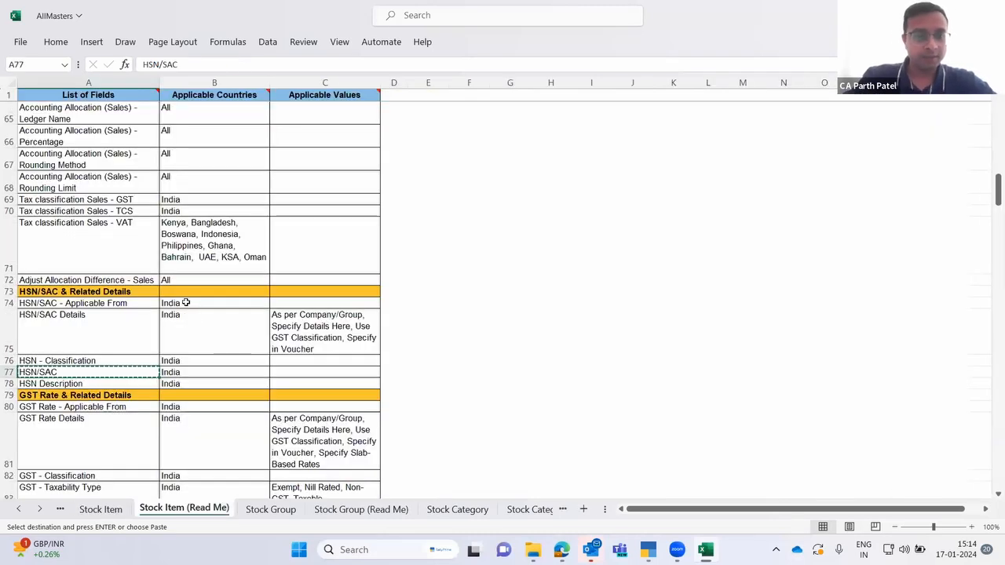
{"action": "left_click", "coordinate": [186, 302]}
{"action": "key", "text": "Escape"}
{"action": "key", "text": "ctrl+f"}
{"action": "type", "text": "gs"}
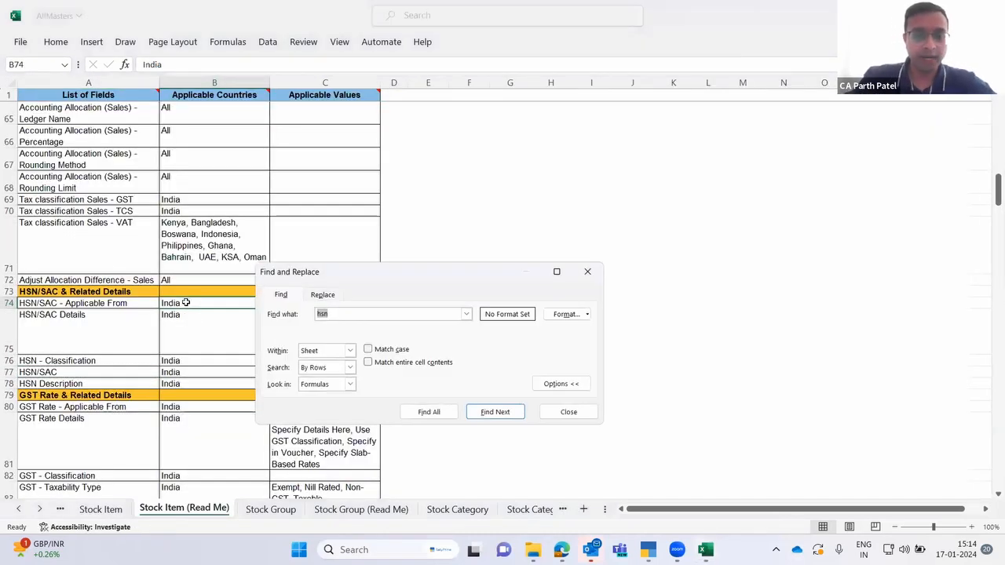
{"action": "type", "text": "t"}
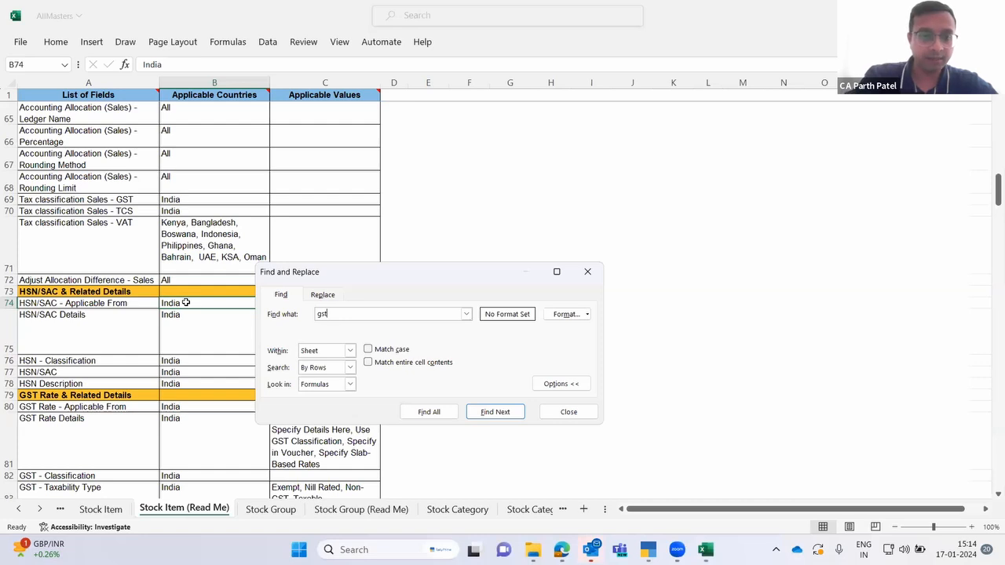
{"action": "key", "text": "Return"}
{"action": "key", "text": "Escape"}
- Examine the fields listed under GST Rate & Related Details in the Stock Item (Read Me) worksheet
{"action": "key", "text": "Down"}
{"action": "key", "text": "Down"}
{"action": "key", "text": "Down"}
{"action": "key", "text": "Down"}
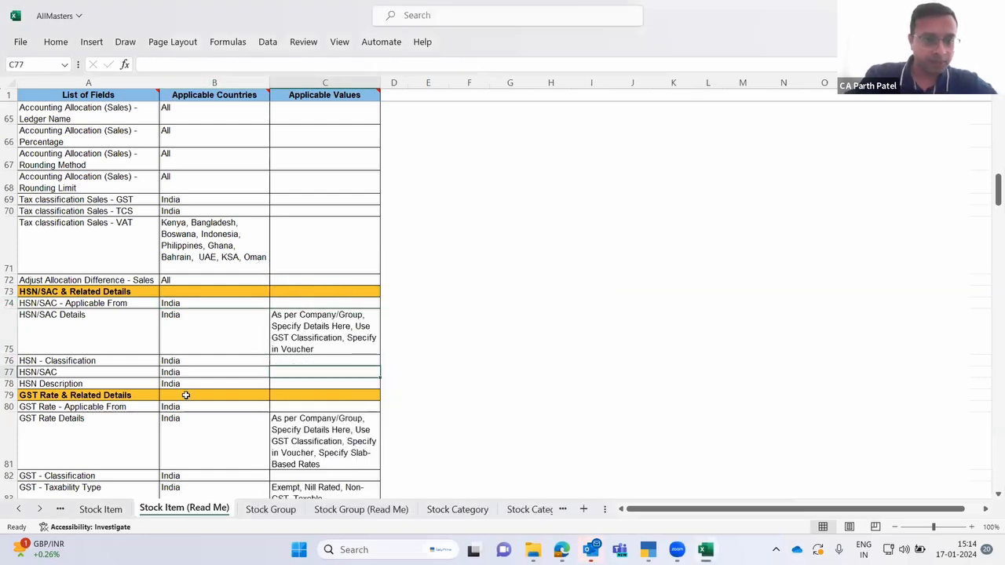
{"action": "key", "text": "Left"}
{"action": "key", "text": "Left"}
{"action": "key", "text": "Down"}
{"action": "key", "text": "Down"}
{"action": "key", "text": "Down"}
{"action": "key", "text": "Down"}
{"action": "key", "text": "Down"}
{"action": "key", "text": "Down"}
{"action": "key", "text": "Down"}
{"action": "key", "text": "Down"}
{"action": "key", "text": "Down"}
{"action": "key", "text": "Down"}
{"action": "key", "text": "Down"}
{"action": "key", "text": "Down"}
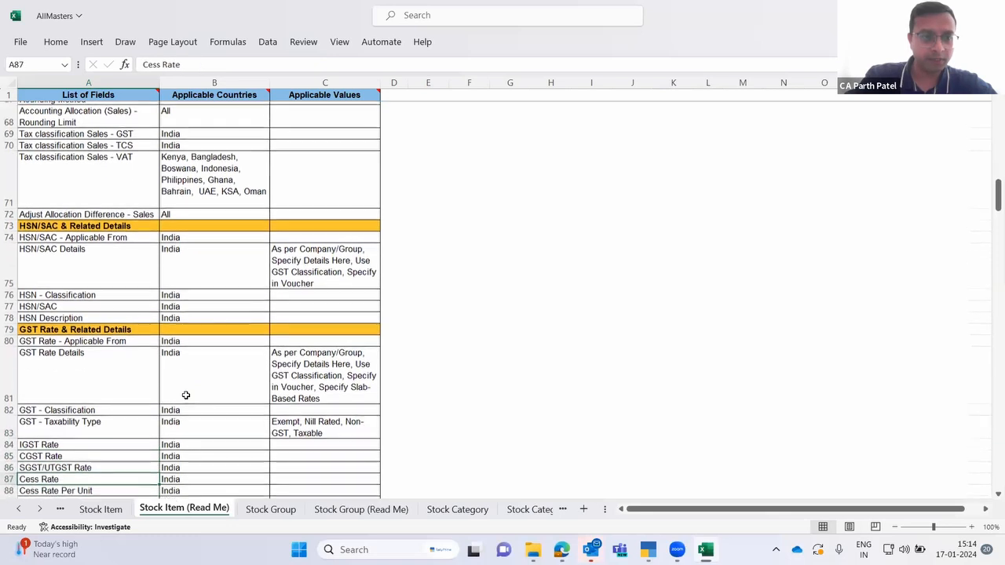
{"action": "key", "text": "Down"}
{"action": "key", "text": "Down"}
{"action": "key", "text": "Down"}
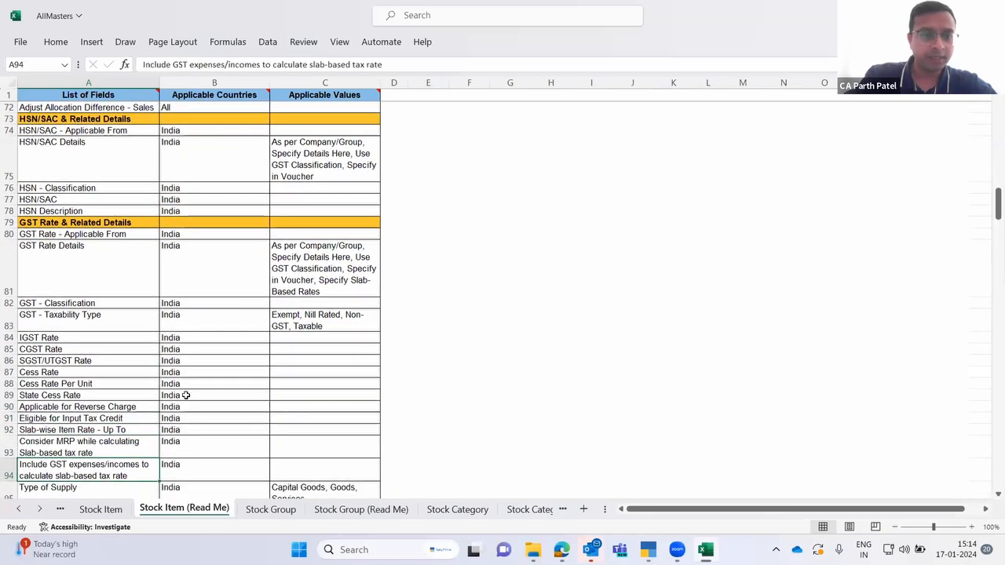
{"action": "key", "text": "Up"}
{"action": "key", "text": "Up"}
{"action": "key", "text": "Up"}
{"action": "key", "text": "Up"}
{"action": "key", "text": "Up"}
{"action": "key", "text": "Up"}
{"action": "key", "text": "Up"}
{"action": "key", "text": "Up"}
{"action": "key", "text": "Up"}
{"action": "key", "text": "Up"}
{"action": "key", "text": "Up"}
{"action": "key", "text": "Up"}
{"action": "key", "text": "Up"}
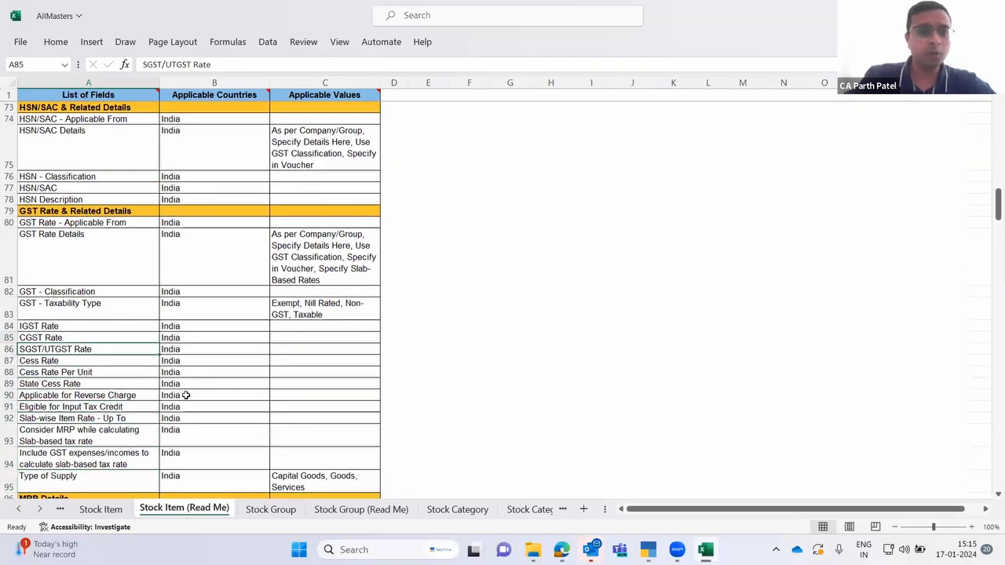
{"action": "key", "text": "Up"}
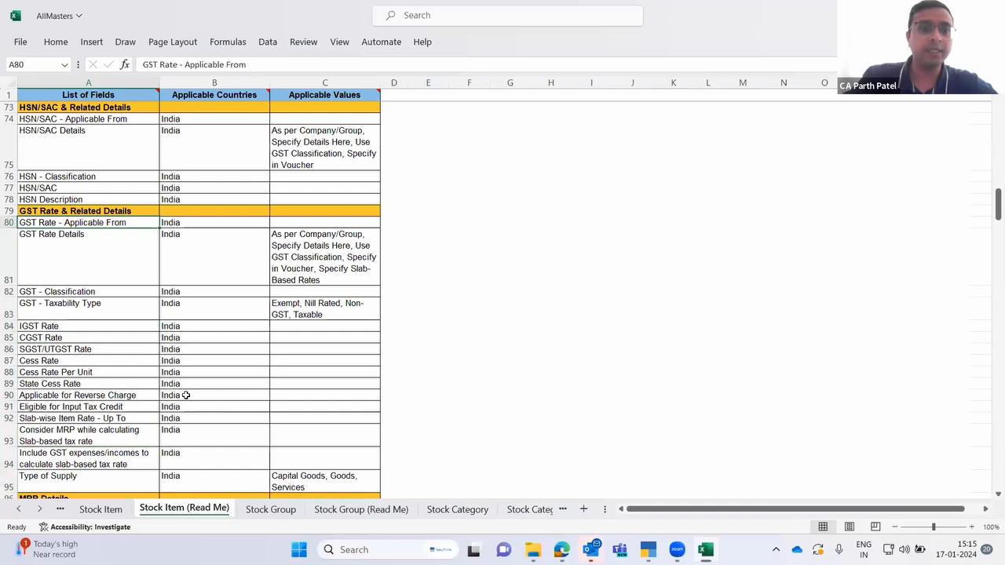
- Copy the GST - Taxability Type field name from the Read Me list into header cell K1 of the Stock Item worksheet
{"action": "key", "text": "Down"}
{"action": "key", "text": "Down"}
{"action": "key", "text": "Down"}
{"action": "key", "text": "ctrl+c"}
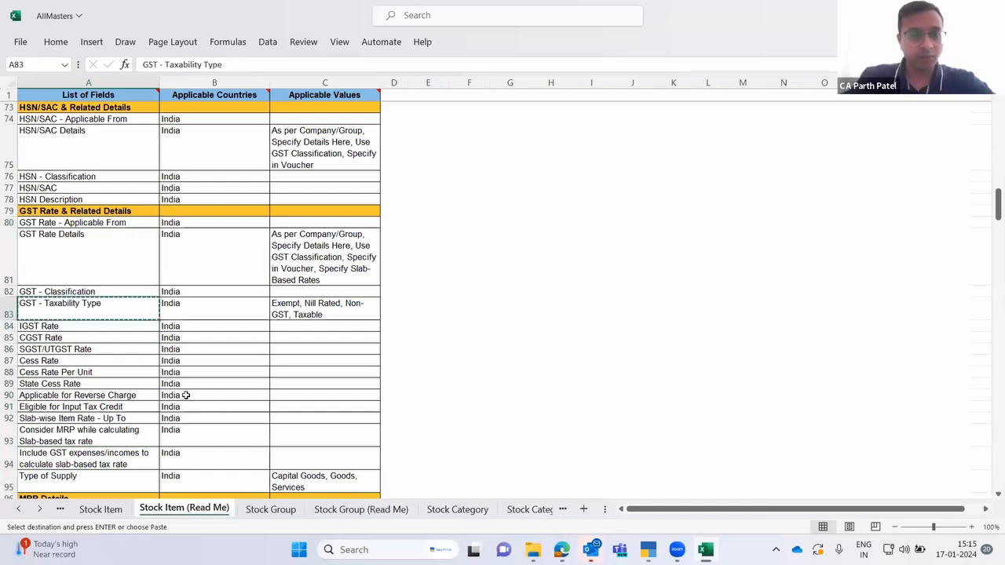
{"action": "left_click", "coordinate": [100, 512]}
{"action": "key", "text": "Right"}
{"action": "key", "text": "Right"}
{"action": "key", "text": "Right"}
{"action": "key", "text": "Right"}
{"action": "key", "text": "Left"}
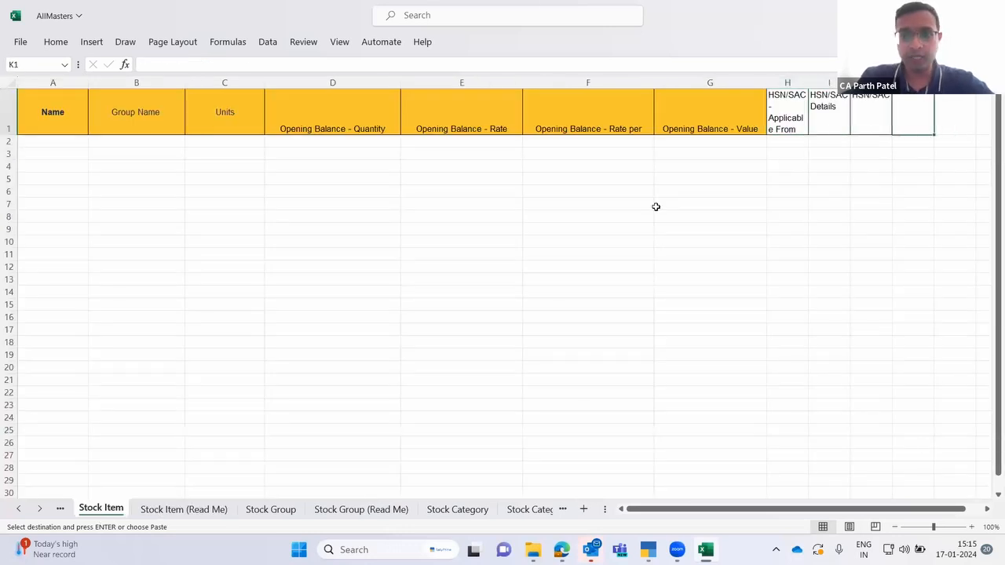
{"action": "key", "text": "ctrl+v"}
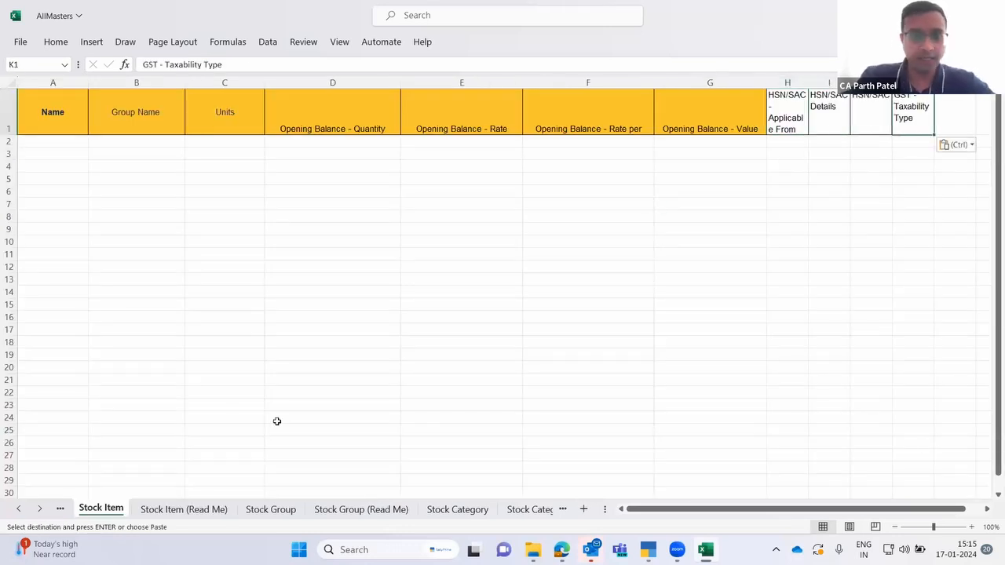
- Copy the GST Rate Details field name from the Read Me list into header cell L1 of the Stock Item worksheet
{"action": "left_click", "coordinate": [186, 510]}
{"action": "key", "text": "Escape"}
{"action": "key", "text": "Down"}
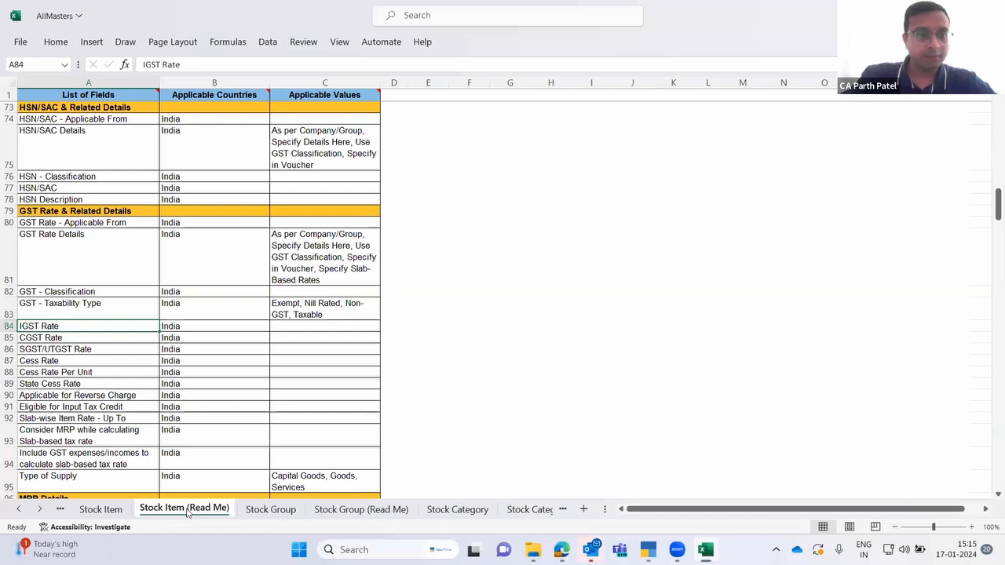
{"action": "key", "text": "Up"}
{"action": "key", "text": "Up"}
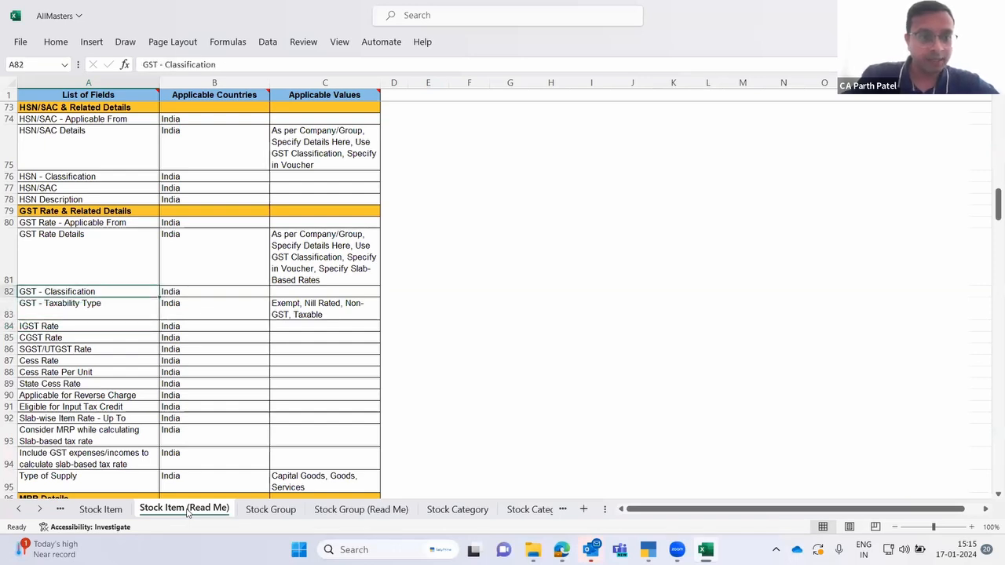
{"action": "key", "text": "Up"}
{"action": "key", "text": "ctrl+c"}
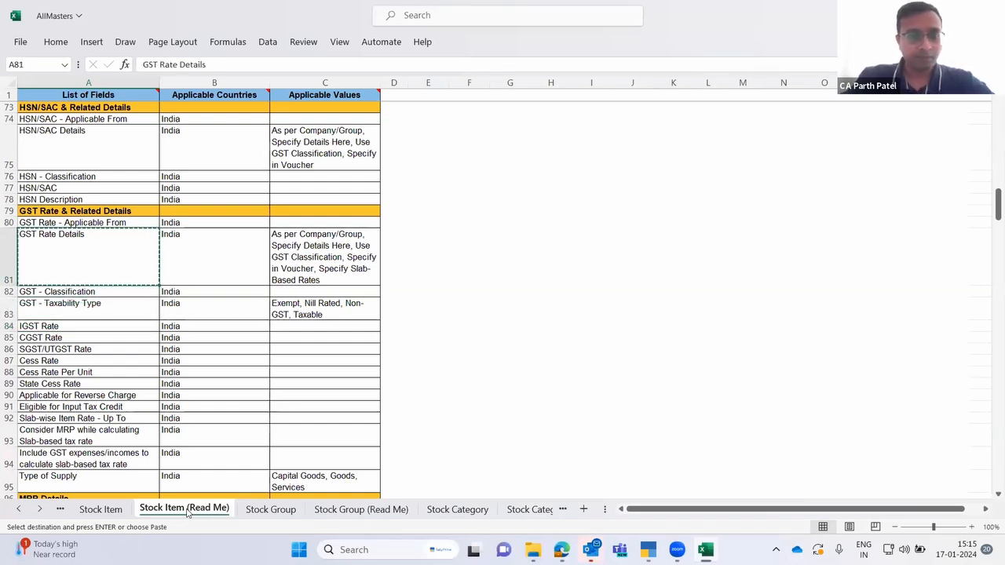
{"action": "left_click", "coordinate": [102, 510]}
{"action": "key", "text": "Right"}
{"action": "key", "text": "Right"}
{"action": "key", "text": "Left"}
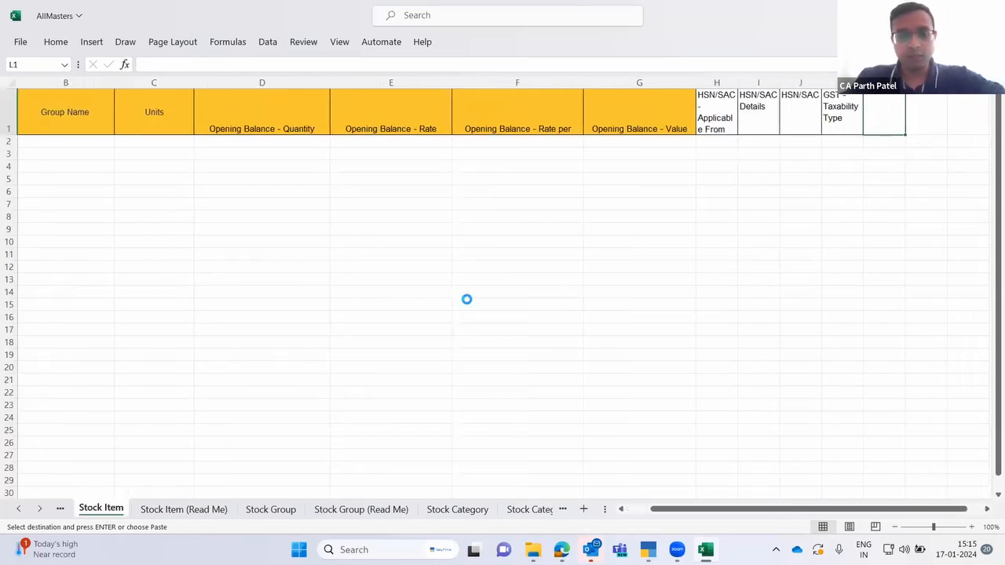
{"action": "key", "text": "ctrl+v"}
- Check the GST - Taxability Type, IGST, CGST and SGST/UTGST Rate fields in the Stock Item (Read Me) worksheet
{"action": "left_click", "coordinate": [183, 510]}
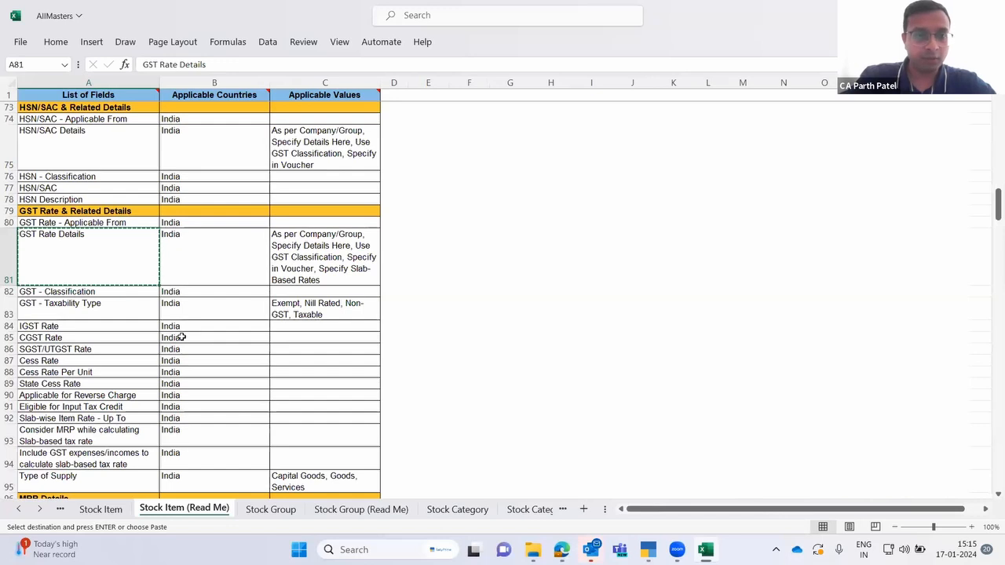
{"action": "key", "text": "Down"}
{"action": "key", "text": "Escape"}
{"action": "key", "text": "Down"}
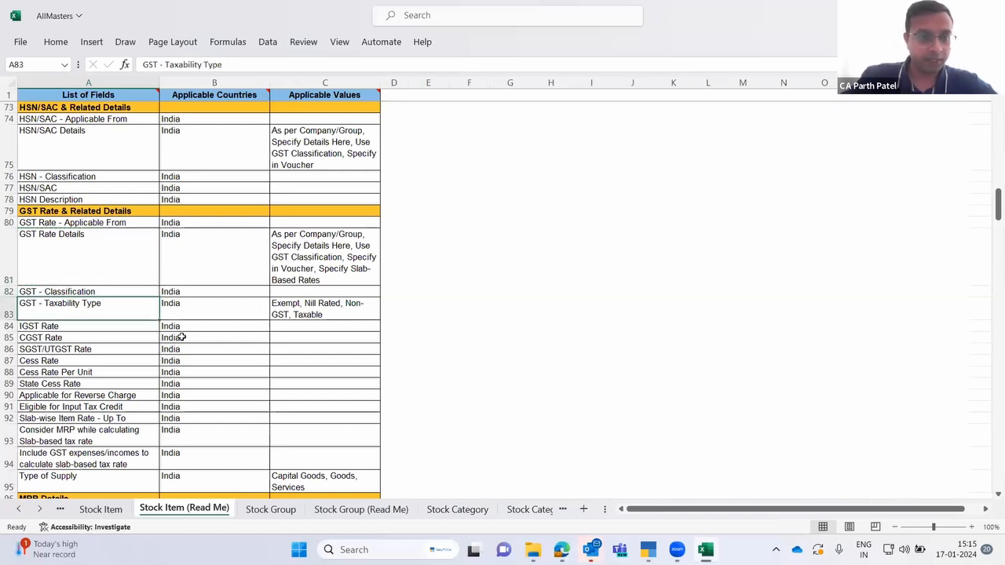
{"action": "key", "text": "Down"}
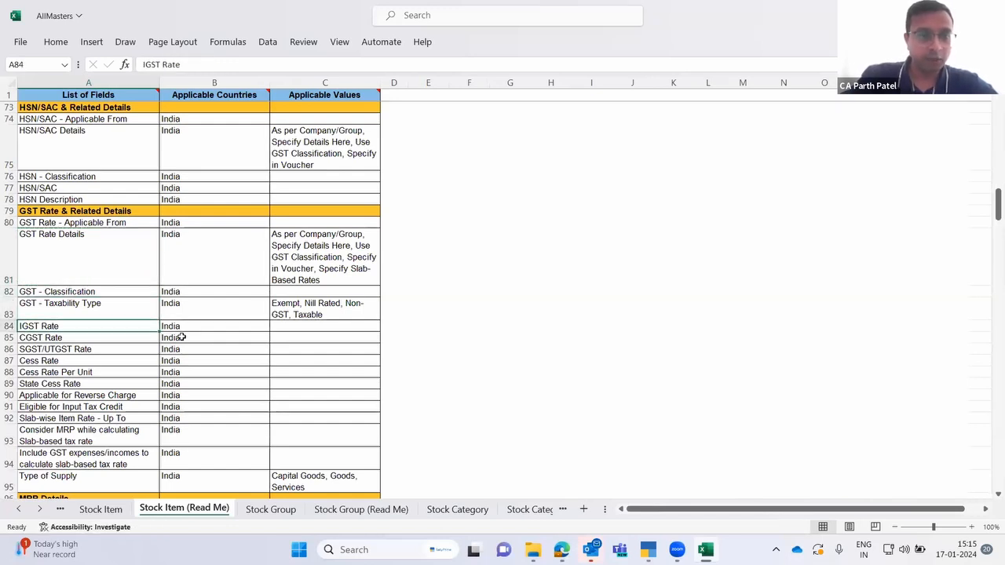
{"action": "key", "text": "Down"}
{"action": "key", "text": "Down"}
- Review the HSN/SAC and GST headers added in row 1 of the Stock Item worksheet
{"action": "left_click", "coordinate": [102, 508]}
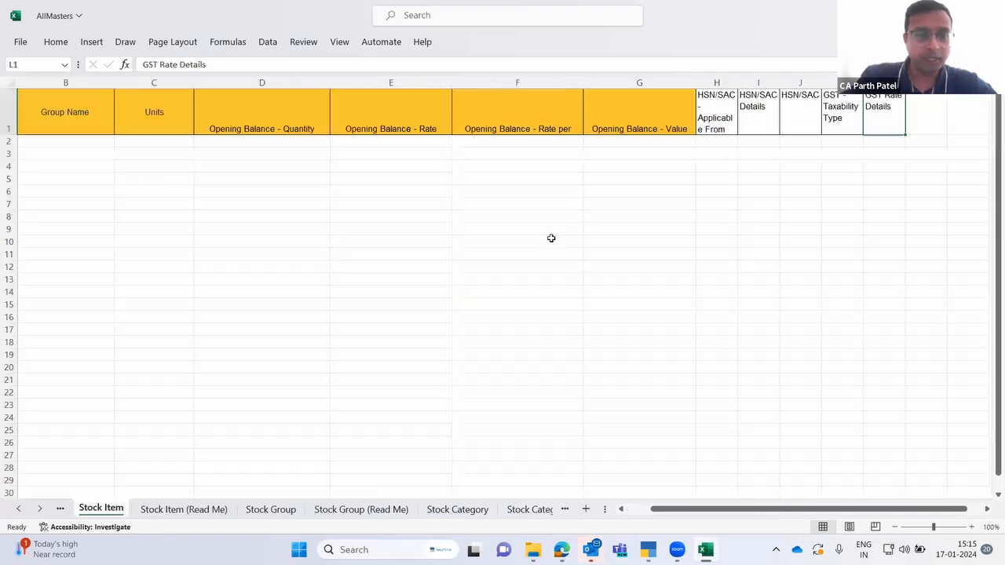
{"action": "left_click", "coordinate": [797, 152]}
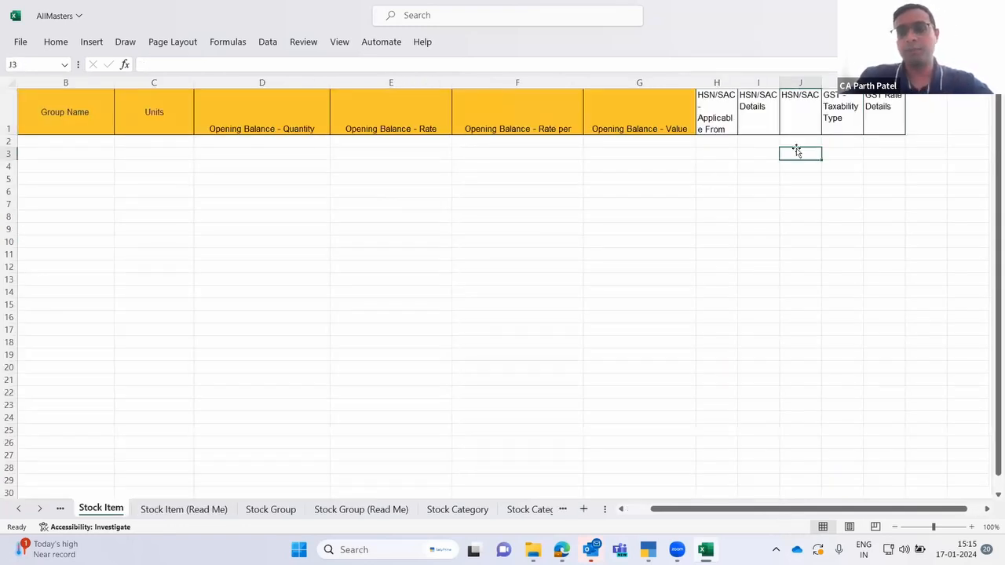
{"action": "key", "text": "Up"}
{"action": "key", "text": "Up"}
{"action": "key", "text": "Right"}
{"action": "key", "text": "Right"}
{"action": "key", "text": "Right"}
{"action": "key", "text": "Right"}
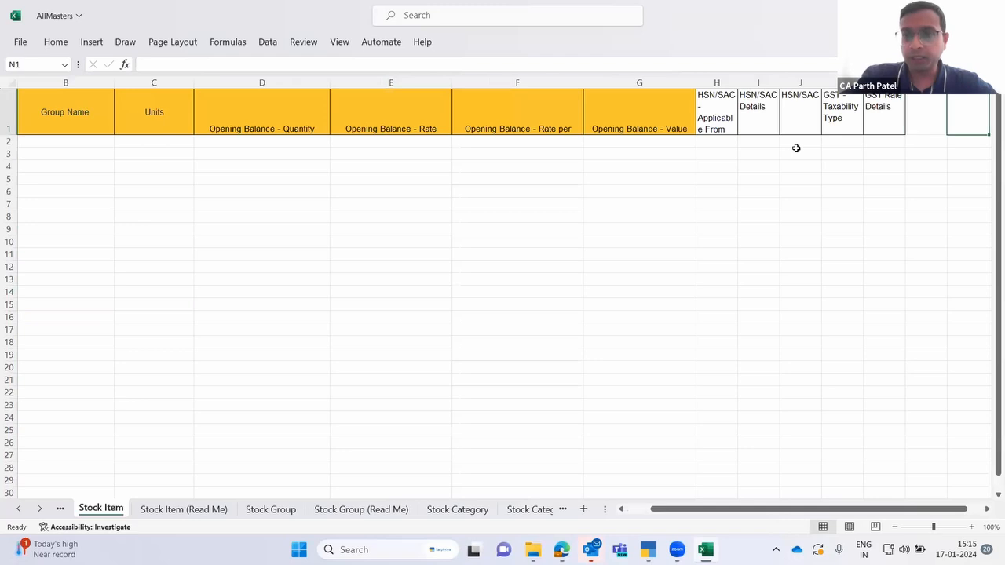
{"action": "key", "text": "Right"}
{"action": "key", "text": "Right"}
{"action": "key", "text": "Left"}
{"action": "key", "text": "Left"}
{"action": "key", "text": "Left"}
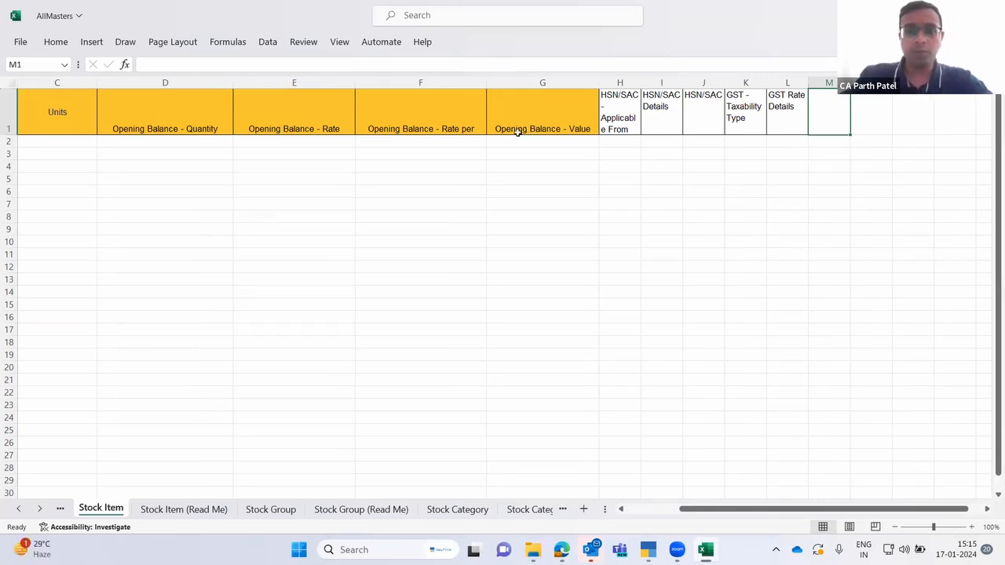
- Review the Opening Balance columns and the Name, Group Name and Units headers of the Stock Item worksheet
{"action": "left_click", "coordinate": [489, 152]}
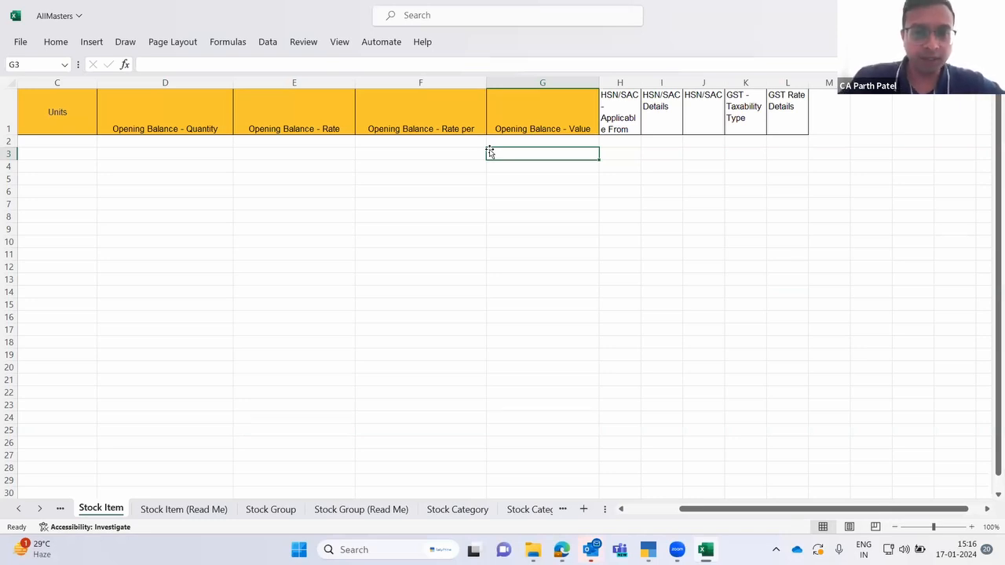
{"action": "key", "text": "Left"}
{"action": "key", "text": "Left"}
{"action": "key", "text": "Left"}
{"action": "key", "text": "Right"}
{"action": "key", "text": "Right"}
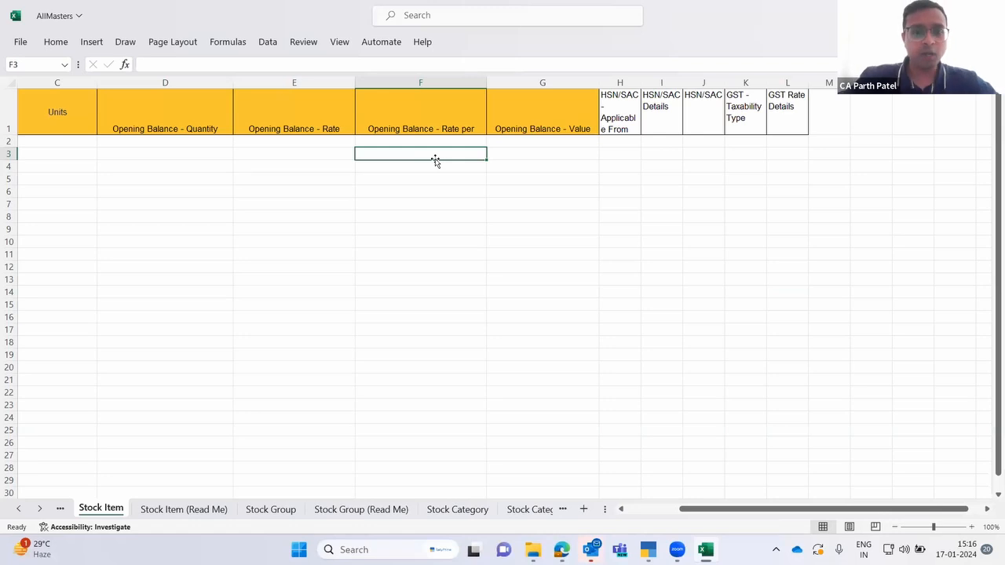
{"action": "left_click", "coordinate": [321, 159]}
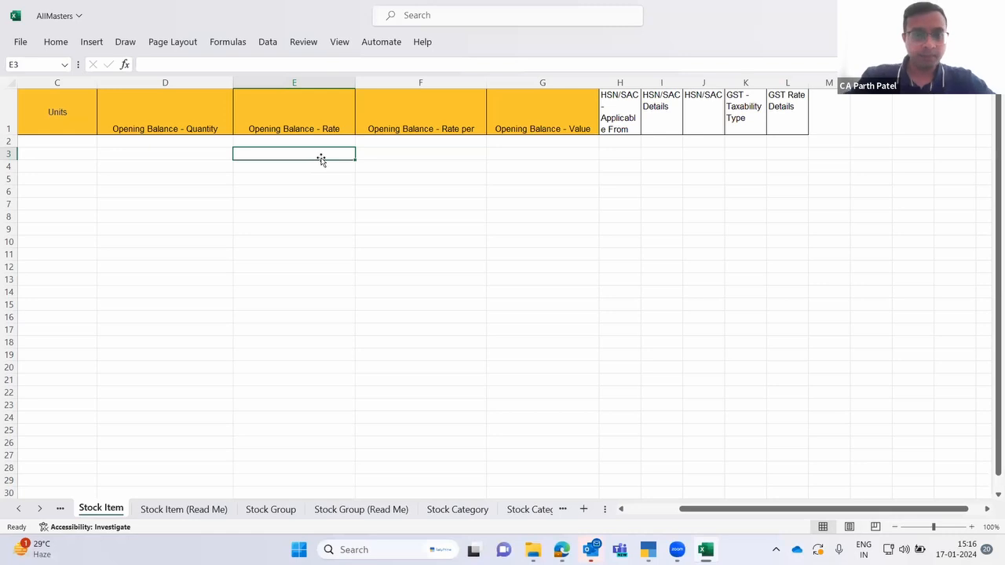
{"action": "key", "text": "Left"}
{"action": "key", "text": "Left"}
{"action": "key", "text": "Left"}
{"action": "key", "text": "Left"}
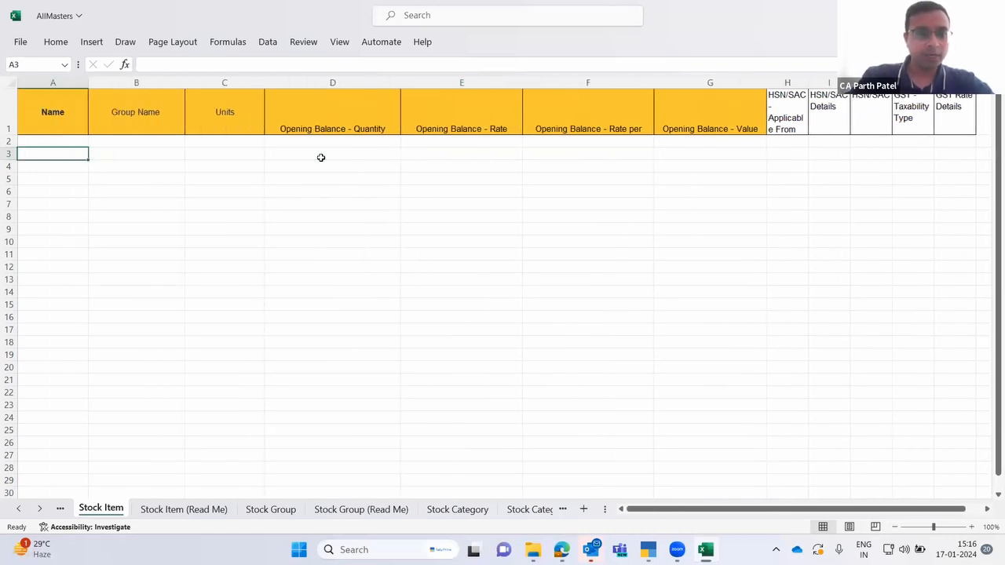
{"action": "key", "text": "Up"}
{"action": "key", "text": "Up"}
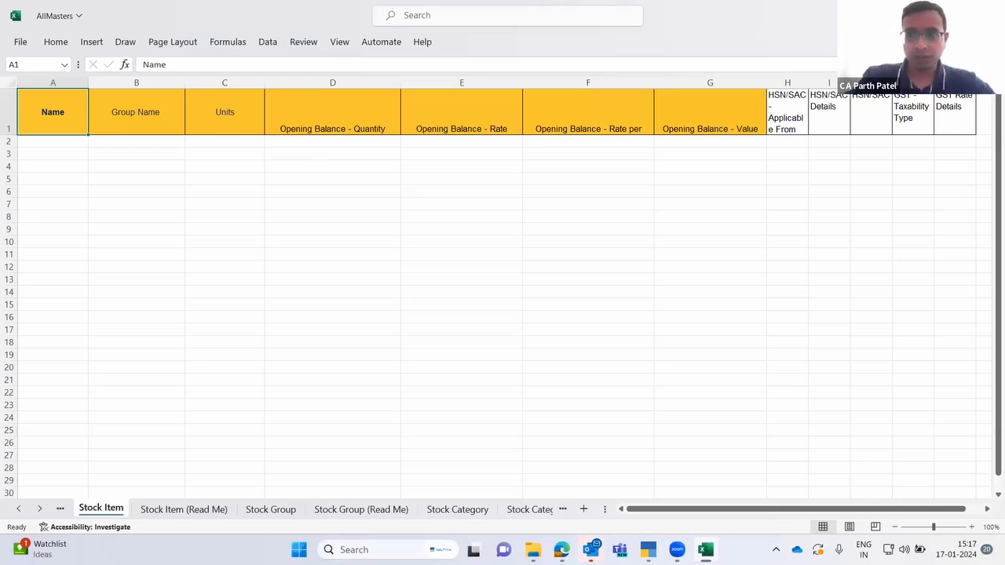
- Close the AllMasters workbook without saving, and leave the Import Masters screen in TallyPrime
{"action": "left_click", "coordinate": [989, 14]}
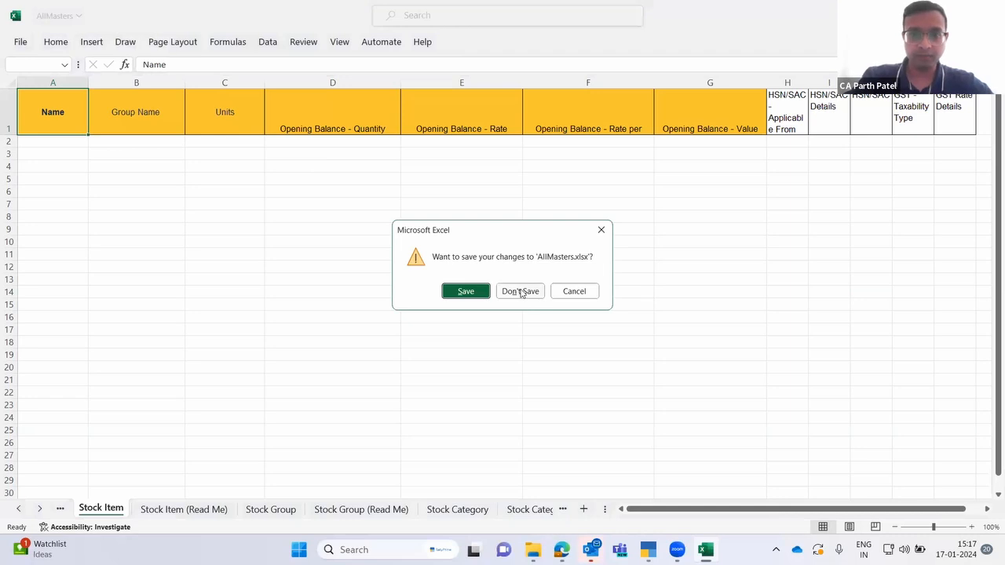
{"action": "left_click", "coordinate": [520, 292]}
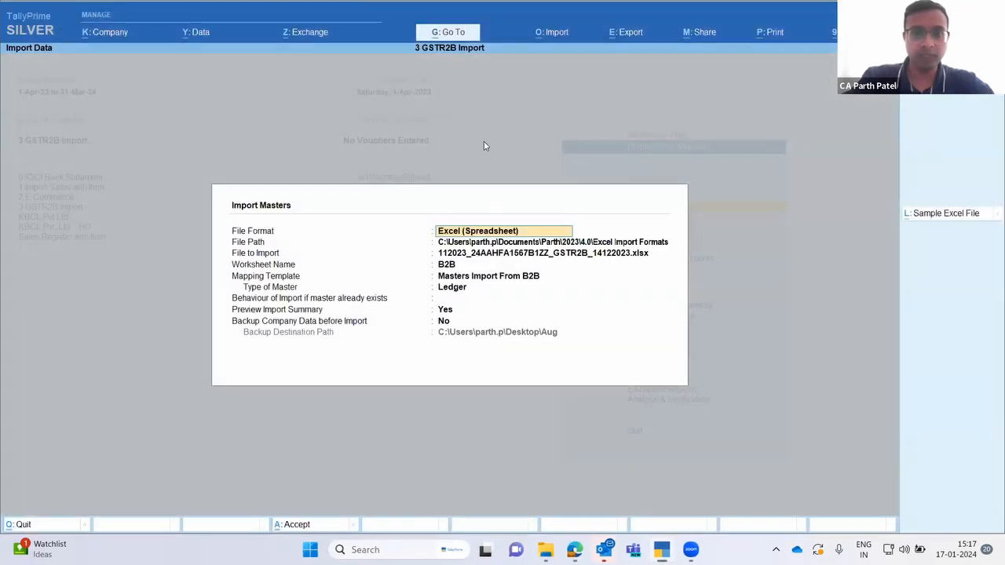
{"action": "key", "text": "Escape"}
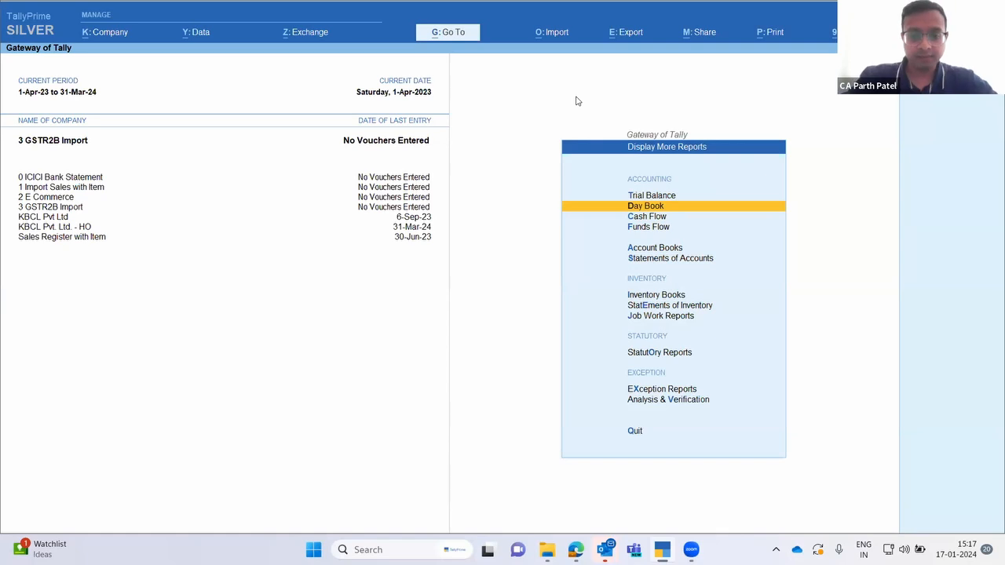
- Open the Import Transactions screen for the company data
{"action": "key", "text": "alt+o"}
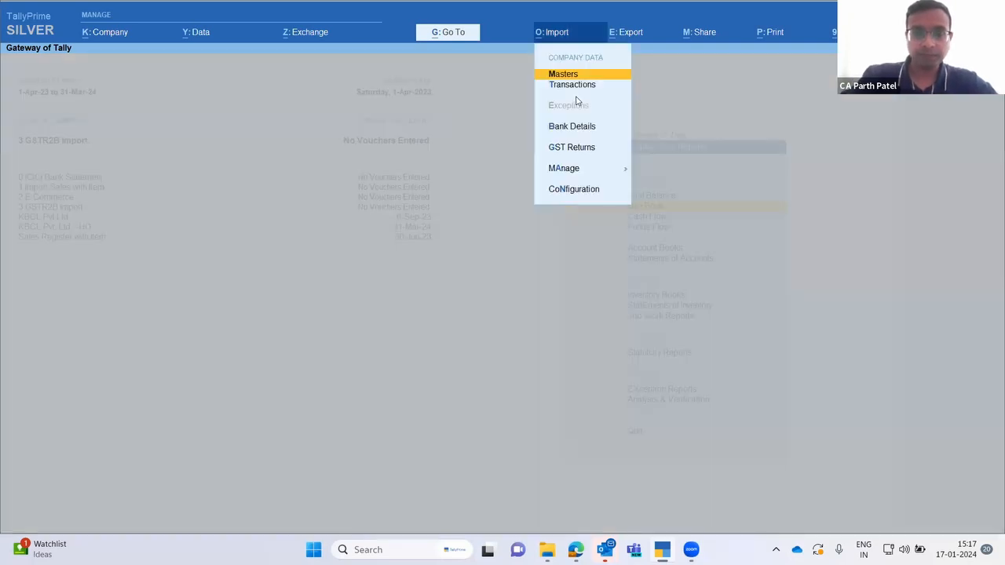
{"action": "key", "text": "Down"}
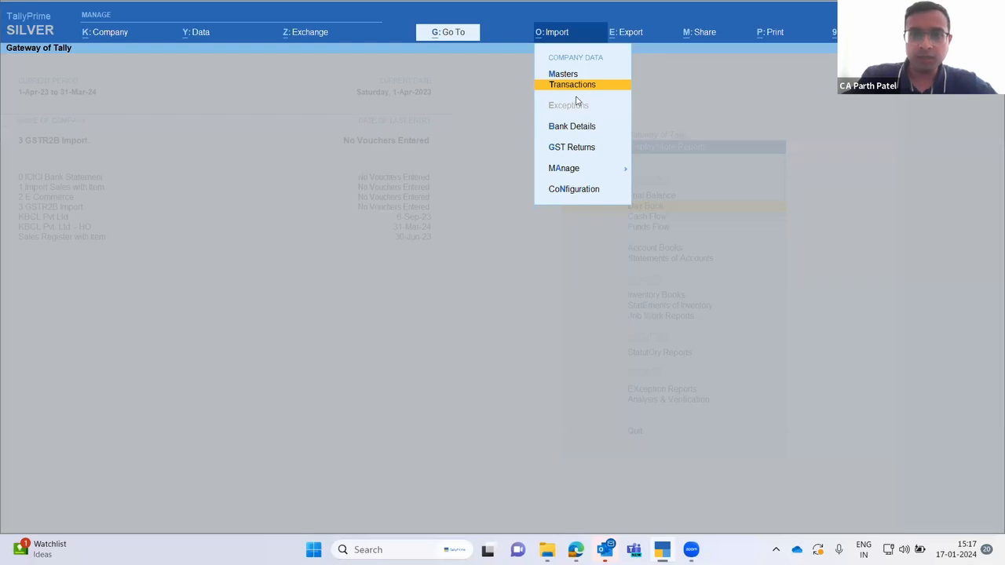
{"action": "key", "text": "Return"}
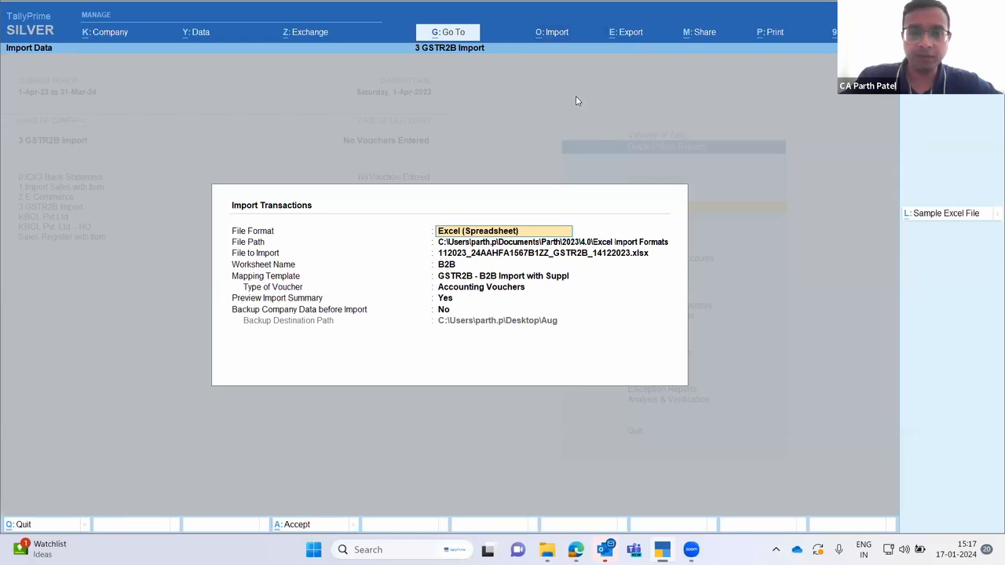
- Open the voucher type choice in the configuration of the sample Excel file for transactions
{"action": "left_click", "coordinate": [945, 217]}
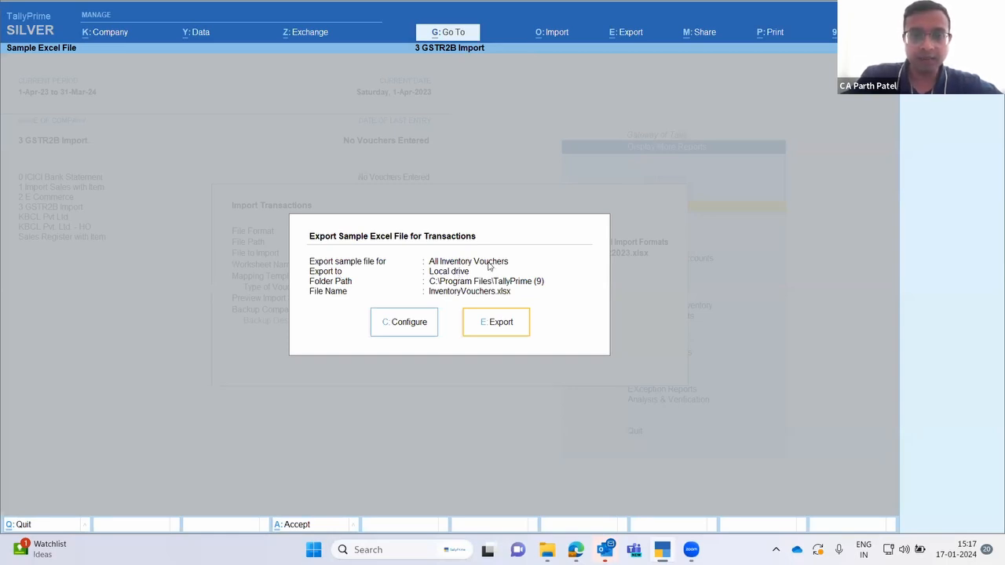
{"action": "left_click", "coordinate": [407, 330]}
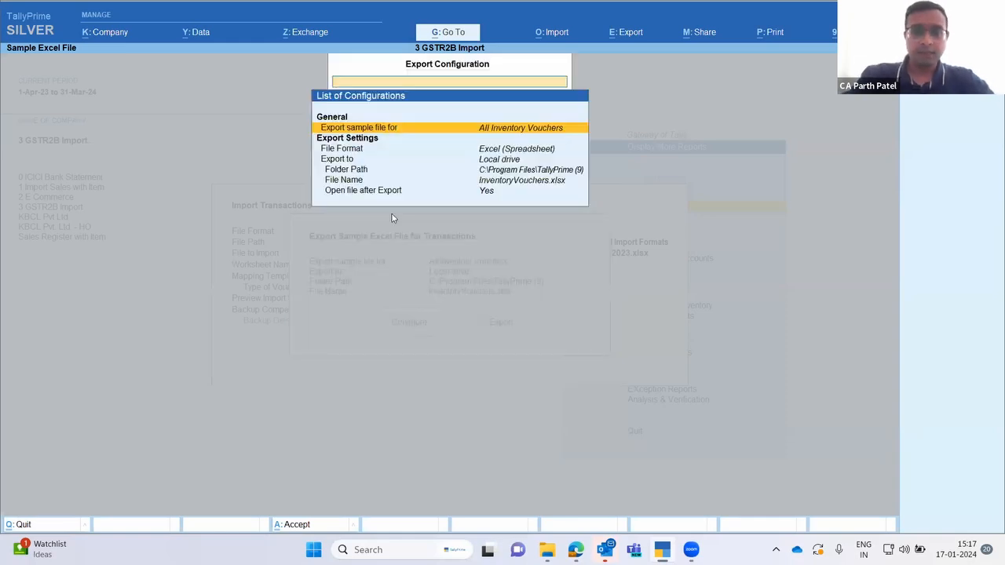
{"action": "key", "text": "Return"}
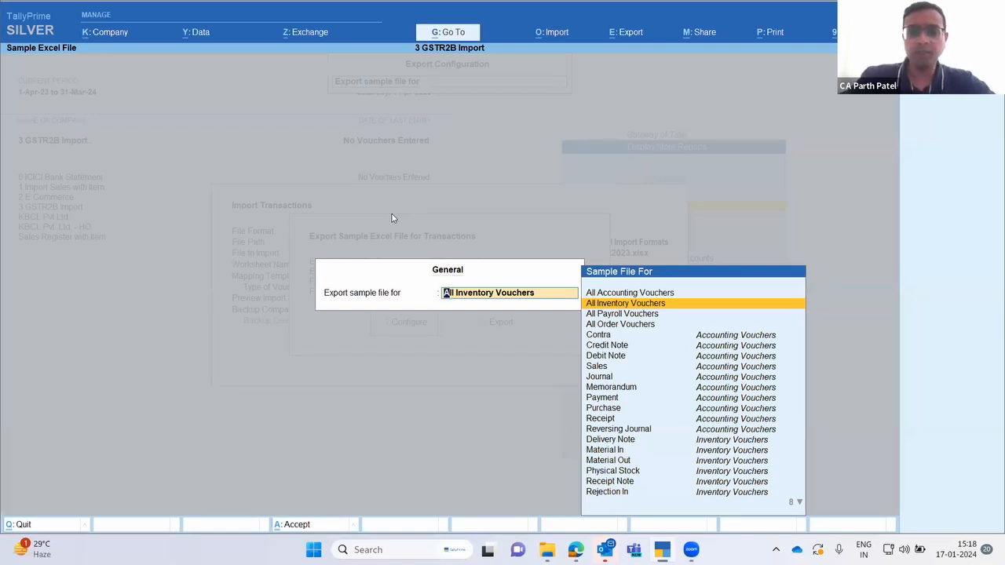
- Examine the voucher types offered for the sample file, from All Accounting Vouchers down to Reversing Journal
{"action": "key", "text": "Up"}
{"action": "key", "text": "Down"}
{"action": "key", "text": "Up"}
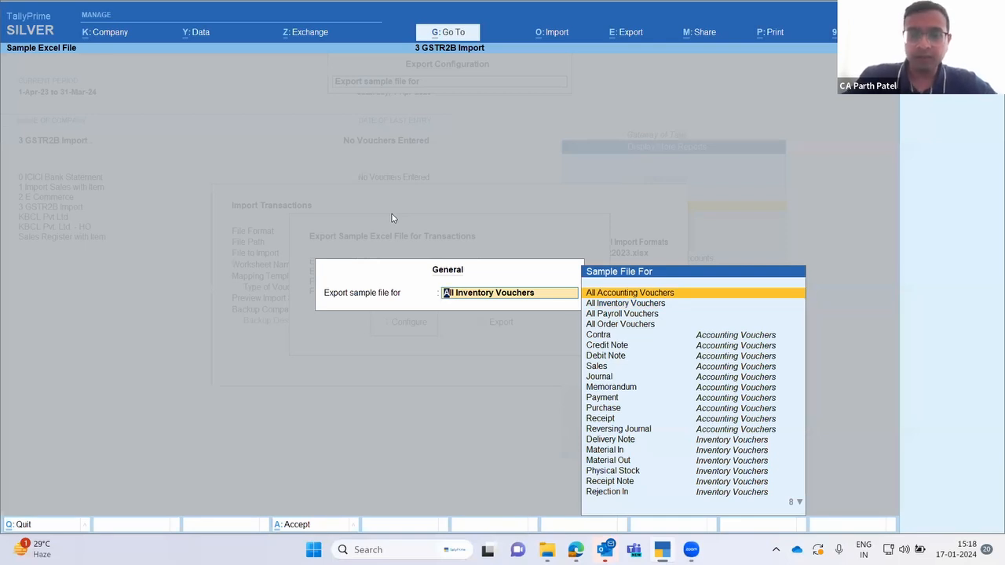
{"action": "key", "text": "Down"}
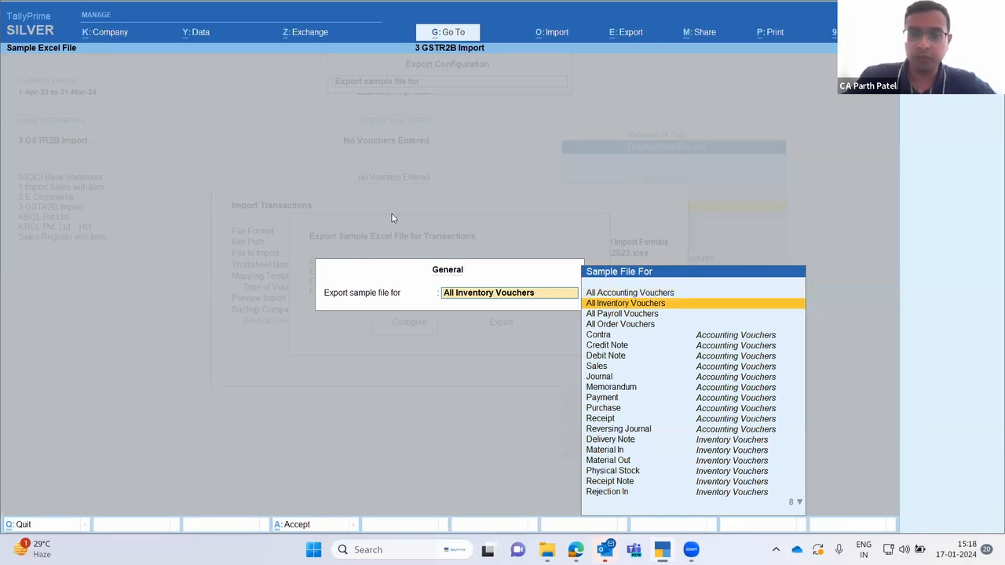
{"action": "key", "text": "Down"}
{"action": "key", "text": "Down"}
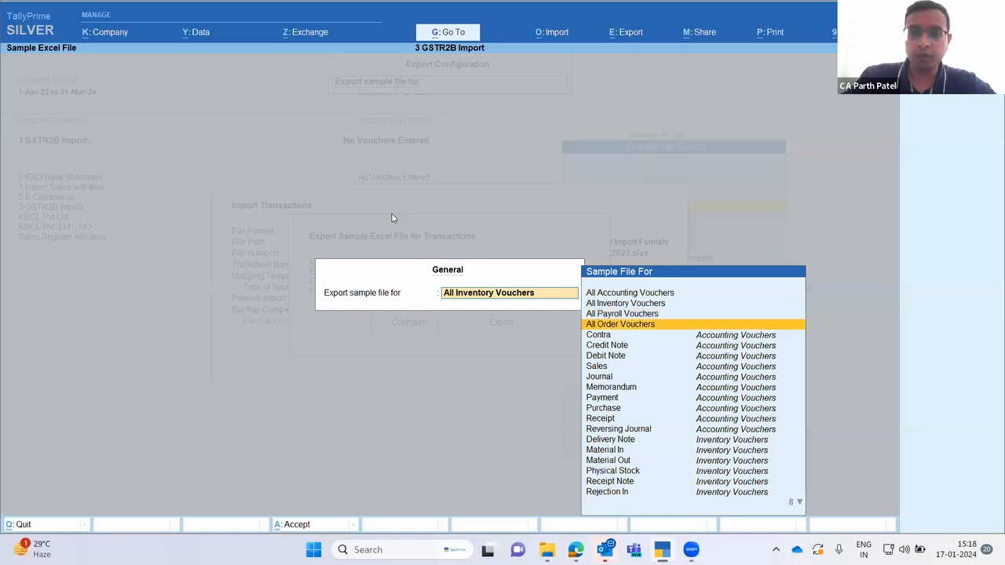
{"action": "key", "text": "Up"}
{"action": "key", "text": "Down"}
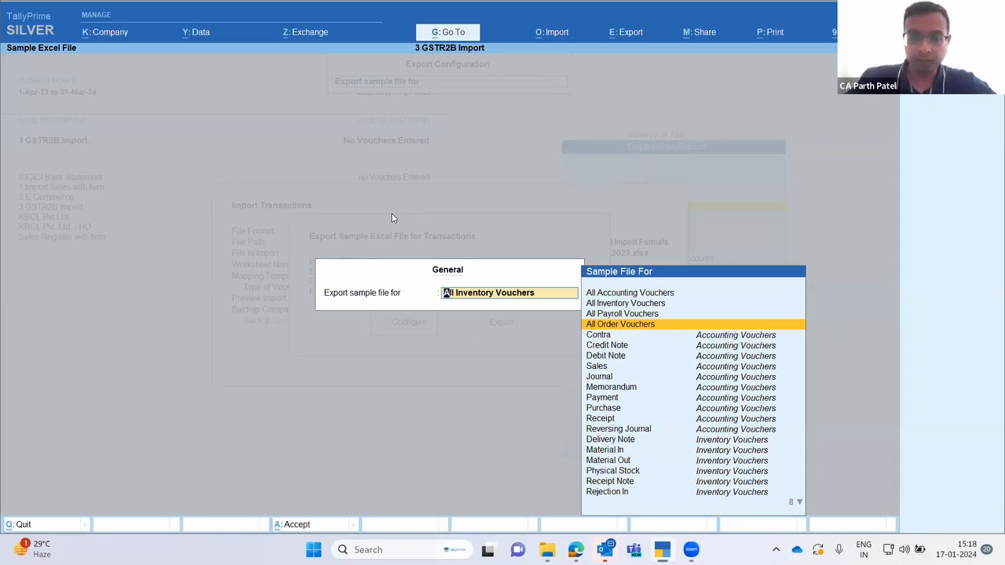
{"action": "key", "text": "Down"}
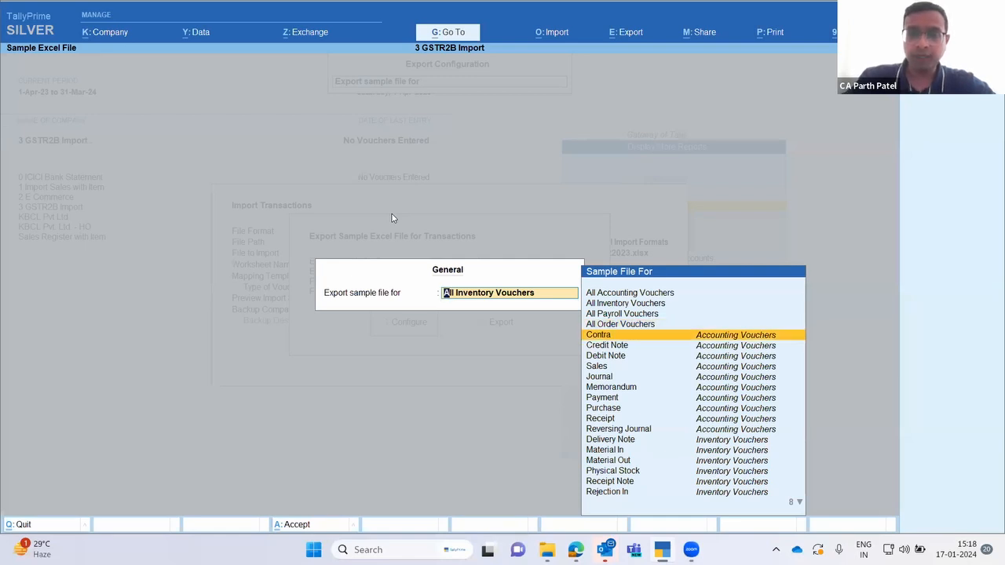
{"action": "key", "text": "Down"}
{"action": "key", "text": "Down"}
{"action": "key", "text": "Down"}
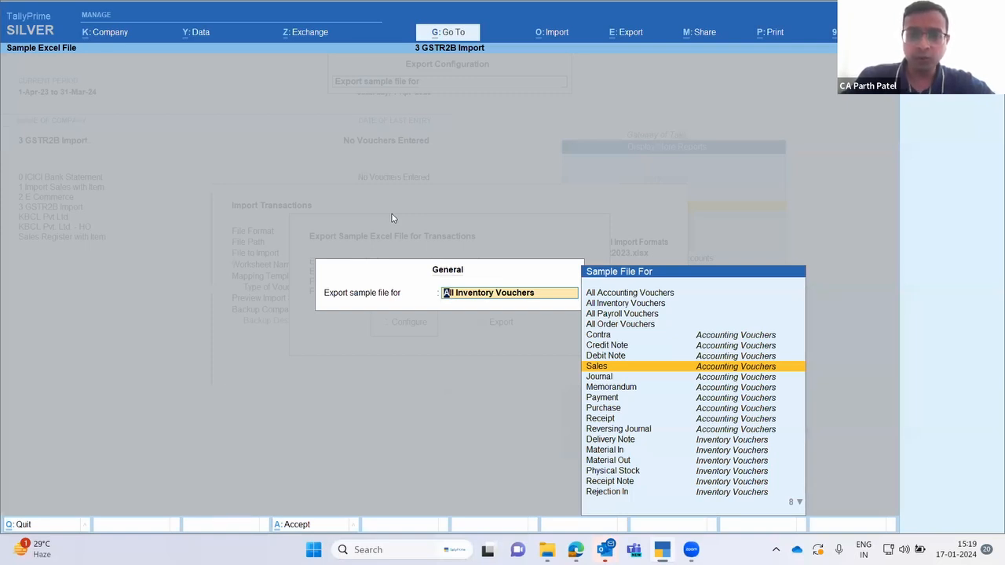
{"action": "key", "text": "Down"}
{"action": "key", "text": "Down"}
{"action": "key", "text": "Down"}
{"action": "key", "text": "Down"}
{"action": "key", "text": "Down"}
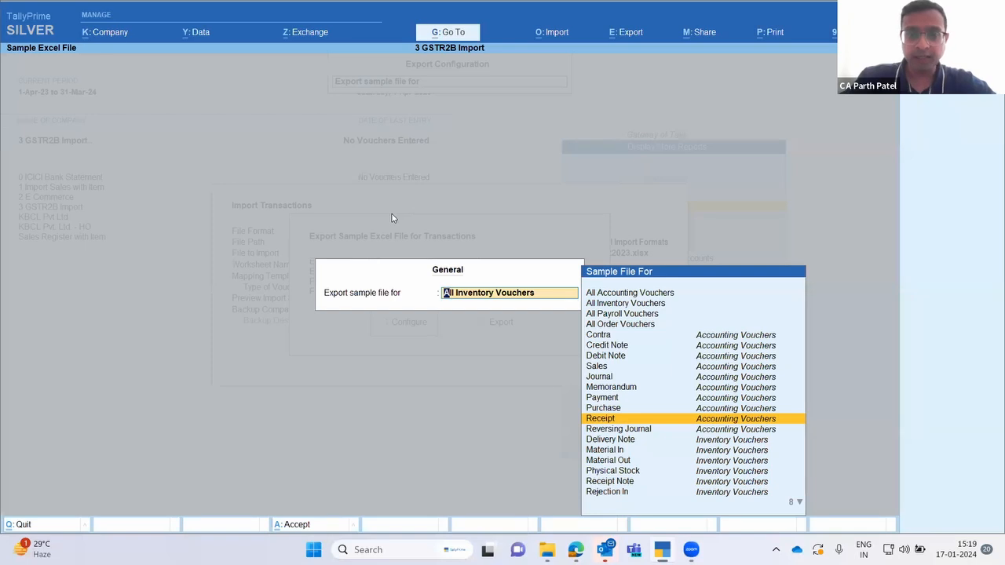
{"action": "key", "text": "Down"}
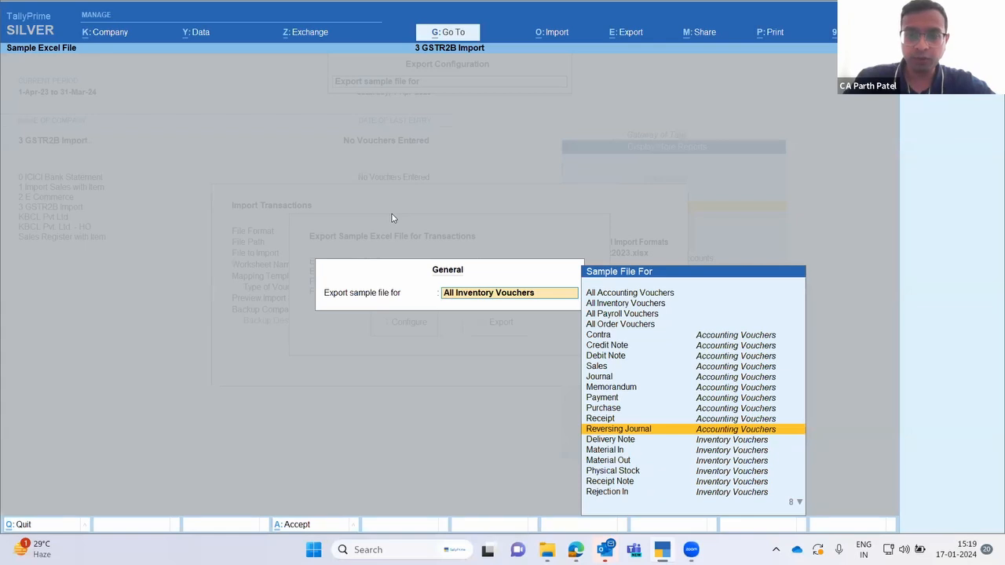
- Set the sample file to cover All Accounting Vouchers
{"action": "key", "text": "Up"}
{"action": "key", "text": "Up"}
{"action": "key", "text": "Up"}
{"action": "key", "text": "Up"}
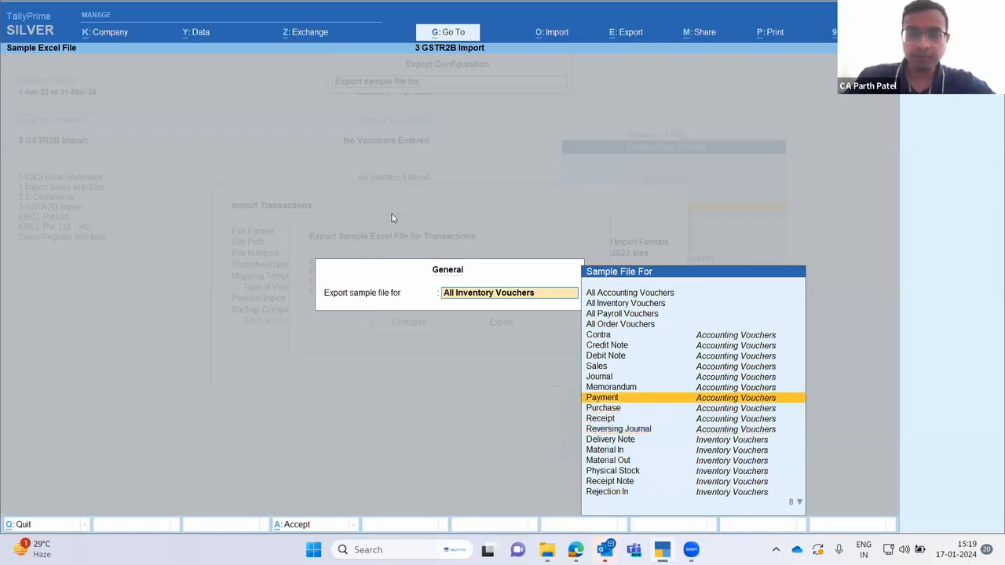
{"action": "key", "text": "Down"}
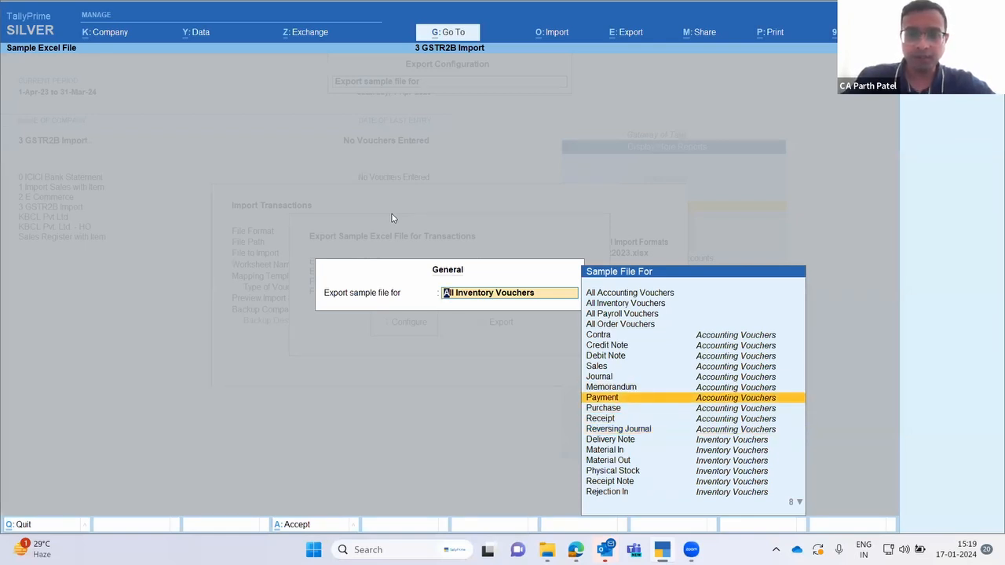
{"action": "key", "text": "Up"}
{"action": "key", "text": "Up"}
{"action": "key", "text": "Up"}
{"action": "key", "text": "Up"}
{"action": "key", "text": "Up"}
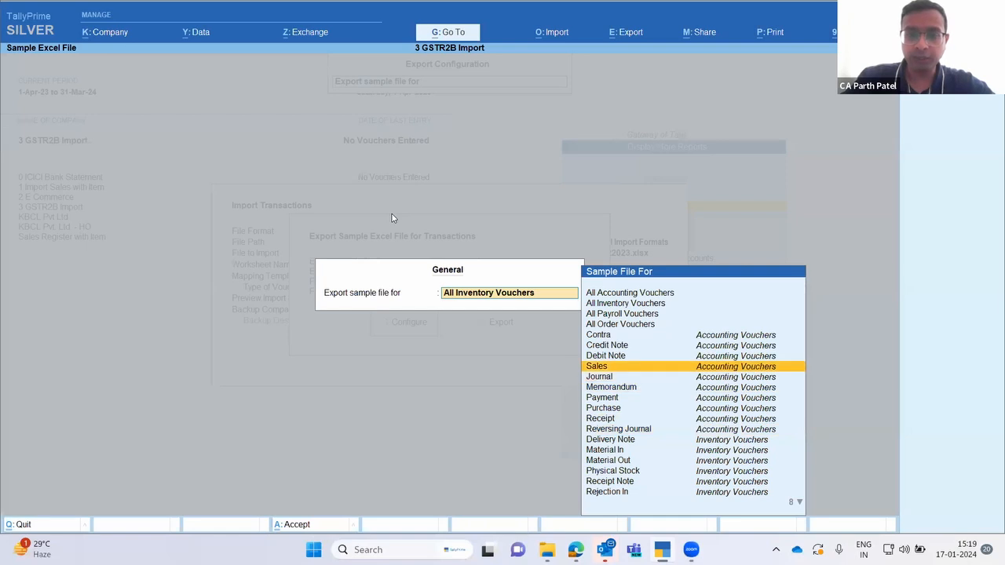
{"action": "key", "text": "Up"}
{"action": "key", "text": "Up"}
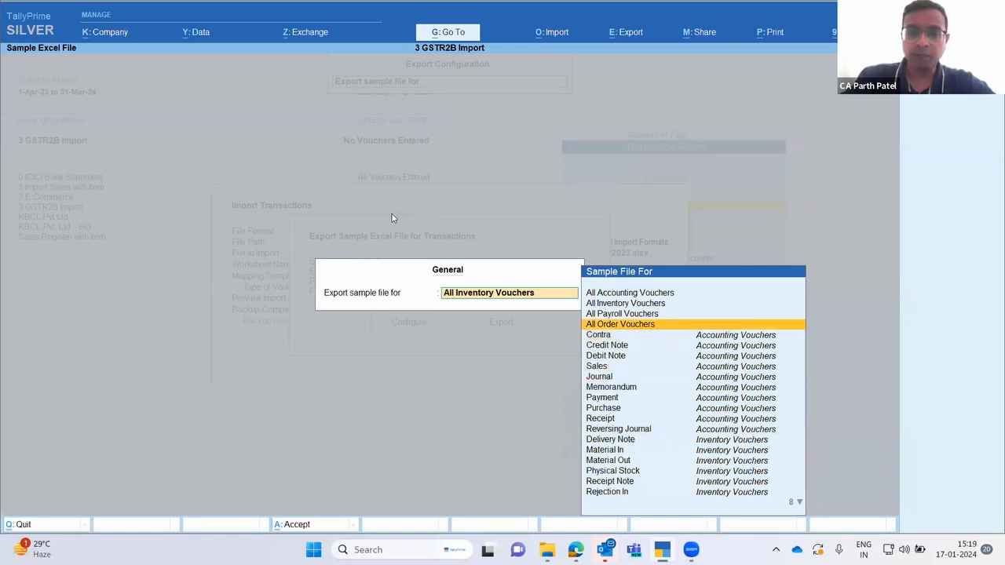
{"action": "key", "text": "Up"}
{"action": "key", "text": "Up"}
{"action": "key", "text": "Up"}
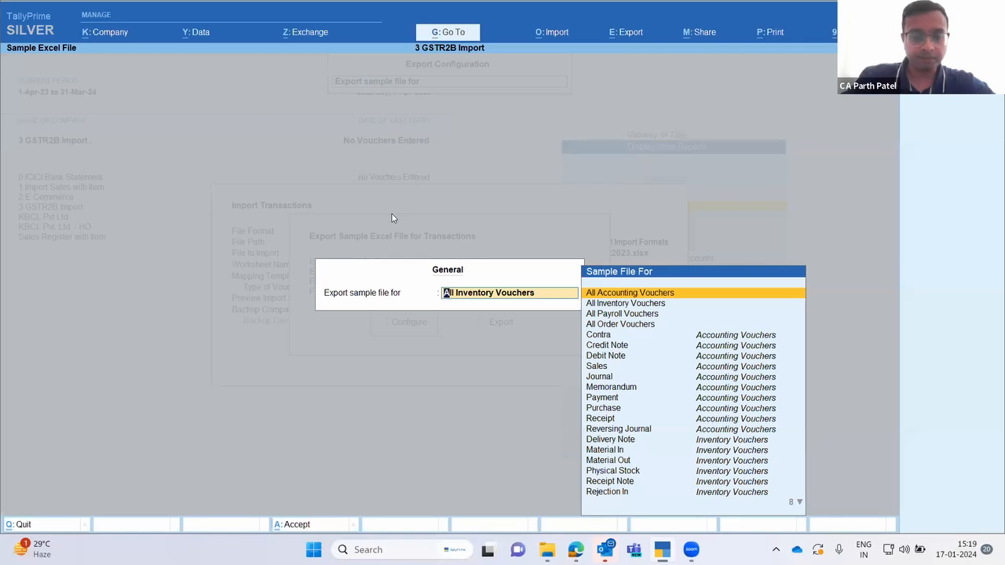
{"action": "key", "text": "Return"}
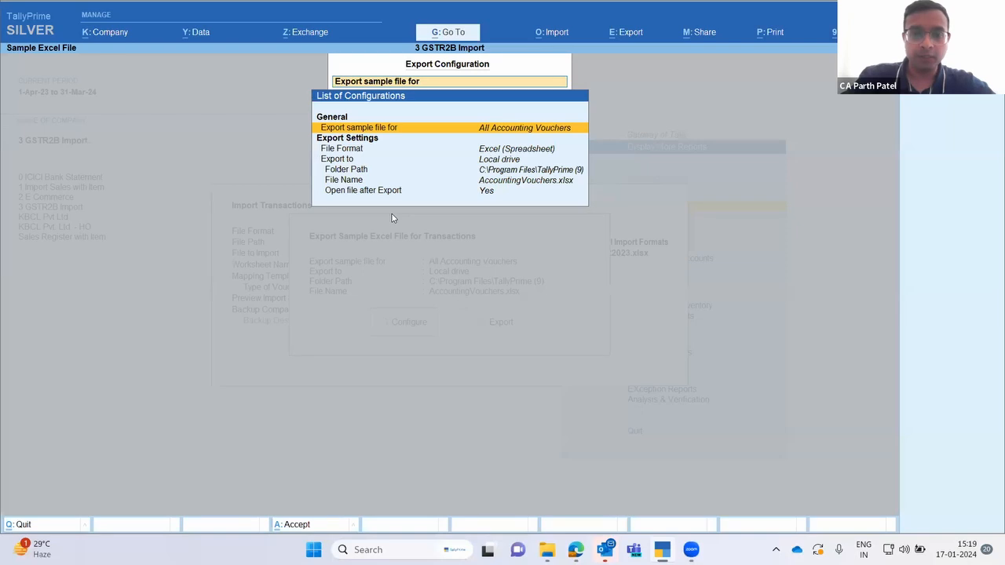
- Accept the configuration and export the sample file AccountingVouchers.xlsx to the local drive
{"action": "key", "text": "ctrl+a"}
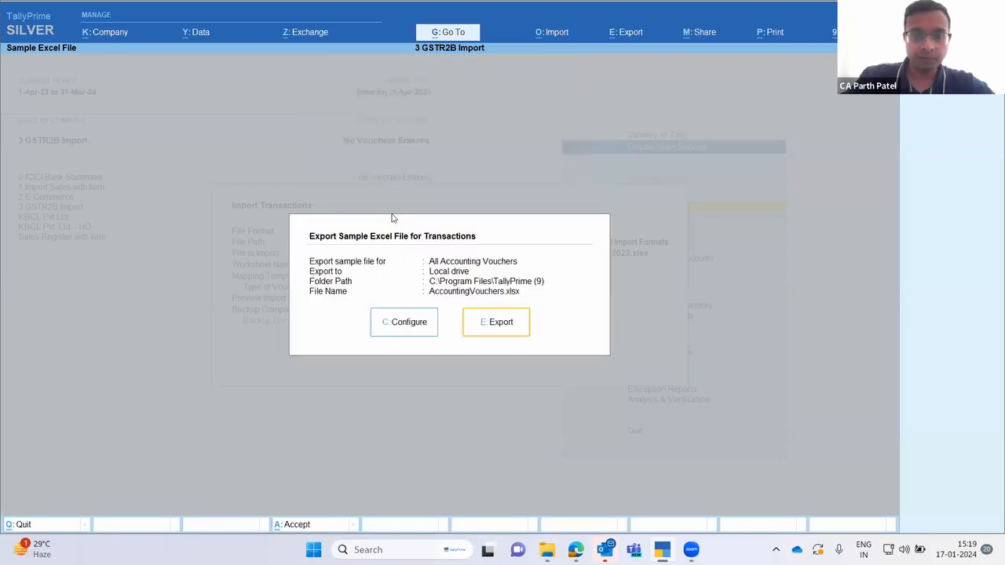
{"action": "left_click", "coordinate": [496, 324]}
{"action": "key", "text": "y"}
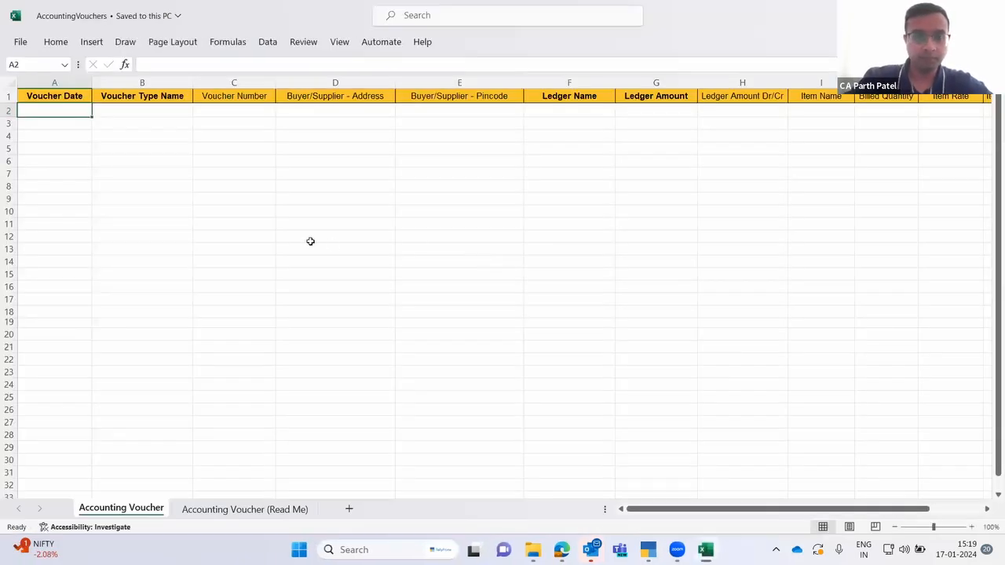
- Examine the first headers of the Accounting Voucher worksheet, from Voucher Date to Buyer/Supplier - Address
{"action": "left_click", "coordinate": [310, 239]}
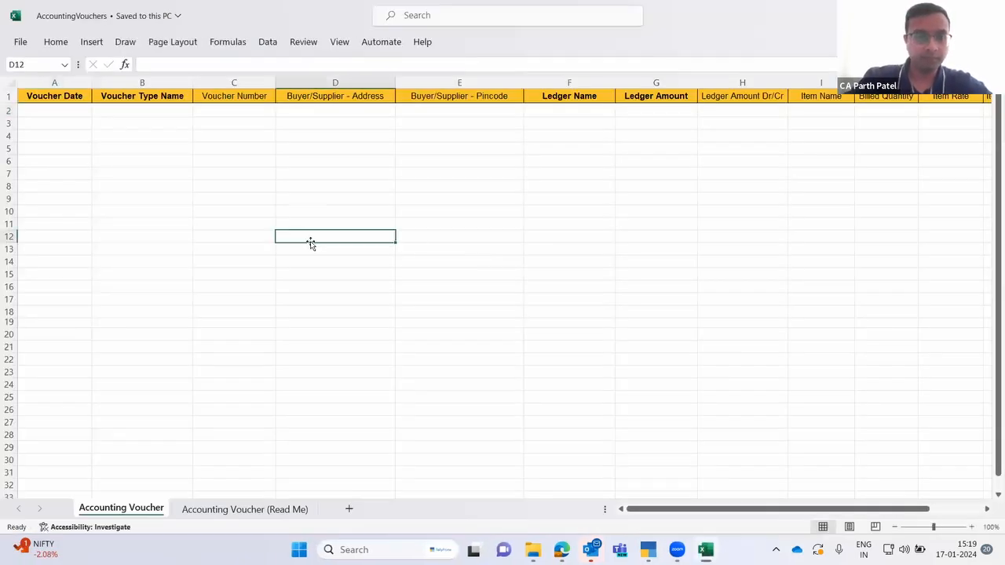
{"action": "left_click", "coordinate": [221, 165]}
{"action": "key", "text": "ctrl+Up"}
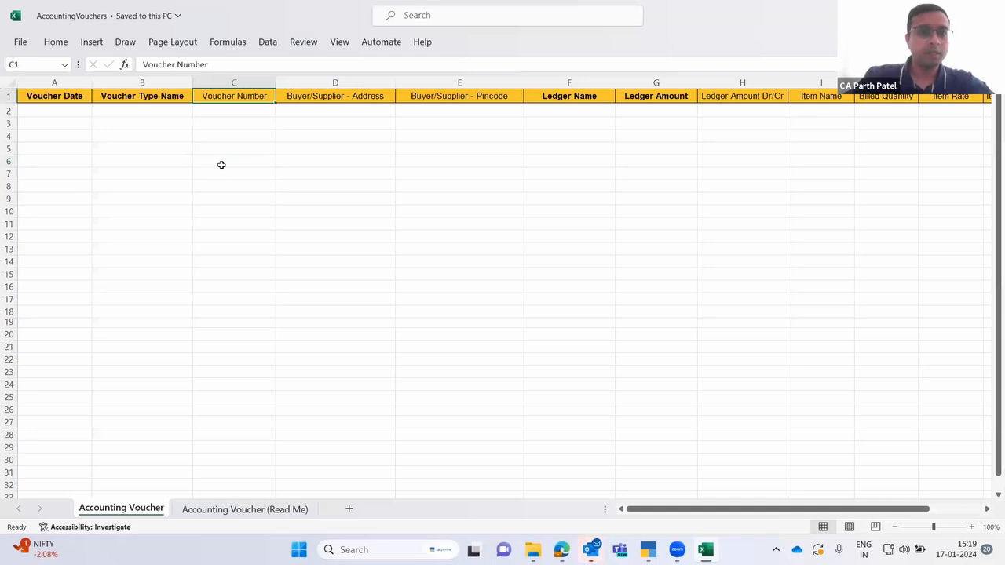
{"action": "key", "text": "Left"}
{"action": "key", "text": "Left"}
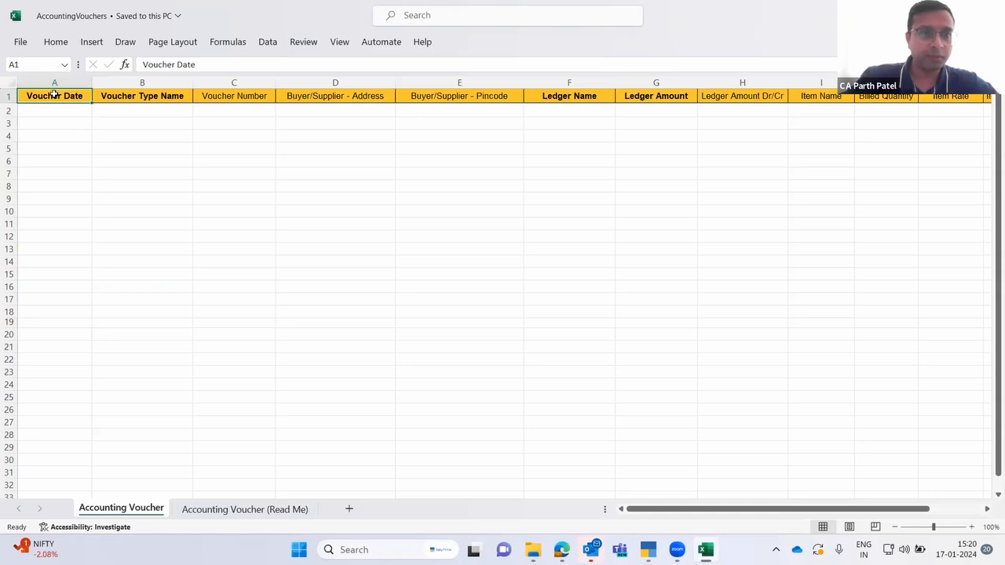
{"action": "left_click_drag", "start_coordinate": [54, 93], "coordinate": [578, 100]}
{"action": "key", "text": "Right"}
{"action": "key", "text": "Right"}
{"action": "key", "text": "Right"}
{"action": "key", "text": "Right"}
{"action": "key", "text": "Right"}
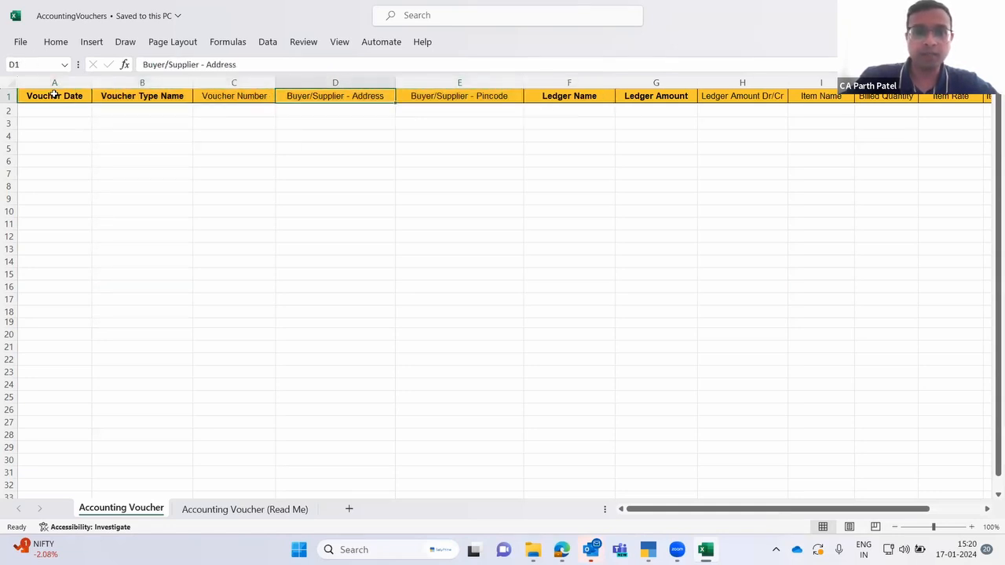
- Examine the remaining Accounting Voucher headers, from Buyer/Supplier - Pincode through the item columns to Change Mode
{"action": "key", "text": "Right"}
{"action": "key", "text": "Right"}
{"action": "key", "text": "Right"}
{"action": "key", "text": "Right"}
{"action": "key", "text": "Right"}
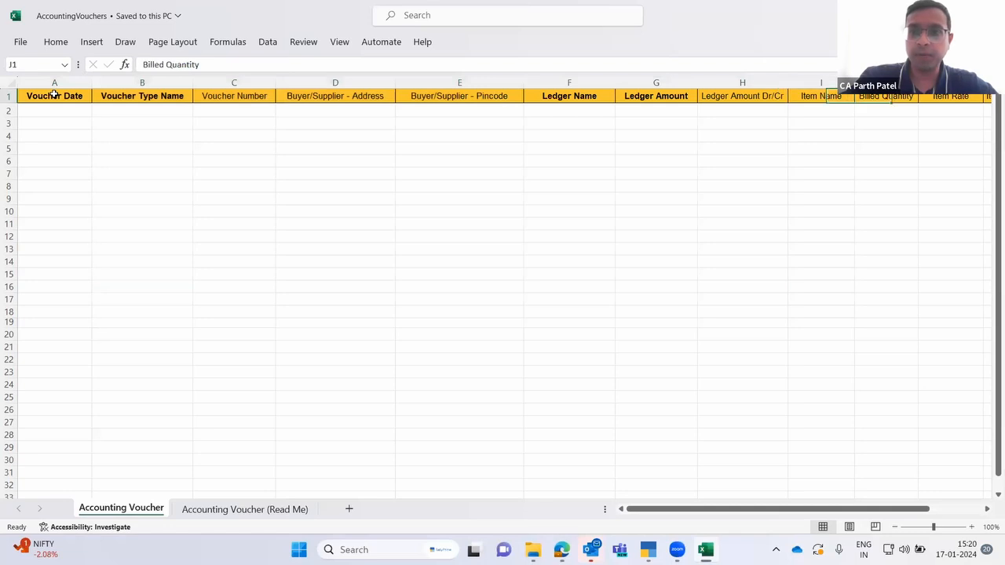
{"action": "key", "text": "Right"}
{"action": "key", "text": "Right"}
{"action": "key", "text": "Right"}
{"action": "key", "text": "Right"}
{"action": "key", "text": "Right"}
{"action": "key", "text": "Right"}
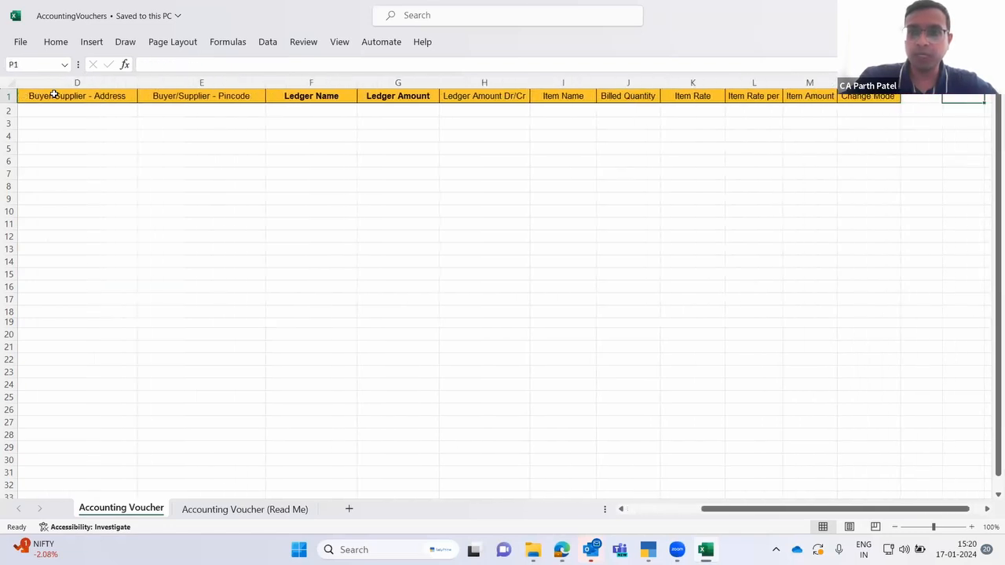
- Review the headers in reverse from Change Mode through the item columns to Ledger Amount
{"action": "key", "text": "Left"}
{"action": "key", "text": "Left"}
{"action": "key", "text": "Left"}
{"action": "key", "text": "Left"}
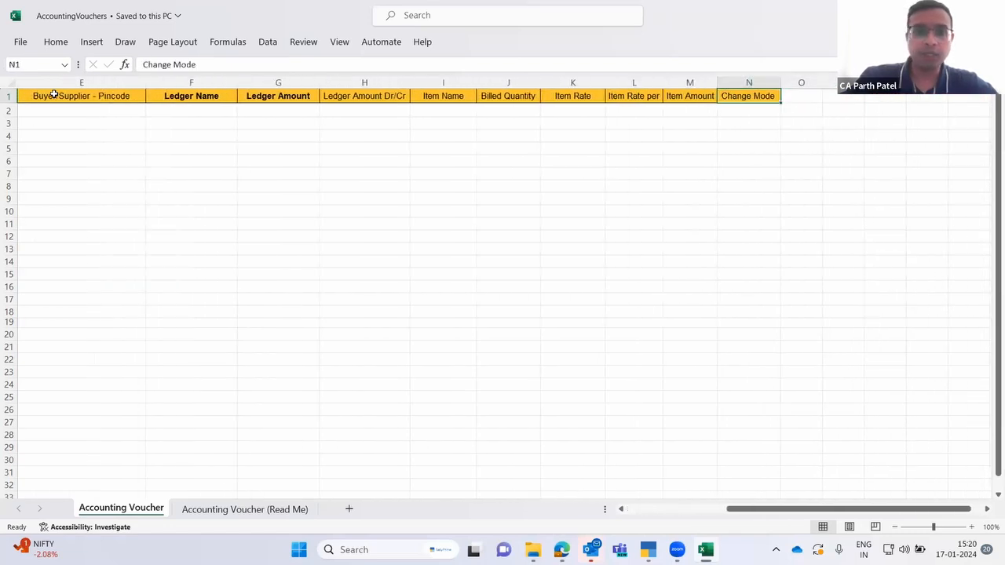
{"action": "key", "text": "Left"}
{"action": "key", "text": "Left"}
{"action": "key", "text": "Left"}
{"action": "key", "text": "Left"}
{"action": "key", "text": "Left"}
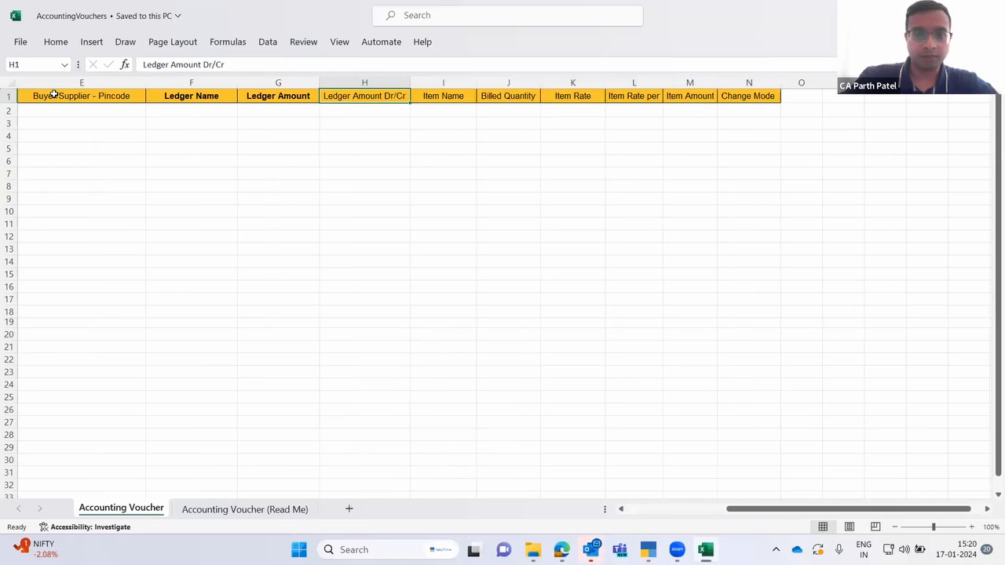
{"action": "key", "text": "Left"}
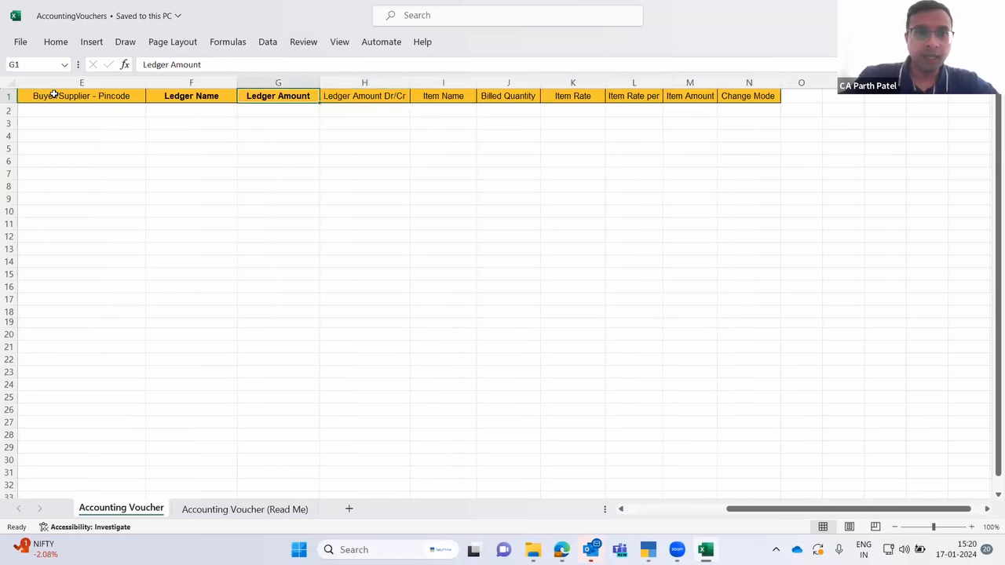
- Review the voucher, Buyer/Supplier address and pincode, and ledger headers in row 1
{"action": "key", "text": "Home"}
{"action": "key", "text": "Right"}
{"action": "key", "text": "Right"}
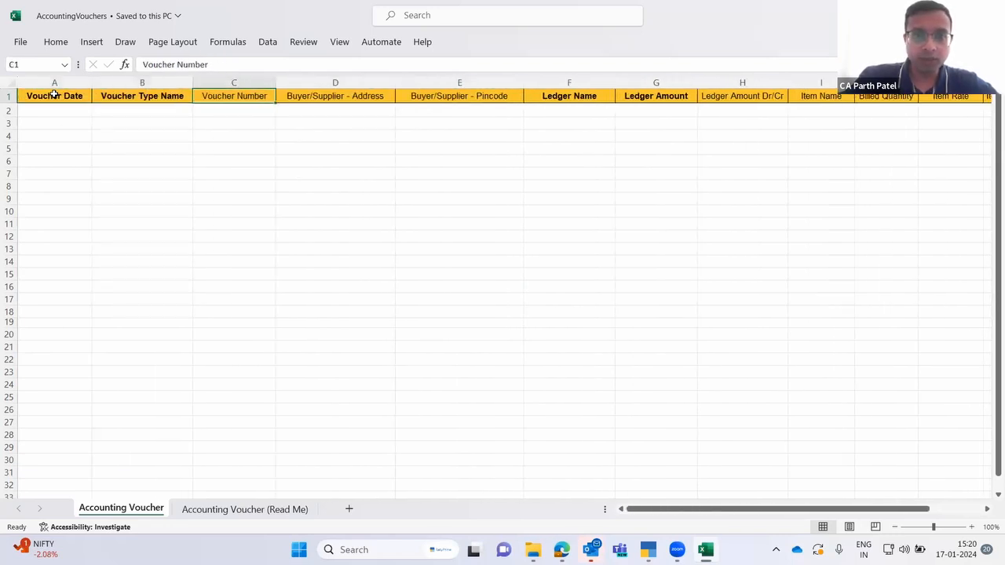
{"action": "key", "text": "Right"}
{"action": "key", "text": "Right"}
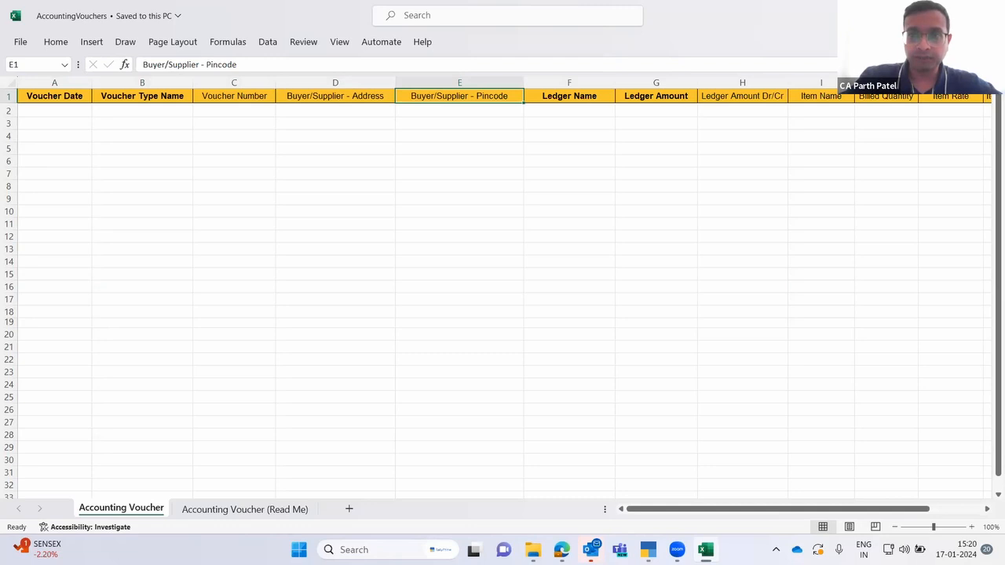
{"action": "left_click", "coordinate": [514, 140]}
{"action": "key", "text": "Up"}
{"action": "key", "text": "Up"}
{"action": "key", "text": "Up"}
{"action": "key", "text": "Left"}
{"action": "key", "text": "Left"}
{"action": "key", "text": "Left"}
{"action": "key", "text": "Left"}
{"action": "key", "text": "Right"}
{"action": "key", "text": "Right"}
{"action": "key", "text": "Right"}
{"action": "key", "text": "Right"}
{"action": "key", "text": "Right"}
{"action": "key", "text": "Right"}
{"action": "key", "text": "Left"}
{"action": "key", "text": "Right"}
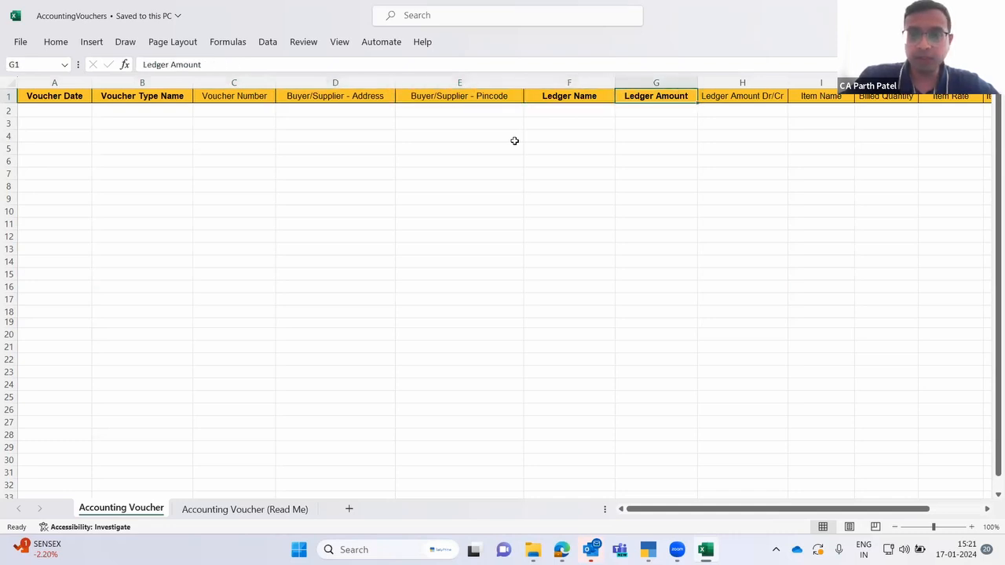
- Recheck the Buyer/Supplier - Address column and its neighbouring headers in the Accounting Voucher worksheet
{"action": "key", "text": "Left"}
{"action": "key", "text": "Left"}
{"action": "key", "text": "Left"}
{"action": "key", "text": "Left"}
{"action": "key", "text": "Left"}
{"action": "key", "text": "Left"}
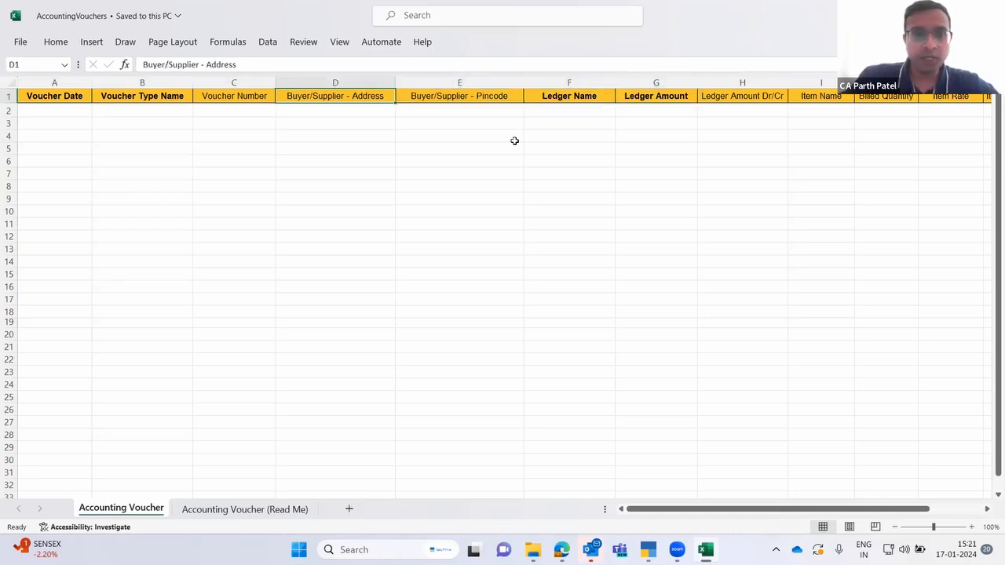
{"action": "key", "text": "Right"}
{"action": "key", "text": "Right"}
{"action": "key", "text": "Right"}
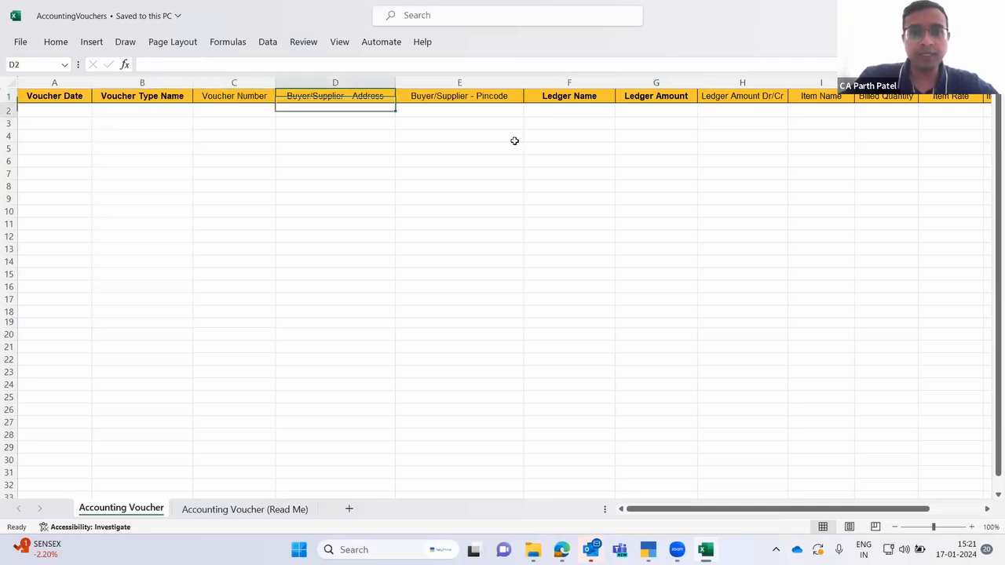
- Review the Ledger Name, Ledger Amount and Ledger Amount Dr/Cr headers up to Item Name
{"action": "key", "text": "Left"}
{"action": "key", "text": "Right"}
{"action": "key", "text": "Right"}
{"action": "key", "text": "Right"}
{"action": "key", "text": "Right"}
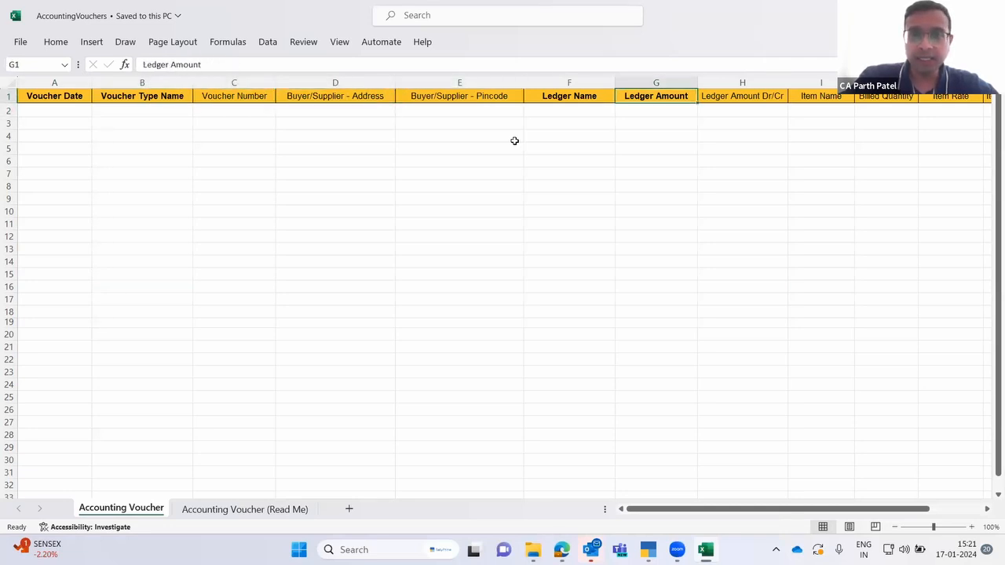
{"action": "key", "text": "Right"}
{"action": "key", "text": "Right"}
{"action": "key", "text": "Right"}
{"action": "key", "text": "Right"}
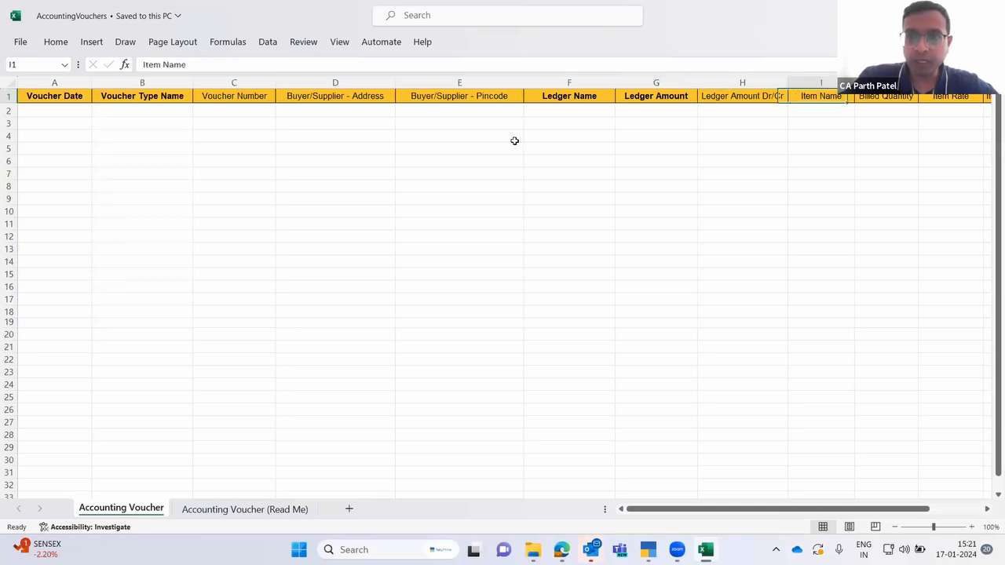
- Review the item column headers from Item Name through to Change Mode in the Accounting Voucher worksheet
{"action": "key", "text": "Right"}
{"action": "key", "text": "Right"}
{"action": "key", "text": "Right"}
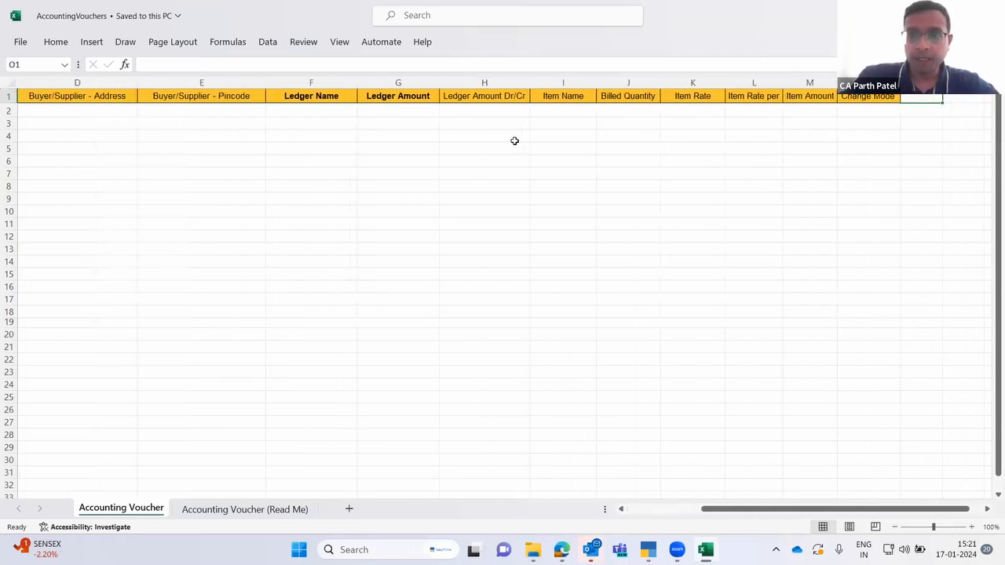
{"action": "key", "text": "Left"}
{"action": "key", "text": "Right"}
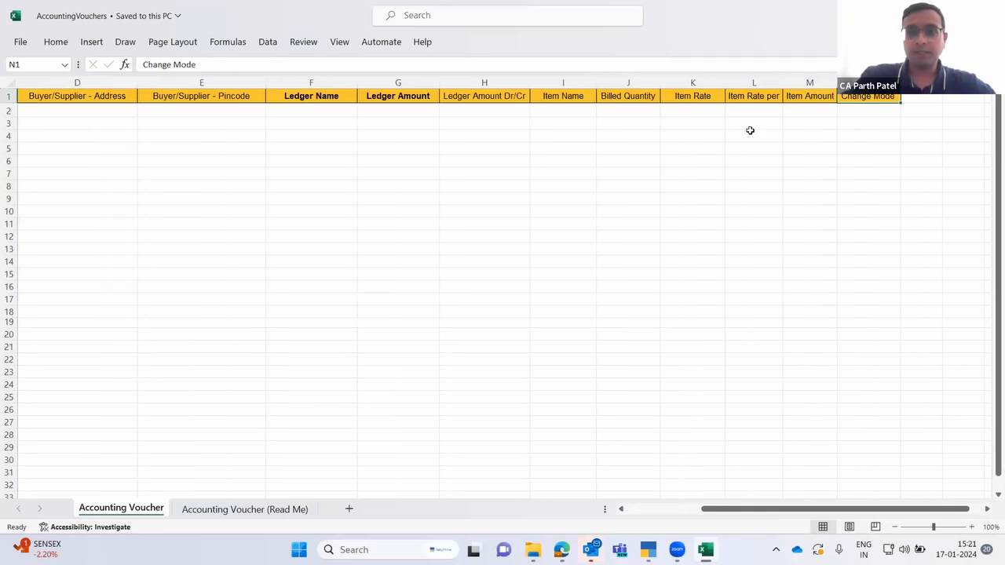
{"action": "key", "text": "Left"}
{"action": "key", "text": "Right"}
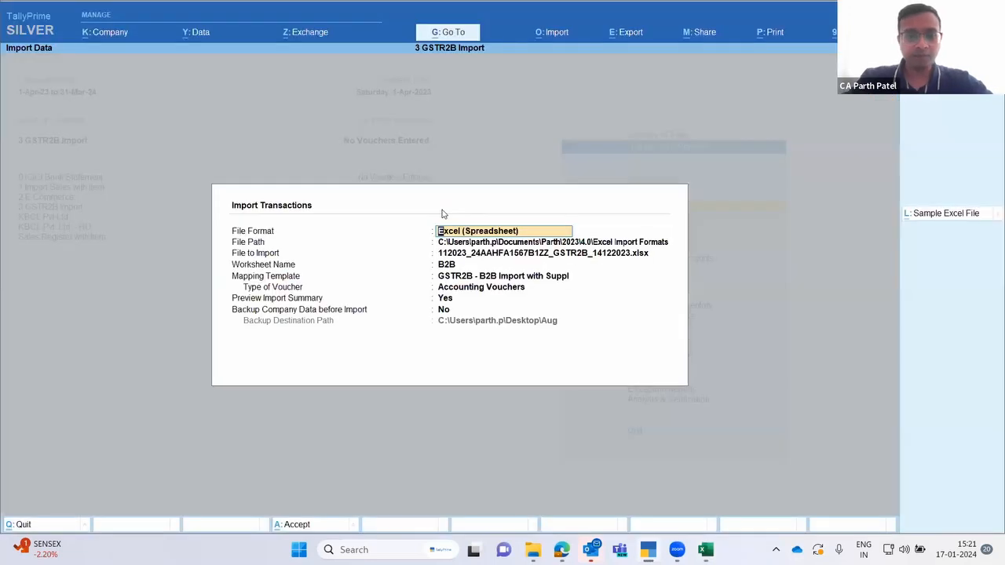
- Switch to TallyPrime, leave the Import Transactions screen and return to the main Gateway of Tally menu
{"action": "left_click", "coordinate": [440, 230]}
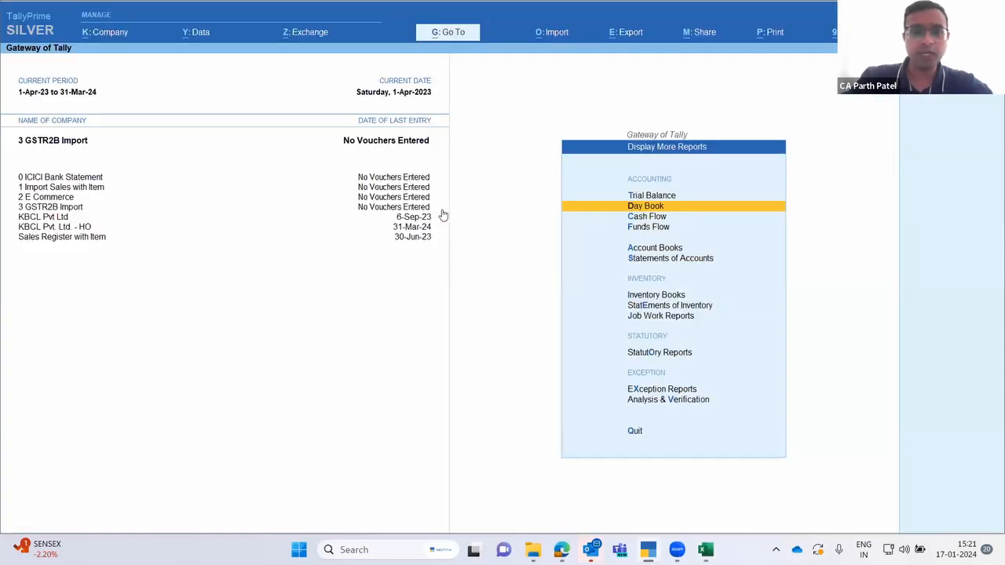
{"action": "key", "text": "Escape"}
{"action": "key", "text": "Escape"}
{"action": "key", "text": "Escape"}
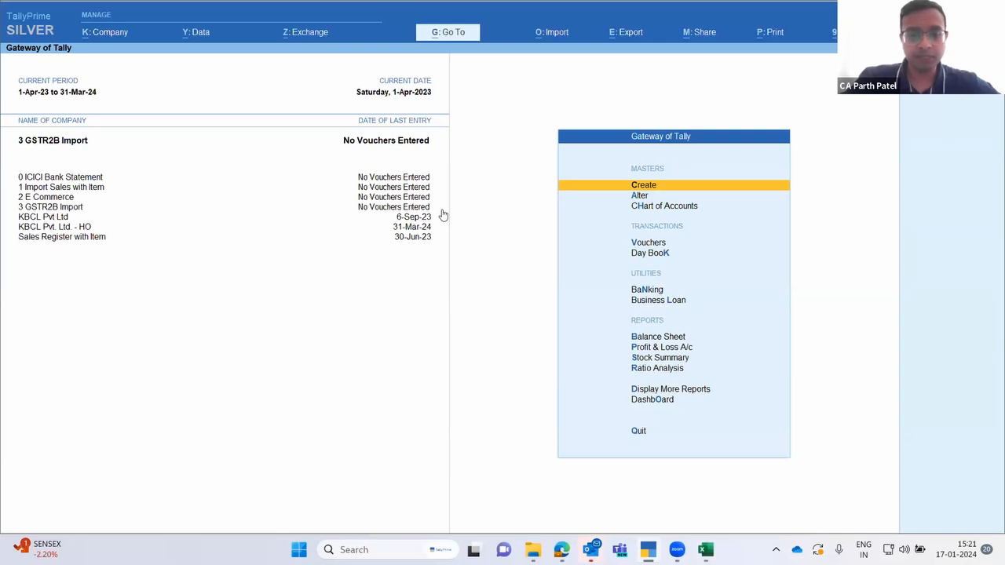
{"action": "key", "text": "alt+Tab"}
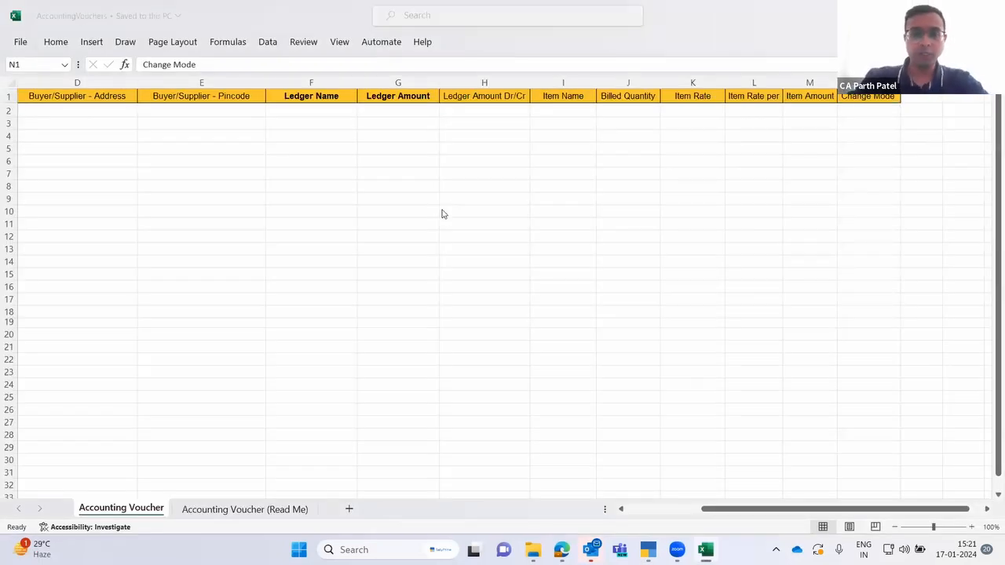
{"action": "key", "text": "alt+Tab"}
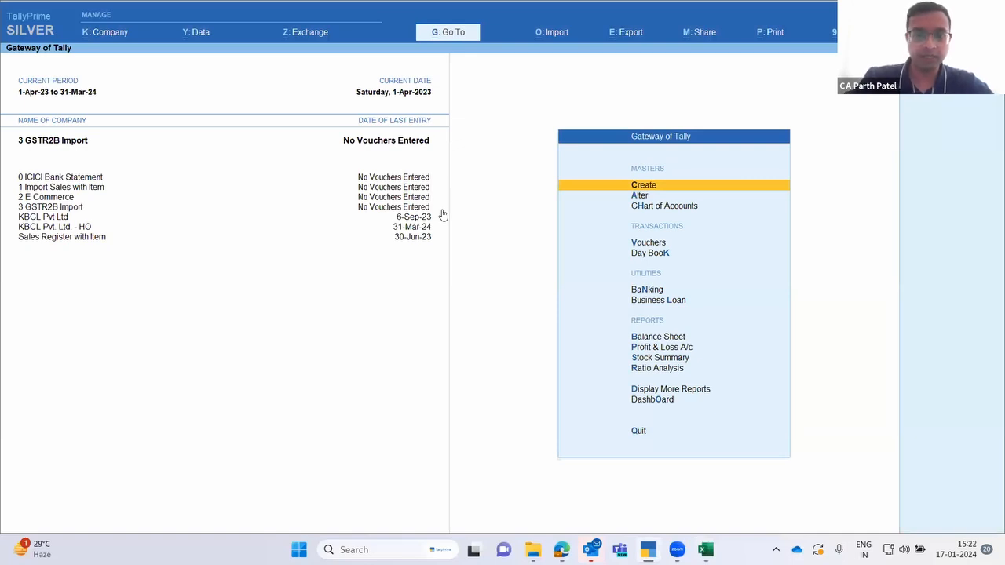
- Use Go To to open Create Voucher for the 3 GSTR2B Import company
{"action": "key", "text": "alt+g"}
{"action": "key", "text": "Up"}
{"action": "key", "text": "Up"}
{"action": "key", "text": "Up"}
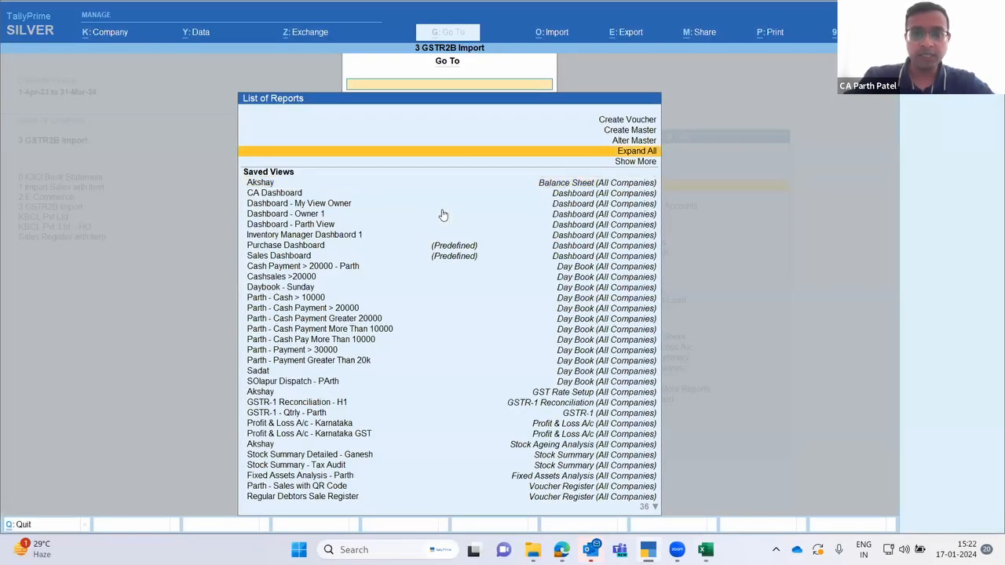
{"action": "key", "text": "Up"}
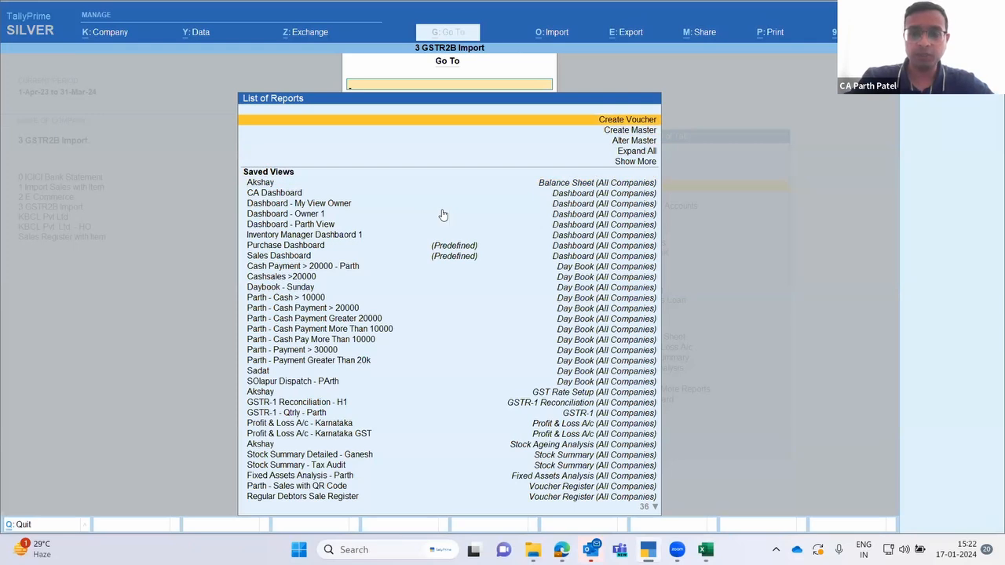
{"action": "key", "text": "Return"}
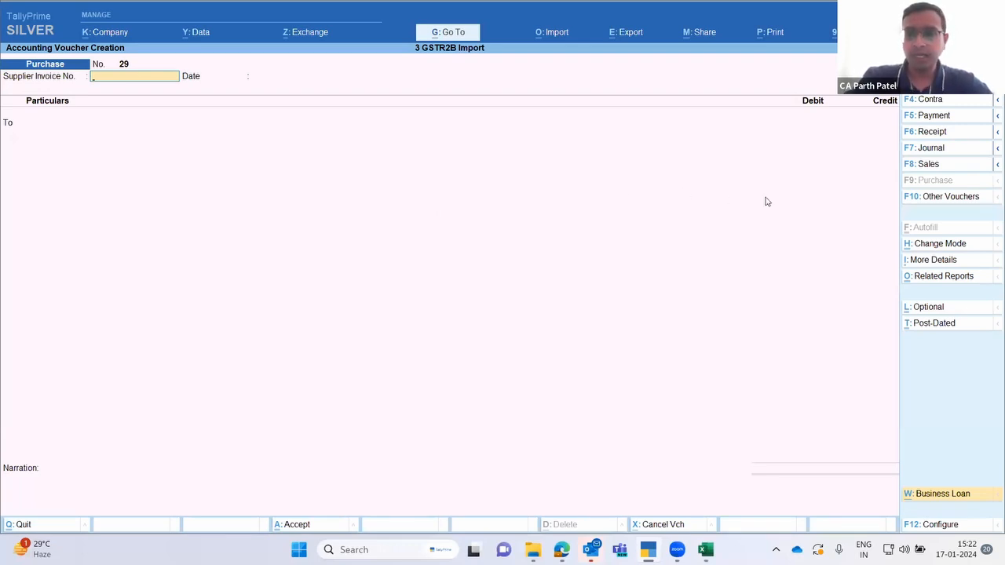
- Open Change Mode for the purchase voucher and examine the Item Invoice, Accounting Invoice and As Voucher modes
{"action": "left_click", "coordinate": [954, 249]}
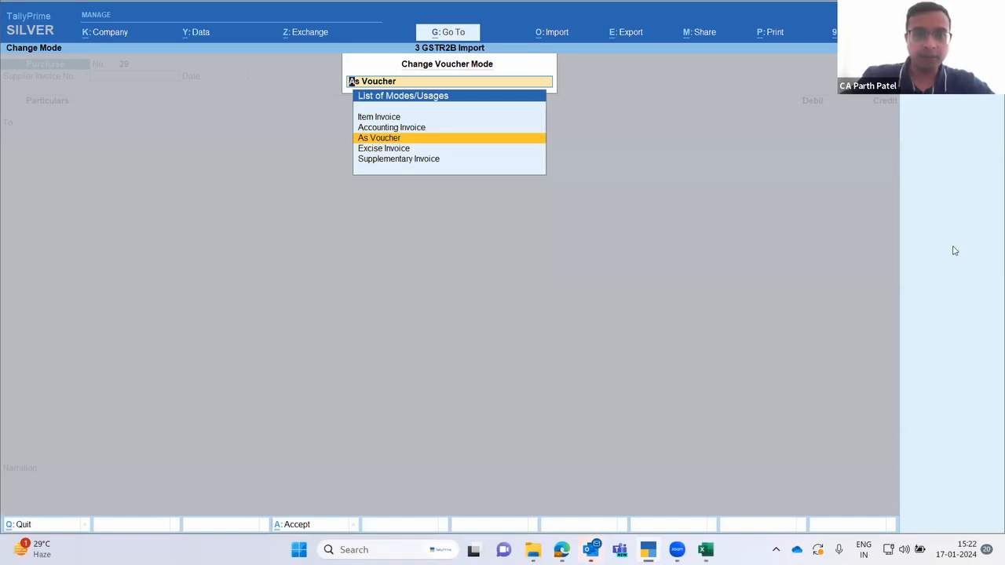
{"action": "key", "text": "Up"}
{"action": "key", "text": "Up"}
{"action": "key", "text": "Down"}
{"action": "key", "text": "Down"}
{"action": "key", "text": "Up"}
{"action": "key", "text": "Up"}
{"action": "key", "text": "Down"}
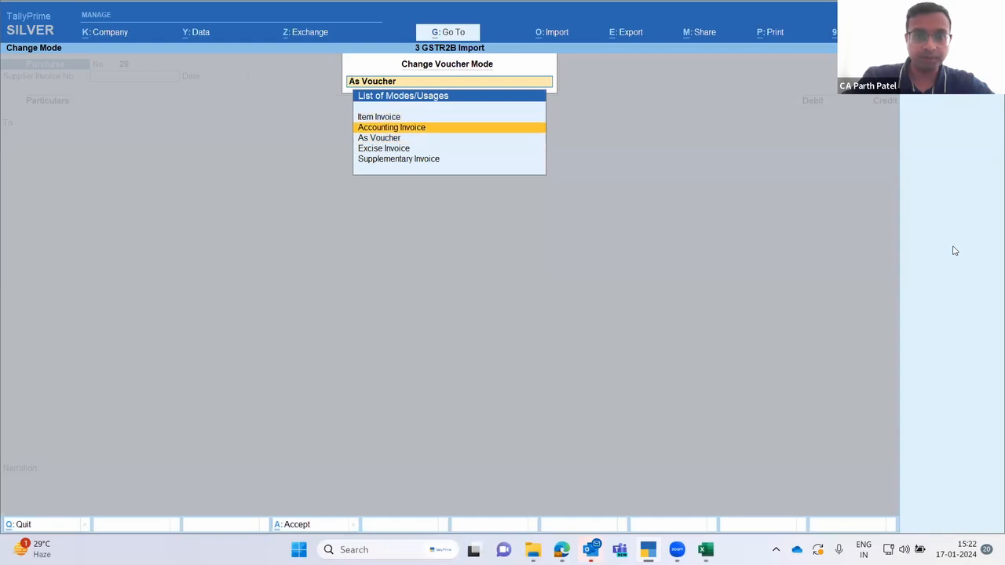
{"action": "key", "text": "Down"}
{"action": "key", "text": "Down"}
{"action": "key", "text": "Up"}
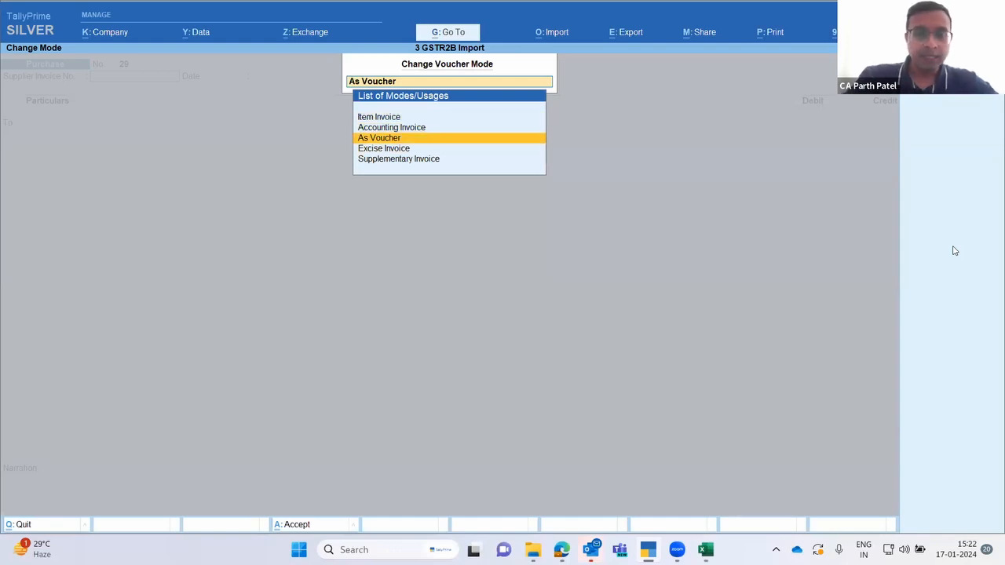
- Switch to the AccountingVouchers workbook in Excel and compare its Change Mode column with TallyPrime's voucher mode list
{"action": "key", "text": "alt+Tab"}
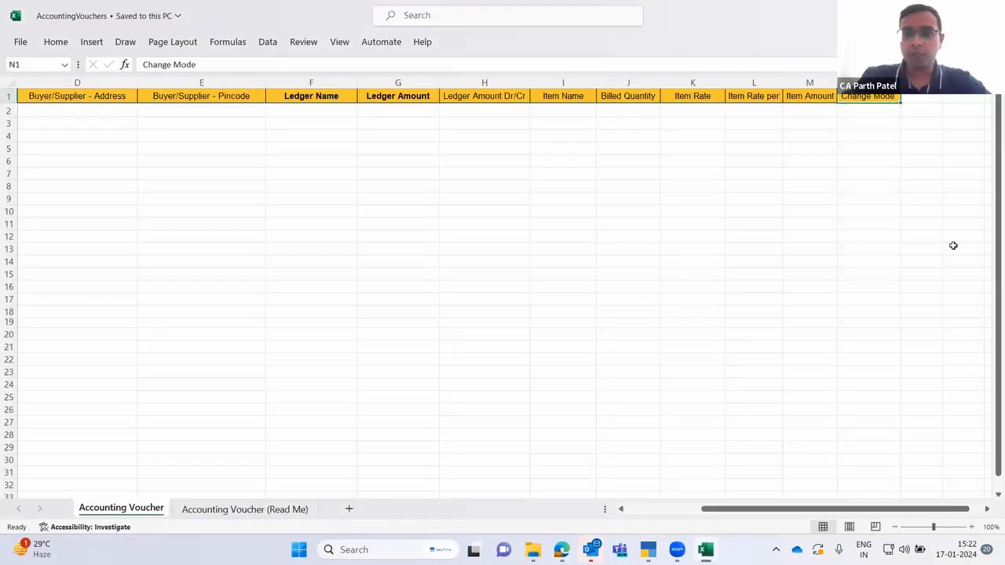
{"action": "left_click", "coordinate": [867, 83]}
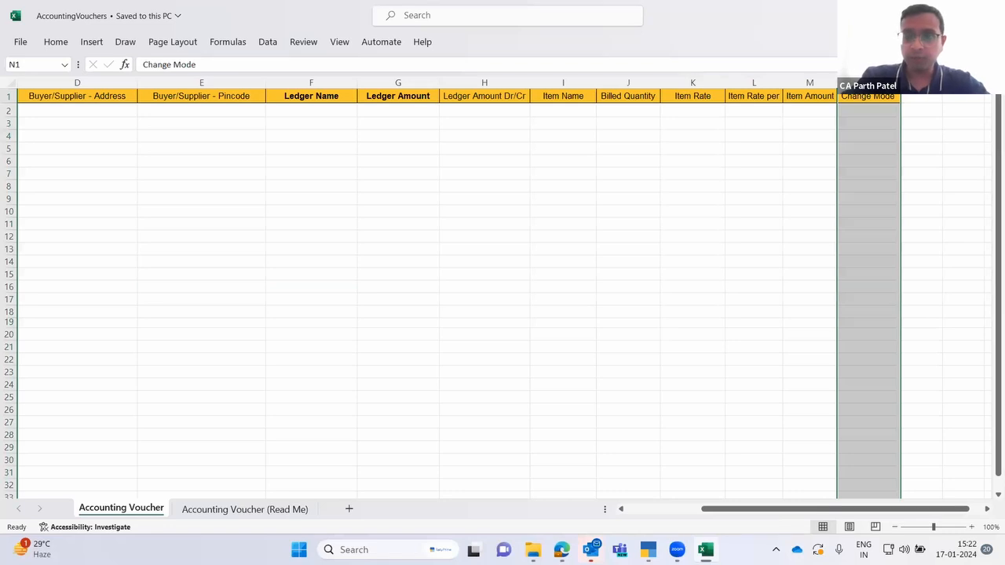
{"action": "left_click", "coordinate": [867, 94]}
{"action": "key", "text": "Down"}
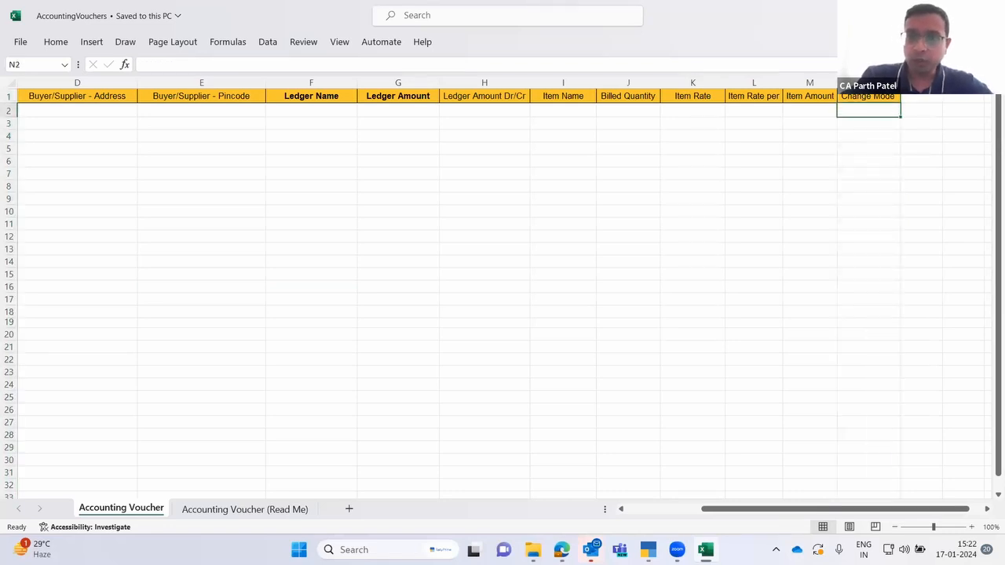
{"action": "key", "text": "alt+Tab"}
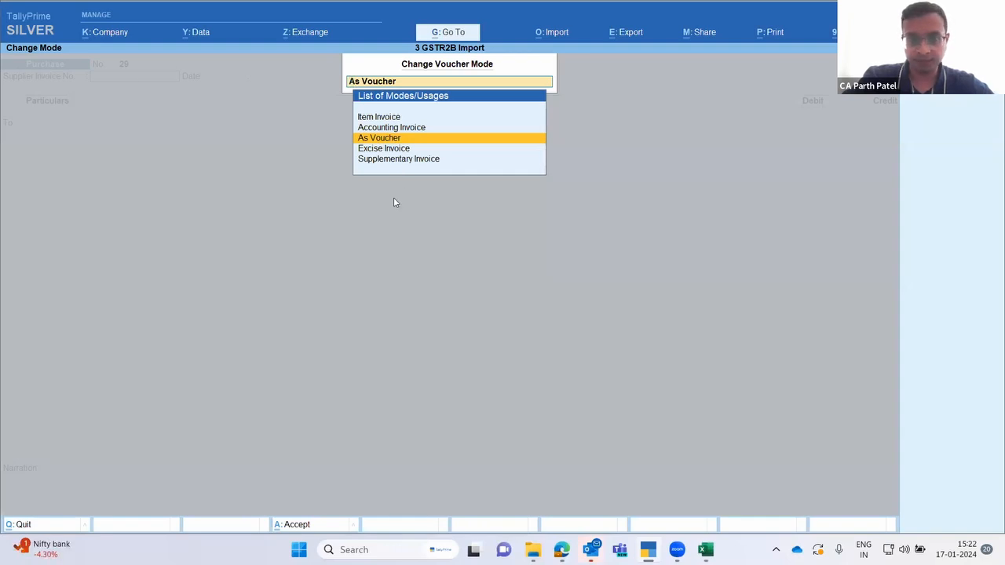
{"action": "key", "text": "alt+Tab"}
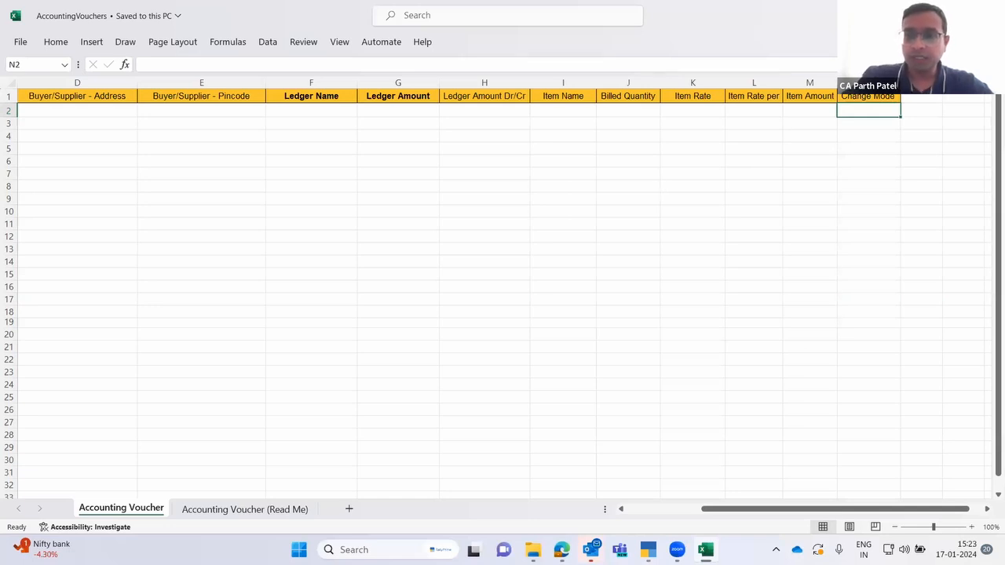
{"action": "left_click", "coordinate": [868, 82]}
{"action": "left_click", "coordinate": [878, 120]}
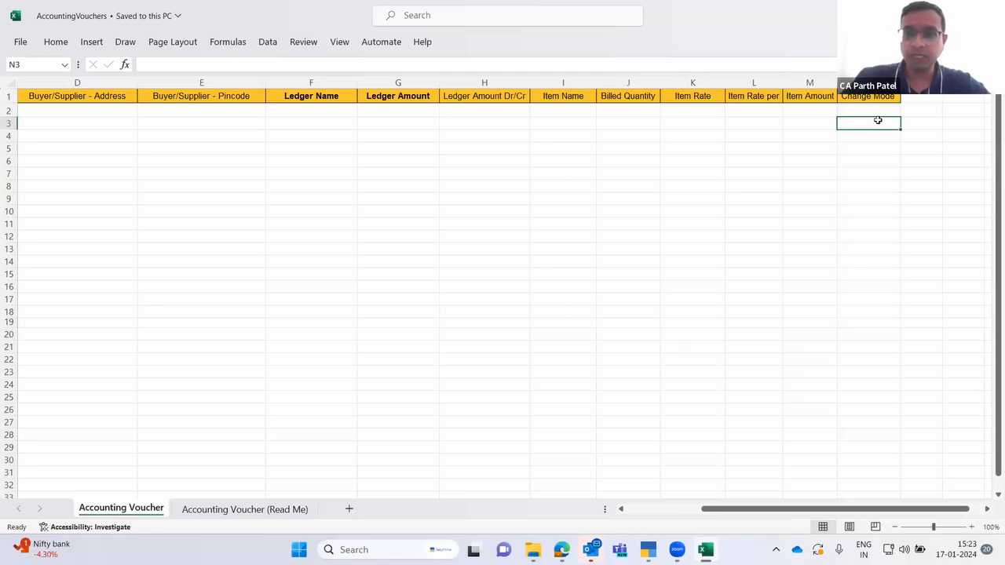
- Return to TallyPrime and recheck the Item Invoice, Accounting Invoice and As Voucher options in the voucher mode list
{"action": "key", "text": "alt+Tab"}
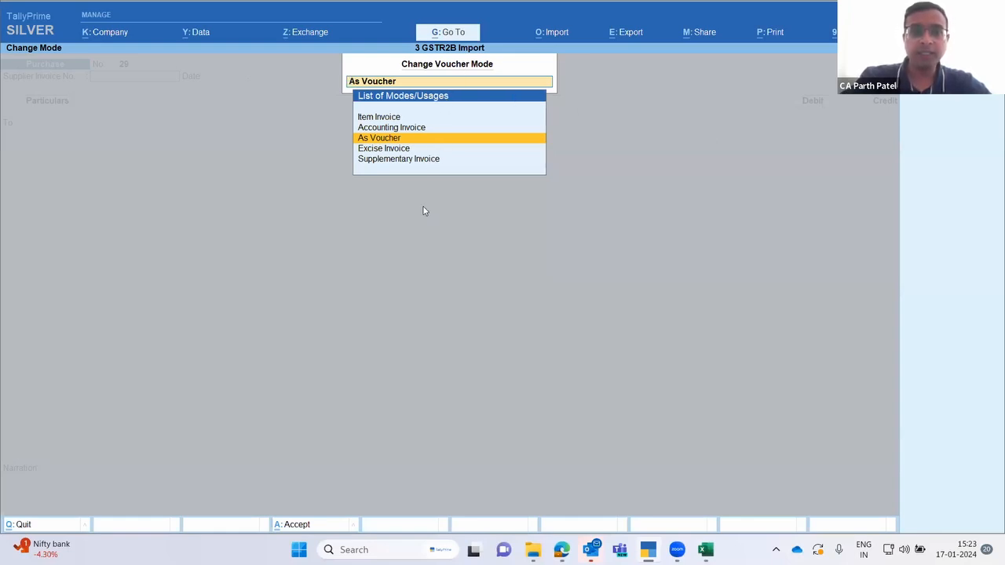
{"action": "key", "text": "Up"}
{"action": "key", "text": "Up"}
{"action": "key", "text": "Down"}
{"action": "key", "text": "Down"}
{"action": "key", "text": "Up"}
{"action": "key", "text": "Up"}
{"action": "key", "text": "Down"}
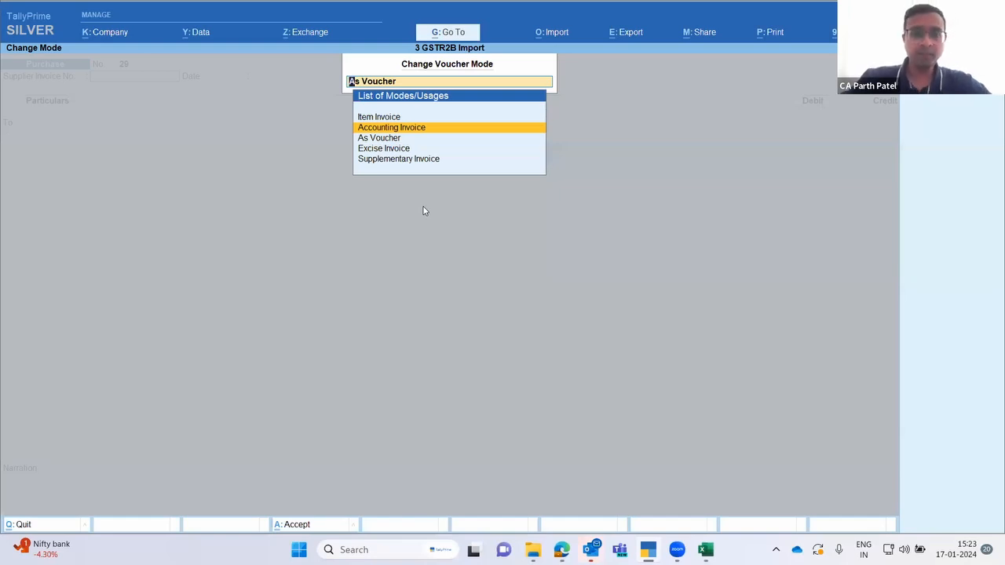
{"action": "key", "text": "Down"}
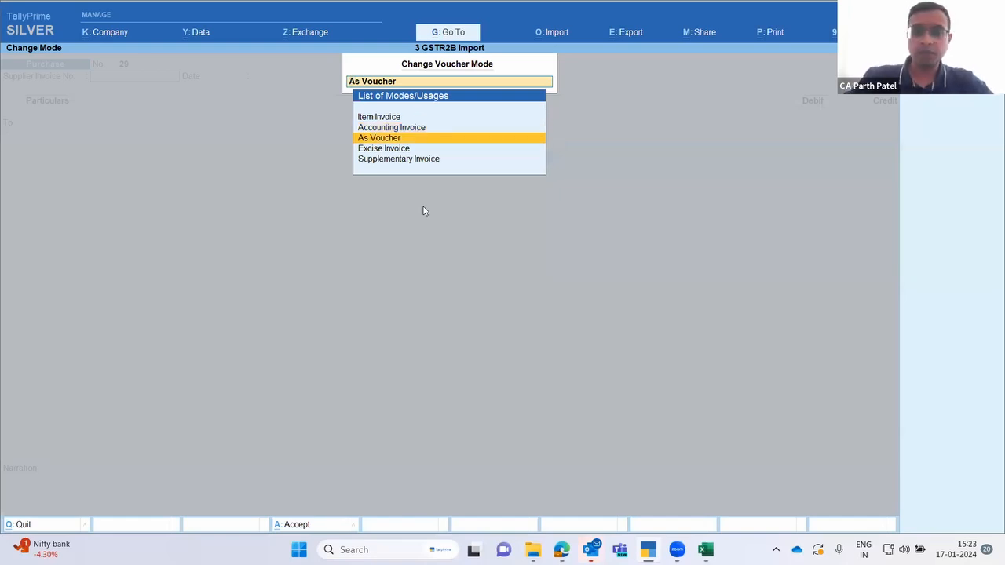
{"action": "key", "text": "Up"}
{"action": "key", "text": "Up"}
{"action": "key", "text": "Down"}
{"action": "key", "text": "Down"}
{"action": "key", "text": "Down"}
{"action": "key", "text": "Up"}
{"action": "key", "text": "Up"}
{"action": "key", "text": "Up"}
- Close the voucher mode list without choosing a mode and quit the purchase voucher without saving
{"action": "key", "text": "Escape"}
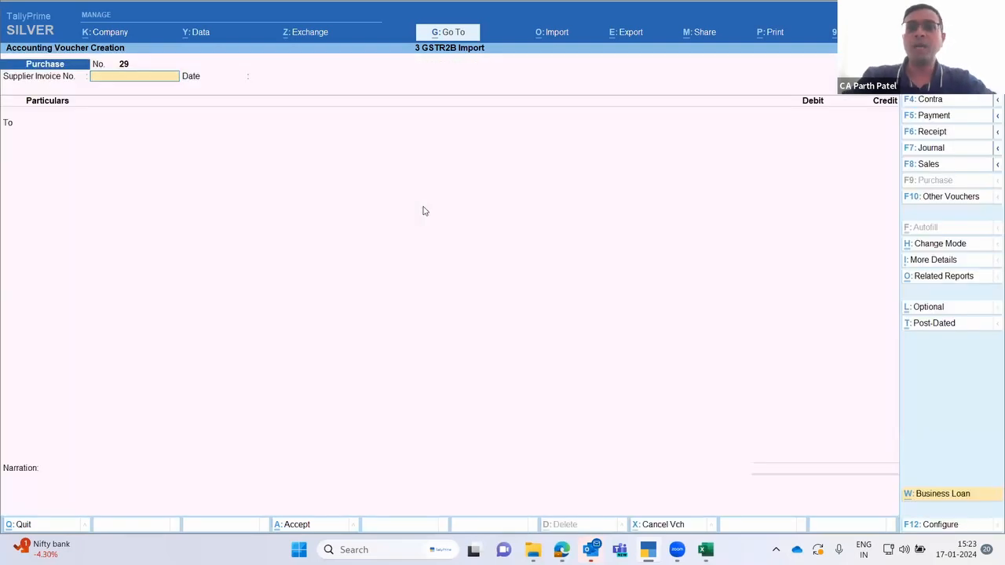
{"action": "key", "text": "Escape"}
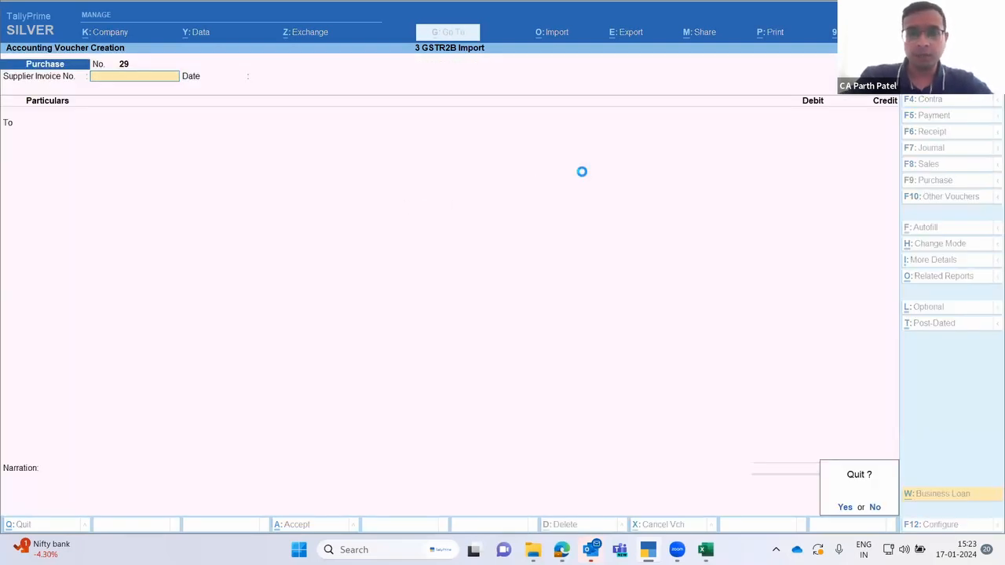
{"action": "key", "text": "Return"}
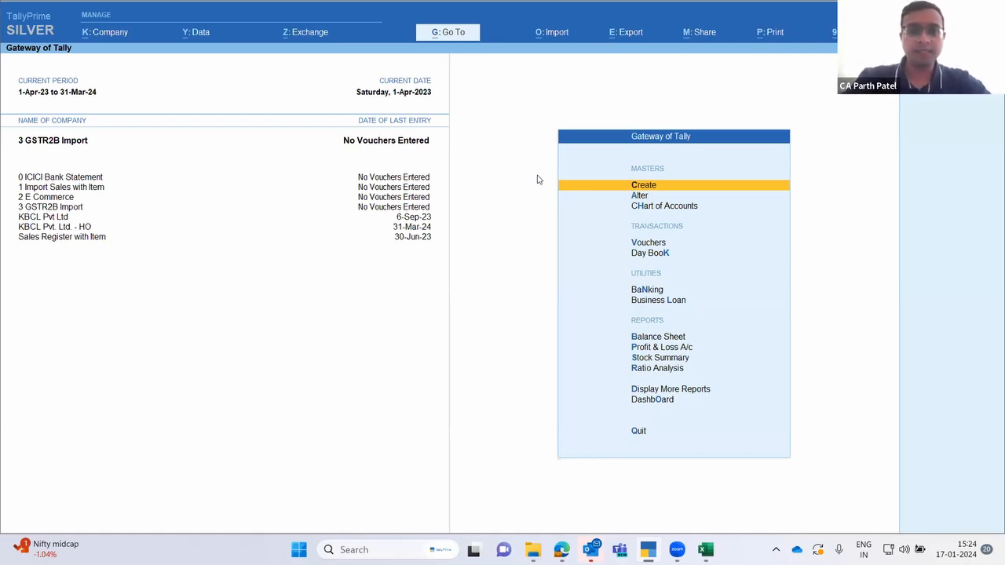
- Switch to the AccountingVouchers workbook in Excel and highlight the whole header row from Voucher Date to Change Mode for review
{"action": "key", "text": "alt+Tab"}
{"action": "left_click", "coordinate": [239, 242]}
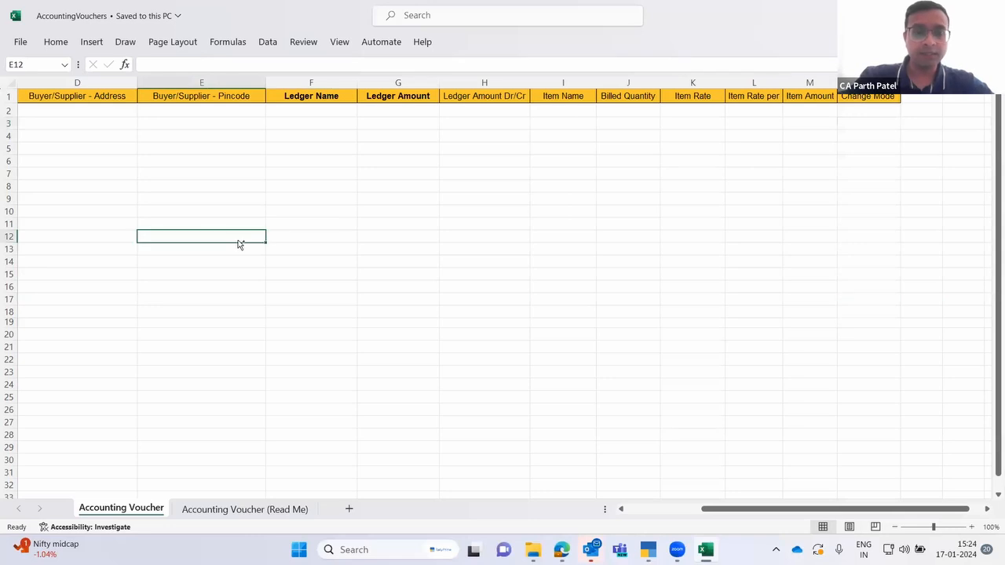
{"action": "key", "text": "Home"}
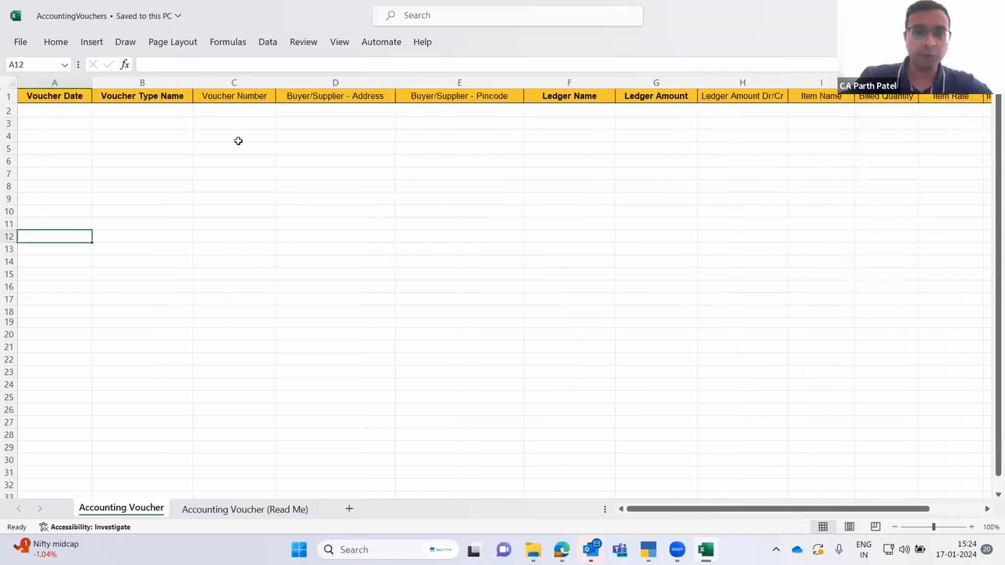
{"action": "left_click", "coordinate": [238, 94]}
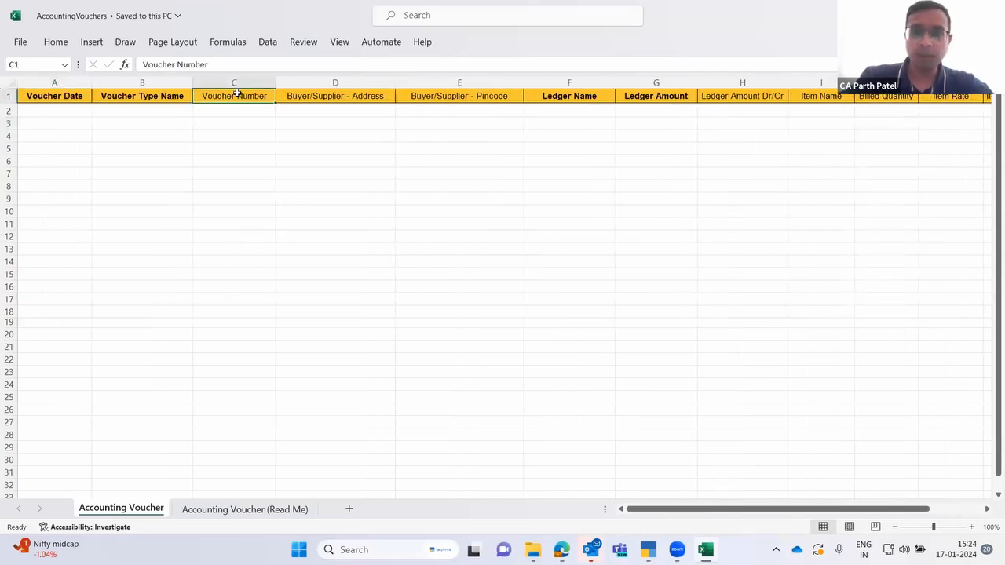
{"action": "key", "text": "Home"}
{"action": "key", "text": "ctrl+shift+Right"}
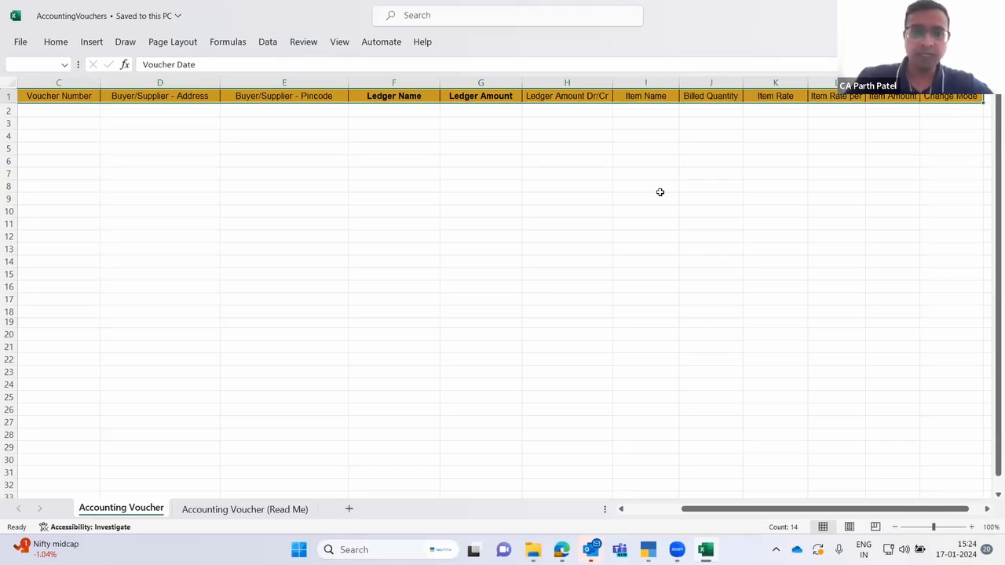
{"action": "left_click", "coordinate": [266, 214]}
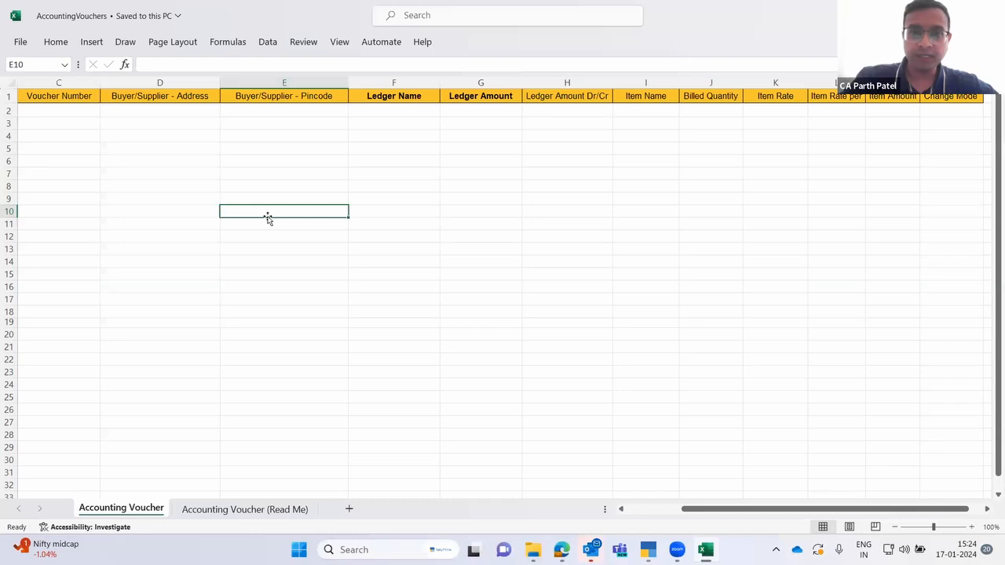
- Open the Accounting Voucher (Read Me) worksheet and review the General Details fields at the start of the List of Fields
{"action": "left_click", "coordinate": [232, 511]}
{"action": "left_click", "coordinate": [297, 222]}
{"action": "key", "text": "Left"}
{"action": "key", "text": "Left"}
{"action": "key", "text": "Up"}
{"action": "key", "text": "Up"}
{"action": "key", "text": "Up"}
{"action": "key", "text": "Up"}
{"action": "key", "text": "Up"}
{"action": "key", "text": "Up"}
{"action": "key", "text": "Up"}
{"action": "key", "text": "Up"}
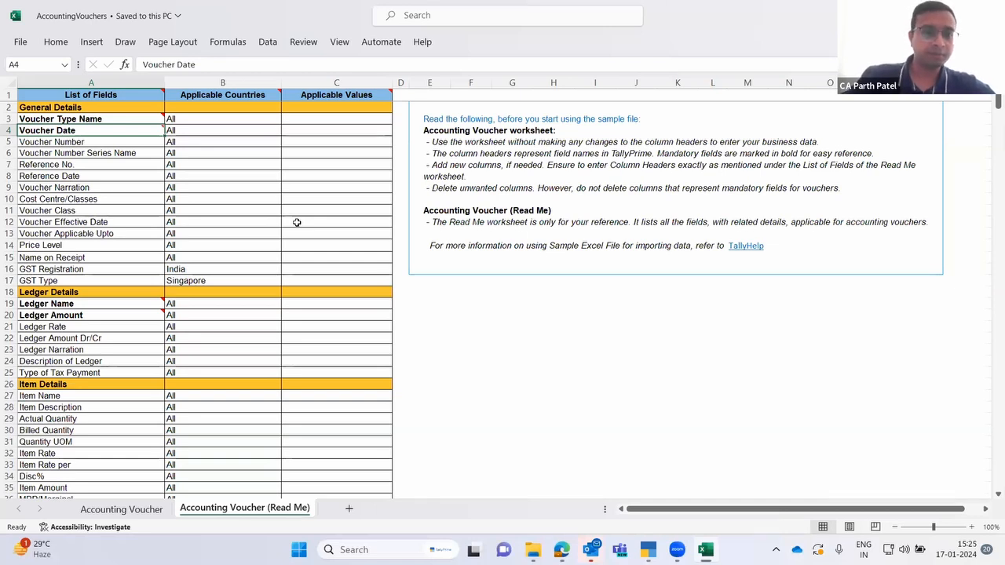
{"action": "key", "text": "Down"}
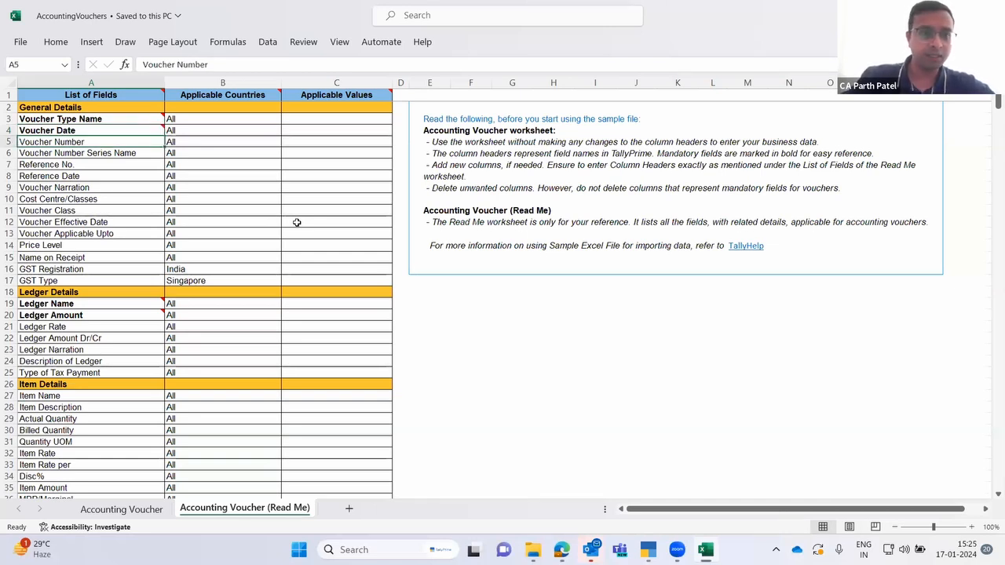
- Highlight the entire List of Fields column from General Details to VAT Nature and inspect its last entries
{"action": "key", "text": "Up"}
{"action": "key", "text": "Up"}
{"action": "key", "text": "Up"}
{"action": "key", "text": "ctrl+shift+Down"}
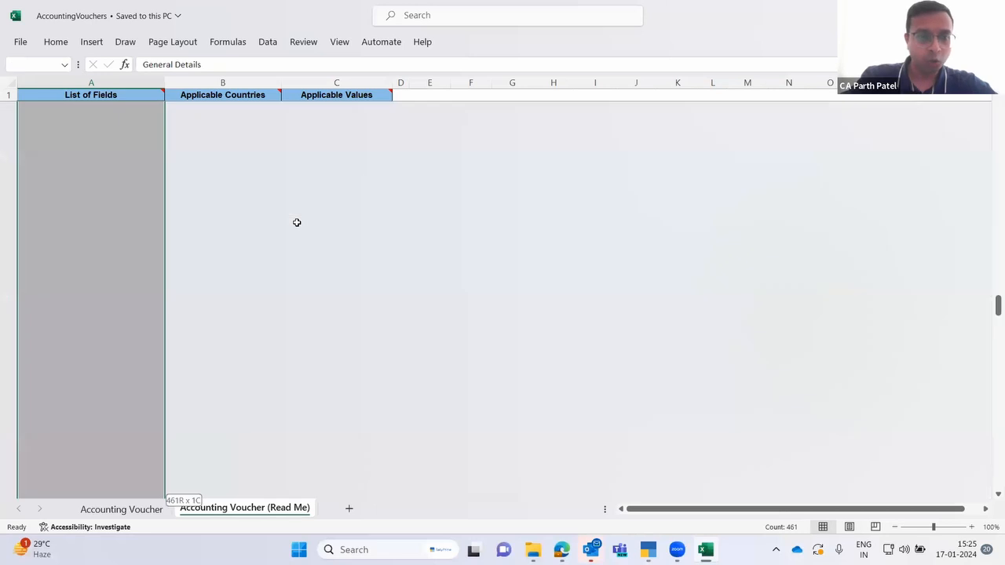
{"action": "scroll", "coordinate": [296, 222], "scroll_direction": "down", "scroll_amount": 1}
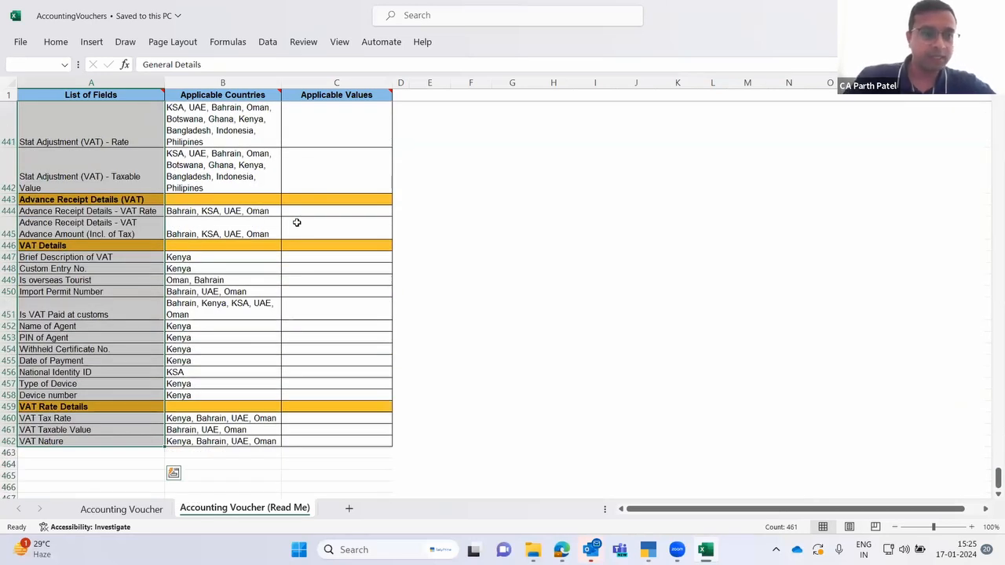
{"action": "key", "text": "Up"}
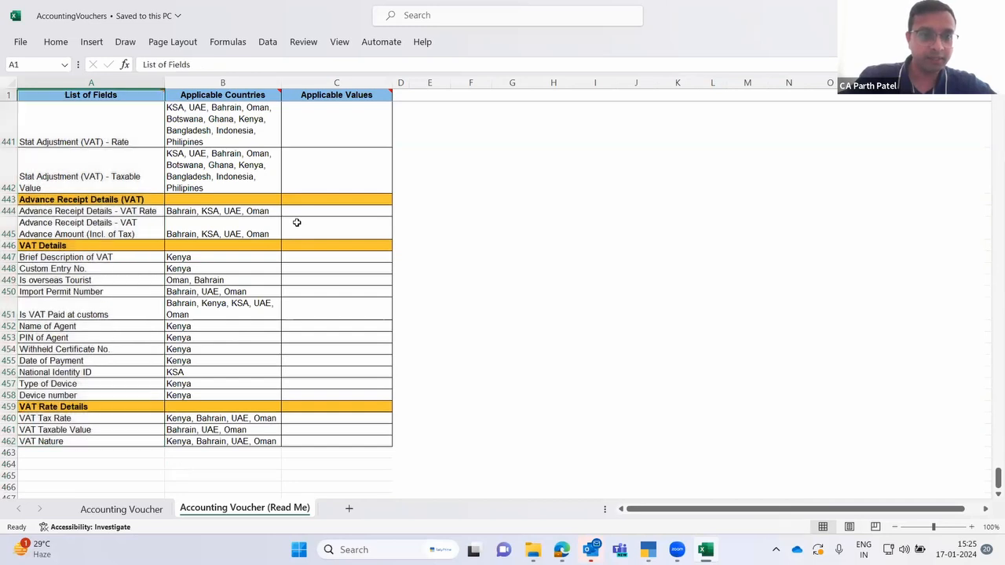
- Return to the start of the List of Fields and review the General Details fields down to Ledger Name and Ledger Amount
{"action": "key", "text": "Down"}
{"action": "key", "text": "Down"}
{"action": "key", "text": "Down"}
{"action": "key", "text": "Down"}
{"action": "key", "text": "Down"}
{"action": "key", "text": "Down"}
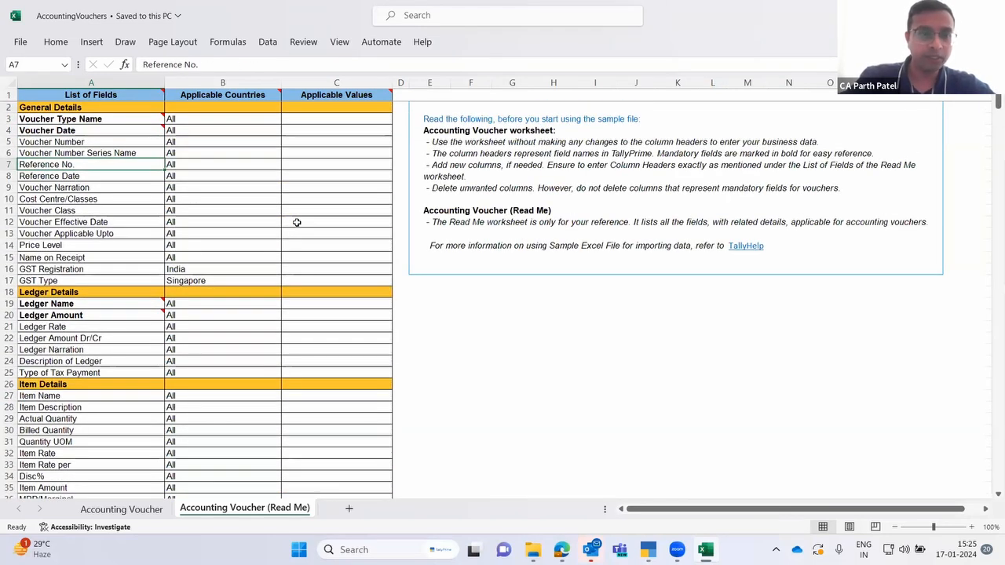
{"action": "key", "text": "Down"}
{"action": "key", "text": "Down"}
{"action": "key", "text": "Down"}
{"action": "key", "text": "Down"}
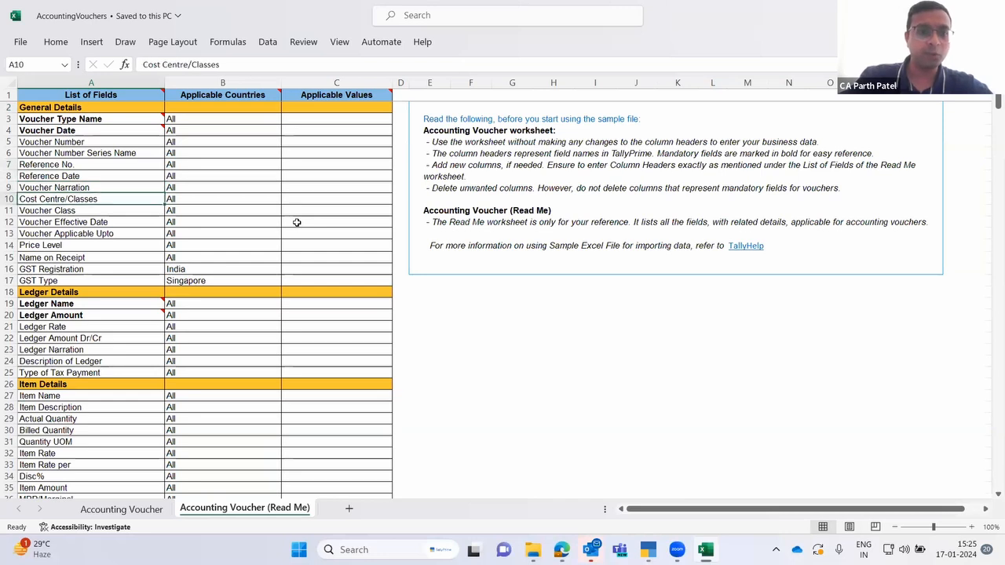
{"action": "key", "text": "Down"}
{"action": "key", "text": "Down"}
{"action": "key", "text": "Down"}
{"action": "key", "text": "Down"}
{"action": "key", "text": "Down"}
{"action": "key", "text": "Down"}
{"action": "key", "text": "Down"}
{"action": "key", "text": "Down"}
{"action": "key", "text": "Down"}
{"action": "key", "text": "Down"}
{"action": "key", "text": "Down"}
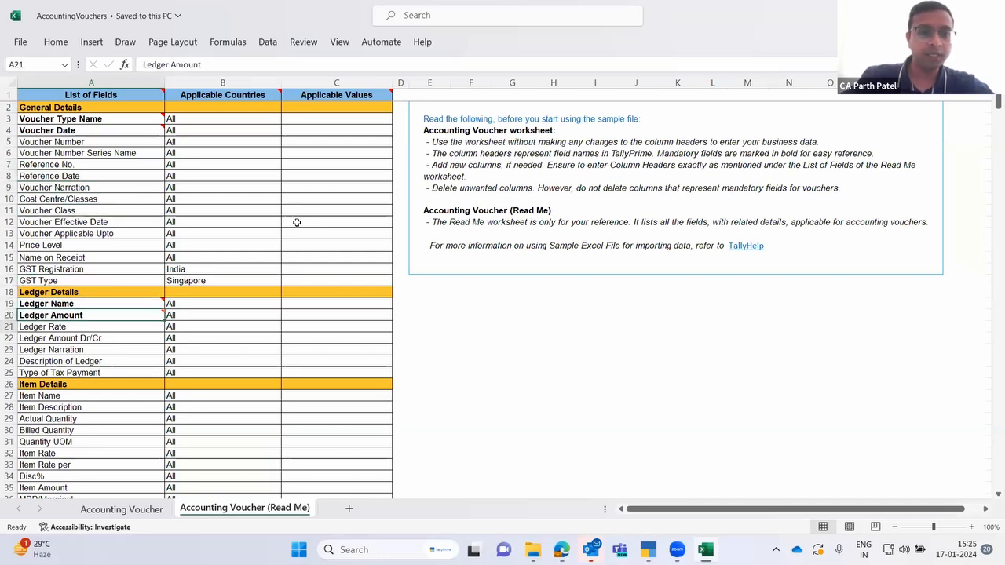
- Review the remaining Ledger Details fields and the Item Details fields down to MRP/Marginal
{"action": "key", "text": "Down"}
{"action": "key", "text": "Down"}
{"action": "key", "text": "Down"}
{"action": "key", "text": "Down"}
{"action": "key", "text": "Down"}
{"action": "key", "text": "Down"}
{"action": "key", "text": "Down"}
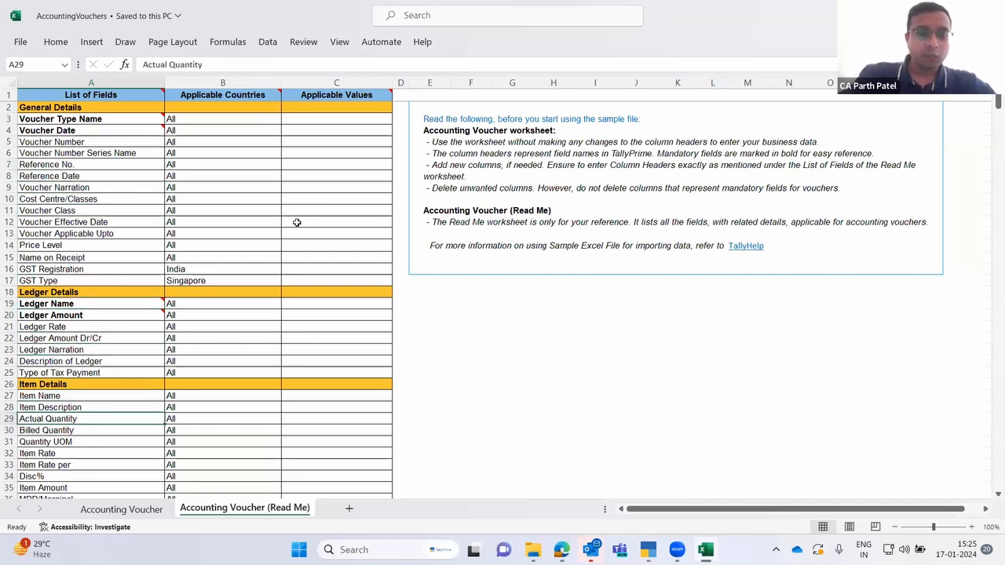
{"action": "key", "text": "Down"}
{"action": "key", "text": "Down"}
{"action": "key", "text": "Down"}
{"action": "key", "text": "Down"}
{"action": "key", "text": "Down"}
{"action": "key", "text": "Down"}
{"action": "key", "text": "Down"}
{"action": "key", "text": "Down"}
{"action": "key", "text": "Down"}
{"action": "key", "text": "Down"}
{"action": "key", "text": "Down"}
{"action": "key", "text": "Down"}
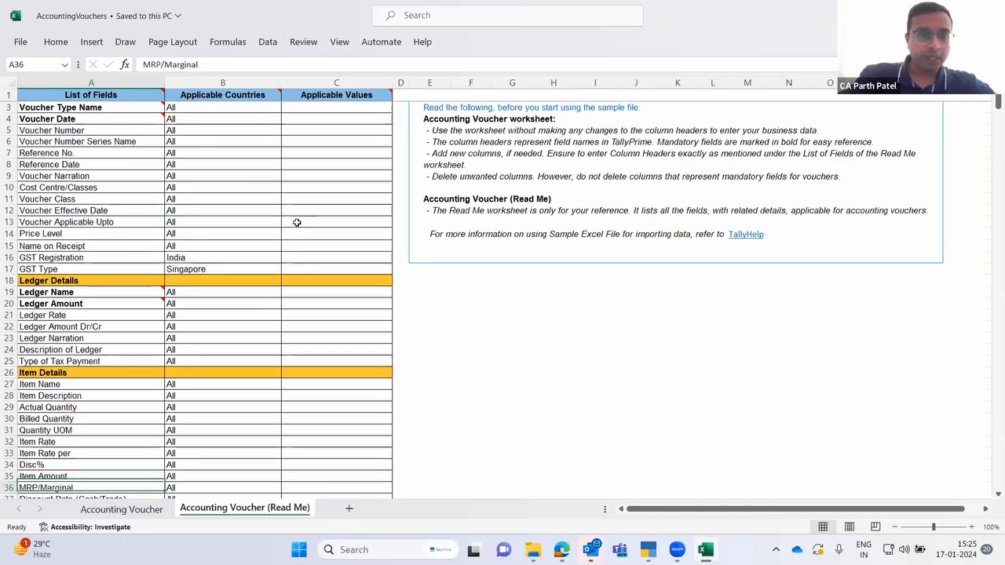
- Review the last Item Details fields, the Order Details fields and the first delivery note fields
{"action": "key", "text": "Down"}
{"action": "key", "text": "Down"}
{"action": "key", "text": "Down"}
{"action": "key", "text": "Down"}
{"action": "key", "text": "Down"}
{"action": "key", "text": "Down"}
{"action": "key", "text": "Down"}
{"action": "key", "text": "Down"}
{"action": "key", "text": "Down"}
{"action": "key", "text": "Down"}
{"action": "key", "text": "Down"}
{"action": "key", "text": "Down"}
{"action": "key", "text": "Down"}
{"action": "key", "text": "Down"}
{"action": "key", "text": "Down"}
{"action": "key", "text": "Down"}
{"action": "key", "text": "Down"}
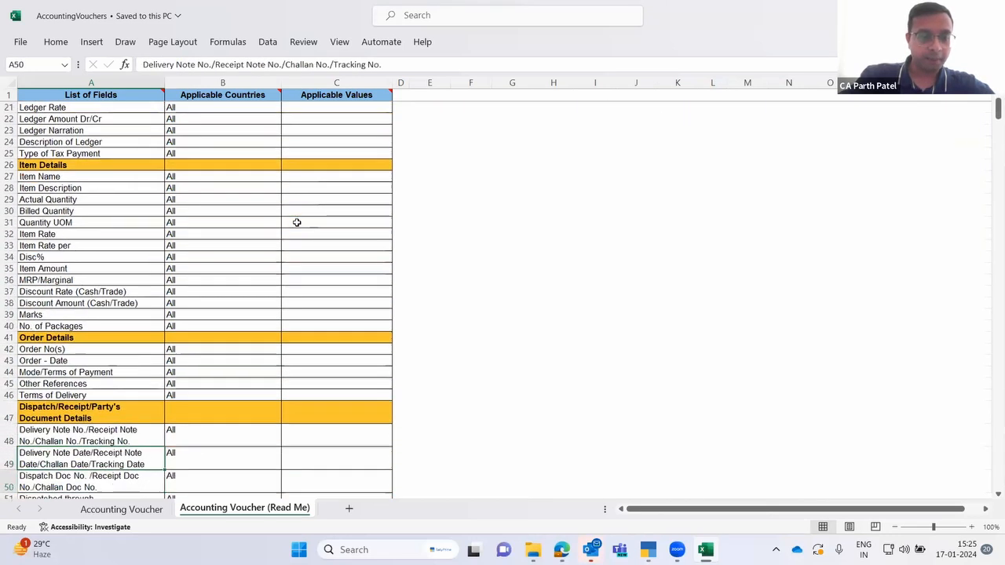
- Review the Dispatch/Receipt/Party's Document Details and Export/Import Details fields down to the Additional Details heading
{"action": "key", "text": "Down"}
{"action": "key", "text": "Down"}
{"action": "key", "text": "Down"}
{"action": "key", "text": "Down"}
{"action": "key", "text": "Down"}
{"action": "key", "text": "Down"}
{"action": "key", "text": "Down"}
{"action": "key", "text": "Down"}
{"action": "key", "text": "Down"}
{"action": "key", "text": "Down"}
{"action": "key", "text": "Down"}
{"action": "key", "text": "Down"}
{"action": "key", "text": "Down"}
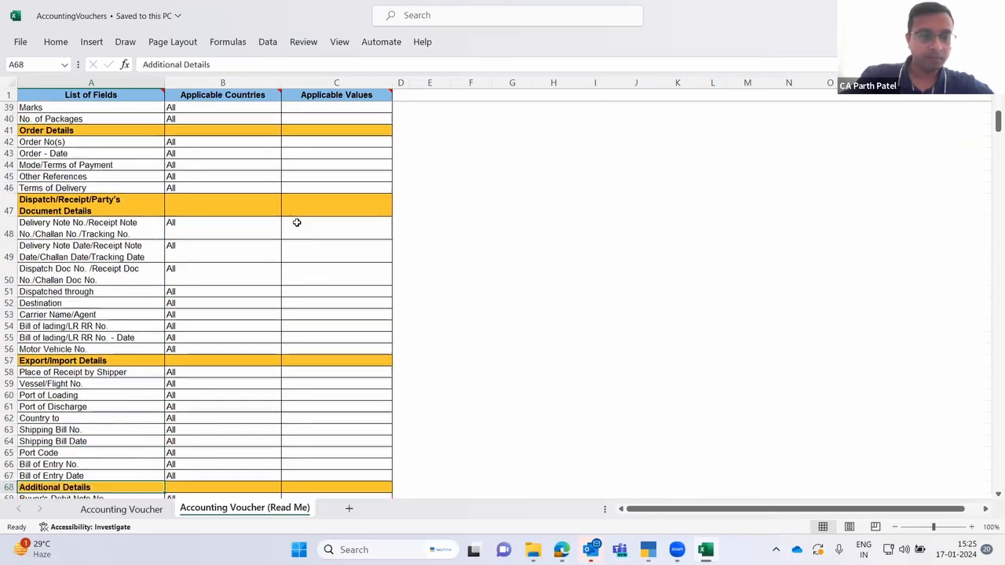
- Review the Additional Details fields and the Item Allocations Details fields down to Order Due on
{"action": "key", "text": "Down"}
{"action": "key", "text": "Down"}
{"action": "key", "text": "Down"}
{"action": "key", "text": "Down"}
{"action": "key", "text": "Down"}
{"action": "key", "text": "Down"}
{"action": "key", "text": "Down"}
{"action": "key", "text": "Down"}
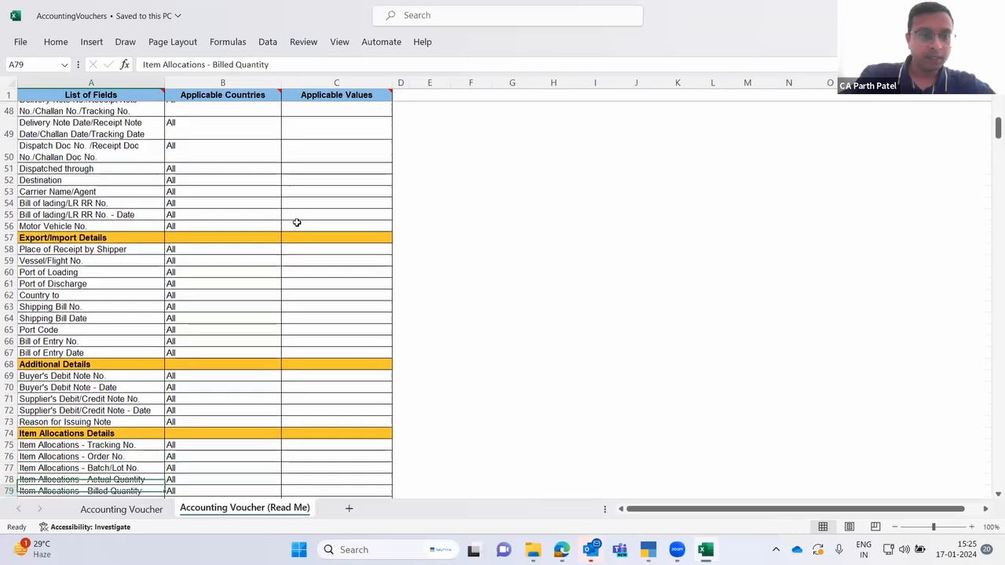
{"action": "key", "text": "Down"}
{"action": "key", "text": "Down"}
{"action": "key", "text": "Down"}
{"action": "key", "text": "Down"}
{"action": "key", "text": "Down"}
{"action": "key", "text": "Down"}
{"action": "key", "text": "Down"}
{"action": "key", "text": "Down"}
{"action": "key", "text": "Down"}
{"action": "key", "text": "Down"}
{"action": "key", "text": "Down"}
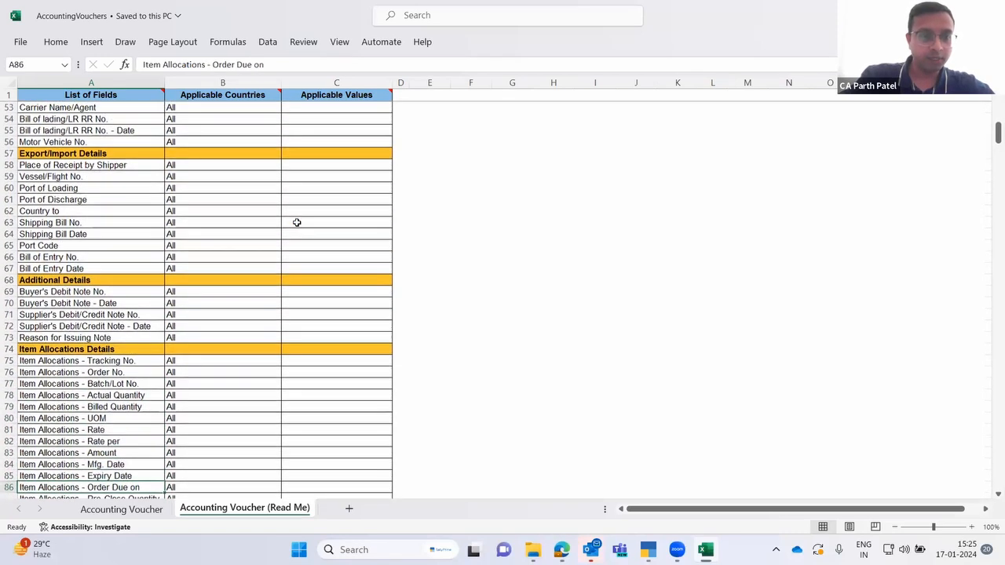
- Review the remaining Item Allocations fields and the Bill Allocations fields down to Interest - To Date
{"action": "key", "text": "Down"}
{"action": "key", "text": "Down"}
{"action": "key", "text": "Down"}
{"action": "key", "text": "Down"}
{"action": "key", "text": "Down"}
{"action": "key", "text": "Down"}
{"action": "key", "text": "Down"}
{"action": "key", "text": "Down"}
{"action": "key", "text": "Down"}
{"action": "key", "text": "Down"}
{"action": "key", "text": "Down"}
{"action": "key", "text": "Down"}
{"action": "key", "text": "Down"}
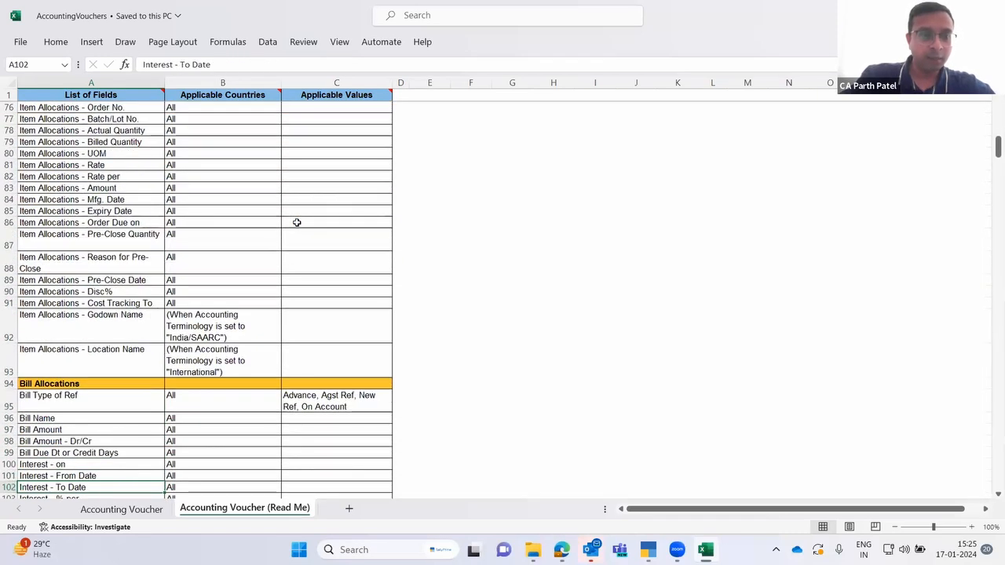
- Review the remaining interest fields, the Category and Cost Centre Allocations, and the Original Invoice Details down to Original Invoice - Date
{"action": "key", "text": "Down"}
{"action": "key", "text": "Down"}
{"action": "key", "text": "Down"}
{"action": "key", "text": "Down"}
{"action": "key", "text": "Down"}
{"action": "key", "text": "Down"}
{"action": "key", "text": "Down"}
{"action": "key", "text": "Down"}
{"action": "key", "text": "Down"}
{"action": "key", "text": "Down"}
{"action": "key", "text": "Down"}
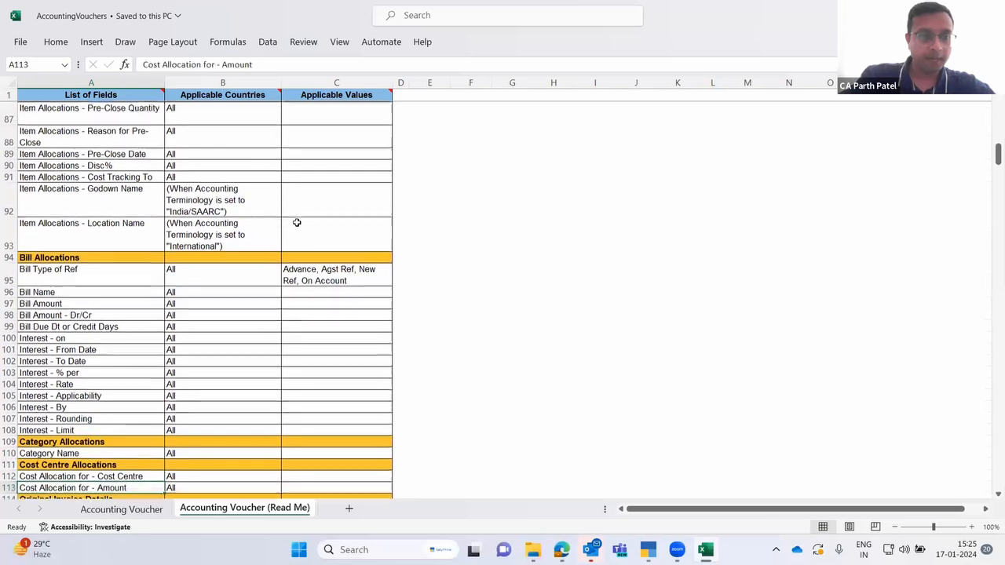
{"action": "key", "text": "Down"}
{"action": "key", "text": "Down"}
{"action": "key", "text": "Down"}
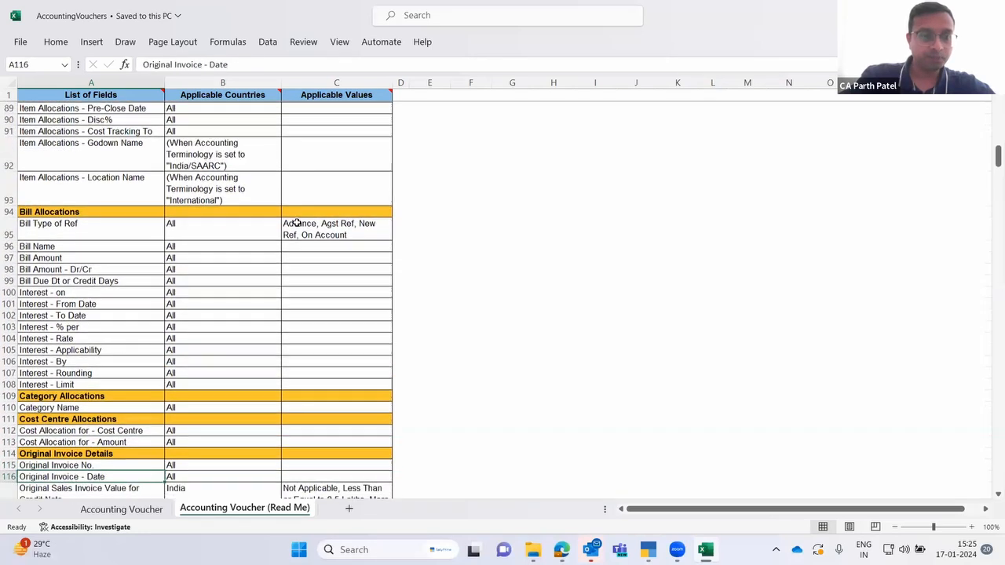
{"action": "key", "text": "Down"}
{"action": "key", "text": "Down"}
{"action": "key", "text": "Down"}
{"action": "key", "text": "Down"}
{"action": "key", "text": "Down"}
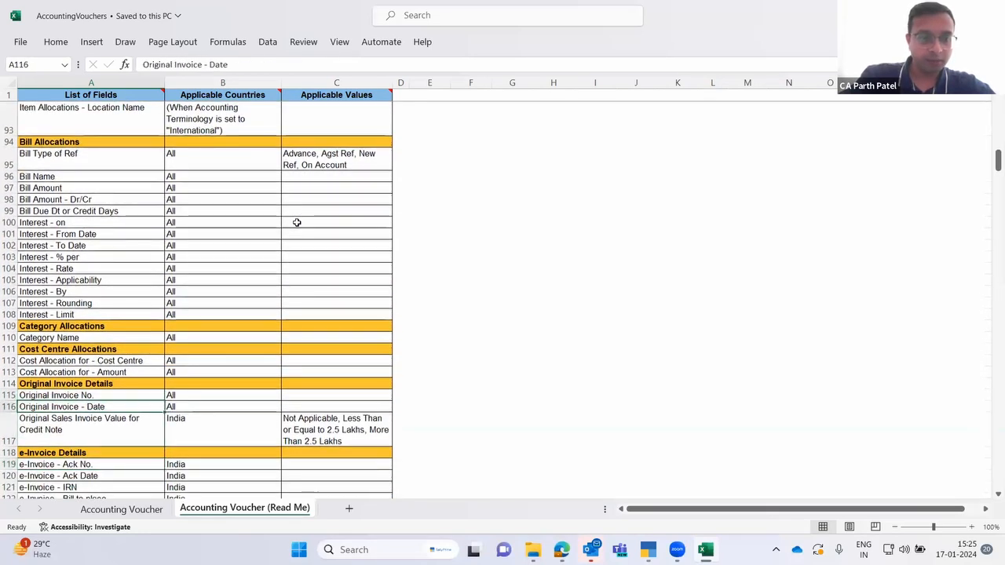
- Review the e-Invoice Details fields from Ack No. down to Dispatch From Pincode
{"action": "key", "text": "Down"}
{"action": "key", "text": "Down"}
{"action": "key", "text": "Down"}
{"action": "key", "text": "Down"}
{"action": "key", "text": "Down"}
{"action": "key", "text": "Down"}
{"action": "key", "text": "Down"}
{"action": "key", "text": "Down"}
{"action": "key", "text": "Down"}
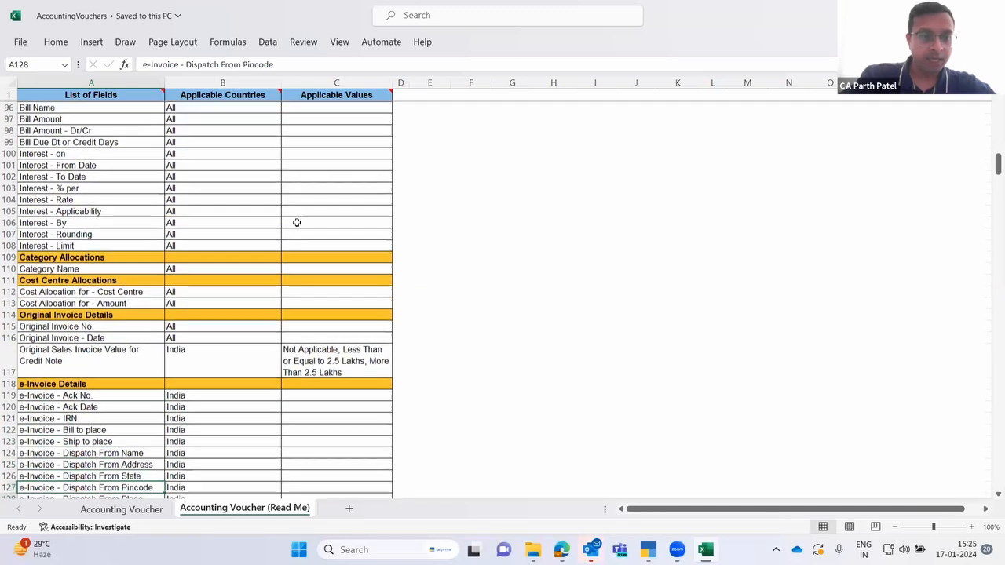
- Go back up the e-Invoice Details section and examine the Ack No., Ack Date and IRN fields
{"action": "key", "text": "Up"}
{"action": "key", "text": "Up"}
{"action": "key", "text": "Up"}
{"action": "key", "text": "Up"}
{"action": "key", "text": "Up"}
{"action": "key", "text": "Up"}
{"action": "key", "text": "Up"}
{"action": "key", "text": "Up"}
{"action": "key", "text": "Up"}
{"action": "key", "text": "Up"}
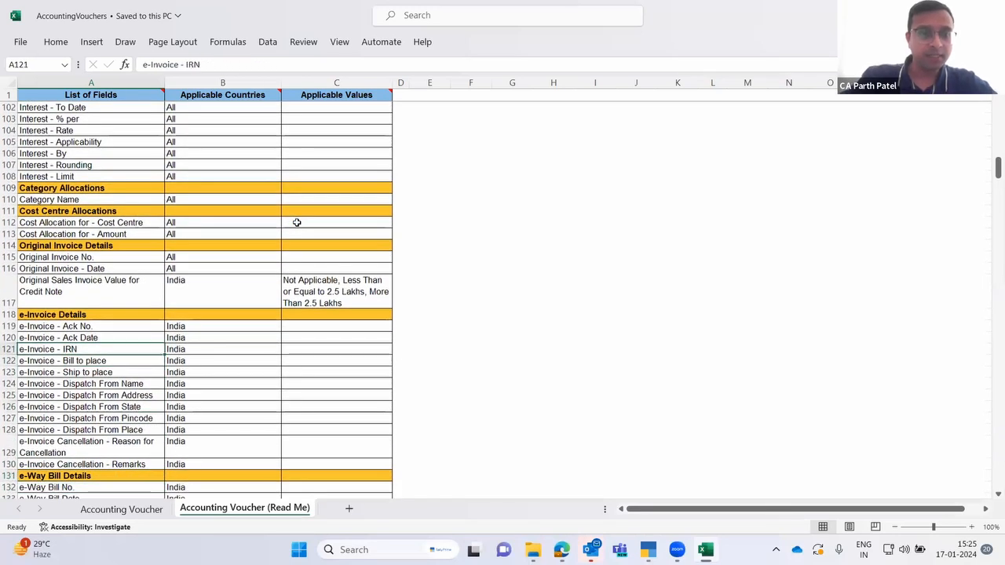
{"action": "key", "text": "Up"}
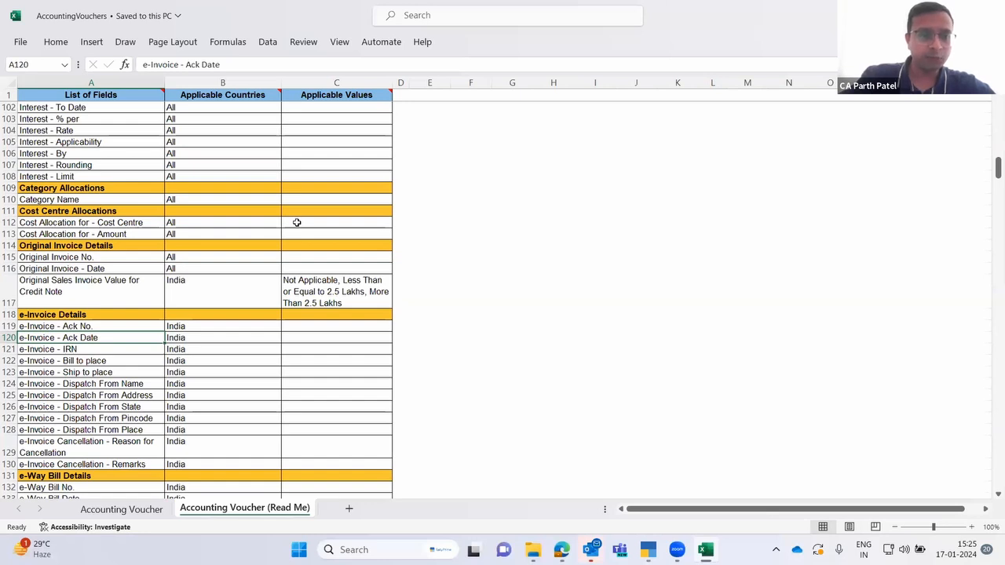
{"action": "key", "text": "Up"}
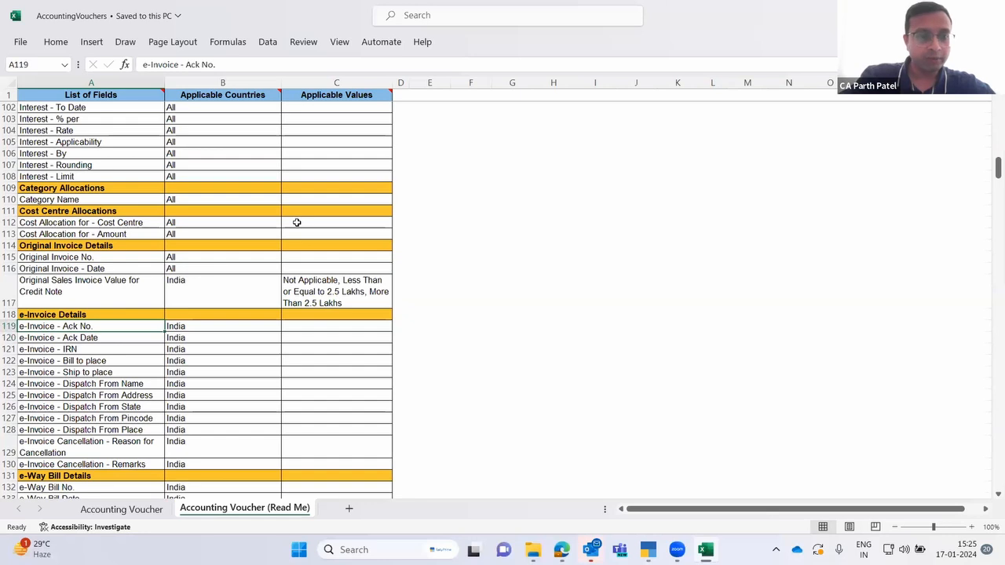
{"action": "key", "text": "Down"}
{"action": "key", "text": "Down"}
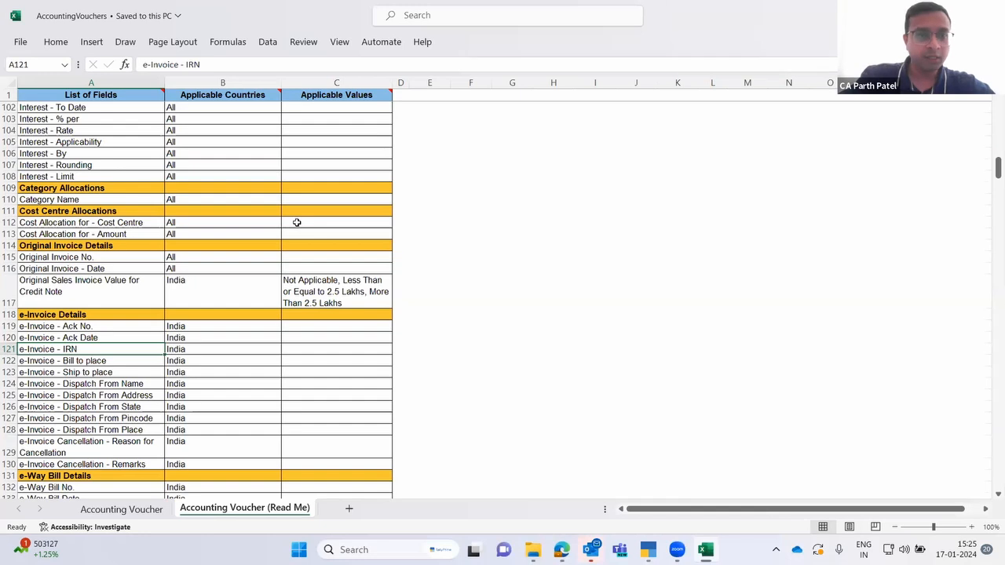
- Review the e-Invoice Details fields below IRN, including the dispatch and cancellation fields, and return to e-Invoice - IRN
{"action": "key", "text": "Down"}
{"action": "key", "text": "Down"}
{"action": "key", "text": "Down"}
{"action": "key", "text": "Down"}
{"action": "key", "text": "Down"}
{"action": "key", "text": "Down"}
{"action": "key", "text": "Down"}
{"action": "key", "text": "Down"}
{"action": "key", "text": "Down"}
{"action": "key", "text": "Down"}
{"action": "key", "text": "Up"}
{"action": "key", "text": "Up"}
{"action": "key", "text": "Up"}
{"action": "key", "text": "Up"}
{"action": "key", "text": "Up"}
{"action": "key", "text": "Up"}
{"action": "key", "text": "Up"}
{"action": "key", "text": "Up"}
{"action": "key", "text": "Up"}
{"action": "key", "text": "Up"}
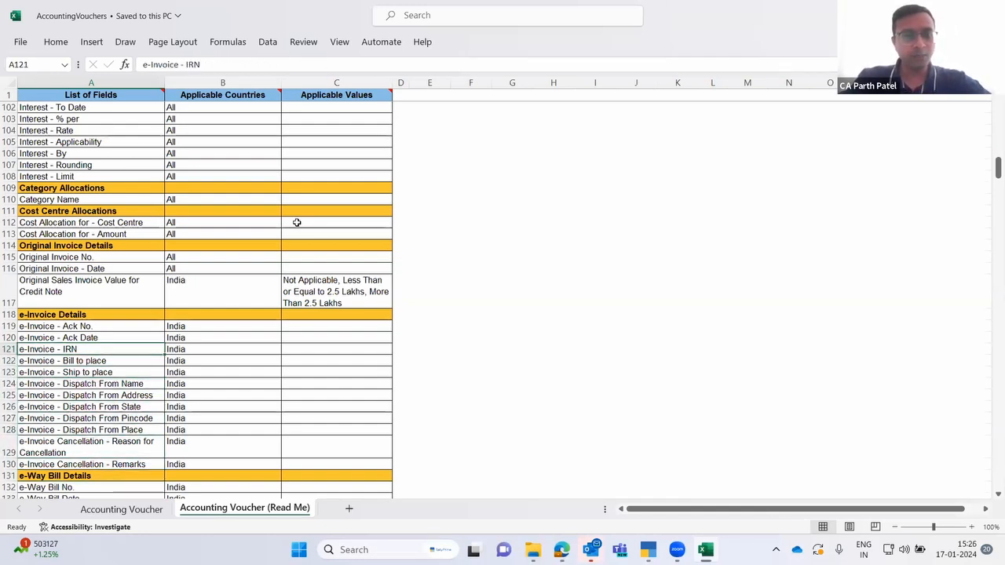
- Copy the e-Invoice - IRN field name into cell O1 of the Accounting Voucher sheet, after Change Mode, and fit the column width
{"action": "key", "text": "ctrl+c"}
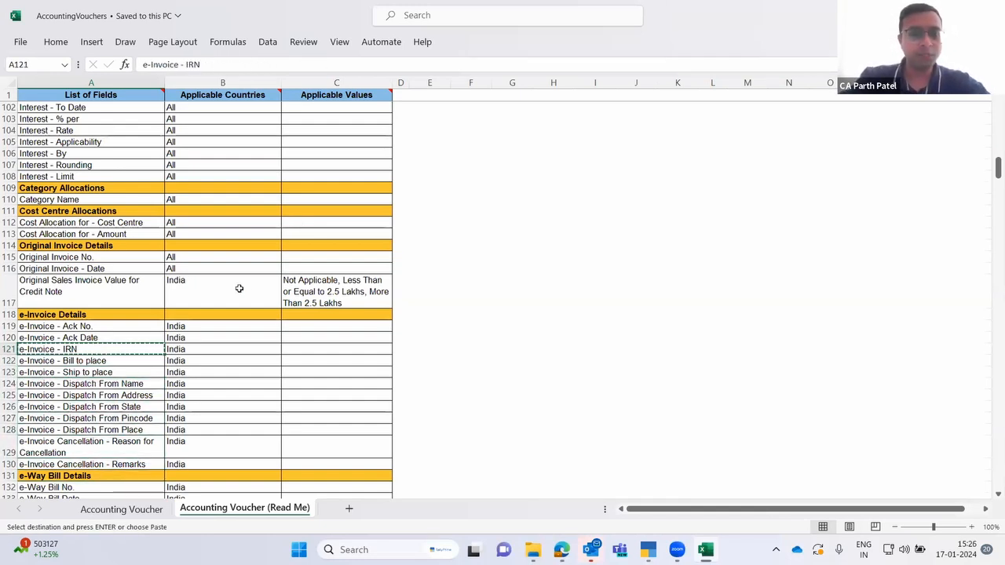
{"action": "left_click", "coordinate": [129, 508]}
{"action": "left_click", "coordinate": [374, 96]}
{"action": "key", "text": "ctrl+Right"}
{"action": "key", "text": "Right"}
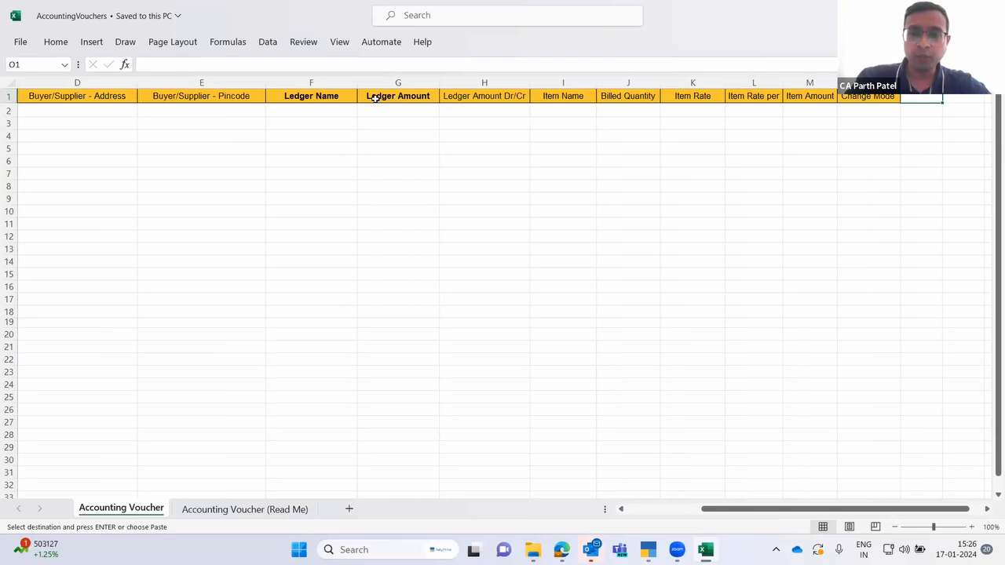
{"action": "key", "text": "ctrl+v"}
{"action": "key", "text": "Right"}
{"action": "key", "text": "Left"}
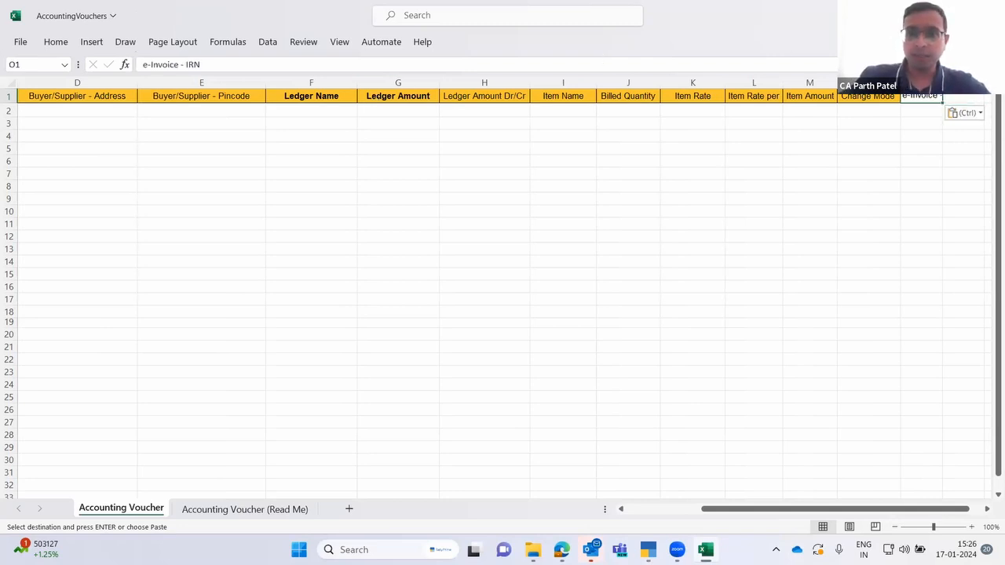
{"action": "double_click", "coordinate": [943, 82]}
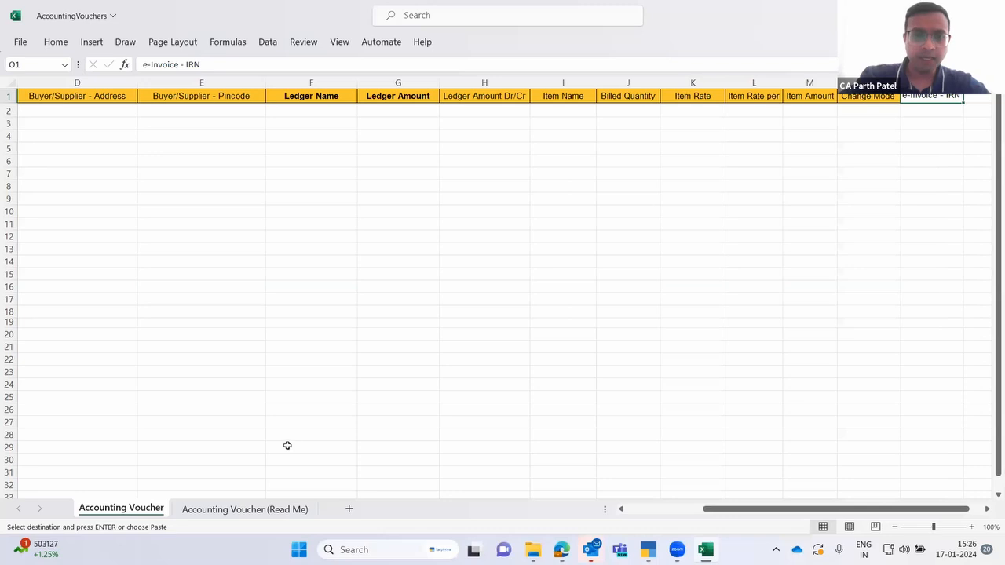
- Copy e-Way Bill No. from the Read Me sheet's e-Way Bill Details into cell P1 of the Accounting Voucher sheet
{"action": "left_click", "coordinate": [243, 508]}
{"action": "key", "text": "Down"}
{"action": "key", "text": "Down"}
{"action": "key", "text": "Down"}
{"action": "key", "text": "Down"}
{"action": "key", "text": "Down"}
{"action": "key", "text": "Down"}
{"action": "key", "text": "Down"}
{"action": "key", "text": "Down"}
{"action": "key", "text": "Down"}
{"action": "key", "text": "Down"}
{"action": "key", "text": "Down"}
{"action": "key", "text": "Down"}
{"action": "key", "text": "Down"}
{"action": "key", "text": "Down"}
{"action": "key", "text": "Down"}
{"action": "key", "text": "Up"}
{"action": "key", "text": "Up"}
{"action": "key", "text": "Up"}
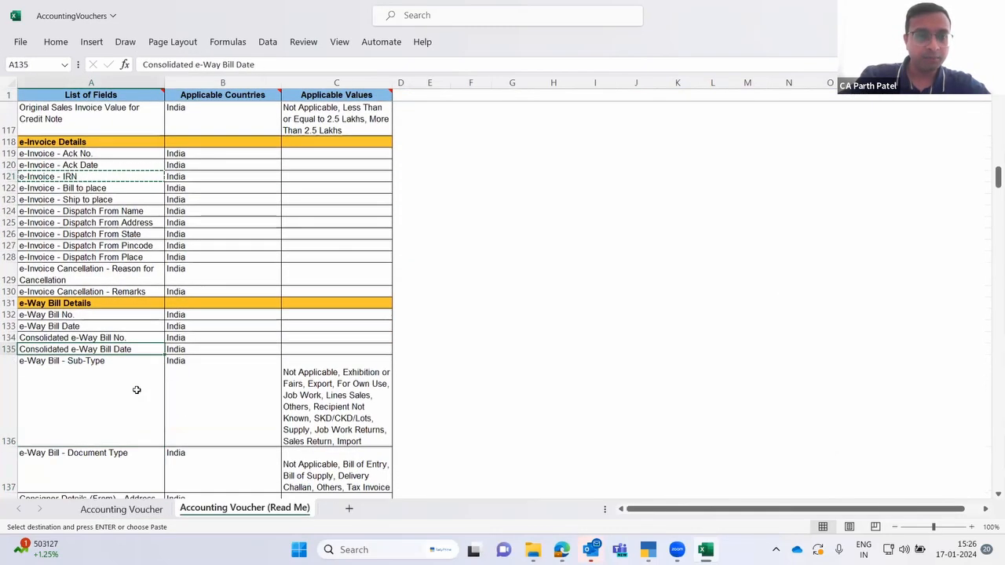
{"action": "key", "text": "Up"}
{"action": "key", "text": "ctrl+c"}
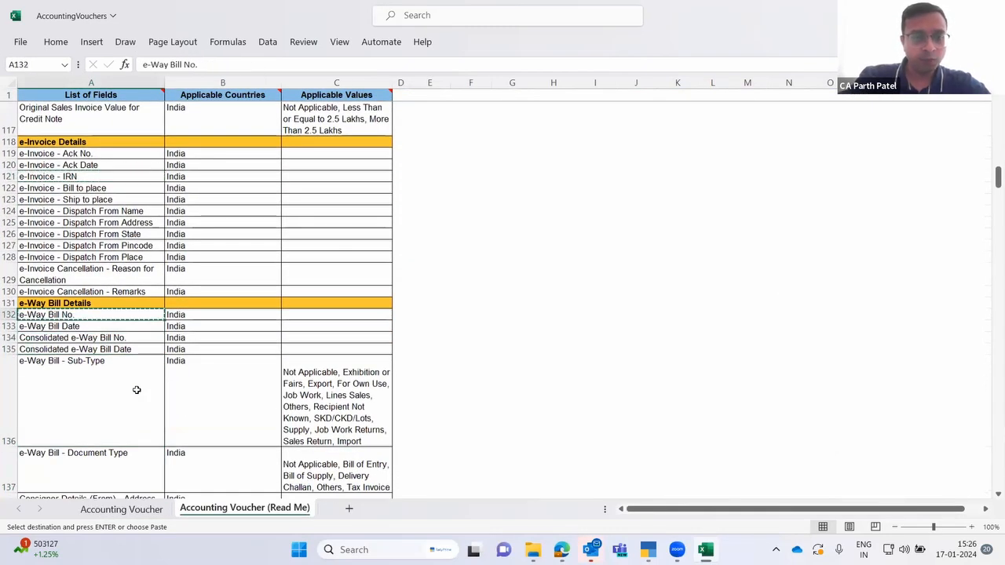
{"action": "left_click", "coordinate": [122, 509]}
{"action": "left_click", "coordinate": [789, 103]}
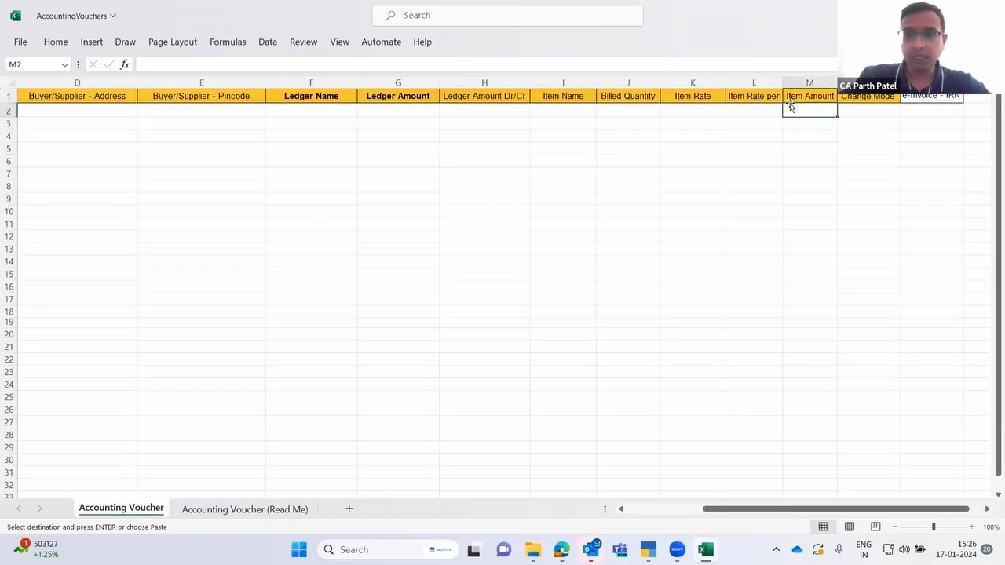
{"action": "key", "text": "Right"}
{"action": "key", "text": "Right"}
{"action": "key", "text": "Right"}
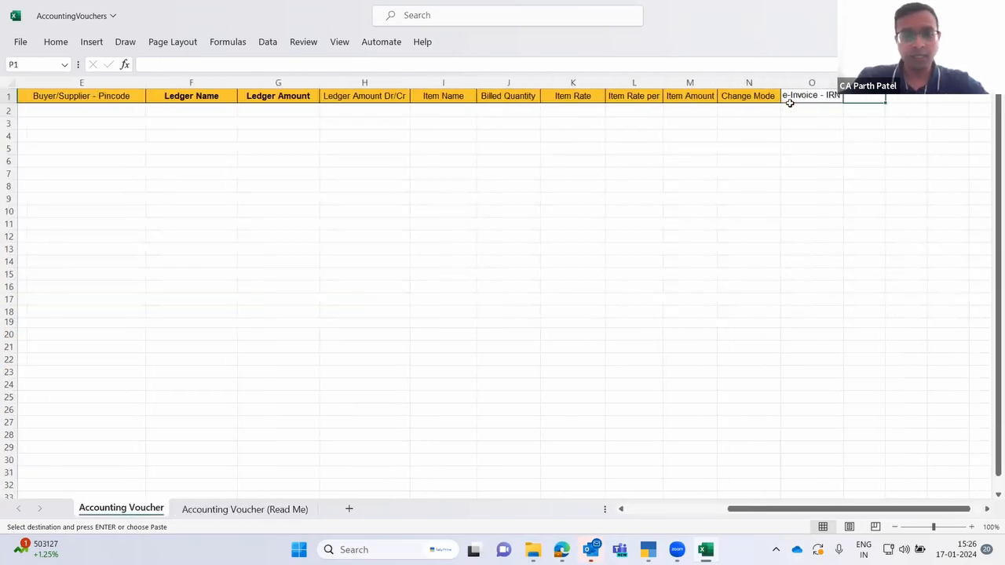
{"action": "key", "text": "ctrl+v"}
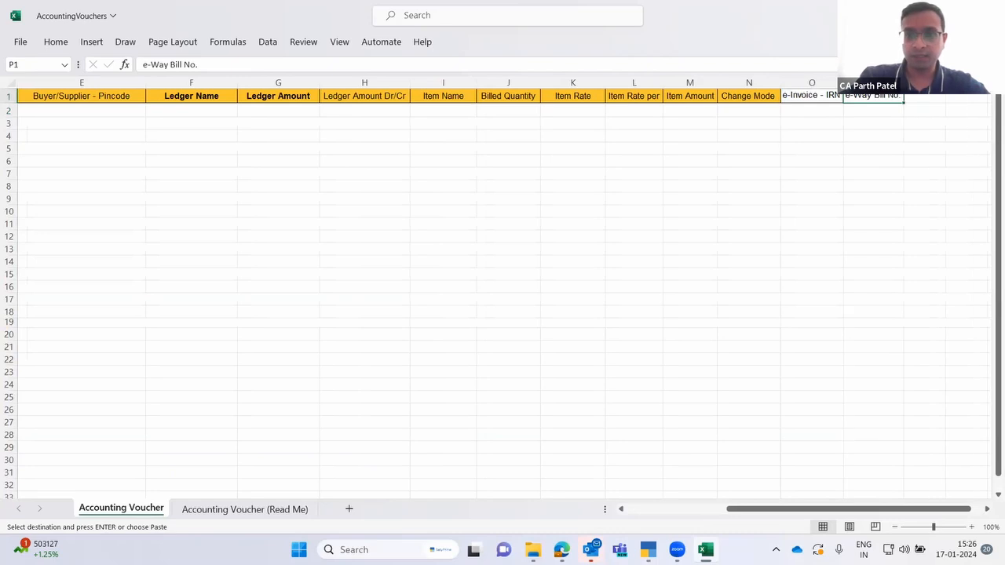
- Return to the Accounting Voucher (Read Me) sheet and close the AccountingVouchers workbook without saving the changes
{"action": "left_click", "coordinate": [228, 509]}
{"action": "left_click", "coordinate": [254, 280]}
{"action": "key", "text": "Escape"}
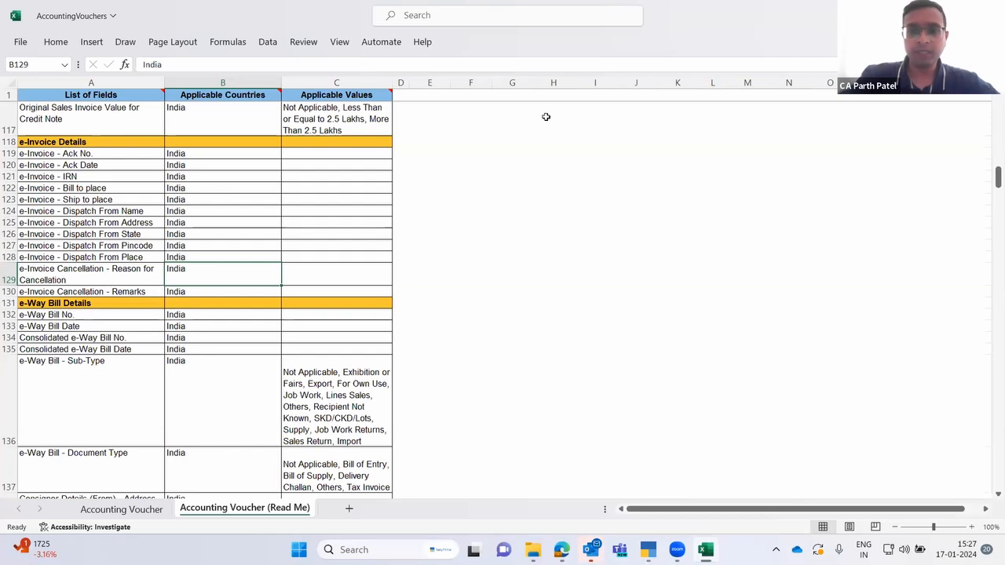
{"action": "left_click", "coordinate": [987, 16]}
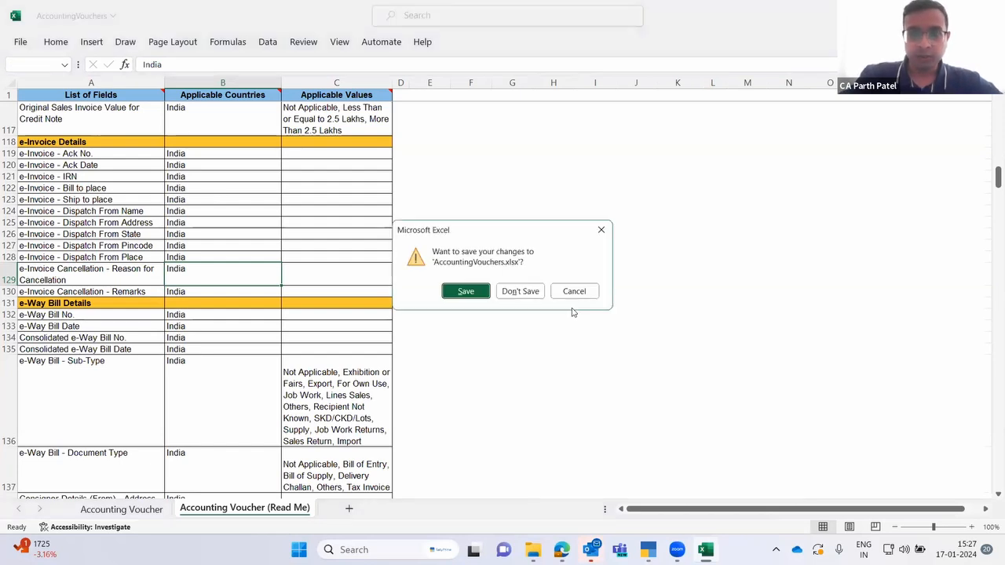
{"action": "left_click", "coordinate": [528, 297]}
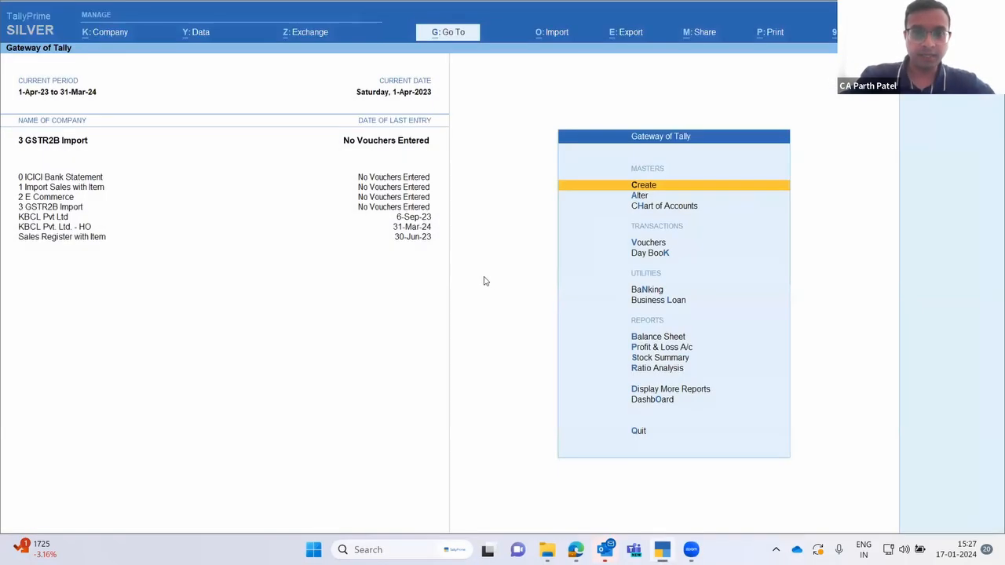
- Make 0 ICICI Bank Statement the active company in TallyPrime, and open the DetailedStatement workbook from the Excel Import Formats folder
{"action": "left_click", "coordinate": [63, 178]}
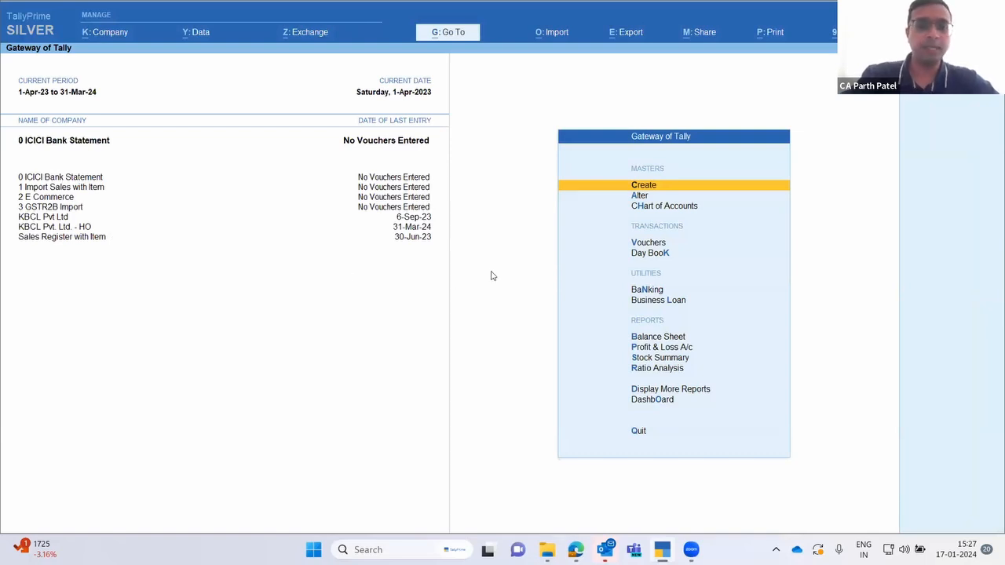
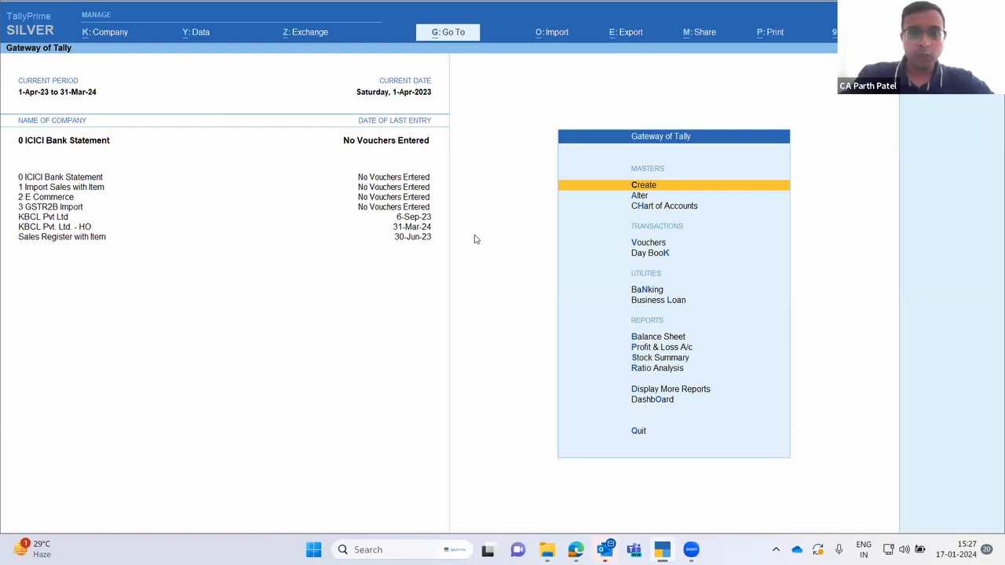
{"action": "mouse_move", "coordinate": [547, 550]}
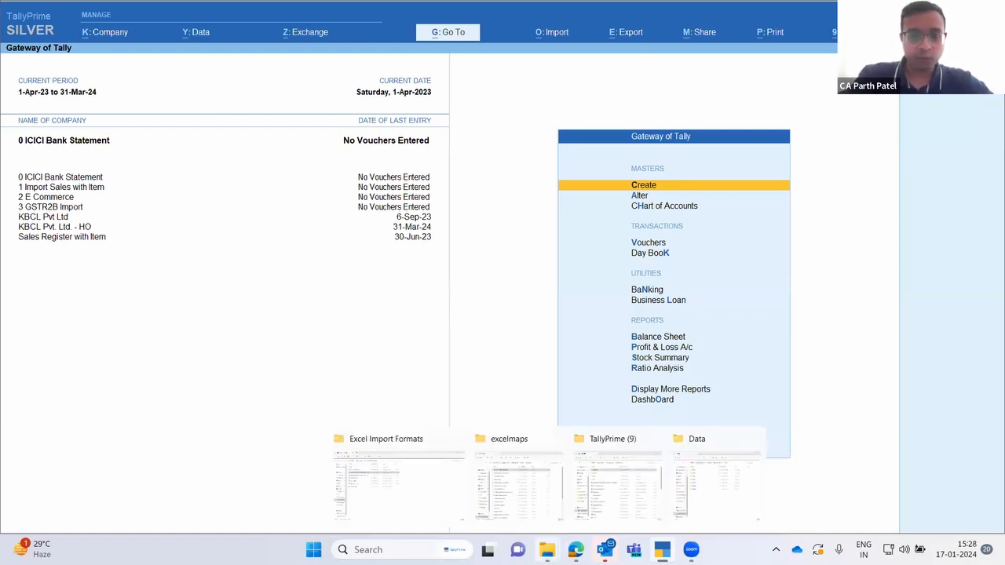
{"action": "left_click", "coordinate": [400, 483]}
{"action": "key", "text": "Down"}
{"action": "key", "text": "Up"}
{"action": "key", "text": "Down"}
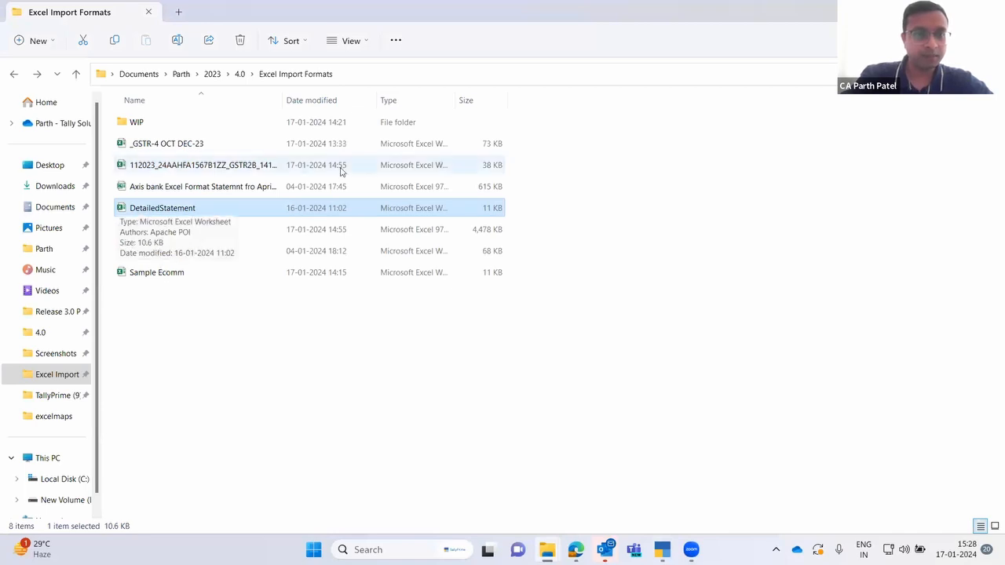
{"action": "key", "text": "Return"}
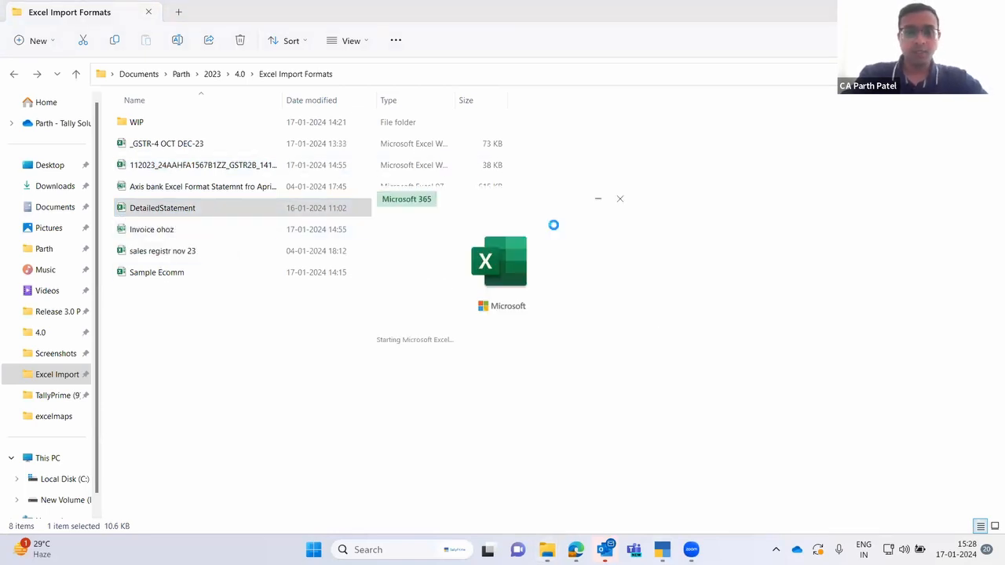
- Examine the account details at the start of the bank statement, from the Name row down to Advanced Search
{"action": "key", "text": "Left"}
{"action": "key", "text": "Left"}
{"action": "key", "text": "Left"}
{"action": "key", "text": "Left"}
{"action": "key", "text": "Left"}
{"action": "key", "text": "Left"}
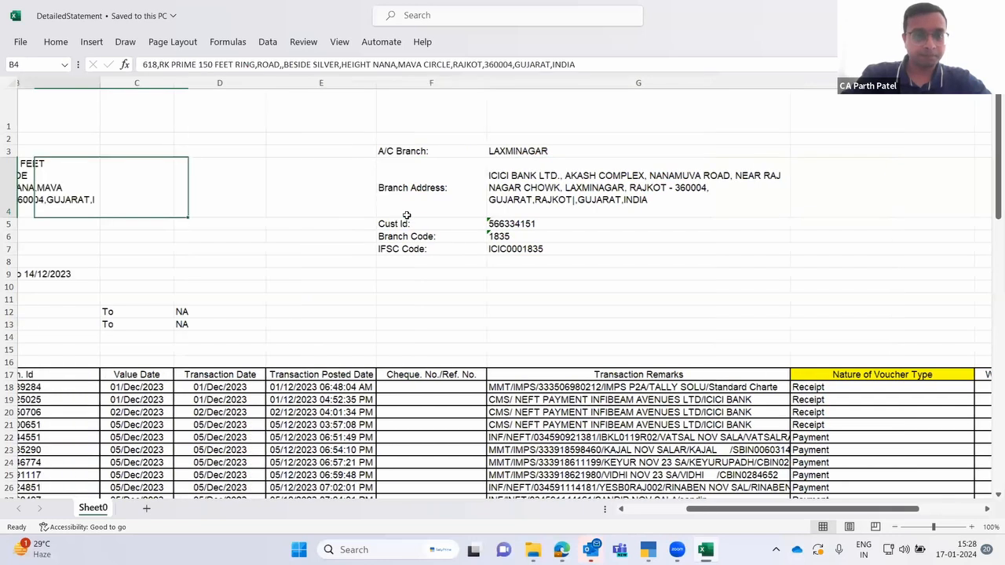
{"action": "key", "text": "Left"}
{"action": "key", "text": "Up"}
{"action": "key", "text": "Up"}
{"action": "key", "text": "Down"}
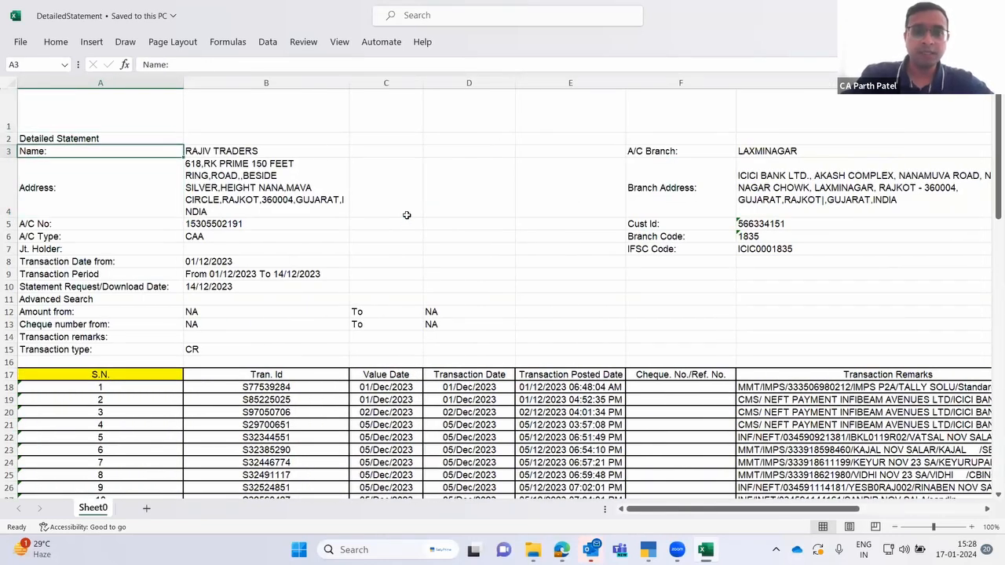
{"action": "key", "text": "Down"}
{"action": "key", "text": "Down"}
{"action": "key", "text": "Down"}
{"action": "key", "text": "Down"}
{"action": "key", "text": "Down"}
{"action": "key", "text": "Down"}
{"action": "key", "text": "Down"}
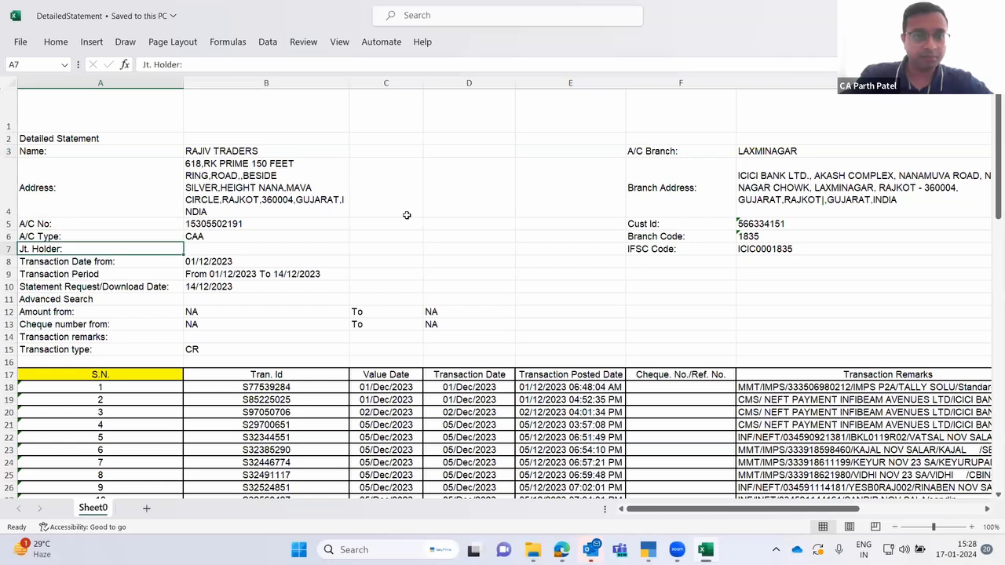
{"action": "key", "text": "Down"}
- Examine the bank branch details in the statement header, including the Branch Code and IFSC Code
{"action": "key", "text": "Right"}
{"action": "key", "text": "Right"}
{"action": "key", "text": "Right"}
{"action": "key", "text": "Right"}
{"action": "key", "text": "Right"}
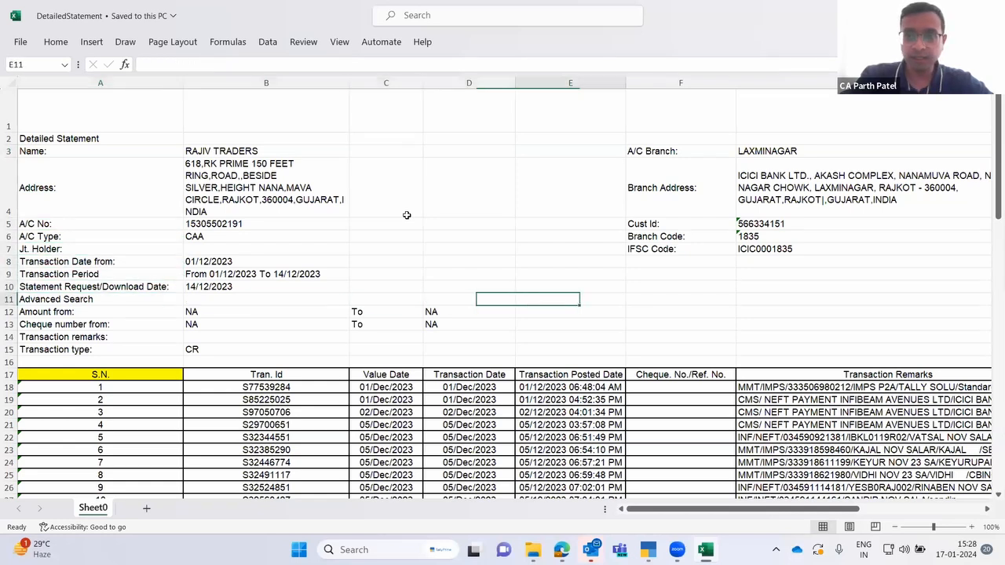
{"action": "key", "text": "Up"}
{"action": "key", "text": "Up"}
{"action": "key", "text": "Up"}
{"action": "key", "text": "Up"}
{"action": "key", "text": "Right"}
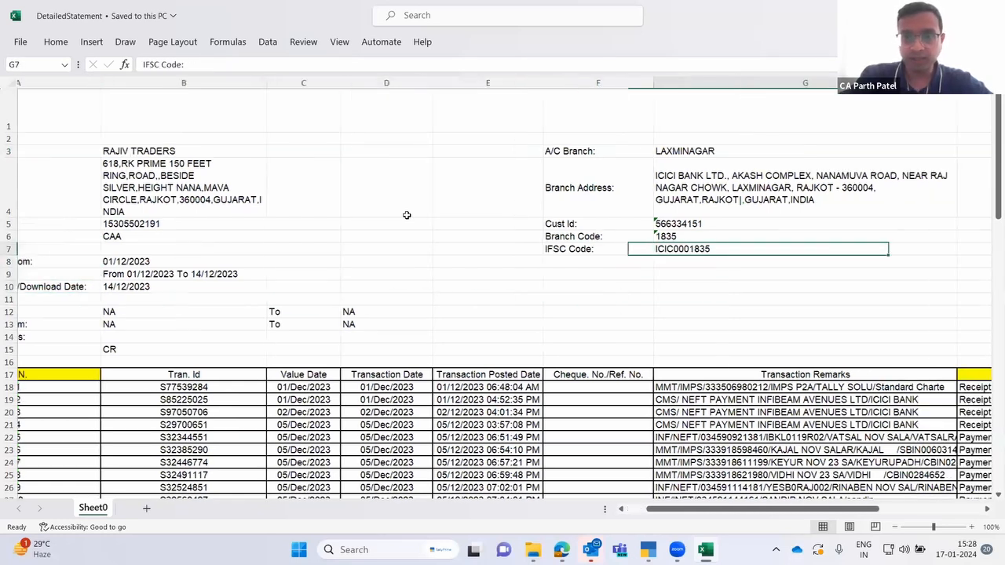
{"action": "key", "text": "Up"}
{"action": "key", "text": "Down"}
- Go down column A past the statement header and examine the transaction table's S.N. heading in row 17 and its first entries
{"action": "key", "text": "Home"}
{"action": "key", "text": "Down"}
{"action": "key", "text": "Down"}
{"action": "key", "text": "Down"}
{"action": "key", "text": "Down"}
{"action": "key", "text": "Down"}
{"action": "key", "text": "Down"}
{"action": "key", "text": "Down"}
{"action": "key", "text": "Down"}
{"action": "key", "text": "Down"}
{"action": "key", "text": "Down"}
{"action": "key", "text": "Down"}
{"action": "key", "text": "Down"}
{"action": "key", "text": "Down"}
{"action": "key", "text": "Down"}
{"action": "key", "text": "Down"}
{"action": "key", "text": "Down"}
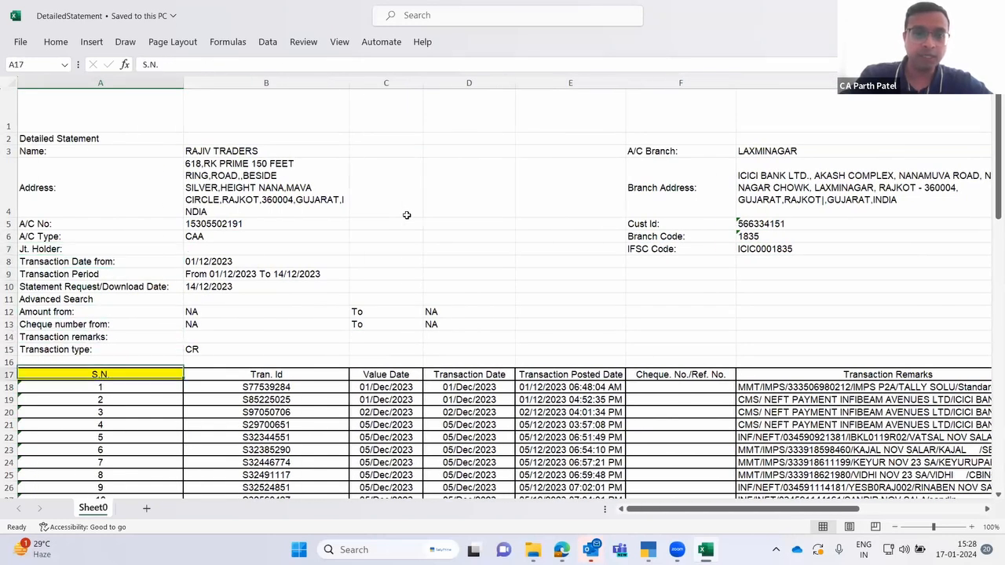
{"action": "key", "text": "Down"}
{"action": "key", "text": "Down"}
{"action": "key", "text": "Down"}
{"action": "key", "text": "Down"}
{"action": "key", "text": "Down"}
{"action": "key", "text": "Down"}
{"action": "key", "text": "Down"}
{"action": "key", "text": "Down"}
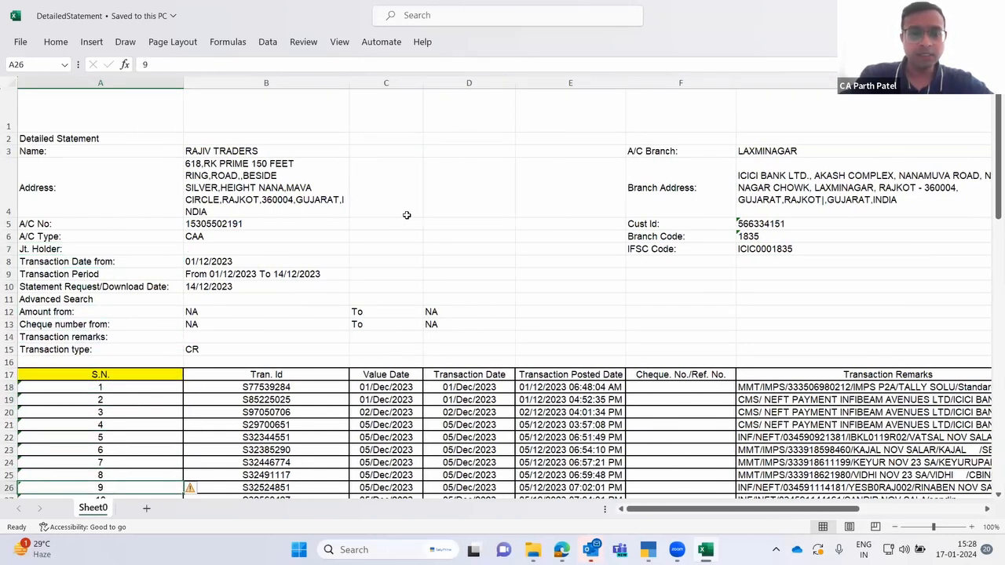
- Review the transaction columns across row 34, from Tran. Id through Transaction Remarks, voucher type and amounts, and return to the row's start
{"action": "key", "text": "Down"}
{"action": "key", "text": "Down"}
{"action": "key", "text": "Down"}
{"action": "key", "text": "Right"}
{"action": "key", "text": "Right"}
{"action": "key", "text": "Right"}
{"action": "key", "text": "Right"}
{"action": "key", "text": "Right"}
{"action": "key", "text": "Right"}
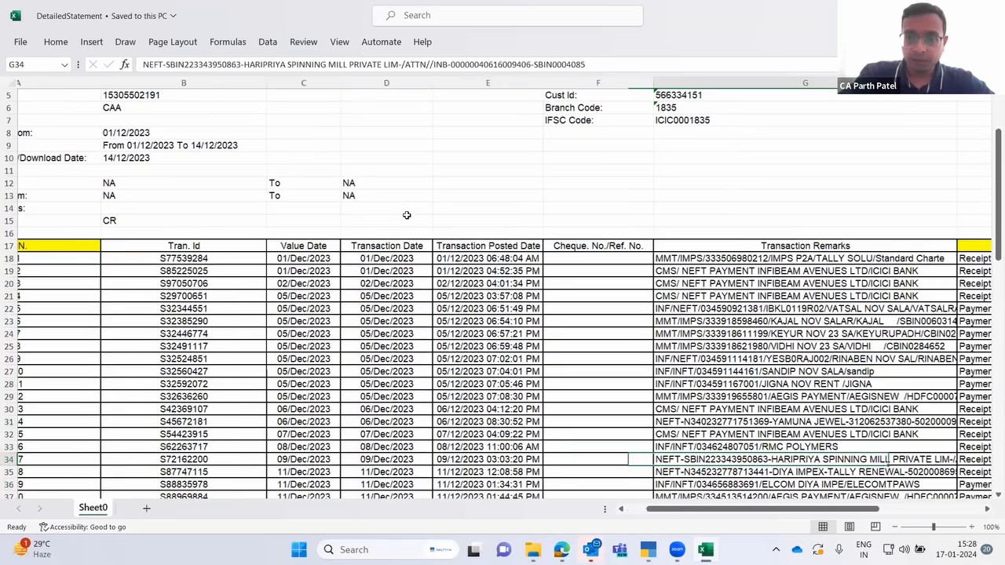
{"action": "key", "text": "Right"}
{"action": "key", "text": "Right"}
{"action": "key", "text": "Right"}
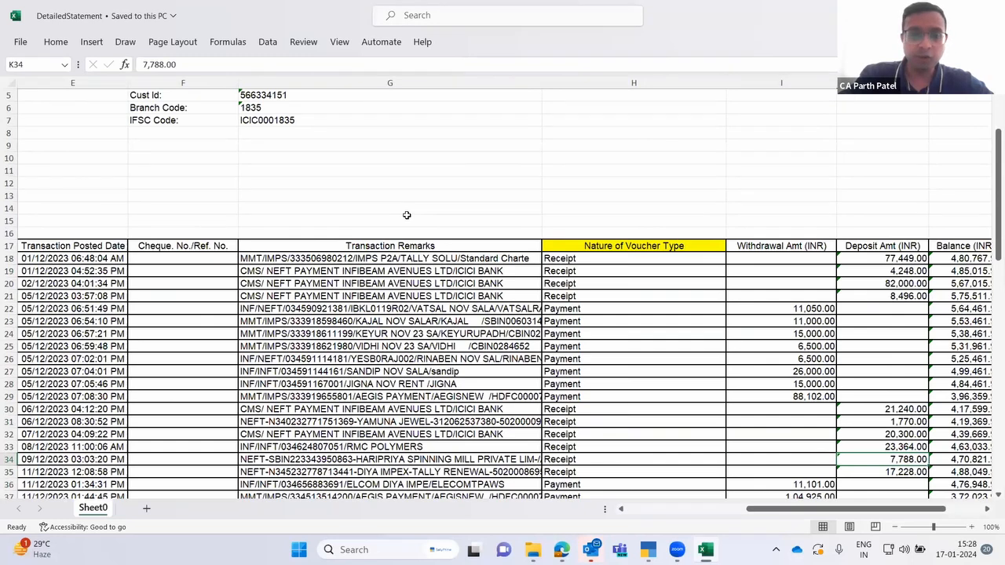
{"action": "key", "text": "Right"}
{"action": "key", "text": "Left"}
{"action": "key", "text": "Home"}
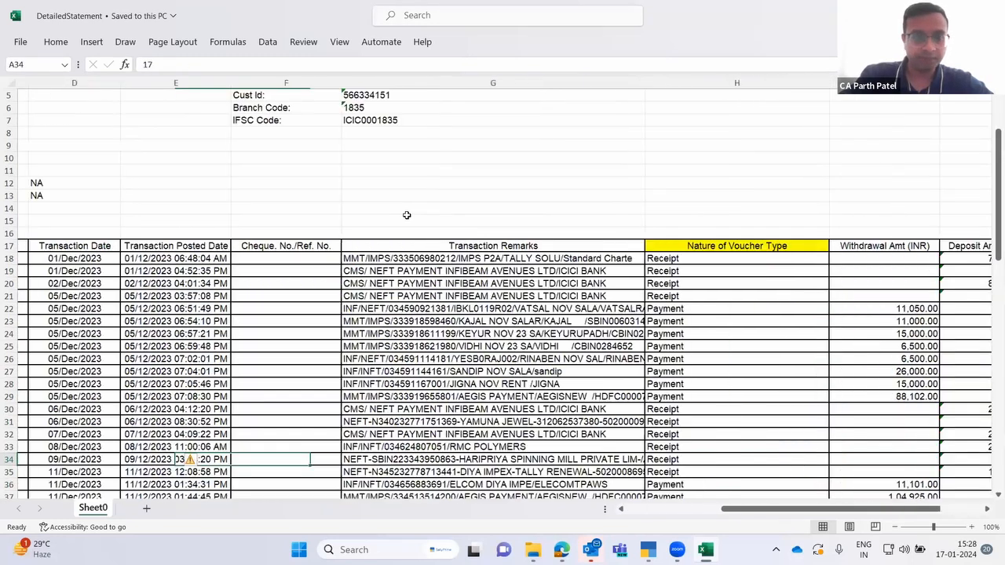
- Go down column A past the last transaction and examine the Page Total section and the statement legends
{"action": "key", "text": "Down"}
{"action": "key", "text": "Down"}
{"action": "key", "text": "Down"}
{"action": "key", "text": "Down"}
{"action": "key", "text": "Down"}
{"action": "key", "text": "Down"}
{"action": "key", "text": "Down"}
{"action": "key", "text": "Down"}
{"action": "key", "text": "Down"}
{"action": "key", "text": "Down"}
{"action": "key", "text": "Down"}
{"action": "key", "text": "Down"}
{"action": "key", "text": "Down"}
{"action": "key", "text": "Down"}
{"action": "key", "text": "Down"}
{"action": "key", "text": "Down"}
{"action": "key", "text": "Down"}
{"action": "key", "text": "Down"}
{"action": "key", "text": "Down"}
{"action": "key", "text": "Down"}
{"action": "key", "text": "Down"}
{"action": "key", "text": "Down"}
{"action": "key", "text": "Down"}
{"action": "key", "text": "Down"}
{"action": "key", "text": "Down"}
{"action": "key", "text": "Down"}
{"action": "key", "text": "Down"}
{"action": "key", "text": "Down"}
{"action": "key", "text": "Down"}
{"action": "key", "text": "Down"}
{"action": "key", "text": "Down"}
{"action": "key", "text": "Down"}
{"action": "key", "text": "Down"}
{"action": "key", "text": "Down"}
{"action": "key", "text": "Down"}
{"action": "key", "text": "Down"}
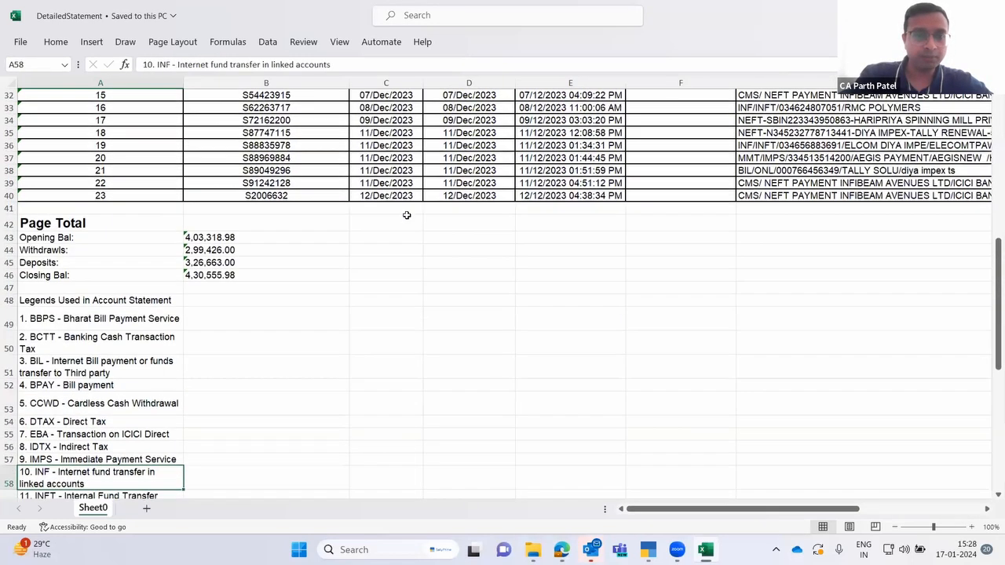
- Return to the S.N. heading and select the whole transaction table, from row 17 to row 40 and across to the Balance column
{"action": "key", "text": "ctrl+Up"}
{"action": "key", "text": "ctrl+Up"}
{"action": "key", "text": "ctrl+Up"}
{"action": "key", "text": "ctrl+Up"}
{"action": "key", "text": "ctrl+Up"}
{"action": "key", "text": "ctrl+Up"}
{"action": "key", "text": "ctrl+Up"}
{"action": "key", "text": "ctrl+Up"}
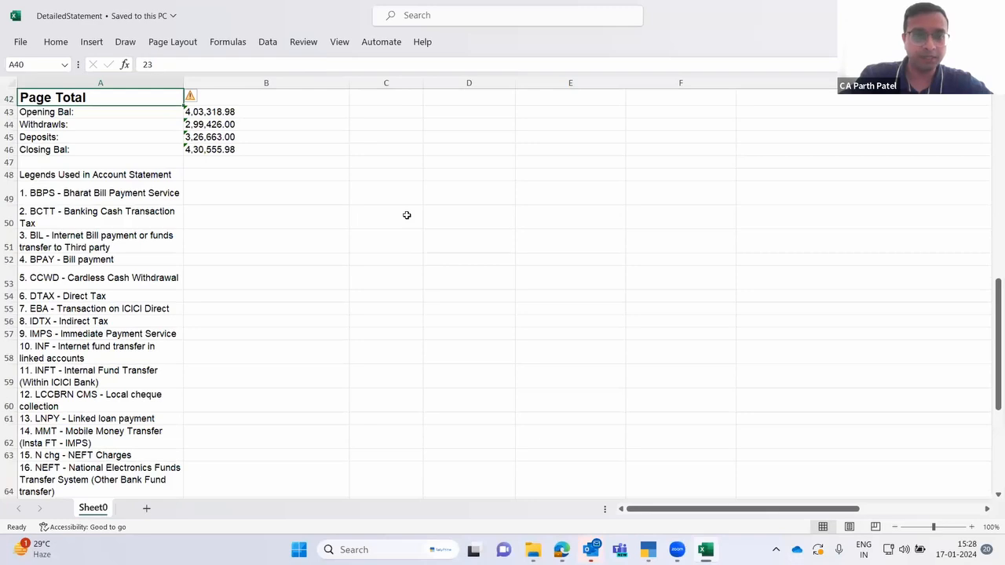
{"action": "key", "text": "Down"}
{"action": "key", "text": "Down"}
{"action": "key", "text": "Down"}
{"action": "key", "text": "Down"}
{"action": "key", "text": "Down"}
{"action": "key", "text": "Down"}
{"action": "key", "text": "Down"}
{"action": "key", "text": "Down"}
{"action": "key", "text": "Down"}
{"action": "key", "text": "Down"}
{"action": "key", "text": "Down"}
{"action": "key", "text": "Down"}
{"action": "key", "text": "Down"}
{"action": "key", "text": "Down"}
{"action": "key", "text": "Down"}
{"action": "key", "text": "Down"}
{"action": "key", "text": "ctrl+shift+Down"}
{"action": "scroll", "coordinate": [406, 215], "scroll_direction": "down", "scroll_amount": 2}
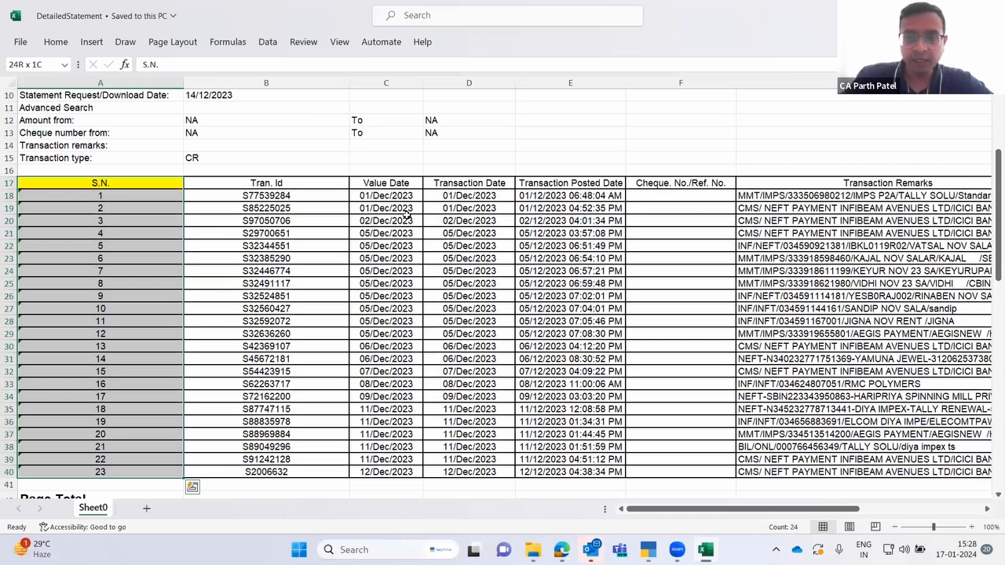
{"action": "key", "text": "ctrl+shift+Right"}
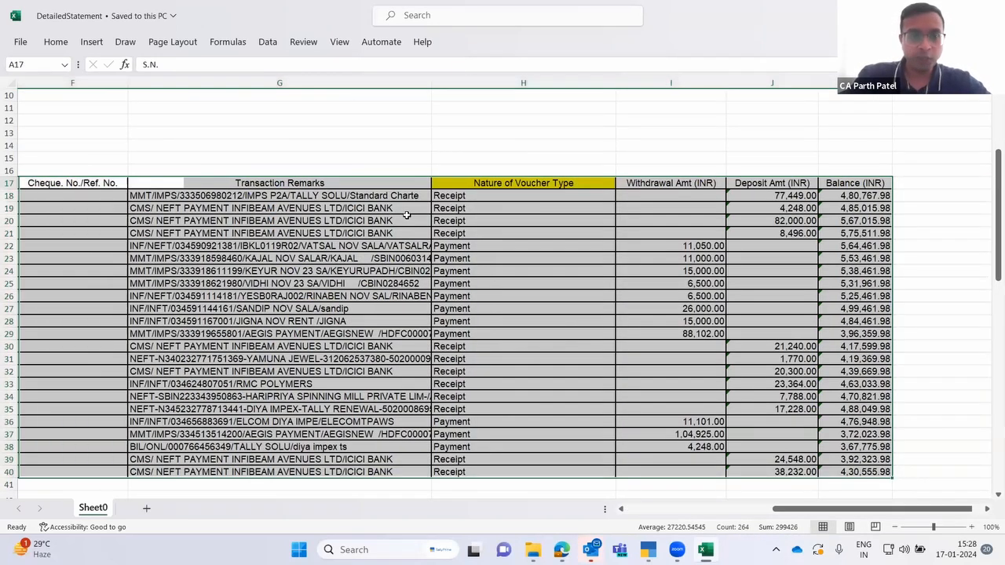
- Examine the rows just above the S.N. heading and select the whole of column A
{"action": "key", "text": "Left"}
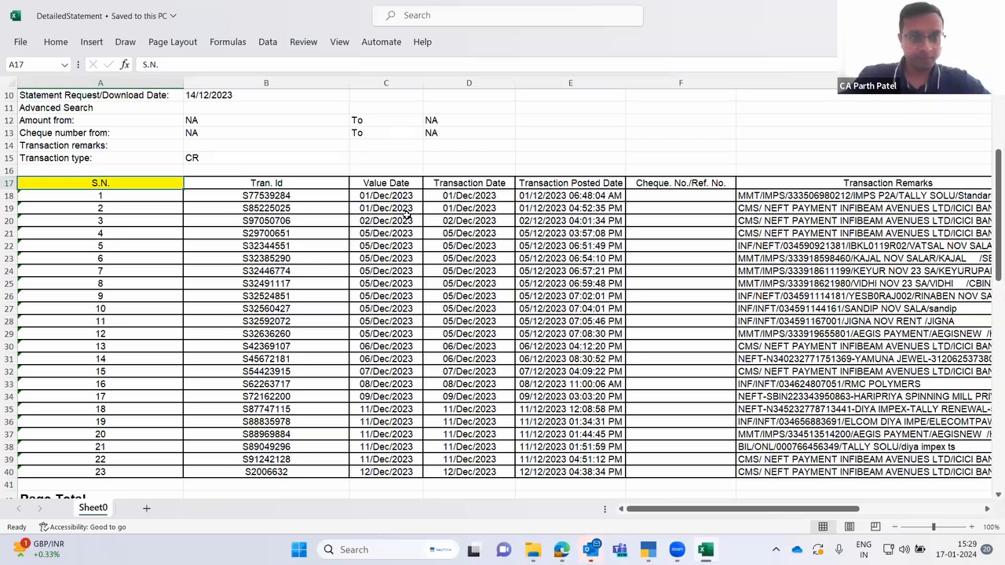
{"action": "key", "text": "Up"}
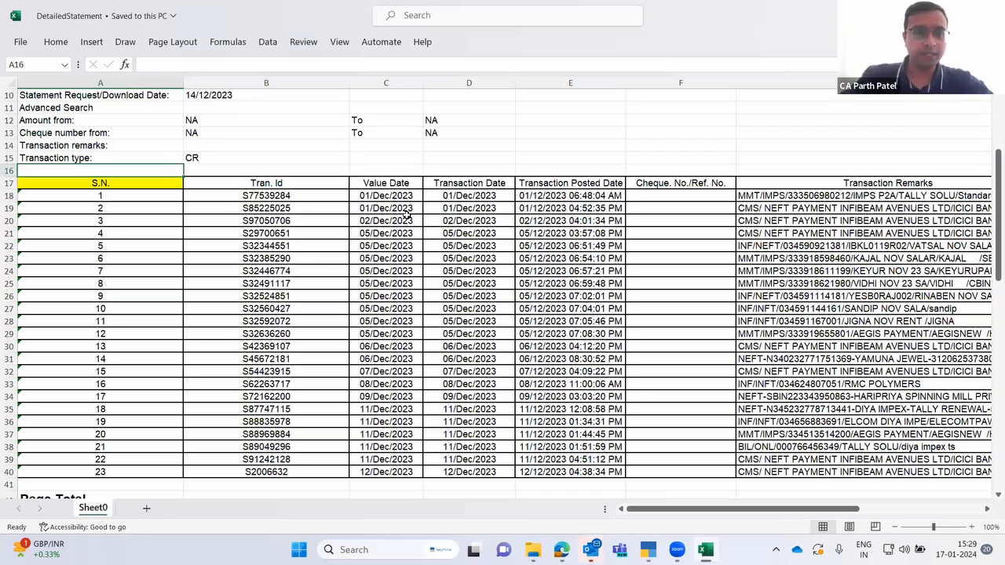
{"action": "key", "text": "Up"}
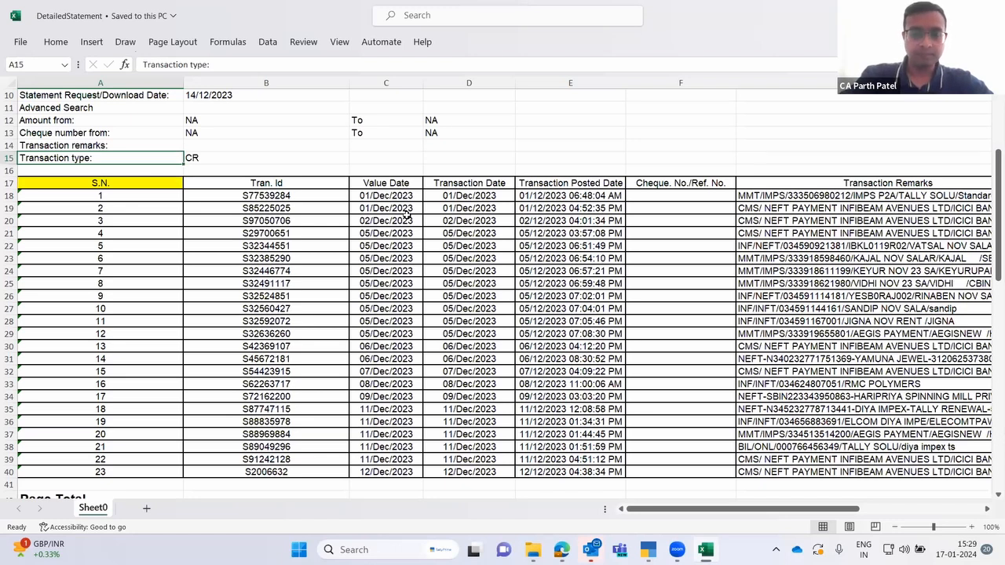
{"action": "left_click", "coordinate": [124, 82]}
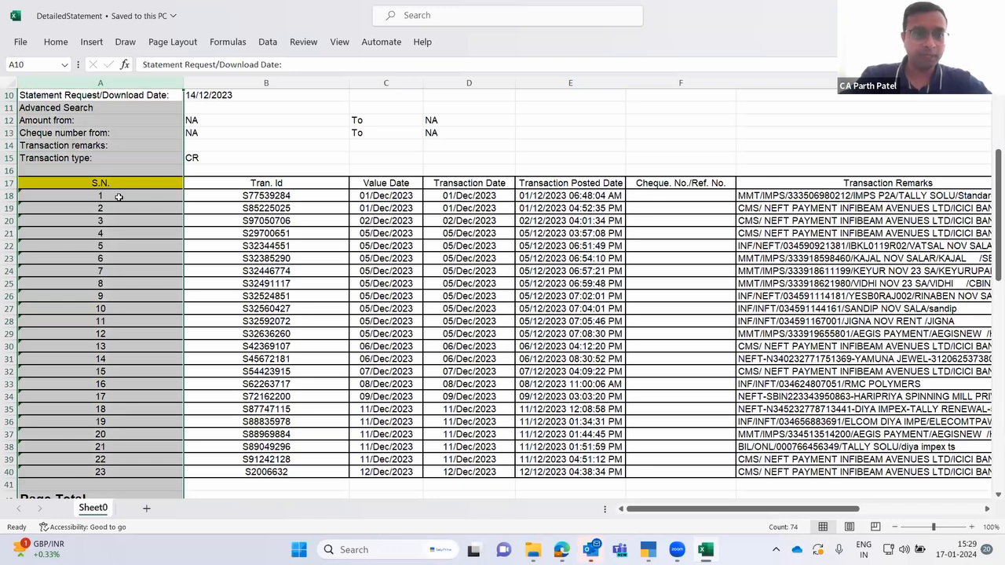
- Go down to the first entry below the S.N. heading and select the serial numbers in A18 to A40
{"action": "key", "text": "Down"}
{"action": "key", "text": "Down"}
{"action": "key", "text": "Down"}
{"action": "key", "text": "Down"}
{"action": "key", "text": "Down"}
{"action": "key", "text": "Down"}
{"action": "key", "text": "Down"}
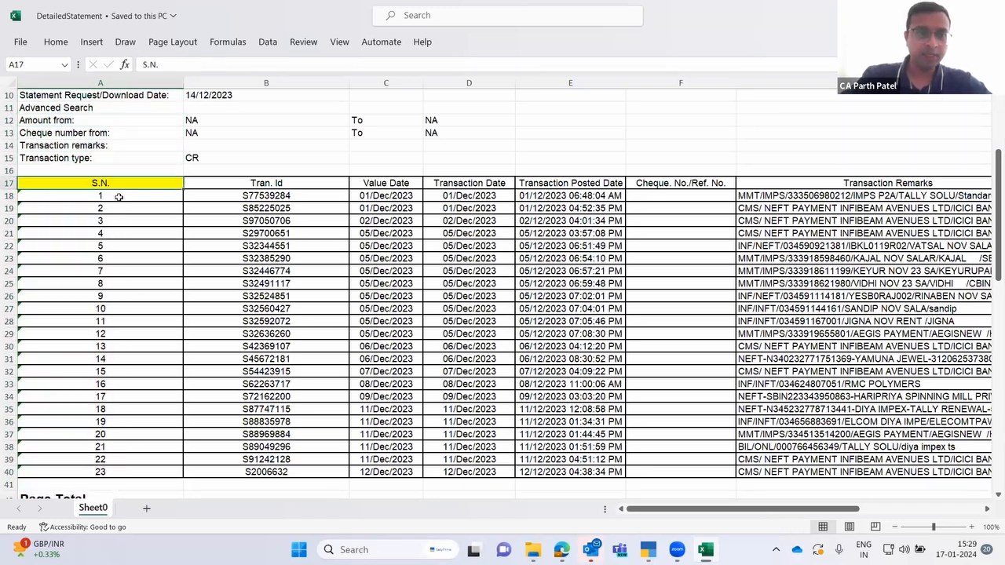
{"action": "key", "text": "Down"}
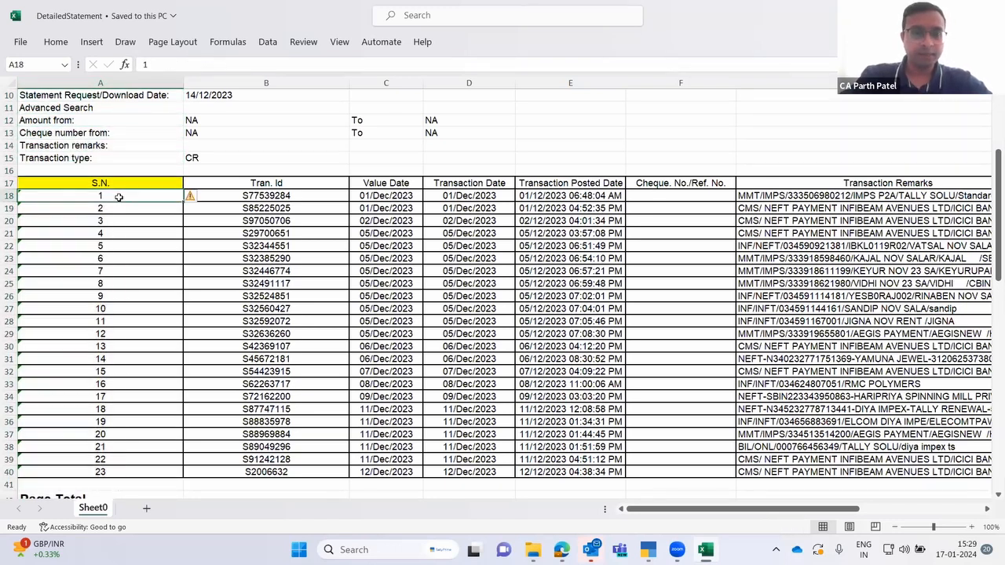
{"action": "key", "text": "ctrl+shift+Down"}
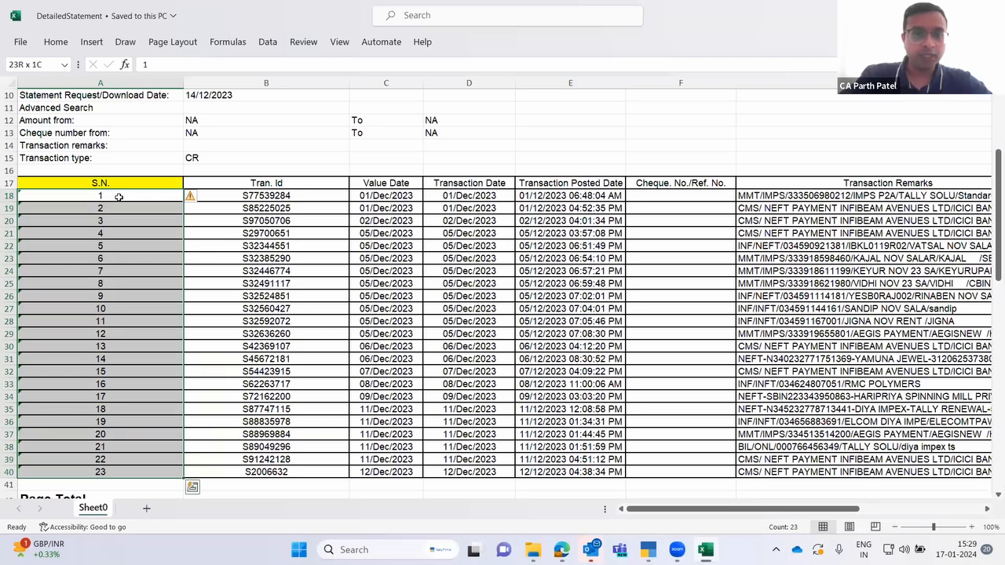
- Review the column headings across row 17, from Transaction Posted Date and Transaction Remarks to Nature of Voucher Type and the amount columns
{"action": "key", "text": "Up"}
{"action": "key", "text": "Right"}
{"action": "key", "text": "Right"}
{"action": "key", "text": "Right"}
{"action": "key", "text": "Right"}
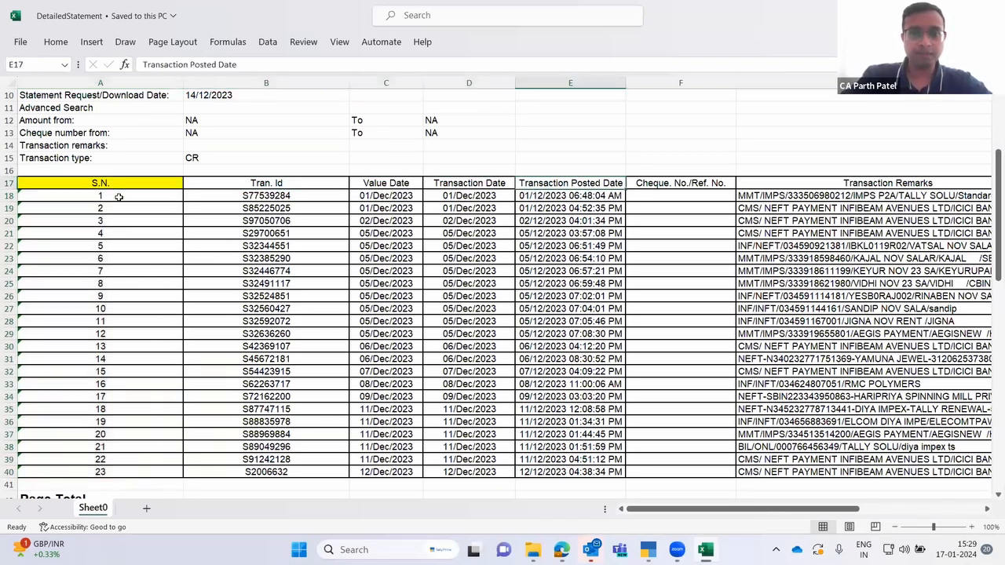
{"action": "key", "text": "Right"}
{"action": "key", "text": "Right"}
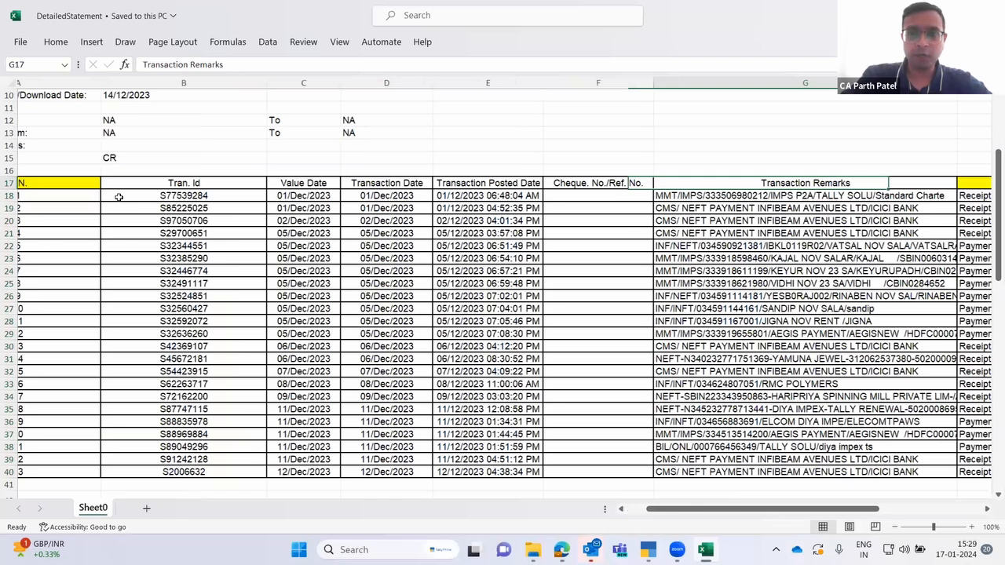
{"action": "key", "text": "Right"}
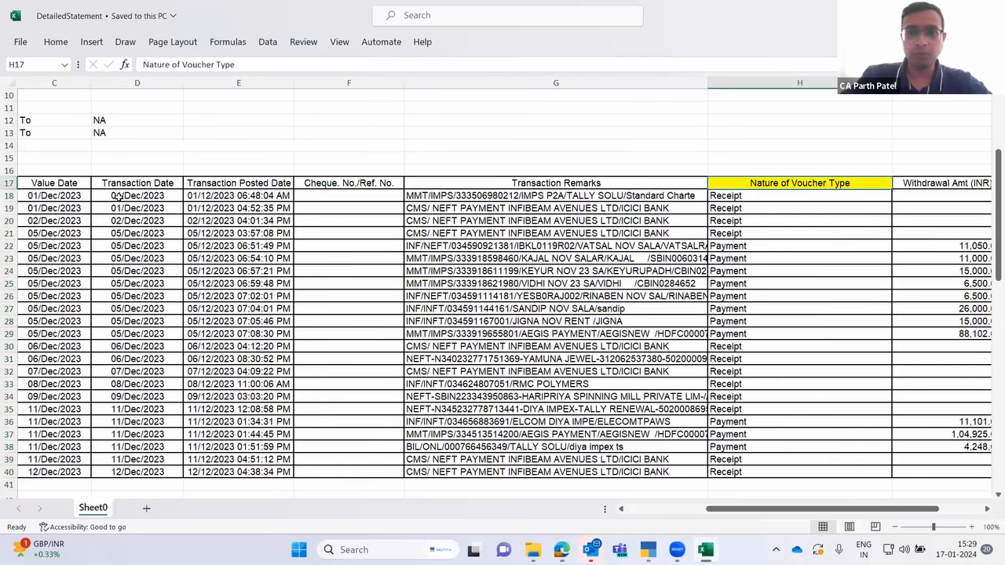
{"action": "key", "text": "Right"}
{"action": "key", "text": "Right"}
{"action": "key", "text": "Left"}
{"action": "key", "text": "Left"}
{"action": "key", "text": "Right"}
{"action": "key", "text": "Right"}
{"action": "key", "text": "Left"}
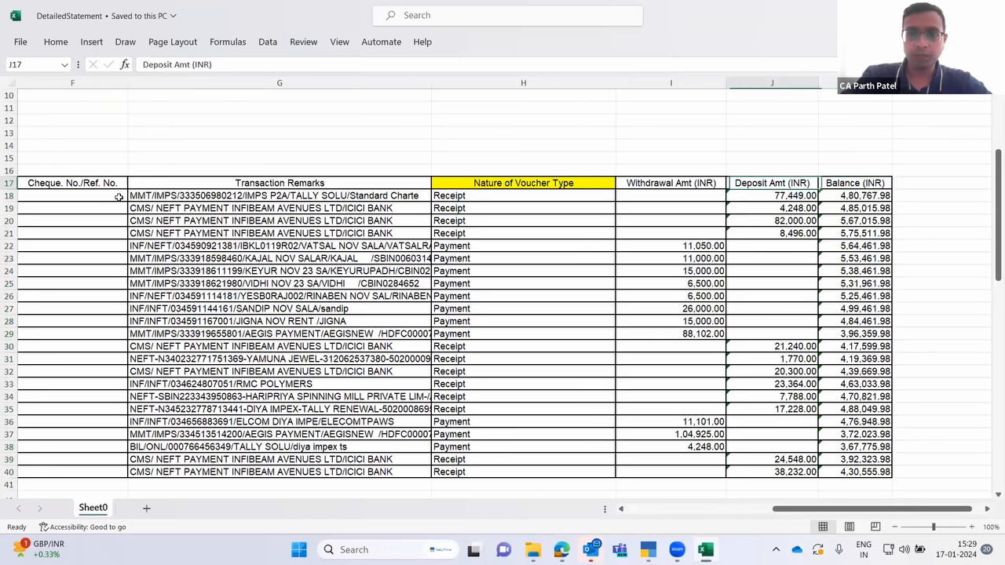
- Examine the Receipt and Payment entries under Nature of Voucher Type, and return to the start of row 23
{"action": "key", "text": "Left"}
{"action": "key", "text": "Down"}
{"action": "key", "text": "Left"}
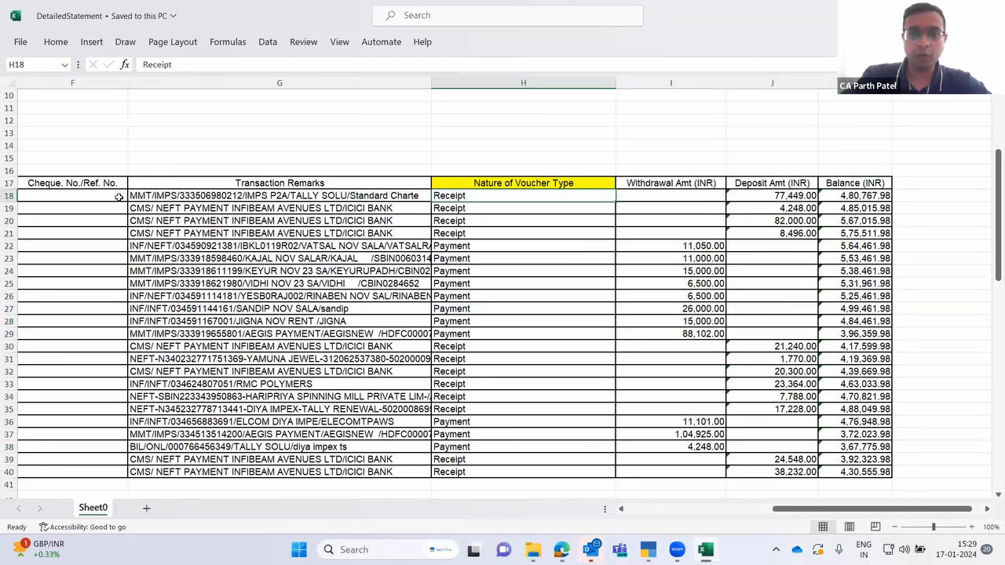
{"action": "key", "text": "Down"}
{"action": "key", "text": "Down"}
{"action": "key", "text": "Down"}
{"action": "key", "text": "Up"}
{"action": "key", "text": "Up"}
{"action": "key", "text": "Up"}
{"action": "key", "text": "Up"}
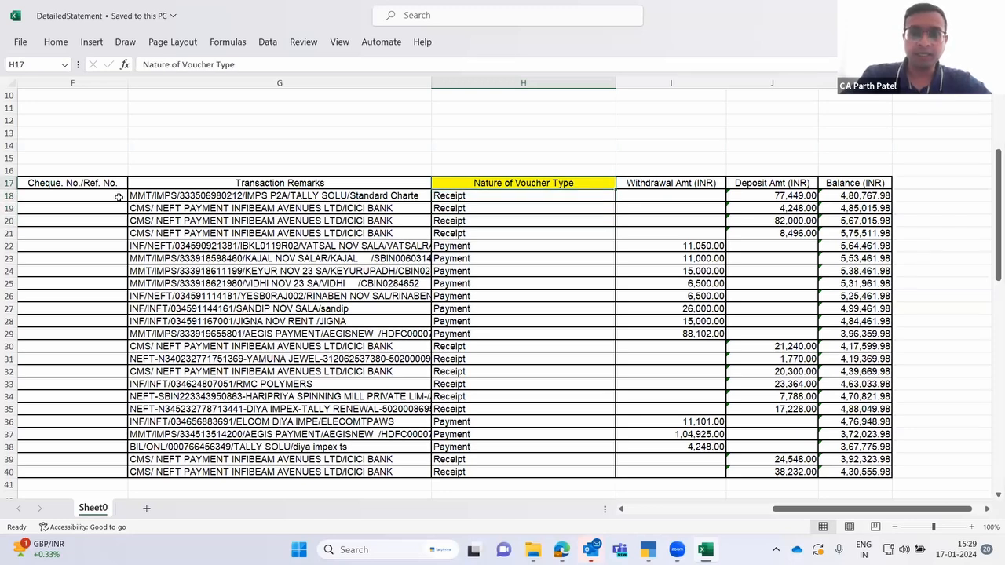
{"action": "key", "text": "Down"}
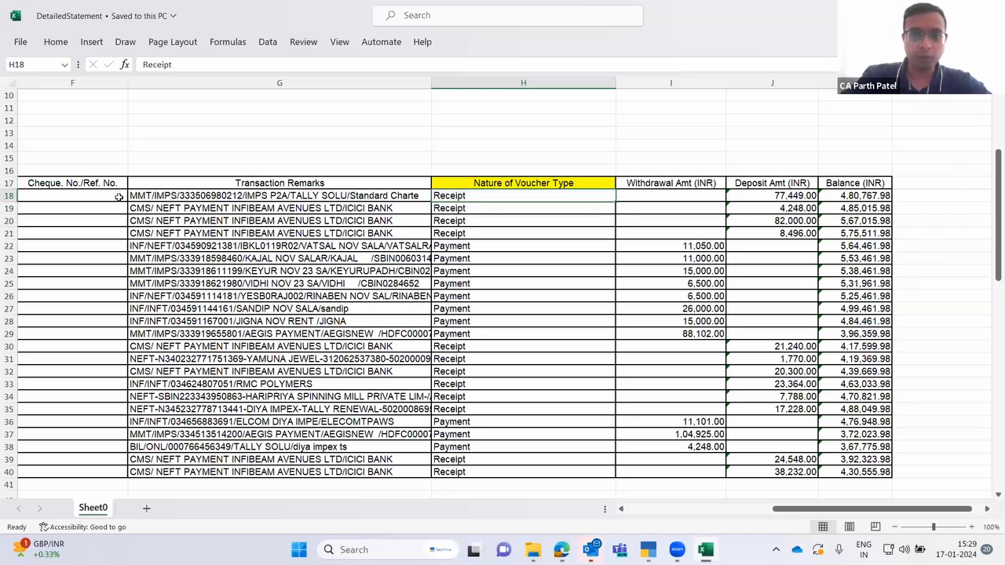
{"action": "key", "text": "Down"}
{"action": "key", "text": "Down"}
{"action": "key", "text": "Down"}
{"action": "key", "text": "Down"}
{"action": "key", "text": "Down"}
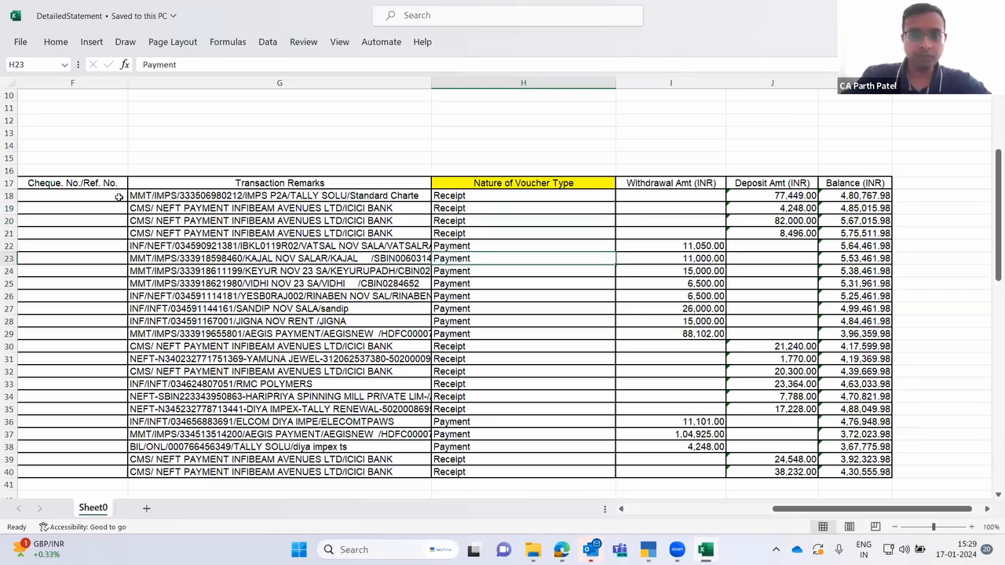
{"action": "key", "text": "Home"}
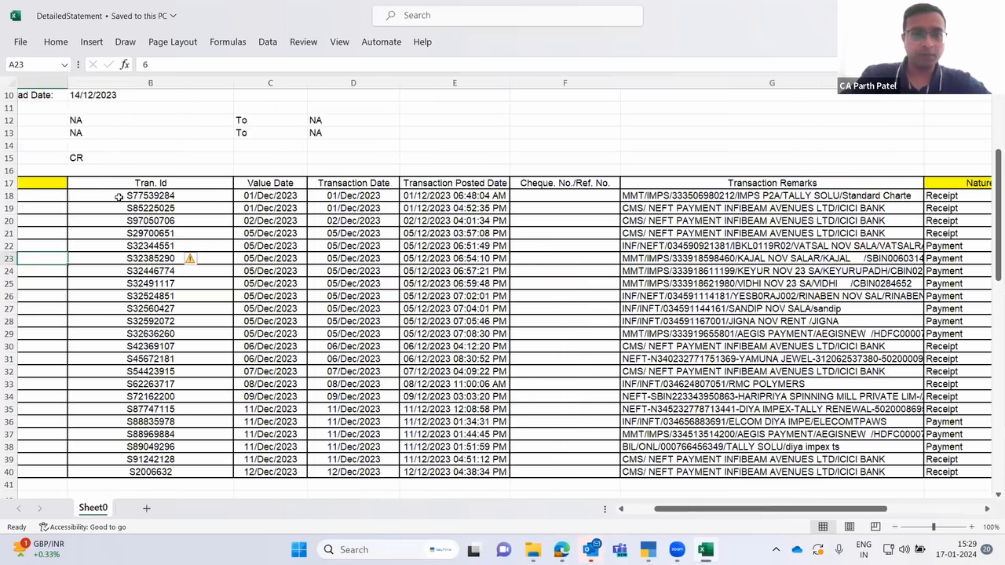
{"action": "key", "text": "Right"}
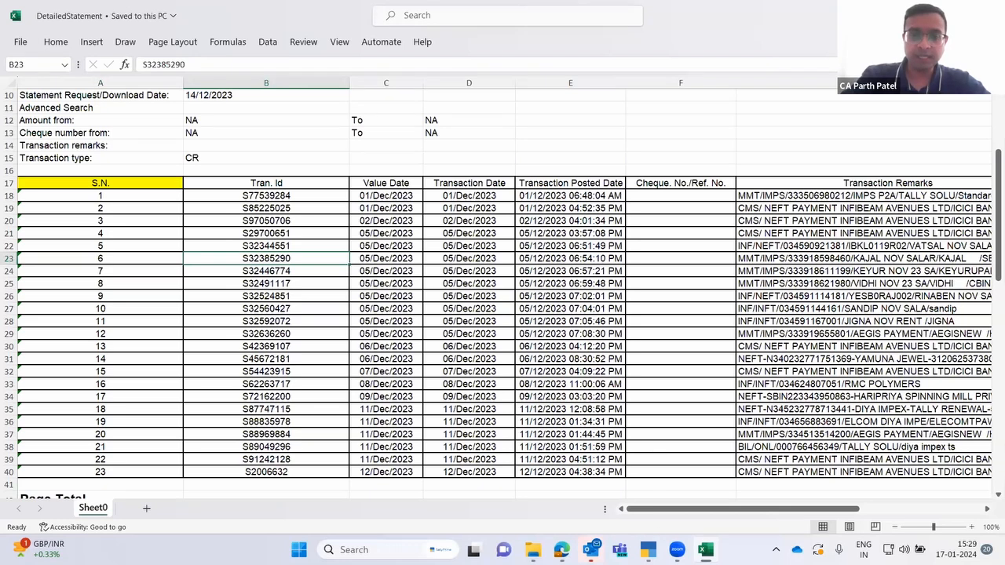
- Switch to TallyPrime, look at the existing ledgers of the 0 ICICI Bank Statement company through Alter Master, and return to the Gateway
{"action": "mouse_move", "coordinate": [648, 550]}
{"action": "left_click", "coordinate": [645, 478]}
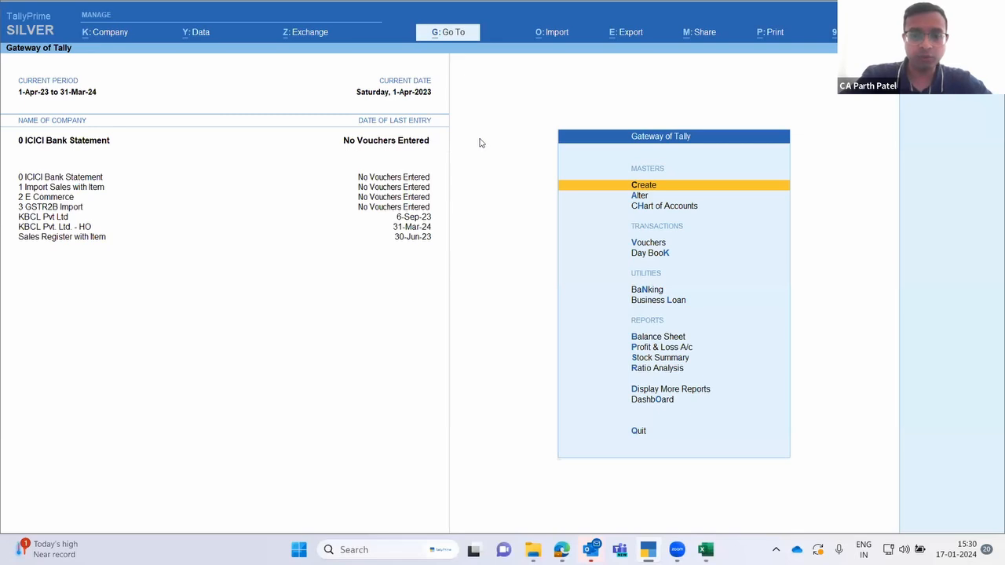
{"action": "key", "text": "alt+g"}
{"action": "key", "text": "Up"}
{"action": "key", "text": "Up"}
{"action": "key", "text": "Up"}
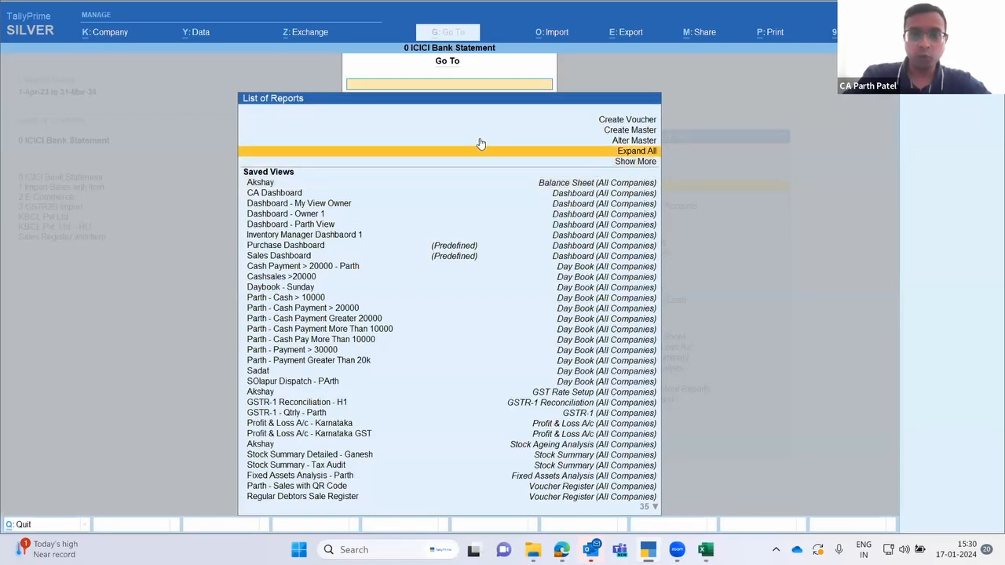
{"action": "key", "text": "Up"}
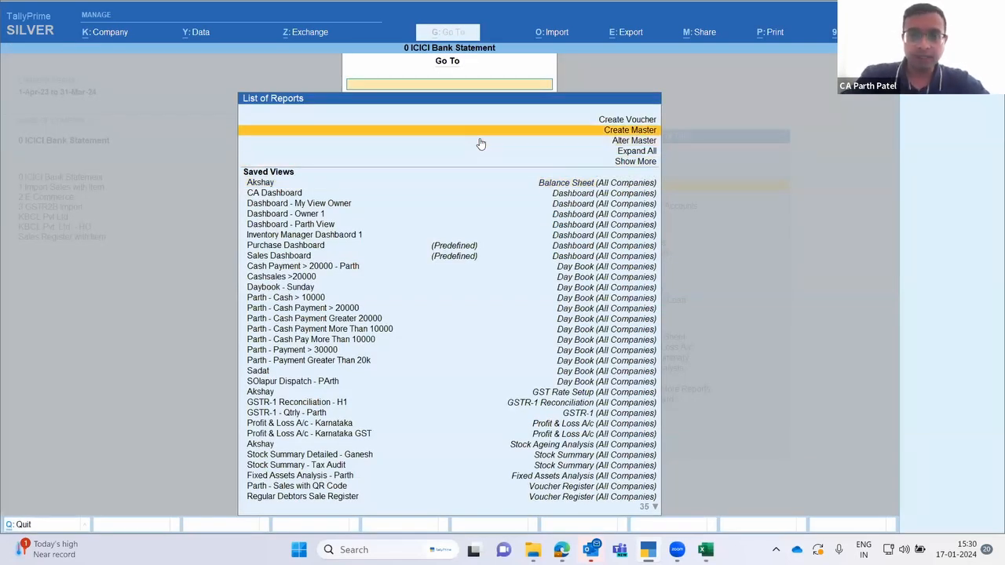
{"action": "key", "text": "Down"}
{"action": "key", "text": "Return"}
{"action": "key", "text": "Down"}
{"action": "key", "text": "Return"}
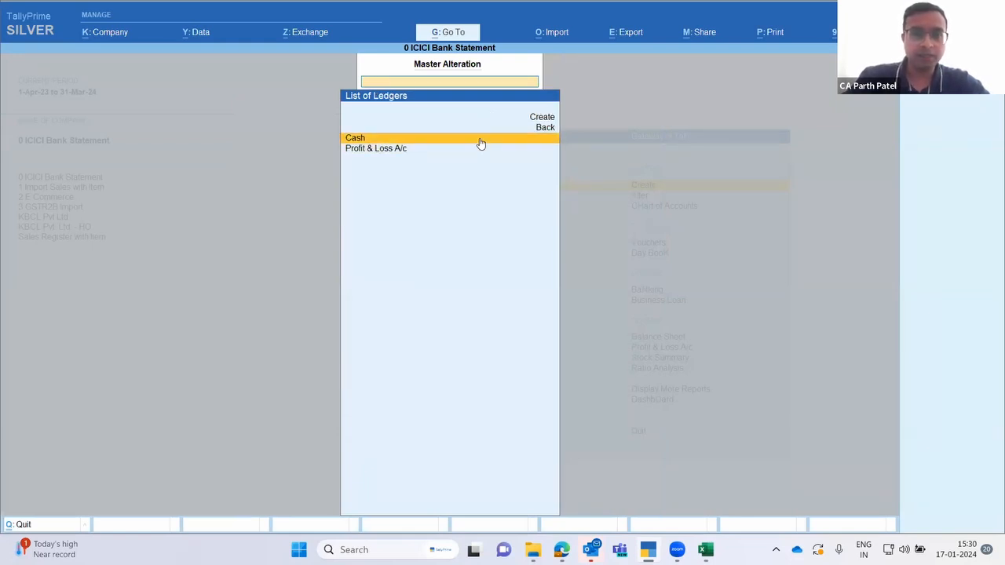
{"action": "key", "text": "Down"}
{"action": "key", "text": "Up"}
{"action": "key", "text": "Down"}
{"action": "key", "text": "Up"}
{"action": "key", "text": "Down"}
{"action": "key", "text": "Escape"}
{"action": "key", "text": "Escape"}
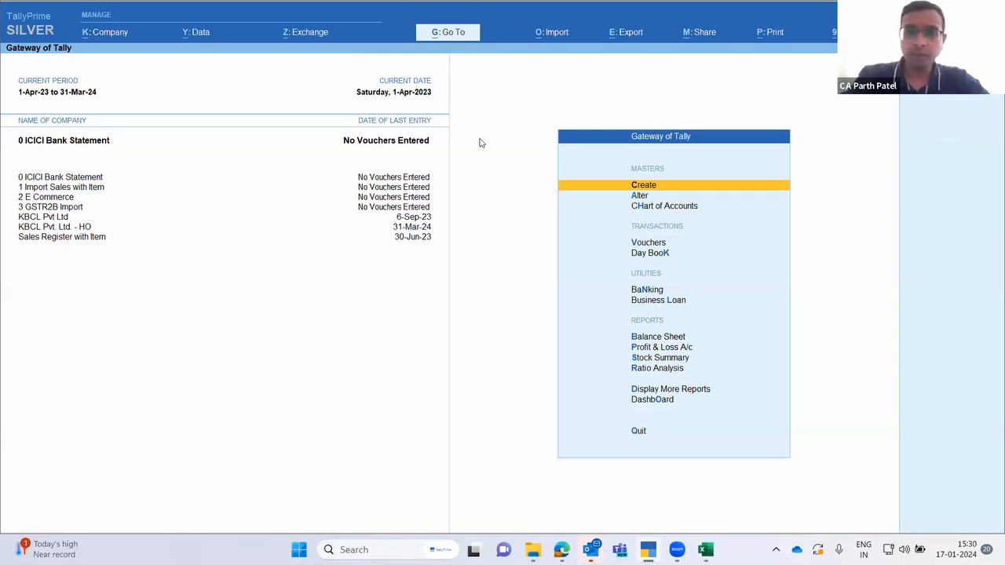
- Start creating a mapping template for importing transactions from Excel
{"action": "key", "text": "alt+o"}
{"action": "key", "text": "Down"}
{"action": "key", "text": "Down"}
{"action": "key", "text": "Down"}
{"action": "key", "text": "Down"}
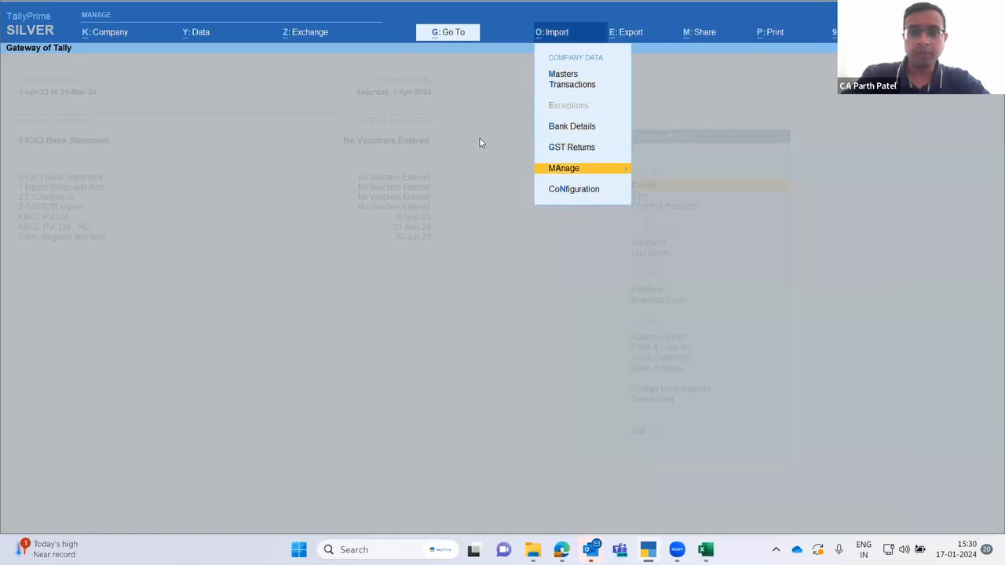
{"action": "key", "text": "Return"}
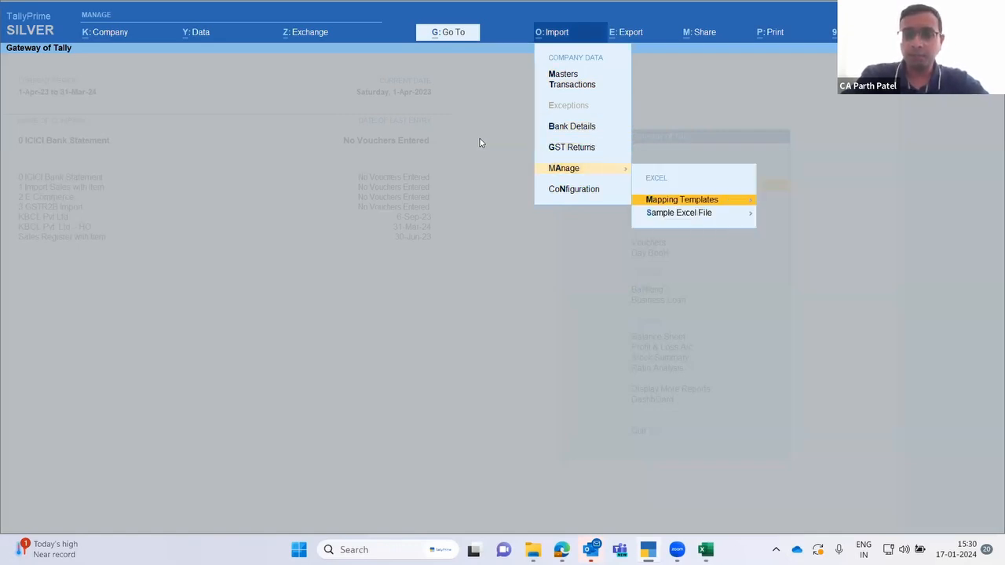
{"action": "key", "text": "Return"}
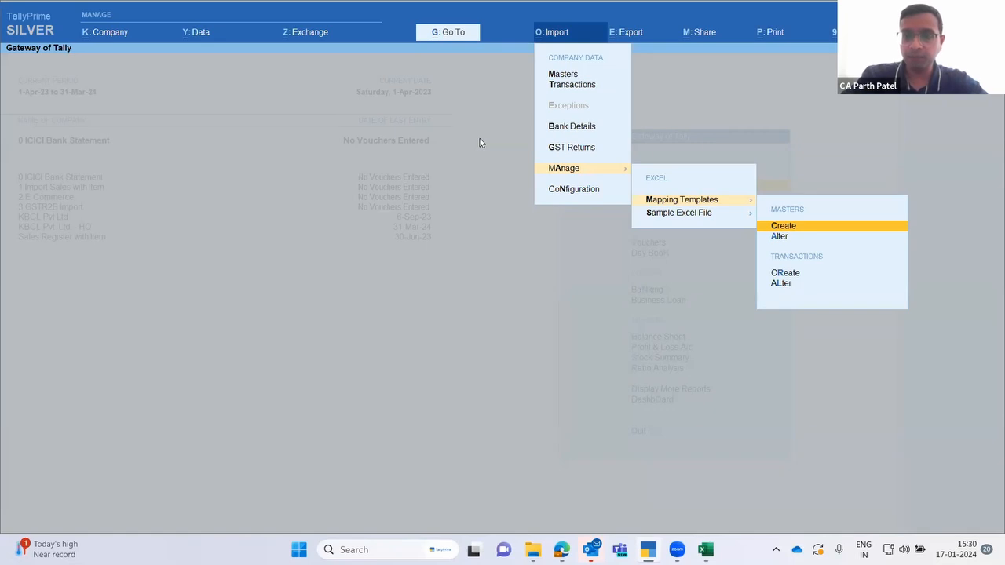
{"action": "key", "text": "Down"}
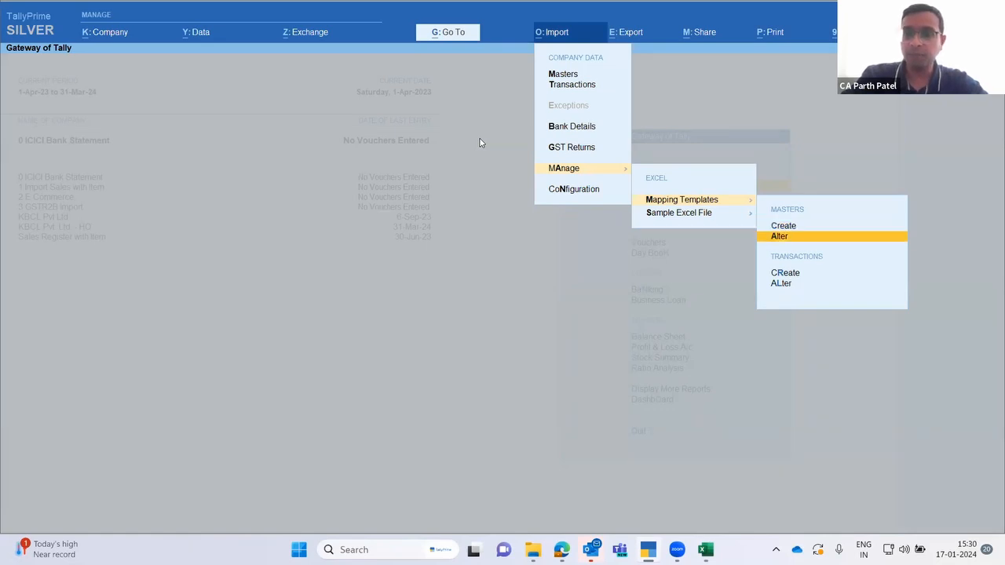
{"action": "key", "text": "Down"}
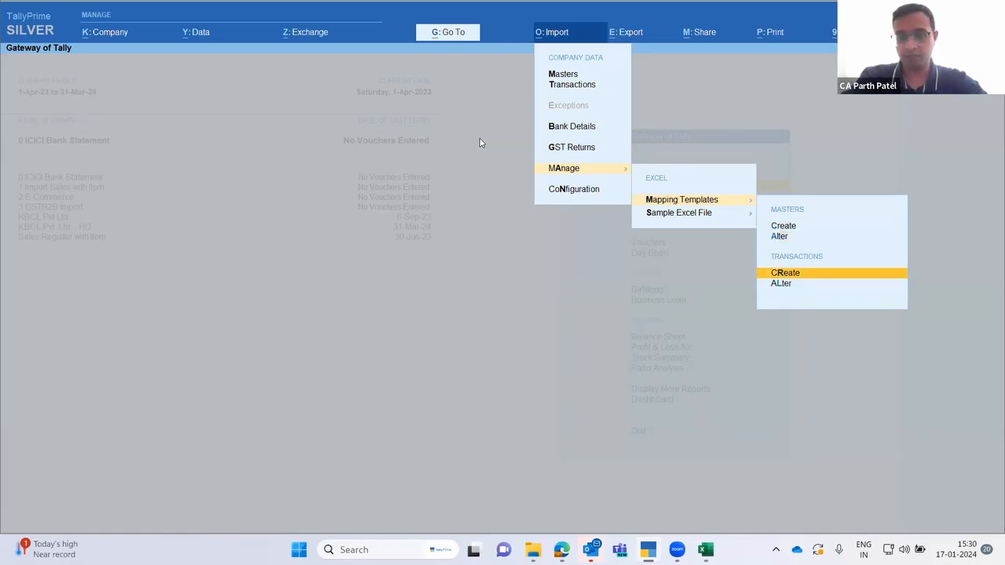
{"action": "key", "text": "Return"}
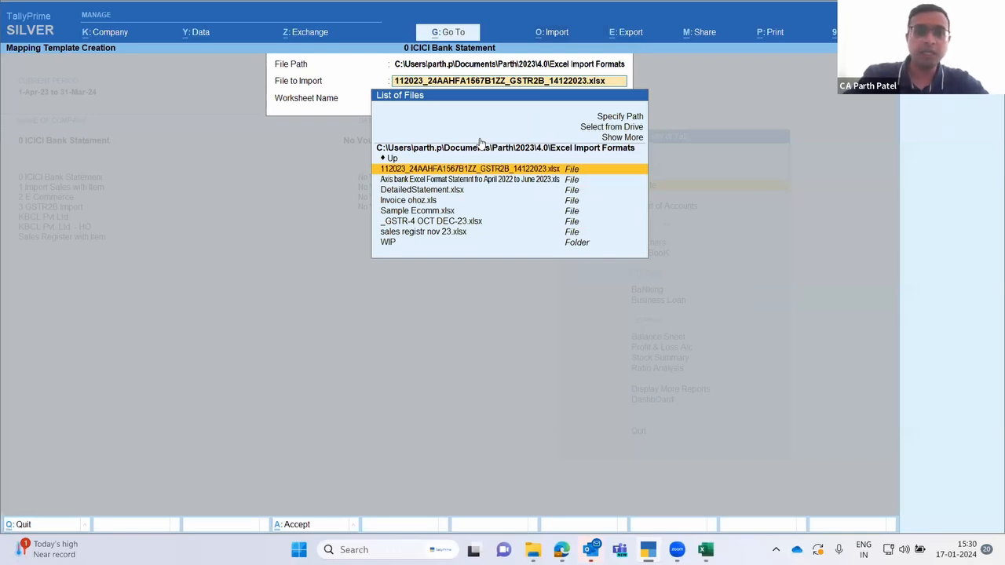
- Choose DetailedStatement.xlsx as the file to import for the mapping template
{"action": "key", "text": "Down"}
{"action": "key", "text": "Down"}
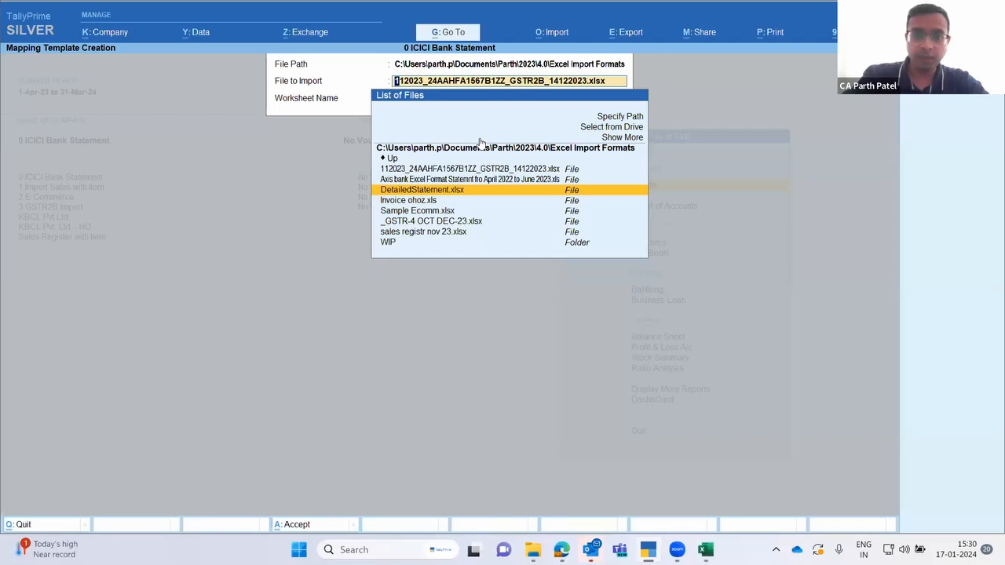
{"action": "key", "text": "Return"}
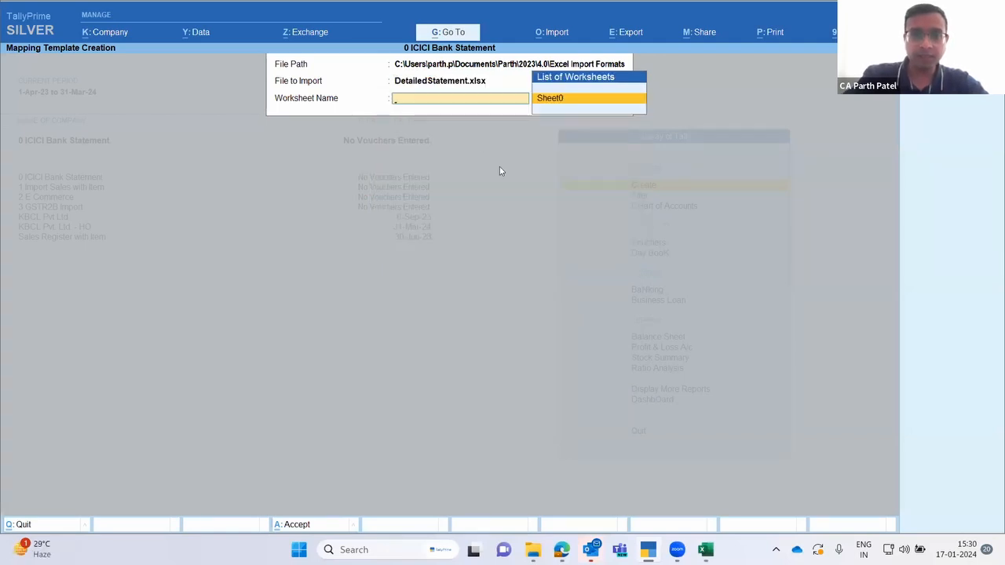
- Switch to the DetailedStatement workbook in Excel, check its file name and worksheet name, and return to TallyPrime
{"action": "left_click", "coordinate": [706, 550]}
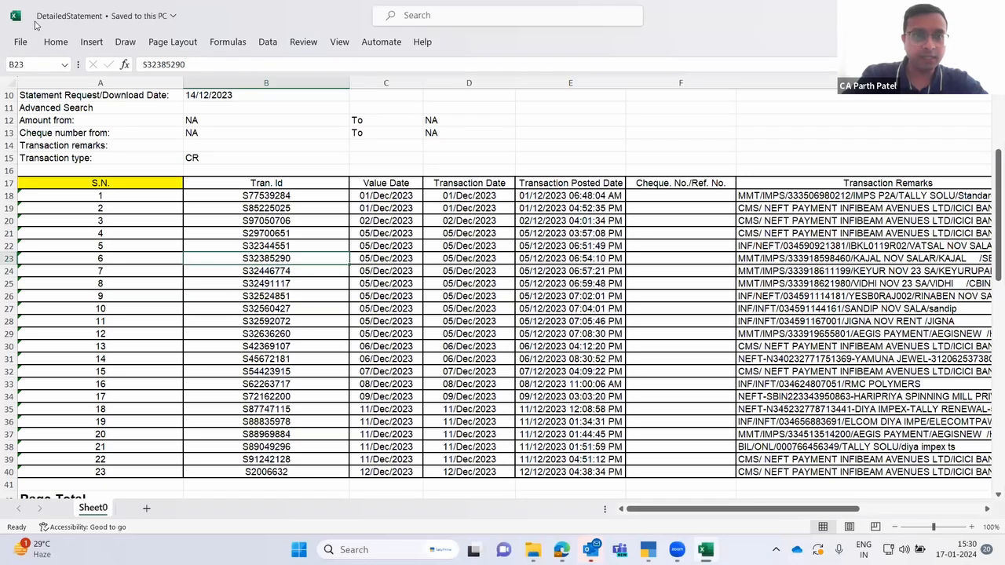
{"action": "key", "text": "alt+Tab"}
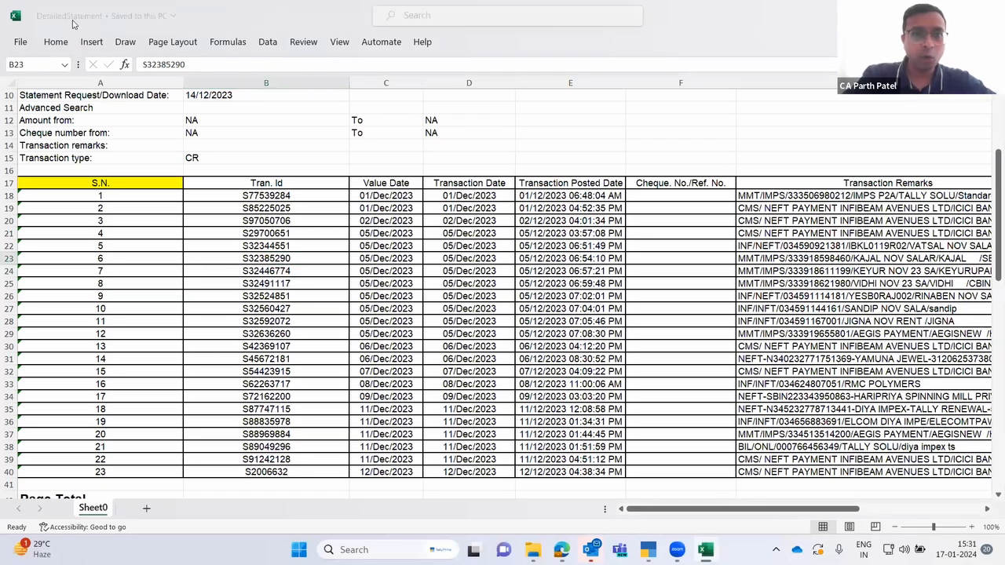
{"action": "left_click", "coordinate": [75, 16]}
{"action": "left_click", "coordinate": [400, 148]}
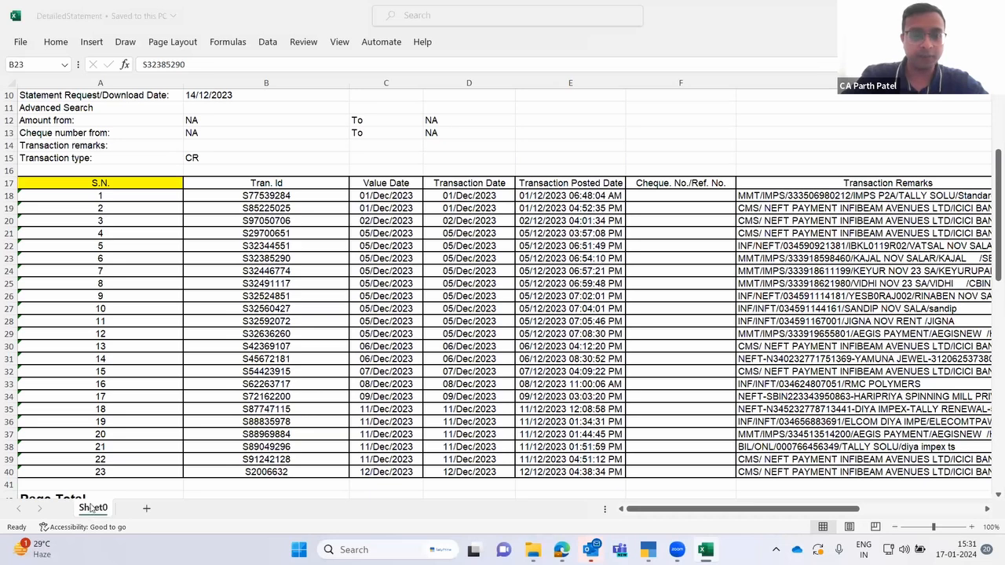
{"action": "left_click", "coordinate": [263, 197]}
{"action": "left_click", "coordinate": [241, 192]}
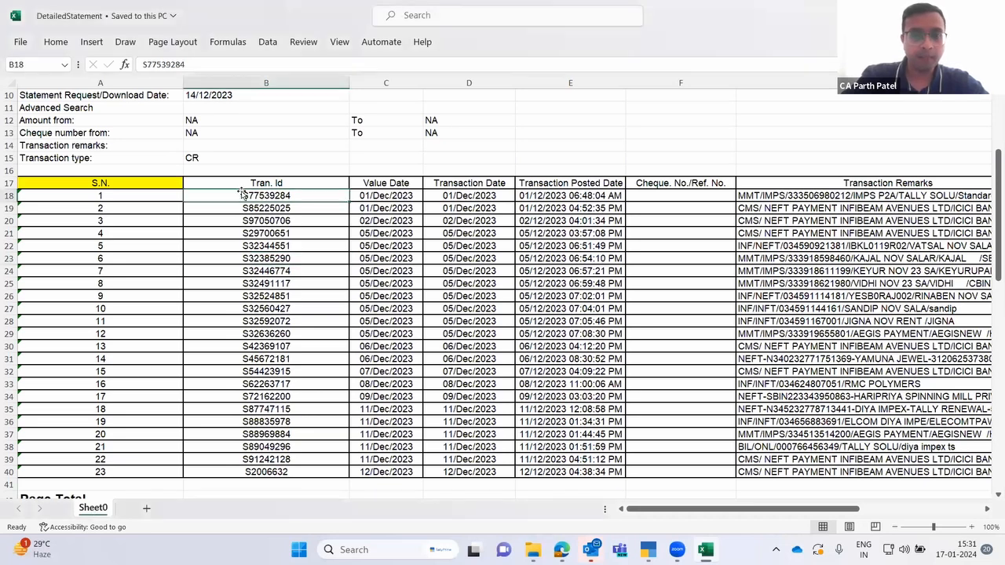
{"action": "key", "text": "alt+Tab"}
{"action": "key", "text": "alt+Tab"}
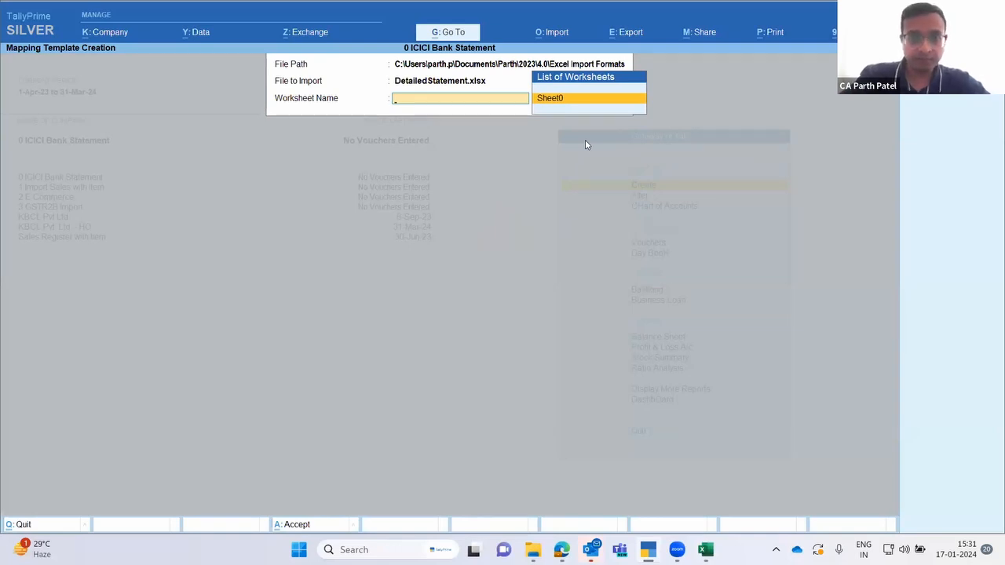
- Choose the Sheet0 worksheet and name the mapping template ICICI Bank 17 Jan
{"action": "key", "text": "Return"}
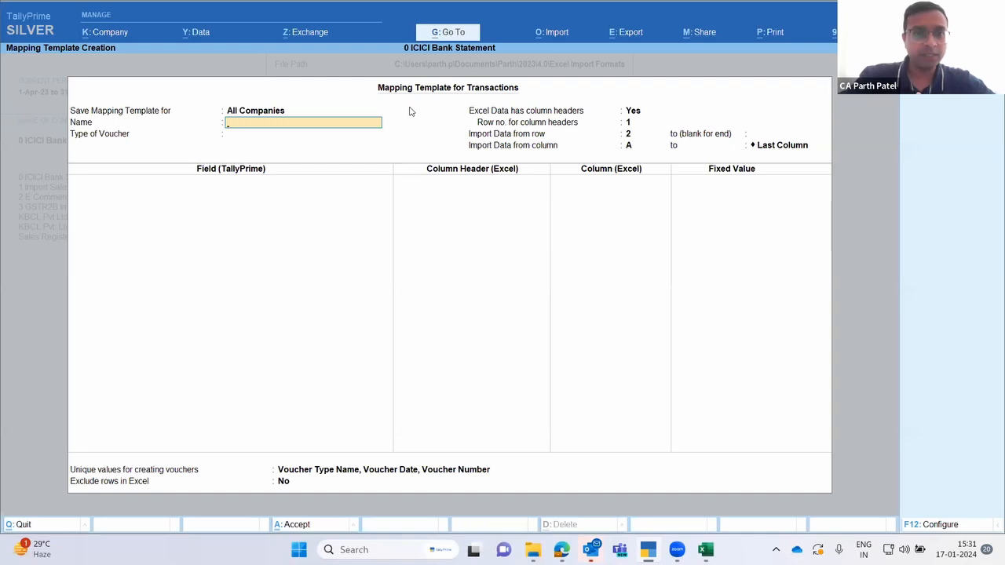
{"action": "type", "text": "ICICI Bank"}
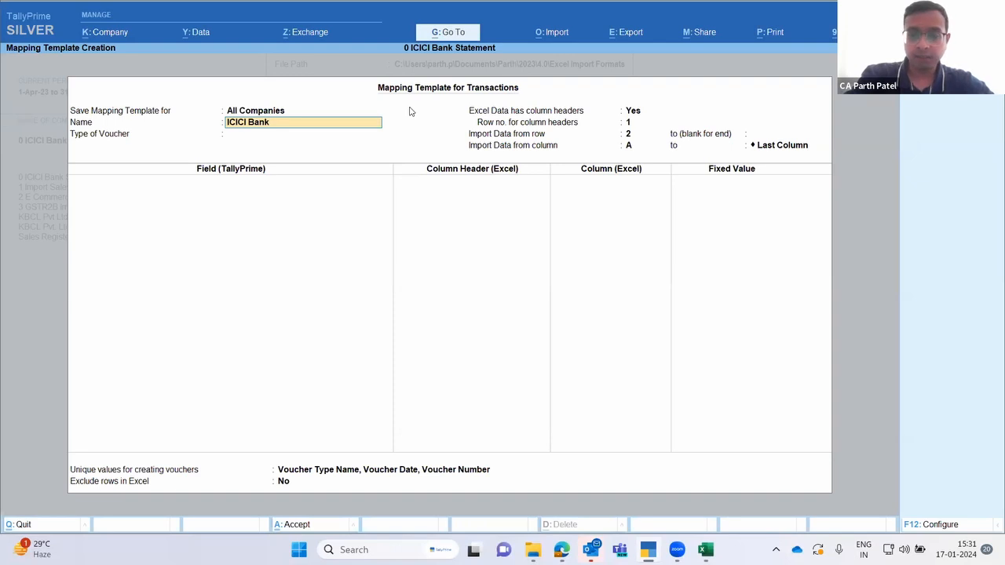
{"action": "type", "text": " 17 Jan"}
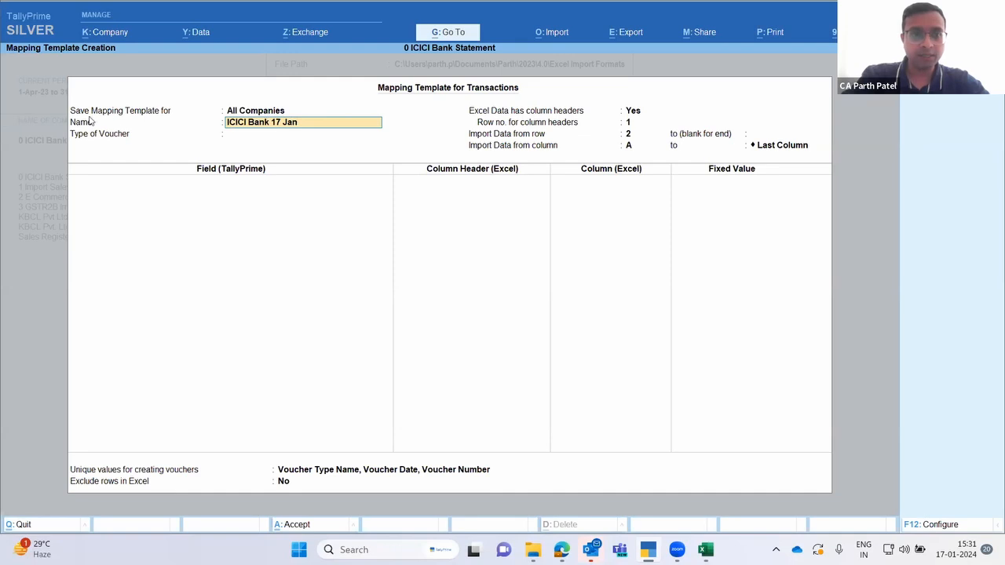
- Keep the mapping template saved for All Companies and set its type of voucher to Accounting Vouchers
{"action": "left_click", "coordinate": [261, 115]}
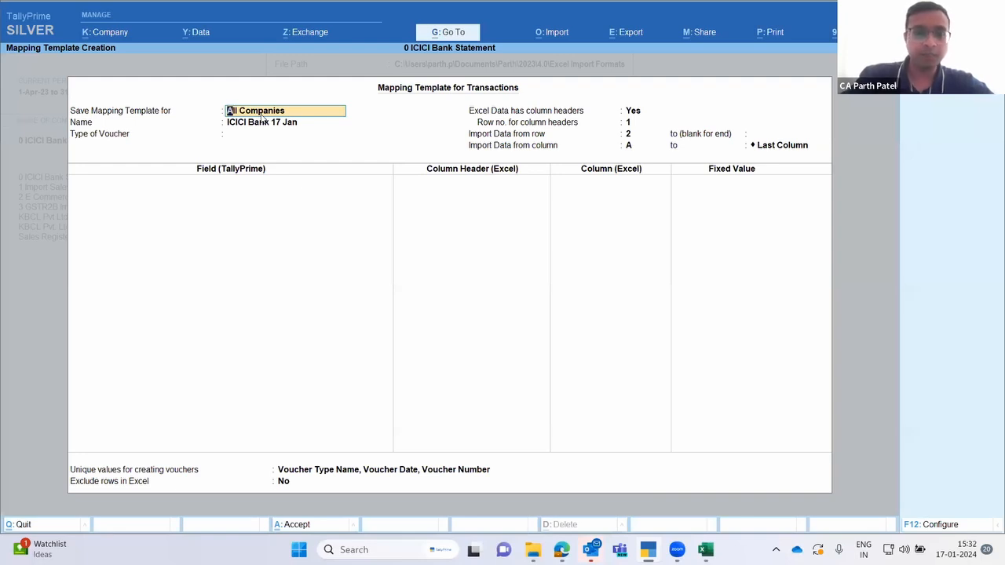
{"action": "key", "text": "Return"}
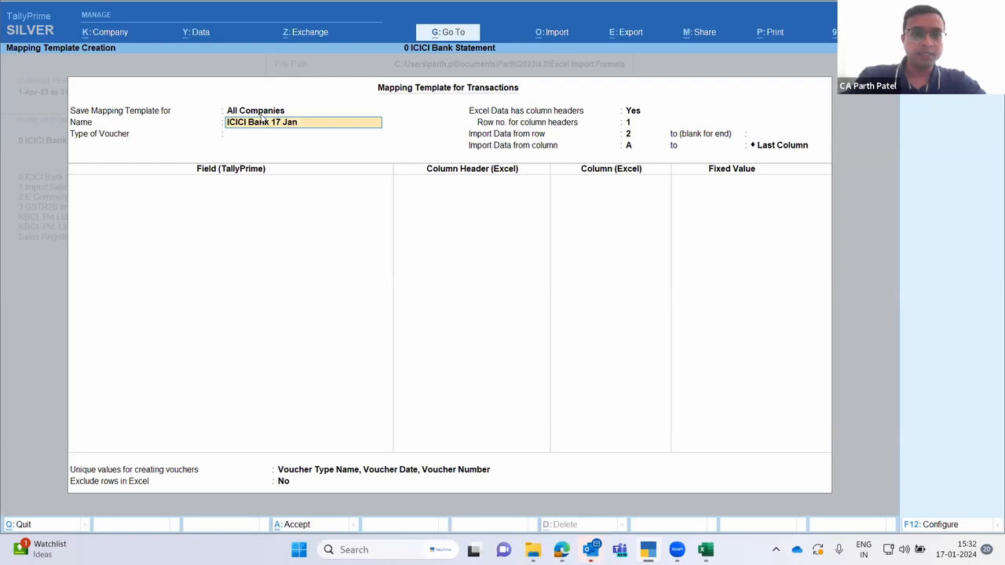
{"action": "key", "text": "Return"}
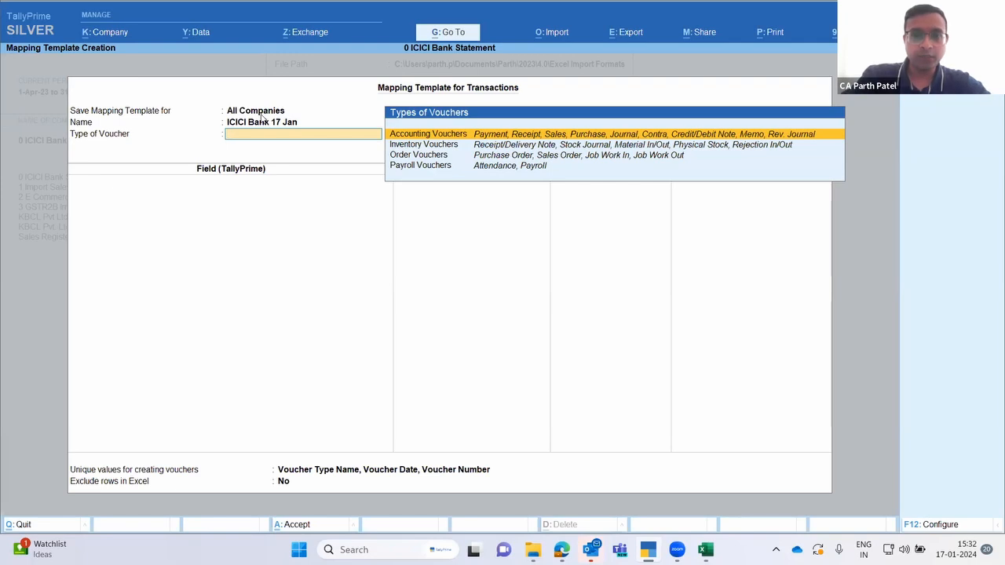
{"action": "left_click", "coordinate": [525, 137]}
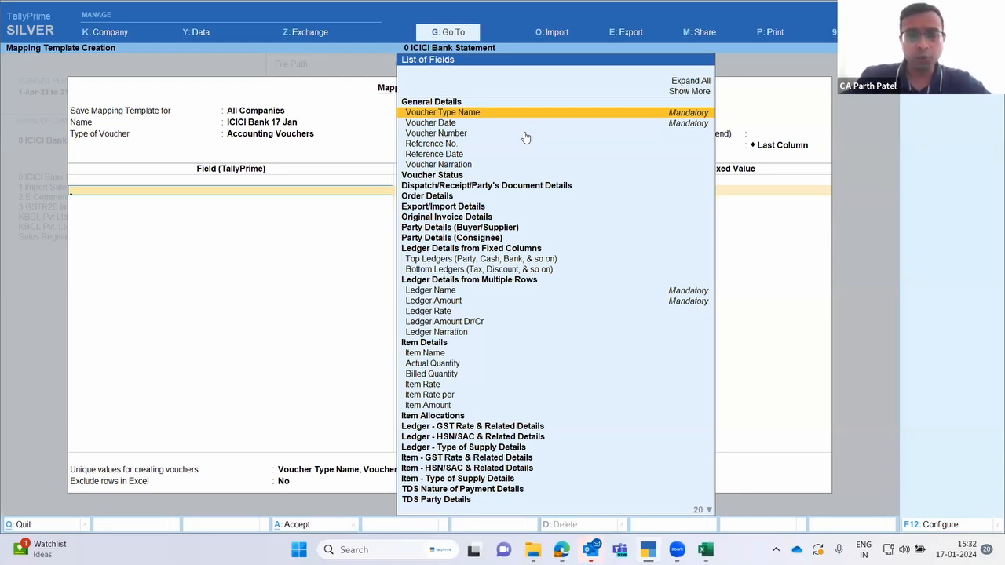
- Switch to the DetailedStatement workbook in Excel and go to the start of the bank statement
{"action": "key", "text": "alt+Tab"}
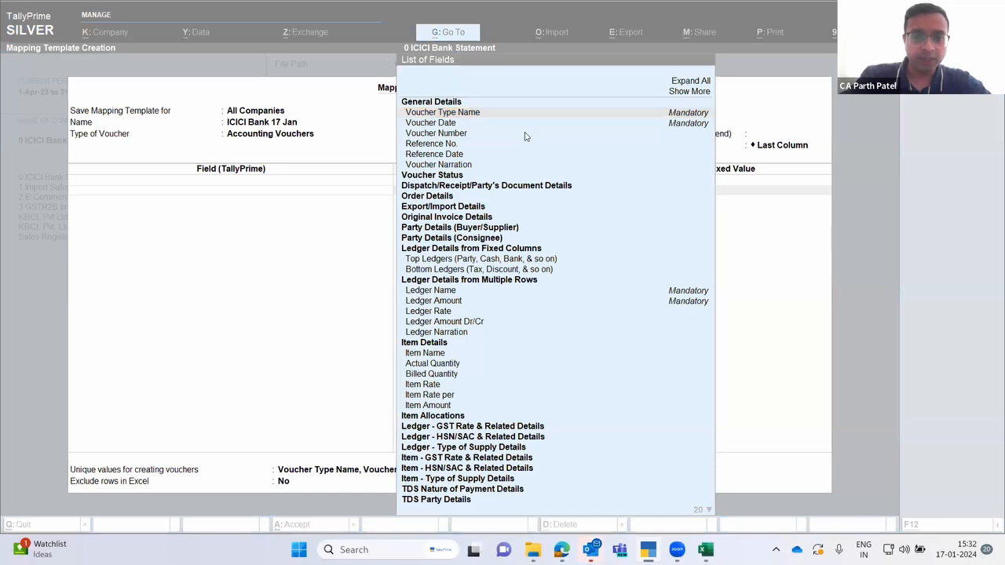
{"action": "key", "text": "alt+Tab"}
{"action": "key", "text": "alt+Tab"}
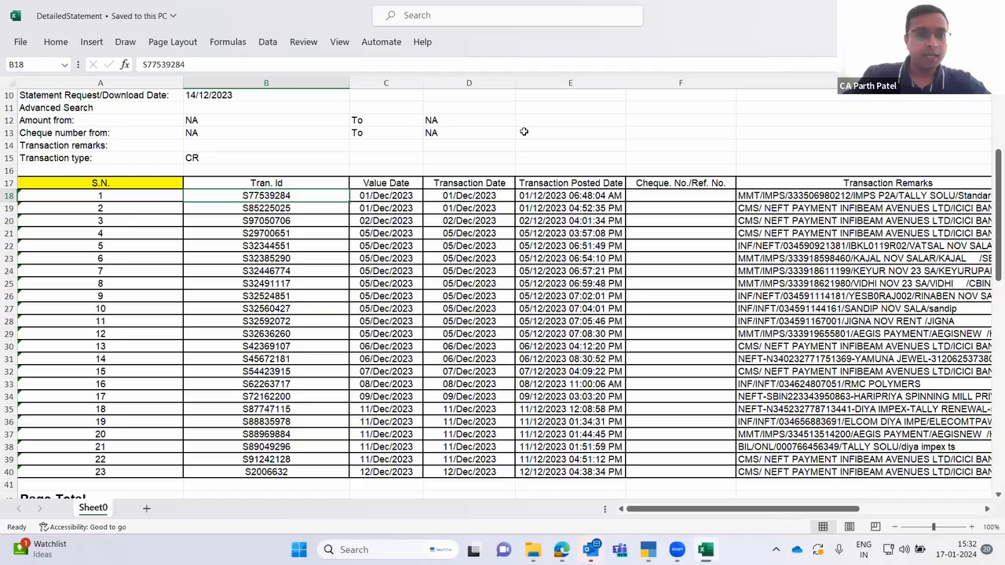
{"action": "scroll", "coordinate": [523, 131], "scroll_direction": "up", "scroll_amount": 3}
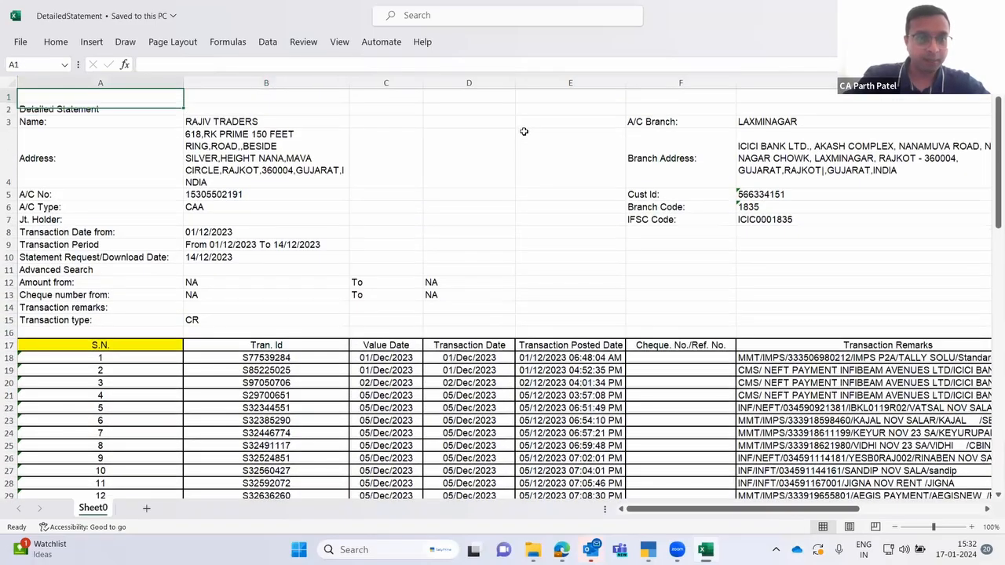
{"action": "key", "text": "Down"}
{"action": "key", "text": "Down"}
{"action": "key", "text": "Up"}
{"action": "key", "text": "Up"}
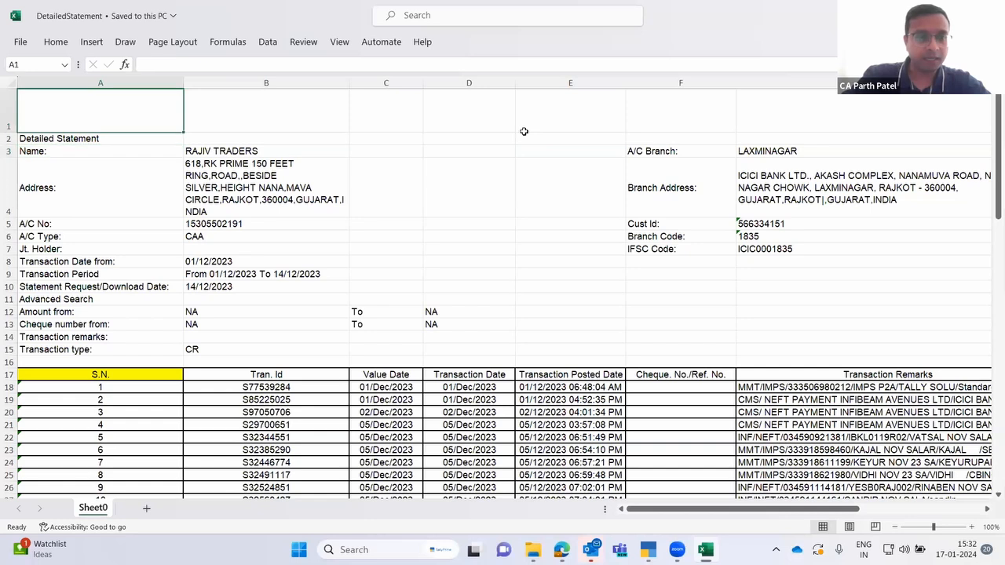
- Examine the account detail rows 1 to 16 above the transaction table in the bank statement
{"action": "key", "text": "shift+Down"}
{"action": "key", "text": "shift+Down"}
{"action": "key", "text": "shift+Down"}
{"action": "key", "text": "shift+Down"}
{"action": "key", "text": "shift+Down"}
{"action": "key", "text": "shift+Down"}
{"action": "key", "text": "shift+Down"}
{"action": "key", "text": "shift+Down"}
{"action": "key", "text": "shift+Down"}
{"action": "key", "text": "shift+Down"}
{"action": "key", "text": "shift+Down"}
{"action": "key", "text": "shift+Down"}
{"action": "key", "text": "shift+Down"}
{"action": "key", "text": "shift+Down"}
{"action": "key", "text": "Down"}
{"action": "key", "text": "Down"}
{"action": "key", "text": "Down"}
{"action": "key", "text": "Down"}
{"action": "key", "text": "Down"}
{"action": "key", "text": "Down"}
{"action": "key", "text": "Down"}
{"action": "key", "text": "Down"}
{"action": "key", "text": "Down"}
{"action": "key", "text": "Down"}
{"action": "key", "text": "Down"}
{"action": "key", "text": "Down"}
{"action": "key", "text": "Down"}
{"action": "key", "text": "Down"}
{"action": "key", "text": "Down"}
{"action": "key", "text": "Down"}
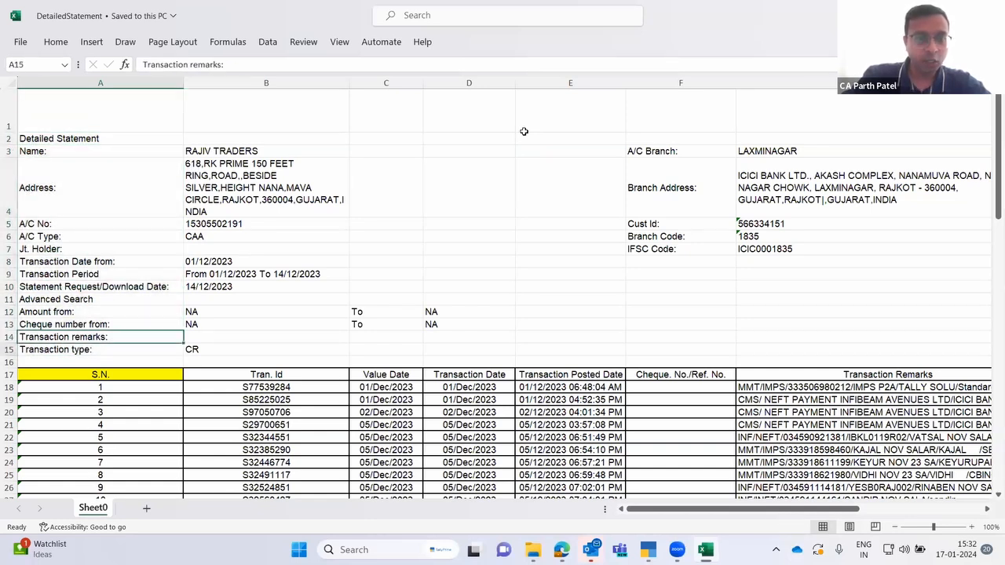
{"action": "key", "text": "Down"}
{"action": "key", "text": "Up"}
{"action": "key", "text": "Up"}
{"action": "key", "text": "ctrl+shift+Home"}
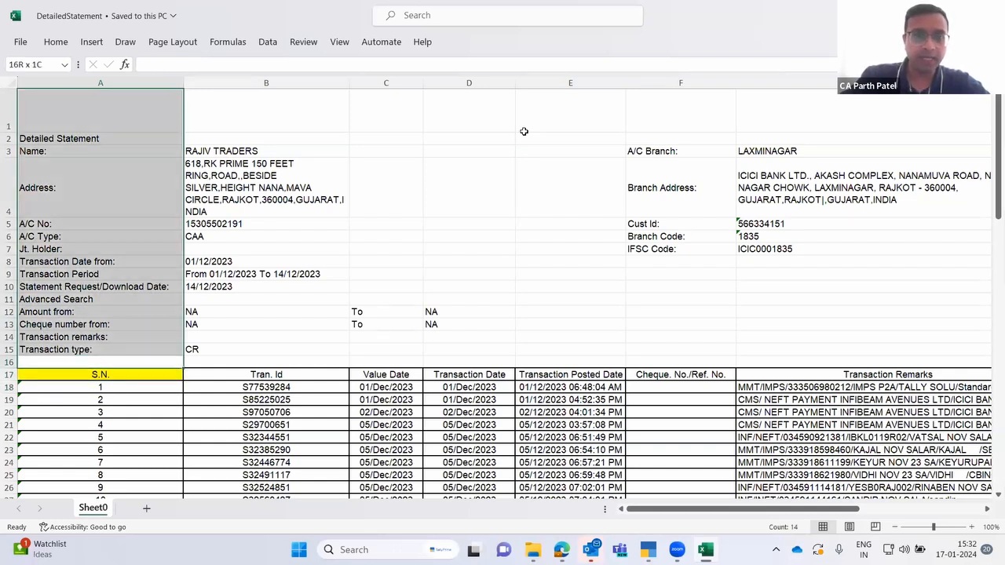
- Examine the column header row 17 and the transaction rows starting at row 18
{"action": "key", "text": "Down"}
{"action": "key", "text": "Down"}
{"action": "key", "text": "Up"}
{"action": "key", "text": "shift+Right"}
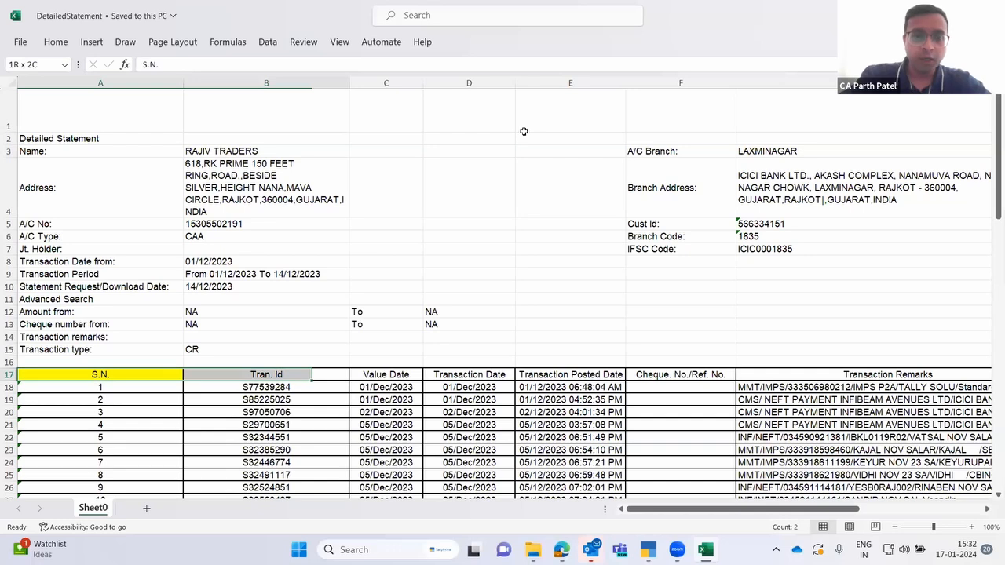
{"action": "key", "text": "shift+Left"}
{"action": "key", "text": "Tab"}
{"action": "key", "text": "Return"}
{"action": "key", "text": "shift+Down"}
{"action": "key", "text": "shift+Down"}
{"action": "key", "text": "shift+Down"}
{"action": "key", "text": "shift+Down"}
{"action": "key", "text": "shift+Down"}
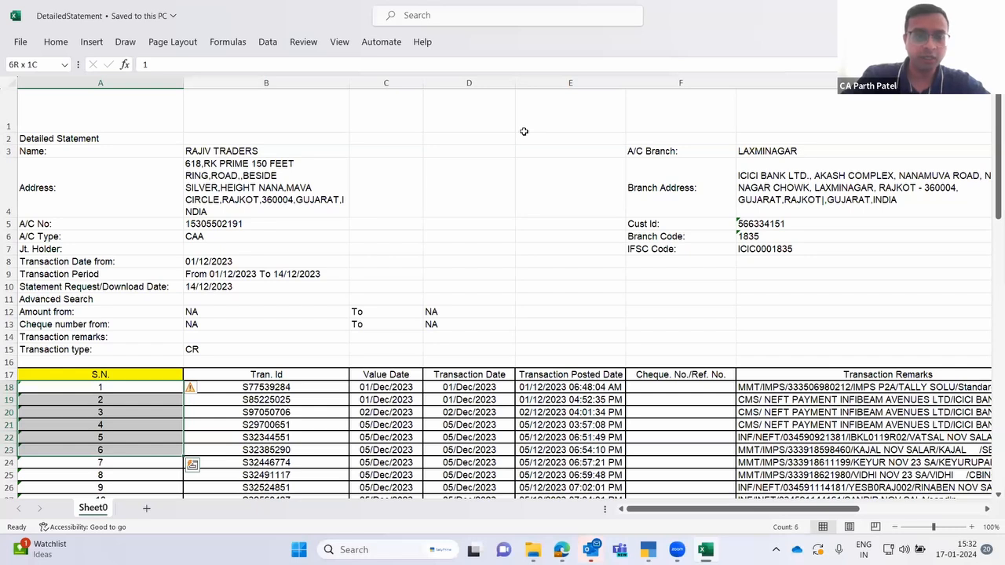
{"action": "key", "text": "shift+Down"}
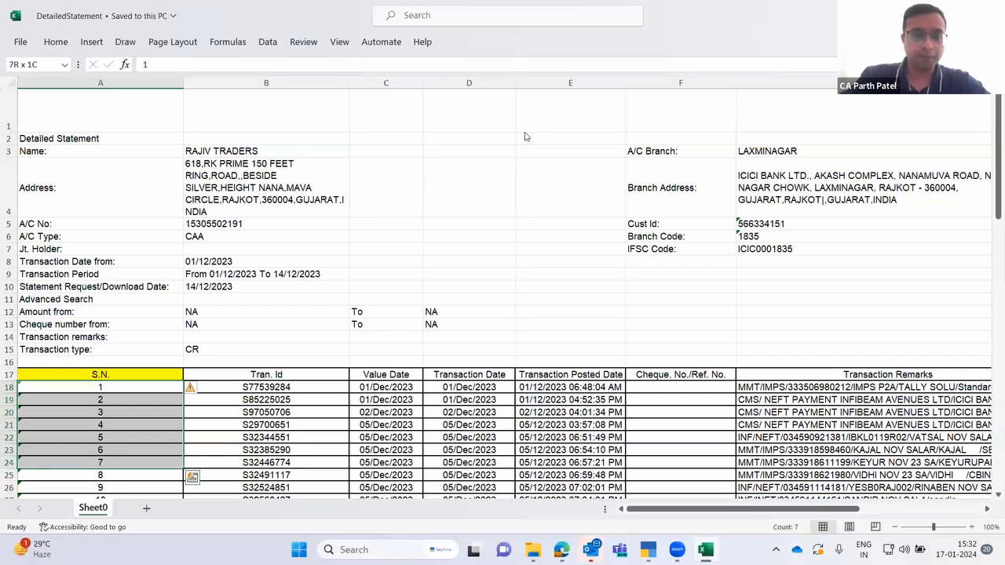
- Switch back to TallyPrime and review the mapping template's column header, row and column range settings
{"action": "key", "text": "alt+Tab"}
{"action": "key", "text": "alt+Tab"}
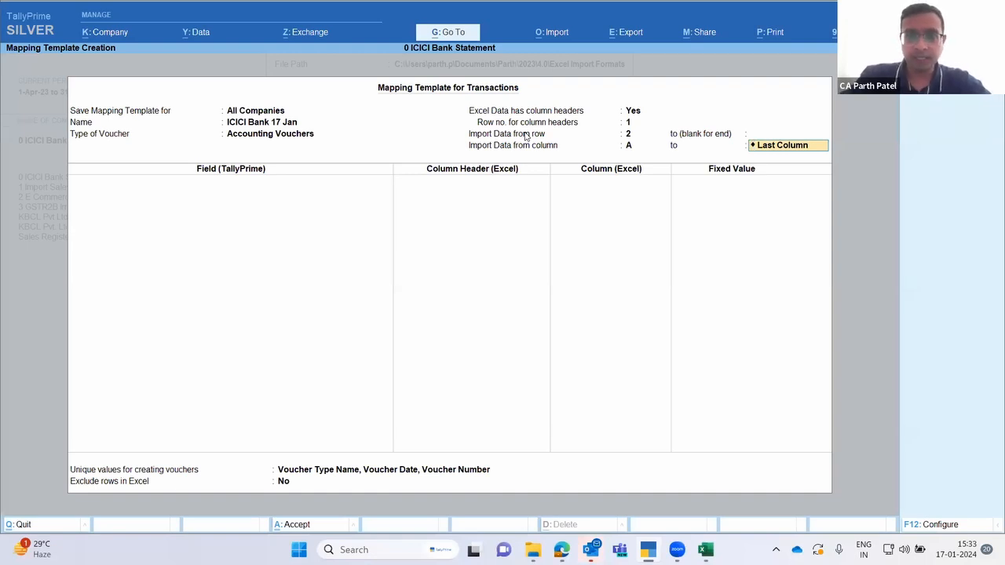
{"action": "key", "text": "Up"}
{"action": "key", "text": "Up"}
{"action": "key", "text": "Up"}
{"action": "key", "text": "Up"}
{"action": "key", "text": "Up"}
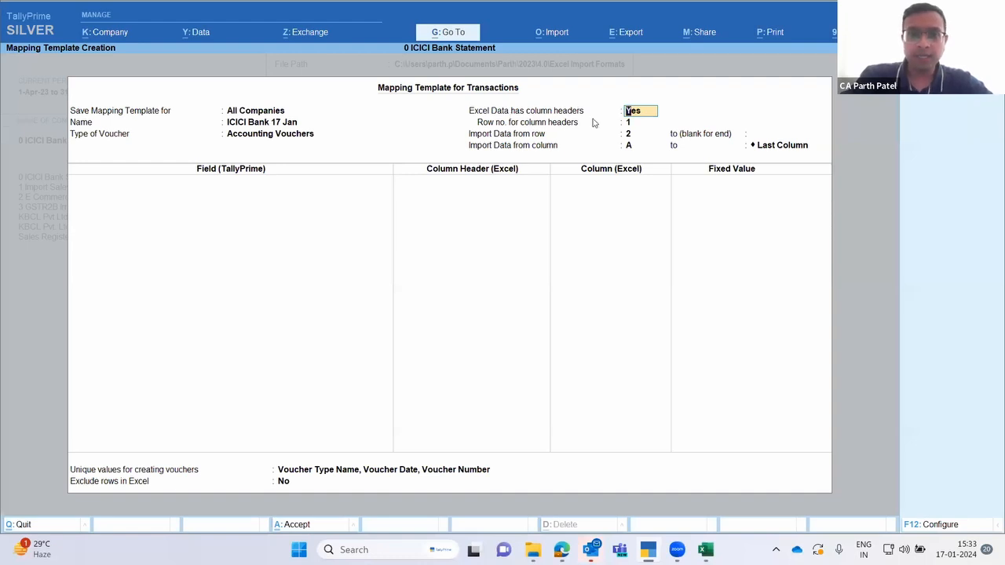
{"action": "key", "text": "Return"}
{"action": "key", "text": "Return"}
{"action": "key", "text": "Return"}
{"action": "key", "text": "Return"}
{"action": "key", "text": "Return"}
{"action": "key", "text": "Return"}
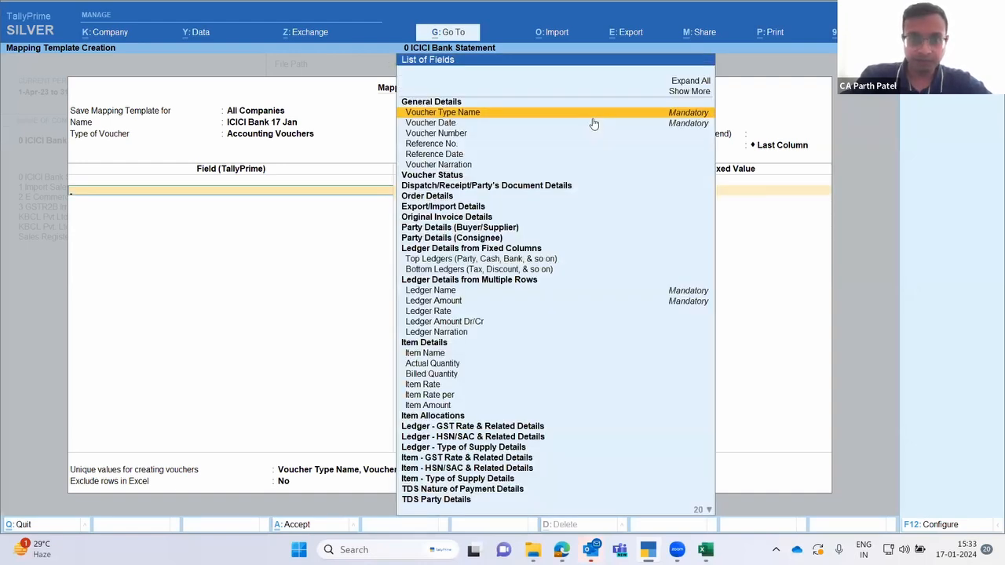
- Set the row number for column headers to 17 and the first import data row to 18
{"action": "key", "text": "BackSpace"}
{"action": "key", "text": "BackSpace"}
{"action": "key", "text": "BackSpace"}
{"action": "key", "text": "BackSpace"}
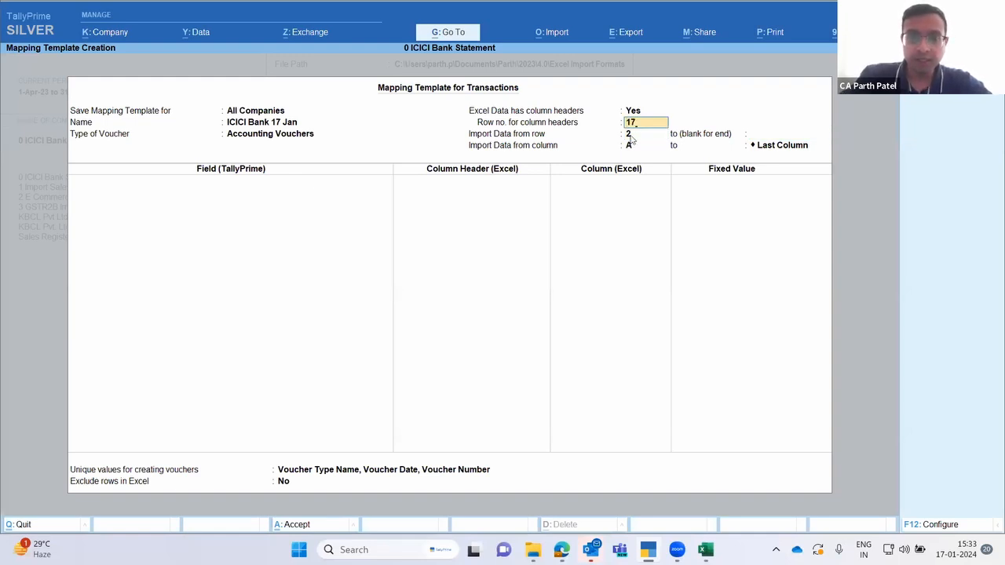
{"action": "left_click", "coordinate": [630, 137]}
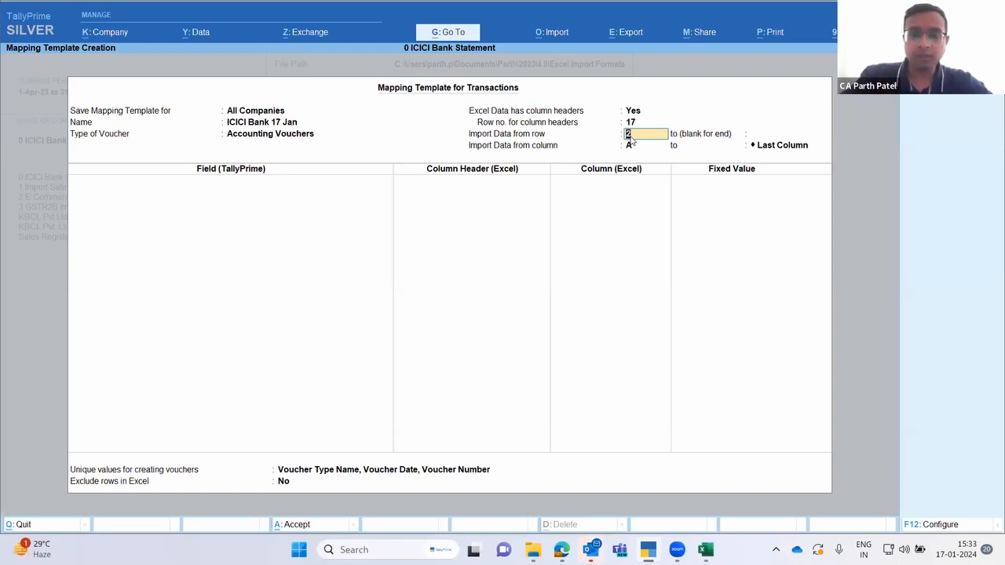
{"action": "type", "text": "18"}
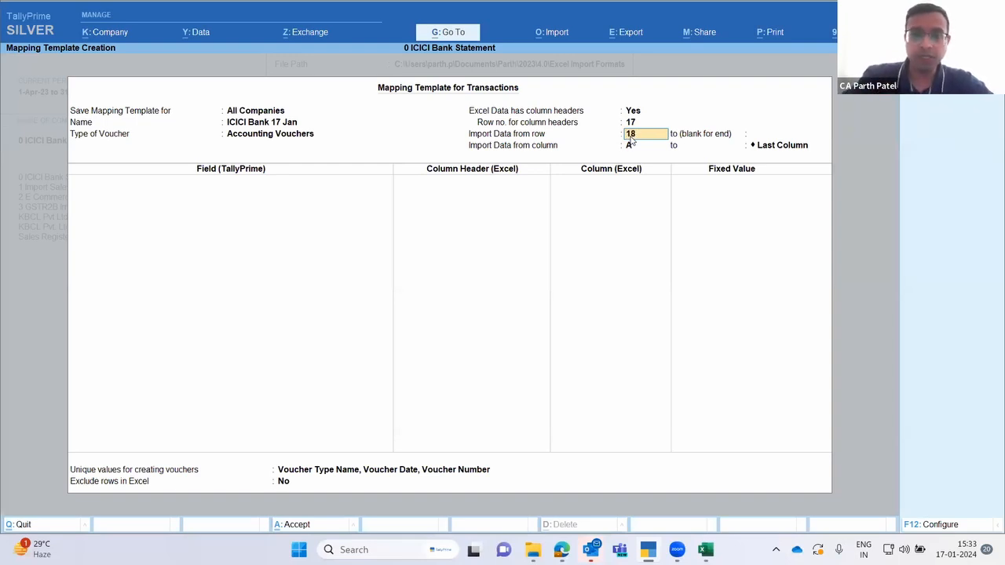
{"action": "key", "text": "Return"}
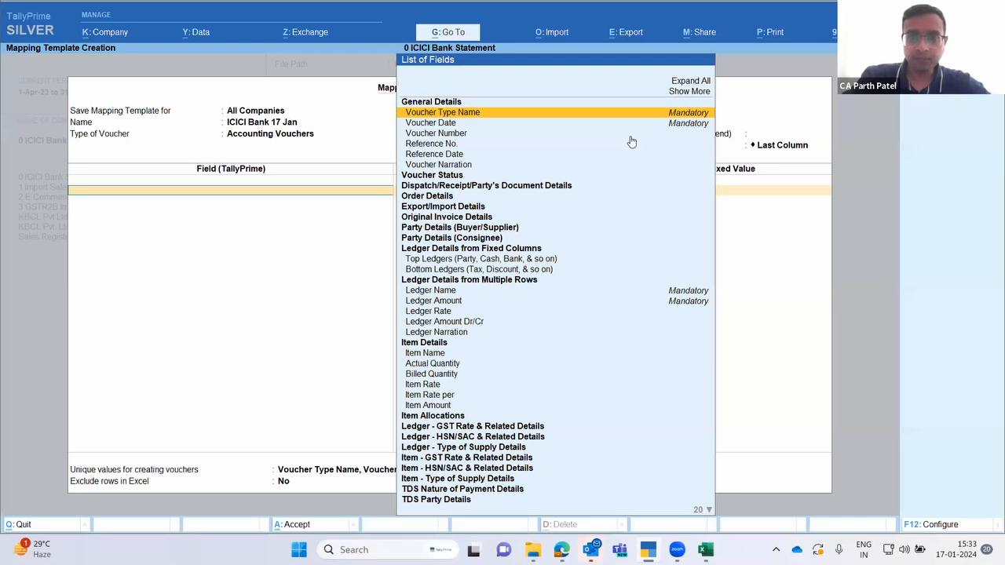
- Check columns A and B in the Excel statement and keep the template's import range from column A to Last Column
{"action": "key", "text": "BackSpace"}
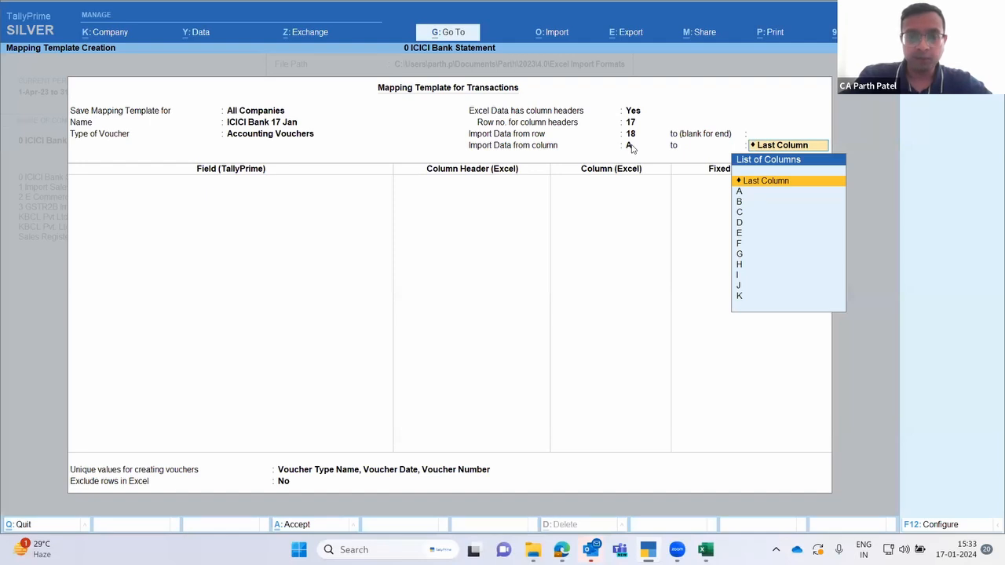
{"action": "key", "text": "alt+Tab"}
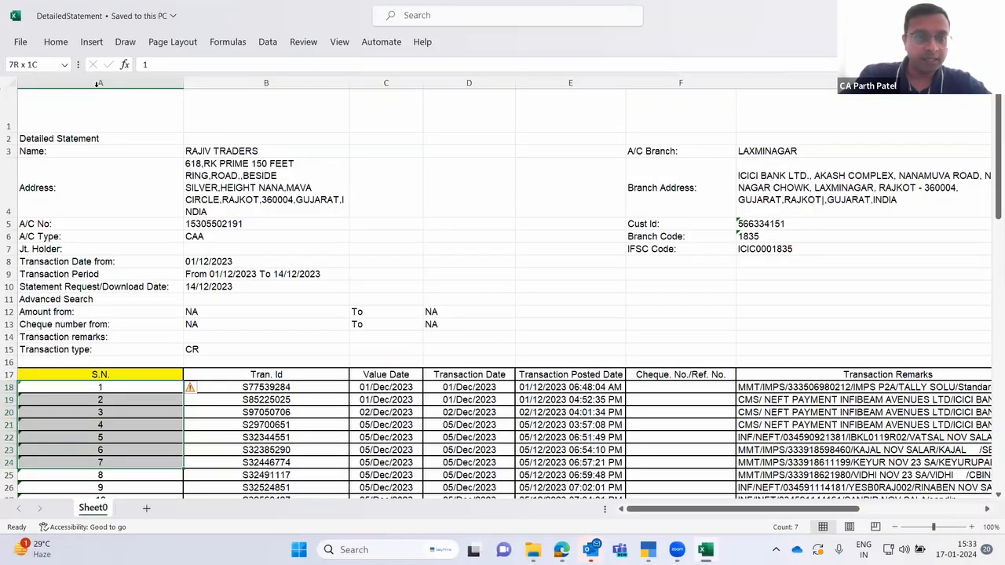
{"action": "left_click", "coordinate": [98, 80]}
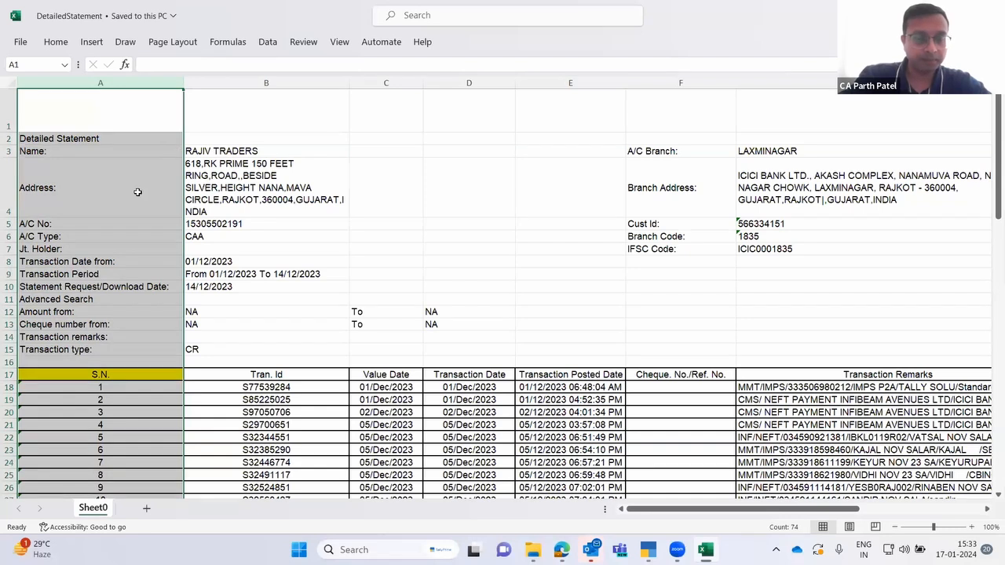
{"action": "left_click", "coordinate": [254, 84]}
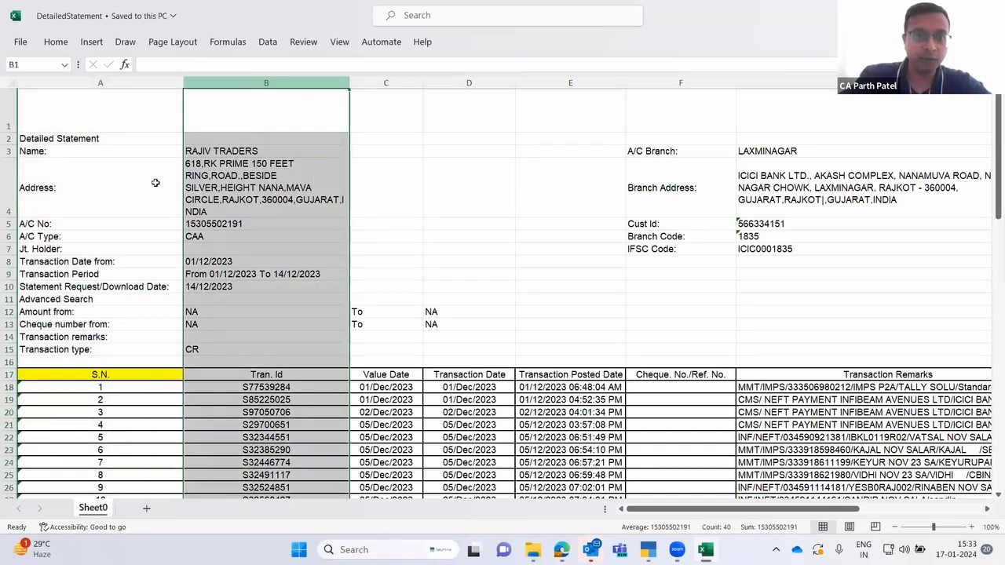
{"action": "key", "text": "ctrl+n"}
{"action": "key", "text": "alt+Tab"}
{"action": "key", "text": "Tab"}
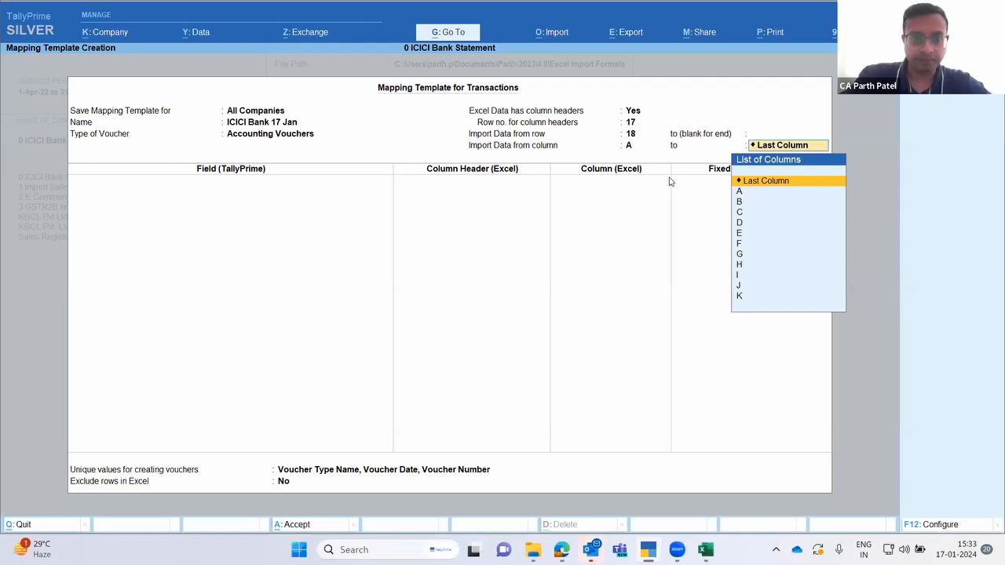
{"action": "key", "text": "Return"}
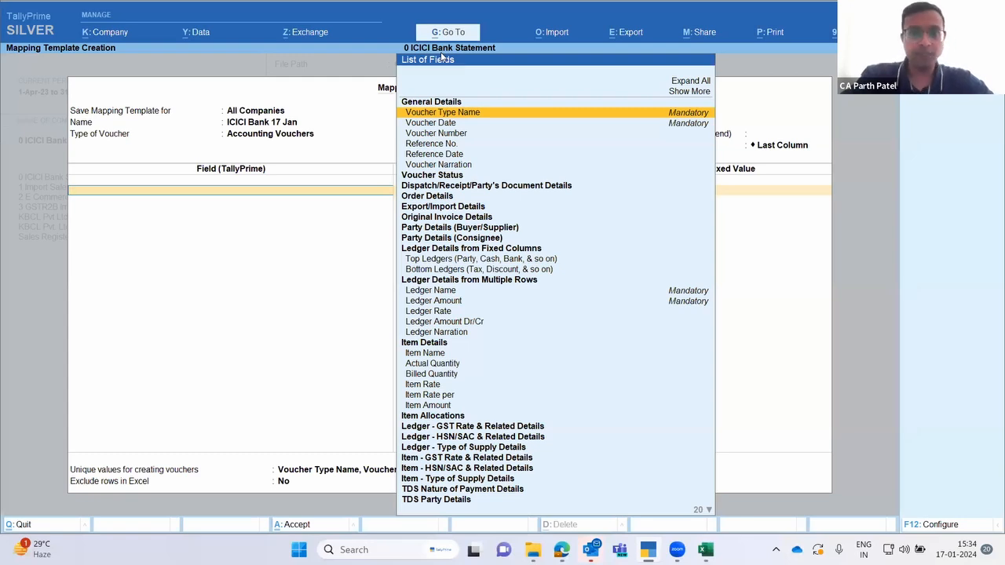
- View the Payment and Receipt voucher types in voucher creation and quit back to the mapping template
{"action": "key", "text": "alt+g"}
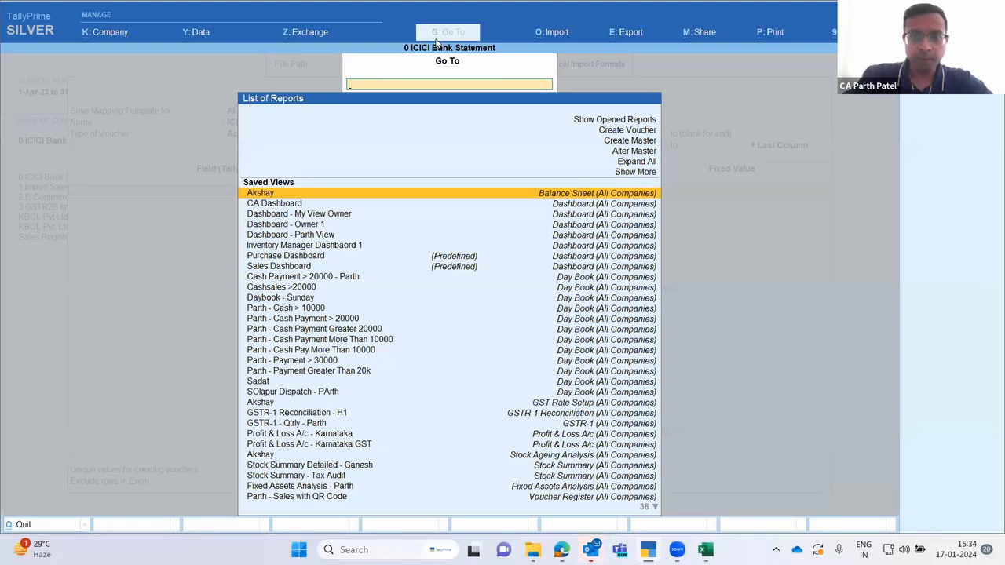
{"action": "key", "text": "Up"}
{"action": "key", "text": "Up"}
{"action": "key", "text": "Up"}
{"action": "key", "text": "Up"}
{"action": "key", "text": "Up"}
{"action": "key", "text": "Return"}
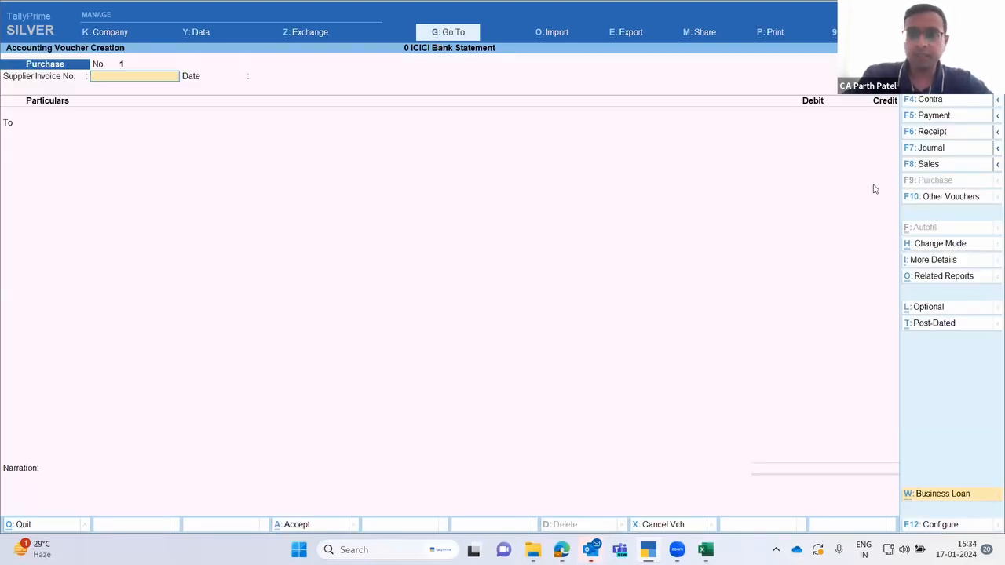
{"action": "left_click", "coordinate": [927, 115]}
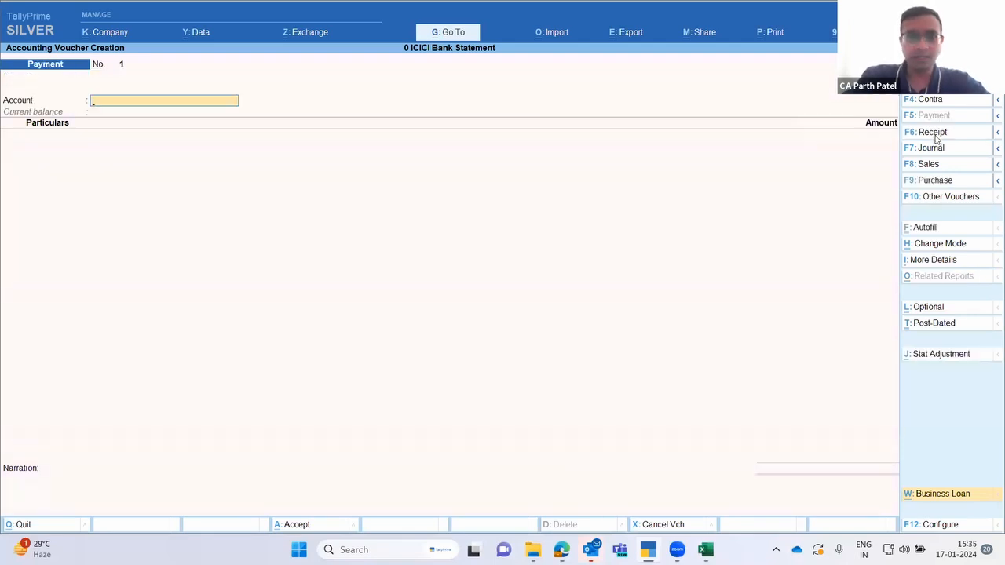
{"action": "left_click", "coordinate": [935, 133]}
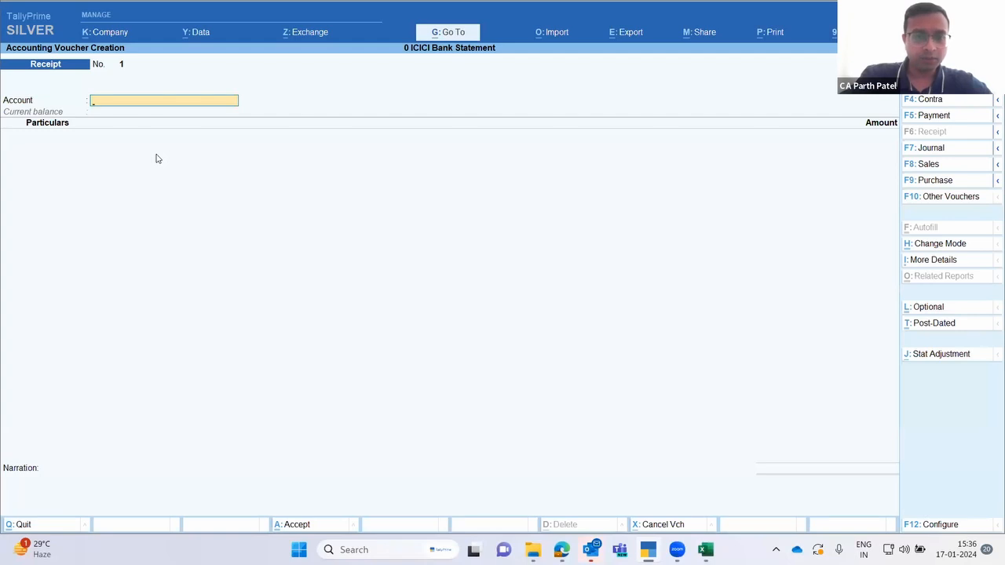
{"action": "key", "text": "Escape"}
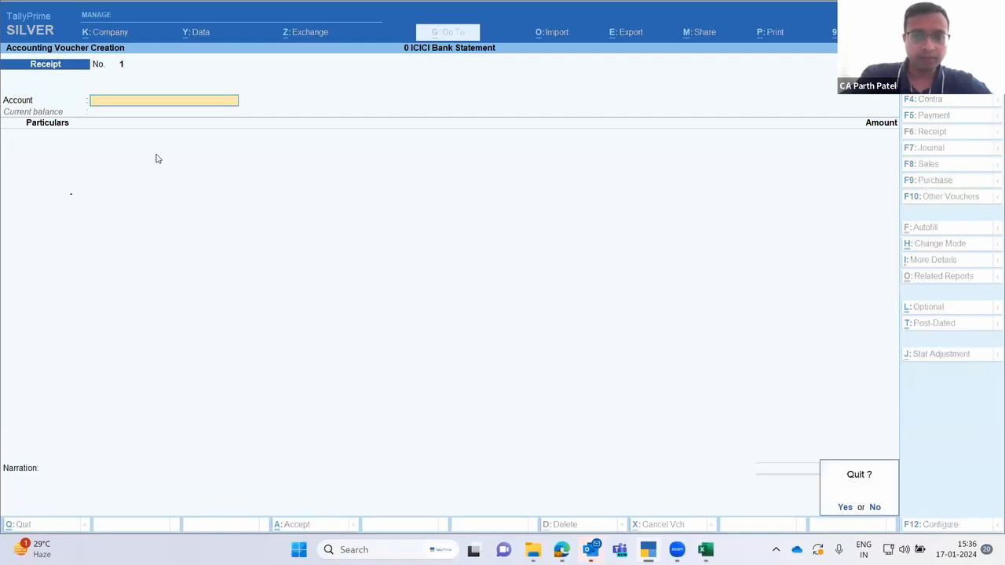
{"action": "key", "text": "y"}
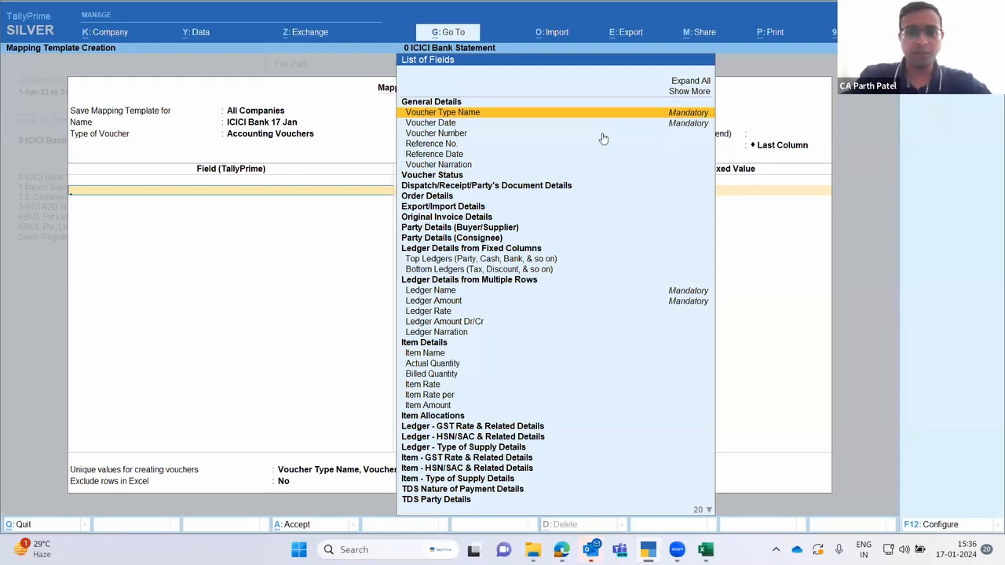
- Map the Voucher Type Name field to the Nature of Voucher Type column header
{"action": "key", "text": "Return"}
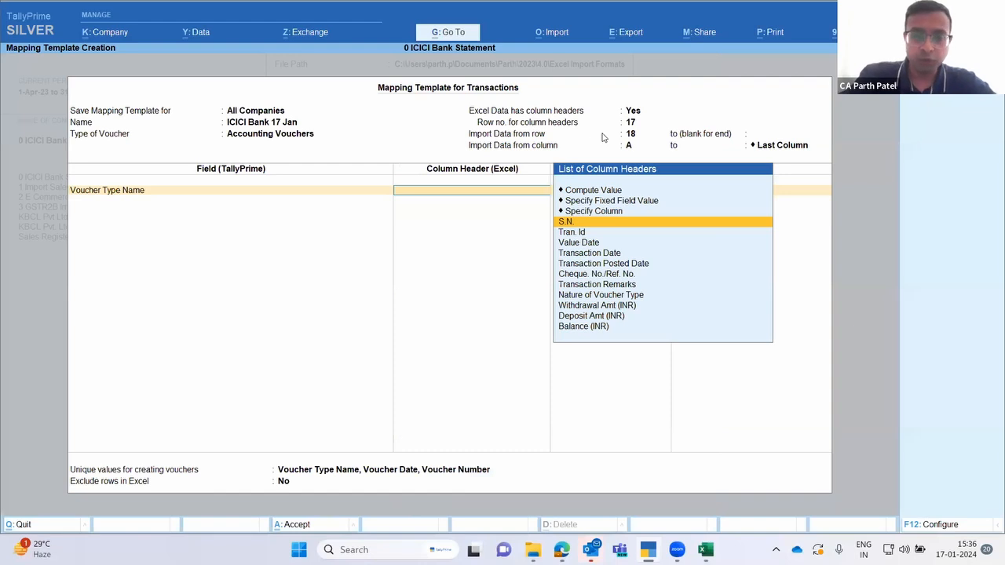
{"action": "key", "text": "alt+Tab"}
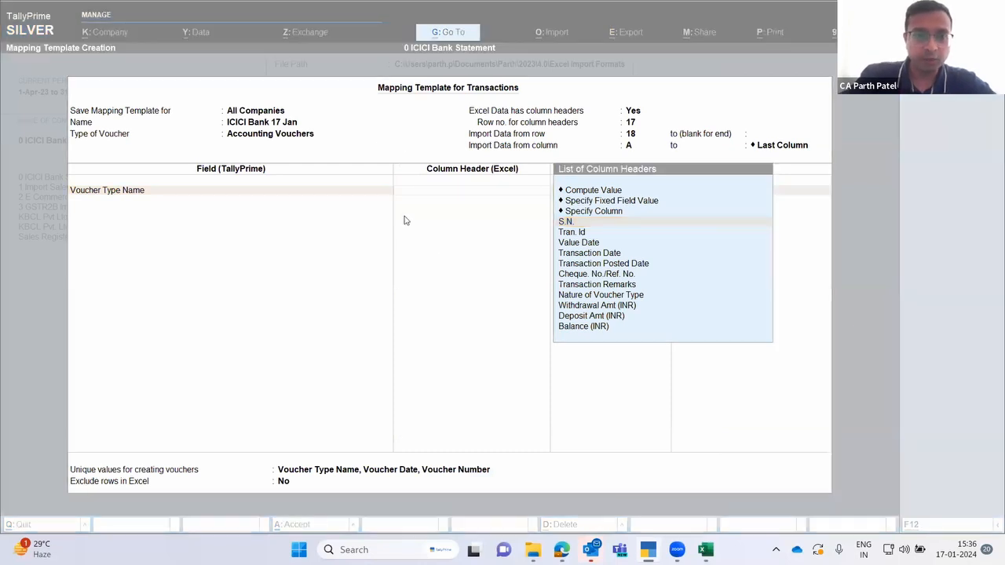
{"action": "left_click", "coordinate": [159, 209]}
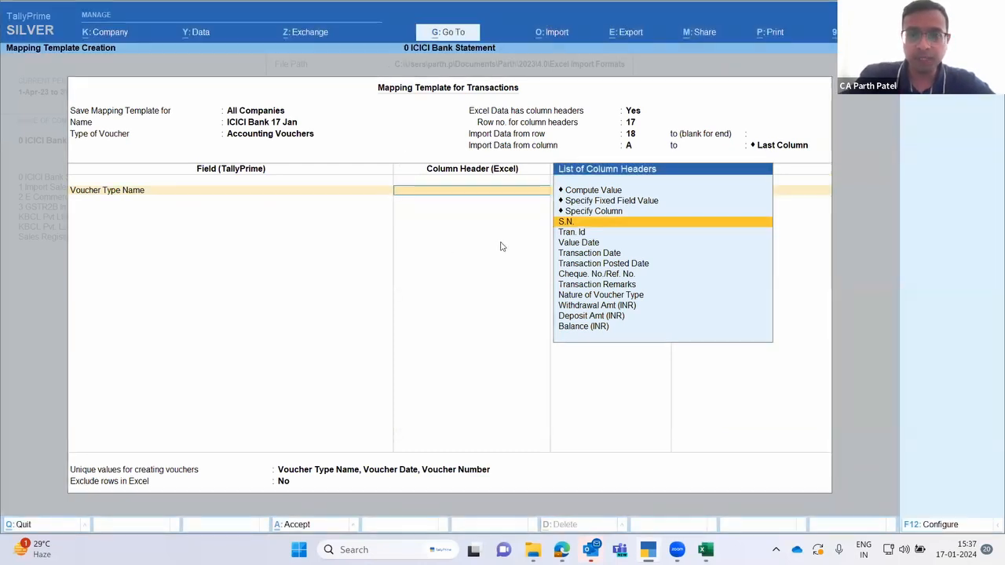
{"action": "key", "text": "Down"}
{"action": "key", "text": "Down"}
{"action": "key", "text": "Down"}
{"action": "key", "text": "Down"}
{"action": "key", "text": "Down"}
{"action": "key", "text": "Down"}
{"action": "key", "text": "Down"}
{"action": "key", "text": "Return"}
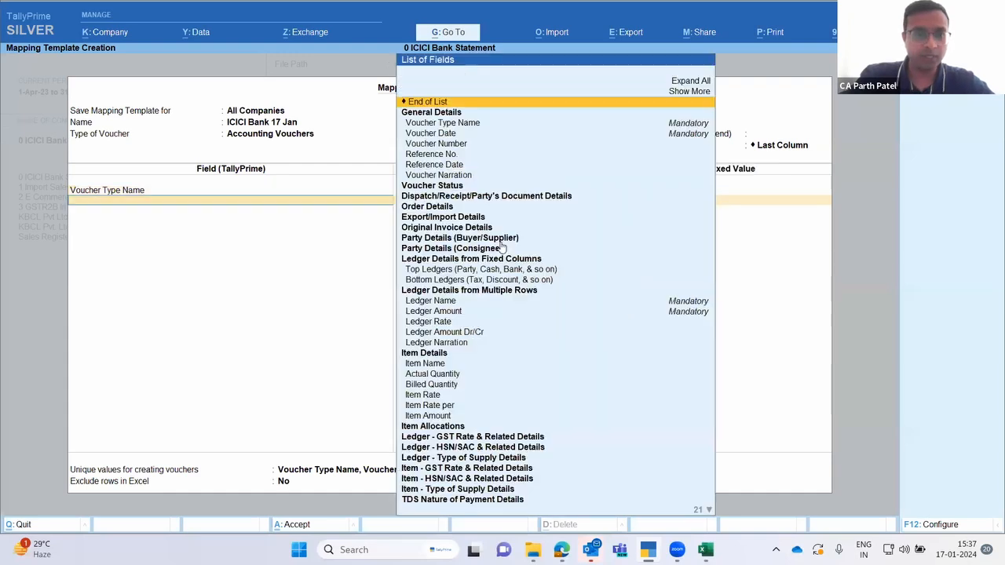
- Add the Voucher Date field to the mapping template and map it to the Transaction Date column header
{"action": "key", "text": "Down"}
{"action": "key", "text": "Down"}
{"action": "key", "text": "Down"}
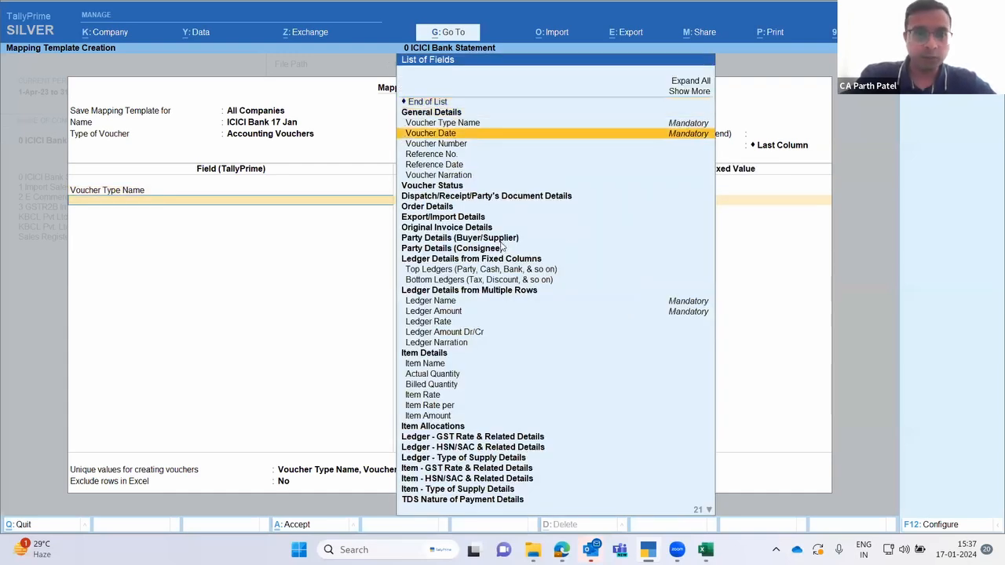
{"action": "key", "text": "Return"}
{"action": "key", "text": "Down"}
{"action": "key", "text": "Down"}
{"action": "key", "text": "Down"}
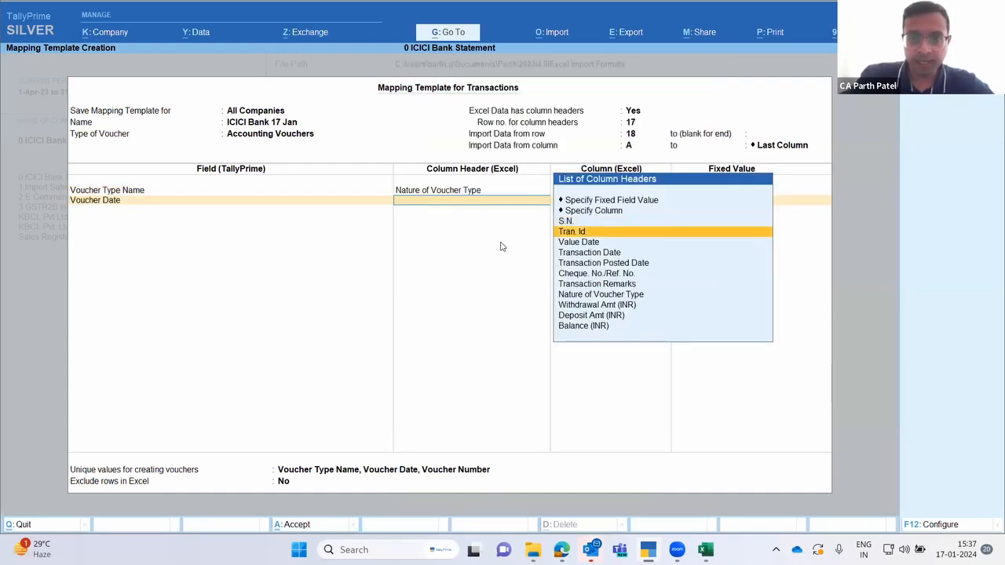
{"action": "key", "text": "Up"}
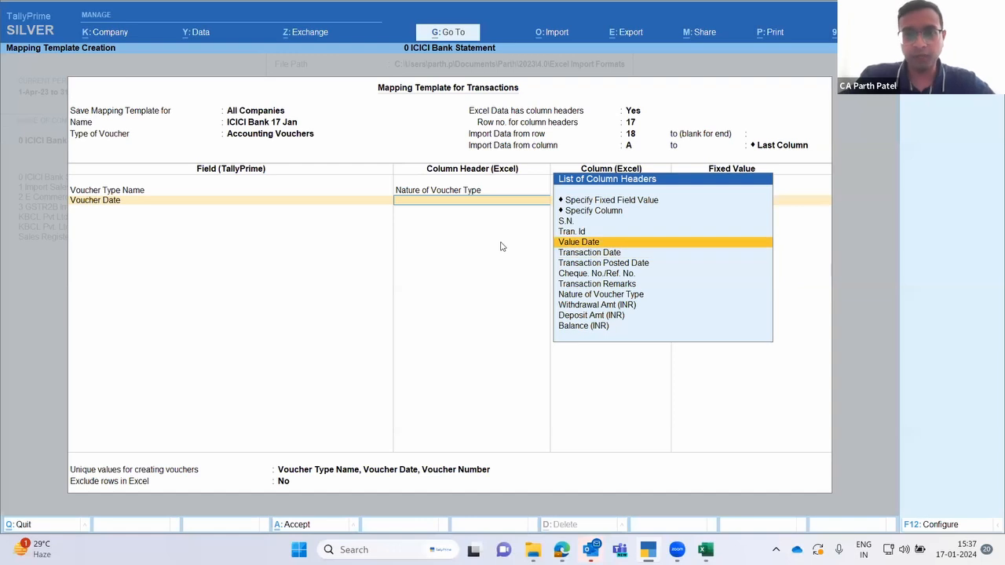
{"action": "key", "text": "Down"}
{"action": "key", "text": "Return"}
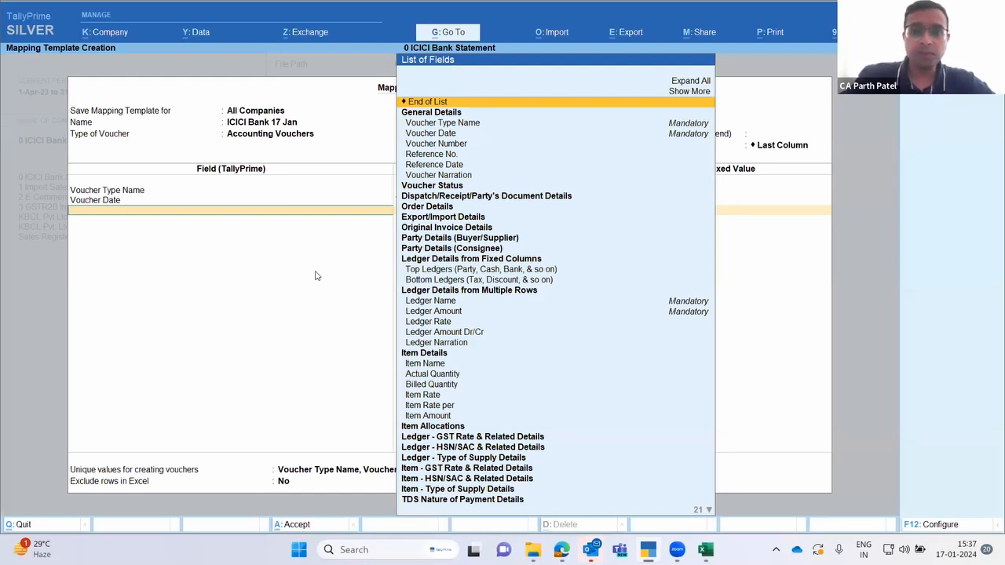
- Add the Voucher Number field to the mapping template
{"action": "key", "text": "Down"}
{"action": "key", "text": "Down"}
{"action": "key", "text": "Down"}
{"action": "key", "text": "Return"}
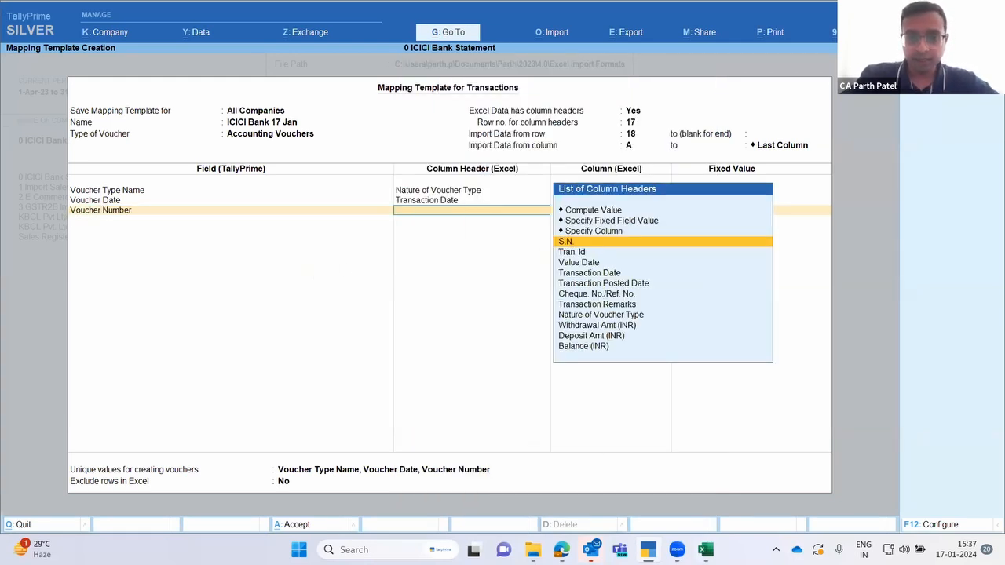
- Check the row 17 column headers in the Excel statement and map Voucher Number to the S.N. column header
{"action": "key", "text": "alt+Tab"}
{"action": "left_click", "coordinate": [96, 362]}
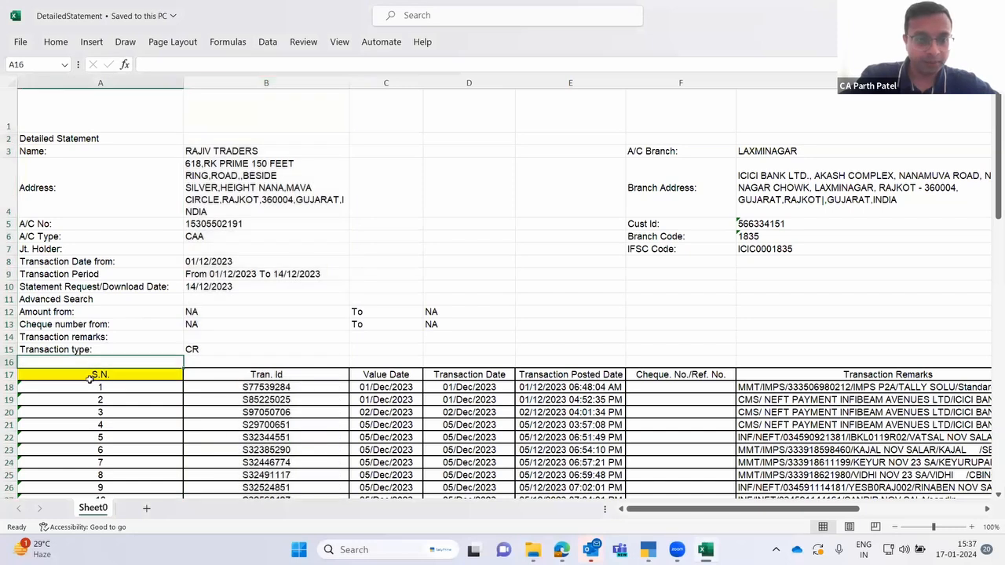
{"action": "key", "text": "Down"}
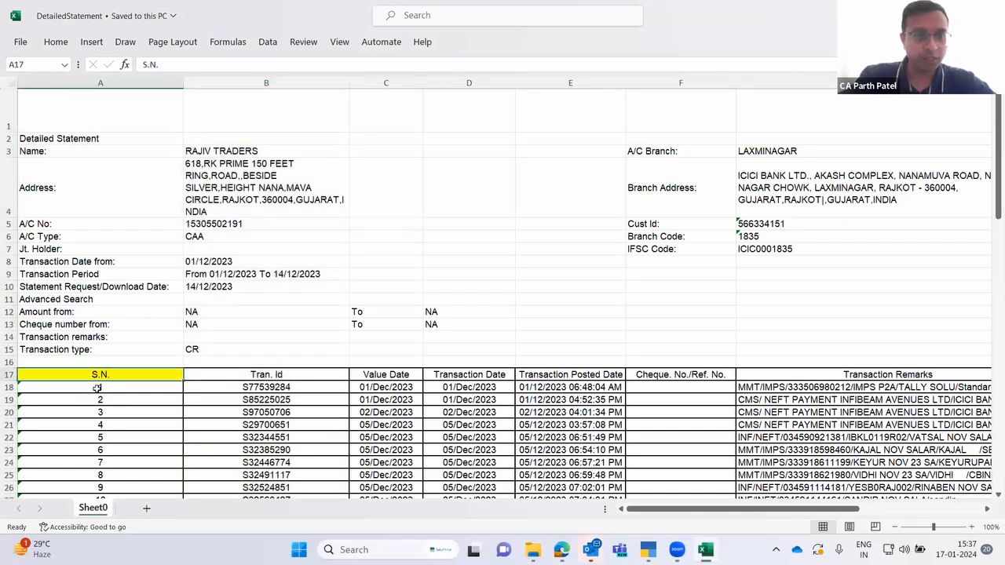
{"action": "key", "text": "Right"}
{"action": "key", "text": "Right"}
{"action": "key", "text": "Right"}
{"action": "key", "text": "Right"}
{"action": "key", "text": "Right"}
{"action": "key", "text": "Left"}
{"action": "key", "text": "Left"}
{"action": "key", "text": "Left"}
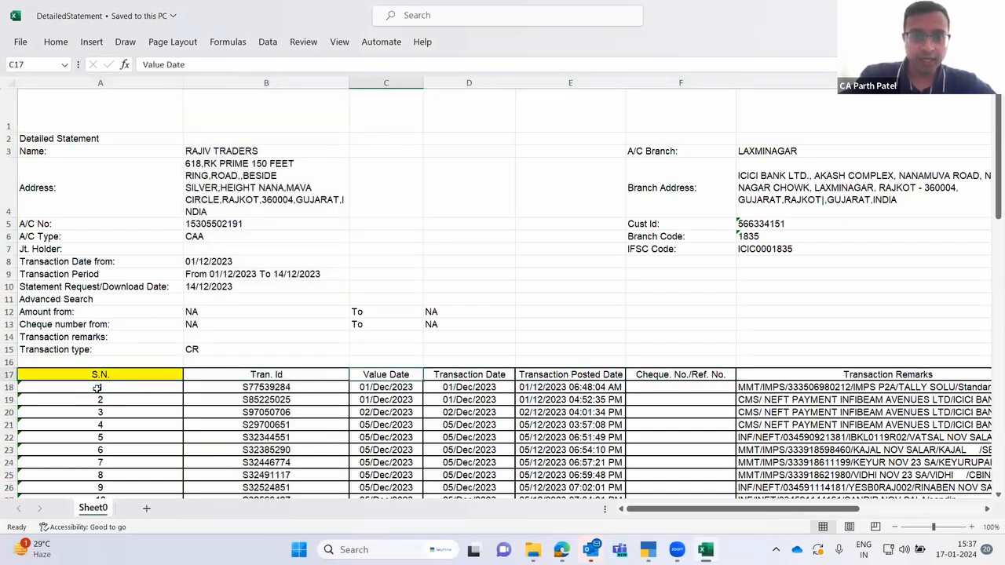
{"action": "key", "text": "Right"}
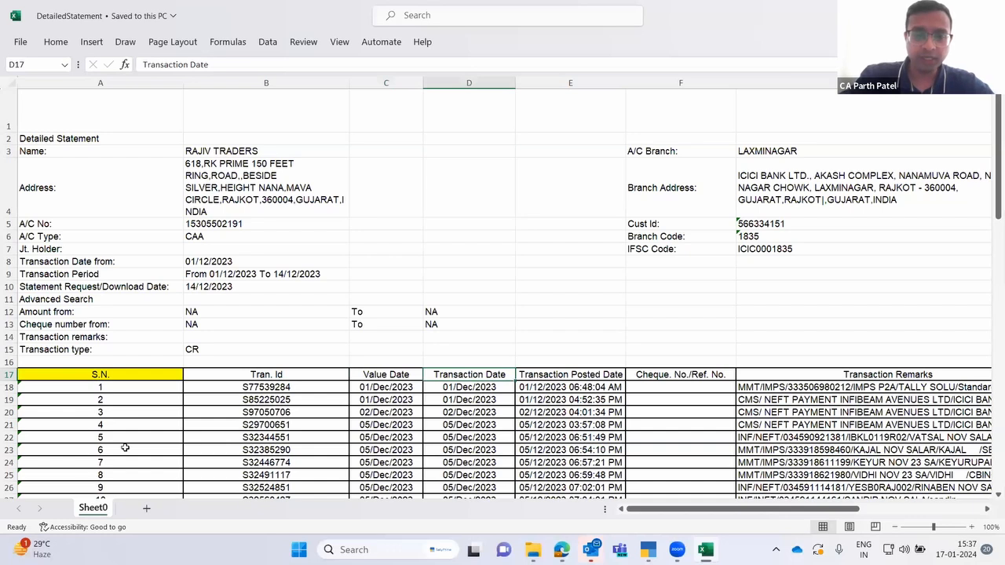
{"action": "key", "text": "alt+Tab"}
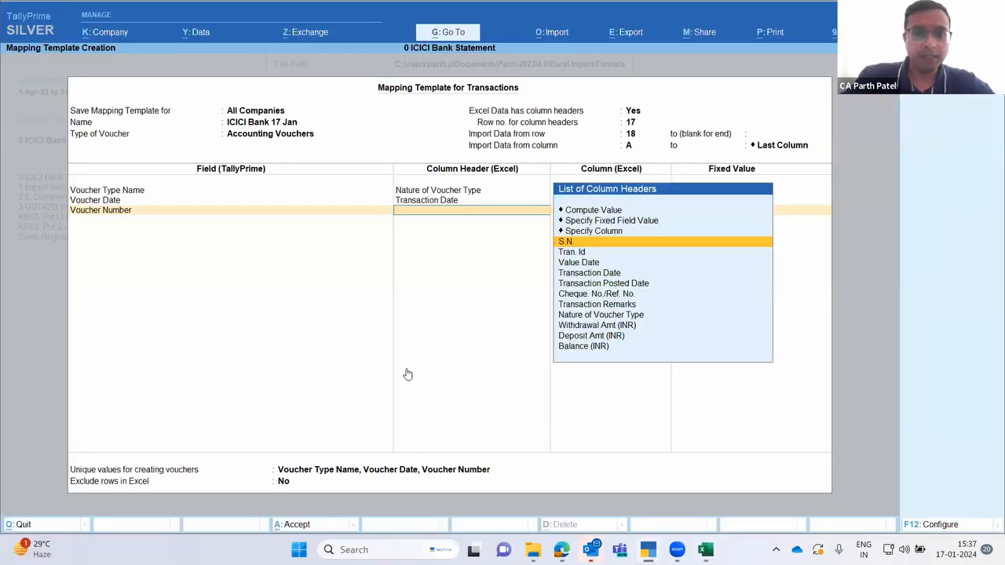
{"action": "key", "text": "Return"}
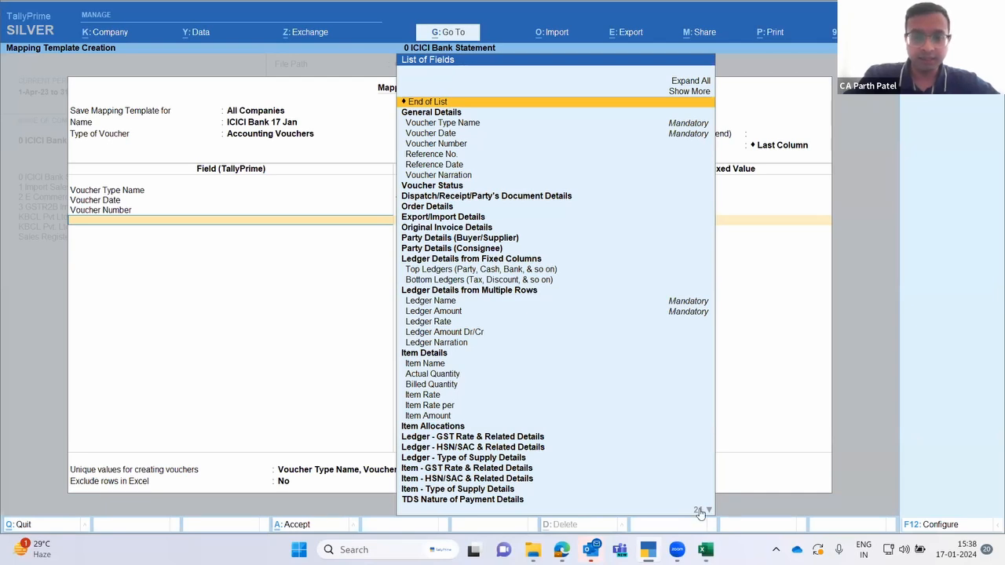
- Examine the serial numbers in column A from row 18 down in the Excel statement, and return to the mapping template
{"action": "left_click", "coordinate": [704, 548]}
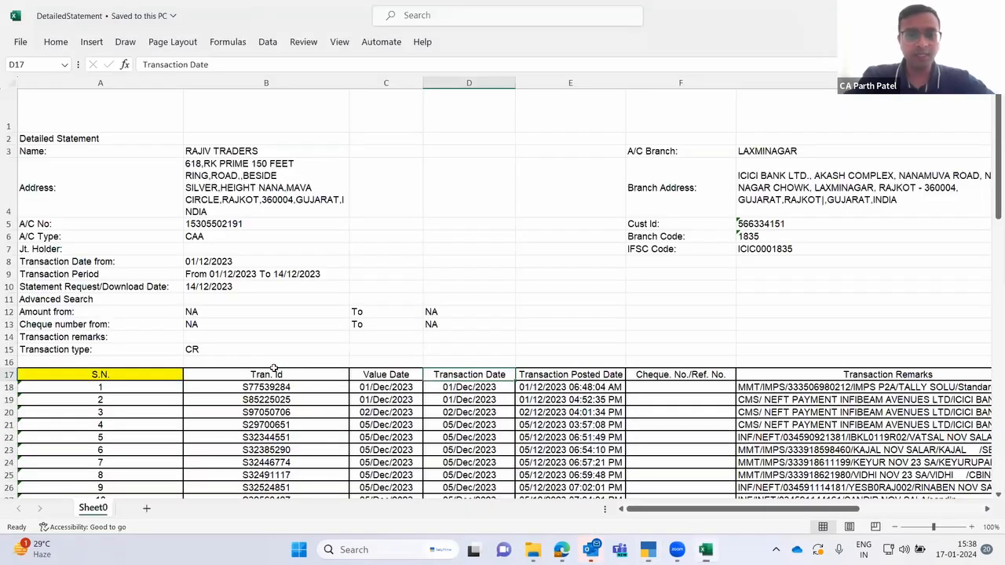
{"action": "key", "text": "Left"}
{"action": "key", "text": "Left"}
{"action": "key", "text": "Left"}
{"action": "key", "text": "Down"}
{"action": "key", "text": "shift+Down"}
{"action": "key", "text": "shift+Down"}
{"action": "key", "text": "shift+Down"}
{"action": "key", "text": "shift+Down"}
{"action": "key", "text": "shift+Down"}
{"action": "key", "text": "shift+Down"}
{"action": "key", "text": "shift+Down"}
{"action": "key", "text": "shift+Down"}
{"action": "key", "text": "shift+Down"}
{"action": "key", "text": "shift+Down"}
{"action": "key", "text": "shift+Down"}
{"action": "key", "text": "shift+Down"}
{"action": "key", "text": "shift+Down"}
{"action": "key", "text": "shift+Down"}
{"action": "key", "text": "shift+Down"}
{"action": "key", "text": "shift+Down"}
{"action": "key", "text": "shift+Down"}
{"action": "key", "text": "shift+Down"}
{"action": "key", "text": "shift+Down"}
{"action": "key", "text": "shift+Down"}
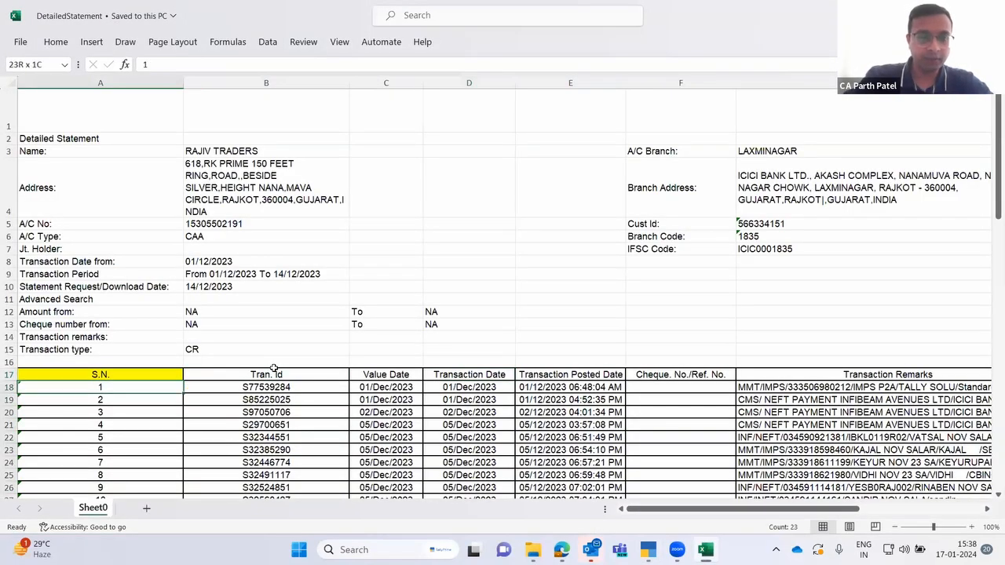
{"action": "key", "text": "shift+Up"}
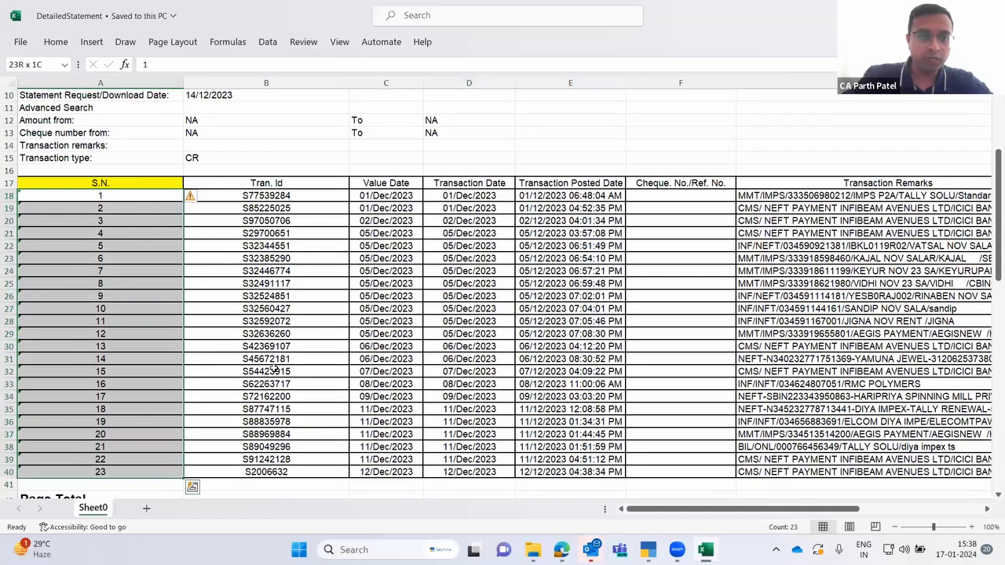
{"action": "key", "text": "Up"}
{"action": "key", "text": "Down"}
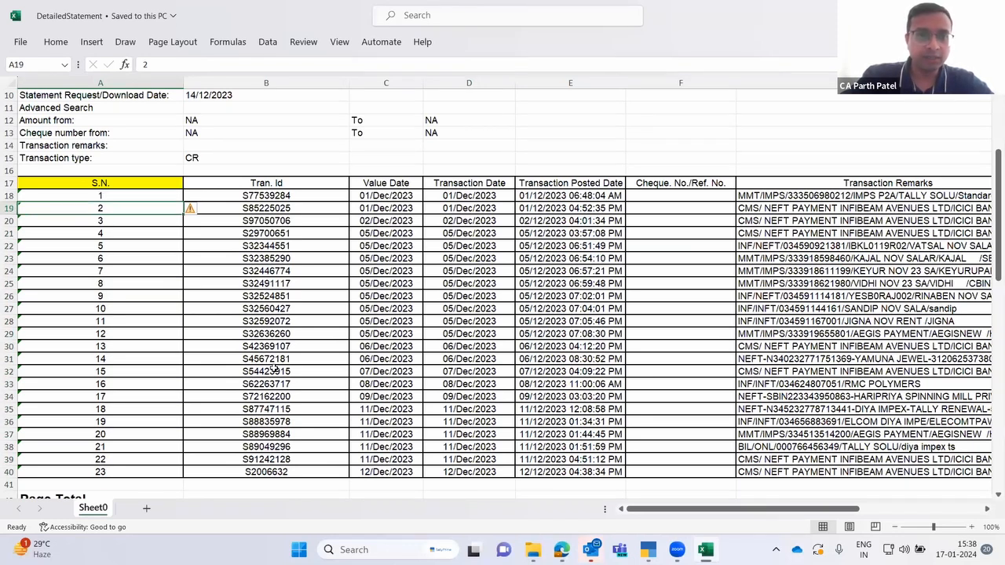
{"action": "key", "text": "ctrl+shift+Down"}
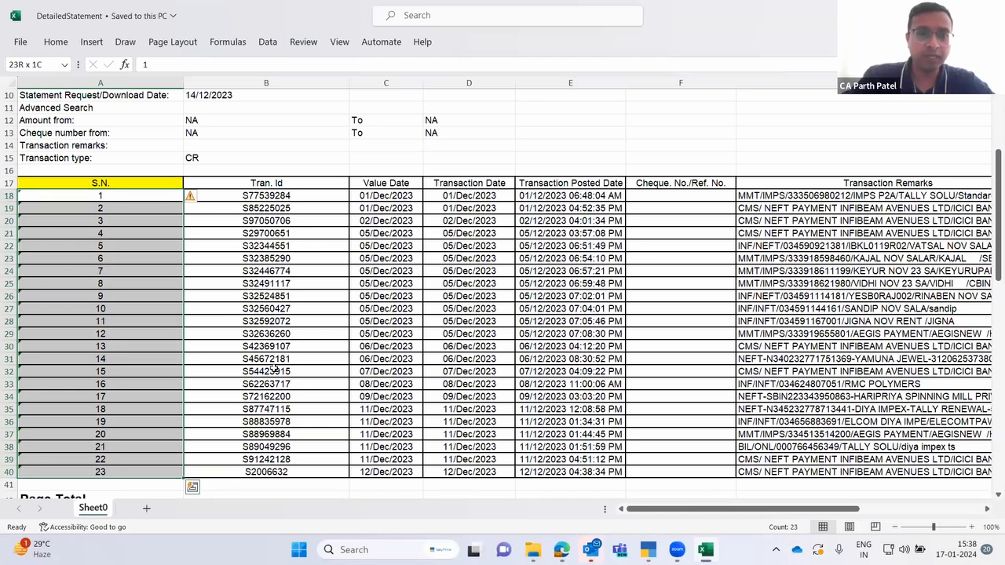
{"action": "key", "text": "ctrl+shift+Up"}
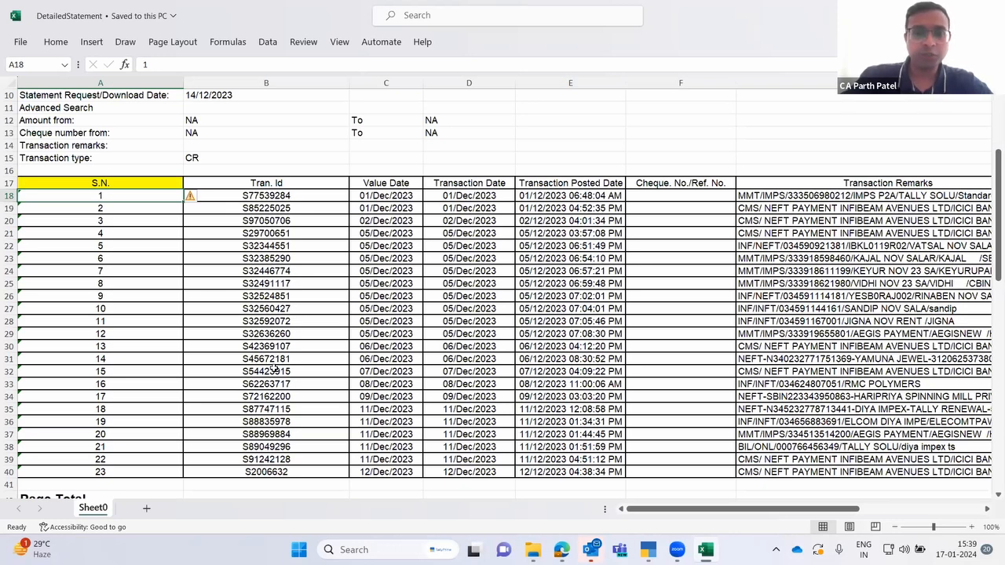
{"action": "key", "text": "alt+Tab"}
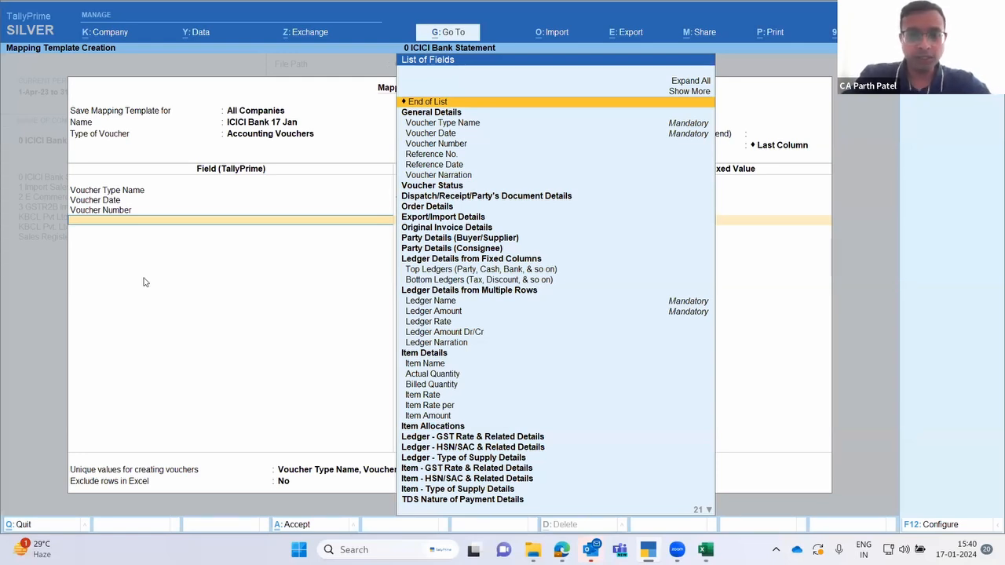
- Add Top Ledgers (Party, Cash, Bank, & so on) to the mapping template with Ledger Name as its first field
{"action": "type", "text": "Top"}
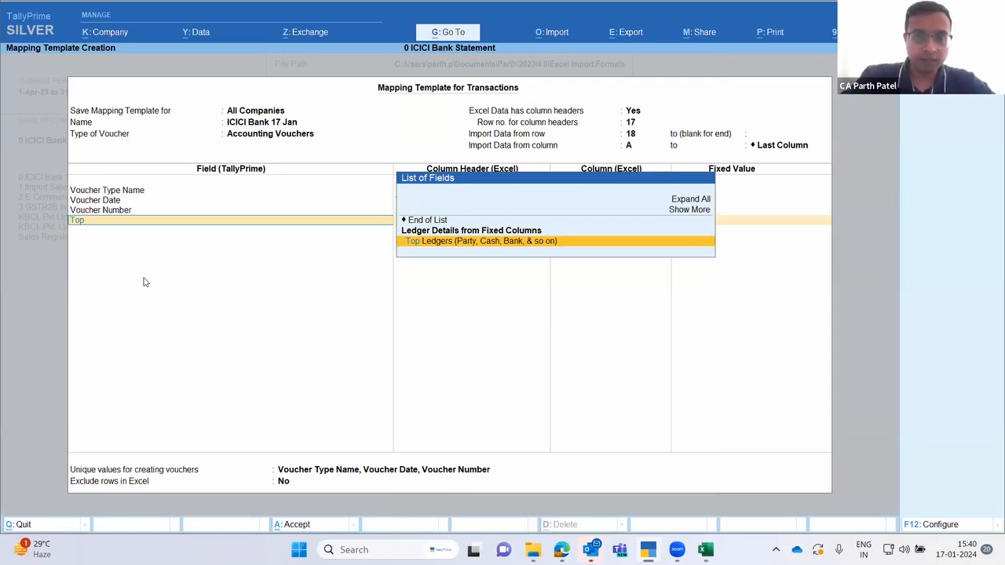
{"action": "key", "text": "Return"}
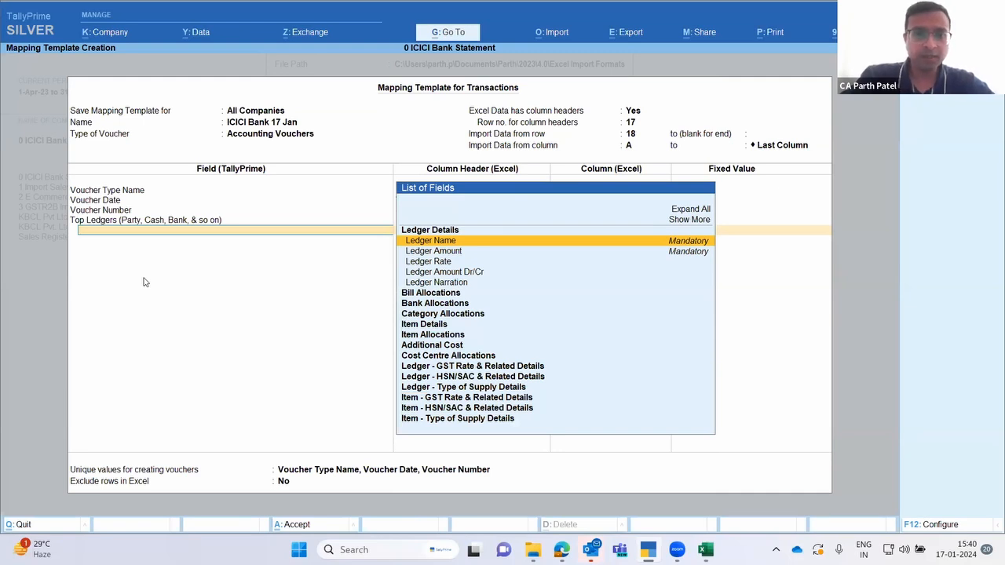
{"action": "key", "text": "Return"}
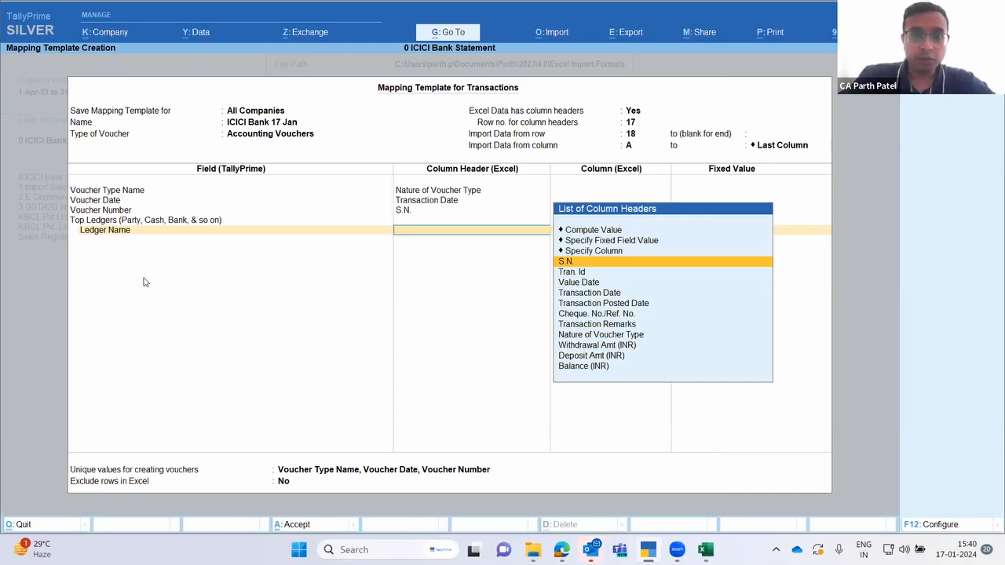
- Look across the transaction columns of the Excel statement in row 18 for a bank ledger name
{"action": "key", "text": "alt+Tab"}
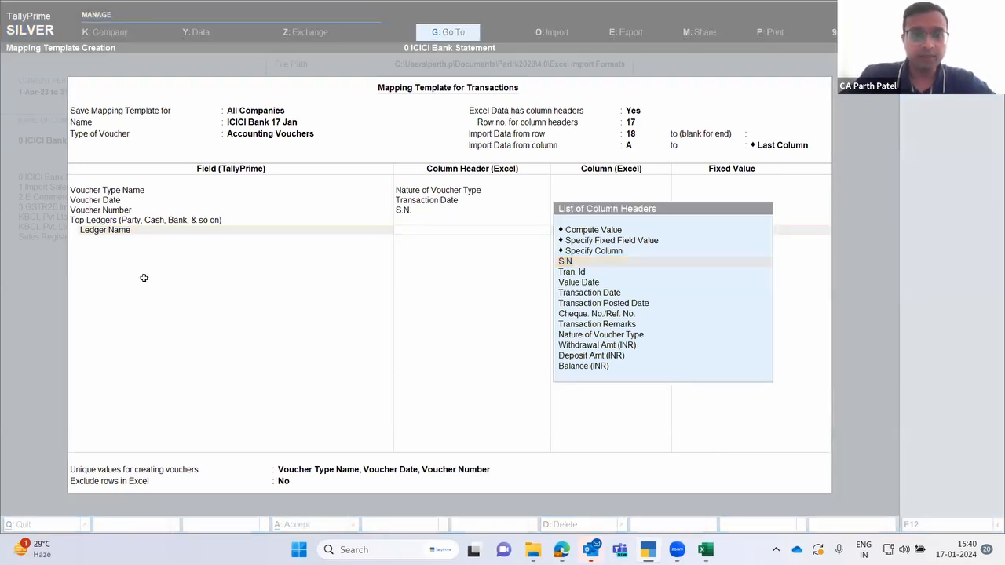
{"action": "key", "text": "Right"}
{"action": "key", "text": "Right"}
{"action": "key", "text": "Right"}
{"action": "key", "text": "Right"}
{"action": "key", "text": "Right"}
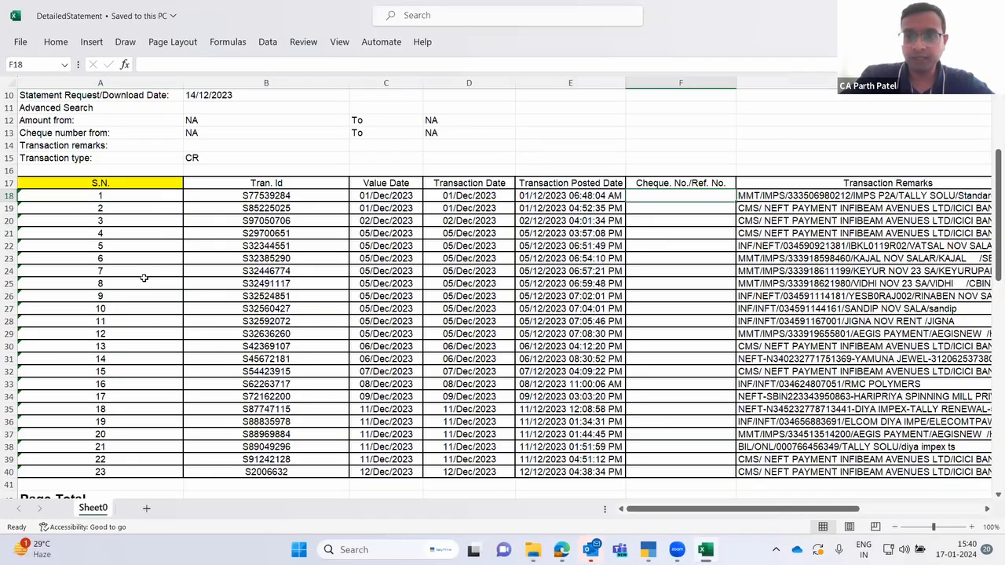
{"action": "key", "text": "Right"}
{"action": "key", "text": "Right"}
{"action": "key", "text": "Right"}
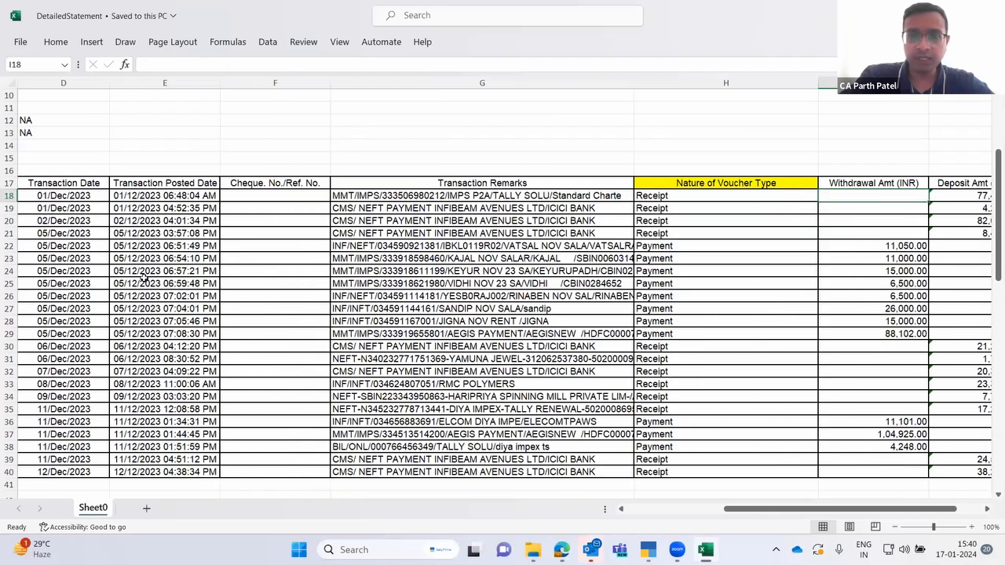
{"action": "key", "text": "Right"}
{"action": "key", "text": "Right"}
{"action": "key", "text": "Right"}
{"action": "key", "text": "Left"}
{"action": "key", "text": "Home"}
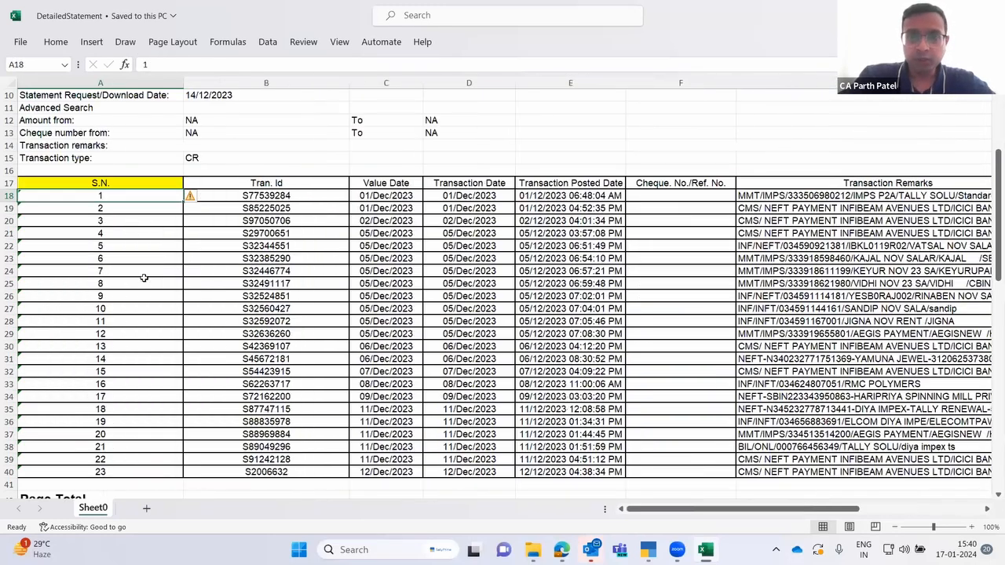
- Examine the account details above the transaction table in the Excel statement and return to the mapping template
{"action": "key", "text": "Right"}
{"action": "key", "text": "Right"}
{"action": "key", "text": "Right"}
{"action": "key", "text": "Right"}
{"action": "key", "text": "Right"}
{"action": "key", "text": "Up"}
{"action": "key", "text": "Up"}
{"action": "key", "text": "Up"}
{"action": "key", "text": "Up"}
{"action": "key", "text": "Up"}
{"action": "key", "text": "Up"}
{"action": "key", "text": "Up"}
{"action": "key", "text": "Up"}
{"action": "key", "text": "Up"}
{"action": "key", "text": "Up"}
{"action": "key", "text": "Up"}
{"action": "key", "text": "Up"}
{"action": "key", "text": "Up"}
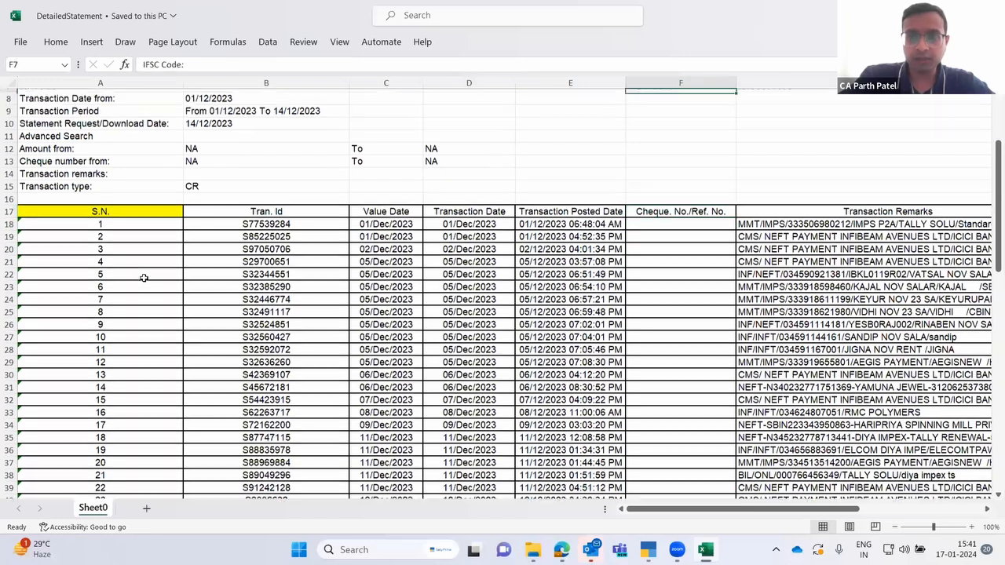
{"action": "key", "text": "Up"}
{"action": "key", "text": "Down"}
{"action": "key", "text": "Down"}
{"action": "key", "text": "Down"}
{"action": "key", "text": "Down"}
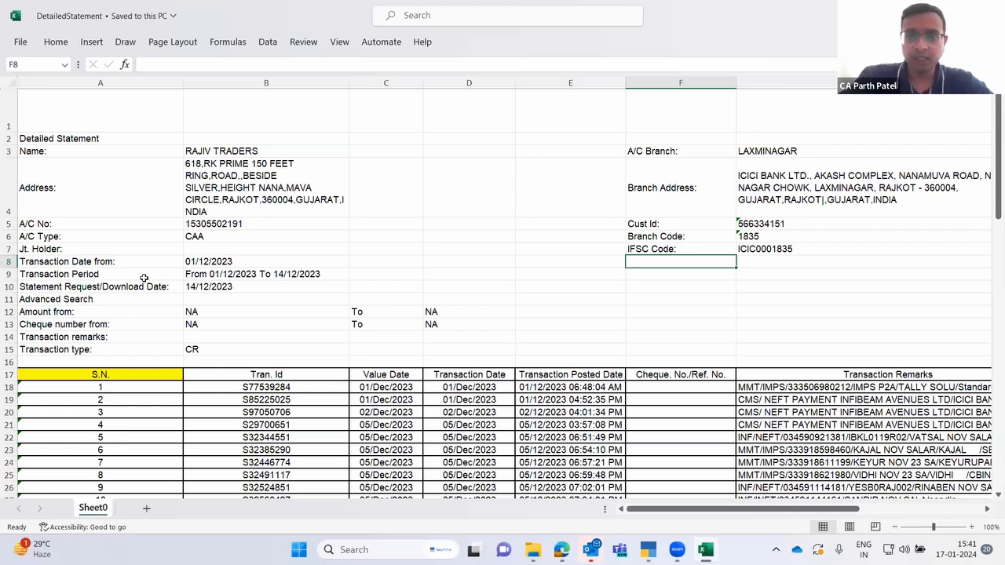
{"action": "key", "text": "alt+Tab"}
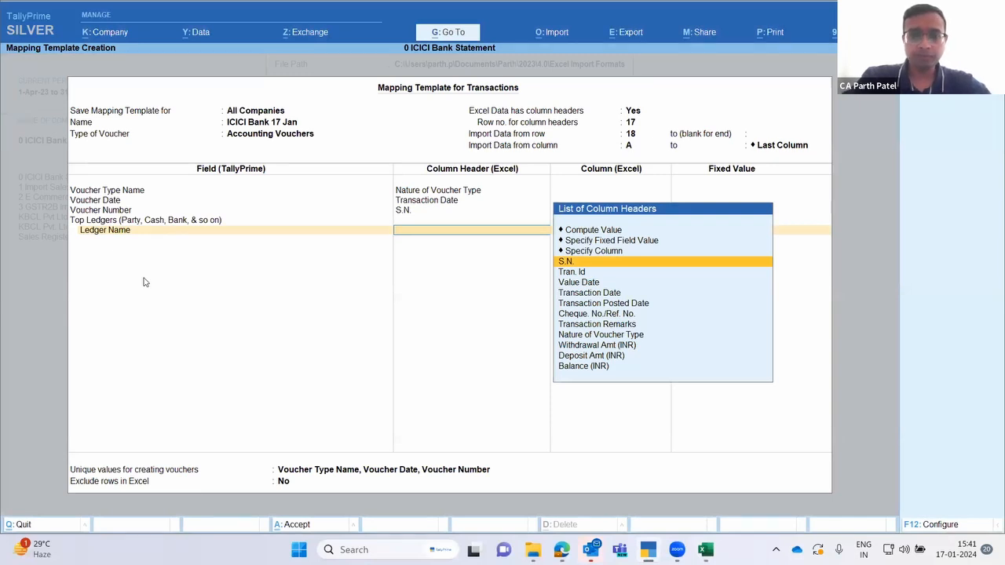
- Set the Ledger Name mapping to Specify Fixed Field Value and look through the available ledgers
{"action": "key", "text": "Up"}
{"action": "key", "text": "Up"}
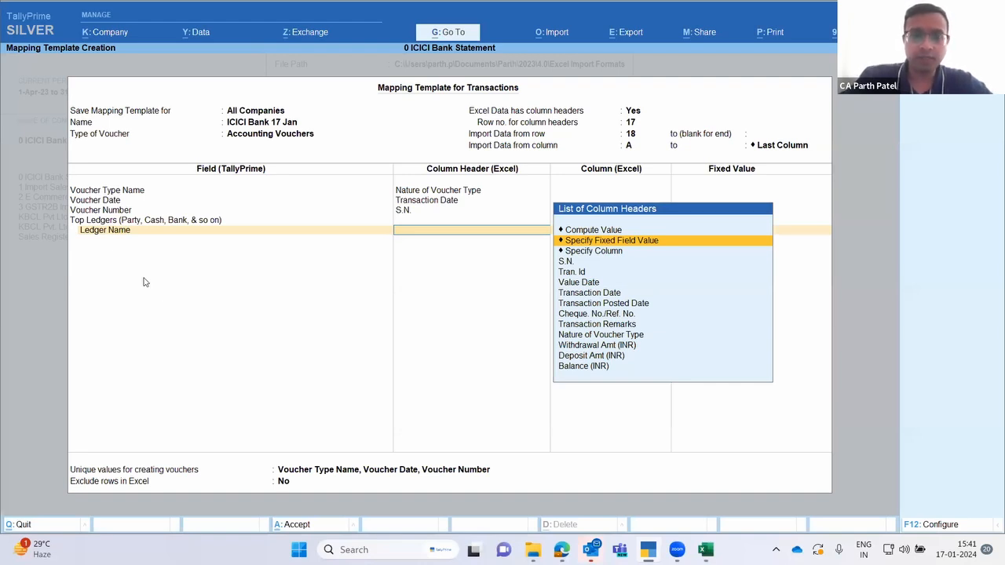
{"action": "key", "text": "Return"}
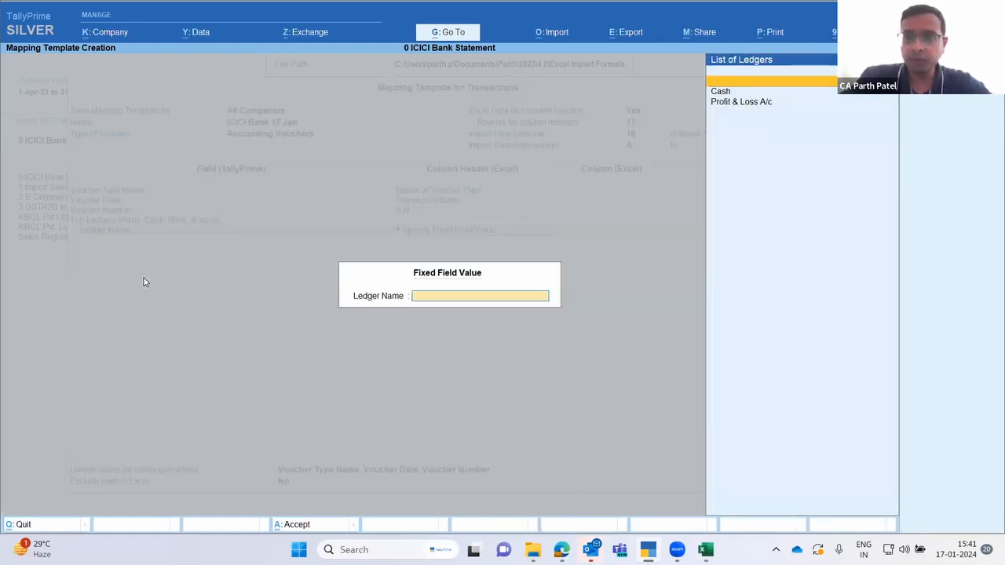
{"action": "key", "text": "Down"}
{"action": "key", "text": "Down"}
{"action": "key", "text": "Up"}
{"action": "key", "text": "Down"}
{"action": "key", "text": "Up"}
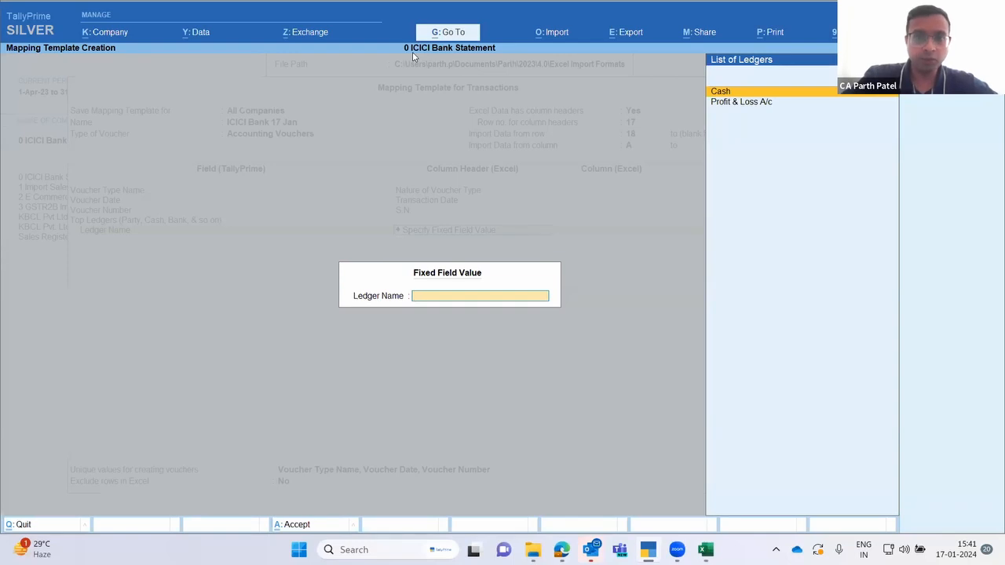
- Open the creation form for a new ledger master without leaving the mapping template
{"action": "key", "text": "alt+g"}
{"action": "key", "text": "Up"}
{"action": "key", "text": "Up"}
{"action": "key", "text": "Up"}
{"action": "key", "text": "Up"}
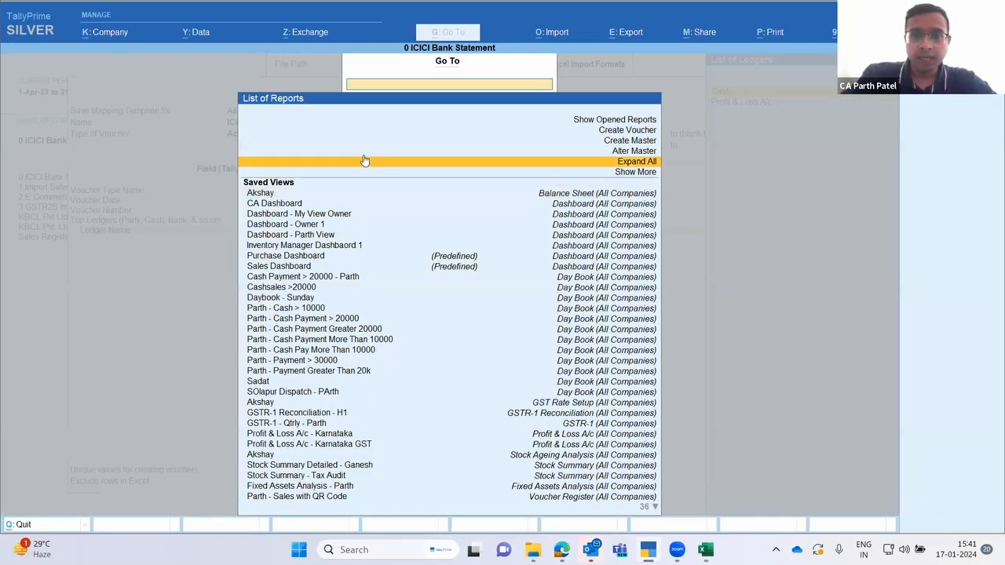
{"action": "key", "text": "Return"}
{"action": "left_click", "coordinate": [364, 159]}
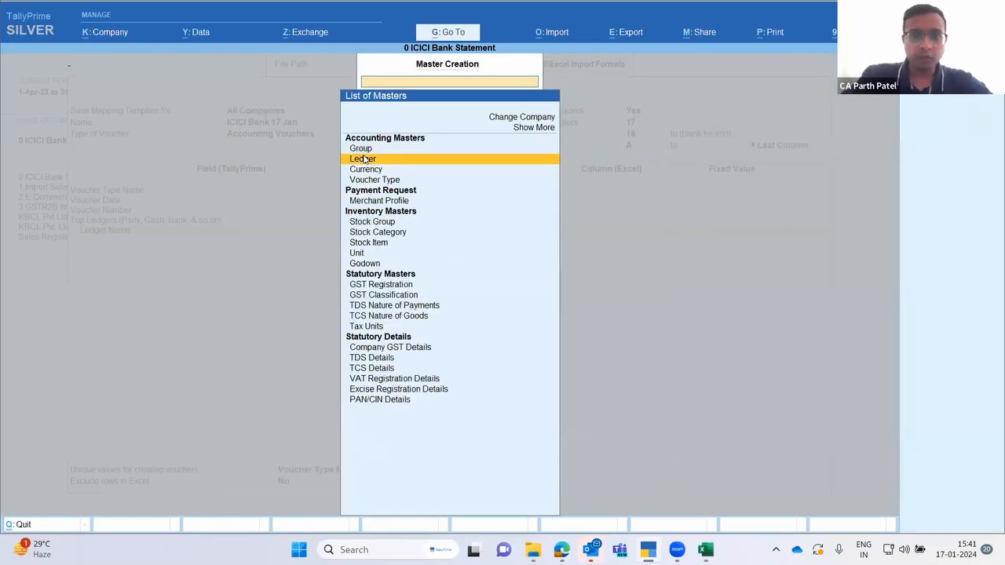
- Create a ledger named ICICI Bank under the Bank Accounts group, save it and return to the mapping template
{"action": "type", "text": "ICICI Bank"}
{"action": "key", "text": "Return"}
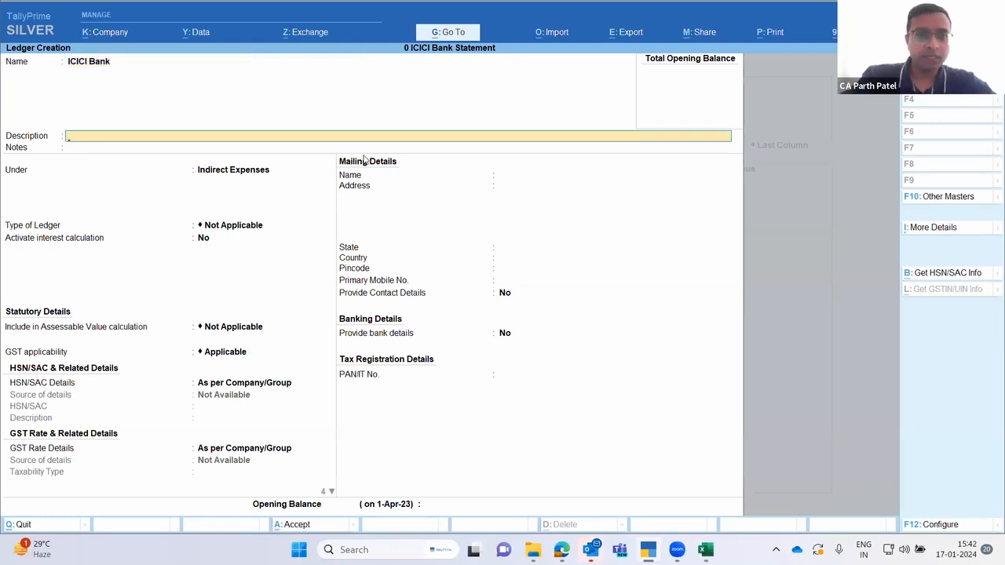
{"action": "key", "text": "Return"}
{"action": "key", "text": "Return"}
{"action": "type", "text": "Bank"}
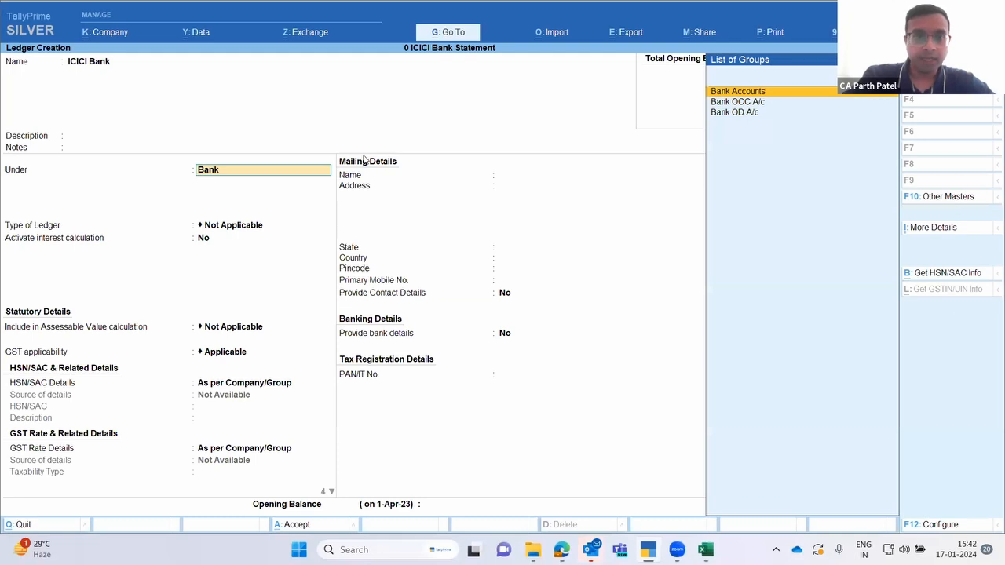
{"action": "key", "text": "Return"}
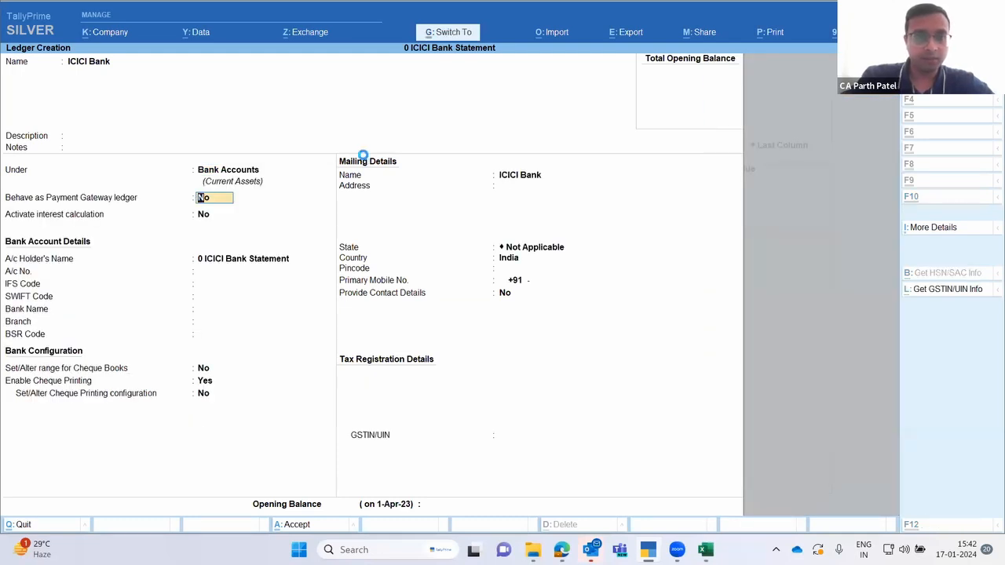
{"action": "key", "text": "ctrl+a"}
{"action": "key", "text": "Escape"}
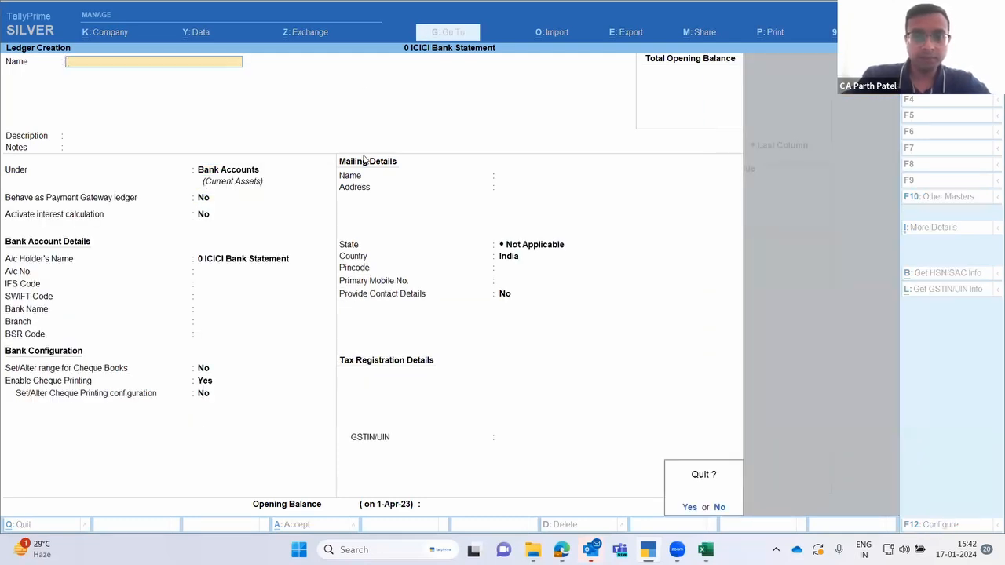
{"action": "key", "text": "y"}
{"action": "key", "text": "Escape"}
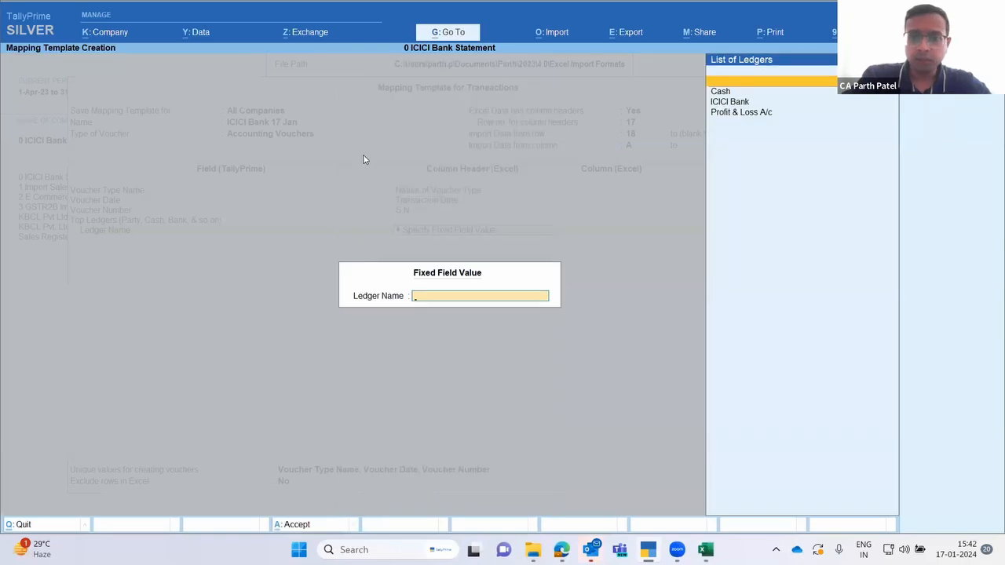
- Set the fixed Ledger Name value to ICICI Bank and add Ledger Amount as the following field to map
{"action": "key", "text": "Down"}
{"action": "key", "text": "Down"}
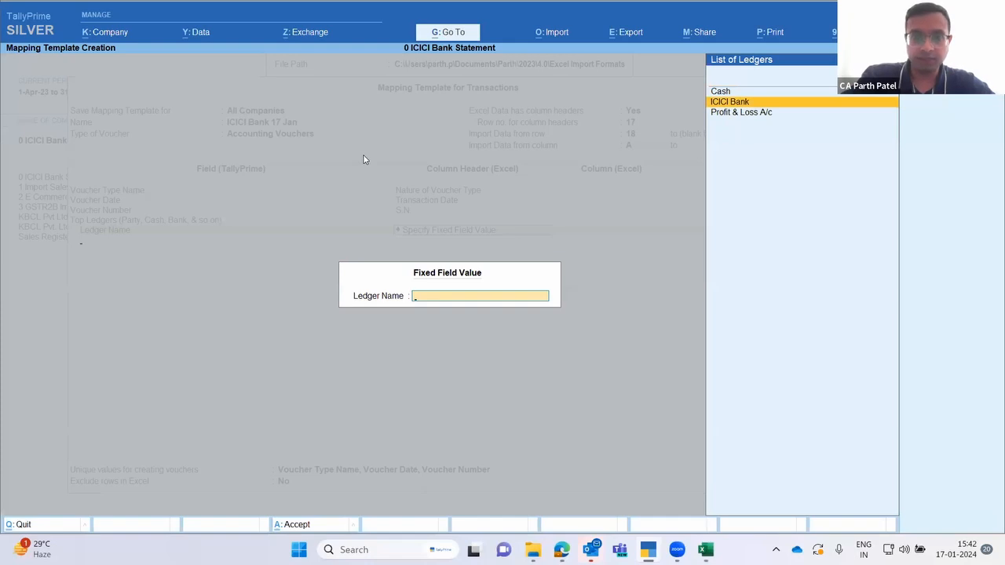
{"action": "key", "text": "Escape"}
{"action": "key", "text": "Down"}
{"action": "key", "text": "Down"}
{"action": "key", "text": "Down"}
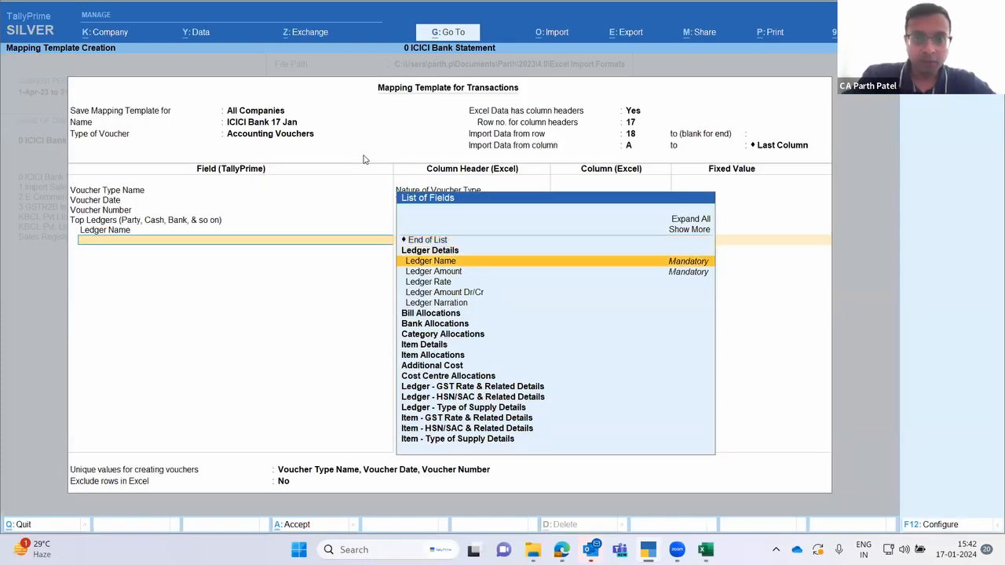
{"action": "key", "text": "Return"}
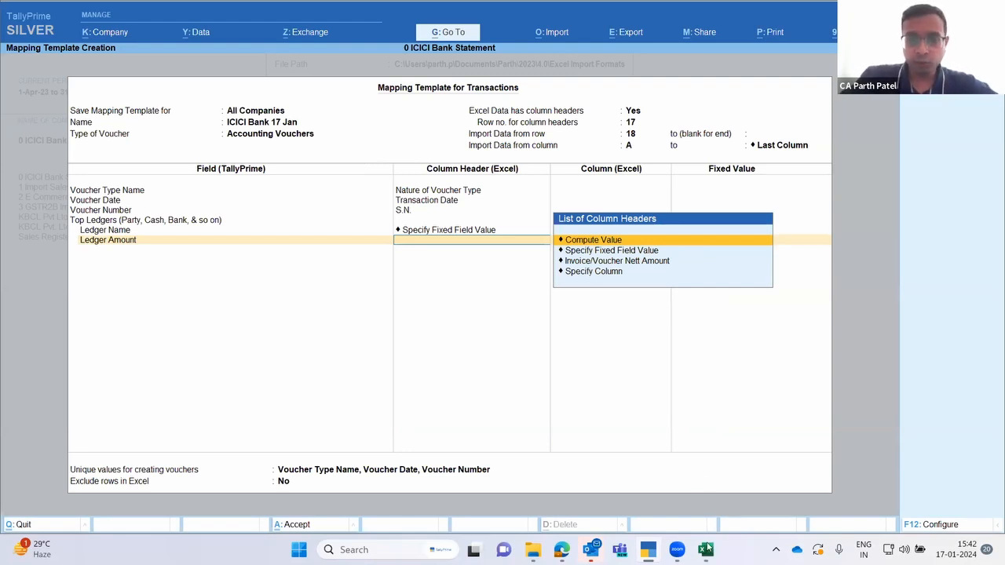
- Switch to the Excel statement and compare its Withdrawal Amt (INR) and Deposit Amt (INR) columns
{"action": "key", "text": "alt+Tab"}
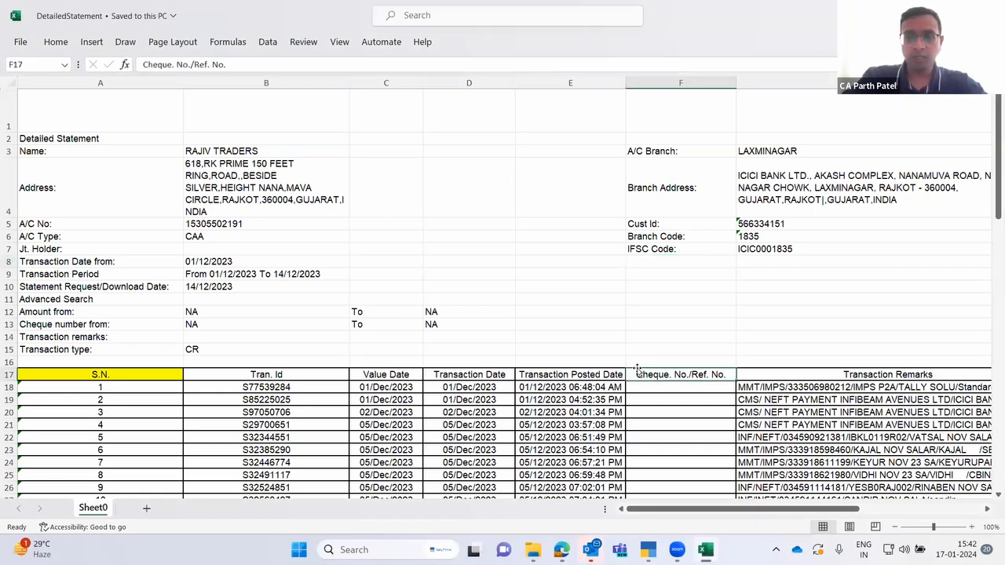
{"action": "key", "text": "Right"}
{"action": "key", "text": "Right"}
{"action": "key", "text": "Right"}
{"action": "key", "text": "Right"}
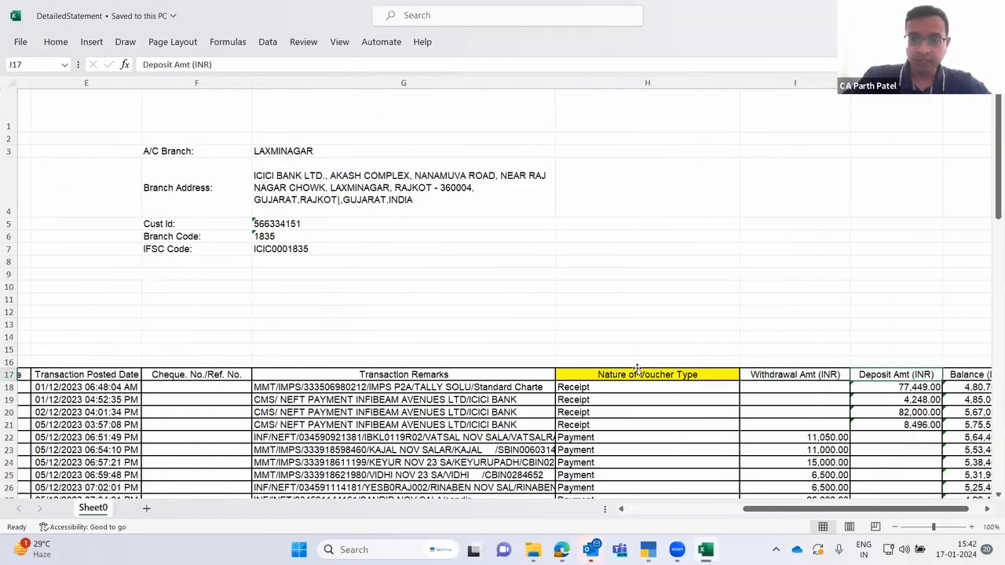
{"action": "key", "text": "Left"}
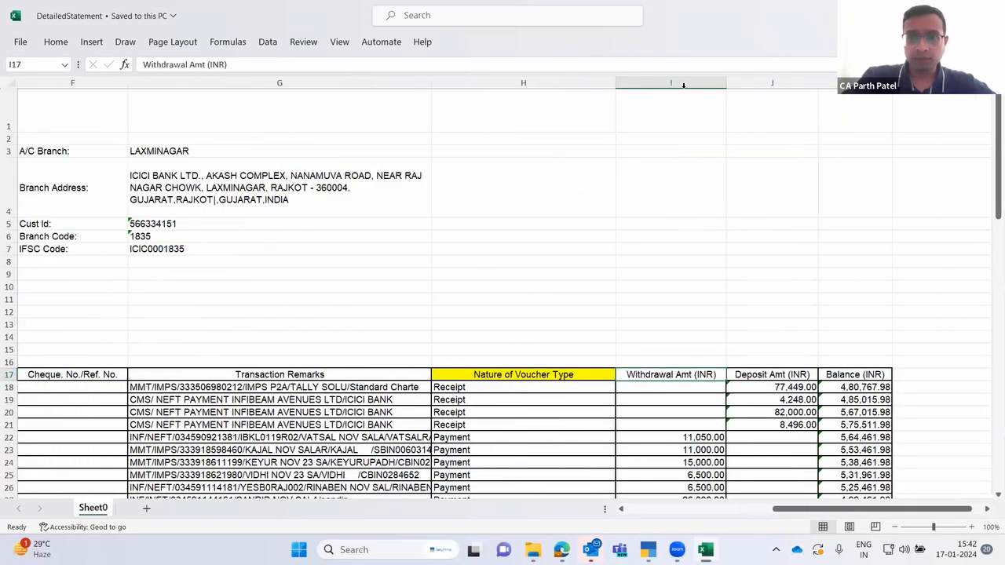
{"action": "left_click", "coordinate": [683, 84]}
{"action": "left_click", "coordinate": [755, 83]}
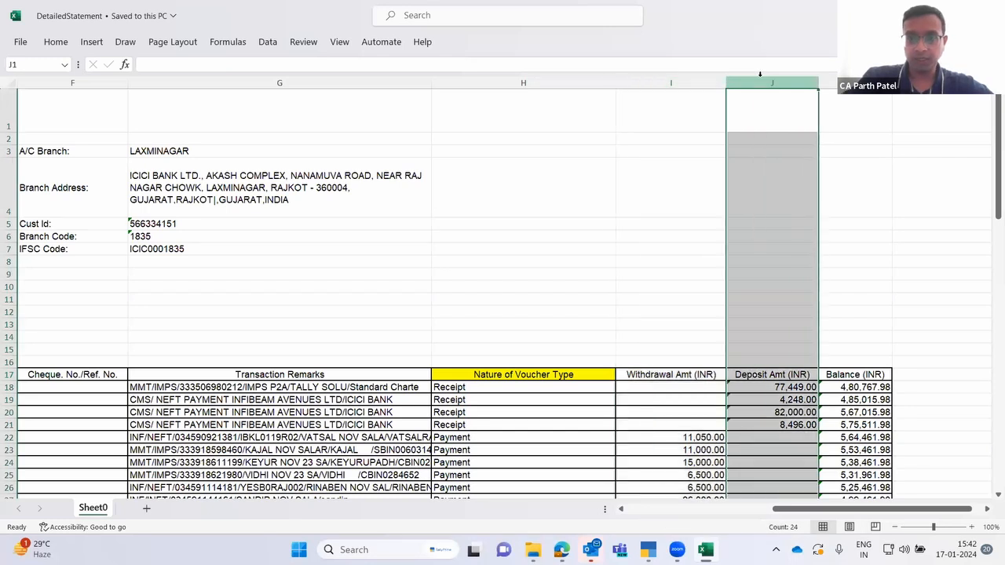
{"action": "left_click", "coordinate": [668, 82]}
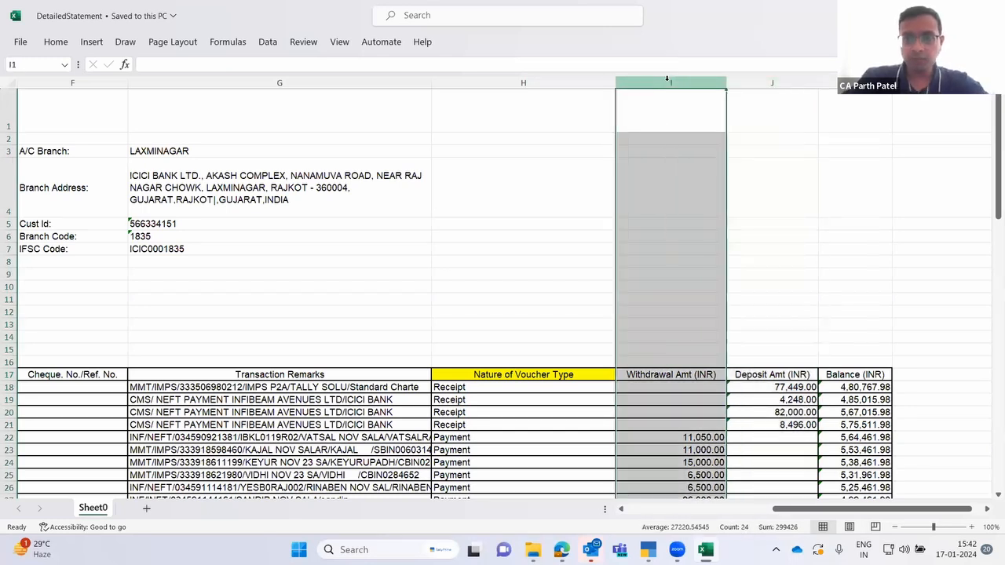
{"action": "key", "text": "Right"}
{"action": "key", "text": "ctrl+space"}
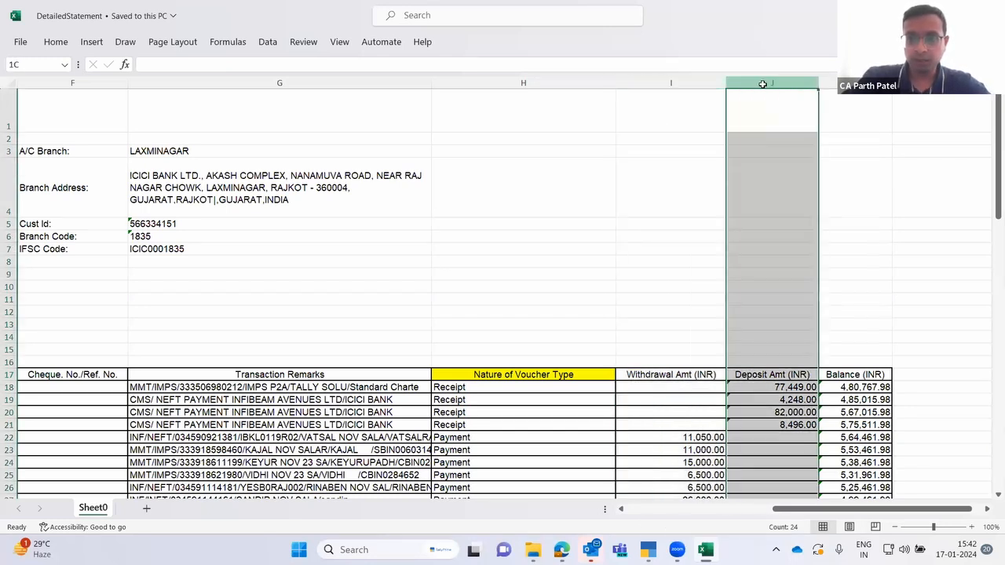
{"action": "left_click", "coordinate": [649, 267]}
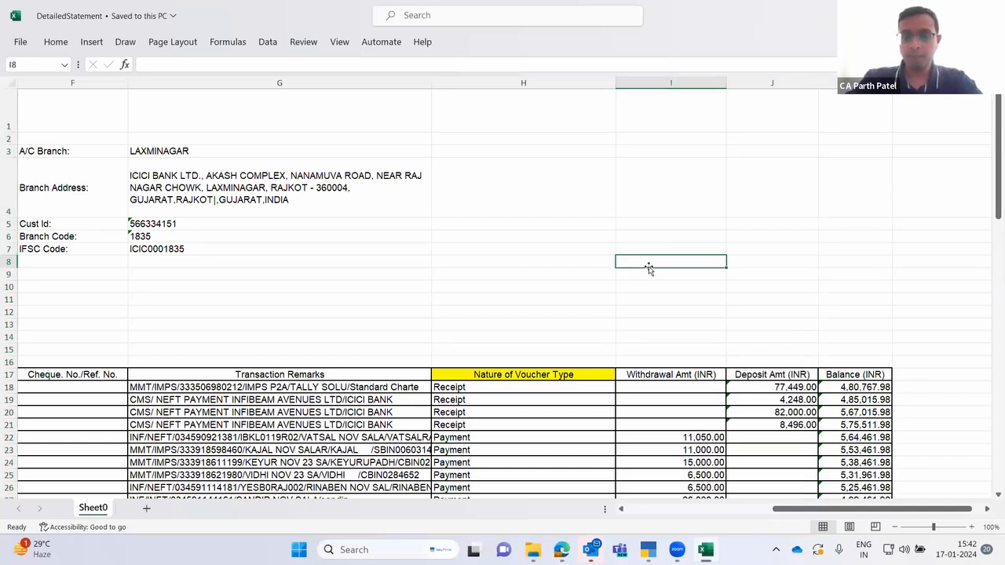
- Examine how the first transaction rows from row 18 fill the withdrawal and deposit amounts, and return to the mapping template in TallyPrime
{"action": "key", "text": "Down"}
{"action": "key", "text": "Down"}
{"action": "key", "text": "Down"}
{"action": "key", "text": "Down"}
{"action": "key", "text": "Down"}
{"action": "key", "text": "Down"}
{"action": "key", "text": "Down"}
{"action": "key", "text": "Down"}
{"action": "key", "text": "Down"}
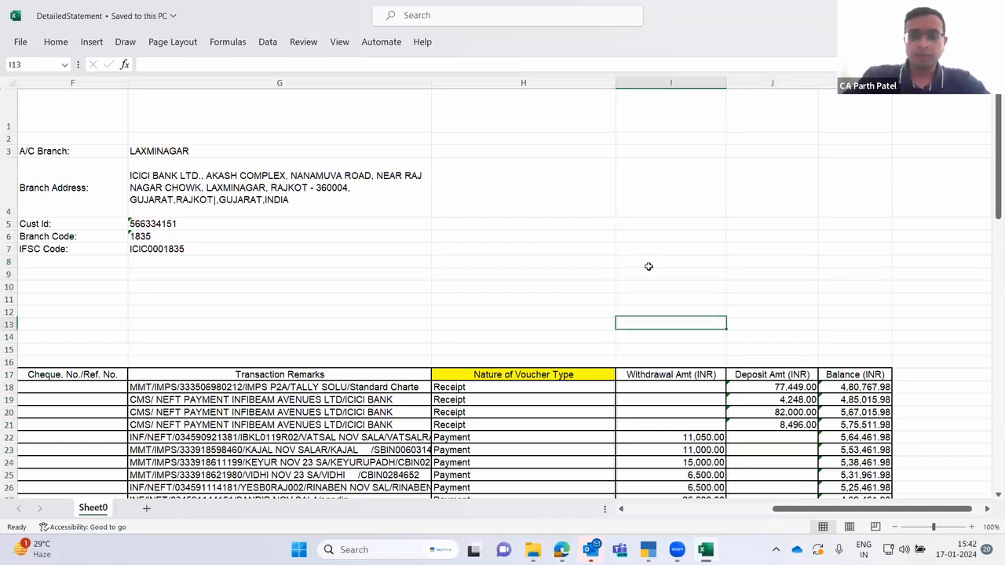
{"action": "key", "text": "Down"}
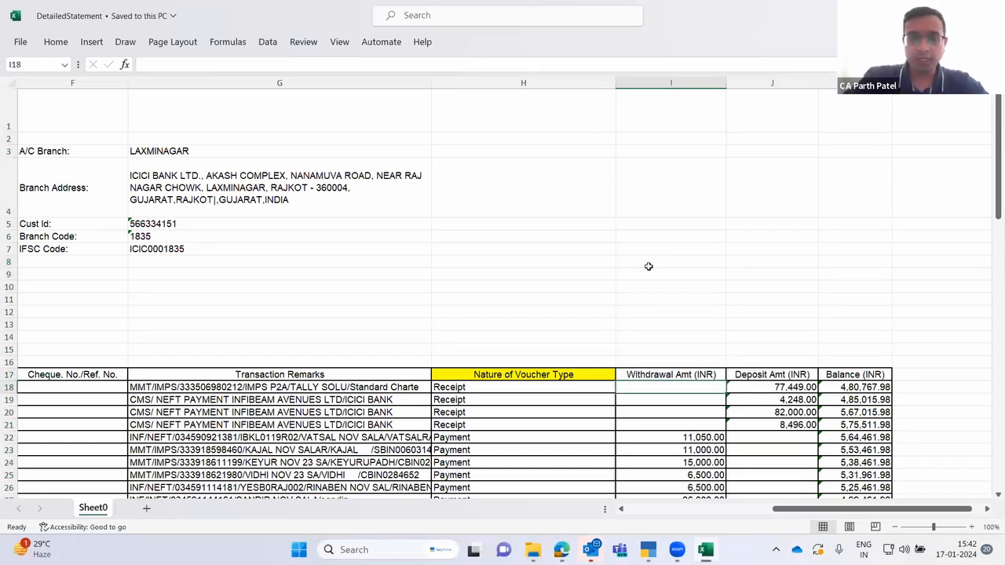
{"action": "key", "text": "Down"}
{"action": "key", "text": "Up"}
{"action": "key", "text": "Up"}
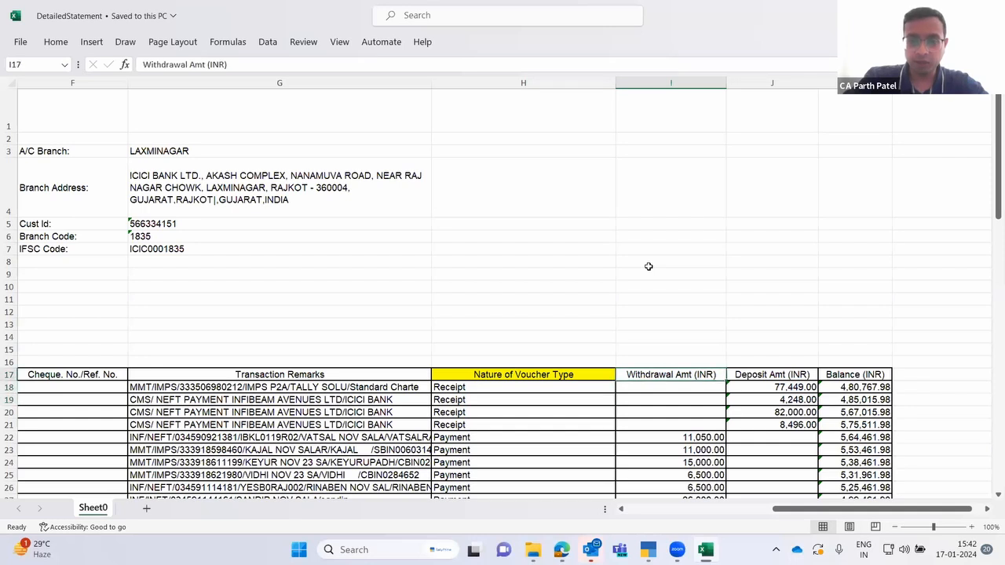
{"action": "key", "text": "Down"}
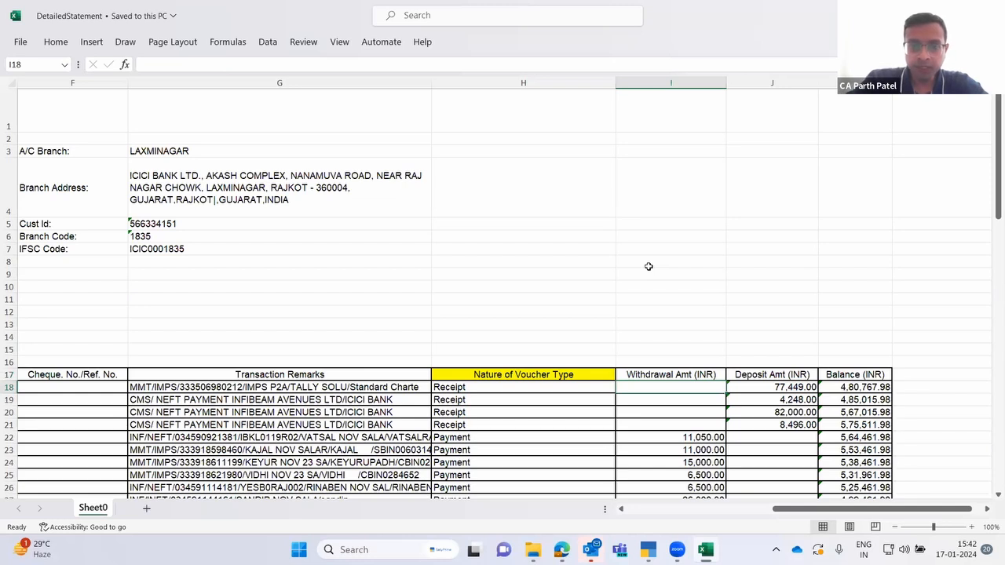
{"action": "key", "text": "Down"}
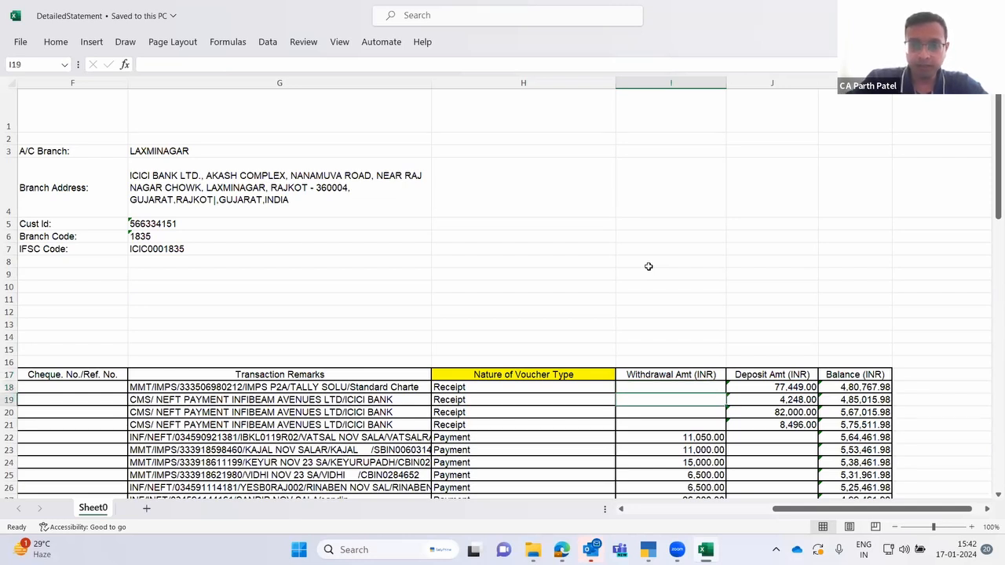
{"action": "key", "text": "Up"}
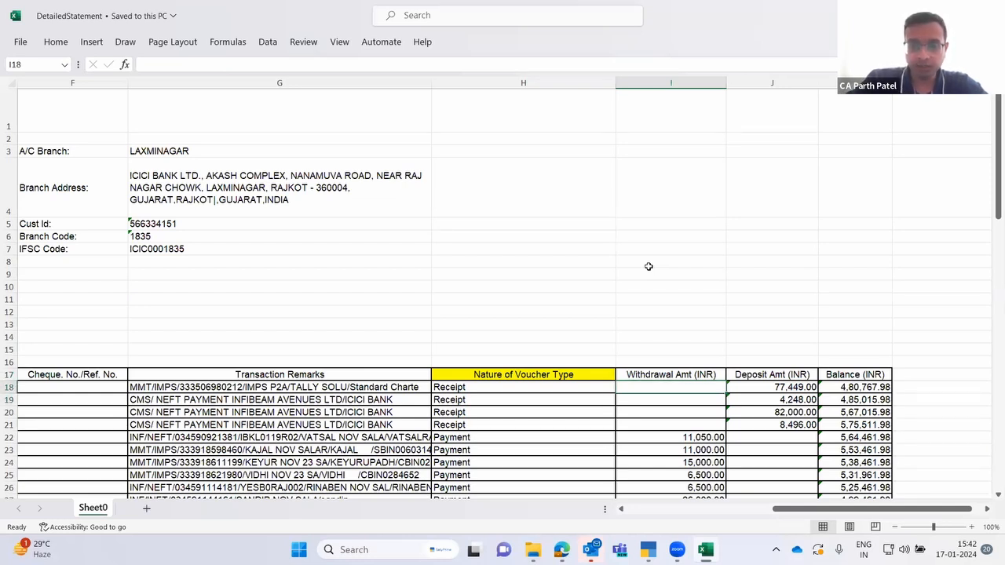
{"action": "key", "text": "Right"}
{"action": "key", "text": "Right"}
{"action": "key", "text": "Left"}
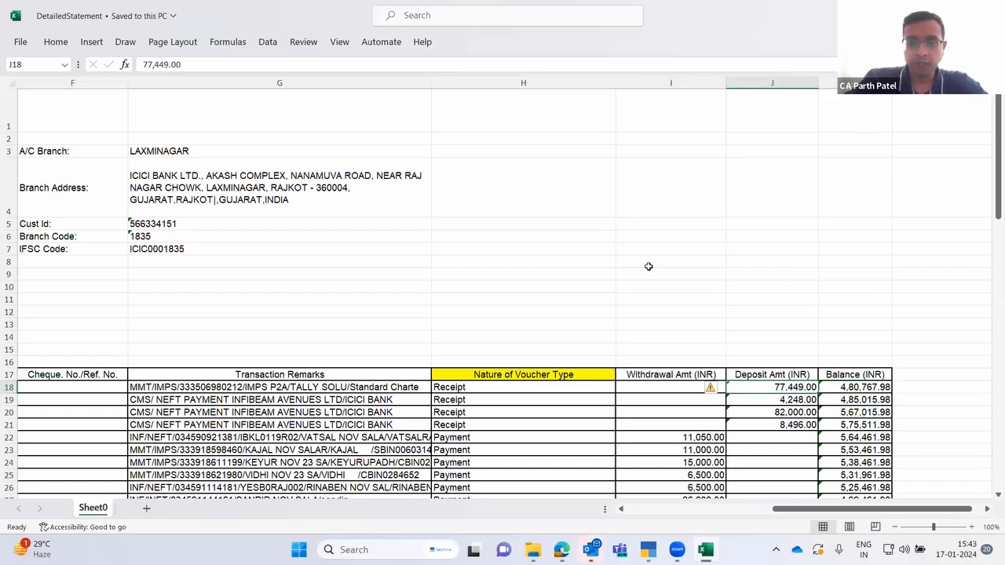
{"action": "key", "text": "alt+Tab"}
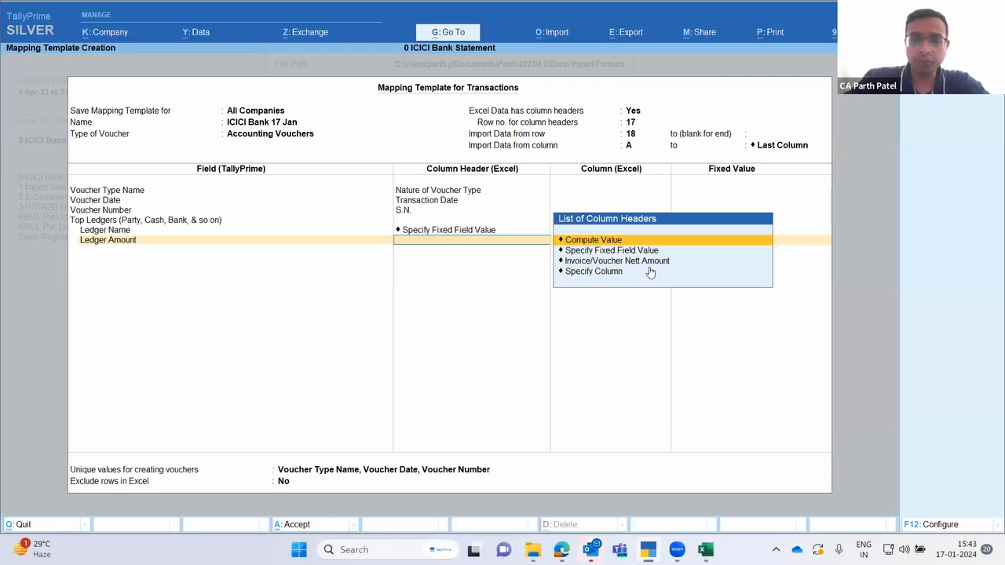
- Try mapping Ledger Amount through Compute Value with a specified column
{"action": "key", "text": "Return"}
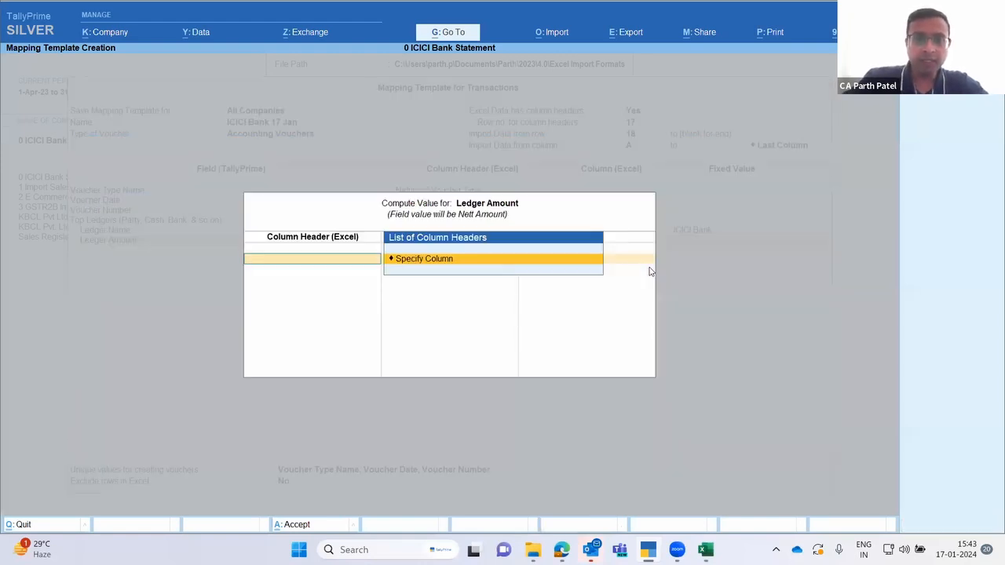
{"action": "key", "text": "Escape"}
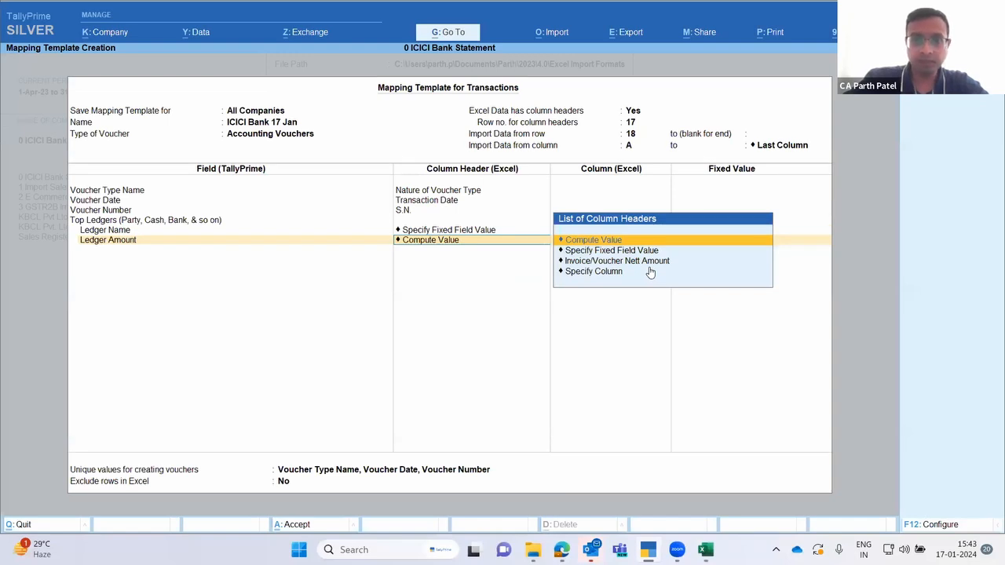
{"action": "key", "text": "Return"}
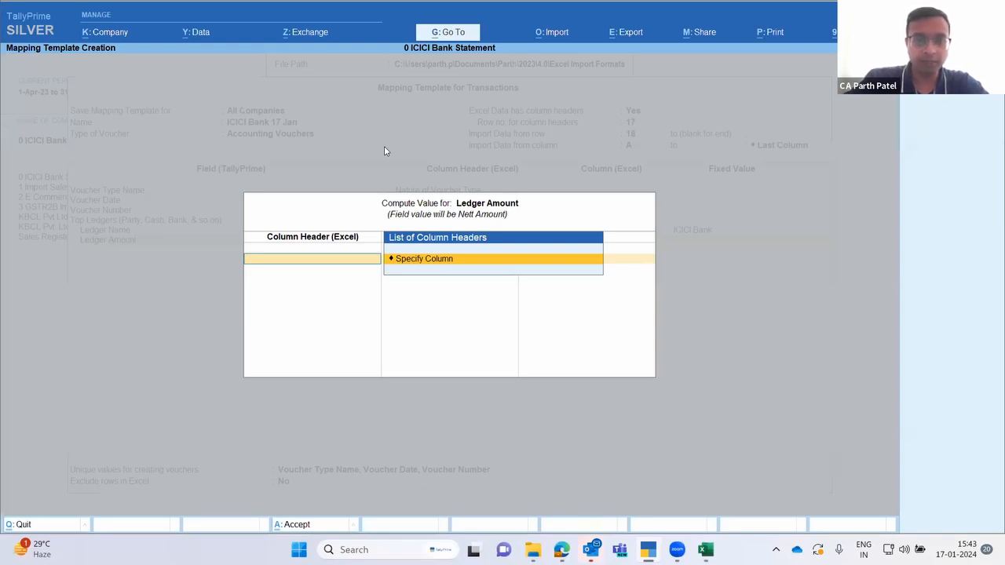
{"action": "key", "text": "Return"}
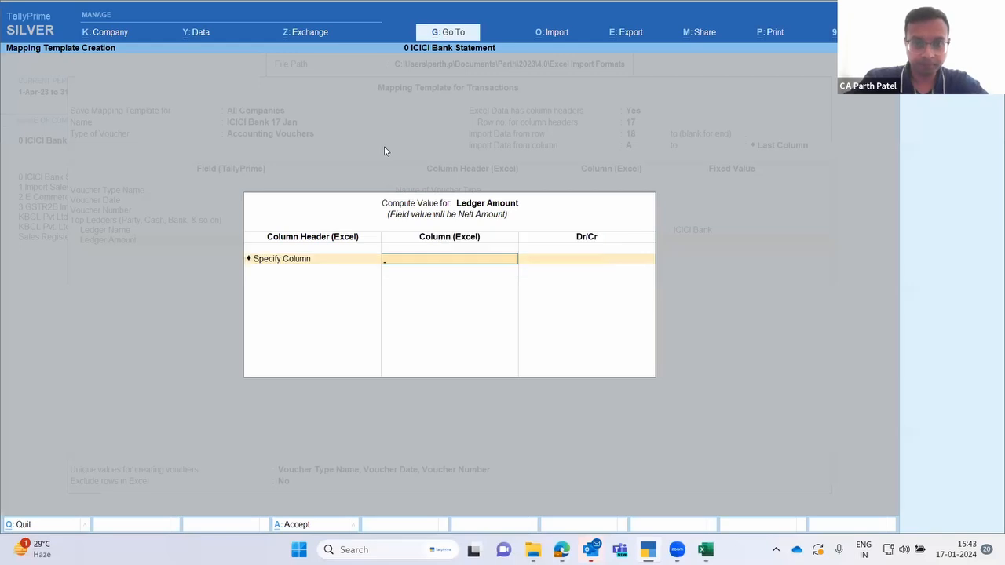
{"action": "key", "text": "BackSpace"}
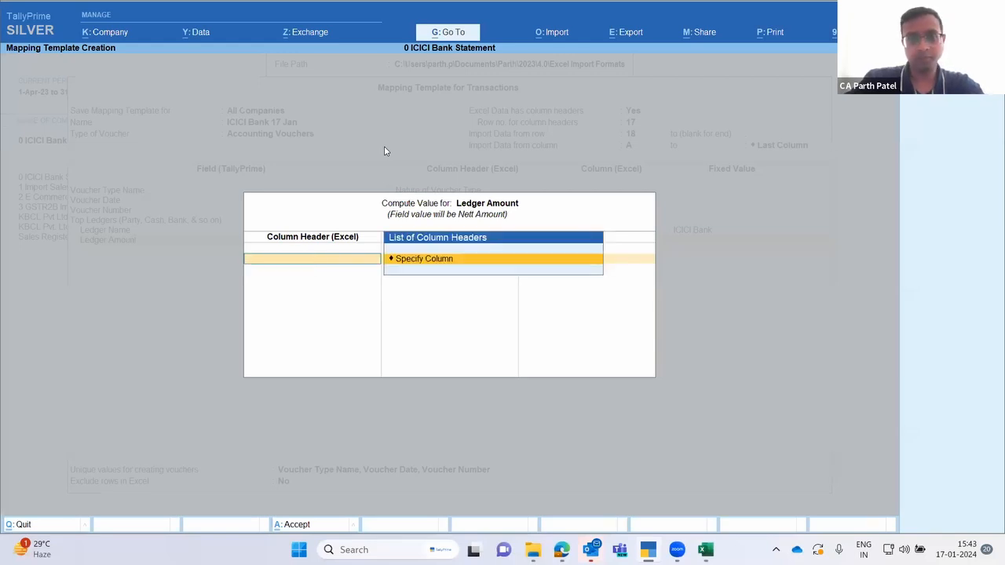
{"action": "key", "text": "Escape"}
{"action": "key", "text": "y"}
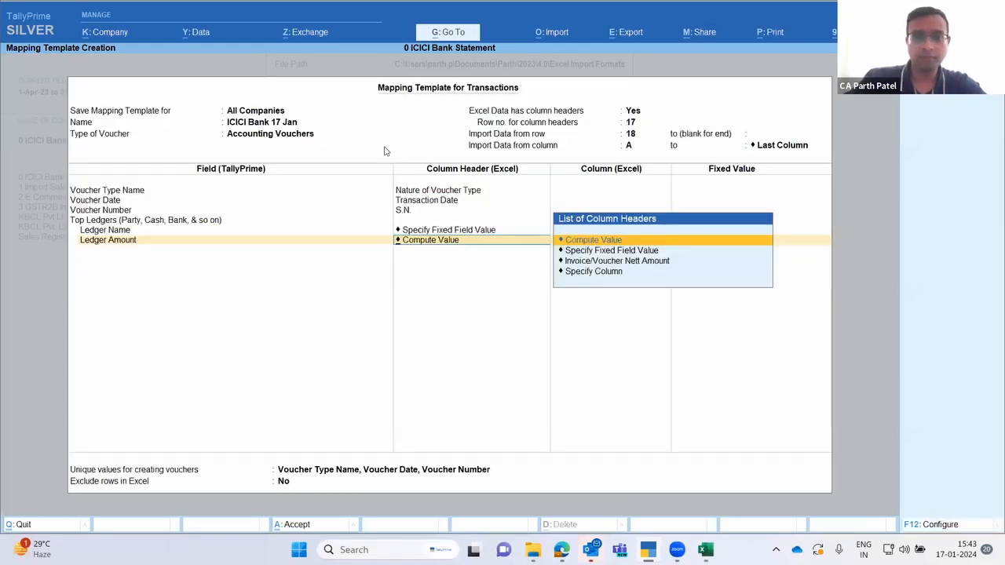
- Try mapping Ledger Amount through Specify Column instead of Compute Value
{"action": "key", "text": "Down"}
{"action": "key", "text": "Down"}
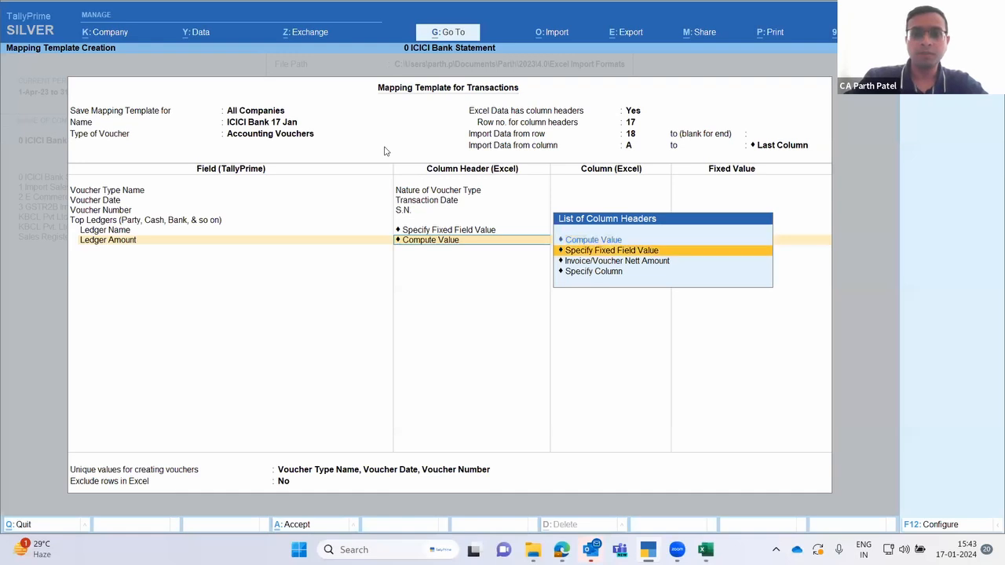
{"action": "key", "text": "Up"}
{"action": "key", "text": "Up"}
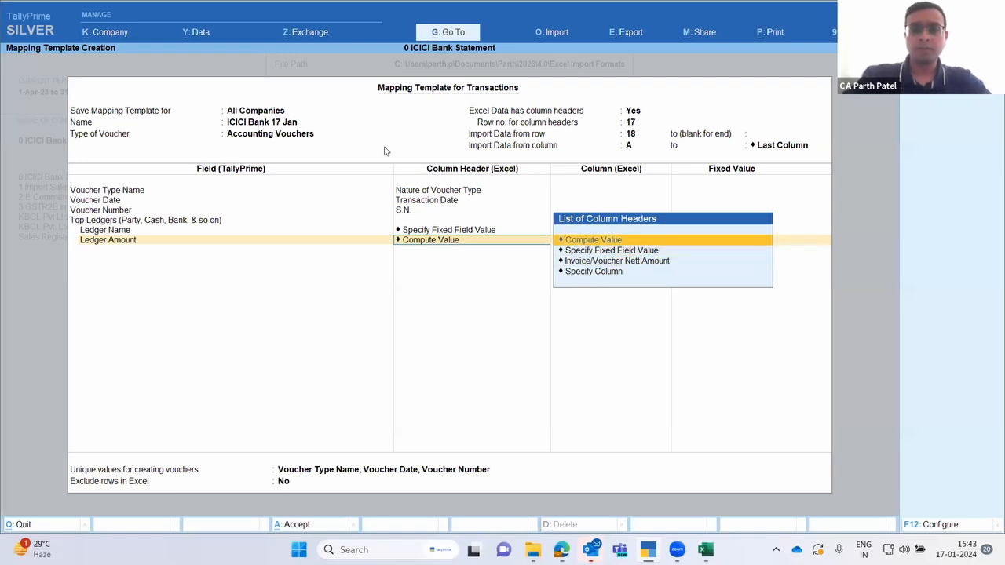
{"action": "key", "text": "Down"}
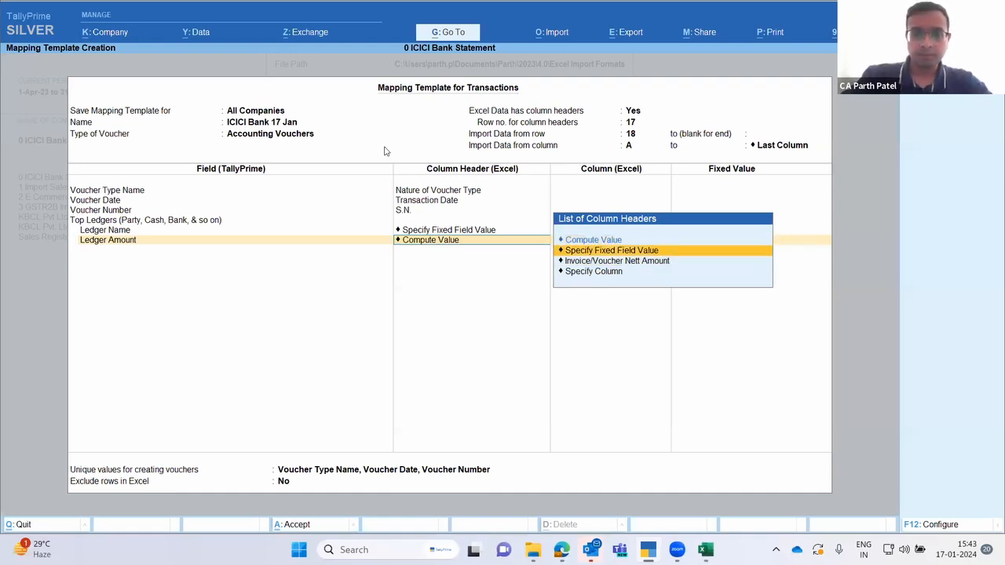
{"action": "key", "text": "Down"}
{"action": "key", "text": "Down"}
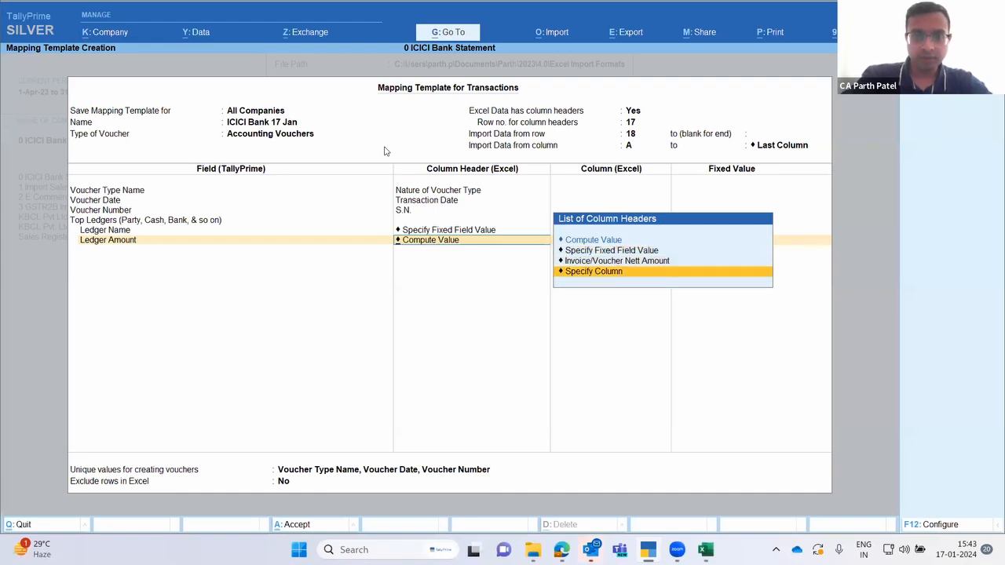
{"action": "key", "text": "Return"}
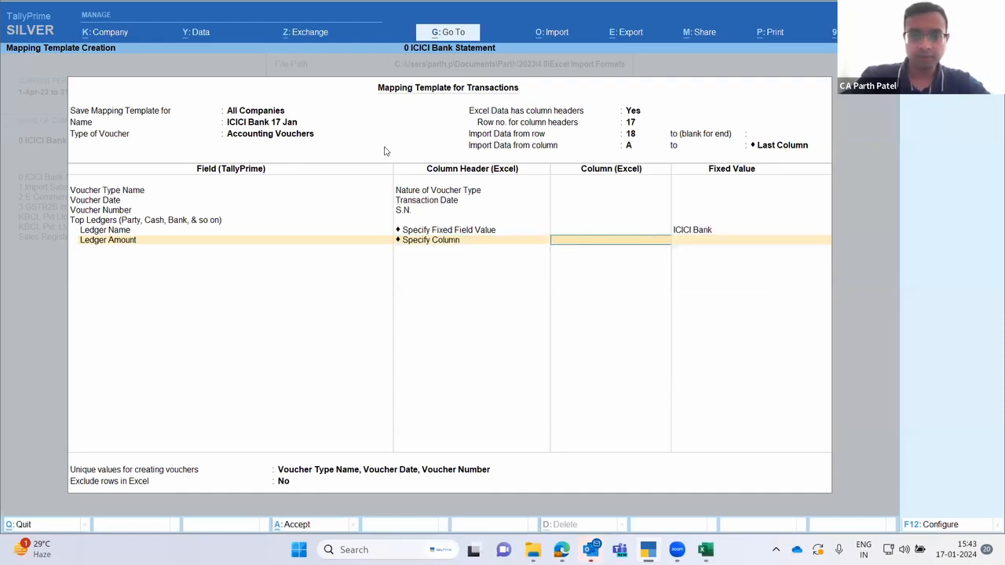
{"action": "key", "text": "BackSpace"}
{"action": "key", "text": "BackSpace"}
{"action": "key", "text": "Return"}
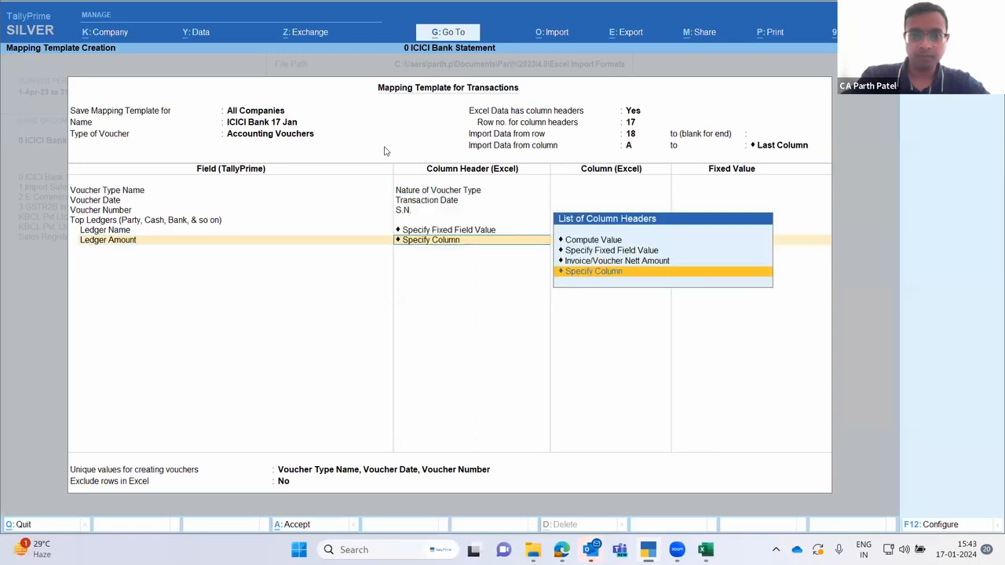
{"action": "key", "text": "Return"}
{"action": "key", "text": "Return"}
{"action": "key", "text": "Escape"}
{"action": "key", "text": "BackSpace"}
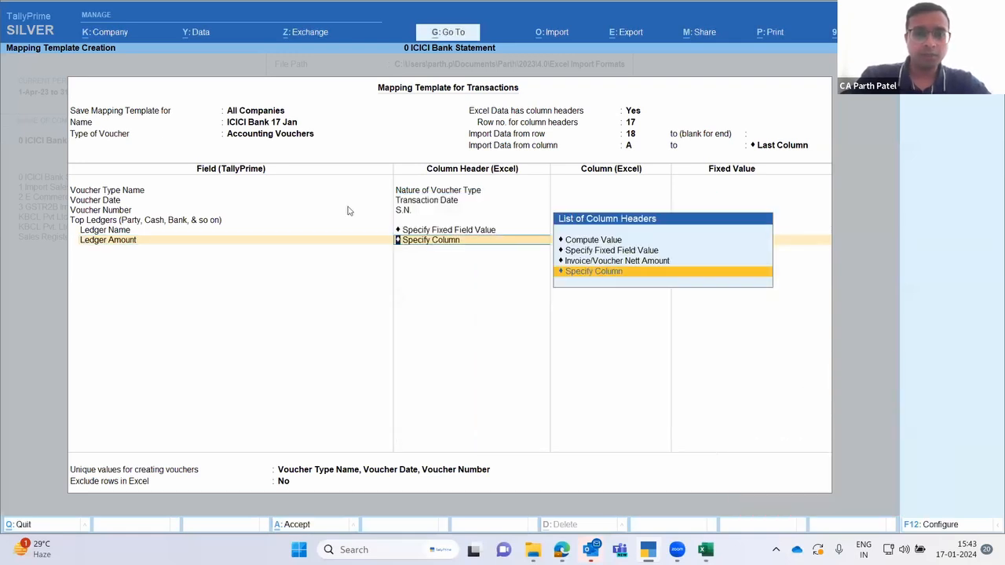
- Discard the unsaved mapping template and return to Gateway of Tally
{"action": "key", "text": "Escape"}
{"action": "key", "text": "Escape"}
{"action": "key", "text": "y"}
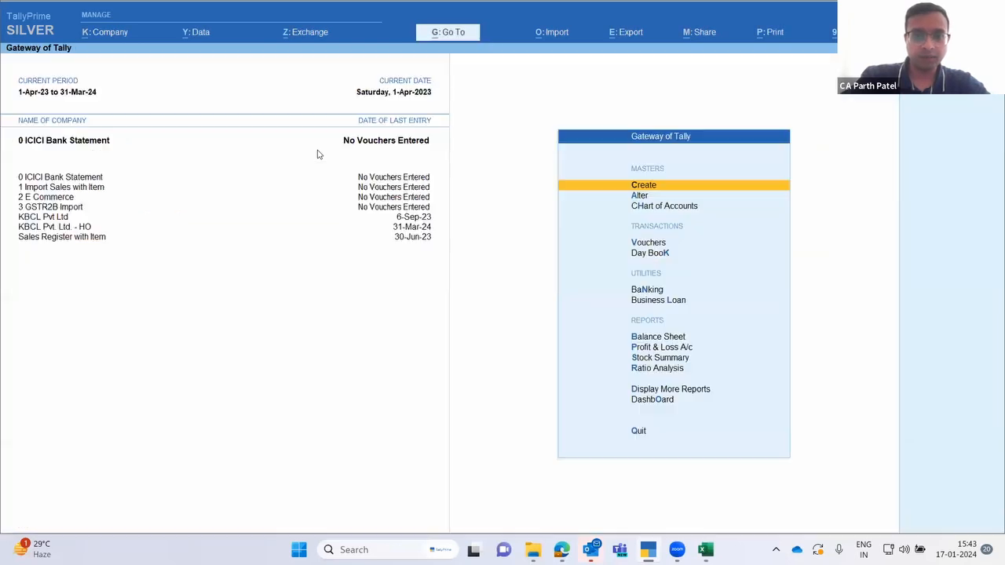
- Start creating a new Excel mapping template for importing transactions
{"action": "key", "text": "alt+o"}
{"action": "key", "text": "Down"}
{"action": "key", "text": "Down"}
{"action": "key", "text": "Down"}
{"action": "key", "text": "Down"}
{"action": "key", "text": "Return"}
{"action": "key", "text": "Down"}
{"action": "key", "text": "Up"}
{"action": "key", "text": "Return"}
{"action": "key", "text": "Down"}
{"action": "key", "text": "Down"}
{"action": "key", "text": "Down"}
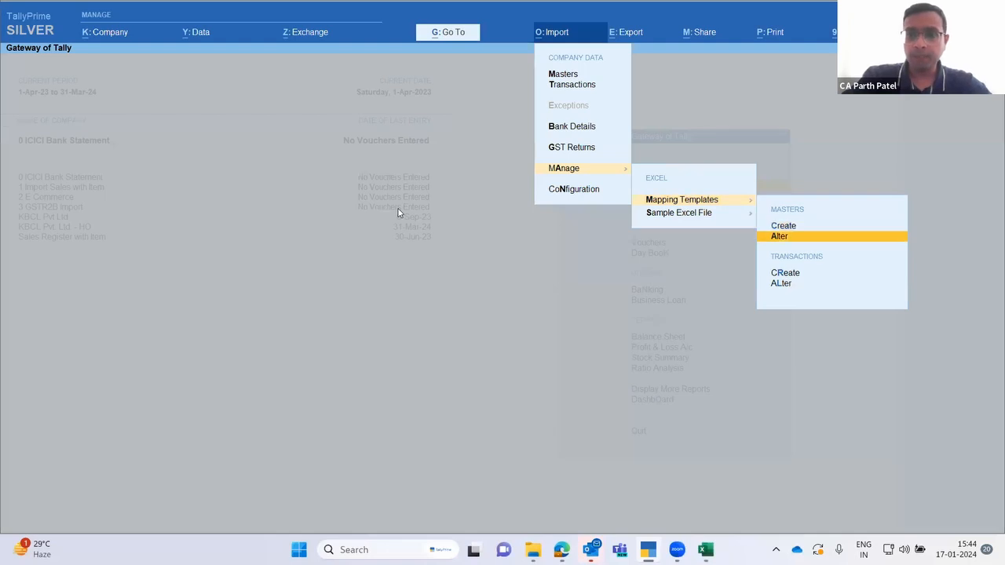
{"action": "key", "text": "Up"}
{"action": "key", "text": "Return"}
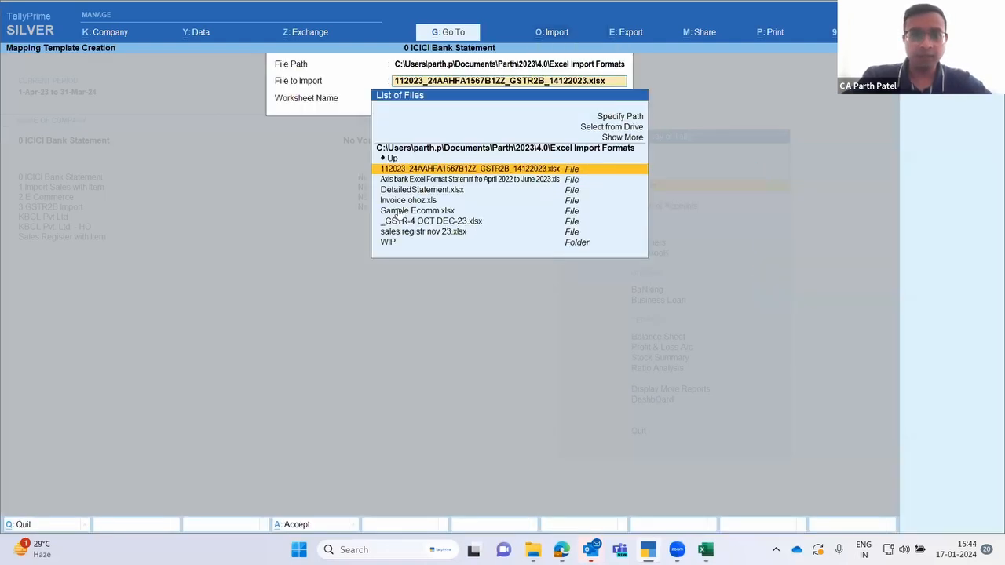
- Select DetailedStatement.xlsx as the file to import for the mapping template
{"action": "key", "text": "Down"}
{"action": "key", "text": "Down"}
{"action": "key", "text": "Return"}
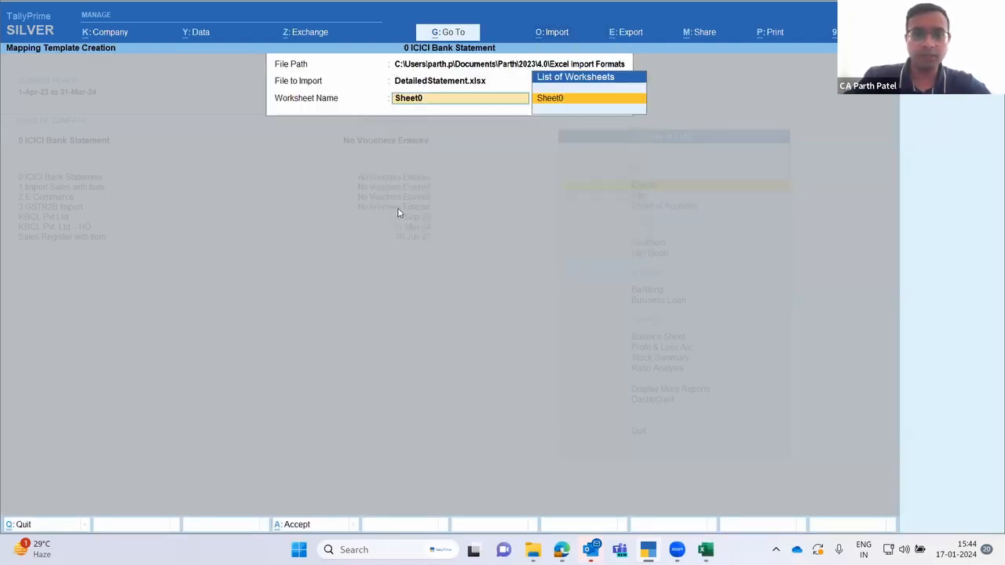
- Close the statement workbook in Excel, then return to TallyPrime and accept Sheet0 as the worksheet
{"action": "left_click", "coordinate": [701, 549]}
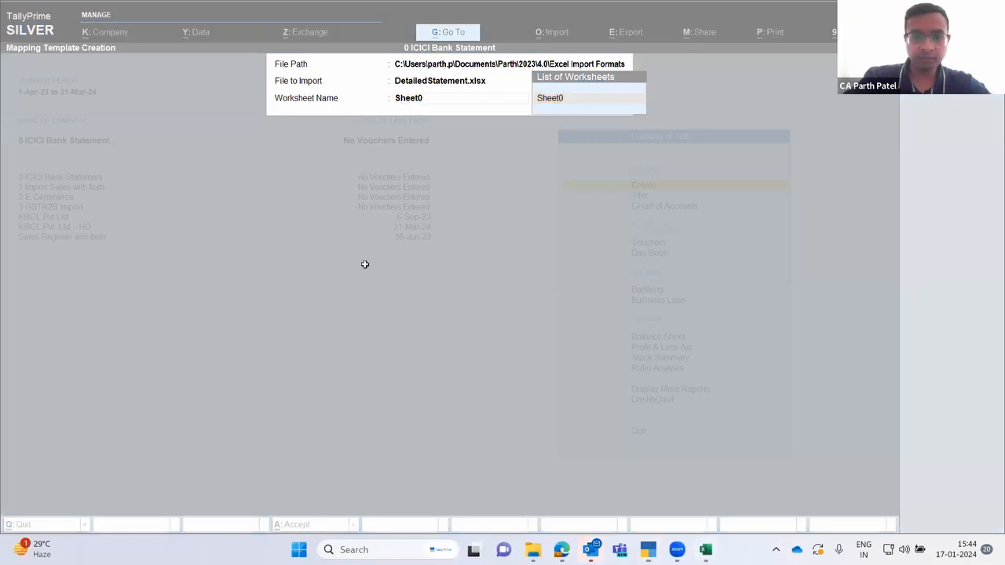
{"action": "left_click", "coordinate": [442, 236]}
{"action": "key", "text": "ctrl+w"}
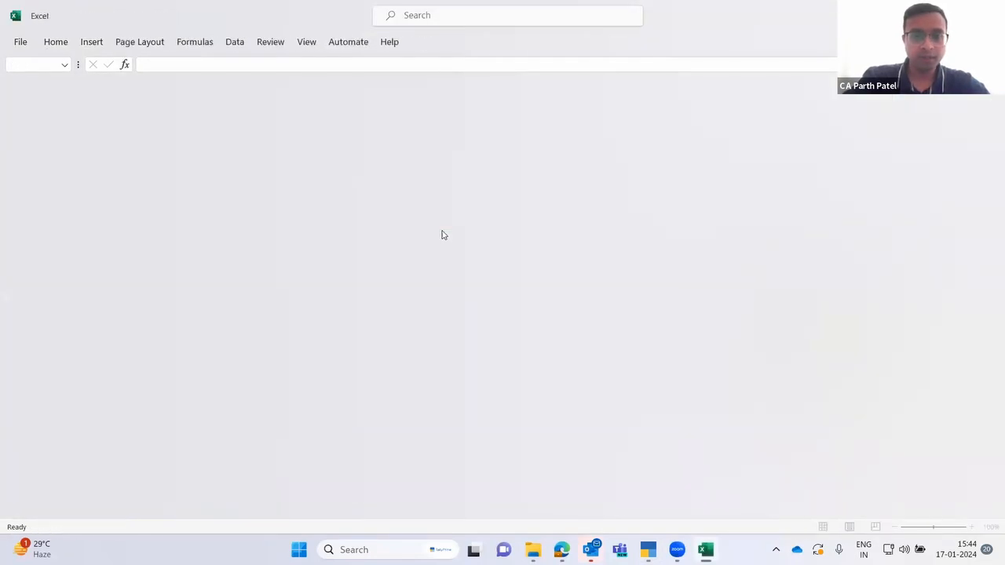
{"action": "key", "text": "alt+Tab"}
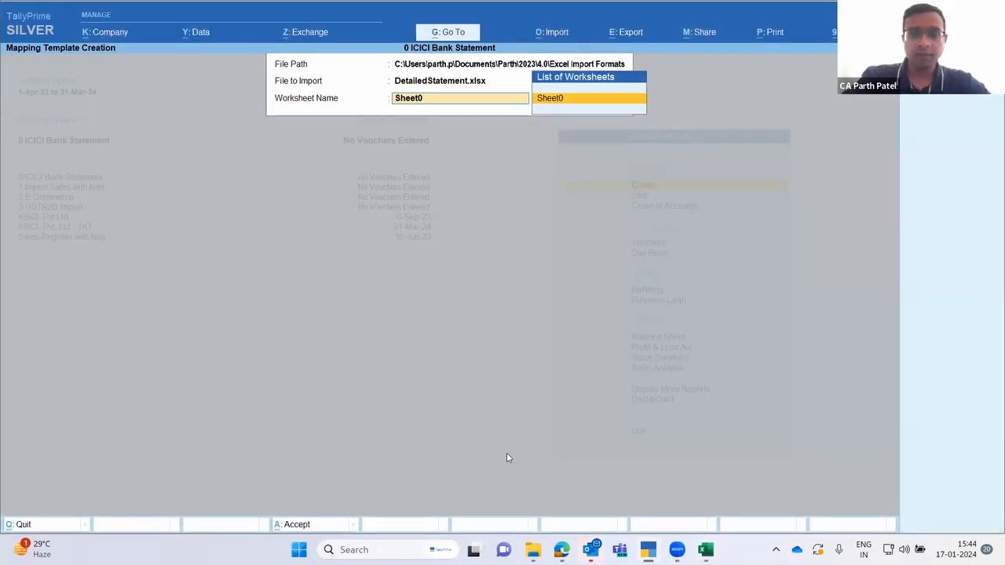
{"action": "key", "text": "Return"}
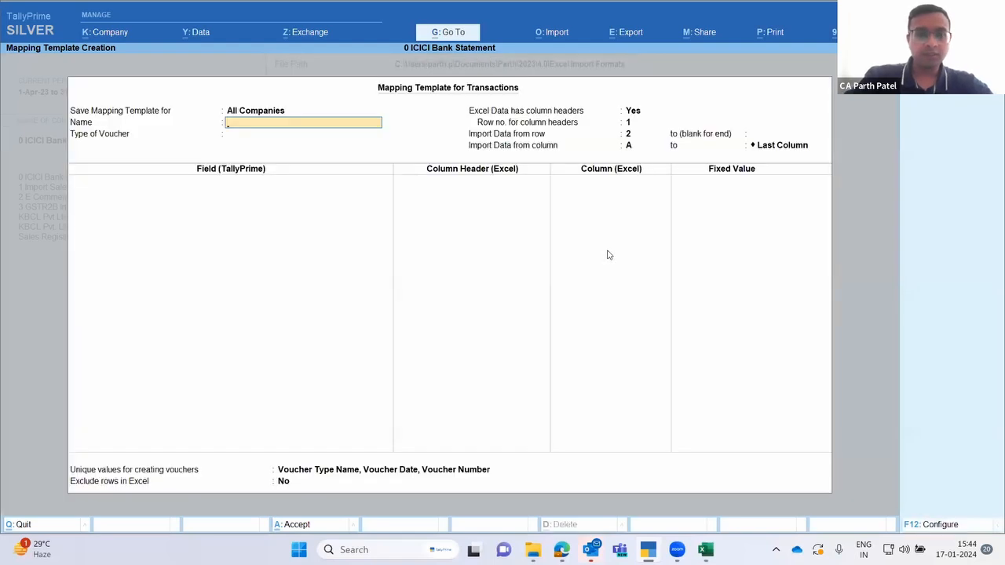
- Name the mapping template ICICI Bank 17 Jan and set its voucher type to Accounting Vouchers
{"action": "type", "text": "ICICI"}
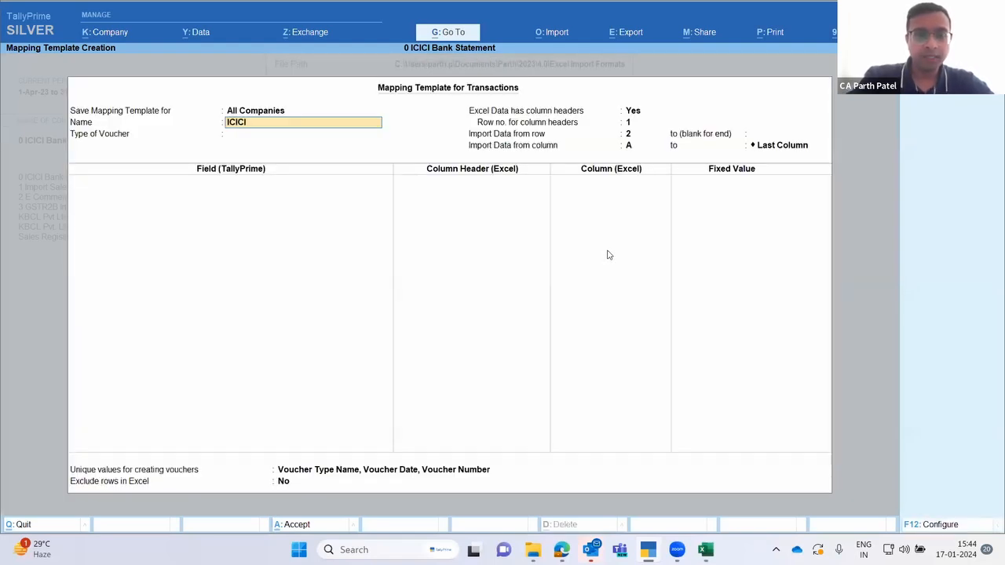
{"action": "type", "text": " Bank 17 Jan"}
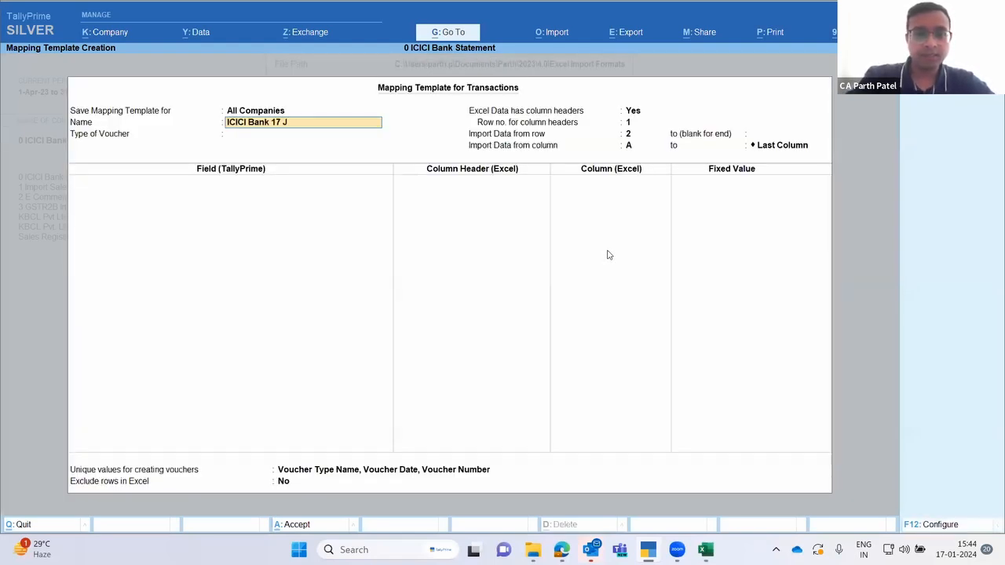
{"action": "key", "text": "Return"}
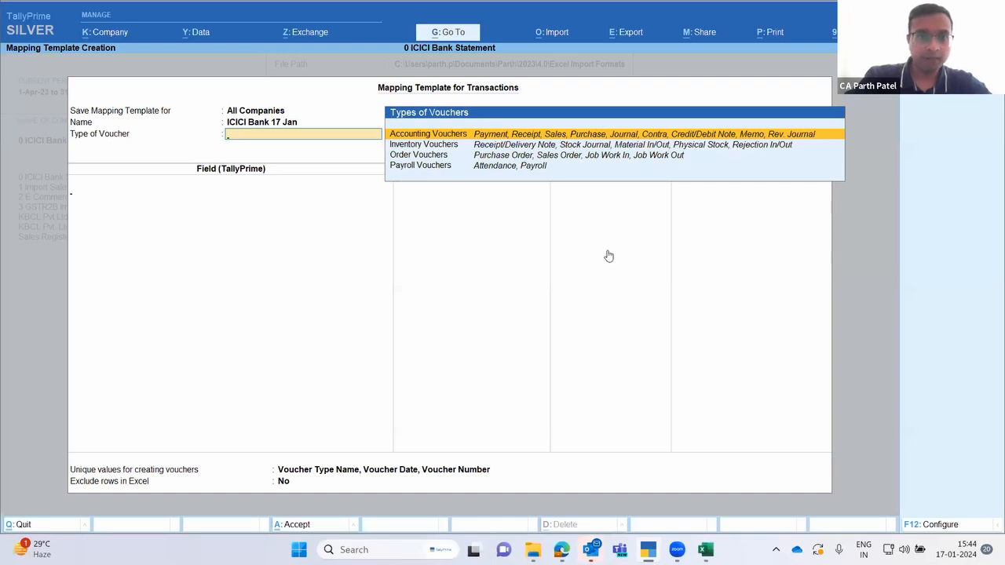
{"action": "key", "text": "Return"}
- Set the column header row to 17 and the import start row to 18, keeping column A to Last Column
{"action": "key", "text": "BackSpace"}
{"action": "key", "text": "BackSpace"}
{"action": "key", "text": "BackSpace"}
{"action": "key", "text": "BackSpace"}
{"action": "key", "text": "BackSpace"}
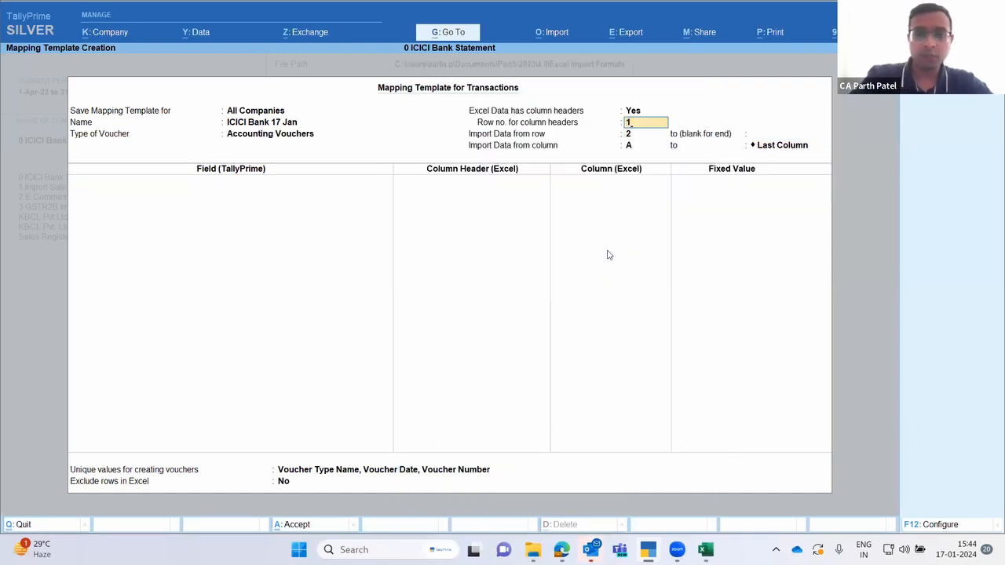
{"action": "key", "text": "Return"}
{"action": "key", "text": "Return"}
{"action": "key", "text": "Return"}
{"action": "key", "text": "Return"}
{"action": "key", "text": "Return"}
{"action": "type", "text": "7"}
{"action": "key", "text": "BackSpace"}
{"action": "key", "text": "BackSpace"}
{"action": "key", "text": "BackSpace"}
{"action": "key", "text": "BackSpace"}
{"action": "key", "text": "BackSpace"}
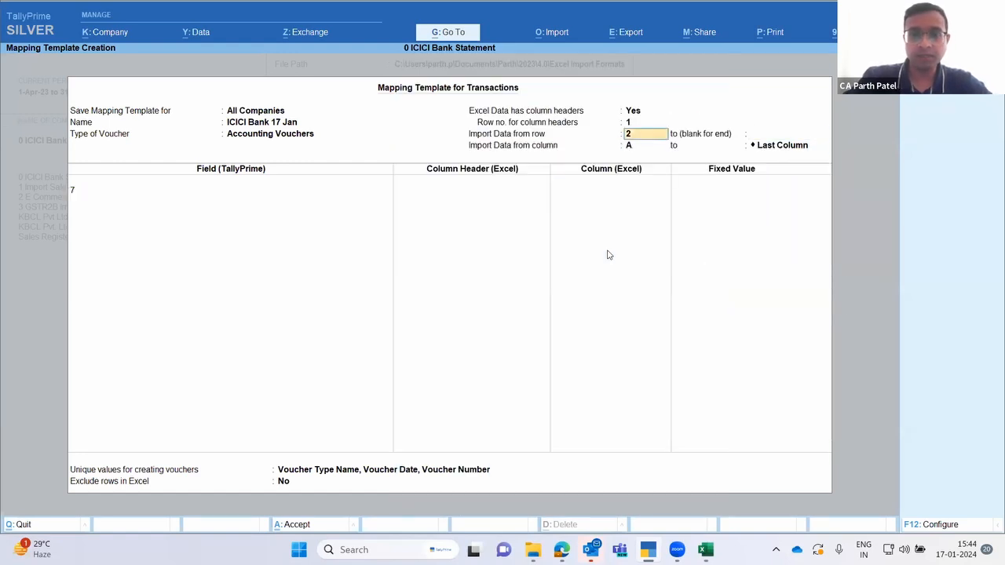
{"action": "type", "text": "17"}
{"action": "key", "text": "Return"}
{"action": "type", "text": "18"}
{"action": "key", "text": "Return"}
{"action": "key", "text": "Return"}
{"action": "key", "text": "Return"}
{"action": "key", "text": "Return"}
{"action": "key", "text": "Return"}
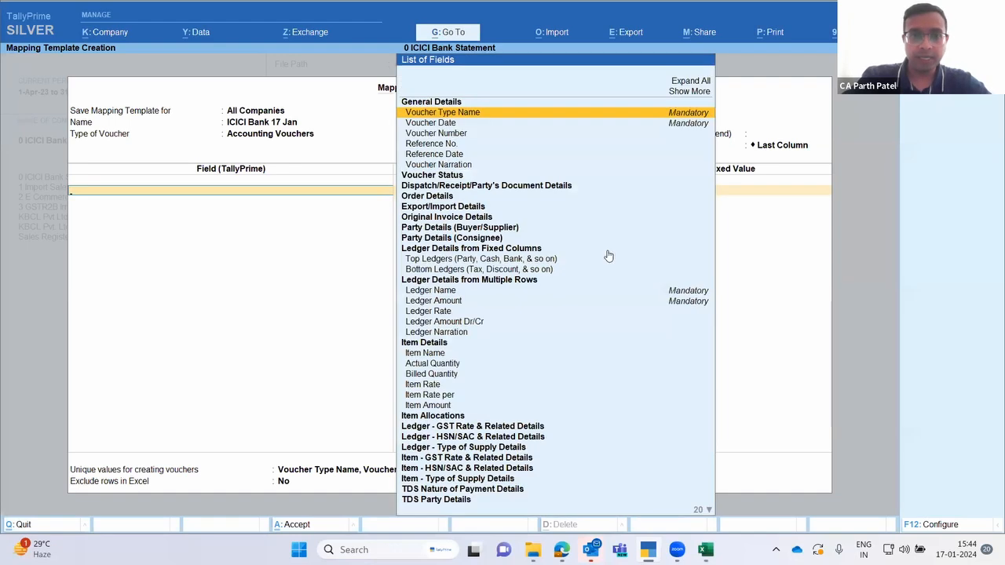
- Map the Voucher Type Name field to the Nature of Voucher Type column header
{"action": "key", "text": "BackSpace"}
{"action": "key", "text": "Return"}
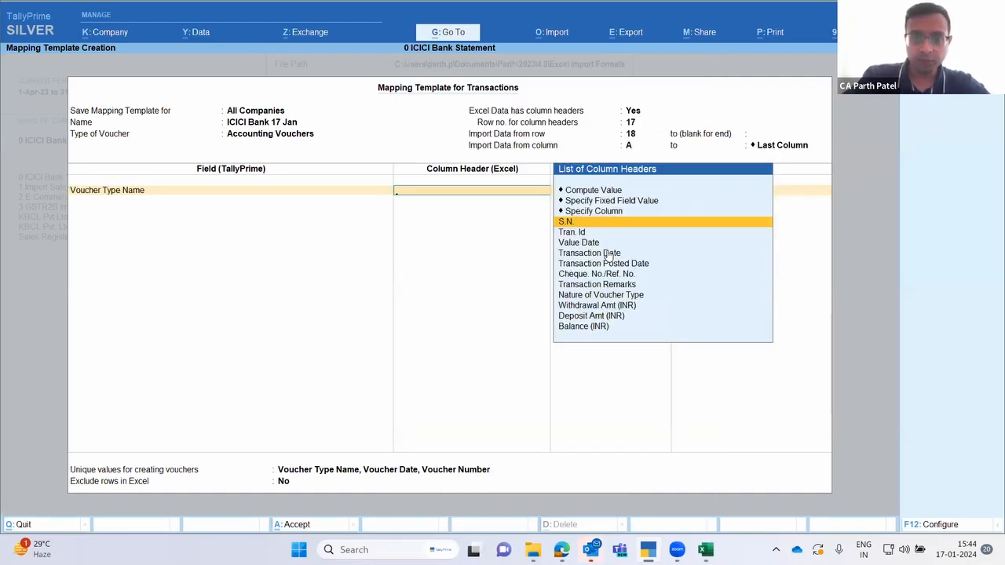
{"action": "key", "text": "Down"}
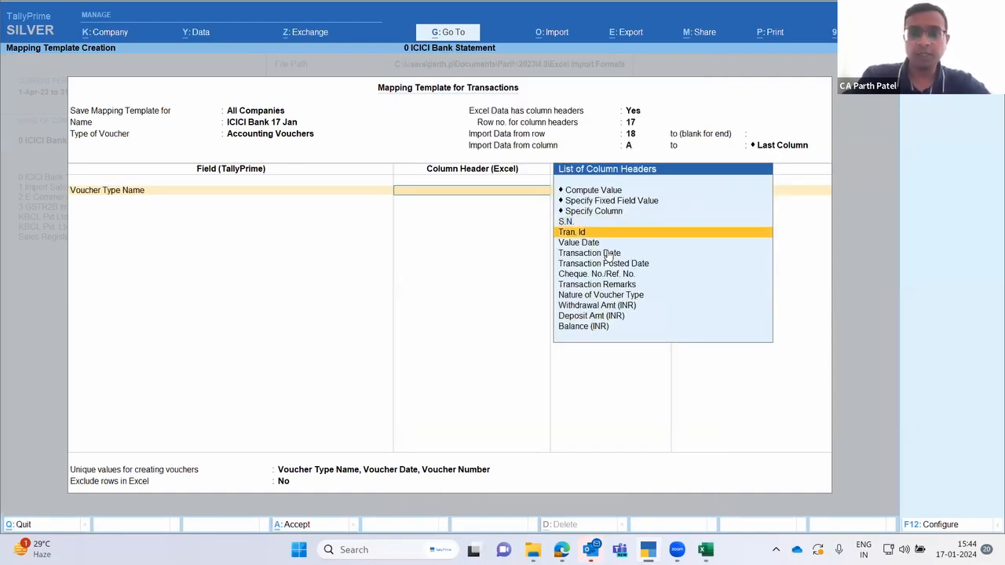
{"action": "type", "text": "Typ"}
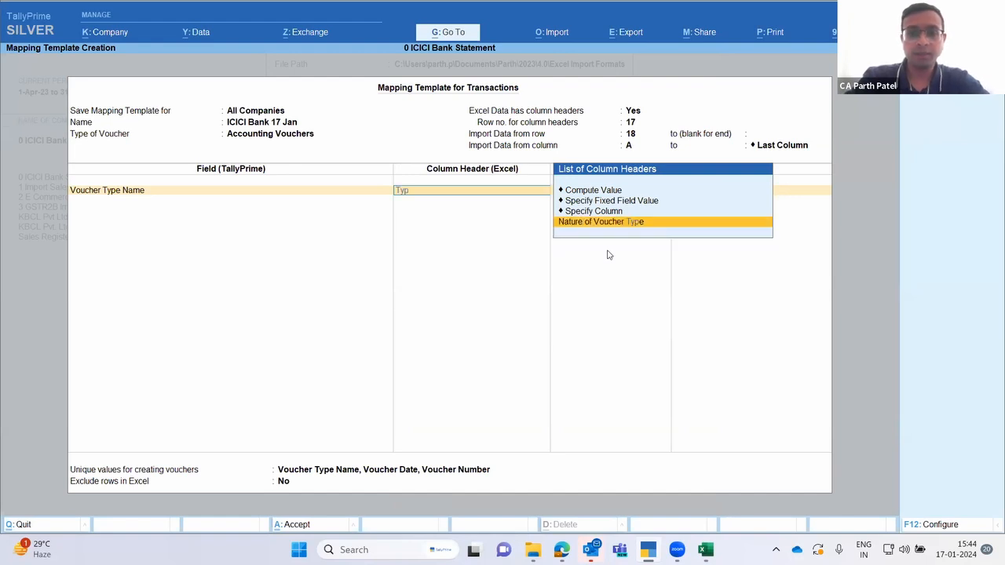
{"action": "key", "text": "Return"}
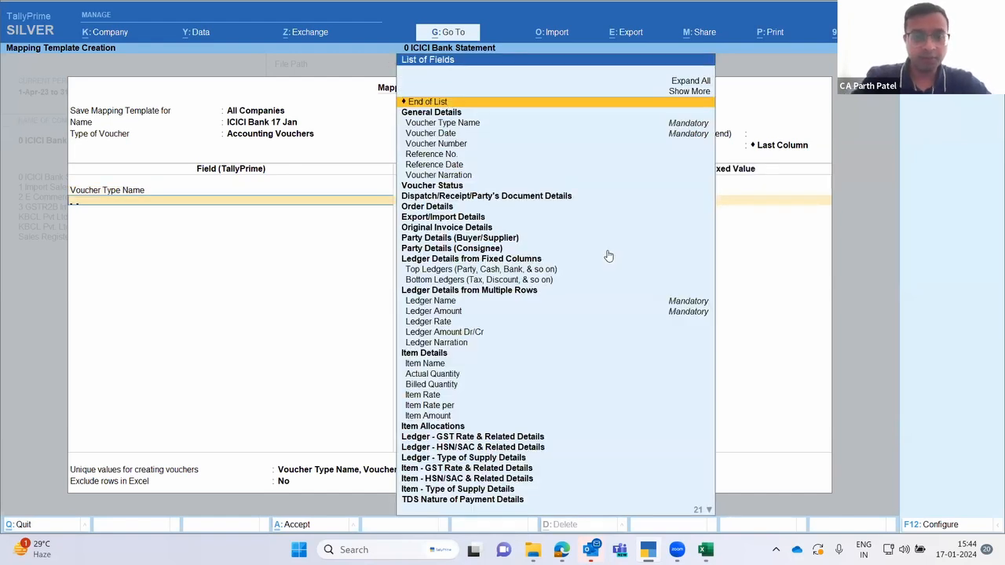
- Add the Voucher Date field and map it to the Transaction Date column header
{"action": "type", "text": "D"}
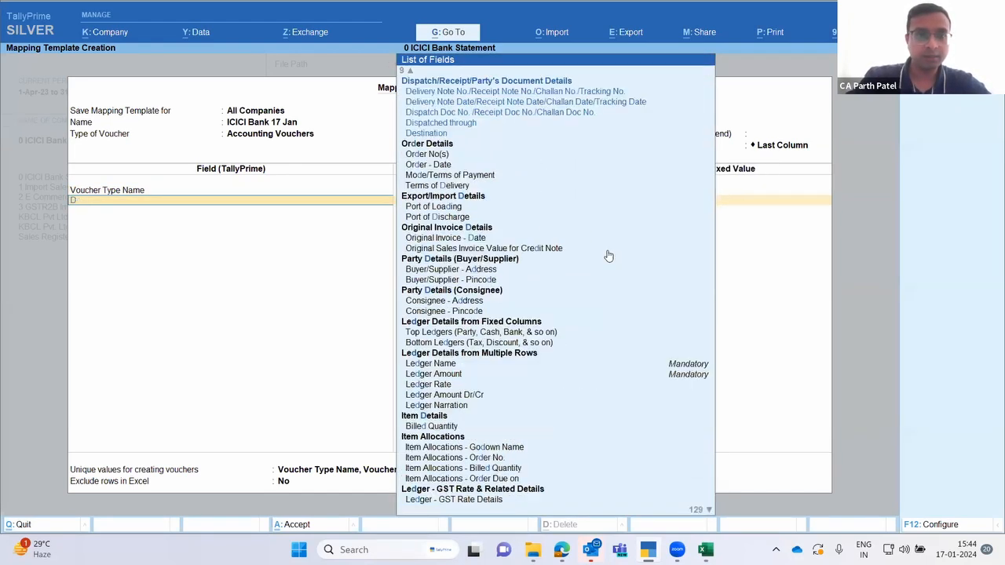
{"action": "key", "text": "BackSpace"}
{"action": "key", "text": "Down"}
{"action": "key", "text": "Down"}
{"action": "key", "text": "Down"}
{"action": "key", "text": "Return"}
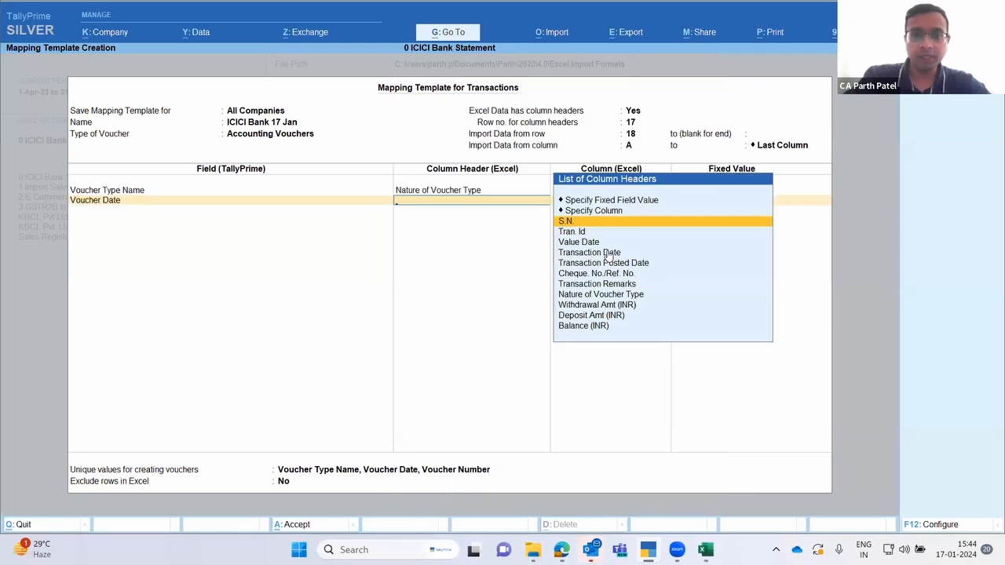
{"action": "key", "text": "Down"}
{"action": "key", "text": "Down"}
{"action": "key", "text": "Down"}
{"action": "key", "text": "Return"}
- Add the Voucher Number field and map it to the S.N. column header
{"action": "key", "text": "Down"}
{"action": "key", "text": "Down"}
{"action": "key", "text": "Down"}
{"action": "key", "text": "Return"}
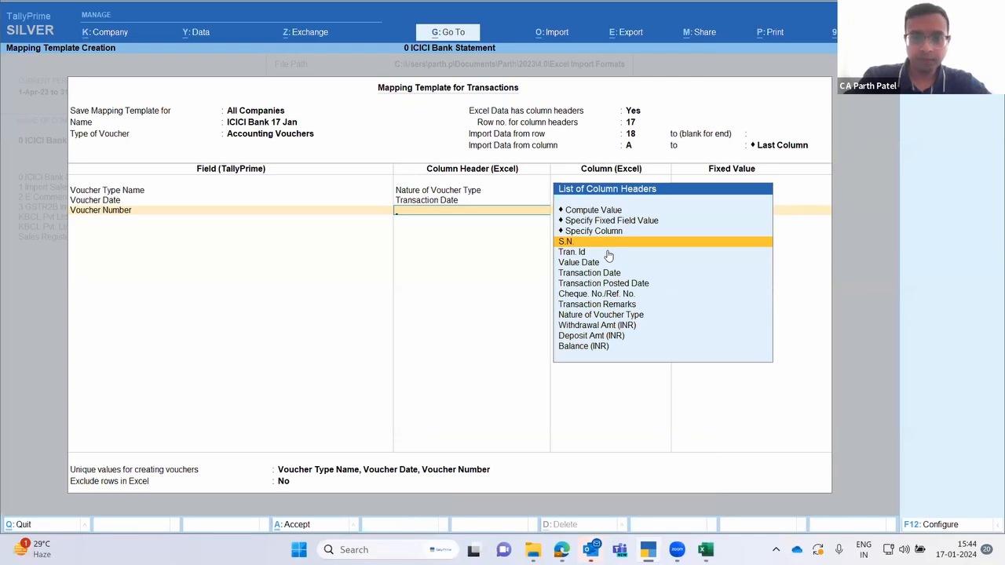
{"action": "key", "text": "Return"}
- Add Top Ledgers with a Ledger Name field and give it the fixed value ICICI Bank
{"action": "type", "text": "Top"}
{"action": "key", "text": "Return"}
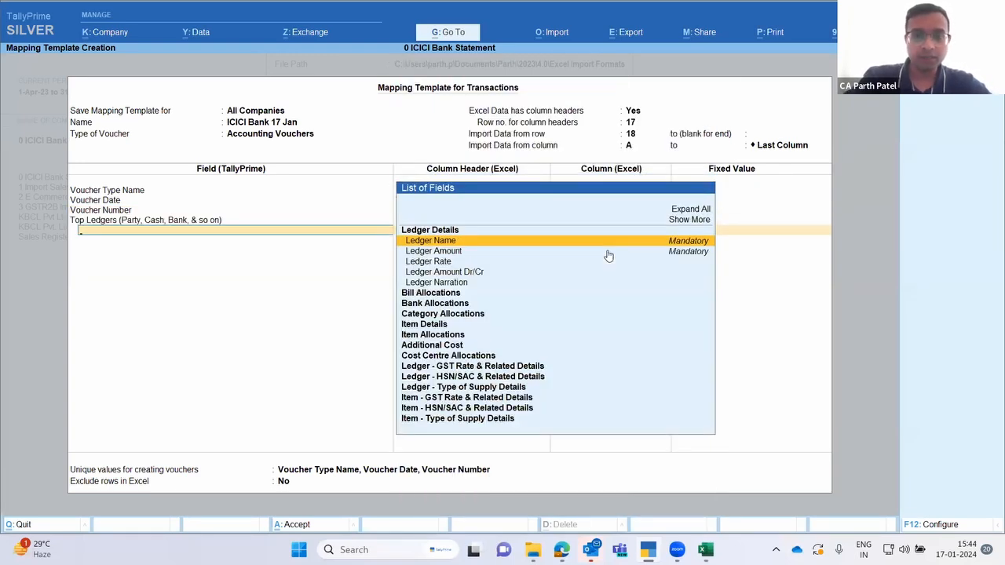
{"action": "key", "text": "Return"}
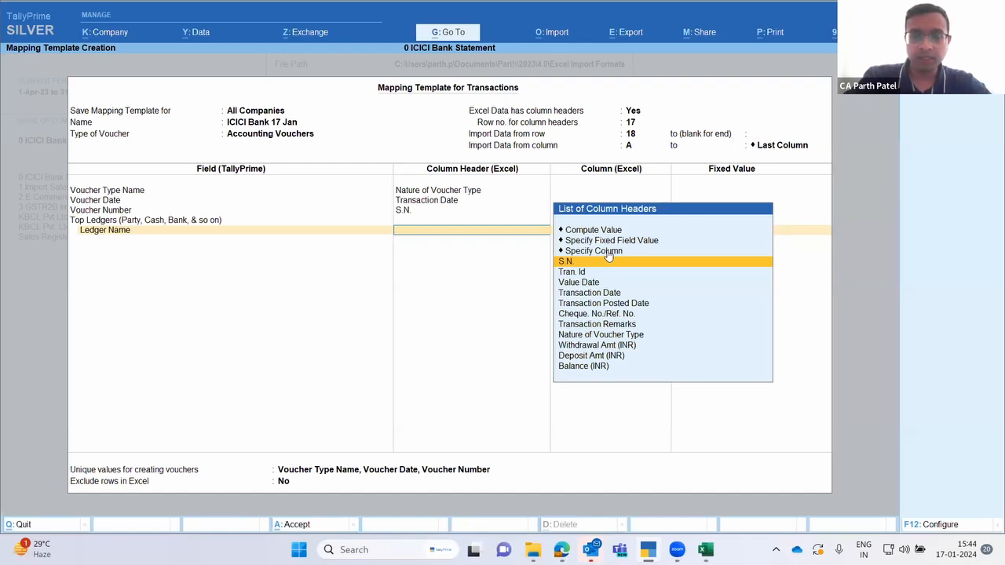
{"action": "key", "text": "Up"}
{"action": "key", "text": "Up"}
{"action": "key", "text": "Up"}
{"action": "key", "text": "Down"}
{"action": "key", "text": "Return"}
{"action": "key", "text": "Down"}
{"action": "key", "text": "Down"}
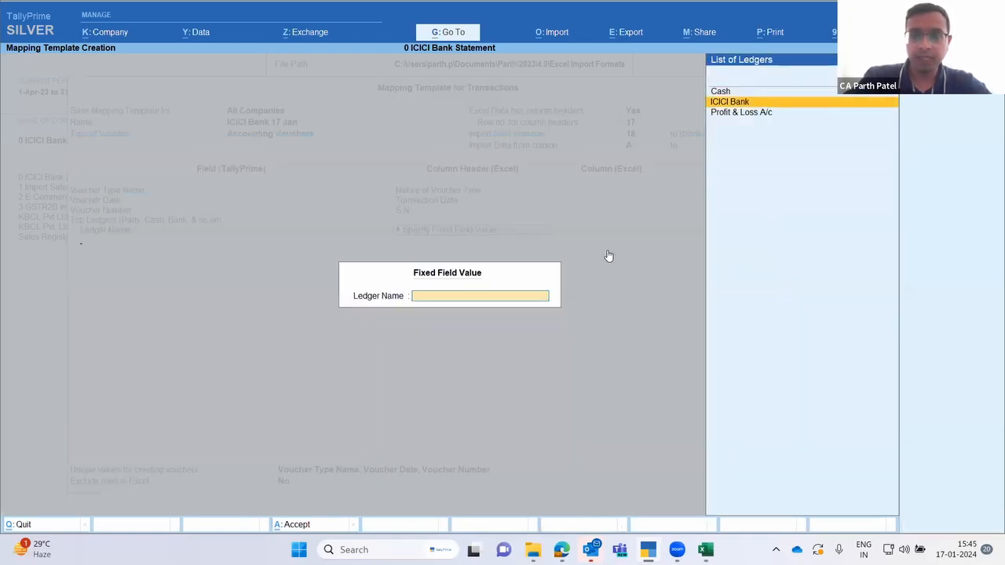
{"action": "key", "text": "Return"}
- Add the Ledger Amount field under Top Ledgers and map it through Compute Value
{"action": "key", "text": "Down"}
{"action": "key", "text": "Down"}
{"action": "key", "text": "Return"}
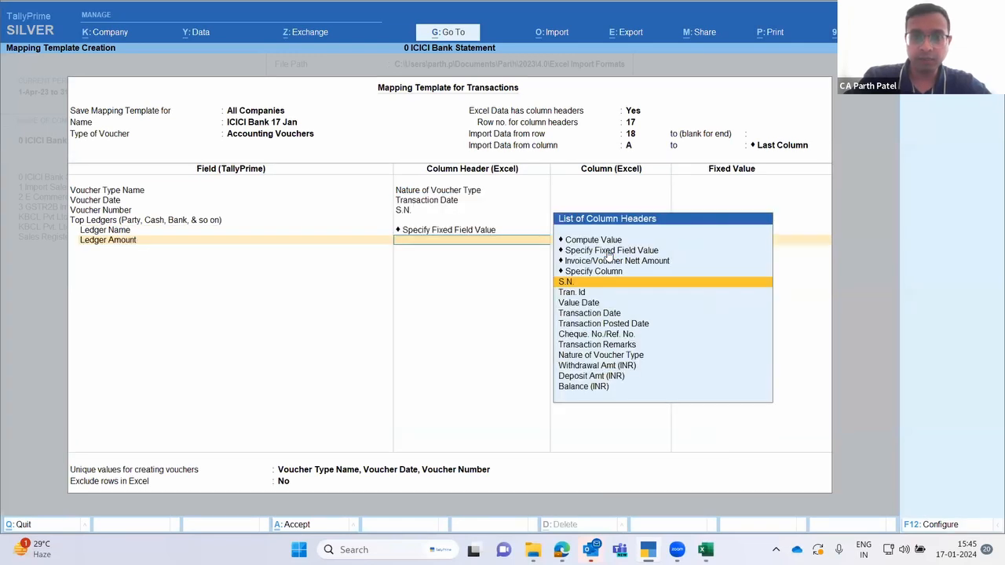
{"action": "key", "text": "Up"}
{"action": "key", "text": "Up"}
{"action": "key", "text": "Up"}
{"action": "key", "text": "Up"}
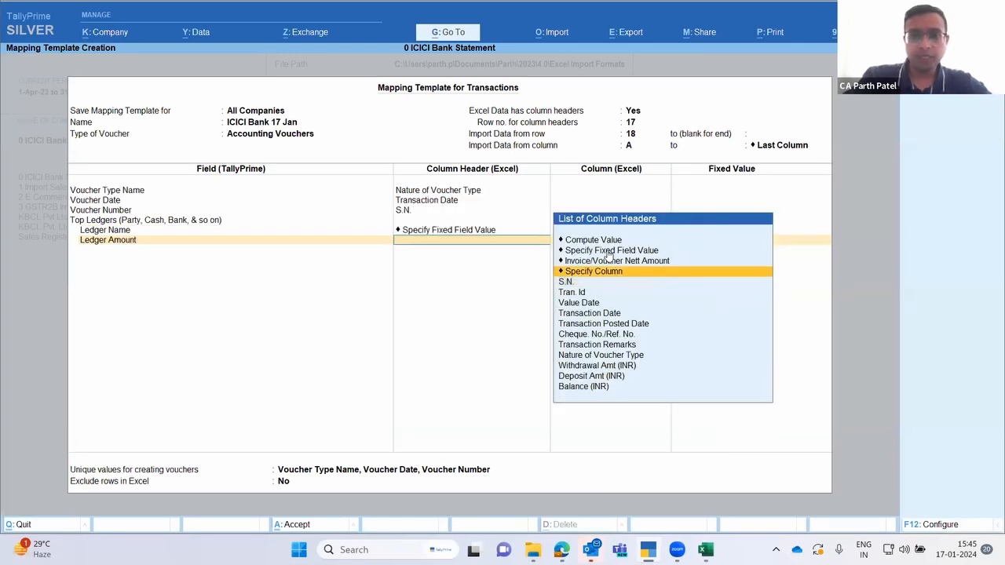
{"action": "key", "text": "Return"}
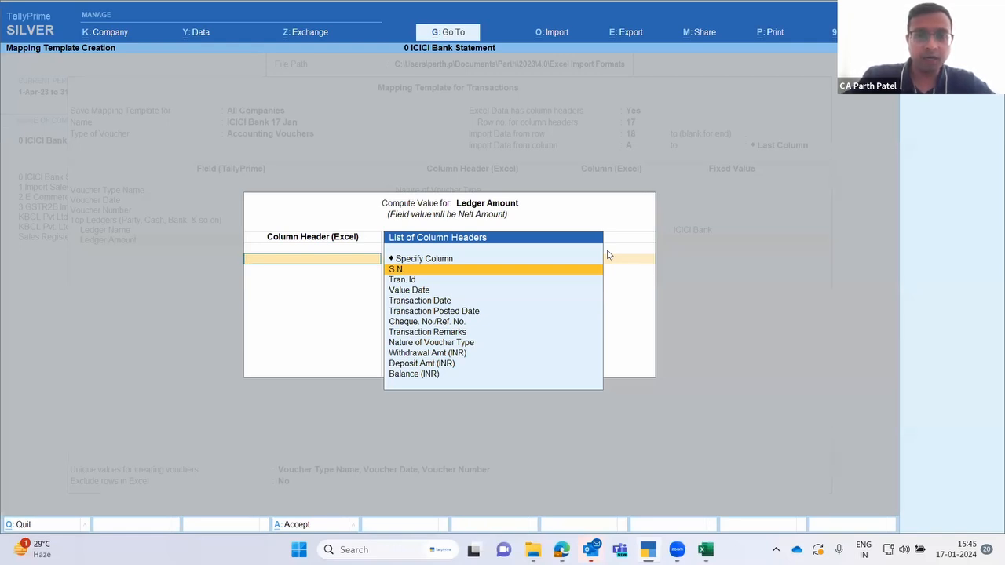
- Use the Withdrawal Amt (INR) column as the first source for computing the top Ledger Amount
{"action": "key", "text": "Down"}
{"action": "key", "text": "Down"}
{"action": "key", "text": "Down"}
{"action": "key", "text": "Down"}
{"action": "key", "text": "Down"}
{"action": "key", "text": "Down"}
{"action": "key", "text": "Down"}
{"action": "key", "text": "Down"}
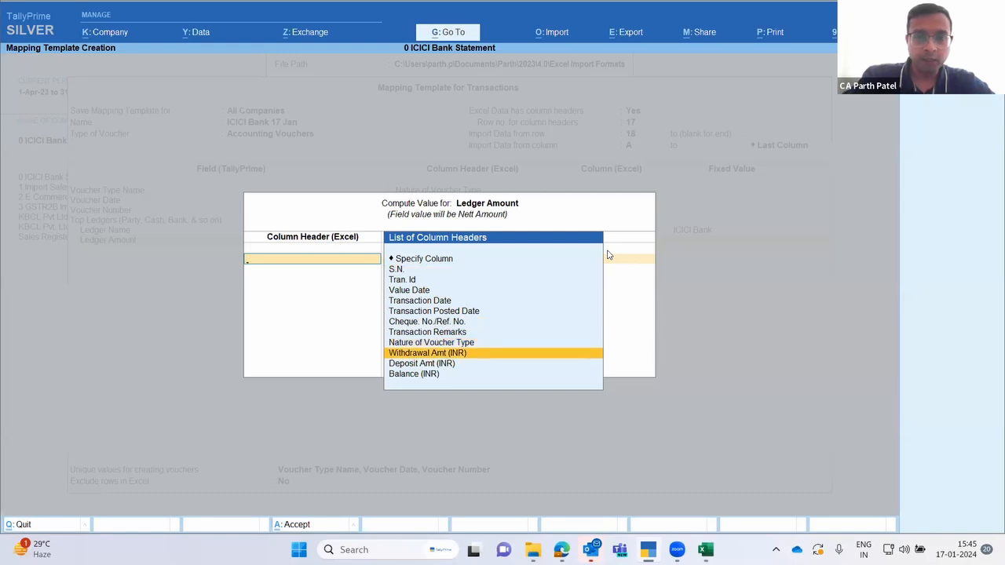
{"action": "key", "text": "Return"}
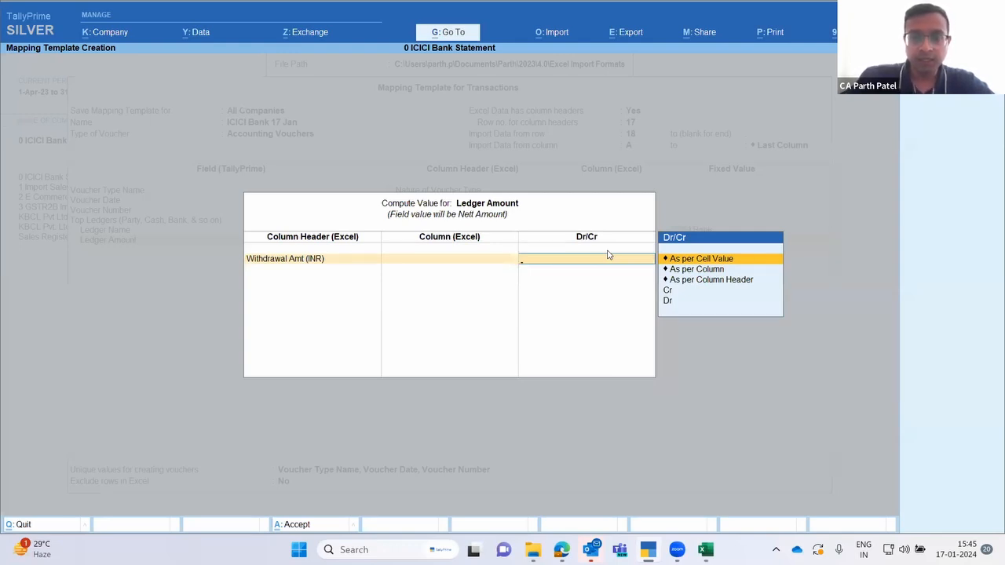
- Set the Dr/Cr treatment of the Withdrawal Amt (INR) column to Cr
{"action": "key", "text": "Down"}
{"action": "key", "text": "Down"}
{"action": "key", "text": "Down"}
{"action": "key", "text": "Up"}
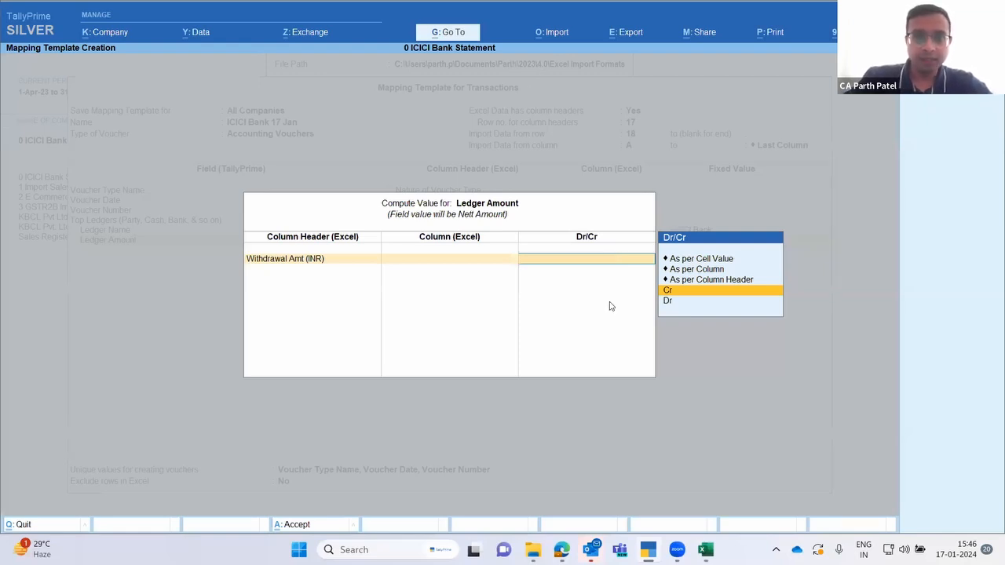
{"action": "key", "text": "alt+Tab"}
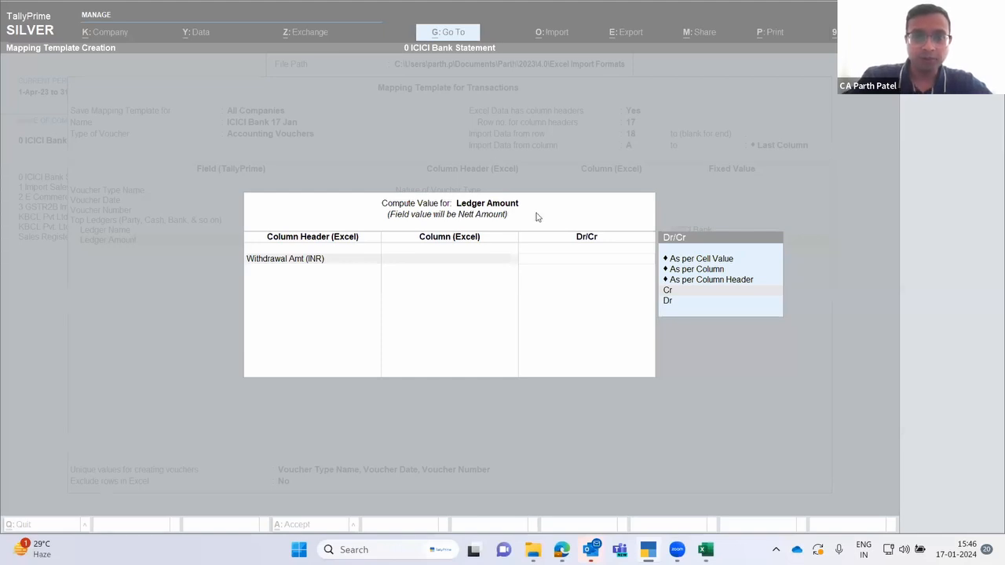
{"action": "left_click", "coordinate": [562, 260]}
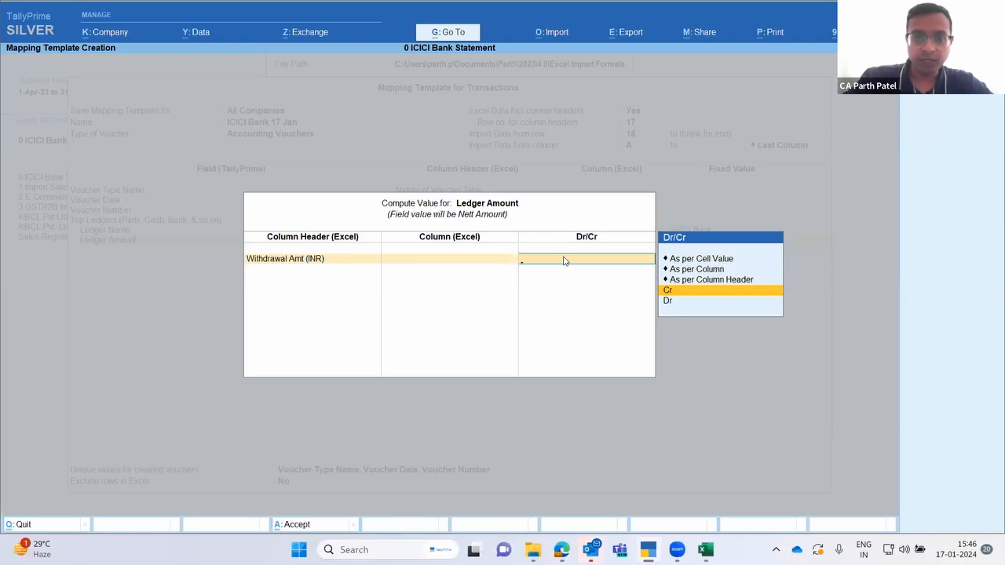
{"action": "key", "text": "Return"}
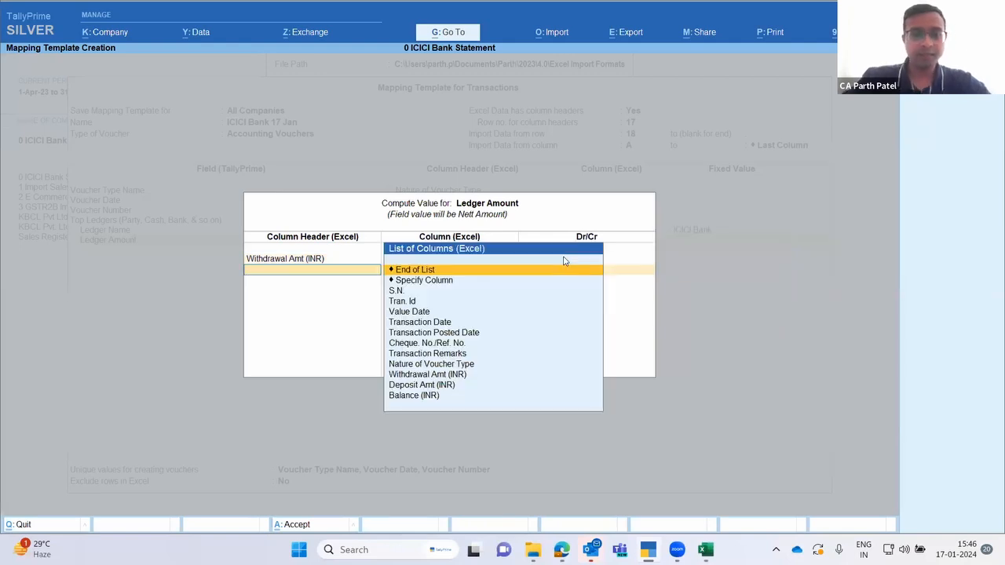
- Add the Deposit Amt (INR) column as Dr to the Ledger Amount computation and end the column list
{"action": "type", "text": "Depos"}
{"action": "key", "text": "Return"}
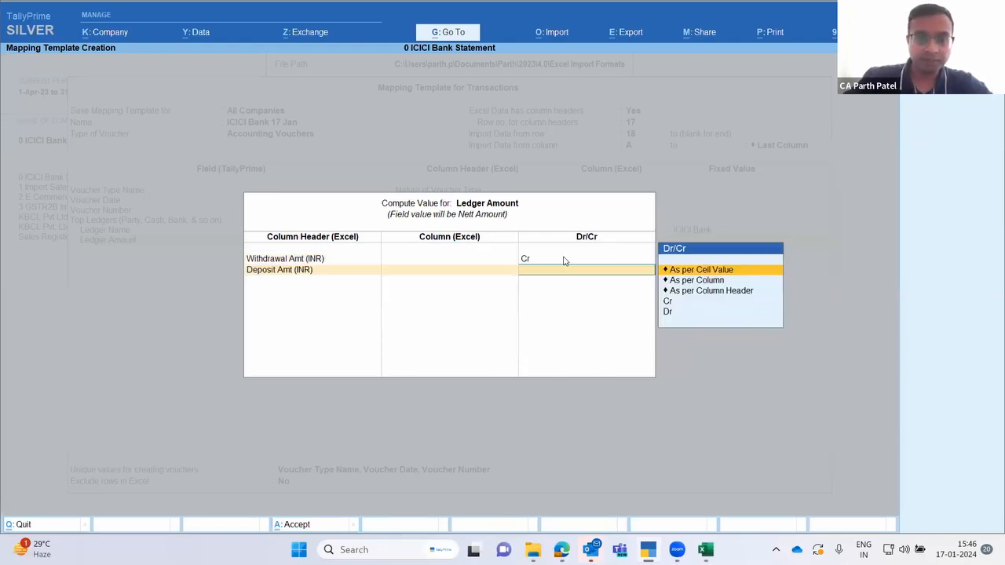
{"action": "key", "text": "Down"}
{"action": "key", "text": "Down"}
{"action": "key", "text": "Down"}
{"action": "key", "text": "Down"}
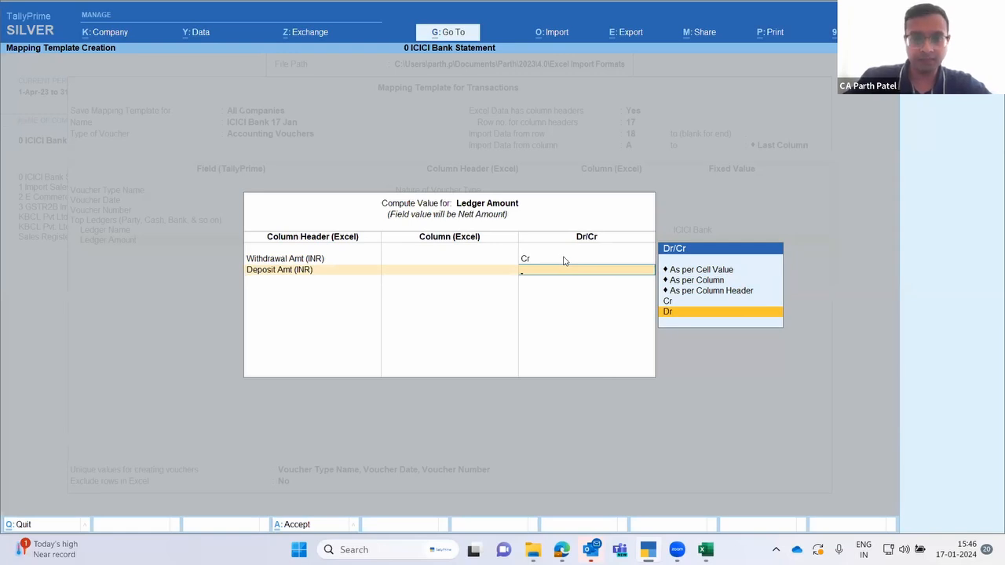
{"action": "key", "text": "Return"}
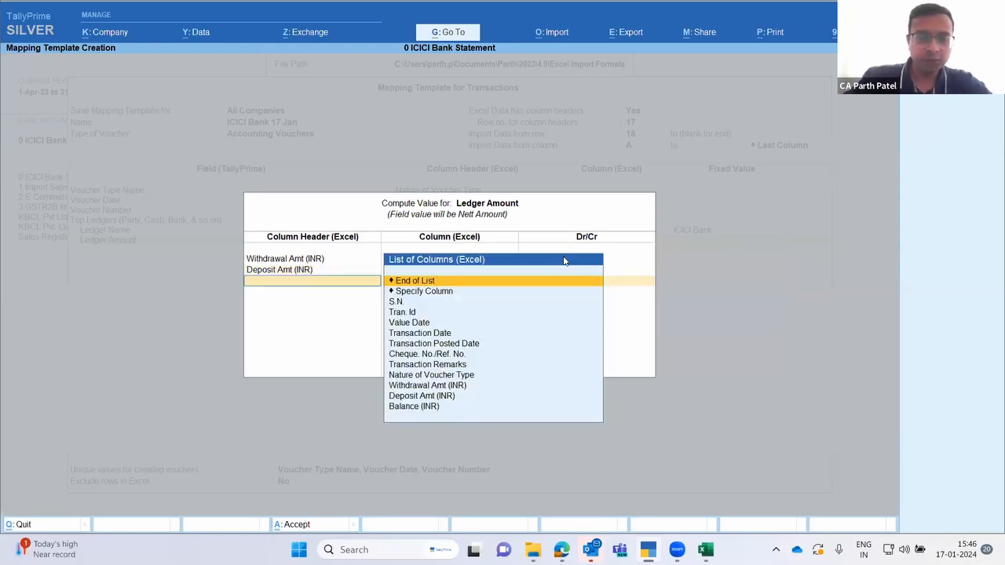
{"action": "key", "text": "Return"}
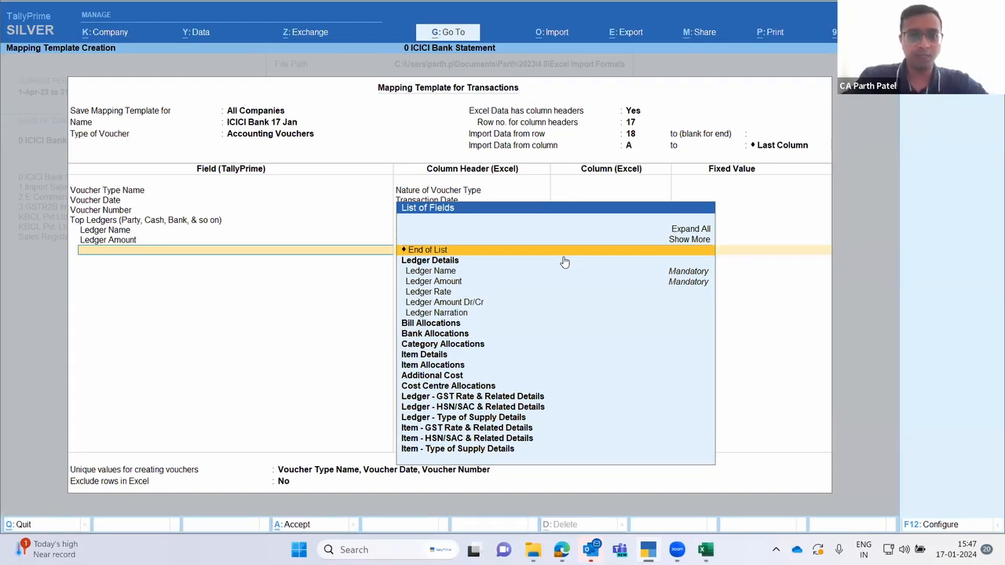
- Finish the Top Ledgers fields and add Bottom Ledgers (Tax, Discount, & so on) to the template
{"action": "key", "text": "Return"}
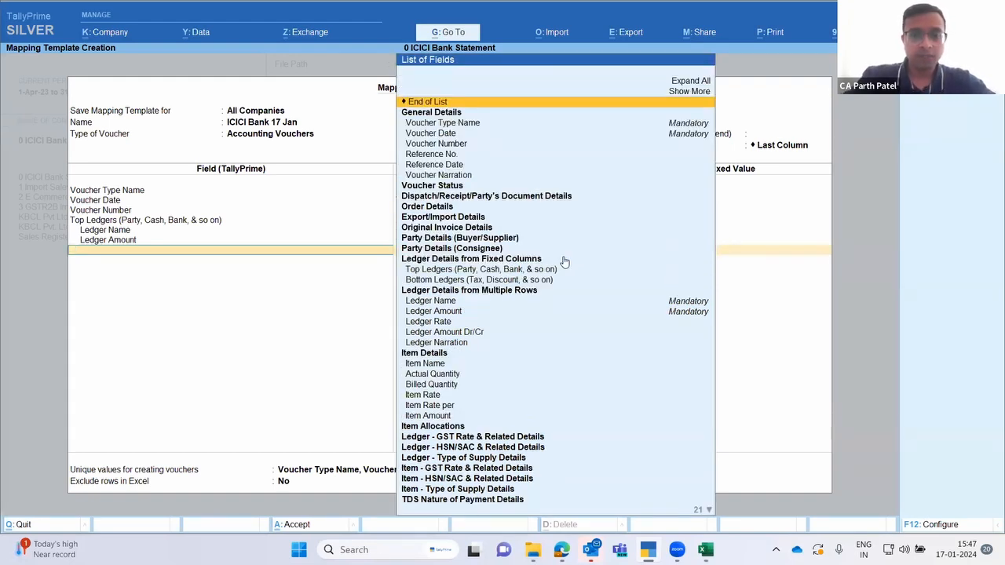
{"action": "type", "text": "Bottom"}
{"action": "key", "text": "Return"}
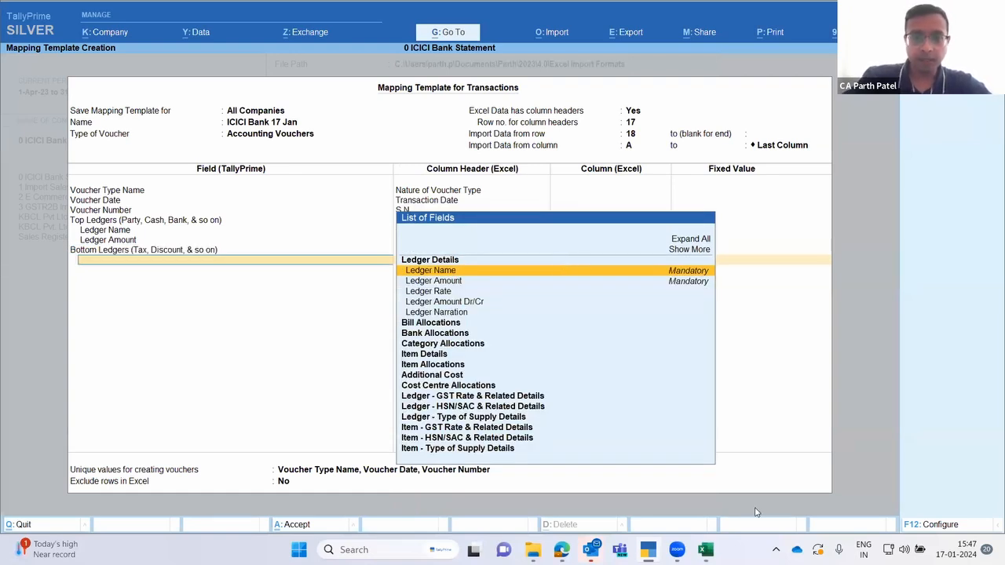
- Switch to the Excel Import Formats folder and open the DetailedStatement workbook in Excel
{"action": "left_click", "coordinate": [707, 548]}
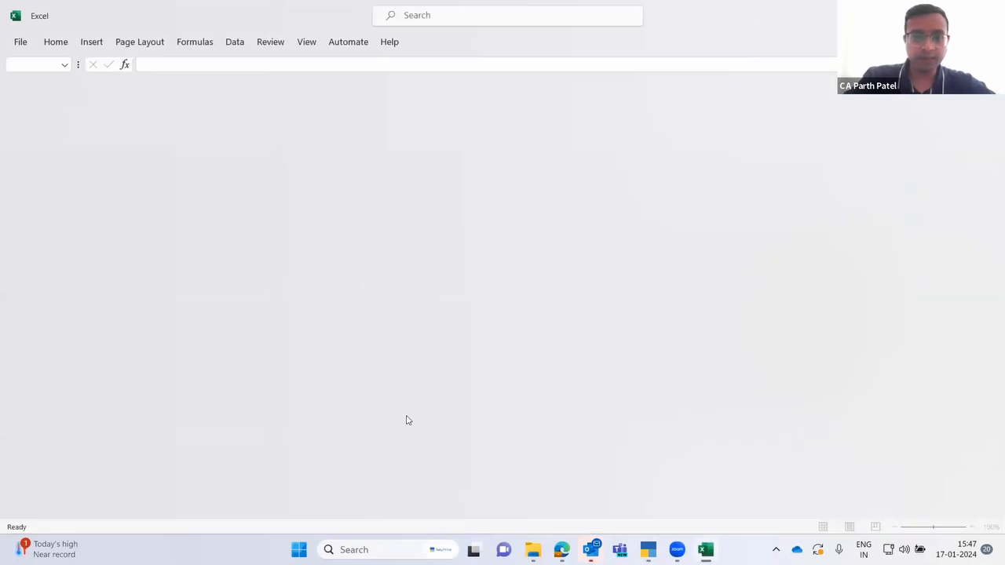
{"action": "mouse_move", "coordinate": [534, 550]}
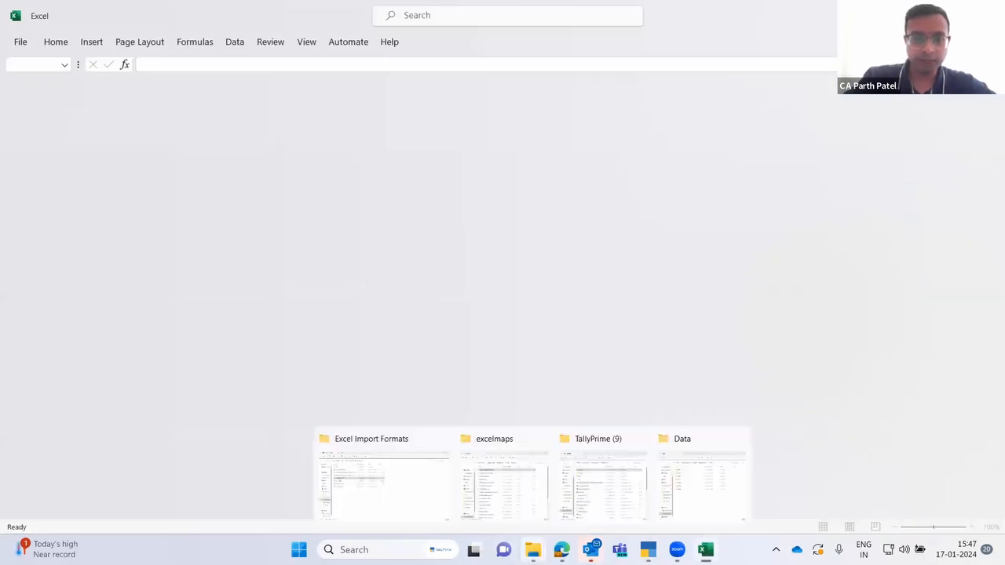
{"action": "left_click", "coordinate": [377, 482]}
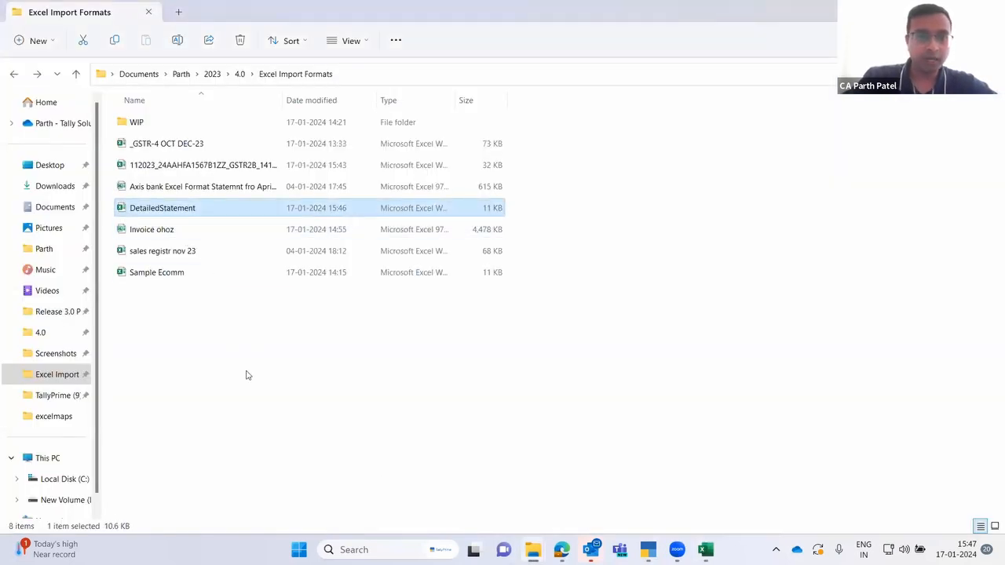
{"action": "key", "text": "Return"}
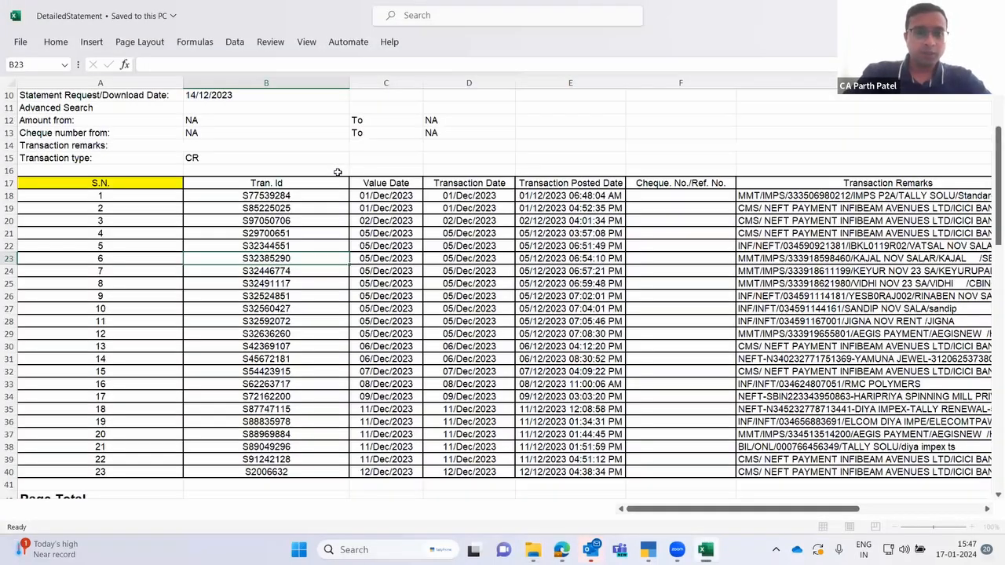
- Examine the row 17 column headers of the bank statement for a column usable as the opposite ledger name
{"action": "key", "text": "Right"}
{"action": "key", "text": "Right"}
{"action": "key", "text": "Right"}
{"action": "key", "text": "Right"}
{"action": "key", "text": "Right"}
{"action": "key", "text": "Right"}
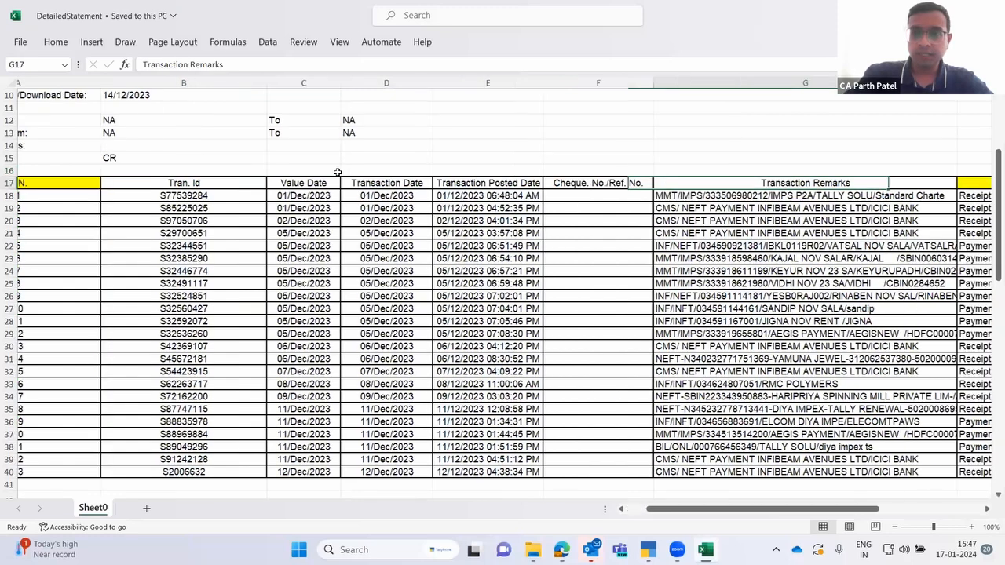
{"action": "key", "text": "Left"}
{"action": "key", "text": "Left"}
{"action": "key", "text": "Left"}
{"action": "key", "text": "Left"}
{"action": "key", "text": "Left"}
{"action": "key", "text": "Left"}
{"action": "key", "text": "Left"}
{"action": "key", "text": "Left"}
{"action": "key", "text": "Left"}
{"action": "key", "text": "Left"}
{"action": "key", "text": "Left"}
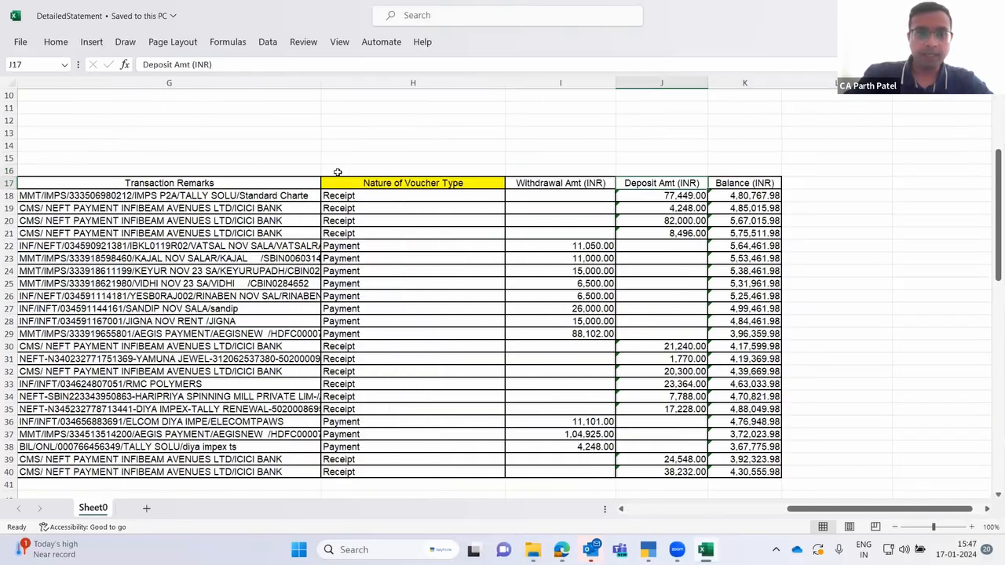
{"action": "key", "text": "Right"}
{"action": "key", "text": "Right"}
{"action": "key", "text": "Right"}
{"action": "key", "text": "Right"}
{"action": "key", "text": "Right"}
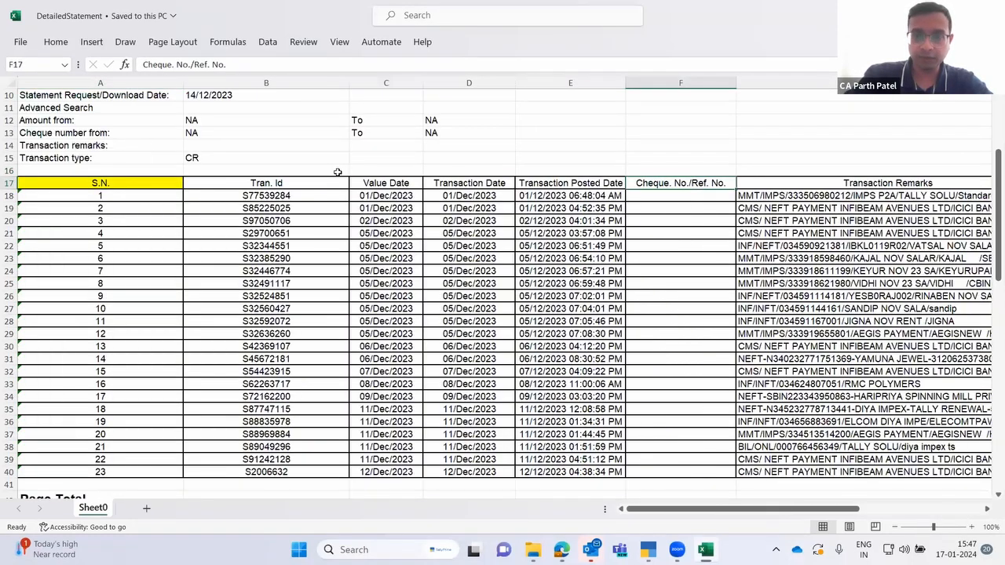
{"action": "key", "text": "Right"}
{"action": "key", "text": "Right"}
{"action": "key", "text": "Right"}
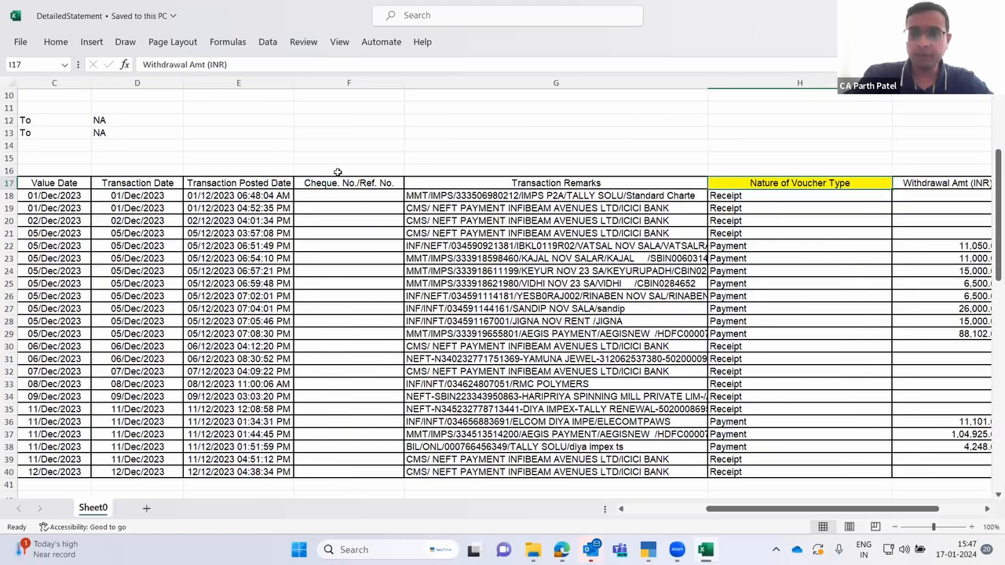
{"action": "key", "text": "Right"}
{"action": "key", "text": "Right"}
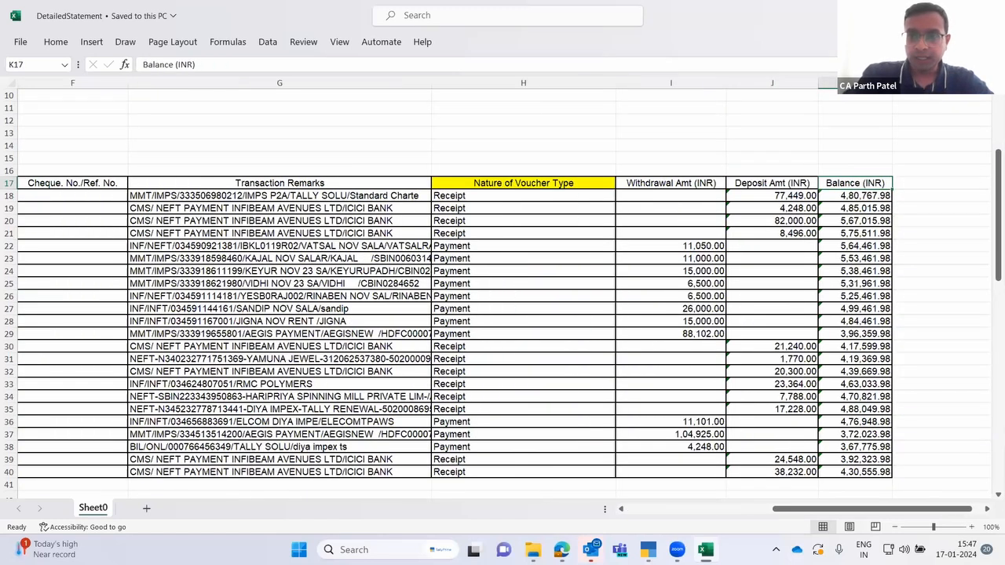
{"action": "left_click", "coordinate": [922, 83]}
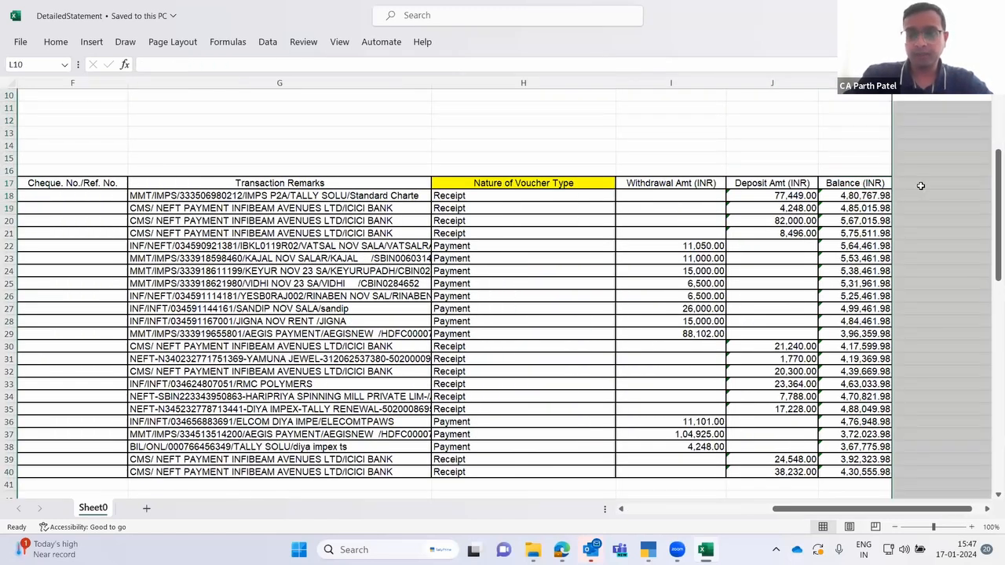
{"action": "left_click", "coordinate": [921, 186]}
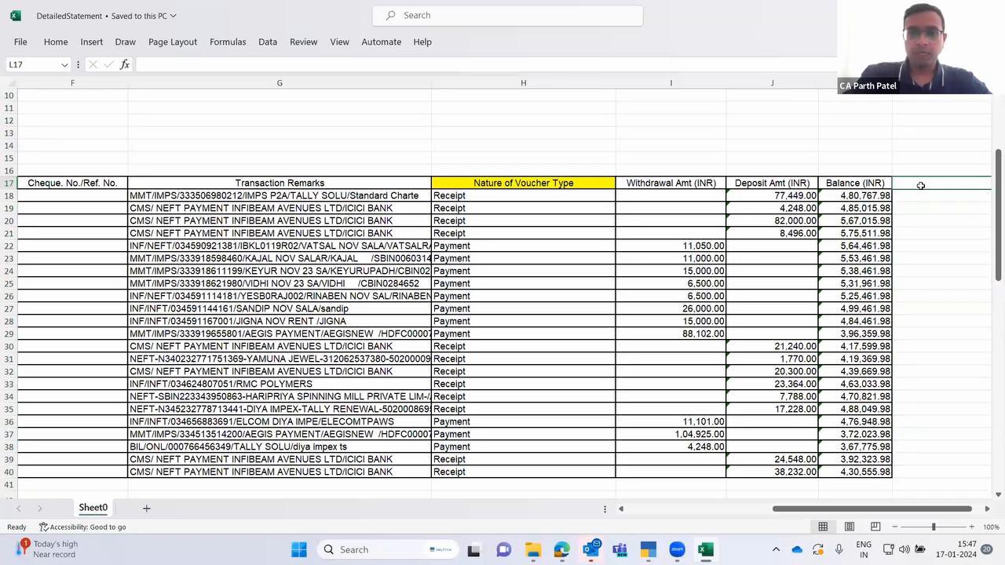
{"action": "key", "text": "Left"}
{"action": "key", "text": "Left"}
{"action": "key", "text": "Left"}
{"action": "key", "text": "Left"}
{"action": "key", "text": "Left"}
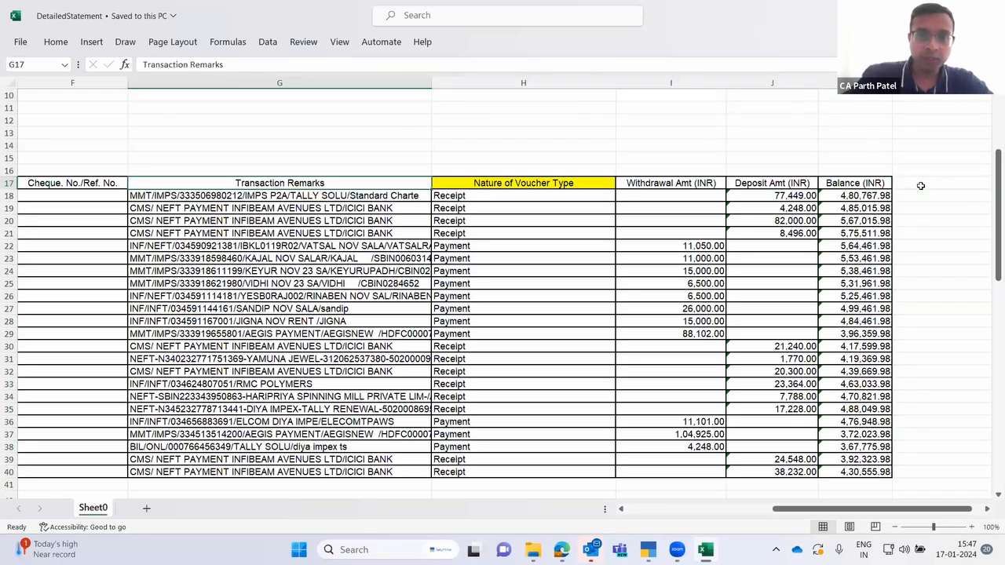
- Switch back to TallyPrime and add the Ledger Name field under Bottom Ledgers, mapped through Specify Fixed Field Value
{"action": "key", "text": "alt+Tab"}
{"action": "key", "text": "alt+Tab"}
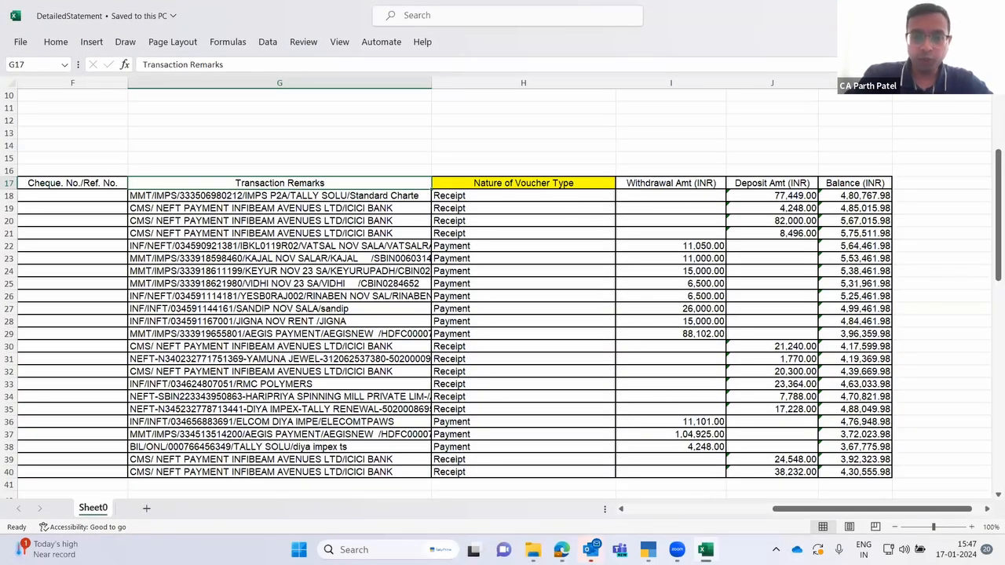
{"action": "left_click", "coordinate": [648, 550]}
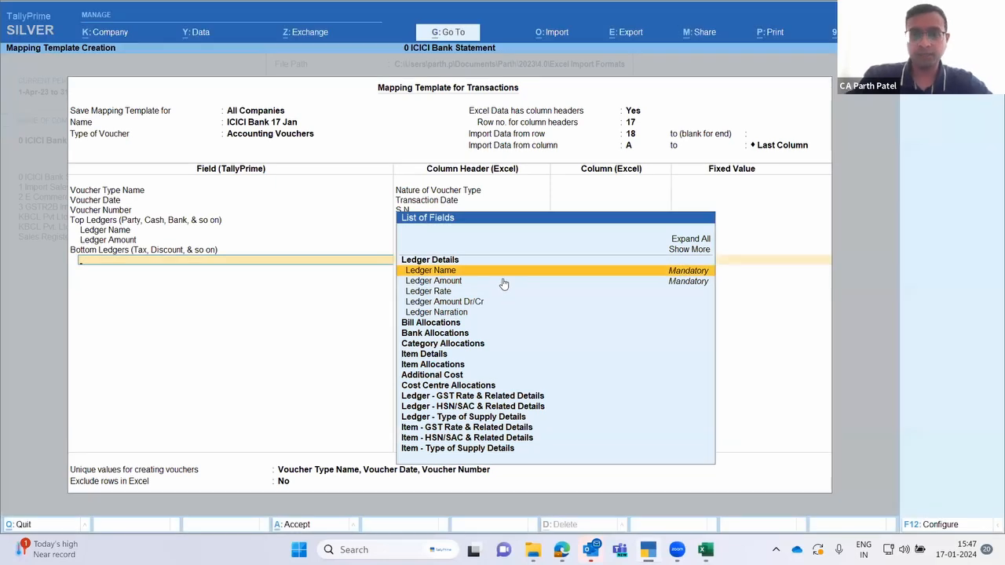
{"action": "key", "text": "Return"}
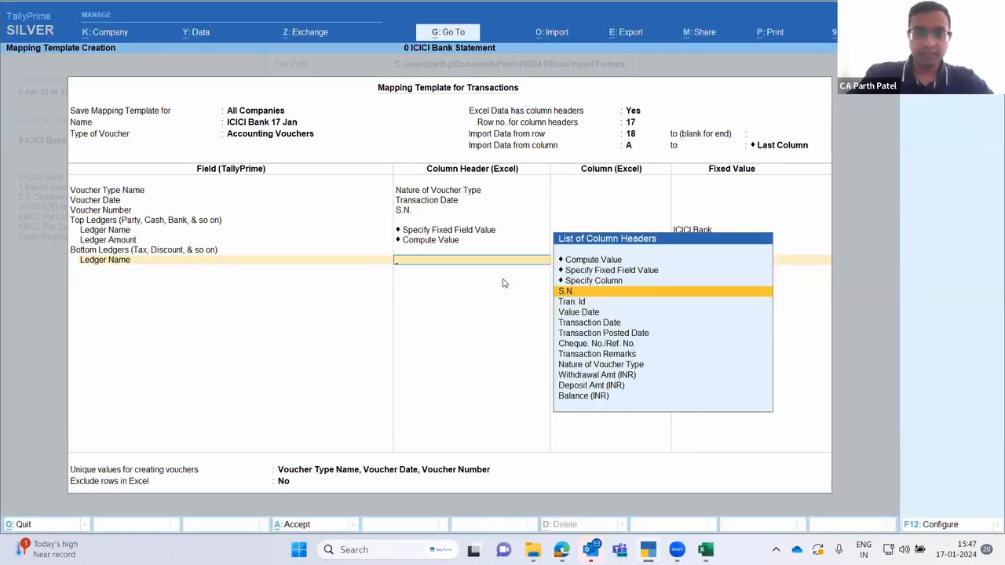
{"action": "key", "text": "Up"}
{"action": "key", "text": "Up"}
{"action": "key", "text": "Down"}
{"action": "key", "text": "Up"}
{"action": "key", "text": "Return"}
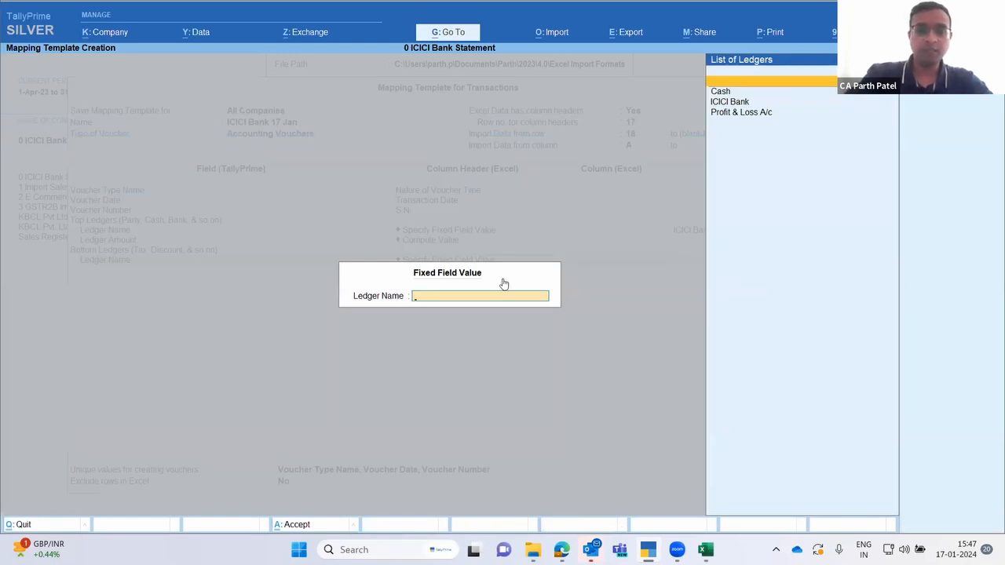
- Create a ledger named Suspense under the Suspense A/c group and return to the mapping template's fixed value
{"action": "key", "text": "alt+g"}
{"action": "key", "text": "alt+c"}
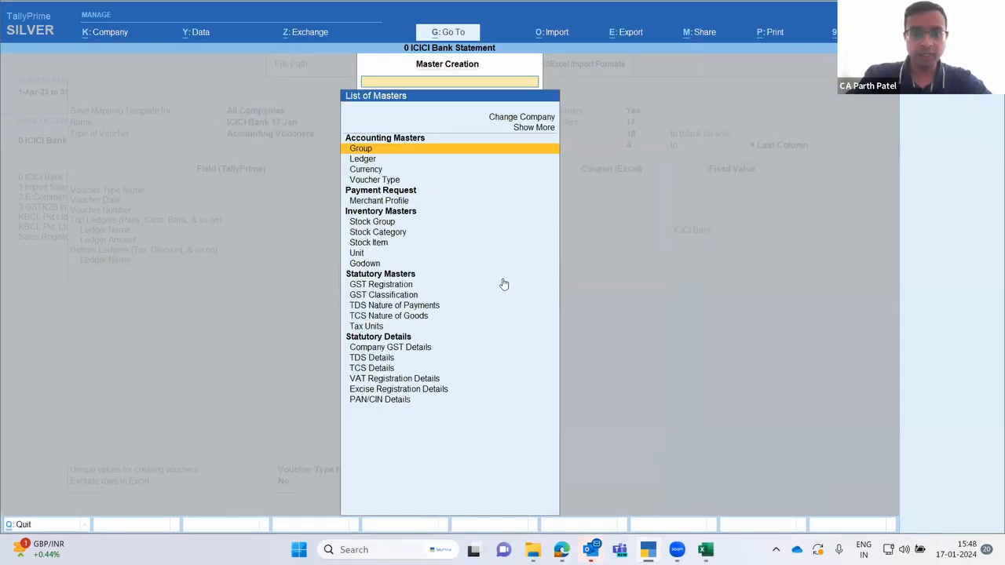
{"action": "key", "text": "Down"}
{"action": "key", "text": "Return"}
{"action": "type", "text": "Suspense"}
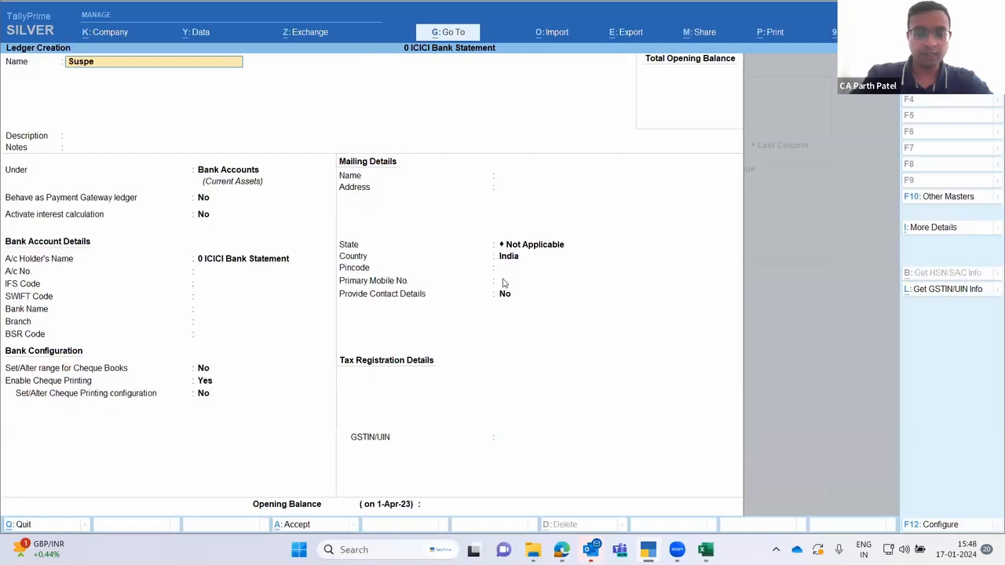
{"action": "key", "text": "Return"}
{"action": "key", "text": "Return"}
{"action": "key", "text": "Return"}
{"action": "type", "text": "Sus"}
{"action": "key", "text": "Return"}
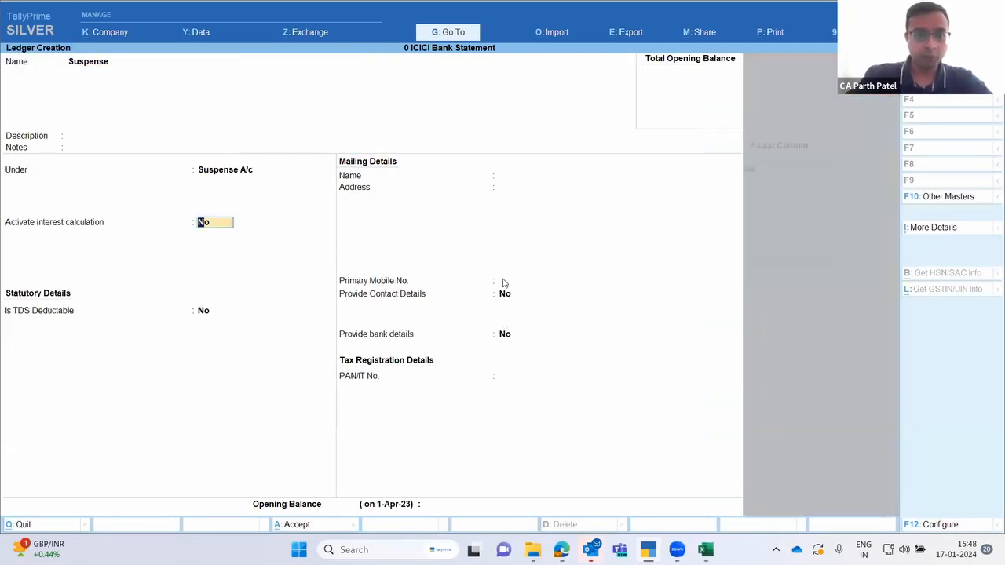
{"action": "key", "text": "Return"}
{"action": "key", "text": "Escape"}
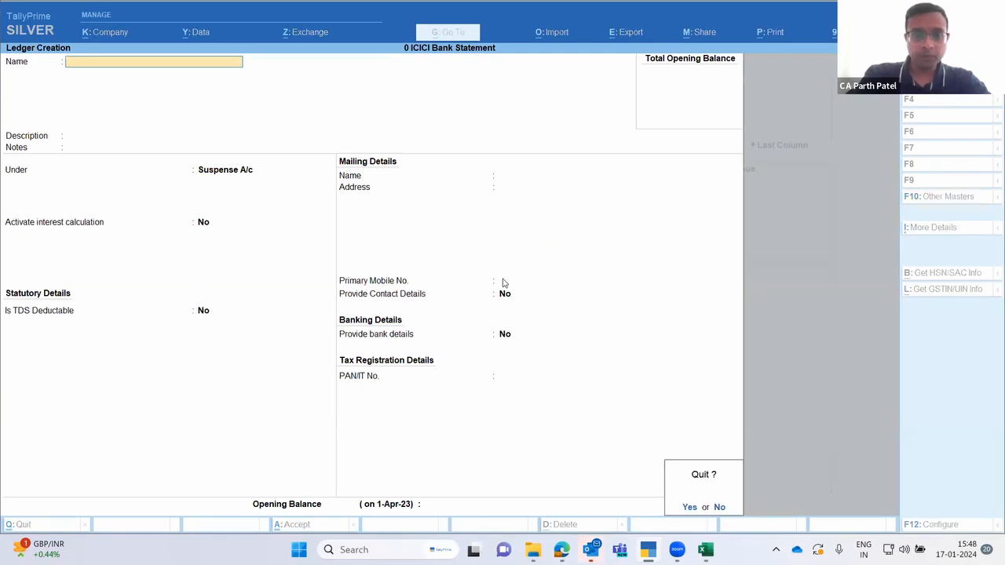
{"action": "key", "text": "Return"}
{"action": "key", "text": "Escape"}
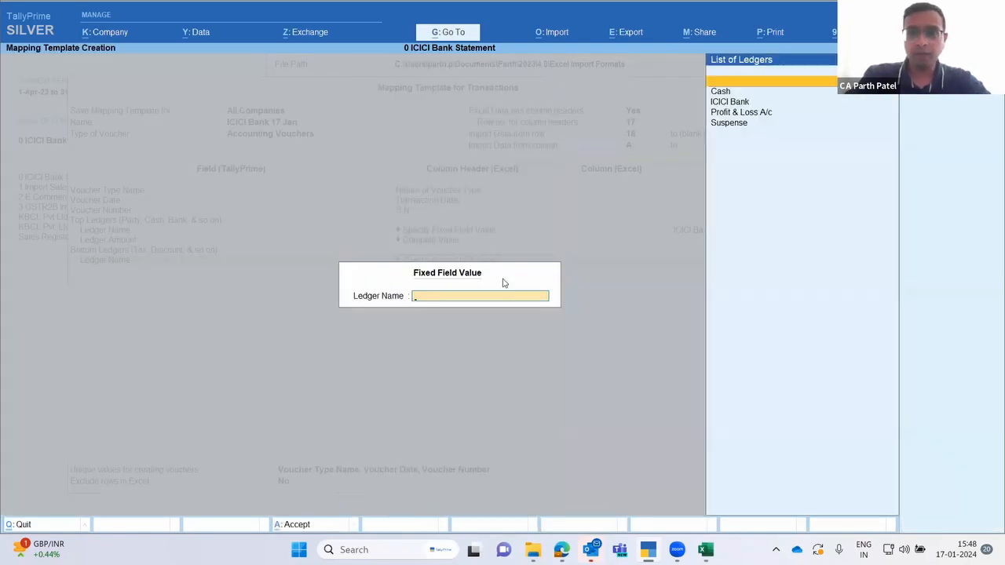
- Set the fixed Ledger Name under Bottom Ledgers to Suspense
{"action": "key", "text": "Down"}
{"action": "key", "text": "Down"}
{"action": "key", "text": "Down"}
{"action": "key", "text": "Return"}
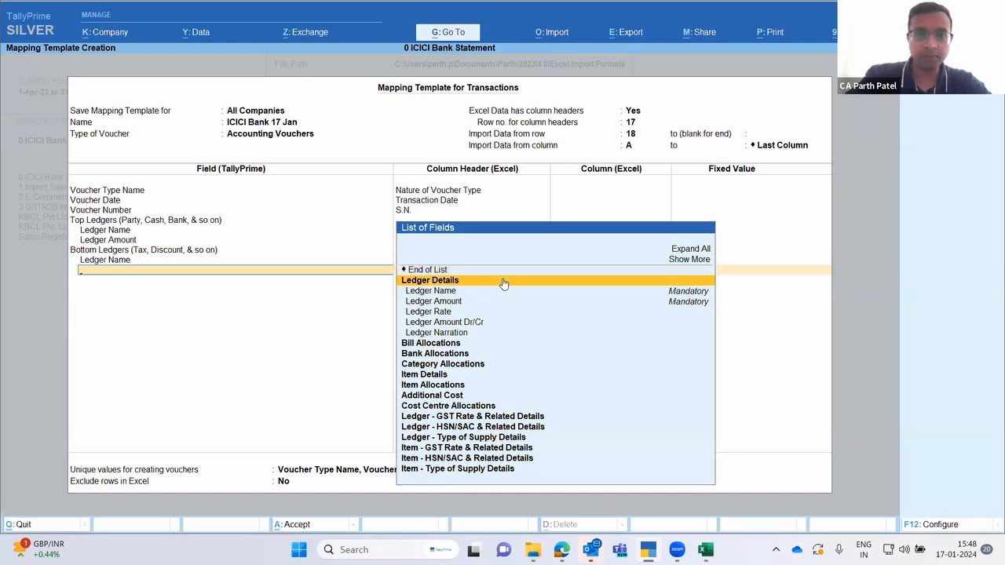
- Add the Ledger Amount field under Bottom Ledgers
{"action": "key", "text": "Down"}
{"action": "key", "text": "Down"}
{"action": "key", "text": "Return"}
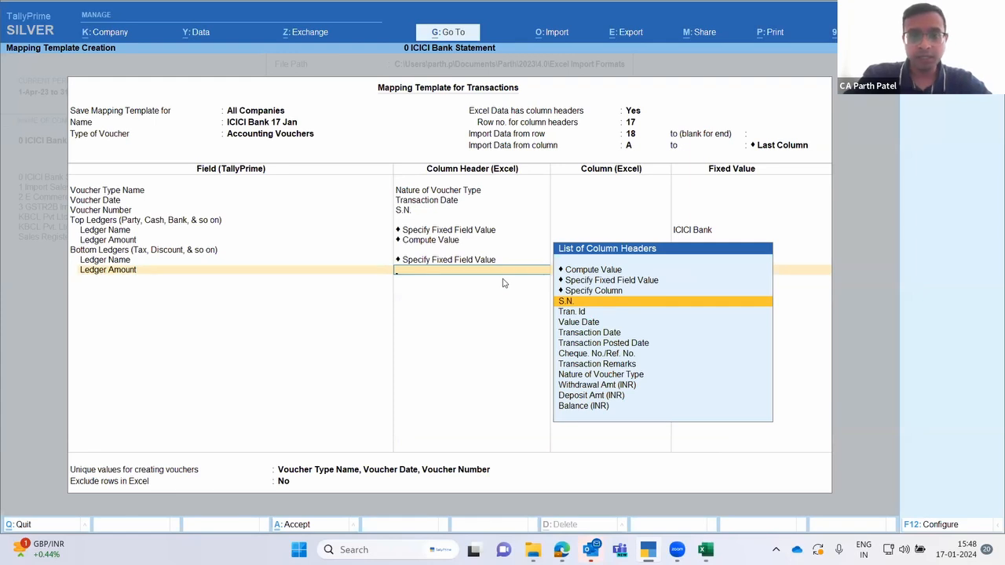
{"action": "key", "text": "Up"}
{"action": "key", "text": "Up"}
{"action": "key", "text": "Up"}
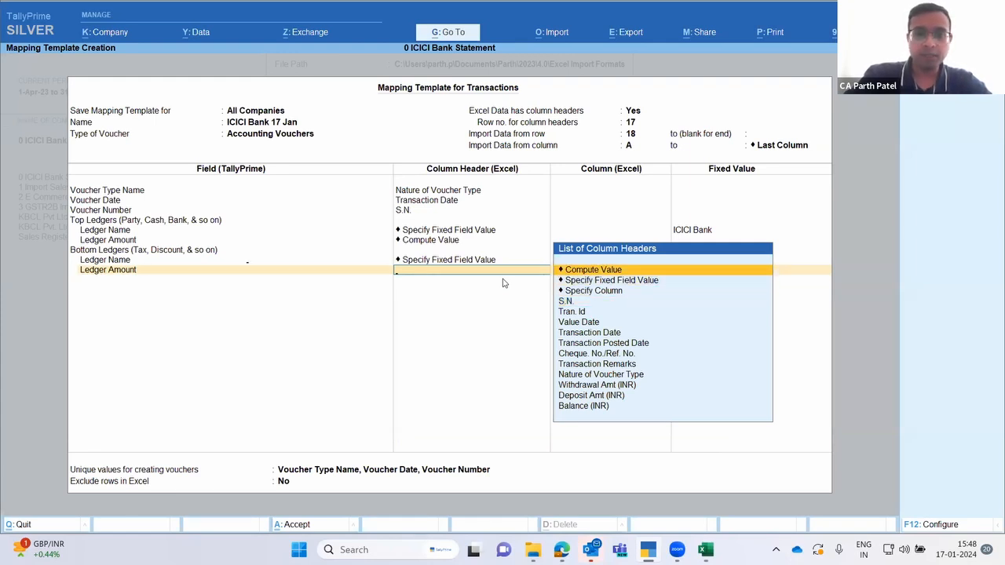
{"action": "key", "text": "Return"}
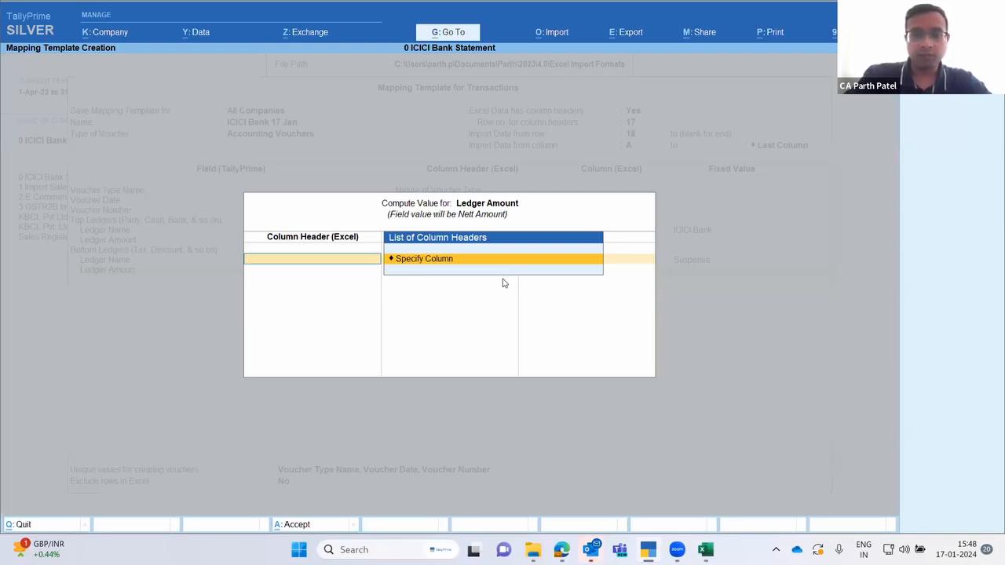
{"action": "key", "text": "Escape"}
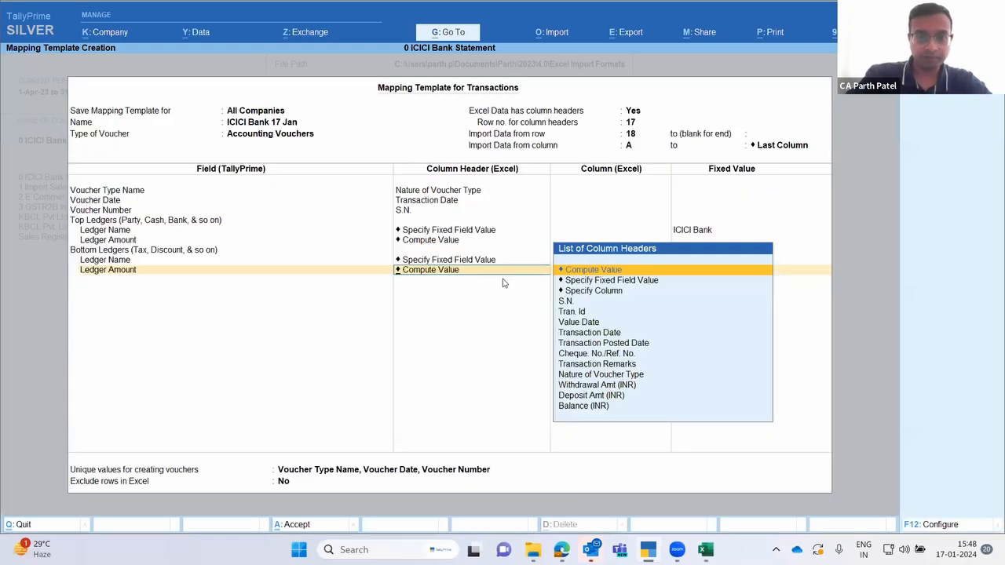
- Map the Ledger Amount under Bottom Ledgers to the Withdrawal Amt (INR) column header
{"action": "key", "text": "Down"}
{"action": "key", "text": "Down"}
{"action": "key", "text": "Down"}
{"action": "key", "text": "Down"}
{"action": "key", "text": "Down"}
{"action": "key", "text": "Down"}
{"action": "key", "text": "Down"}
{"action": "key", "text": "Down"}
{"action": "key", "text": "Down"}
{"action": "key", "text": "Down"}
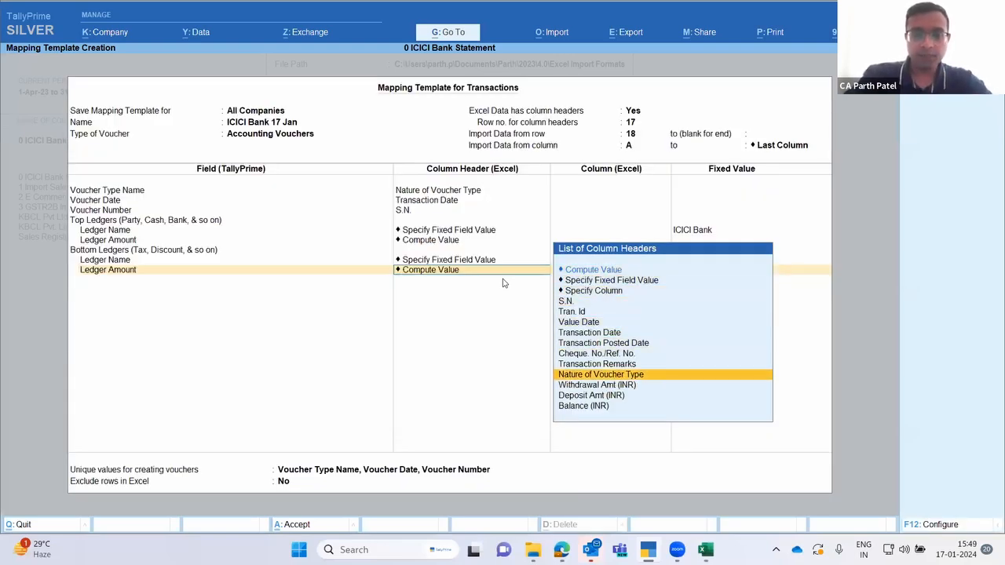
{"action": "key", "text": "Down"}
{"action": "key", "text": "Return"}
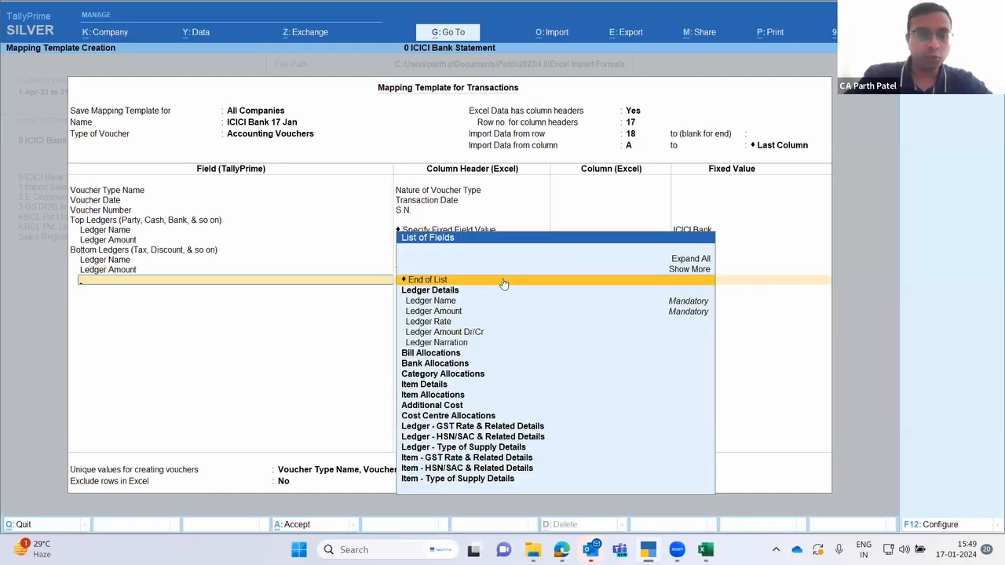
- End the Bottom Ledgers field list and add the Voucher Narration field from General Details
{"action": "key", "text": "BackSpace"}
{"action": "key", "text": "Return"}
{"action": "key", "text": "Return"}
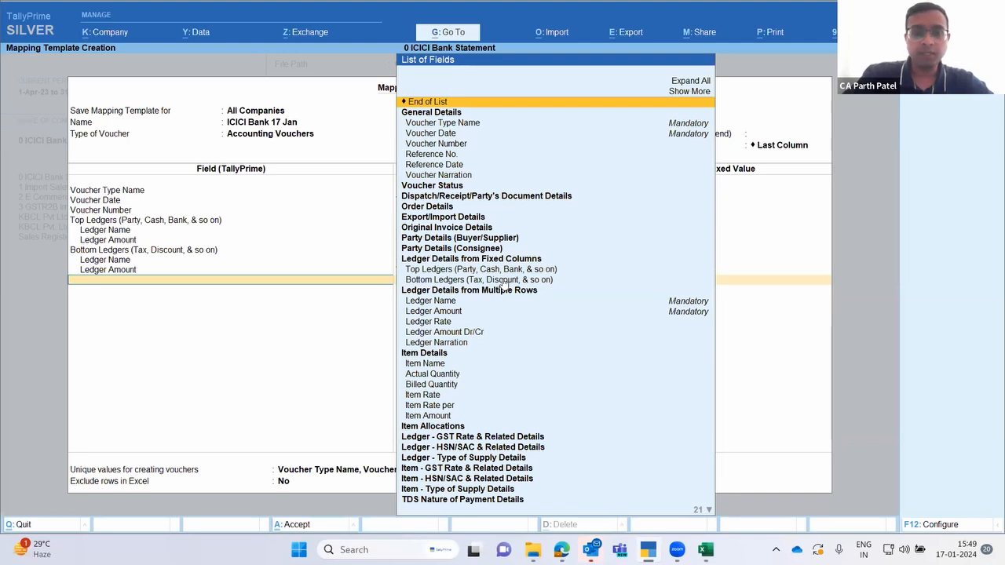
{"action": "type", "text": "Narra"}
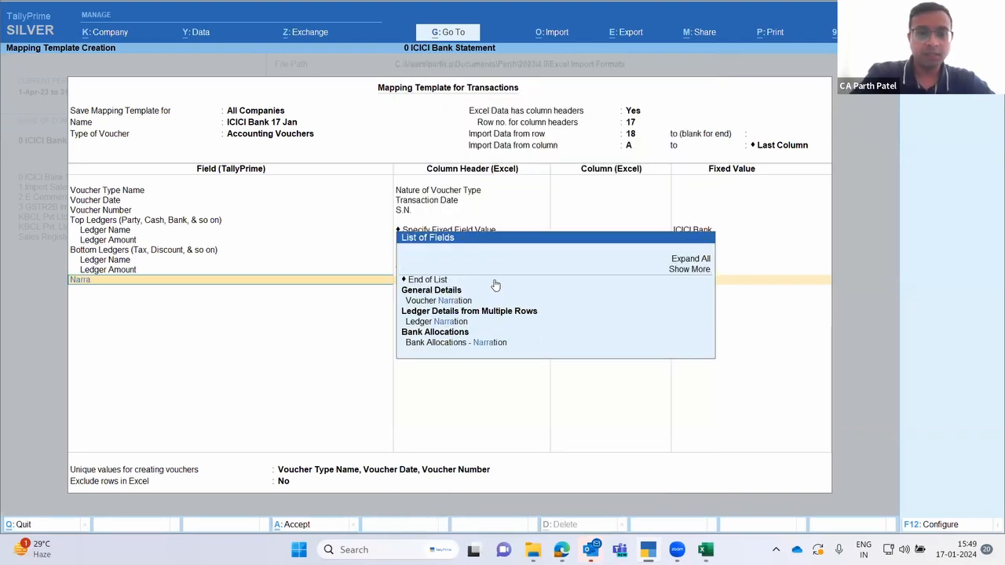
{"action": "key", "text": "Down"}
{"action": "key", "text": "Down"}
{"action": "key", "text": "Up"}
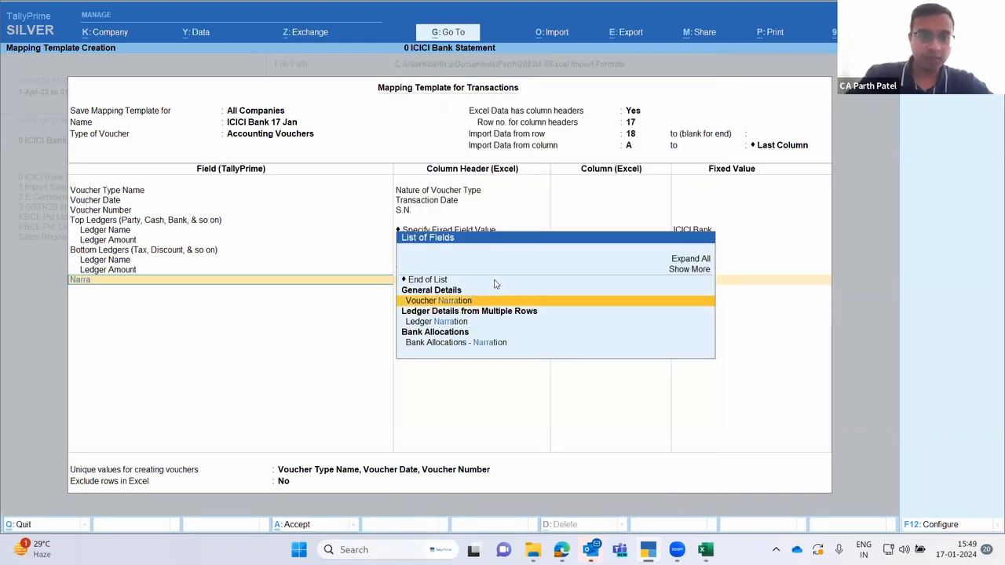
{"action": "key", "text": "Return"}
- Map Voucher Narration to the Transaction Remarks column header
{"action": "key", "text": "Down"}
{"action": "key", "text": "Down"}
{"action": "key", "text": "Down"}
{"action": "key", "text": "Down"}
{"action": "key", "text": "Down"}
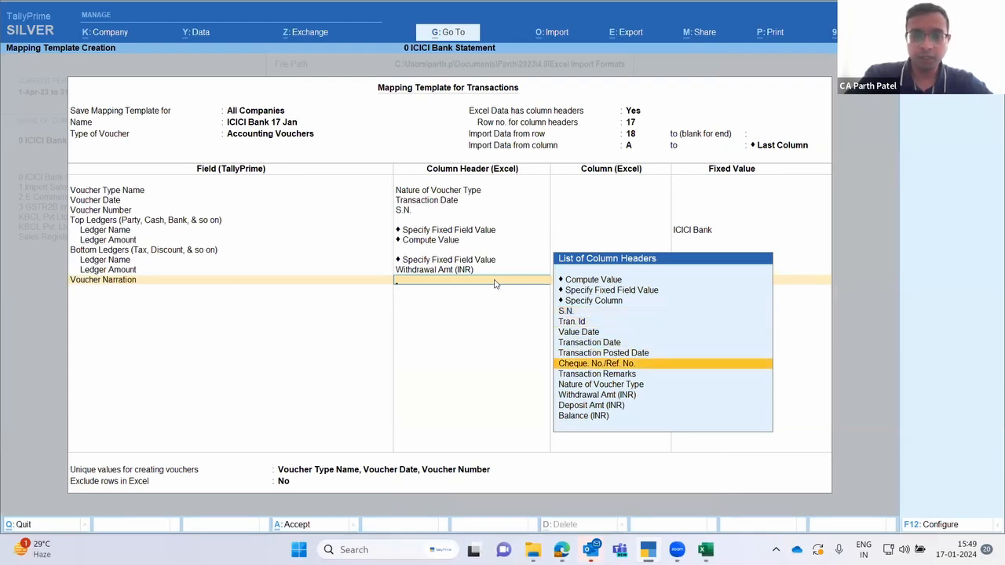
{"action": "key", "text": "Down"}
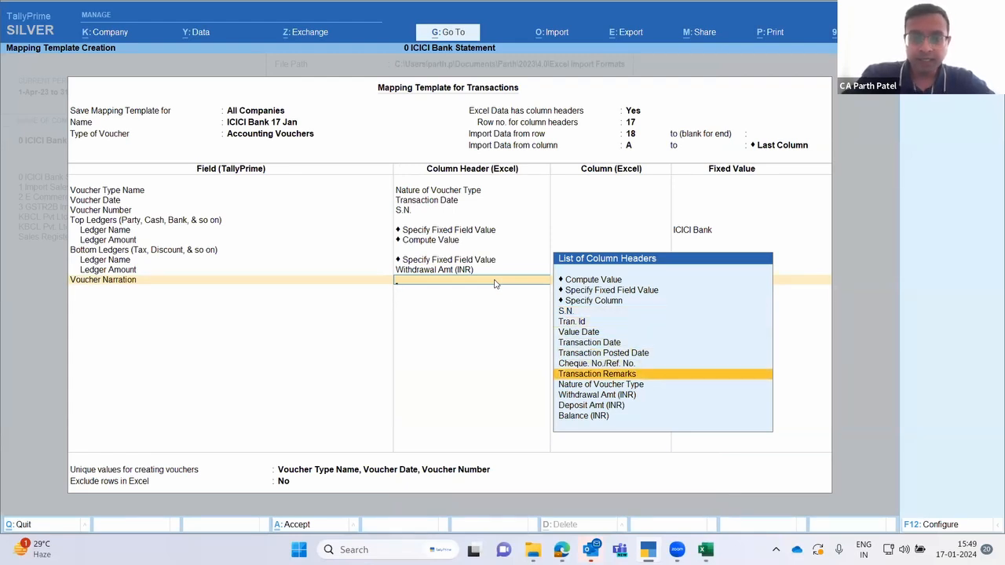
{"action": "key", "text": "Return"}
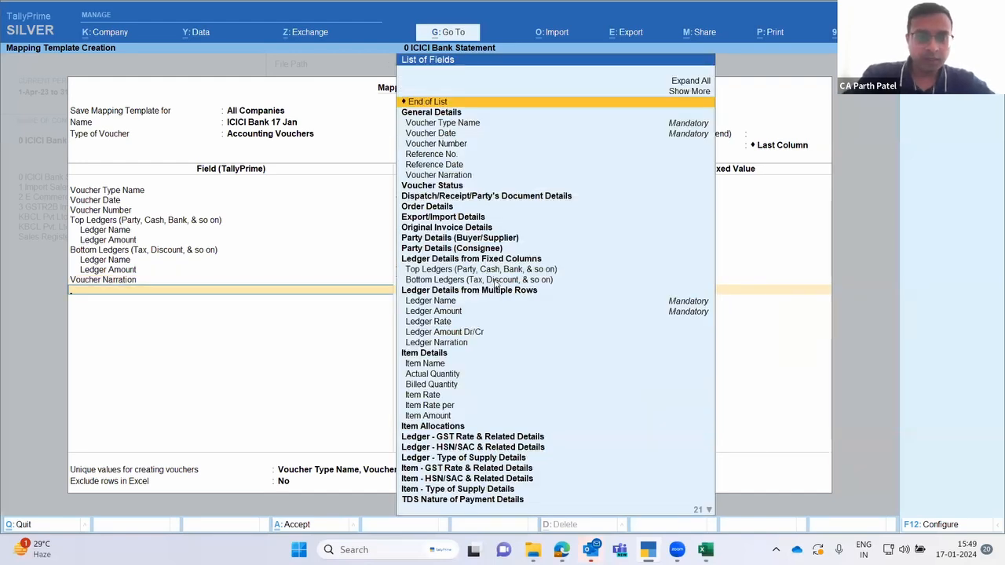
- End the field list, keep Voucher Type Name, Voucher Date, Voucher Number as unique values, and save the mapping template
{"action": "key", "text": "Return"}
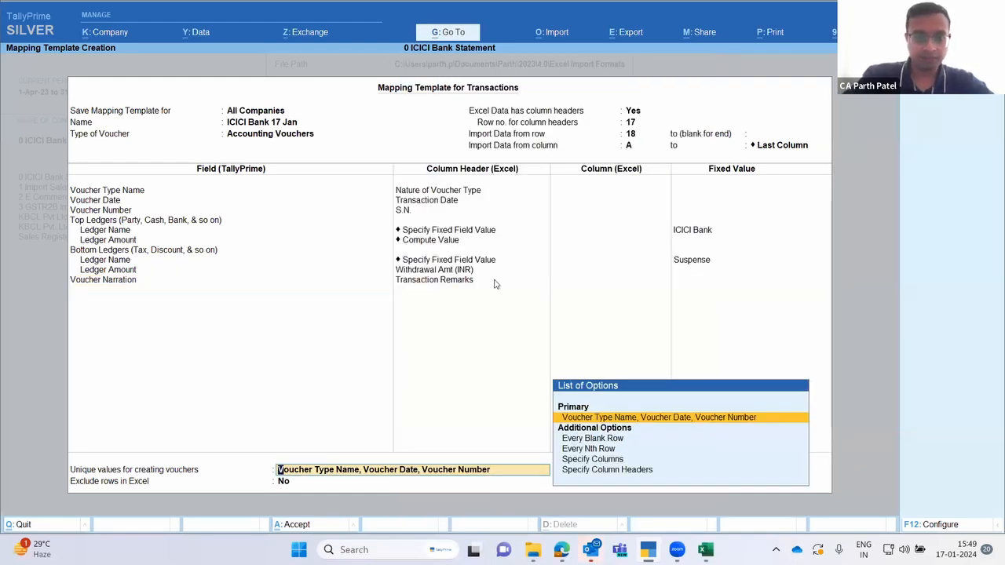
{"action": "key", "text": "Return"}
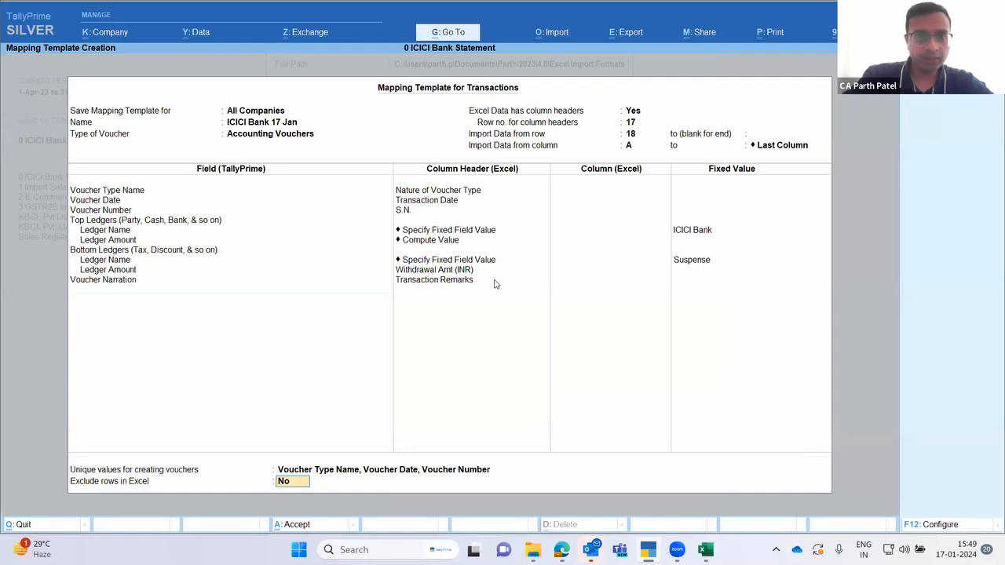
{"action": "key", "text": "ctrl+a"}
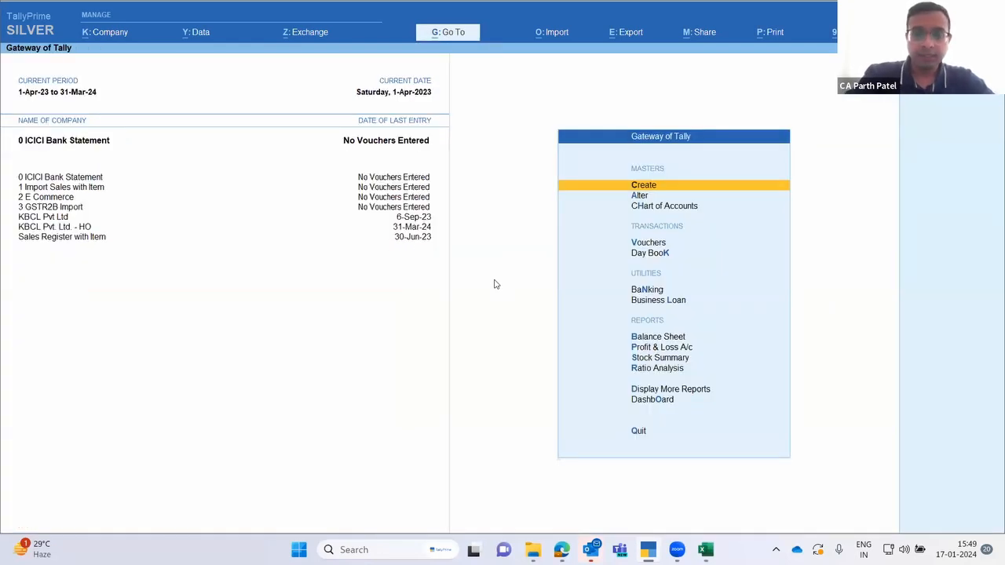
- Open the alteration of mapping templates for transactions from the import management options
{"action": "key", "text": "alt+o"}
{"action": "key", "text": "Down"}
{"action": "key", "text": "Down"}
{"action": "key", "text": "Down"}
{"action": "key", "text": "Return"}
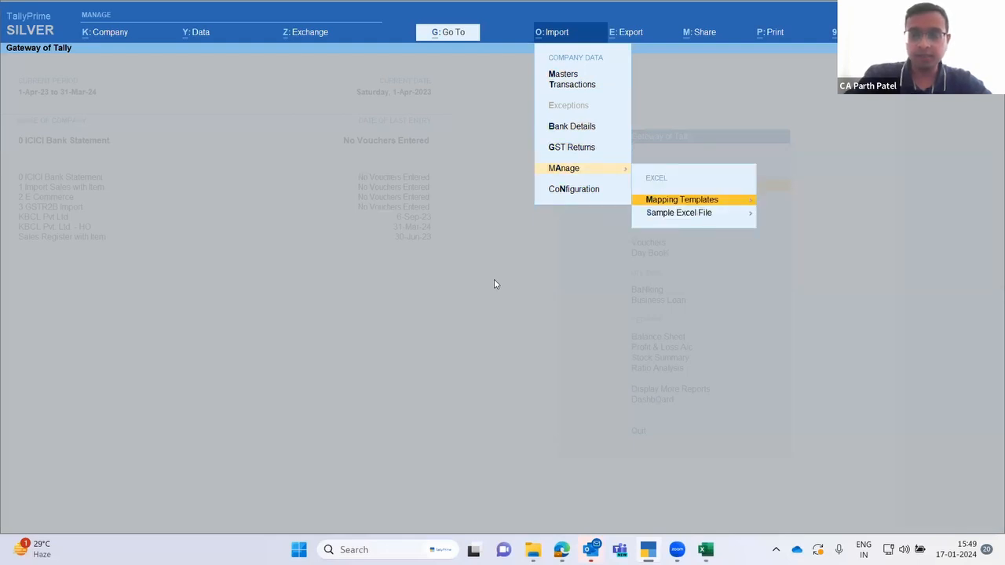
{"action": "key", "text": "Return"}
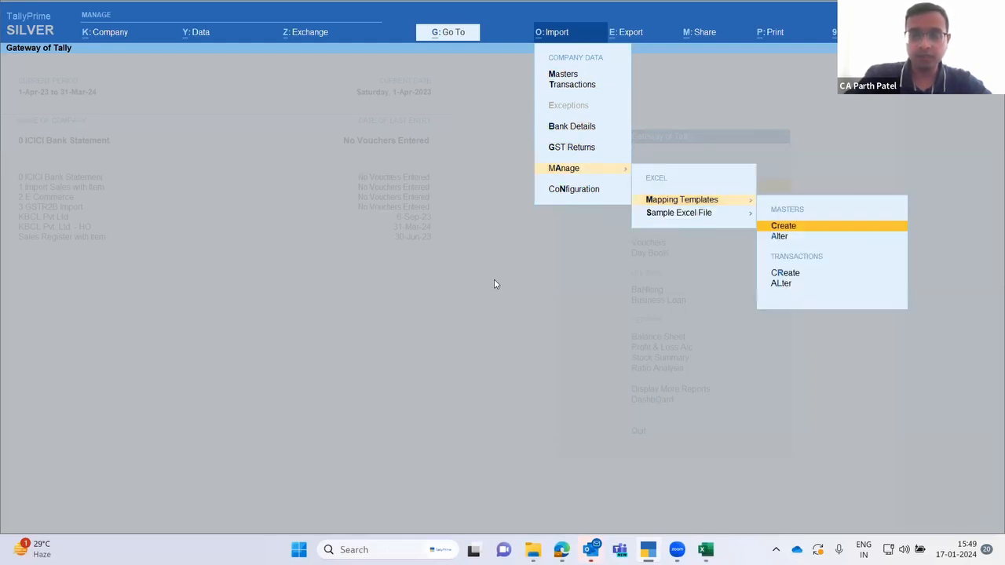
{"action": "key", "text": "Down"}
{"action": "key", "text": "Down"}
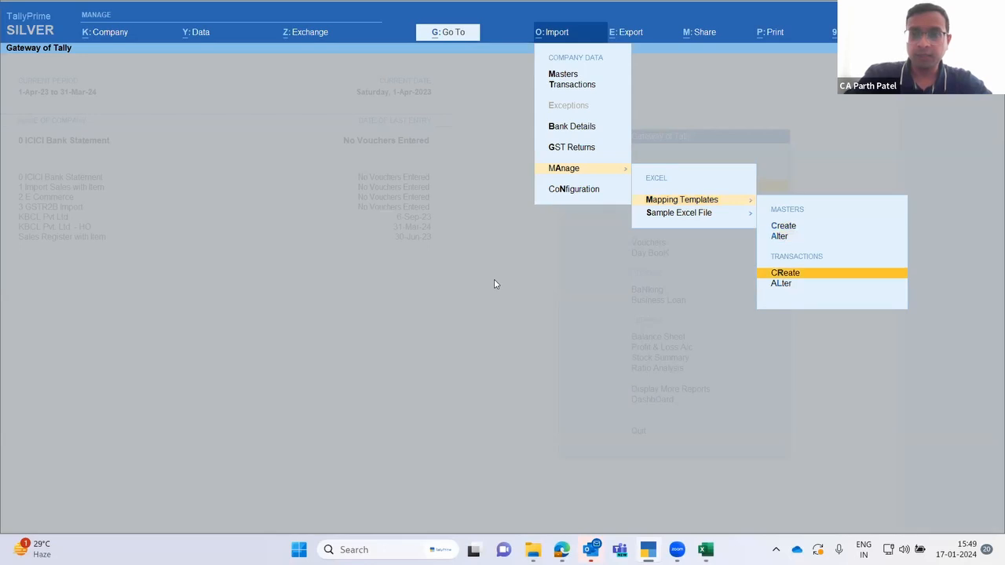
{"action": "key", "text": "Up"}
{"action": "key", "text": "Down"}
{"action": "key", "text": "Down"}
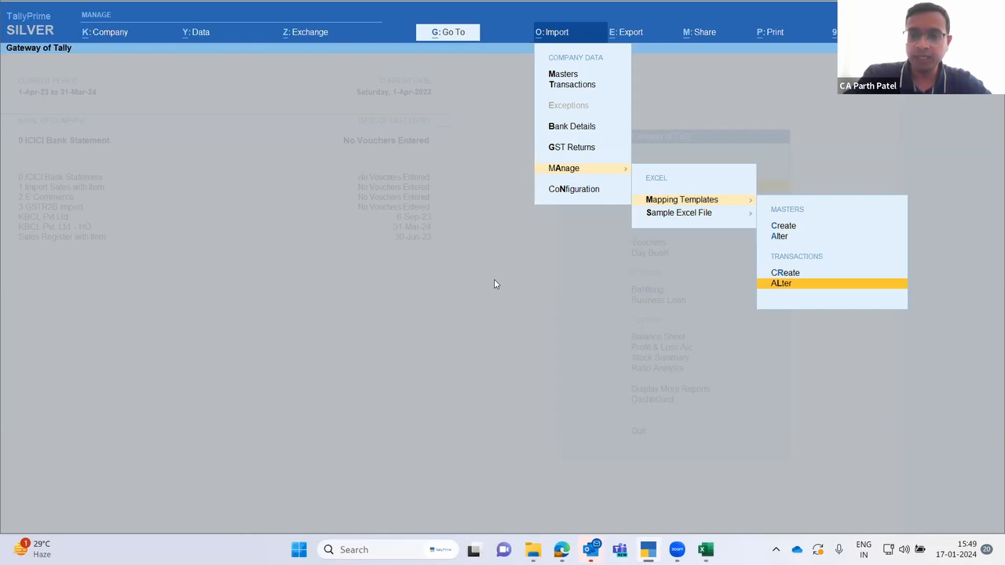
{"action": "key", "text": "Return"}
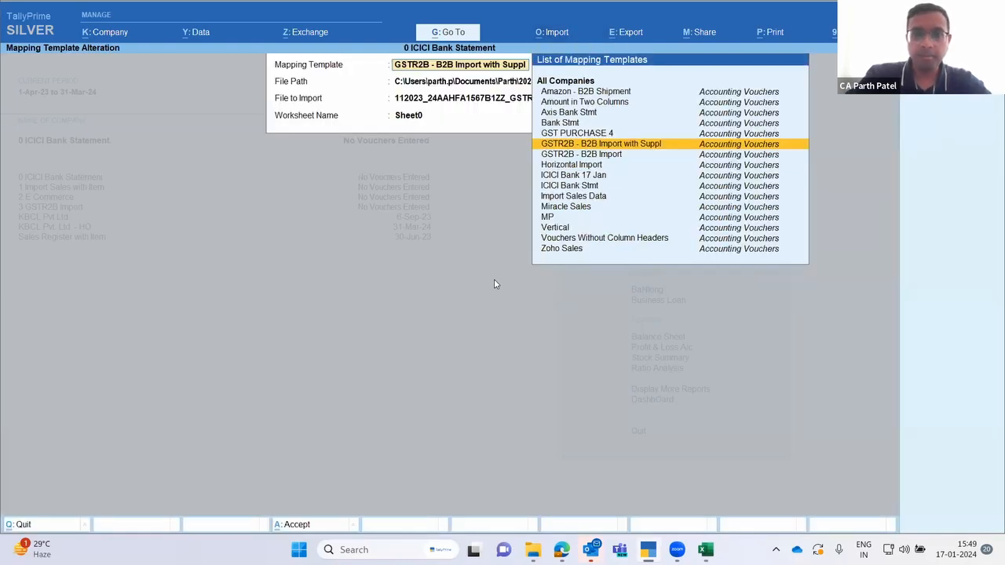
- Open the ICICI Bank 17 Jan template for alteration with DetailedStatement.xlsx as the file to import
{"action": "key", "text": "Down"}
{"action": "key", "text": "Down"}
{"action": "key", "text": "Down"}
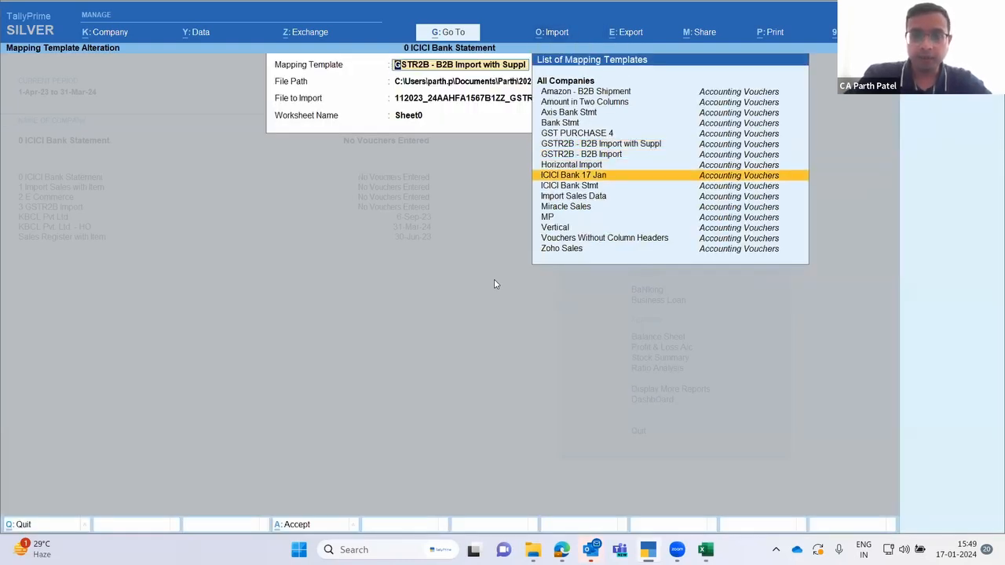
{"action": "key", "text": "Return"}
{"action": "key", "text": "Down"}
{"action": "key", "text": "Down"}
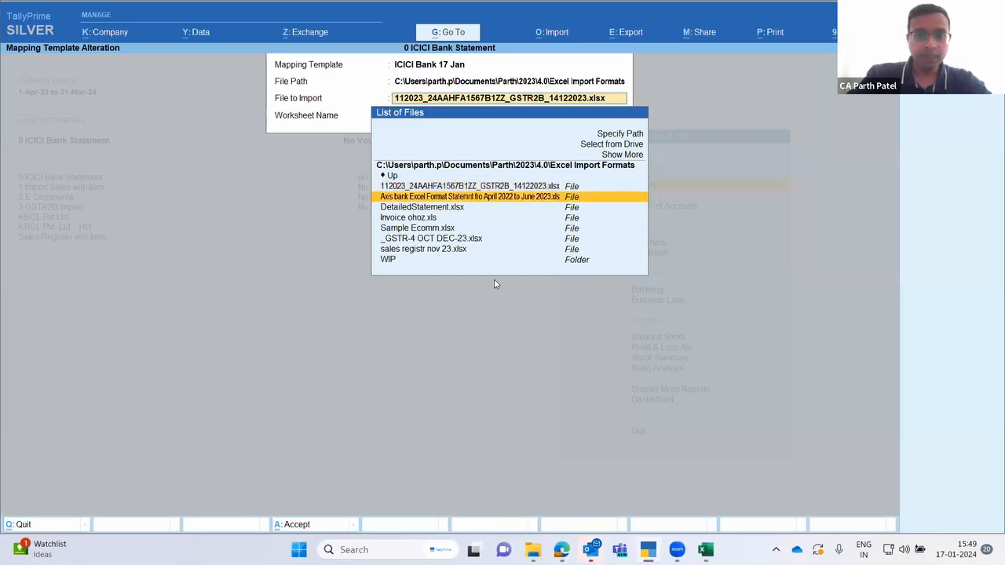
{"action": "key", "text": "Return"}
{"action": "key", "text": "Return"}
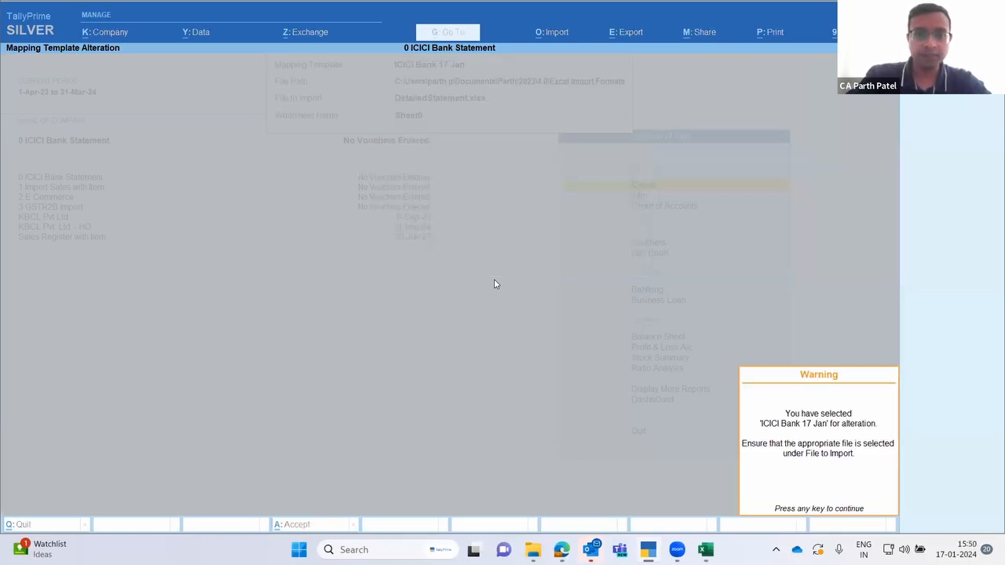
{"action": "key", "text": "Return"}
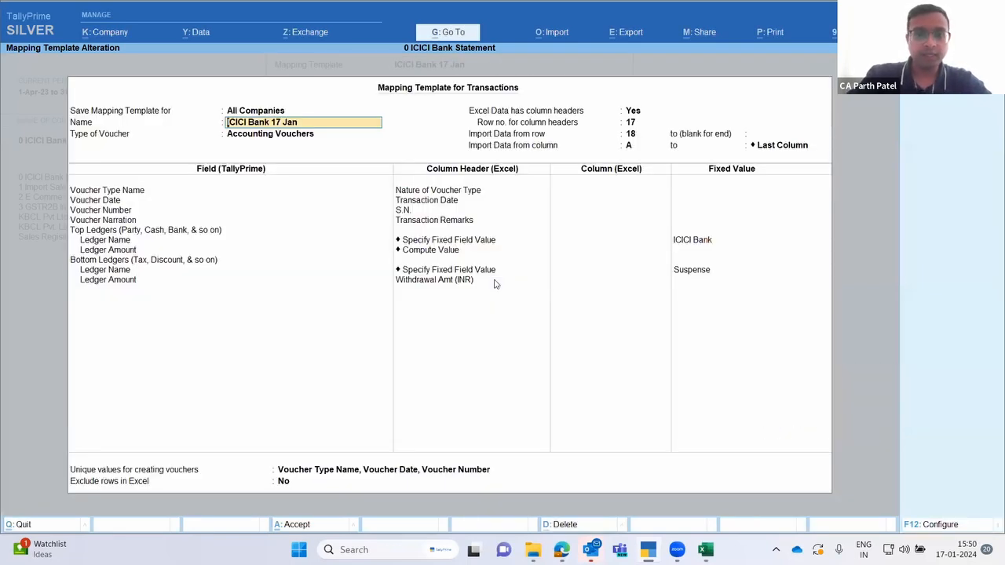
- Change the Ledger Amount under Bottom Ledgers to Compute Value and add the Withdrawal Amt (INR) column to the computation
{"action": "left_click", "coordinate": [442, 281]}
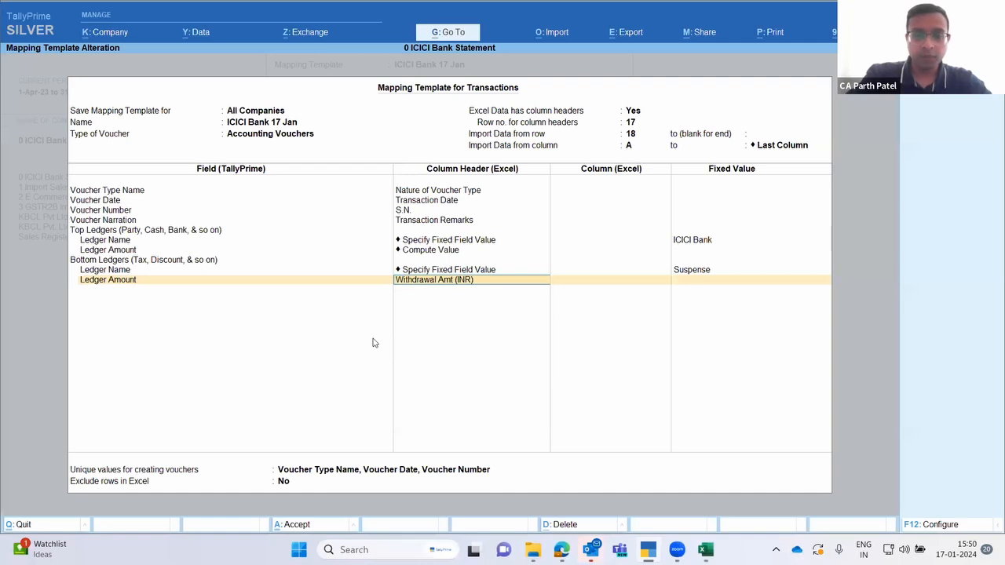
{"action": "type", "text": "Com"}
{"action": "key", "text": "Return"}
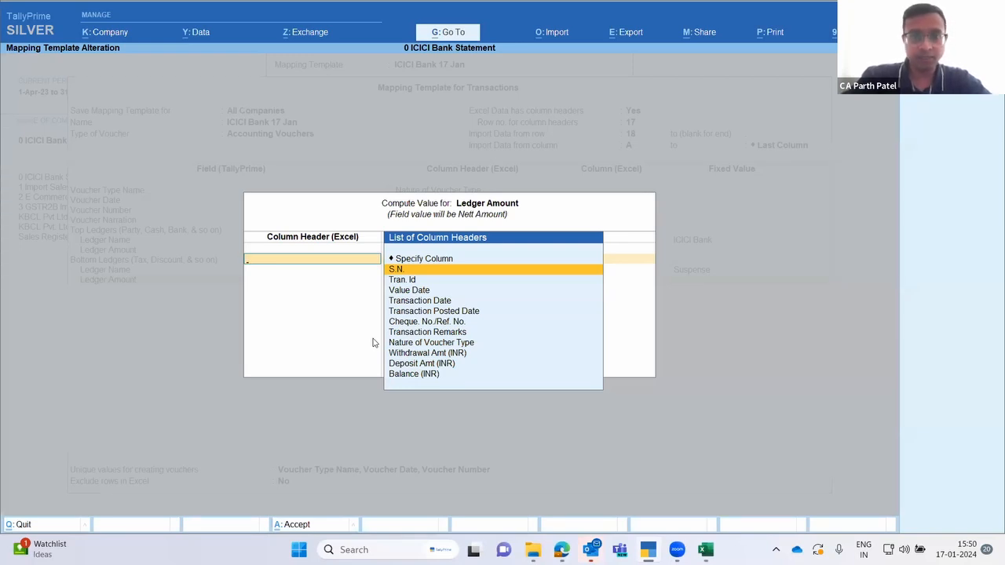
{"action": "key", "text": "Down"}
{"action": "key", "text": "Down"}
{"action": "key", "text": "Down"}
{"action": "key", "text": "Down"}
{"action": "key", "text": "Down"}
{"action": "key", "text": "Down"}
{"action": "key", "text": "Down"}
{"action": "key", "text": "Down"}
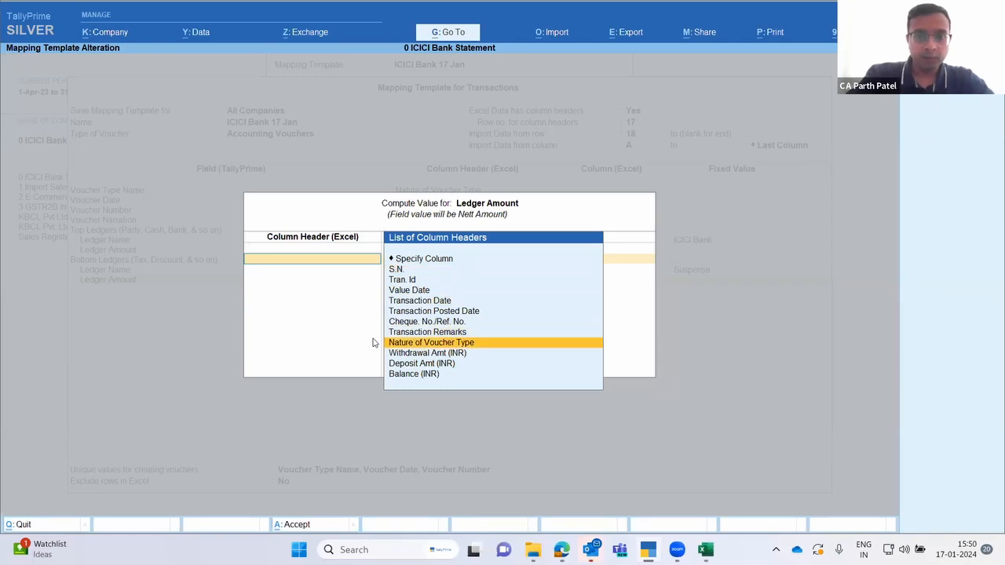
{"action": "key", "text": "Return"}
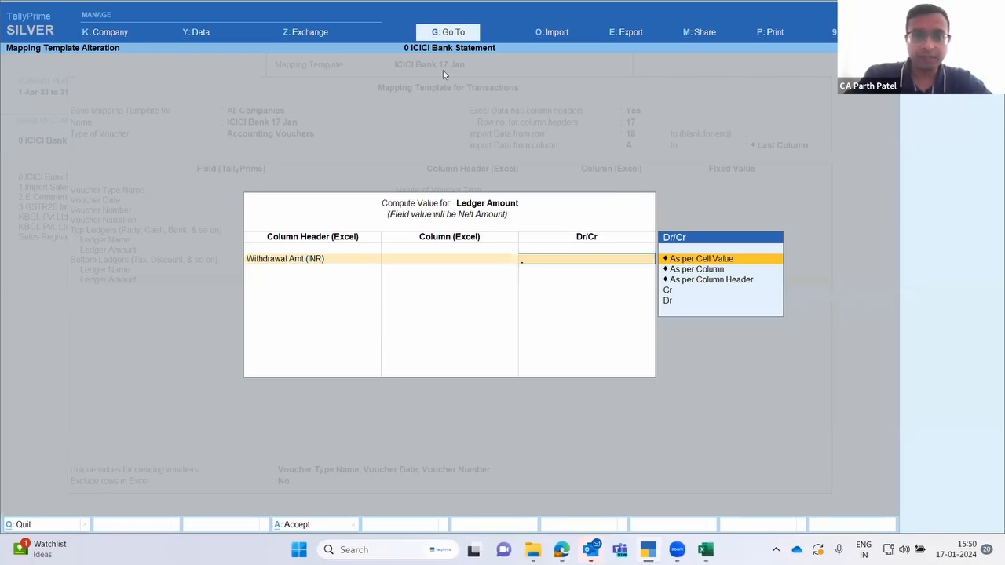
- Set Dr/Cr for the Withdrawal Amt (INR) column to Dr
{"action": "key", "text": "alt+Tab"}
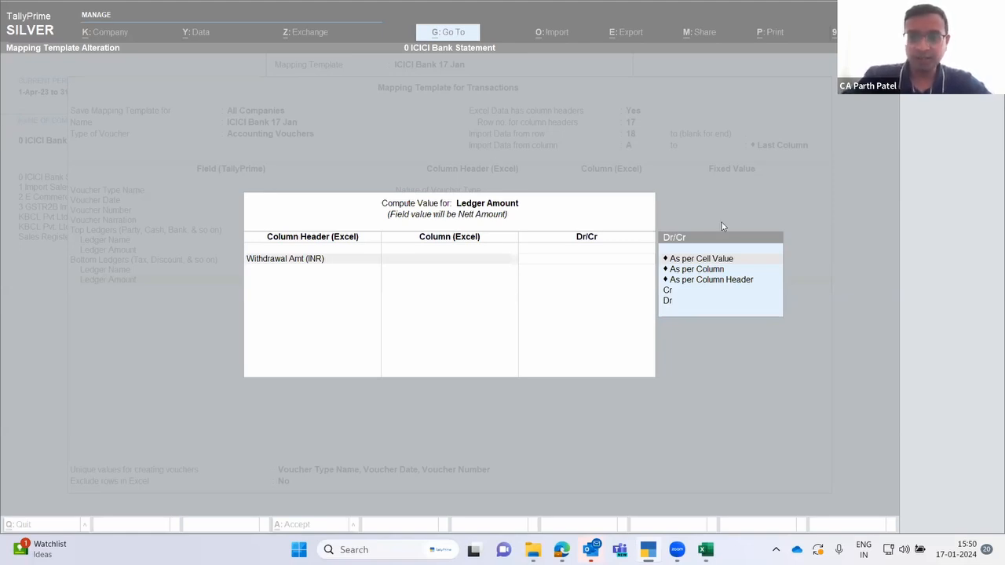
{"action": "left_click", "coordinate": [610, 222]}
{"action": "key", "text": "Down"}
{"action": "key", "text": "Down"}
{"action": "key", "text": "Down"}
{"action": "key", "text": "Down"}
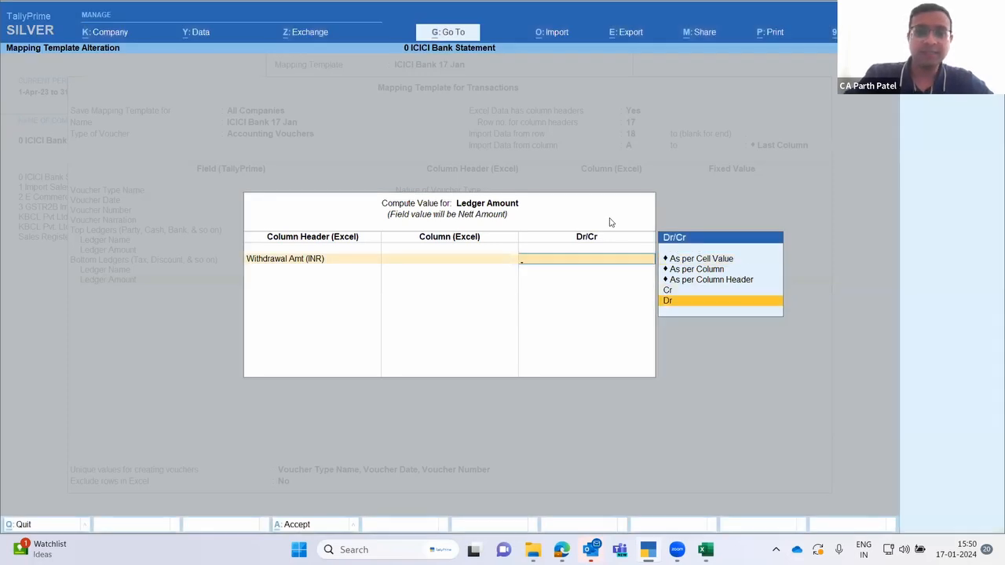
{"action": "key", "text": "Return"}
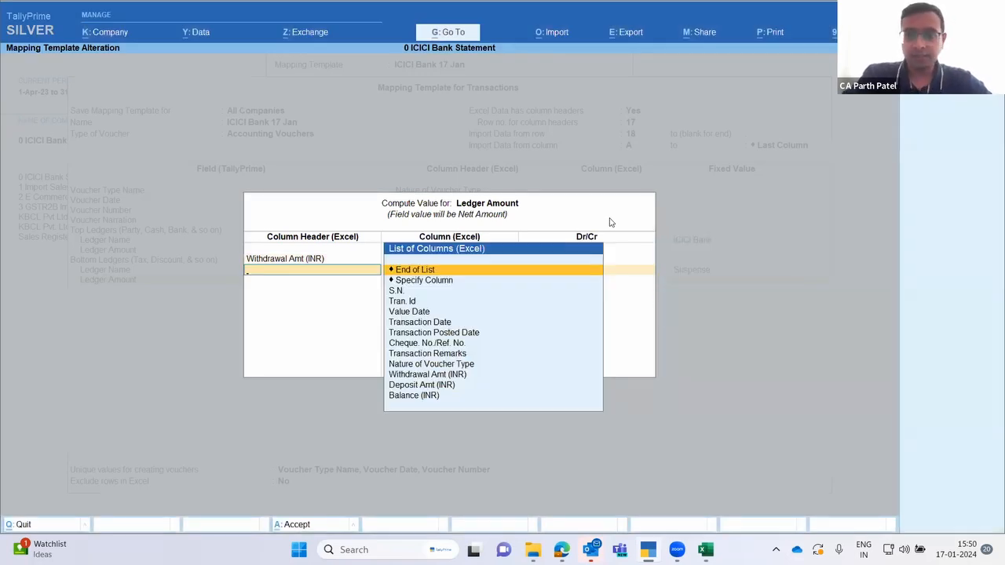
- Add the Deposit Amt (INR) column to the Ledger Amount computation and set its Dr/Cr to Cr
{"action": "type", "text": "d\\"}
{"action": "key", "text": "Return"}
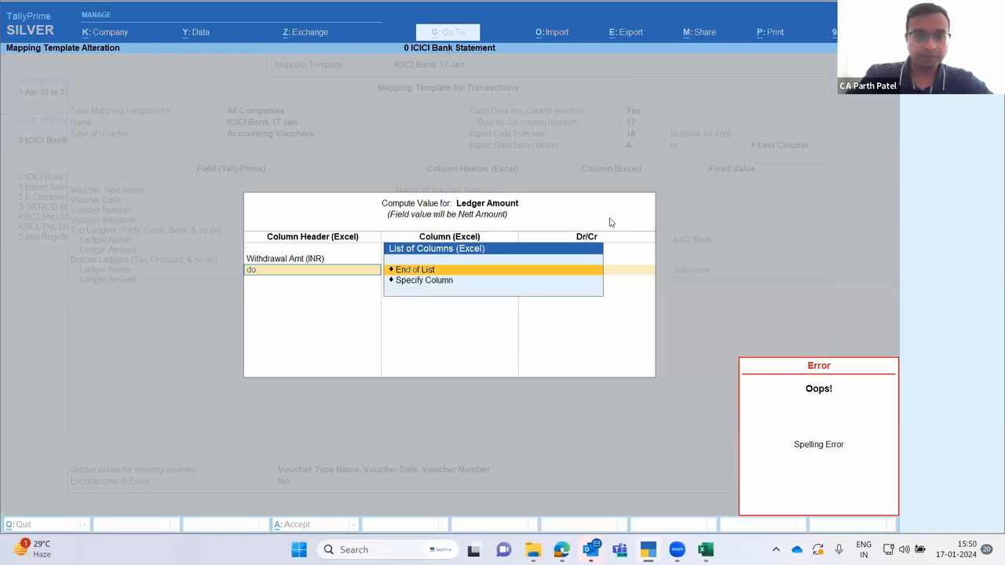
{"action": "key", "text": "BackSpace"}
{"action": "key", "text": "BackSpace"}
{"action": "key", "text": "Return"}
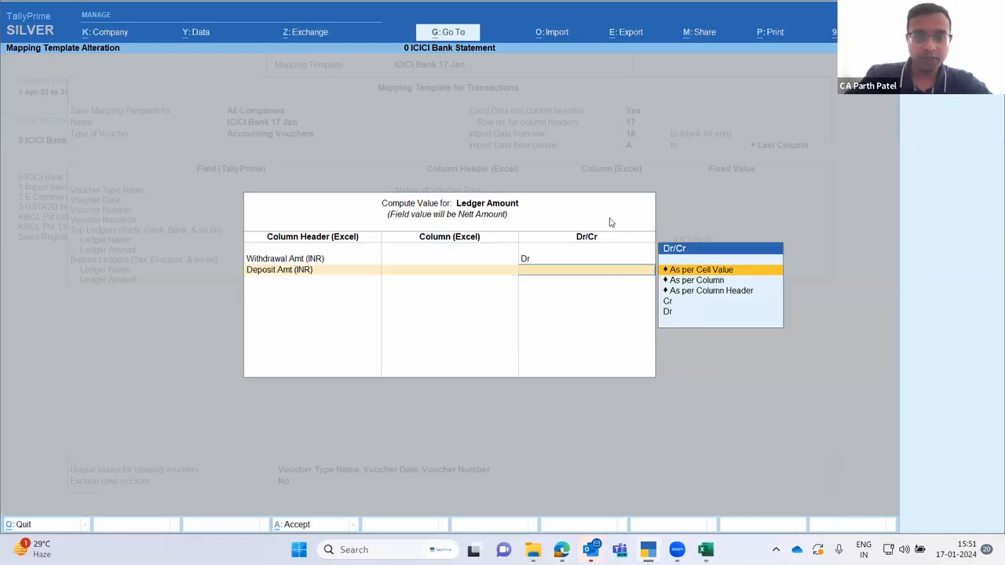
{"action": "key", "text": "Down"}
{"action": "key", "text": "Down"}
{"action": "key", "text": "Down"}
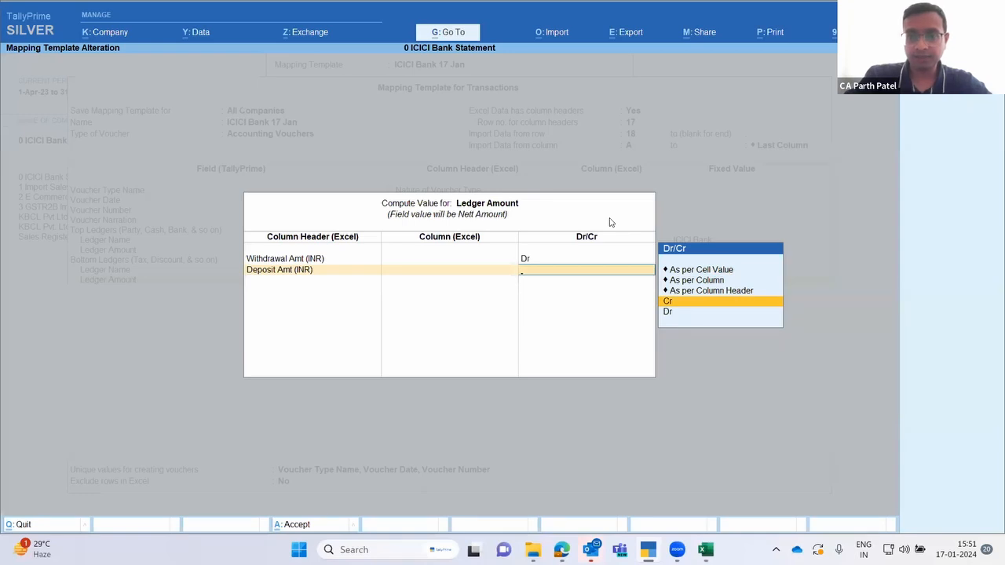
{"action": "key", "text": "Return"}
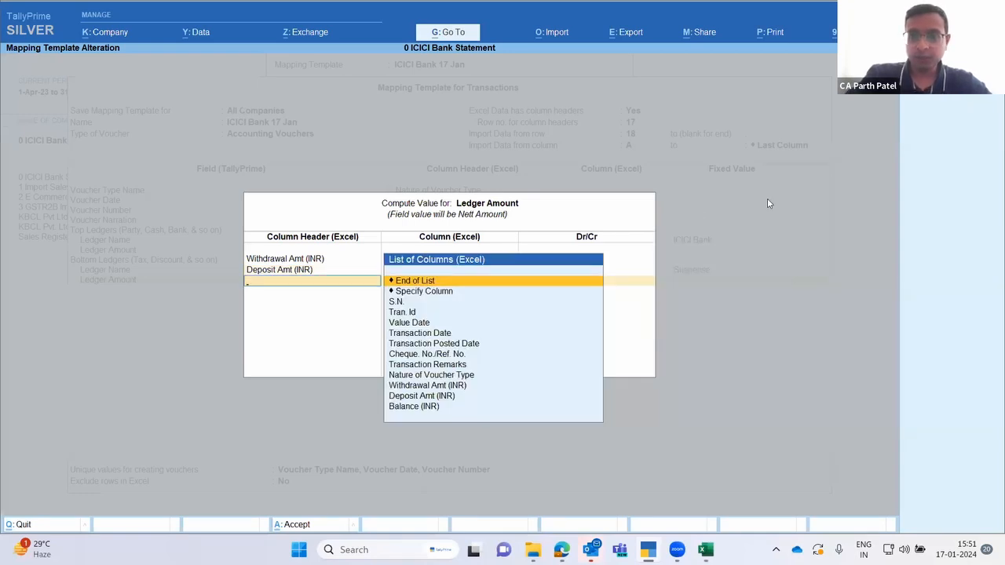
- End the Ledger Amount computation and the field list, and save the ICICI Bank 17 Jan mapping template
{"action": "key", "text": "alt+Tab"}
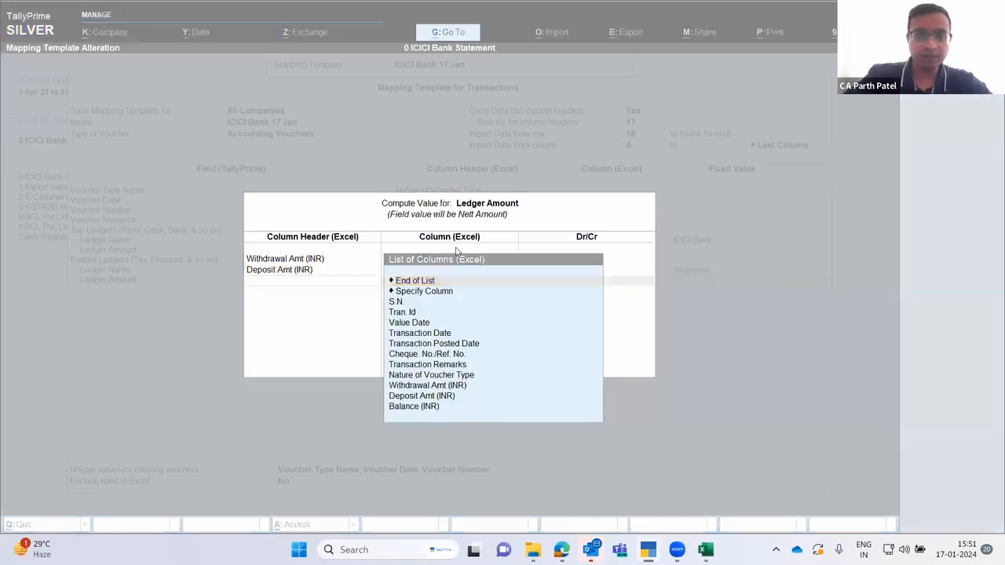
{"action": "left_click", "coordinate": [460, 284]}
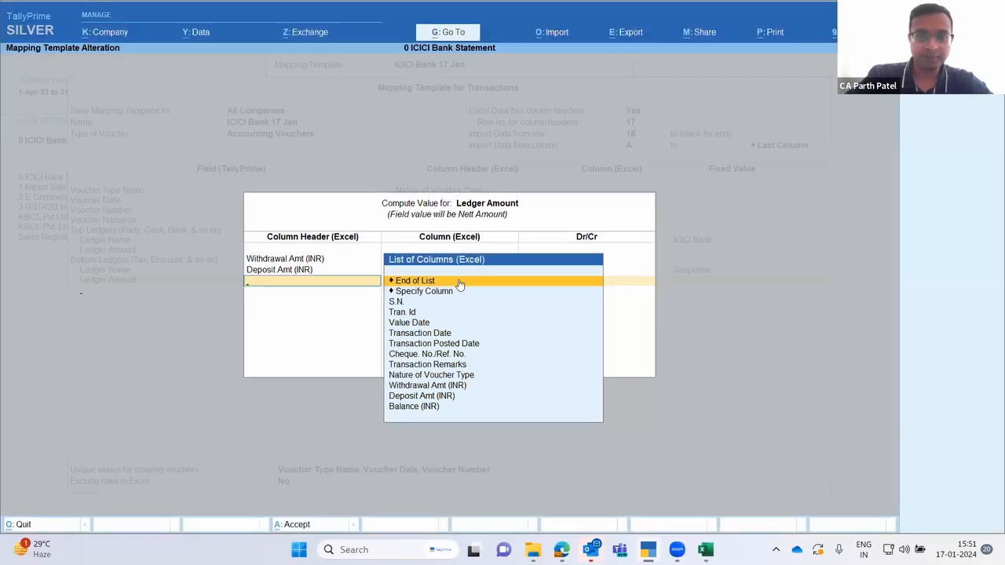
{"action": "left_click", "coordinate": [460, 284]}
{"action": "left_click", "coordinate": [460, 284]}
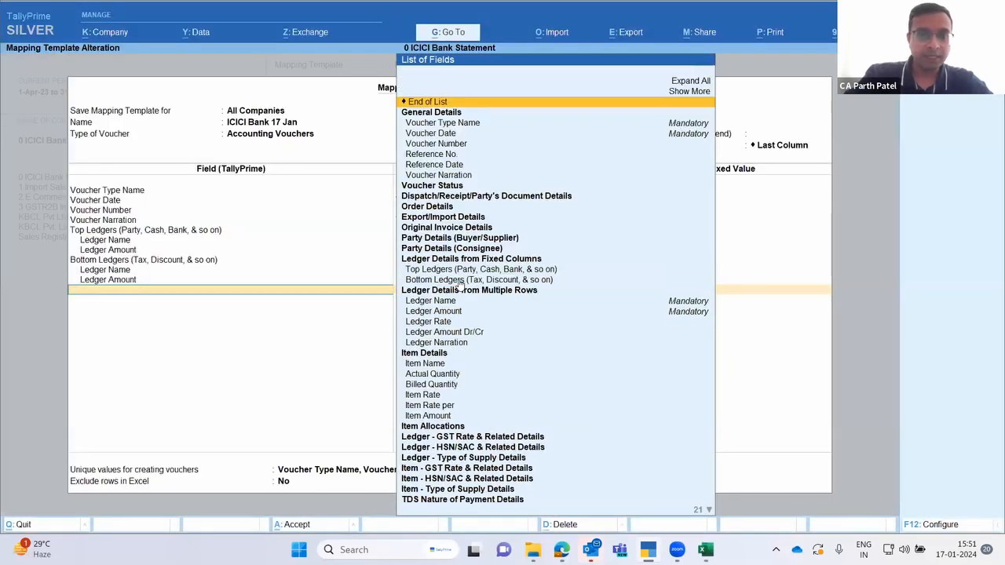
{"action": "key", "text": "Return"}
{"action": "key", "text": "Return"}
{"action": "key", "text": "Return"}
{"action": "key", "text": "Return"}
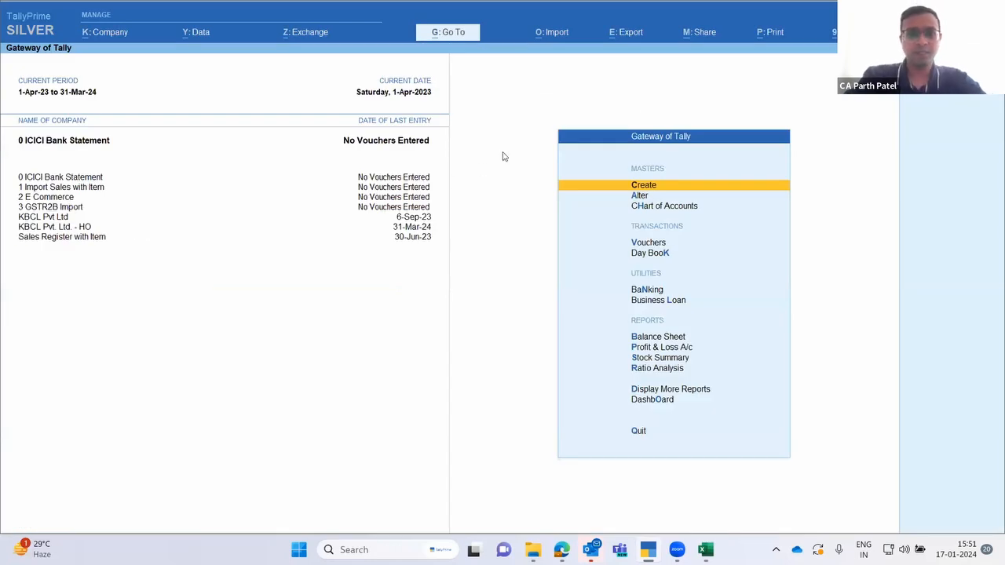
- Open the Day Book report of the 0 ICICI Bank Statement company
{"action": "key", "text": "Down"}
{"action": "key", "text": "Up"}
{"action": "key", "text": "d"}
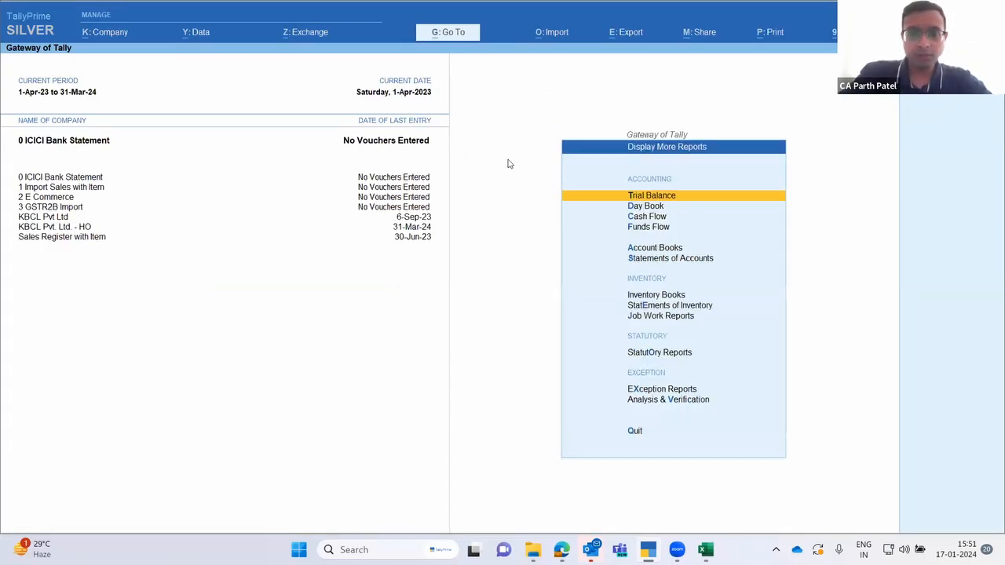
{"action": "key", "text": "d"}
{"action": "key", "text": "F2"}
{"action": "key", "text": "Escape"}
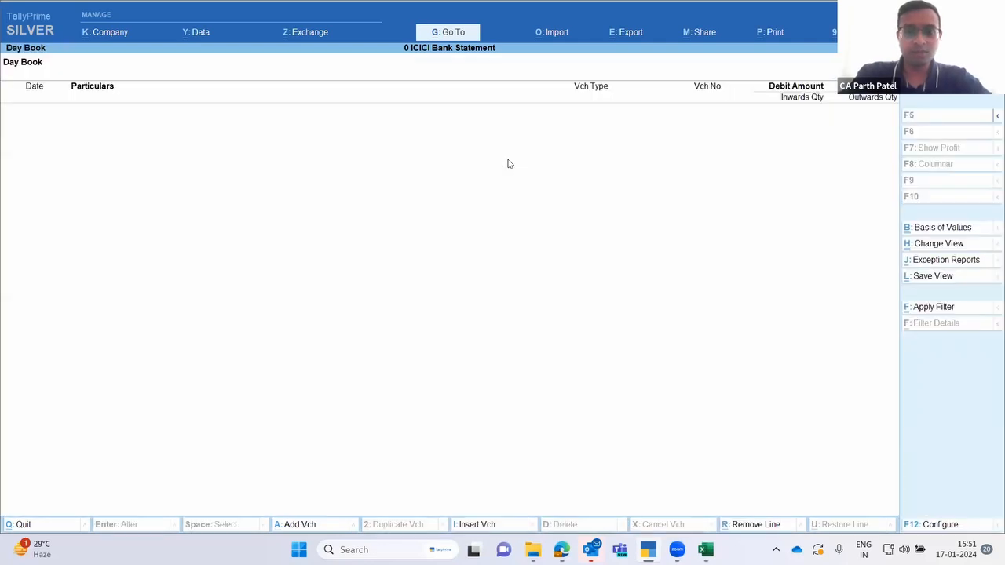
- Start a transaction import in Excel (Spreadsheet) format with DetailedStatement.xlsx as the file to import
{"action": "key", "text": "alt+o"}
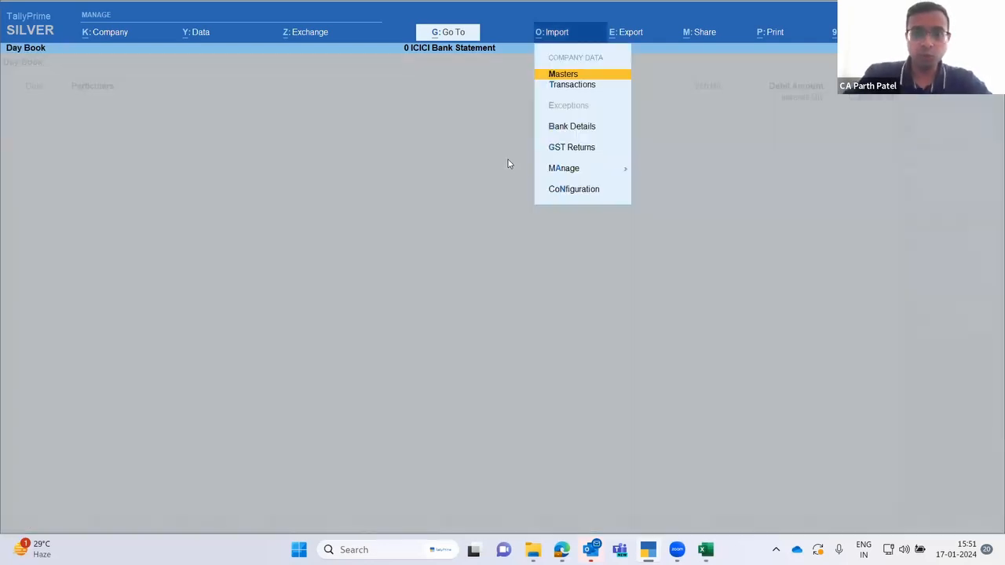
{"action": "key", "text": "Down"}
{"action": "key", "text": "Return"}
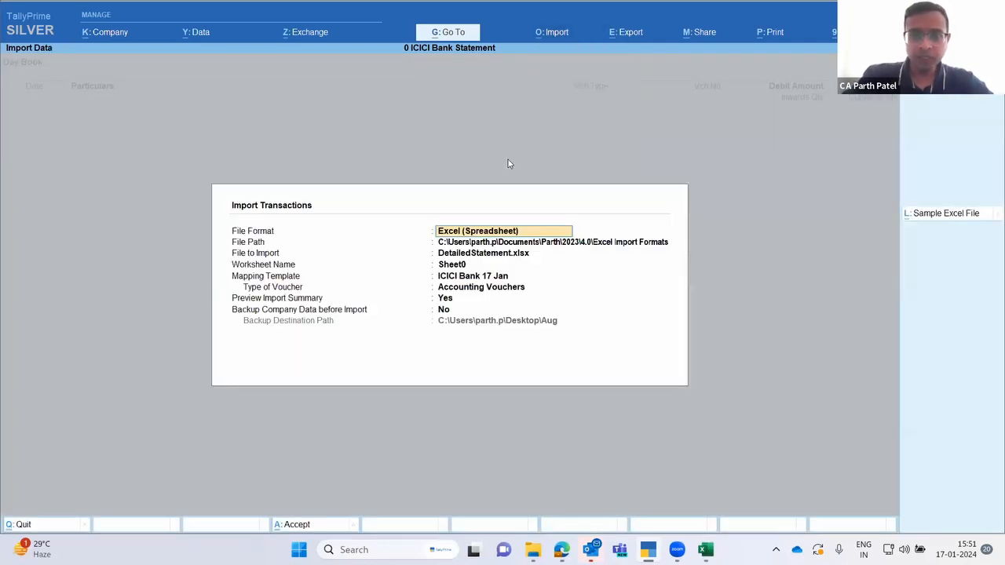
{"action": "key", "text": "Return"}
{"action": "key", "text": "Return"}
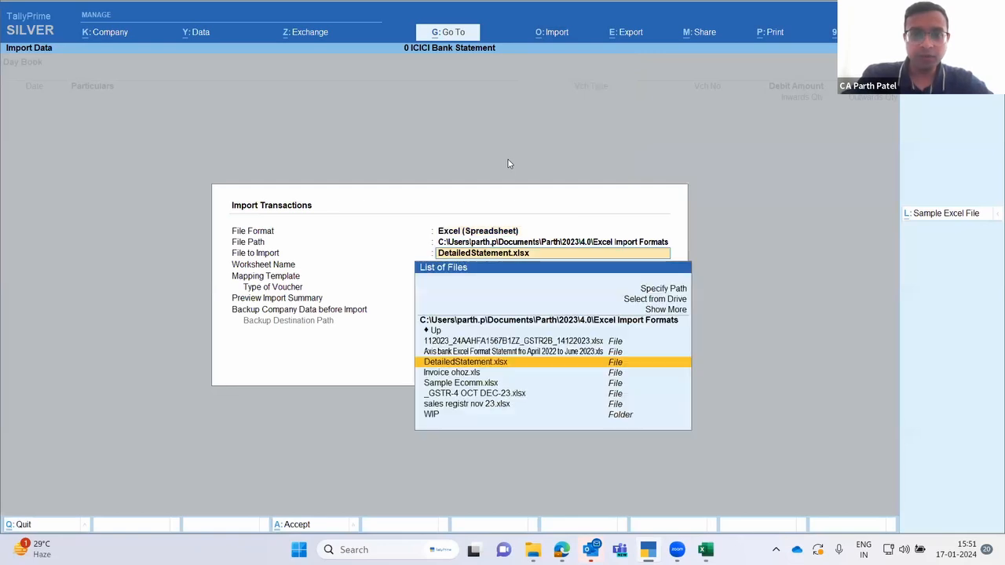
{"action": "key", "text": "Return"}
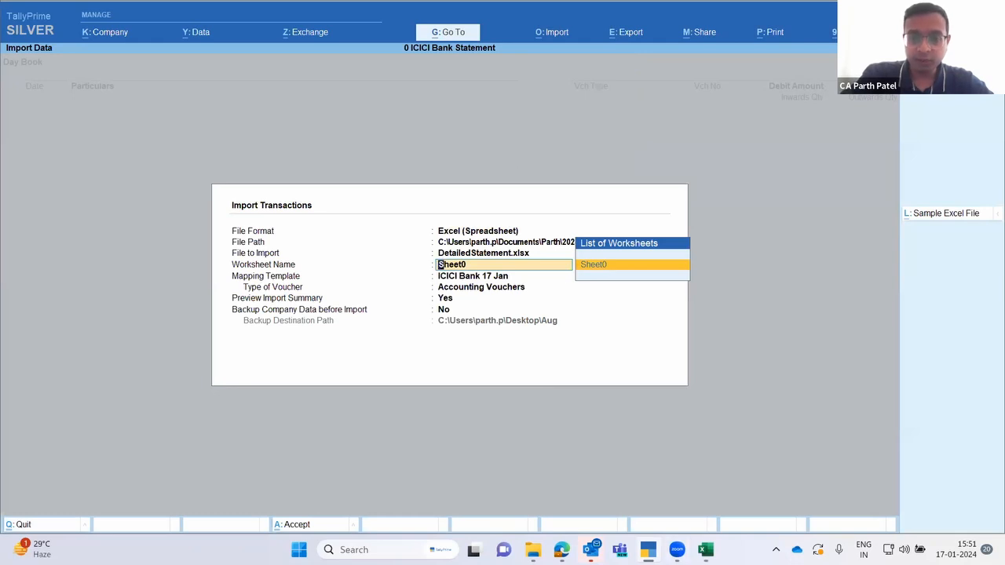
- Switch to the DetailedStatement workbook in Excel, review the transaction rows on Sheet0, and return to TallyPrime
{"action": "key", "text": "alt+Tab"}
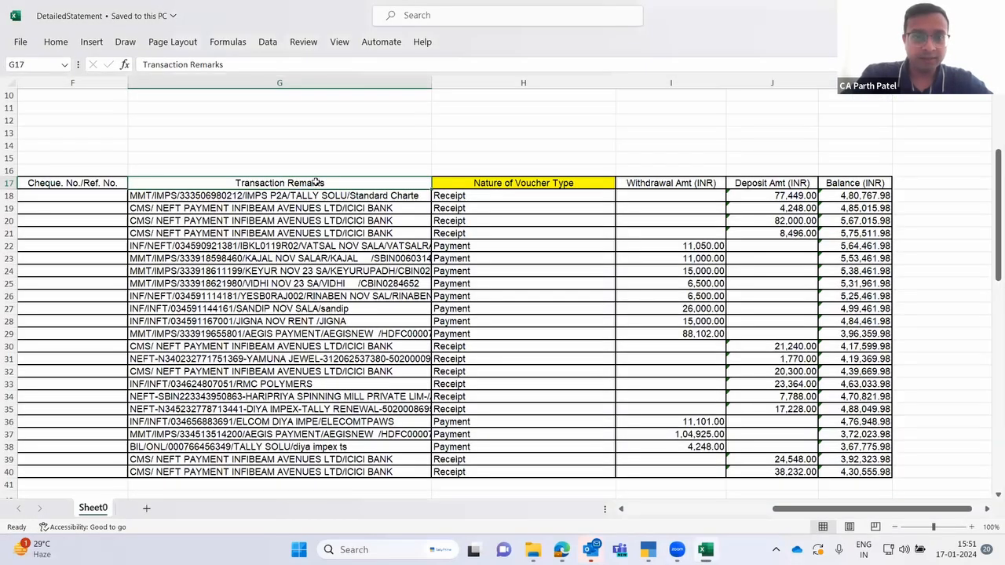
{"action": "key", "text": "Home"}
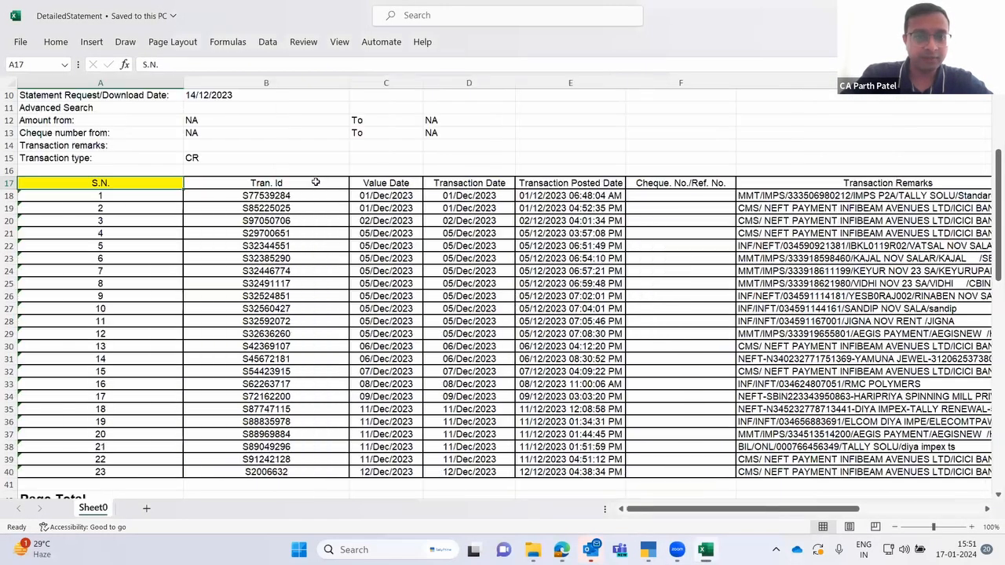
{"action": "key", "text": "ctrl+Down"}
{"action": "key", "text": "Up"}
{"action": "key", "text": "Up"}
{"action": "key", "text": "Up"}
{"action": "key", "text": "Up"}
{"action": "key", "text": "Up"}
{"action": "key", "text": "Up"}
{"action": "key", "text": "Up"}
{"action": "key", "text": "Up"}
{"action": "key", "text": "Up"}
{"action": "key", "text": "alt+Tab"}
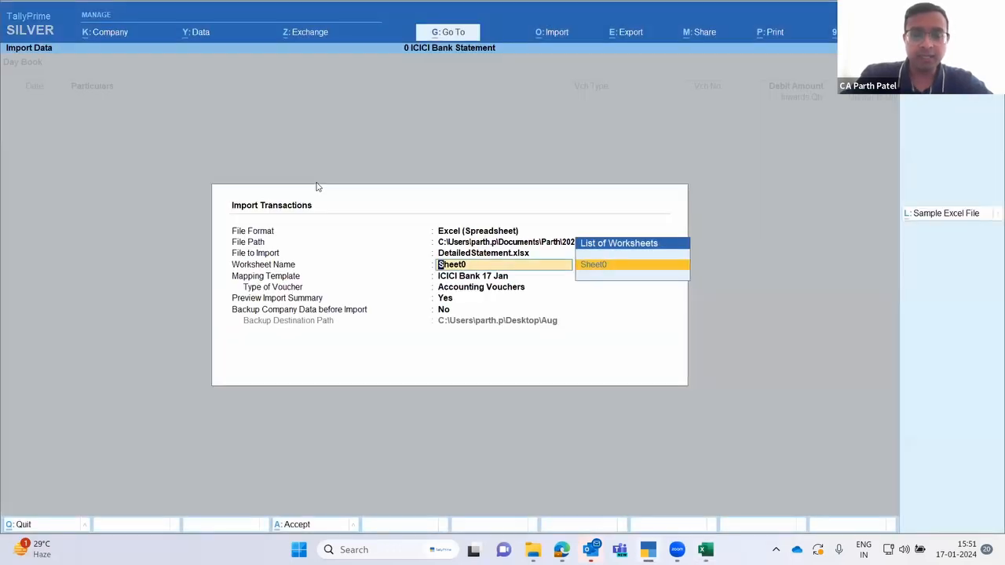
- Select worksheet Sheet0 and template ICICI Bank 17 Jan, keep the preview on and backup off, and open the import summary
{"action": "key", "text": "Return"}
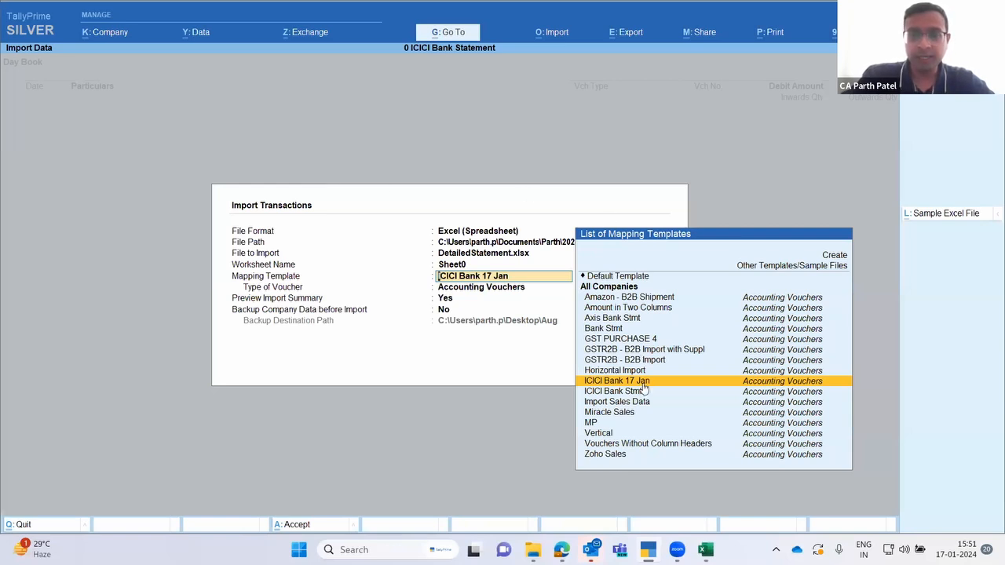
{"action": "key", "text": "Return"}
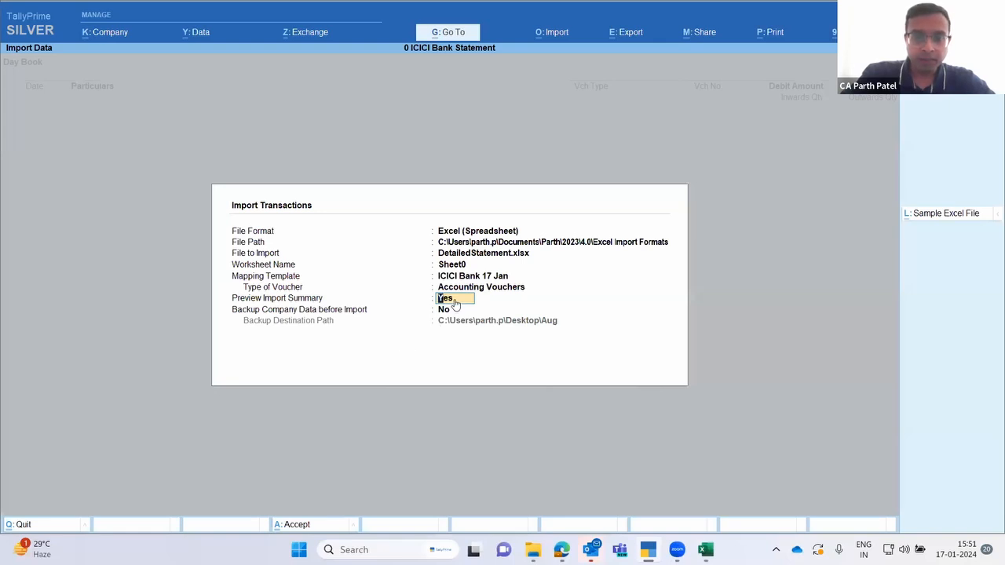
{"action": "key", "text": "Return"}
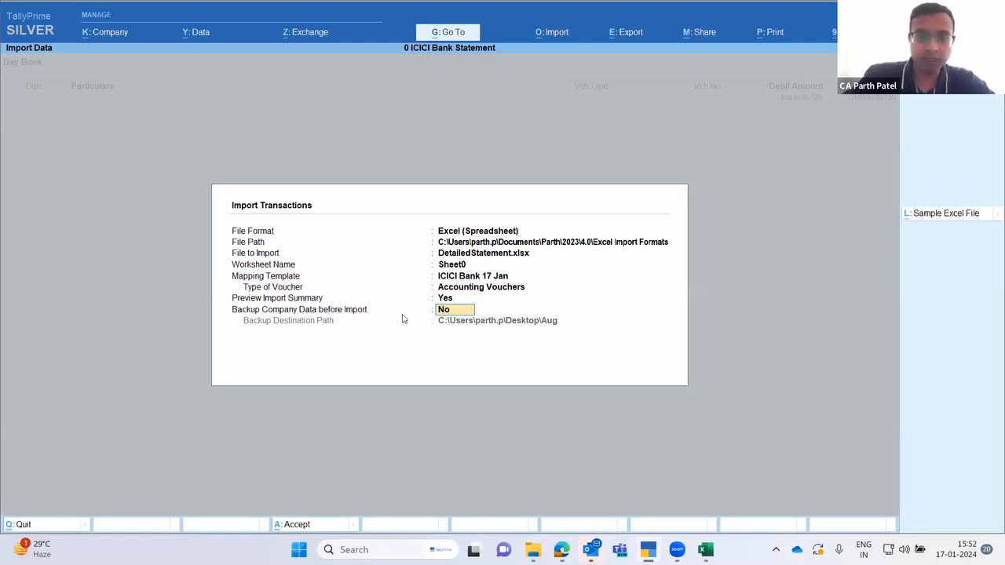
{"action": "key", "text": "Return"}
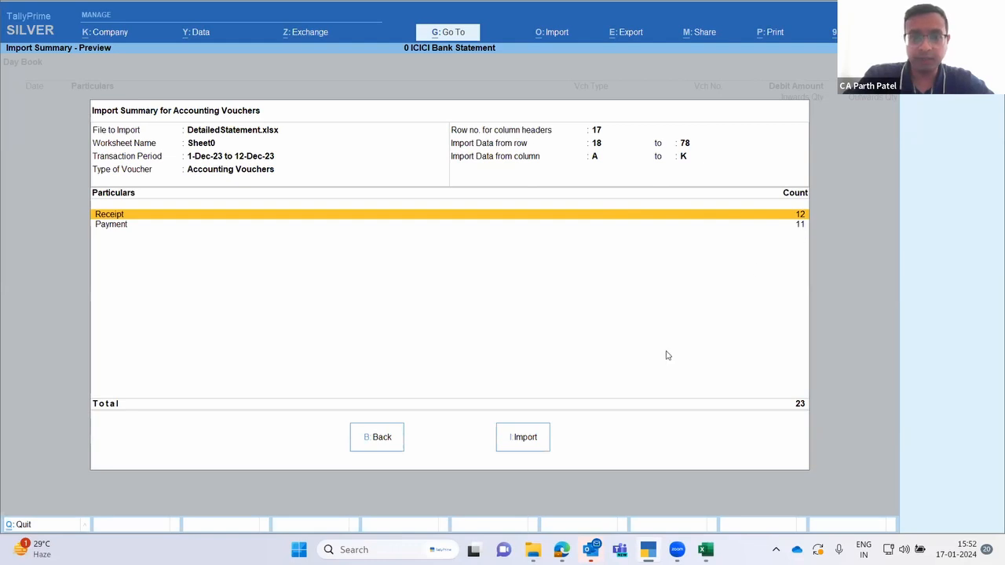
- Switch to Excel, select the S.N. entries to count them, and turn on filters for the statement table
{"action": "left_click", "coordinate": [706, 550]}
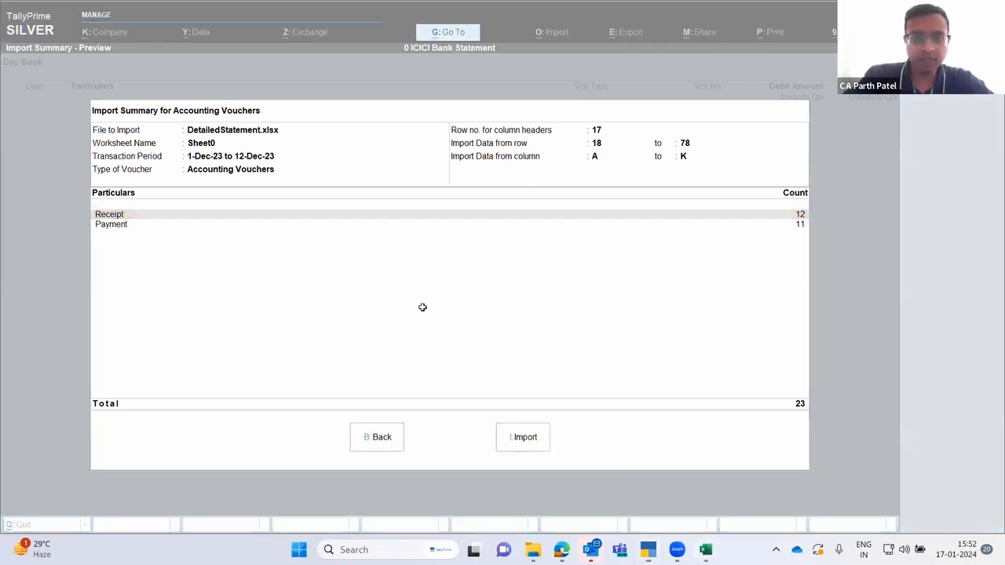
{"action": "key", "text": "ctrl+Up"}
{"action": "key", "text": "ctrl+shift+Down"}
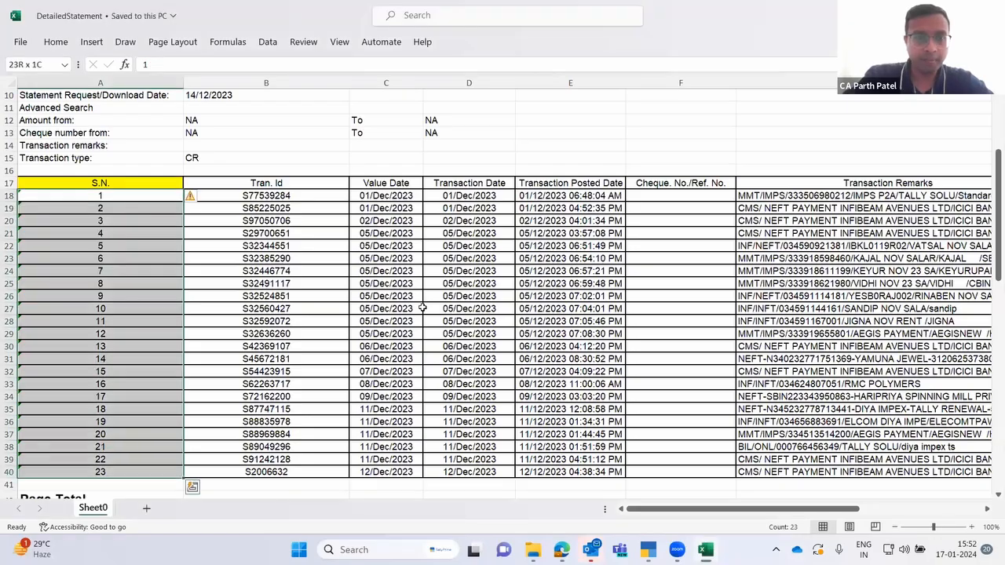
{"action": "key", "text": "Right"}
{"action": "key", "text": "Left"}
{"action": "key", "text": "Up"}
{"action": "key", "text": "ctrl+shift+Right"}
{"action": "key", "text": "ctrl+shift+Down"}
{"action": "key", "text": "ctrl+shift+l"}
- Filter Nature of Voucher Type to Payment, count the rows, and compare with the Payment count in TallyPrime's import summary
{"action": "key", "text": "Up"}
{"action": "key", "text": "Right"}
{"action": "key", "text": "Right"}
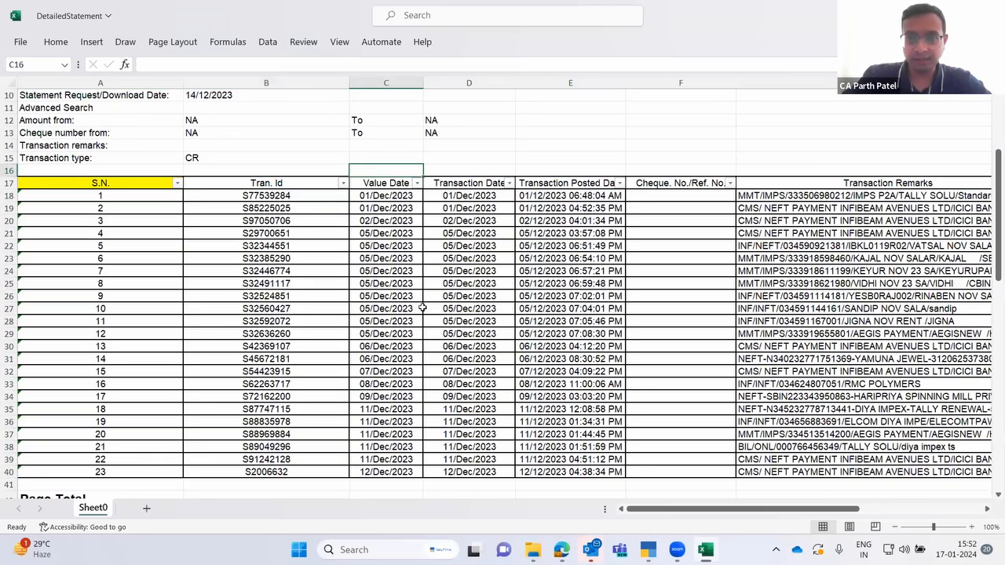
{"action": "key", "text": "Right"}
{"action": "key", "text": "Right"}
{"action": "key", "text": "Right"}
{"action": "key", "text": "Right"}
{"action": "key", "text": "Right"}
{"action": "key", "text": "Right"}
{"action": "key", "text": "Right"}
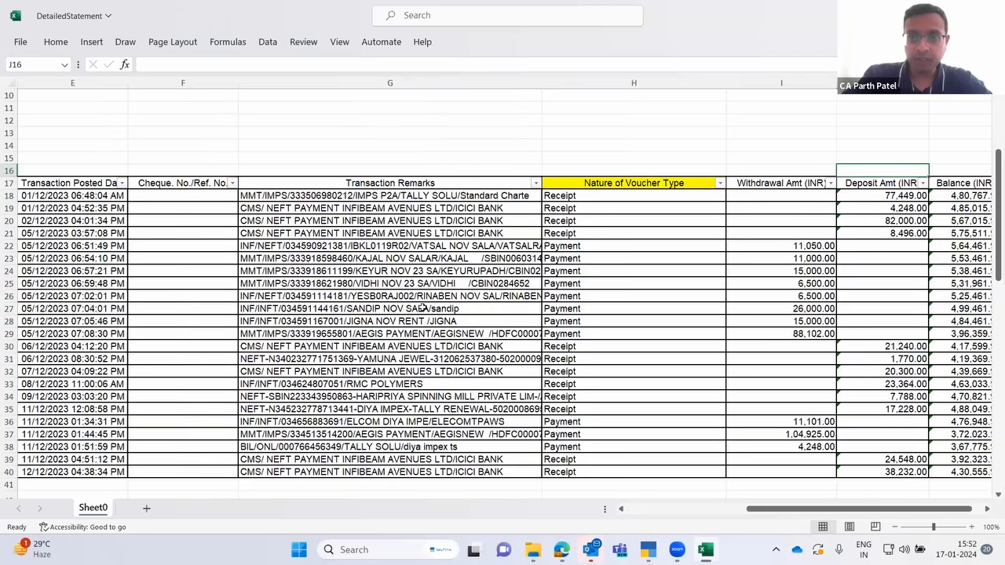
{"action": "key", "text": "Left"}
{"action": "key", "text": "Left"}
{"action": "key", "text": "Down"}
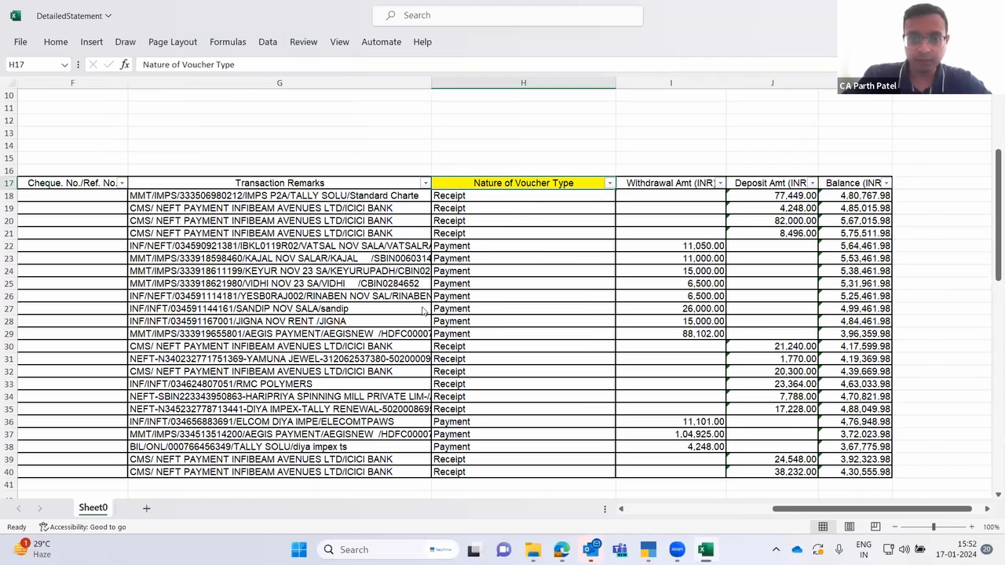
{"action": "key", "text": "alt+Down"}
{"action": "key", "text": "Down"}
{"action": "key", "text": "Down"}
{"action": "key", "text": "Down"}
{"action": "key", "text": "Down"}
{"action": "key", "text": "Down"}
{"action": "key", "text": "Down"}
{"action": "key", "text": "Down"}
{"action": "key", "text": "Down"}
{"action": "key", "text": "space"}
{"action": "key", "text": "Down"}
{"action": "key", "text": "space"}
{"action": "key", "text": "Return"}
{"action": "key", "text": "Down"}
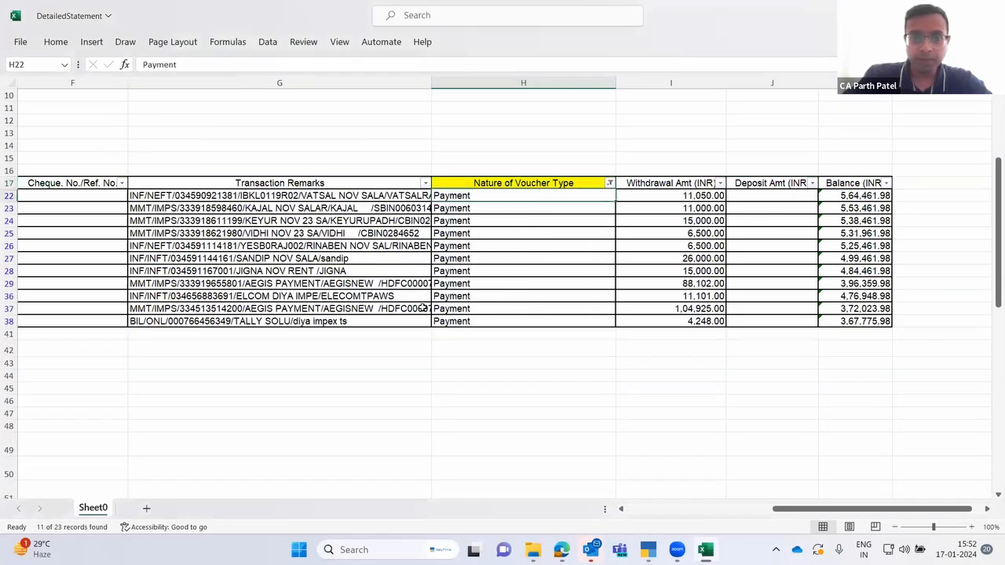
{"action": "key", "text": "ctrl+shift+Down"}
{"action": "key", "text": "alt+Tab"}
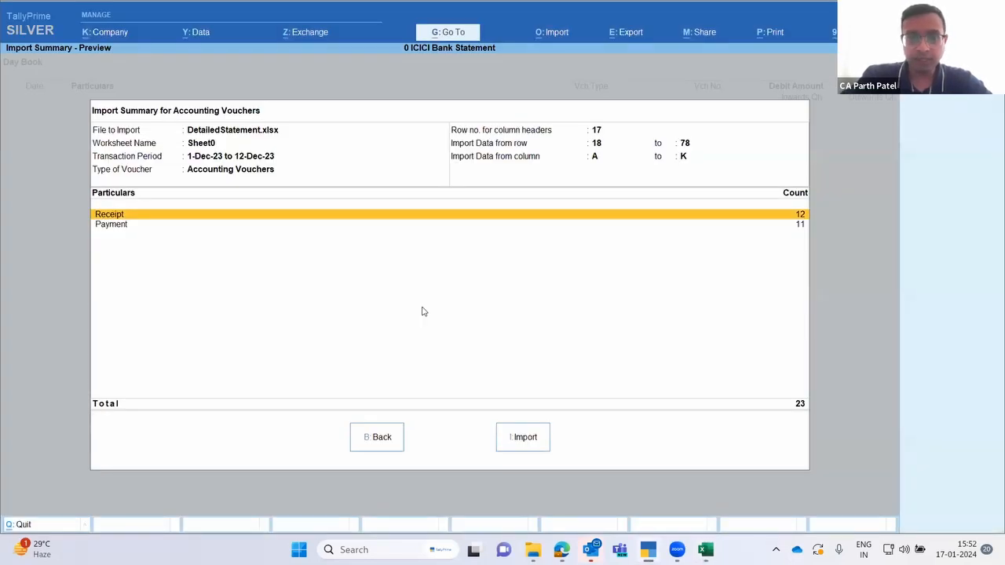
{"action": "key", "text": "Down"}
- Filter Nature of Voucher Type to Receipt in Excel, count the rows, and compare with the Receipt count in TallyPrime's summary
{"action": "key", "text": "alt+Tab"}
{"action": "key", "text": "Up"}
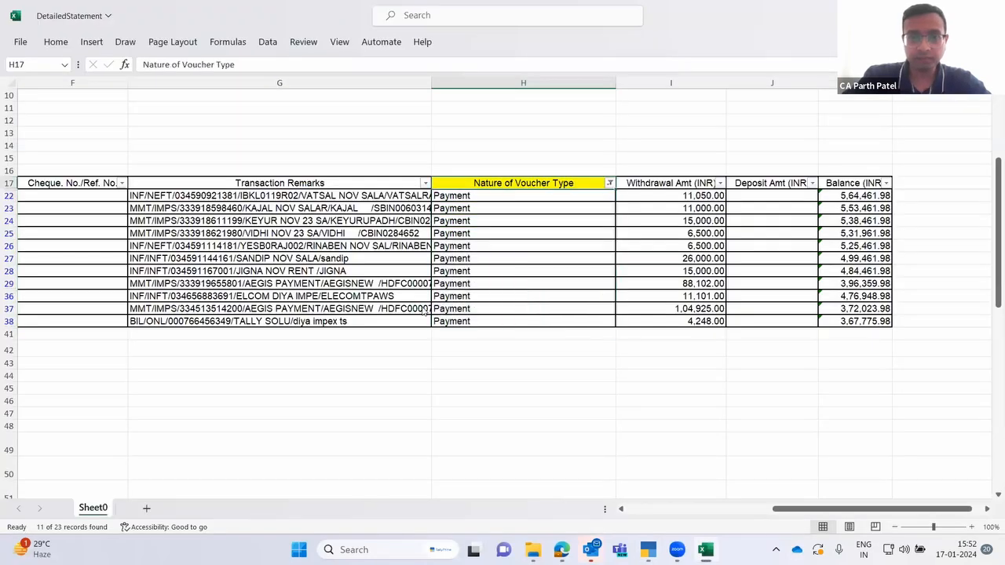
{"action": "key", "text": "alt+Down"}
{"action": "key", "text": "Down"}
{"action": "key", "text": "Down"}
{"action": "key", "text": "Down"}
{"action": "key", "text": "Down"}
{"action": "key", "text": "Down"}
{"action": "key", "text": "Down"}
{"action": "key", "text": "Down"}
{"action": "key", "text": "Down"}
{"action": "key", "text": "Down"}
{"action": "key", "text": "space"}
{"action": "key", "text": "Down"}
{"action": "key", "text": "space"}
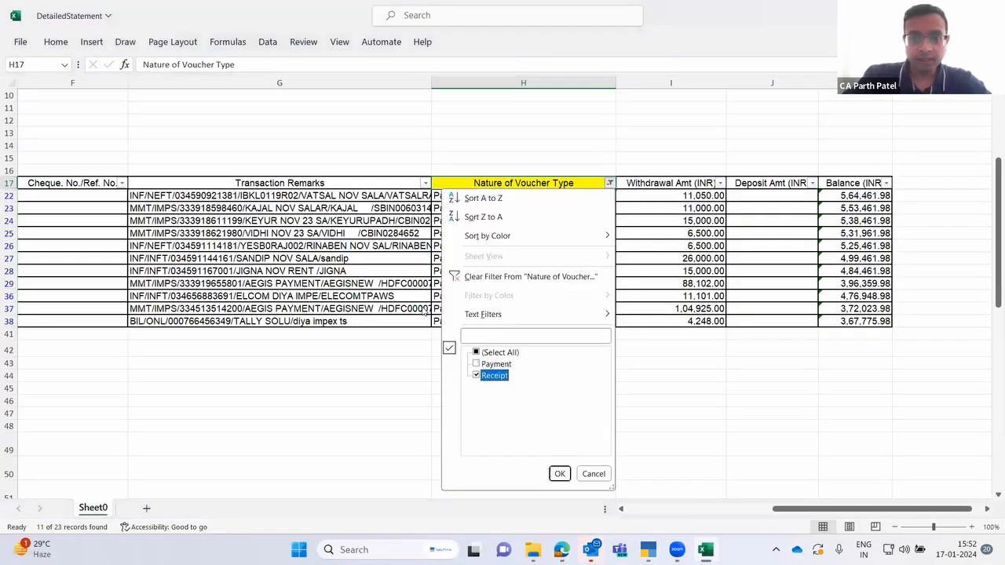
{"action": "key", "text": "Return"}
{"action": "key", "text": "Down"}
{"action": "key", "text": "ctrl+shift+Down"}
{"action": "key", "text": "alt+Tab"}
{"action": "key", "text": "Up"}
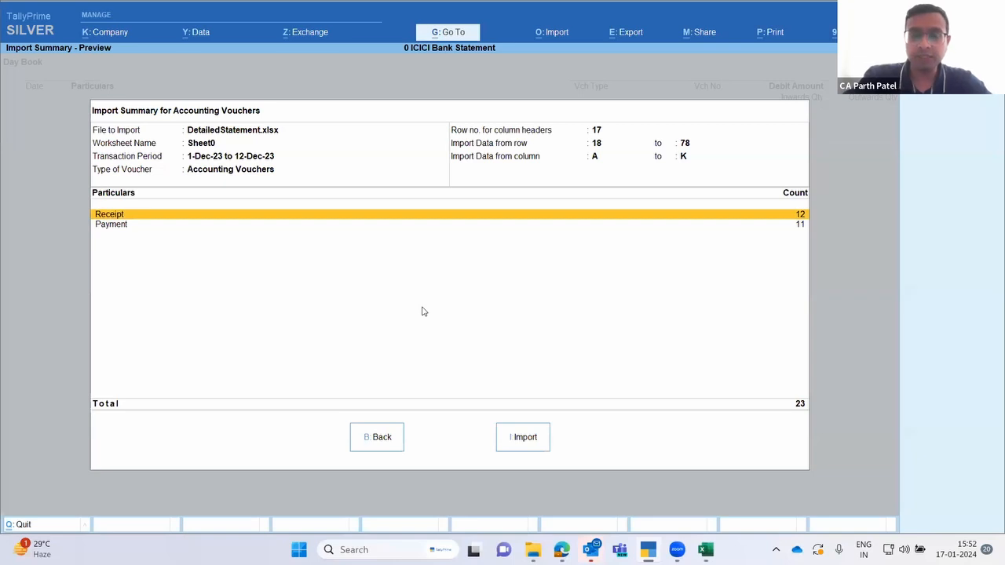
- Switch to Excel and remove the filters from the statement table
{"action": "key", "text": "alt+Tab"}
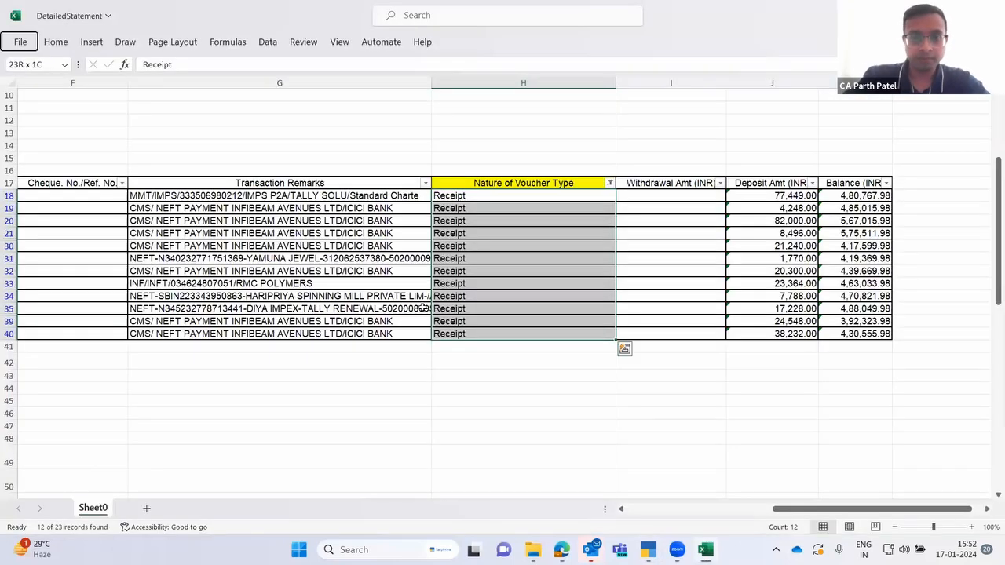
{"action": "key", "text": "d"}
{"action": "key", "text": "f"}
{"action": "key", "text": "f"}
{"action": "key", "text": "Up"}
{"action": "key", "text": "Left"}
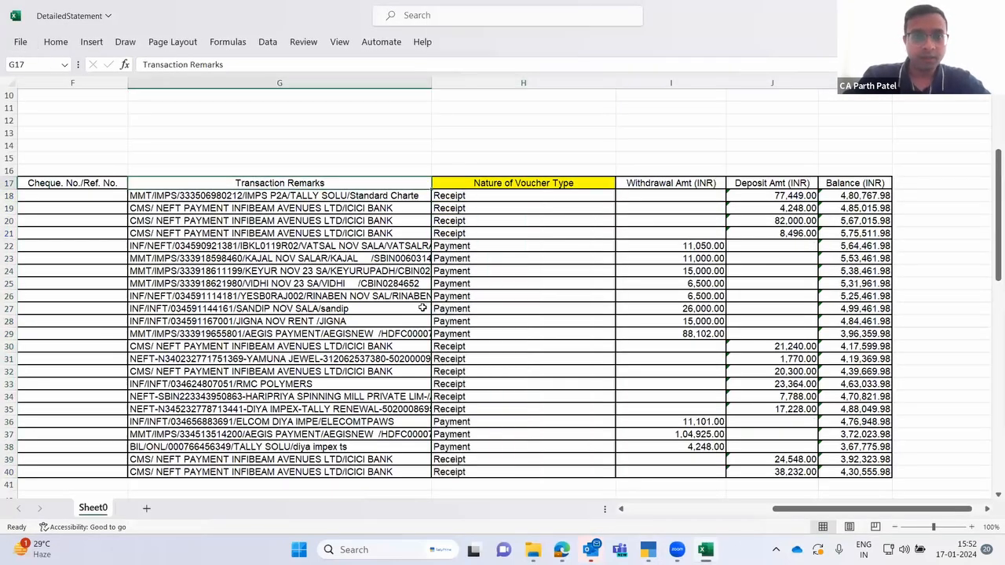
{"action": "key", "text": "ctrl+Left"}
- Switch back to TallyPrime and import the previewed Receipt and Payment vouchers into the company
{"action": "key", "text": "alt+Tab"}
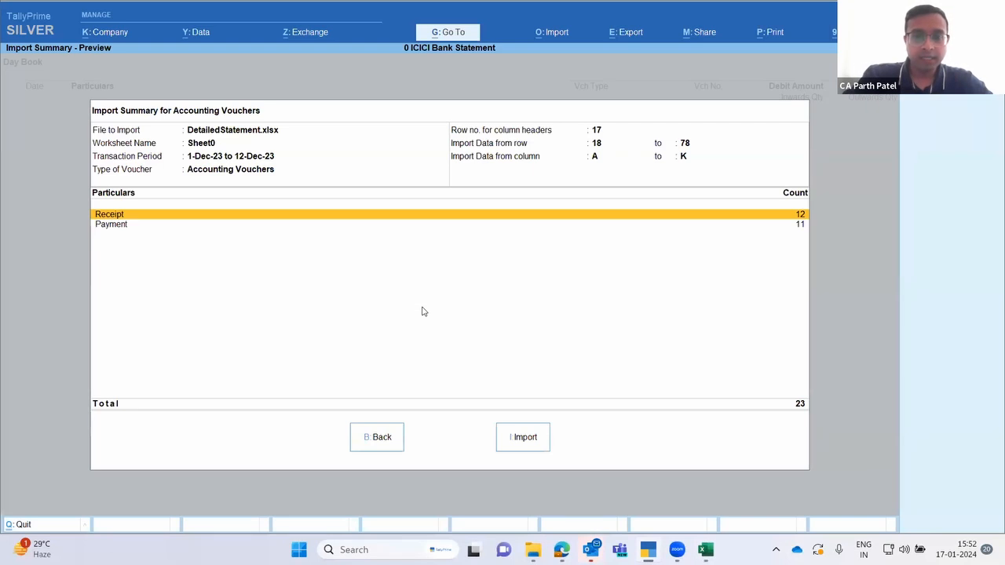
{"action": "left_click", "coordinate": [523, 436]}
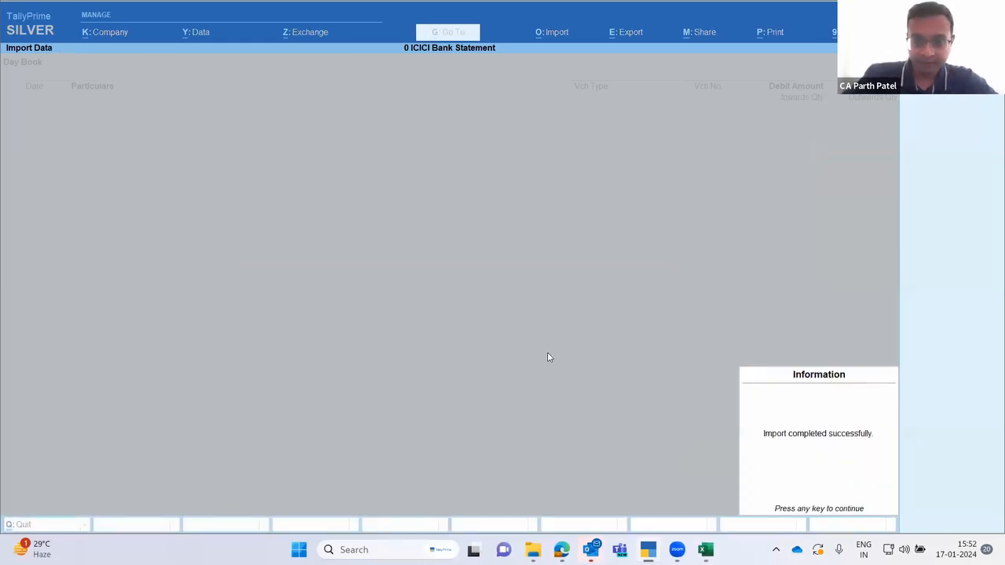
{"action": "key", "text": "Return"}
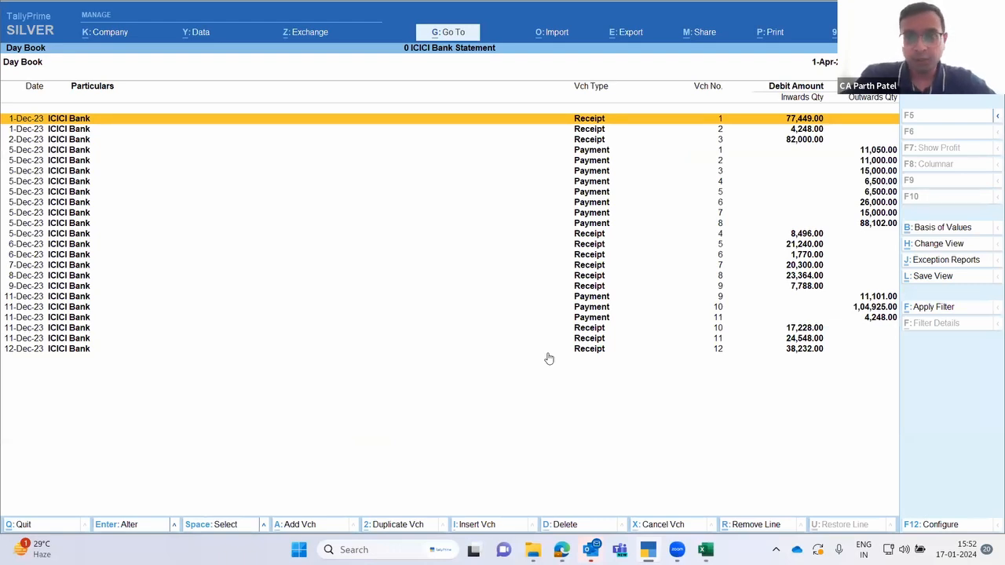
- Open Receipt voucher No. 1 from the Day Book, check its ledgers, amount and narration, and leave it unchanged
{"action": "key", "text": "Return"}
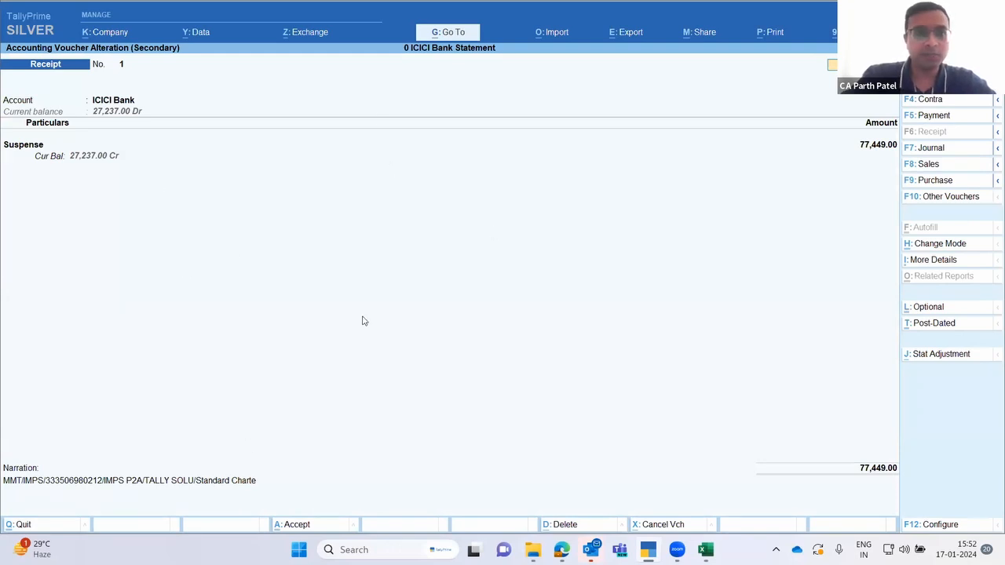
{"action": "key", "text": "Escape"}
{"action": "key", "text": "y"}
- Open an imported Payment voucher dated 5-Dec-23 to check it, and return to the Day Book
{"action": "key", "text": "Down"}
{"action": "key", "text": "Down"}
{"action": "key", "text": "Down"}
{"action": "key", "text": "Down"}
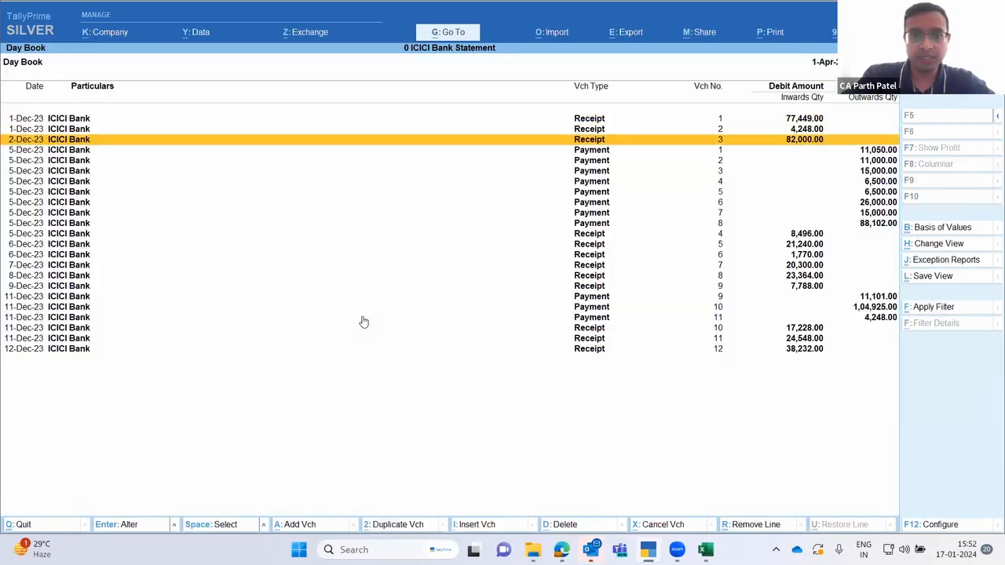
{"action": "key", "text": "Return"}
{"action": "key", "text": "Escape"}
{"action": "key", "text": "y"}
- Open Payment voucher No. 6 from the Day Book to check its ledgers, amount and narration
{"action": "key", "text": "Down"}
{"action": "key", "text": "Down"}
{"action": "key", "text": "Down"}
{"action": "key", "text": "Down"}
{"action": "key", "text": "Return"}
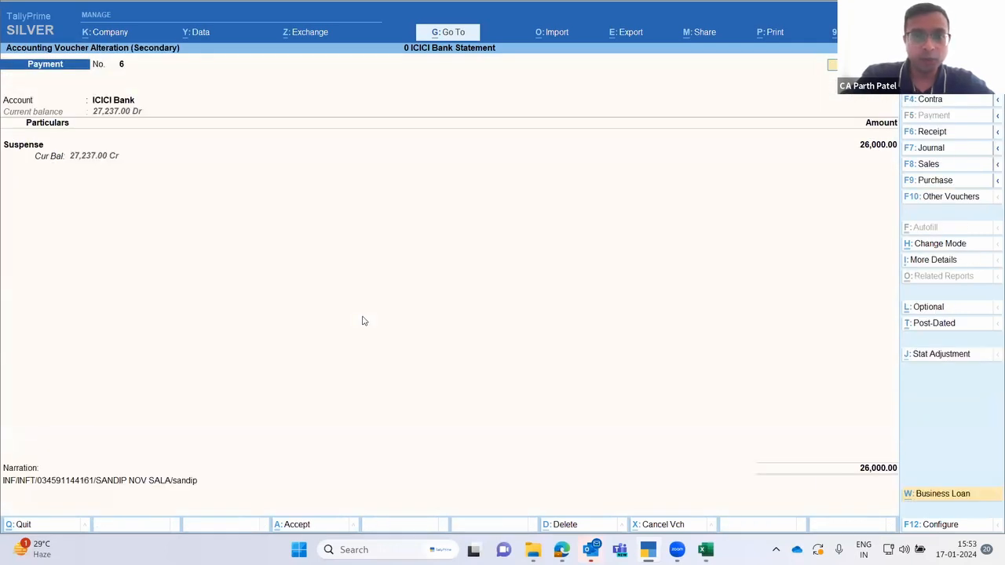
- Leave Payment voucher No. 6 without saving and look through the imported Receipt and Payment entries in the Day Book
{"action": "key", "text": "Escape"}
{"action": "key", "text": "y"}
{"action": "key", "text": "Down"}
{"action": "key", "text": "Down"}
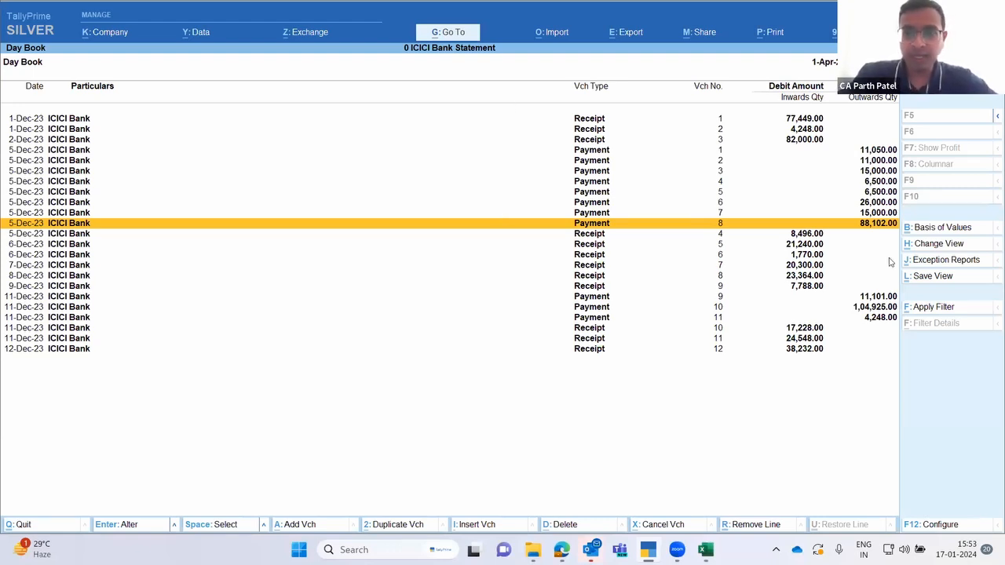
{"action": "left_click", "coordinate": [725, 237]}
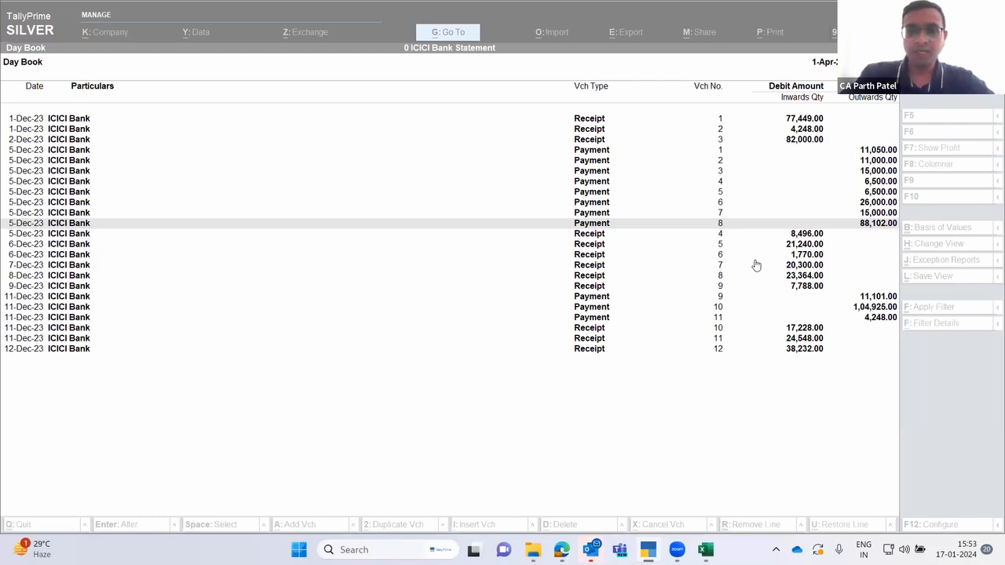
{"action": "left_click", "coordinate": [519, 156]}
{"action": "key", "text": "Down"}
{"action": "key", "text": "Down"}
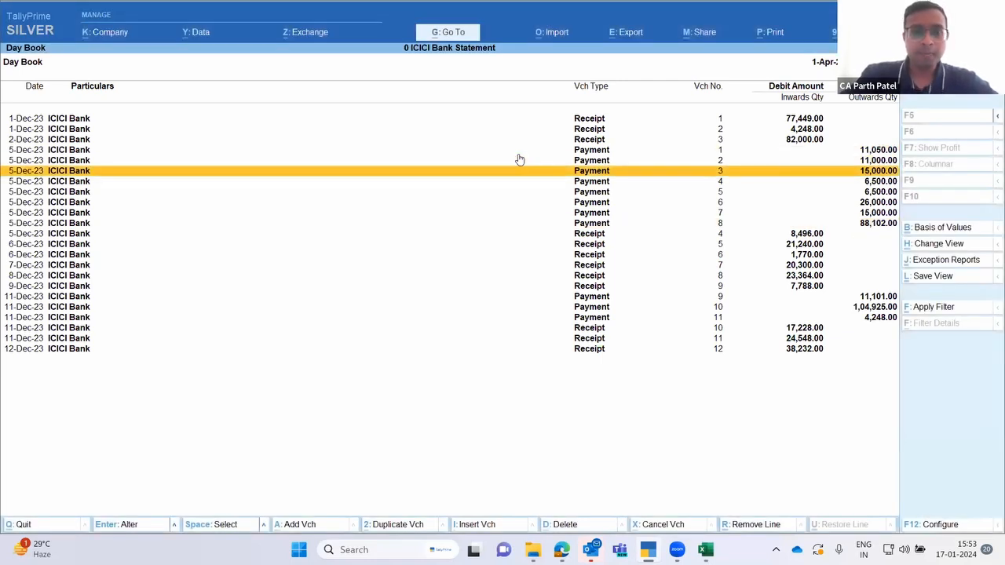
{"action": "key", "text": "Down"}
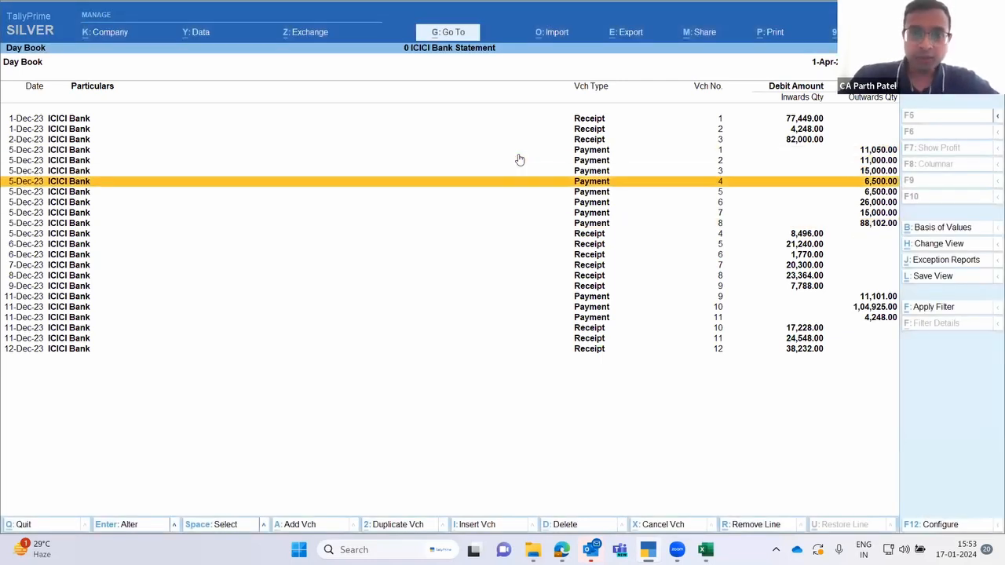
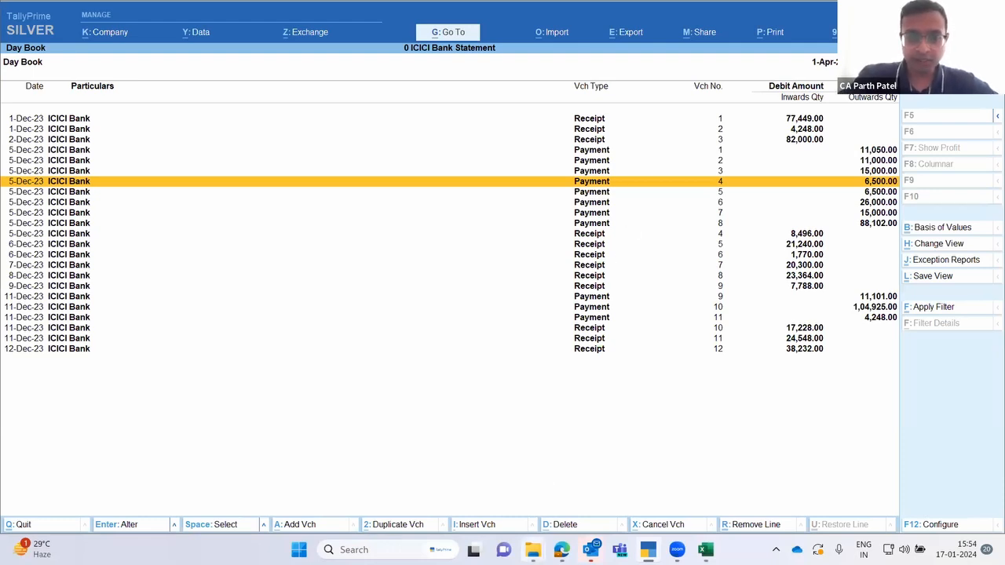
- Switch to the TallyPrime (9) folder in File Explorer and open its config\excelmaps subfolder
{"action": "mouse_move", "coordinate": [533, 550]}
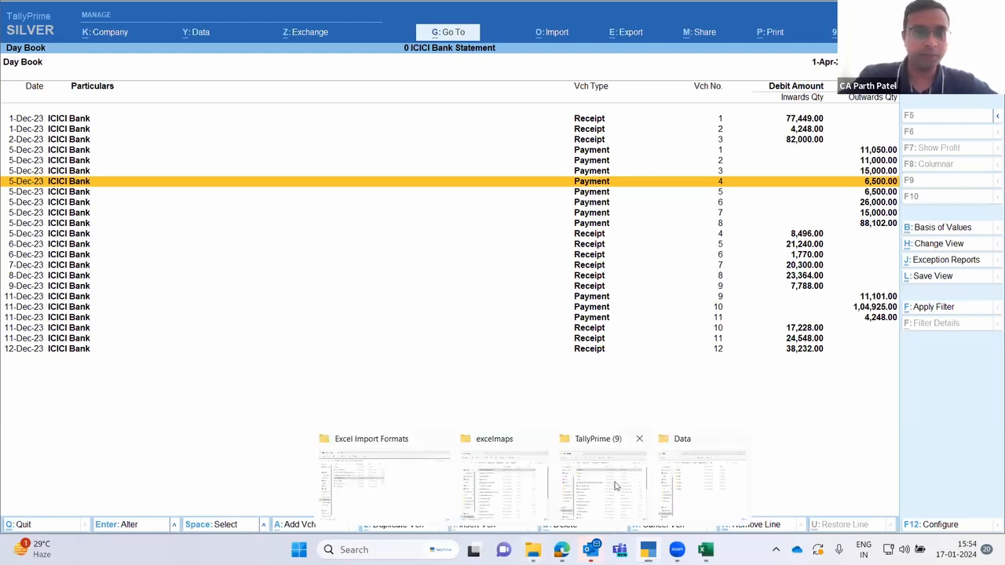
{"action": "left_click", "coordinate": [615, 486]}
{"action": "left_click", "coordinate": [313, 142]}
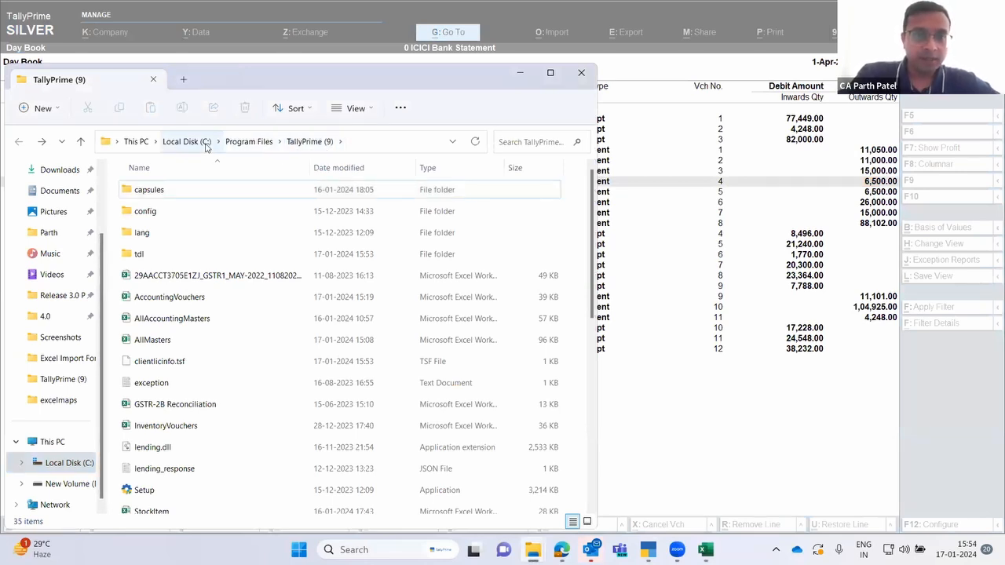
{"action": "left_click", "coordinate": [180, 239]}
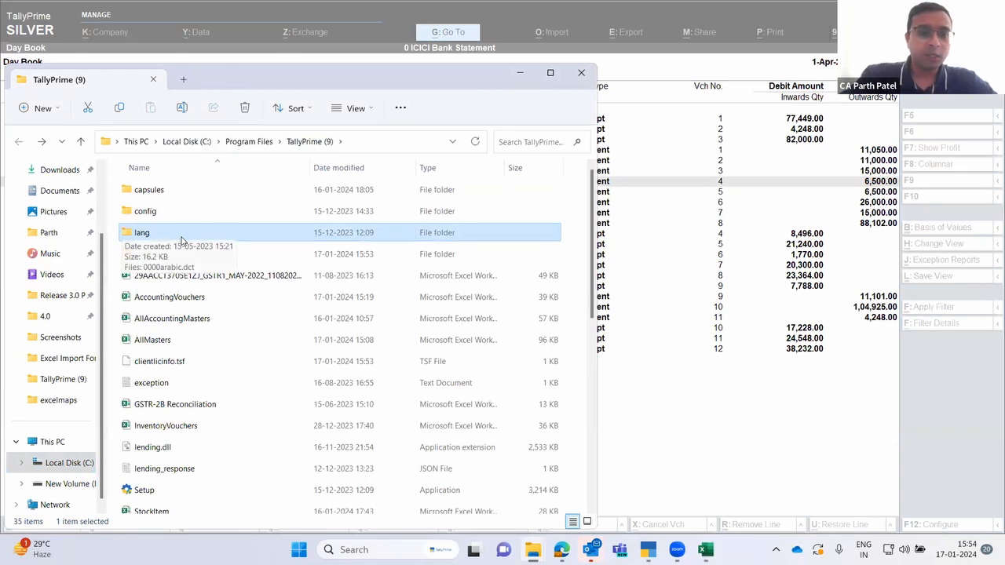
{"action": "key", "text": "Up"}
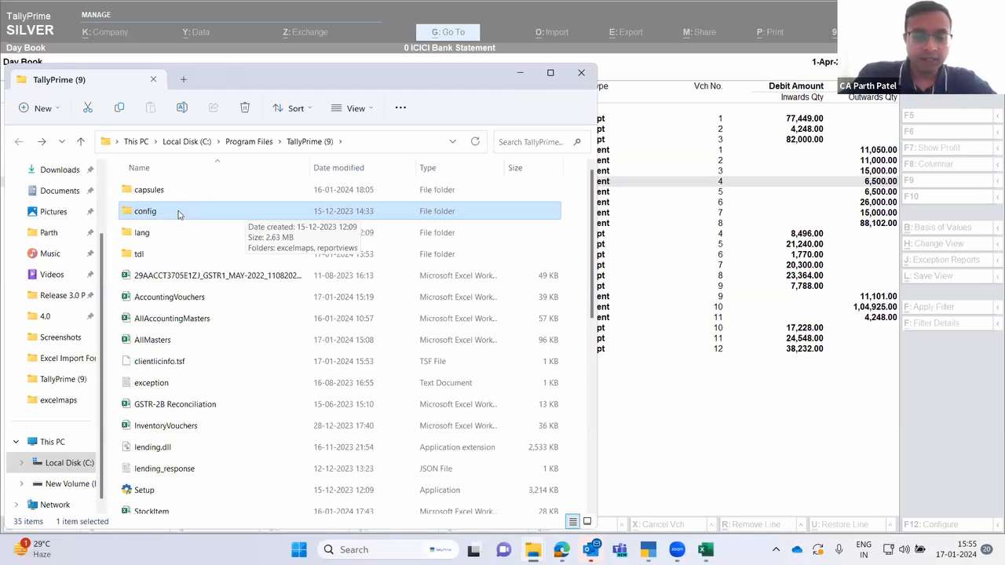
{"action": "double_click", "coordinate": [178, 214]}
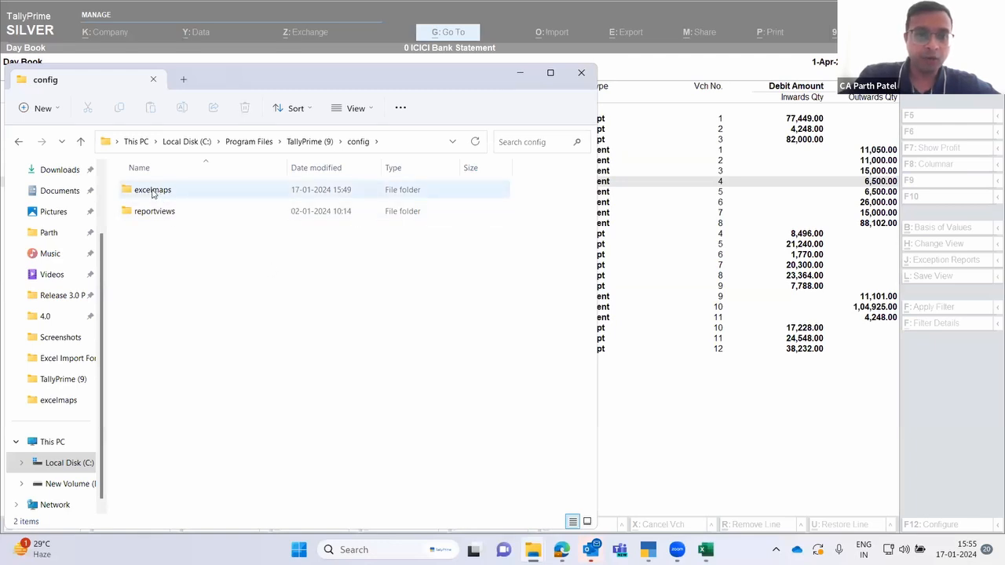
{"action": "mouse_move", "coordinate": [153, 194]}
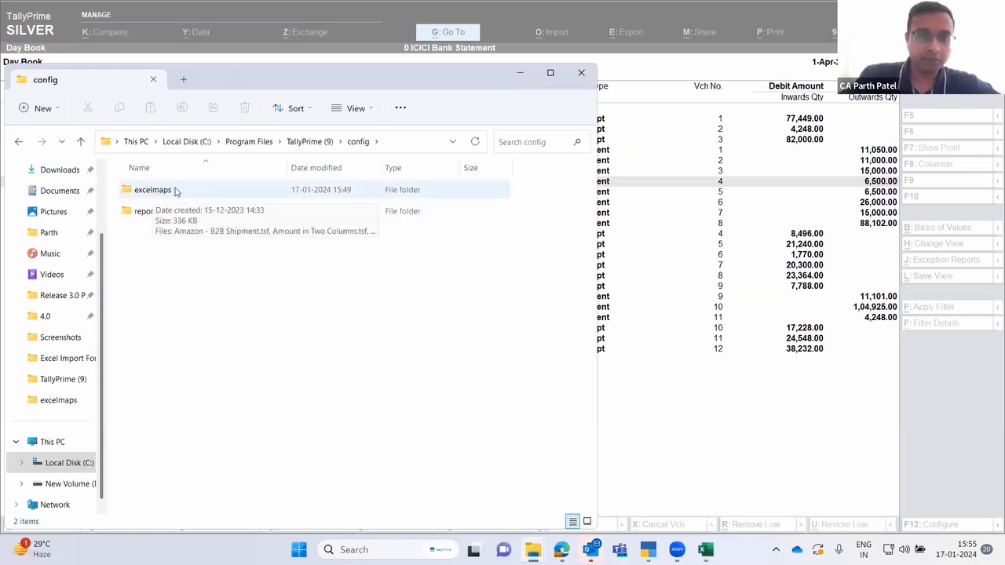
{"action": "left_click", "coordinate": [184, 192]}
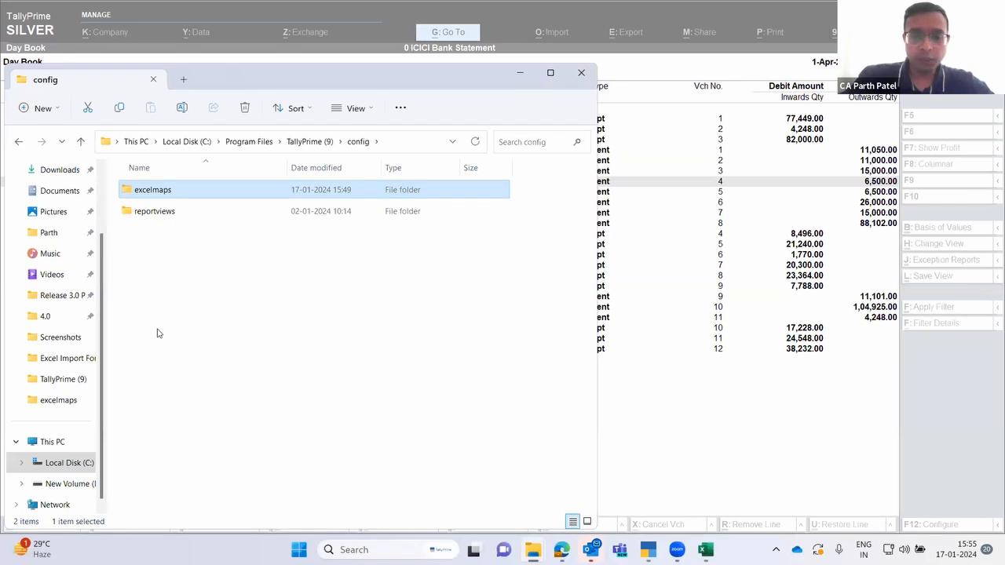
{"action": "key", "text": "Return"}
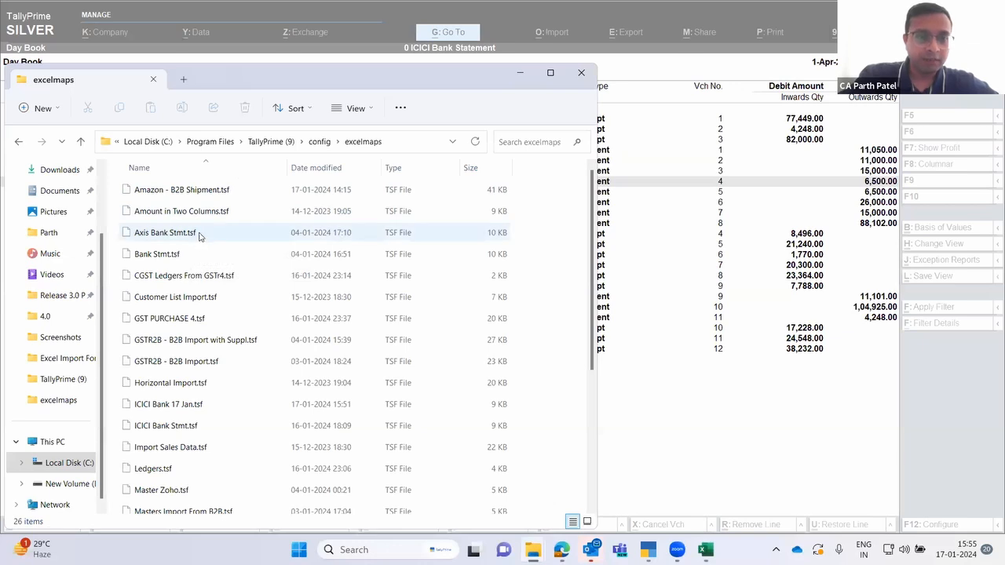
- Order the excelmaps template files by date modified, newest first, and copy ICICI Bank 17 Jan.tsf
{"action": "left_click", "coordinate": [190, 281]}
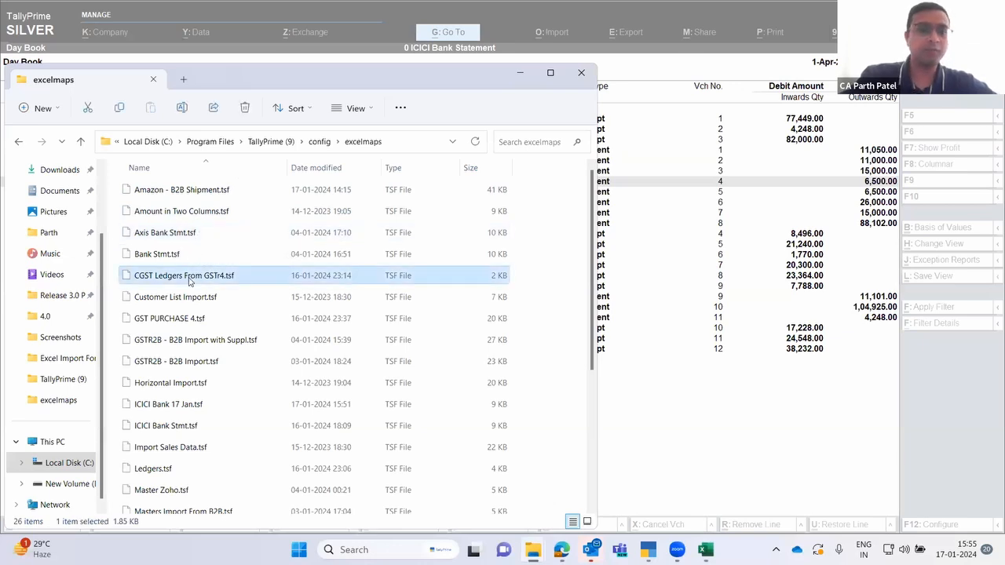
{"action": "key", "text": "Down"}
{"action": "key", "text": "Down"}
{"action": "key", "text": "Down"}
{"action": "key", "text": "Down"}
{"action": "key", "text": "Down"}
{"action": "key", "text": "Down"}
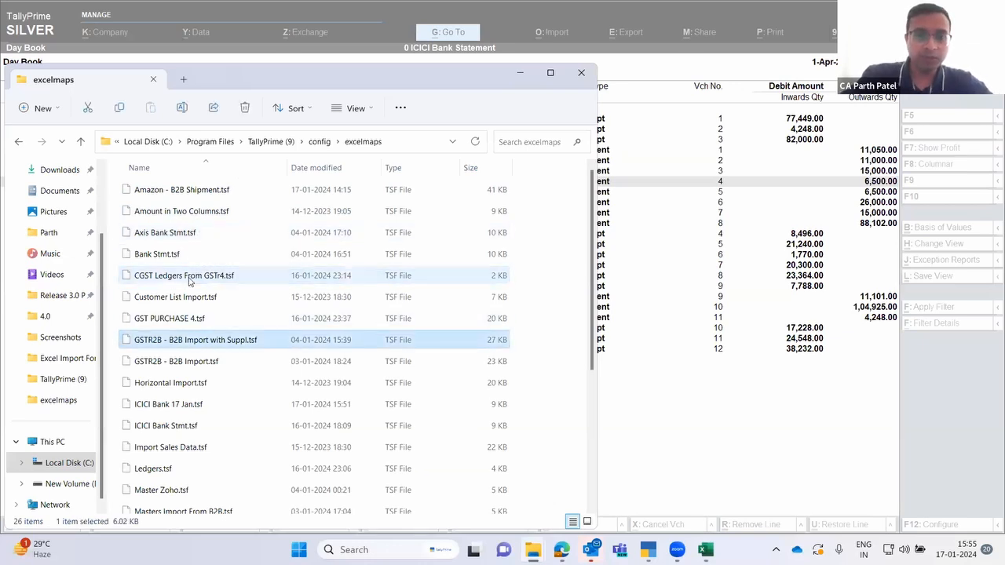
{"action": "left_click", "coordinate": [325, 167]}
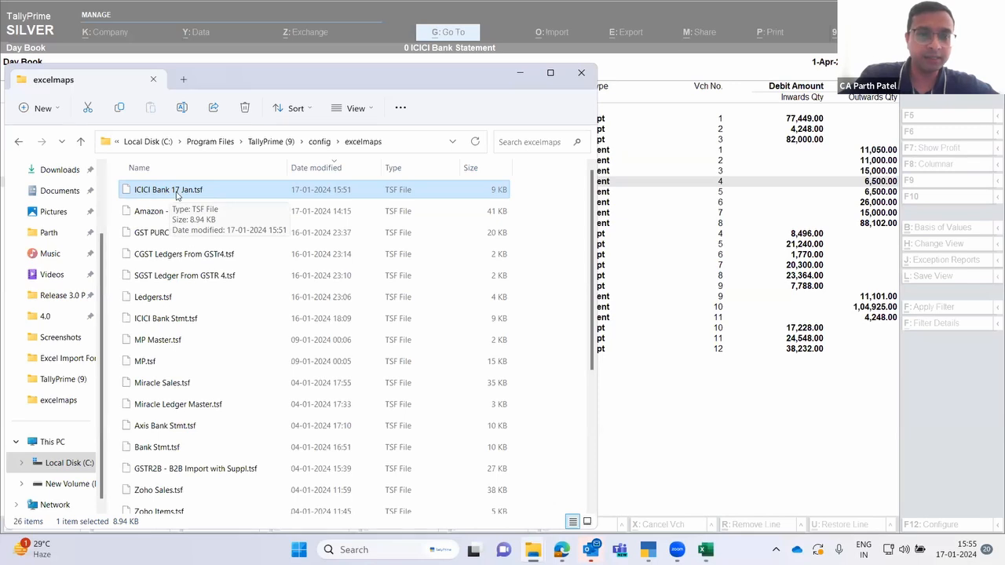
{"action": "right_click", "coordinate": [277, 192]}
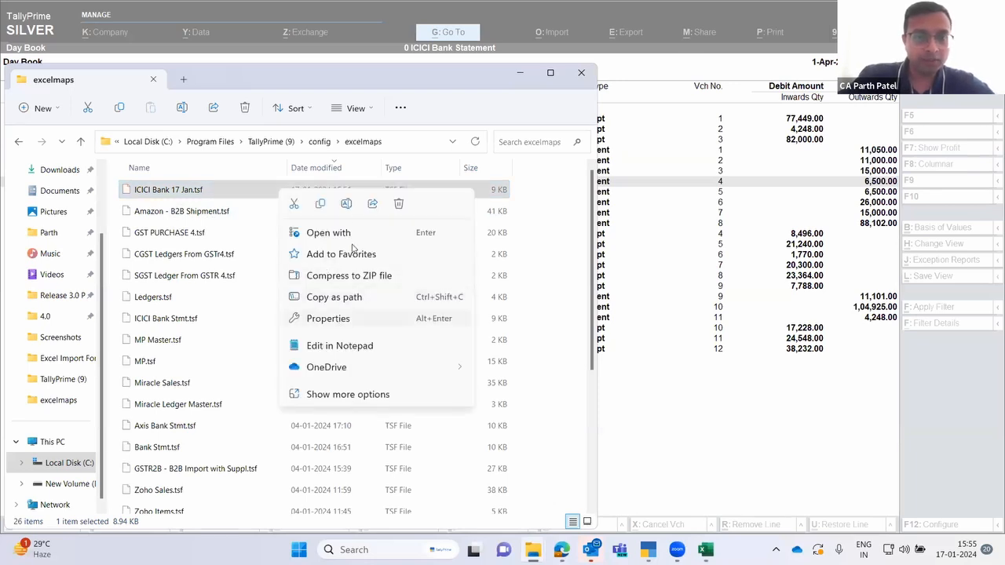
{"action": "left_click", "coordinate": [319, 206]}
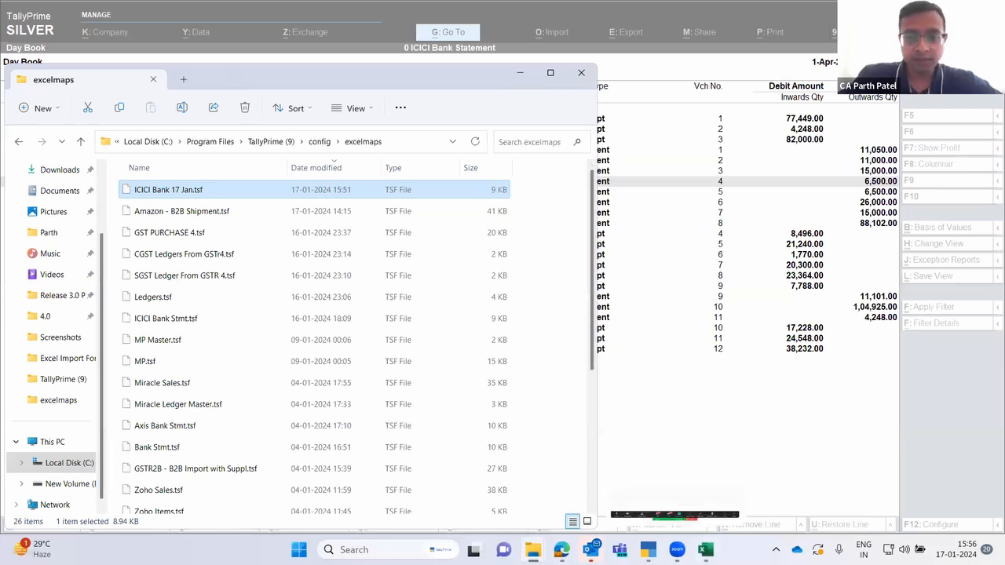
- Switch to the DetailedStatement workbook and review the statement header and the transaction rows starting at row 18
{"action": "key", "text": "alt+Tab"}
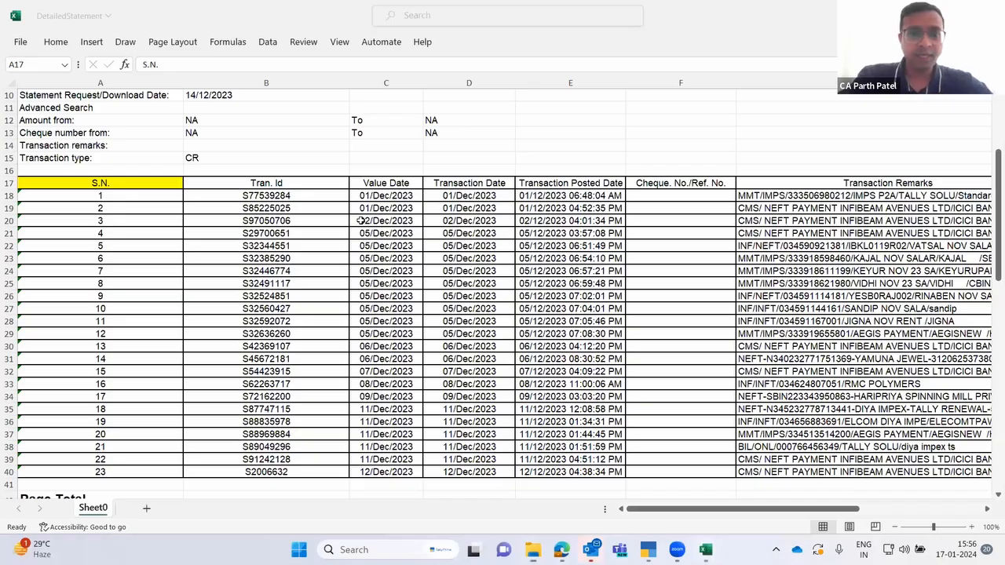
{"action": "left_click", "coordinate": [361, 220]}
{"action": "key", "text": "ctrl+Up"}
{"action": "key", "text": "ctrl+Up"}
{"action": "key", "text": "ctrl+Up"}
{"action": "key", "text": "ctrl+Up"}
{"action": "key", "text": "Down"}
{"action": "key", "text": "Down"}
{"action": "key", "text": "Down"}
{"action": "key", "text": "Down"}
{"action": "key", "text": "Down"}
{"action": "key", "text": "Down"}
{"action": "key", "text": "Down"}
{"action": "key", "text": "Down"}
{"action": "key", "text": "Down"}
{"action": "key", "text": "Down"}
{"action": "key", "text": "Down"}
{"action": "key", "text": "Down"}
{"action": "key", "text": "Down"}
{"action": "key", "text": "Down"}
{"action": "key", "text": "Down"}
{"action": "key", "text": "Down"}
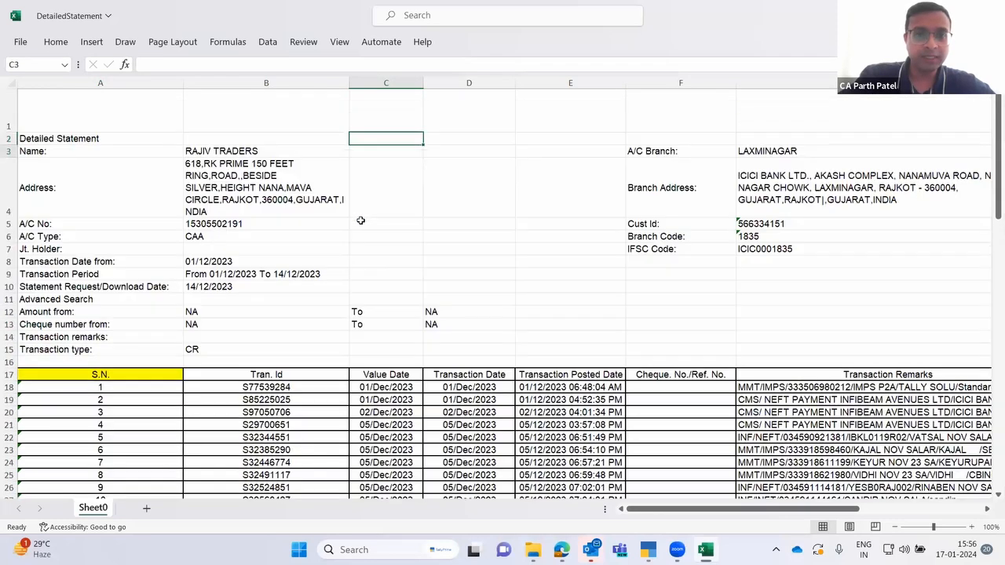
{"action": "key", "text": "Down"}
{"action": "key", "text": "ctrl+shift+Down"}
{"action": "key", "text": "Up"}
{"action": "key", "text": "Down"}
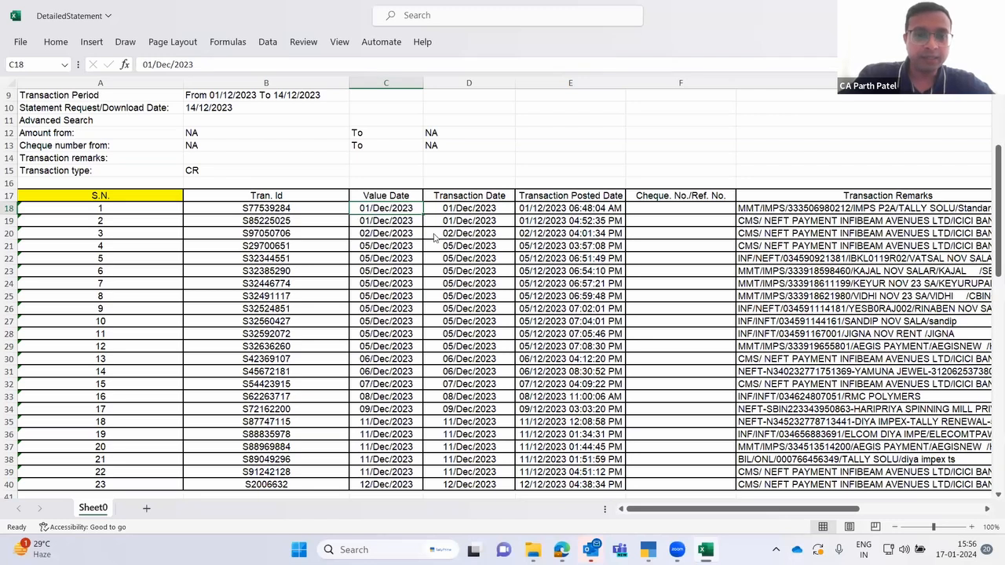
- Switch back to the excelmaps folder in File Explorer and check its full path
{"action": "key", "text": "alt+Tab"}
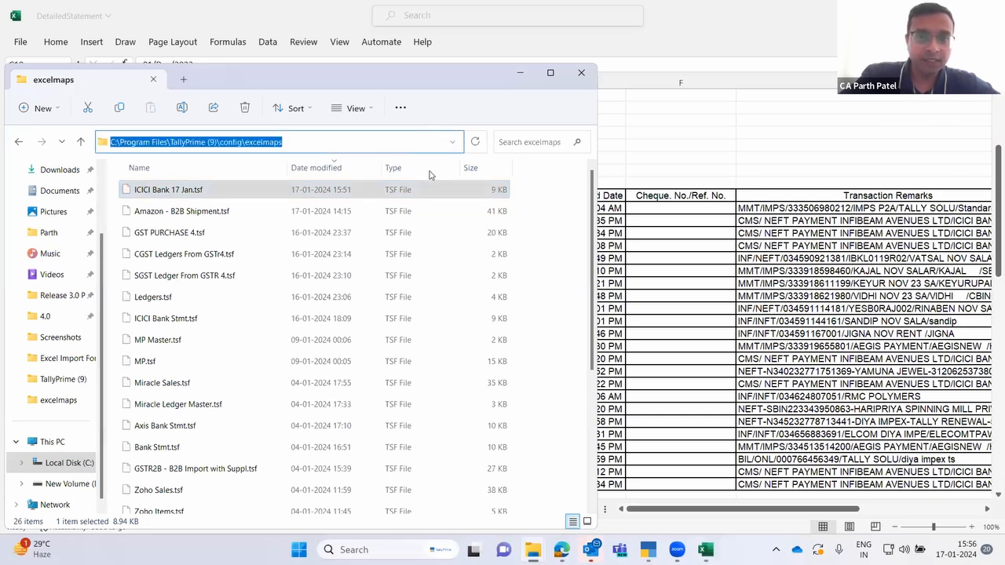
{"action": "left_click", "coordinate": [434, 195]}
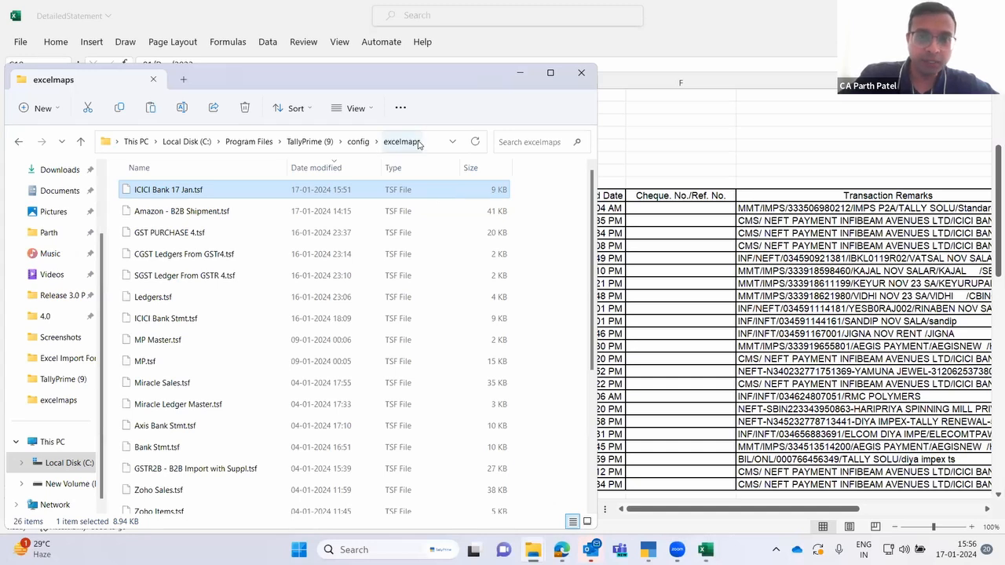
{"action": "left_click", "coordinate": [569, 216]}
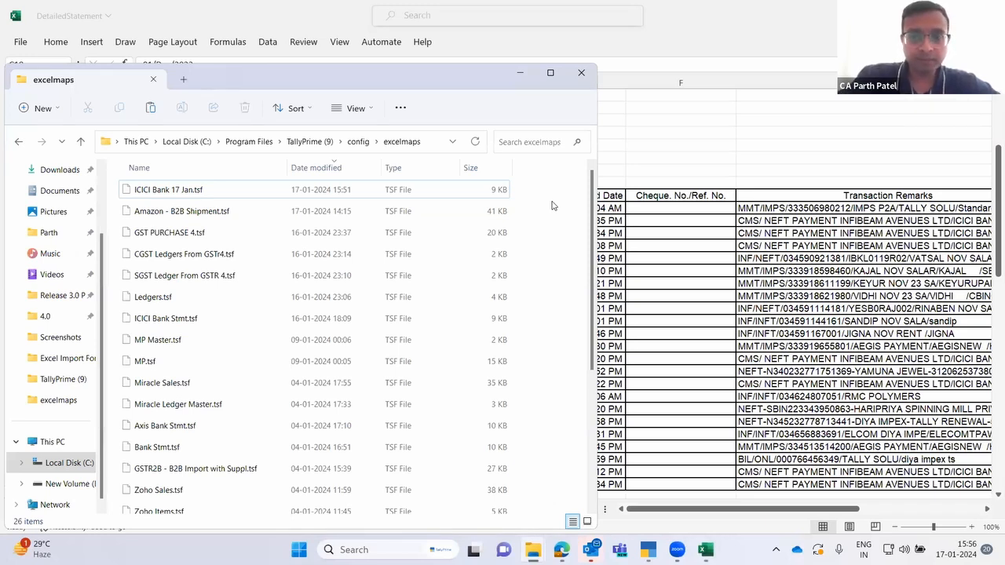
- Check the S.N. column from A18 downward in DetailedStatement, and return to ICICI Bank 17 Jan.tsf in File Explorer
{"action": "left_click", "coordinate": [807, 205]}
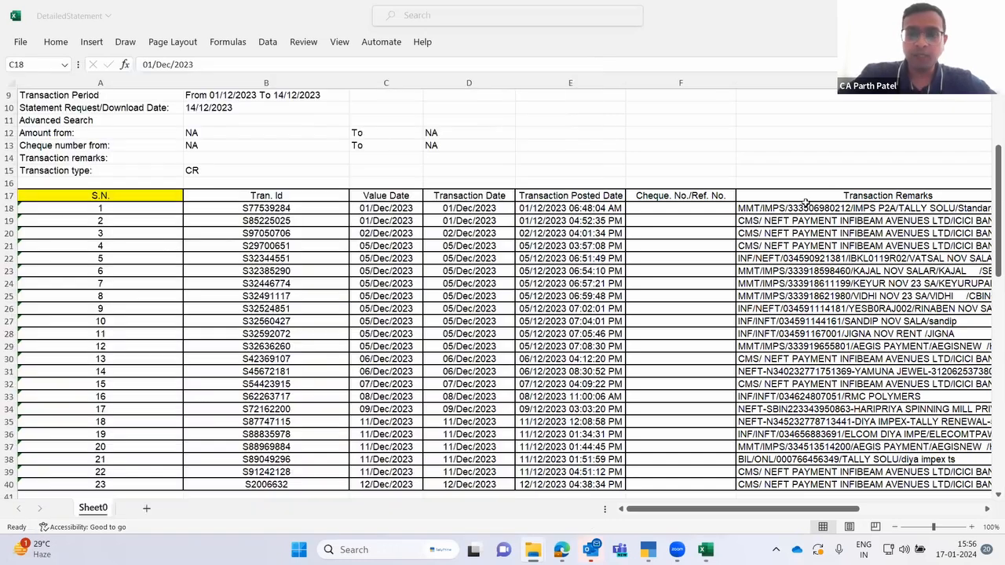
{"action": "key", "text": "Left"}
{"action": "key", "text": "Left"}
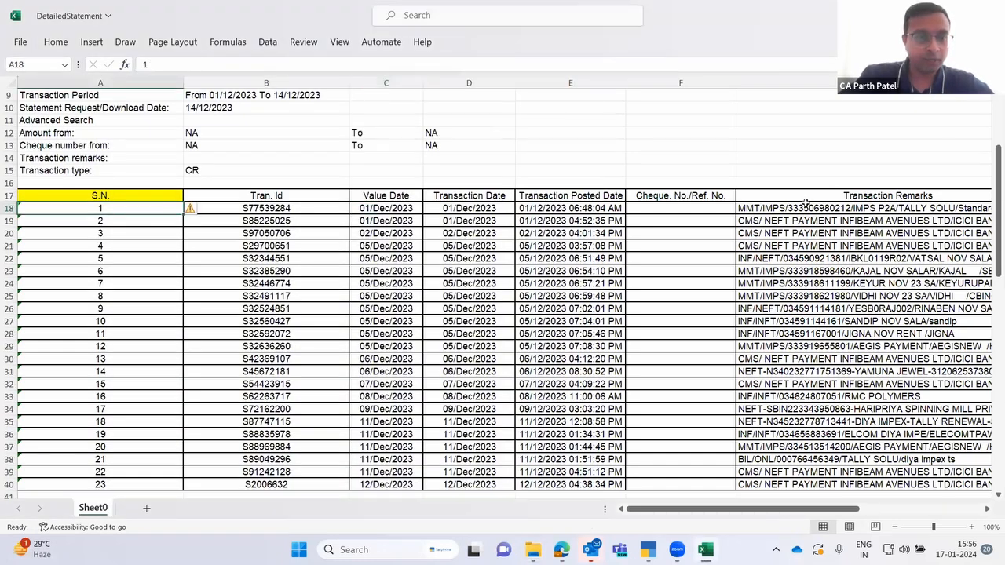
{"action": "key", "text": "shift+Down"}
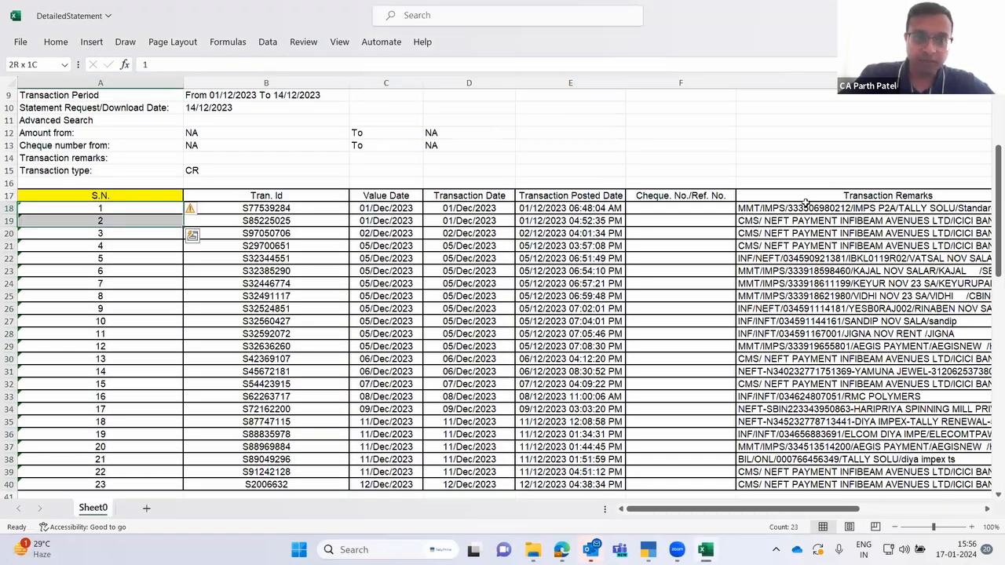
{"action": "key", "text": "ctrl+shift+Down"}
{"action": "key", "text": "Up"}
{"action": "key", "text": "Down"}
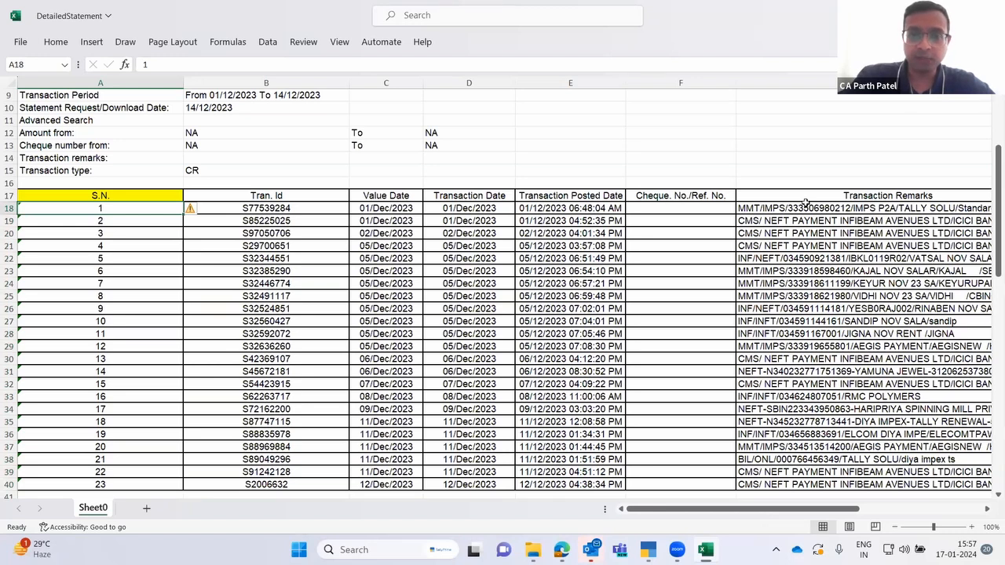
{"action": "key", "text": "alt+Tab"}
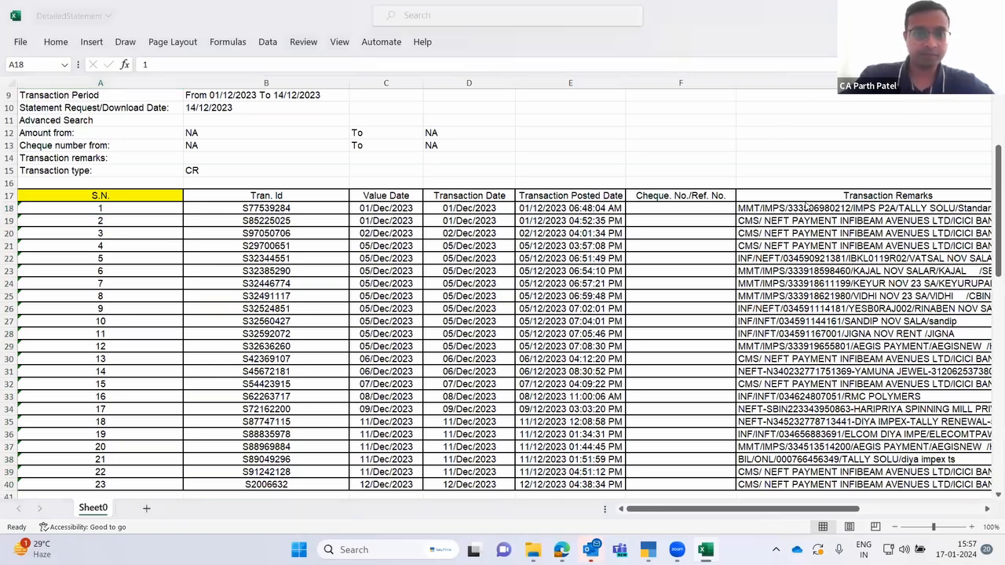
{"action": "left_click", "coordinate": [291, 198]}
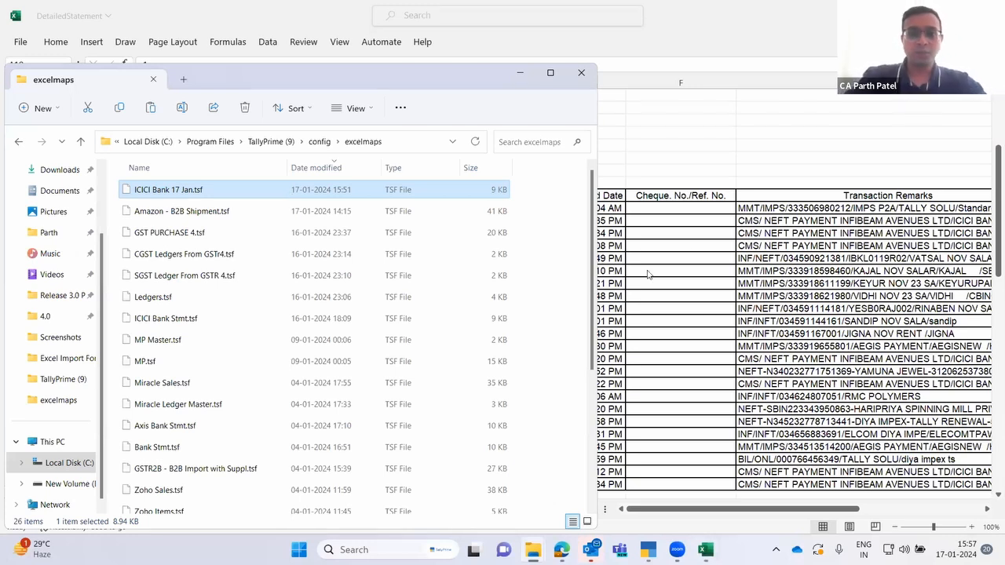
- Return to the DetailedStatement workbook and close it, saving the changes to DetailedStatement.xlsx
{"action": "left_click", "coordinate": [694, 249]}
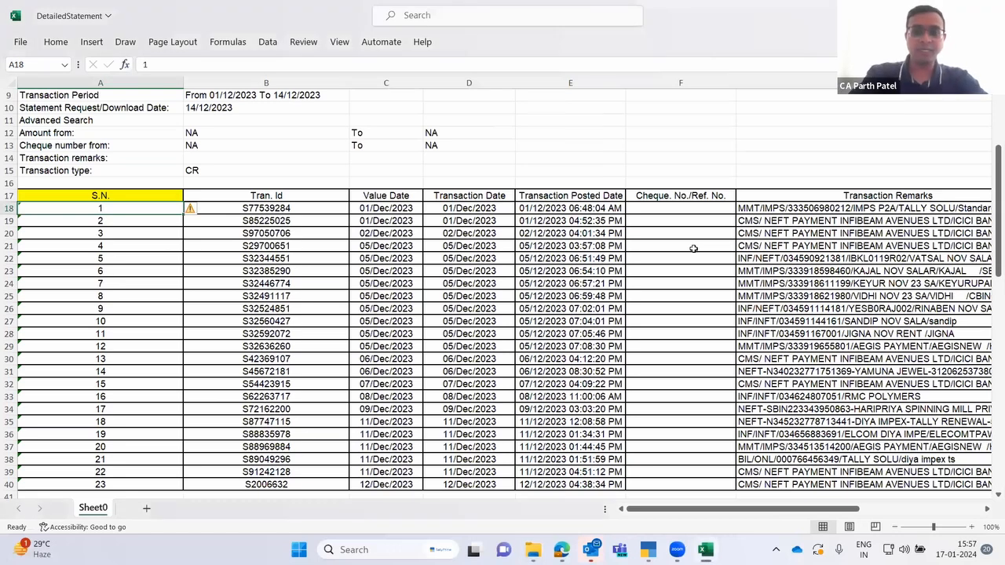
{"action": "key", "text": "Right"}
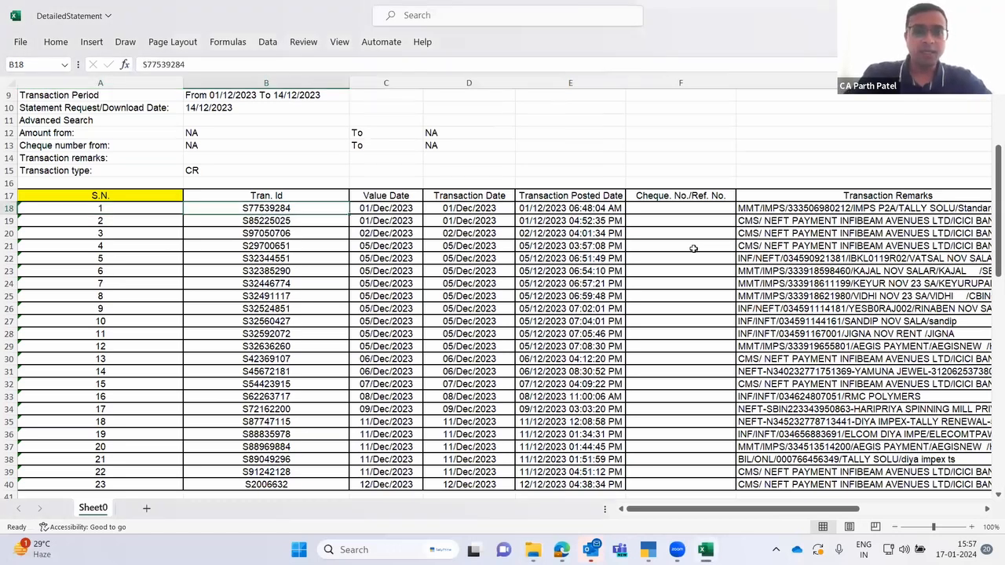
{"action": "key", "text": "Right"}
{"action": "key", "text": "Right"}
{"action": "key", "text": "Down"}
{"action": "key", "text": "Down"}
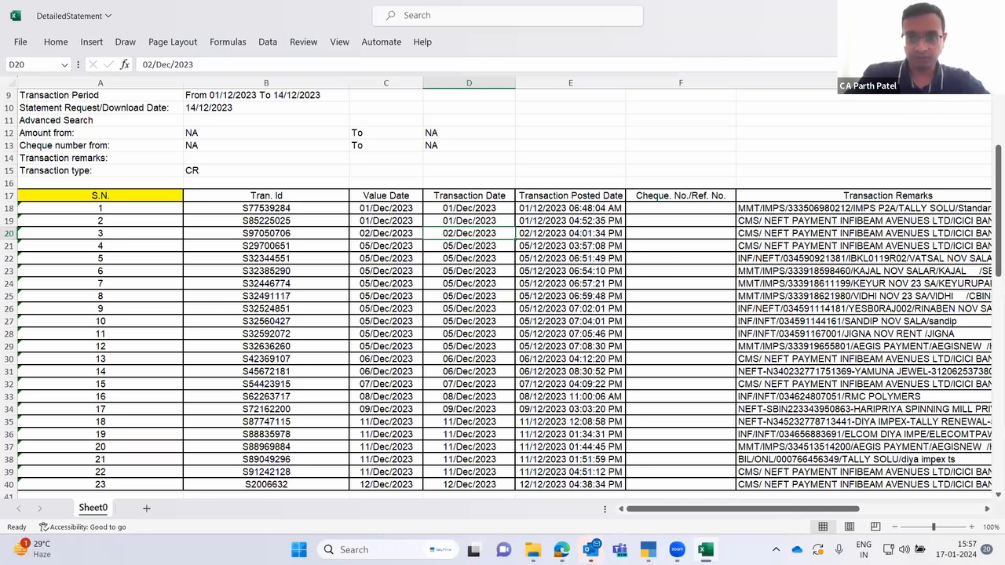
{"action": "left_click", "coordinate": [988, 13]}
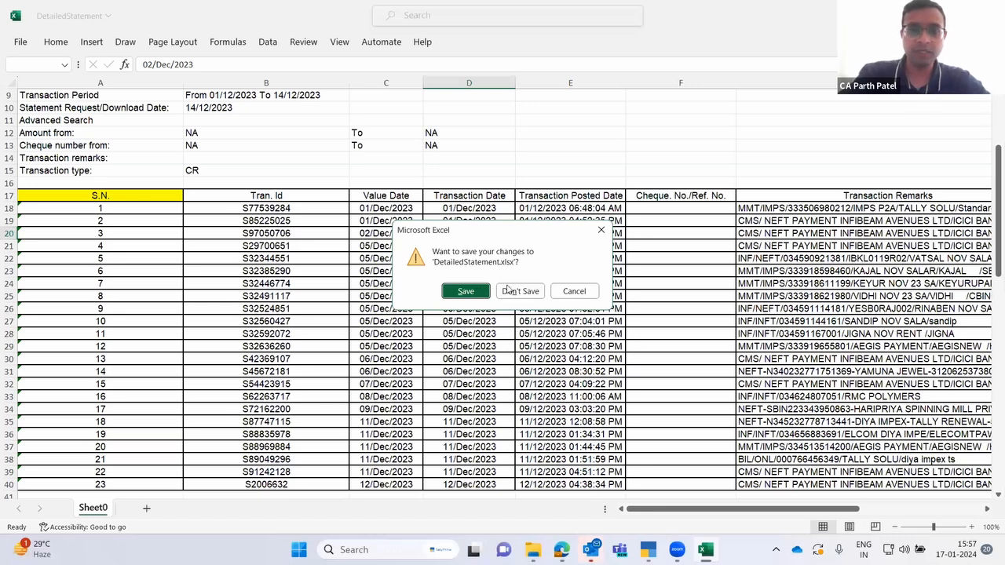
{"action": "left_click", "coordinate": [469, 295]}
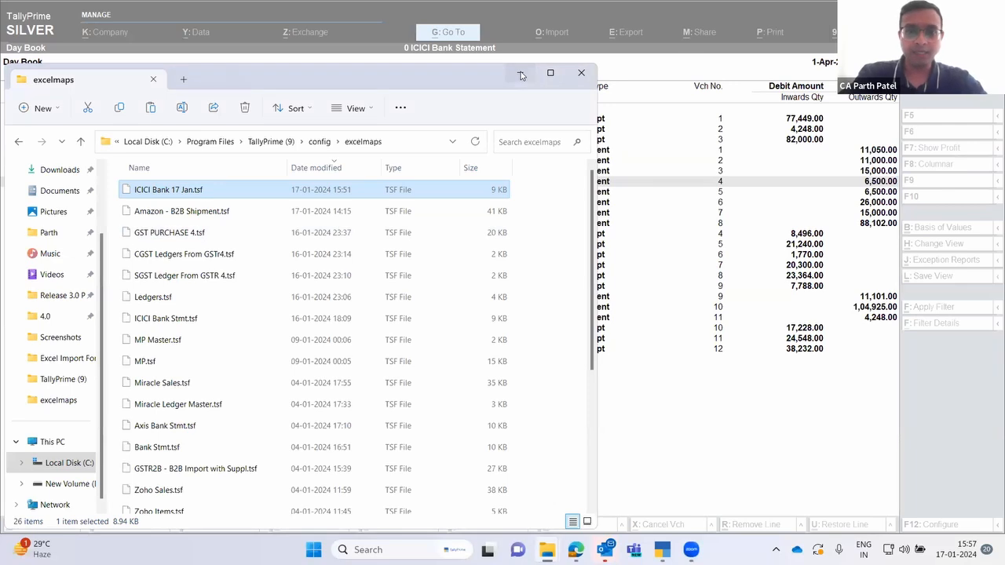
- Return to the Day Book in TallyPrime, look over the imported ICICI Bank vouchers, and close the report
{"action": "left_click", "coordinate": [520, 75]}
{"action": "key", "text": "Up"}
{"action": "key", "text": "Up"}
{"action": "key", "text": "Up"}
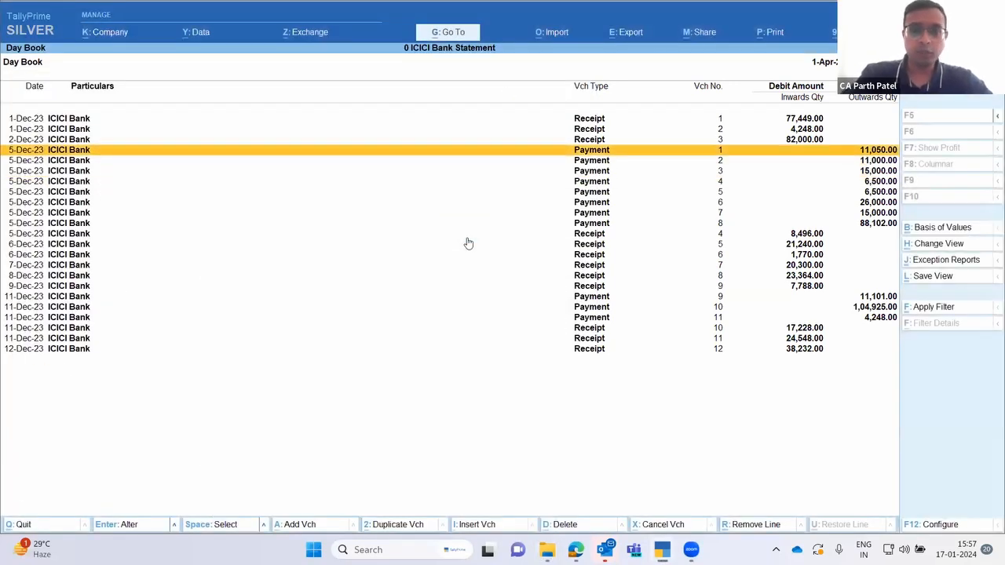
{"action": "key", "text": "Down"}
{"action": "key", "text": "Down"}
{"action": "key", "text": "Down"}
{"action": "key", "text": "Escape"}
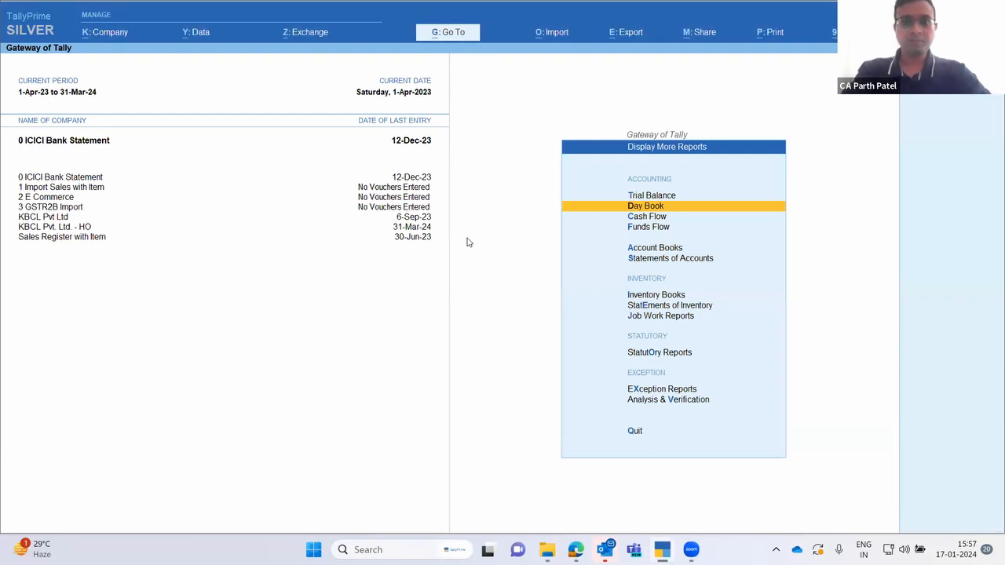
{"action": "key", "text": "Down"}
{"action": "key", "text": "Up"}
{"action": "key", "text": "Up"}
{"action": "key", "text": "Down"}
{"action": "key", "text": "Down"}
{"action": "key", "text": "Down"}
{"action": "key", "text": "Down"}
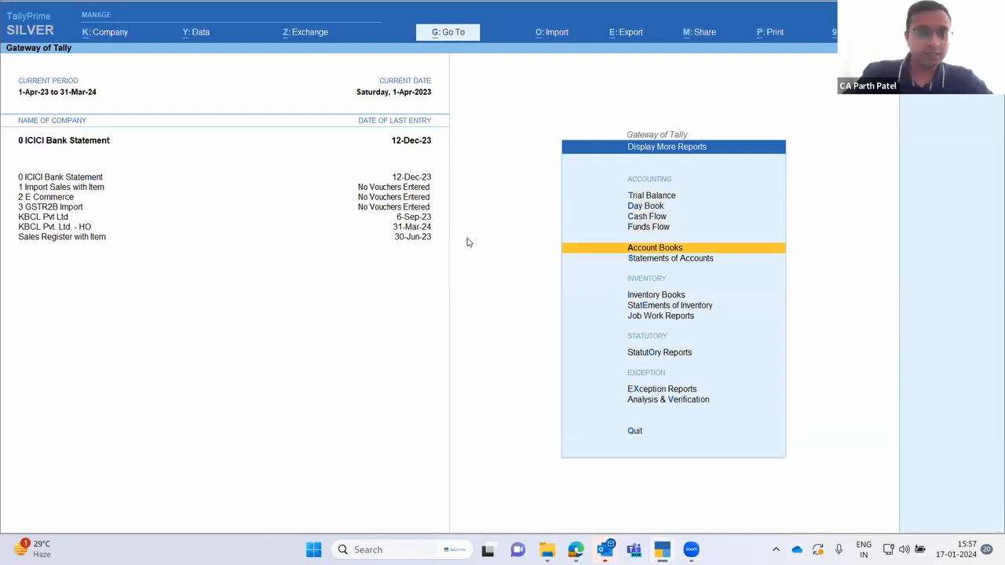
{"action": "key", "text": "Up"}
{"action": "key", "text": "Up"}
{"action": "key", "text": "Up"}
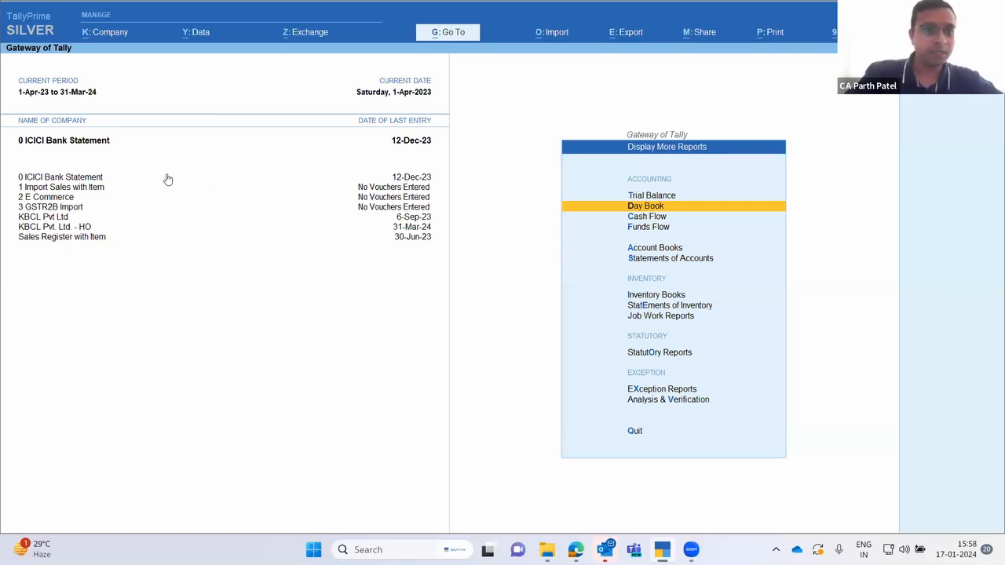
- Switch the active company to 1 Import Sales with Item
{"action": "left_click", "coordinate": [72, 189]}
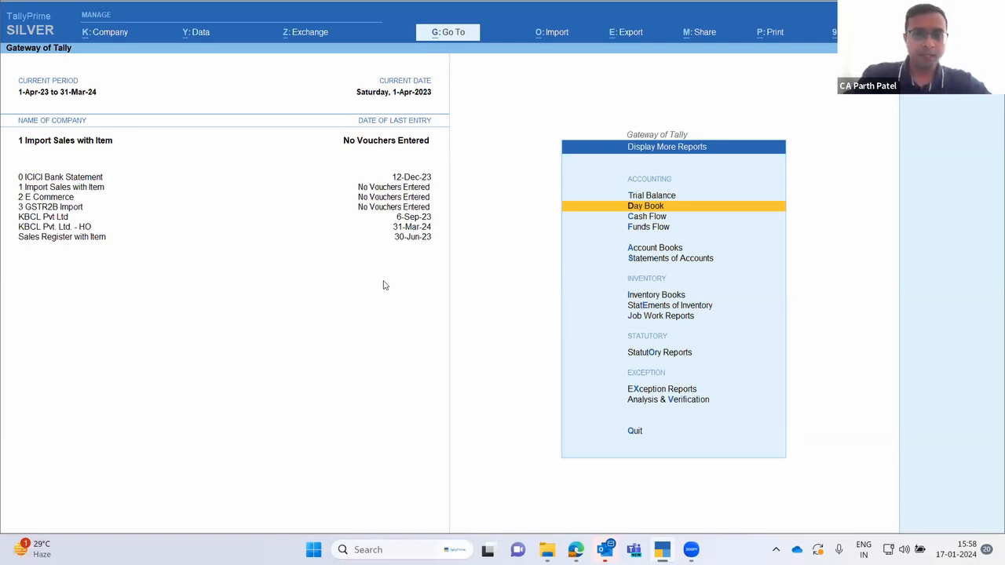
- Switch to the Excel Import Formats folder in File Explorer and open the Invoice ohoz workbook
{"action": "mouse_move", "coordinate": [548, 550]}
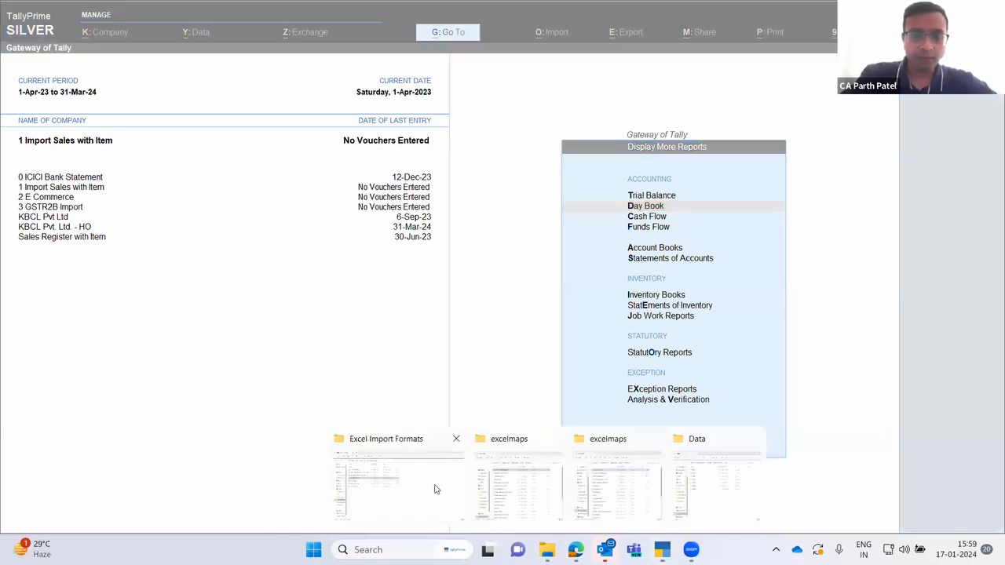
{"action": "left_click", "coordinate": [438, 488]}
{"action": "key", "text": "Down"}
{"action": "key", "text": "Down"}
{"action": "key", "text": "Down"}
{"action": "key", "text": "Up"}
{"action": "key", "text": "Up"}
{"action": "key", "text": "Up"}
{"action": "key", "text": "Down"}
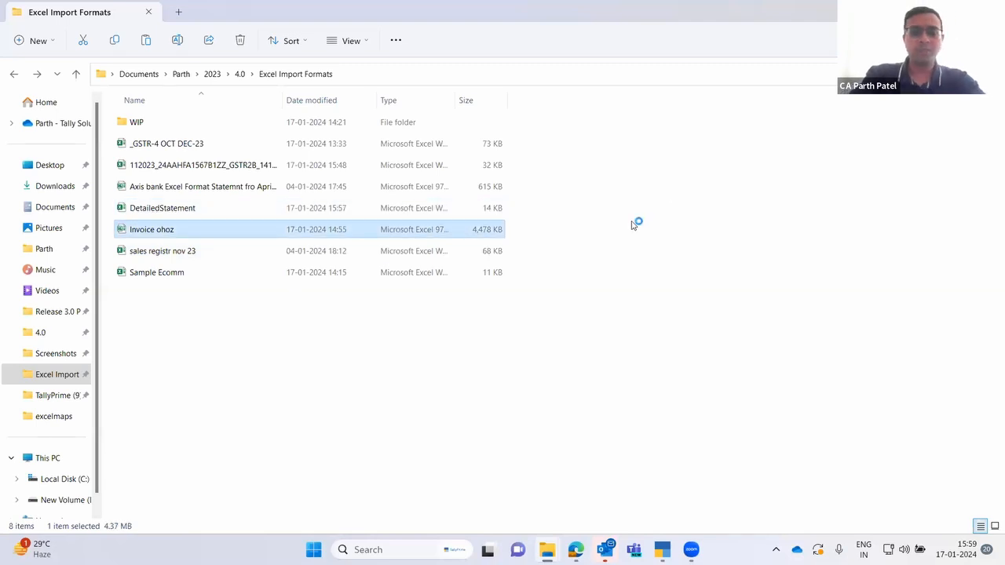
{"action": "key", "text": "Return"}
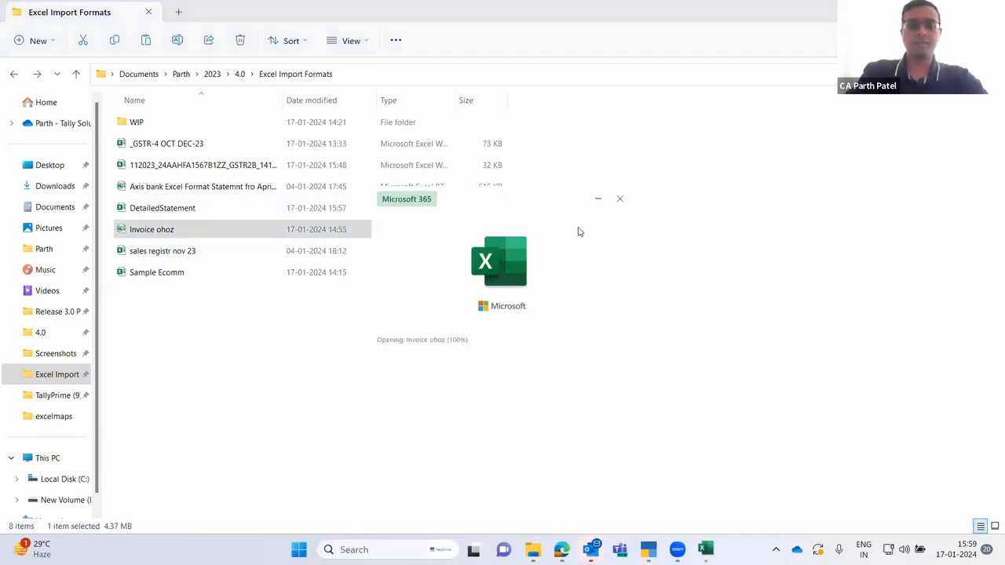
- Go to the start of the Invoice sheet and examine the column headings from Invoice Date to TDS Percentage
{"action": "left_click", "coordinate": [179, 216]}
{"action": "key", "text": "ctrl+Left"}
{"action": "key", "text": "ctrl+Left"}
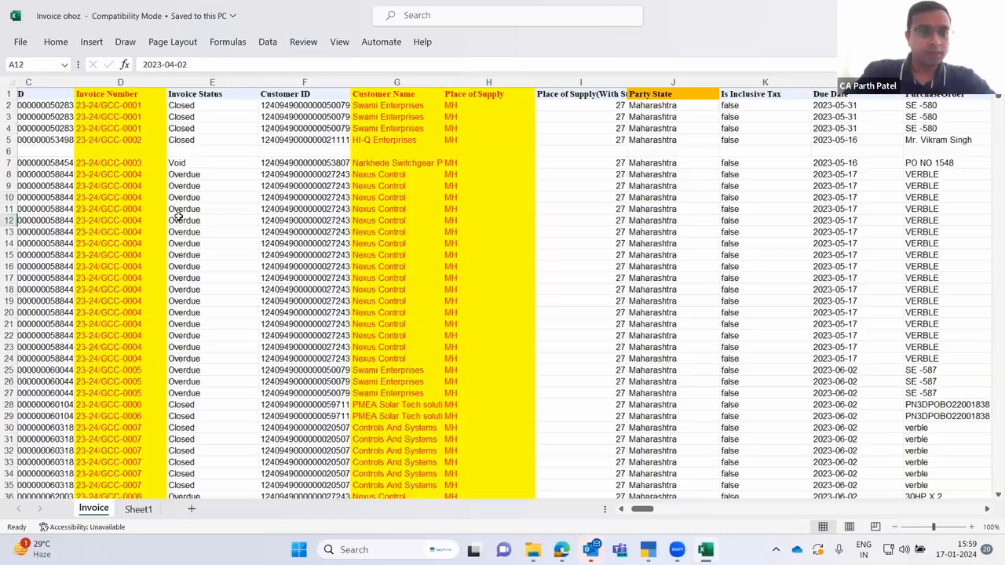
{"action": "key", "text": "ctrl+Home"}
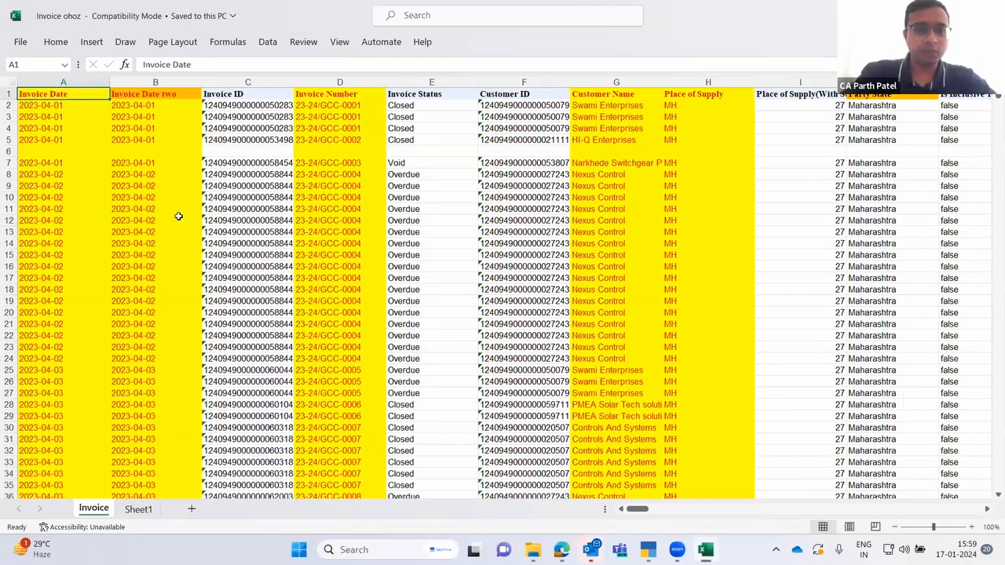
{"action": "key", "text": "Right"}
{"action": "key", "text": "Right"}
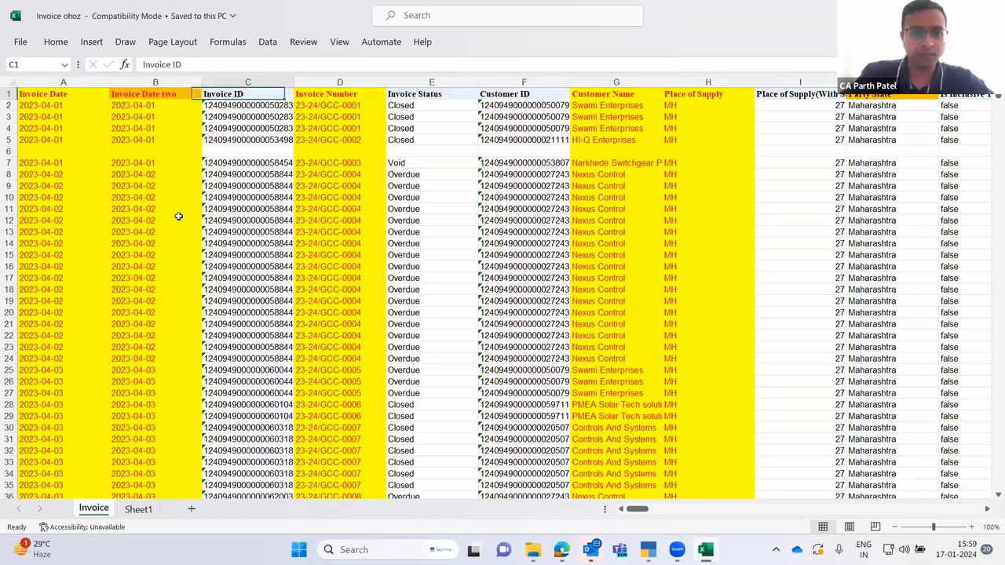
{"action": "key", "text": "Right"}
{"action": "key", "text": "Right"}
{"action": "key", "text": "Right"}
{"action": "key", "text": "Right"}
{"action": "key", "text": "Right"}
{"action": "key", "text": "Right"}
{"action": "key", "text": "Right"}
{"action": "key", "text": "Right"}
{"action": "key", "text": "Right"}
{"action": "key", "text": "Right"}
{"action": "key", "text": "Right"}
{"action": "key", "text": "Right"}
{"action": "key", "text": "Right"}
{"action": "key", "text": "Right"}
{"action": "key", "text": "Right"}
{"action": "key", "text": "Right"}
{"action": "key", "text": "Right"}
{"action": "key", "text": "Right"}
{"action": "key", "text": "Right"}
{"action": "key", "text": "Right"}
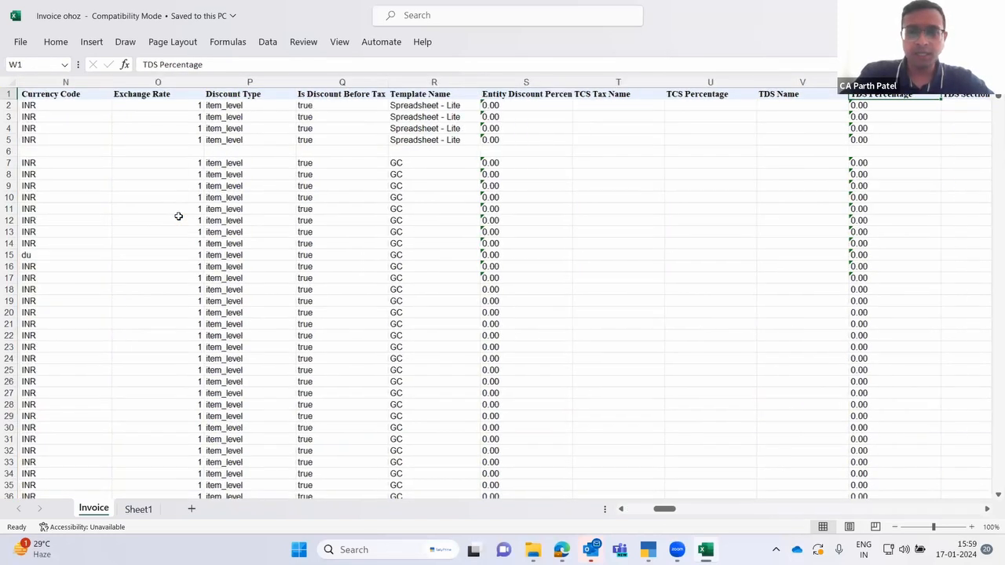
- Examine the headings from TDS Section Code to e-Invoice Reference Number, including SubTotal, Total and Payment Terms
{"action": "key", "text": "Right"}
{"action": "key", "text": "Right"}
{"action": "key", "text": "Right"}
{"action": "key", "text": "Right"}
{"action": "key", "text": "Right"}
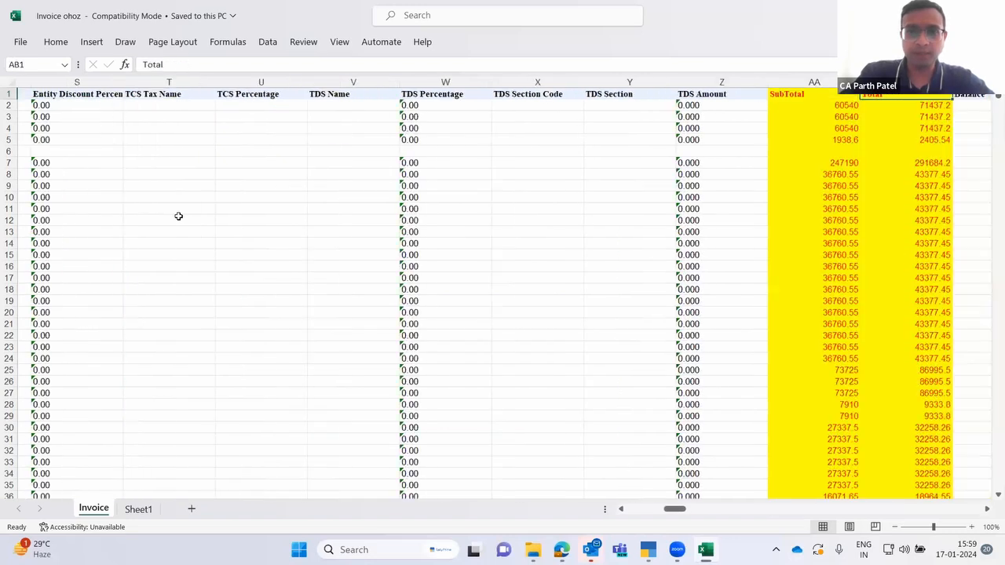
{"action": "key", "text": "Right"}
{"action": "key", "text": "Right"}
{"action": "key", "text": "Left"}
{"action": "key", "text": "Left"}
{"action": "key", "text": "Left"}
{"action": "key", "text": "Left"}
{"action": "key", "text": "Right"}
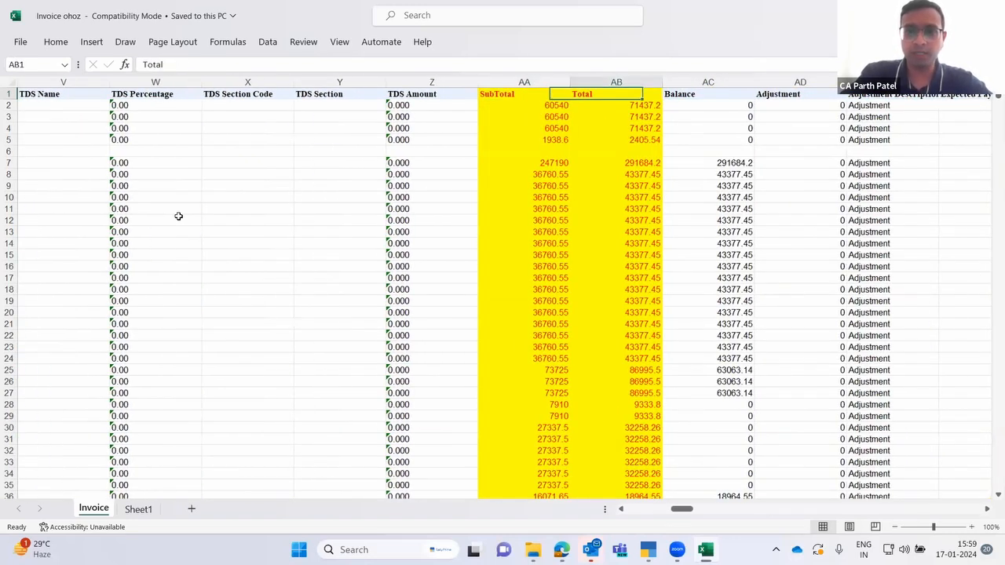
{"action": "key", "text": "Right"}
{"action": "key", "text": "Right"}
{"action": "key", "text": "Right"}
{"action": "key", "text": "Right"}
{"action": "key", "text": "Right"}
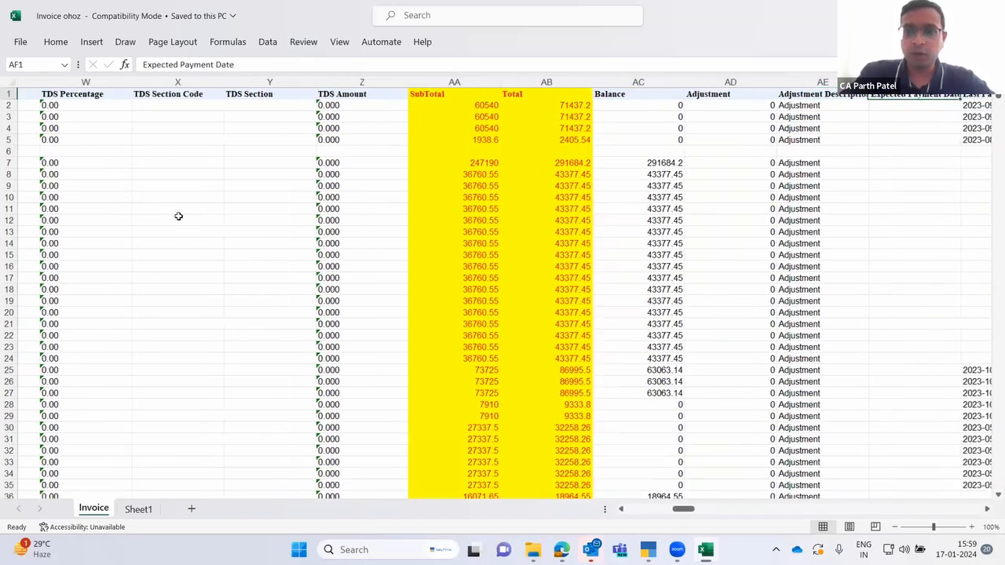
{"action": "key", "text": "Right"}
{"action": "key", "text": "Right"}
{"action": "key", "text": "Right"}
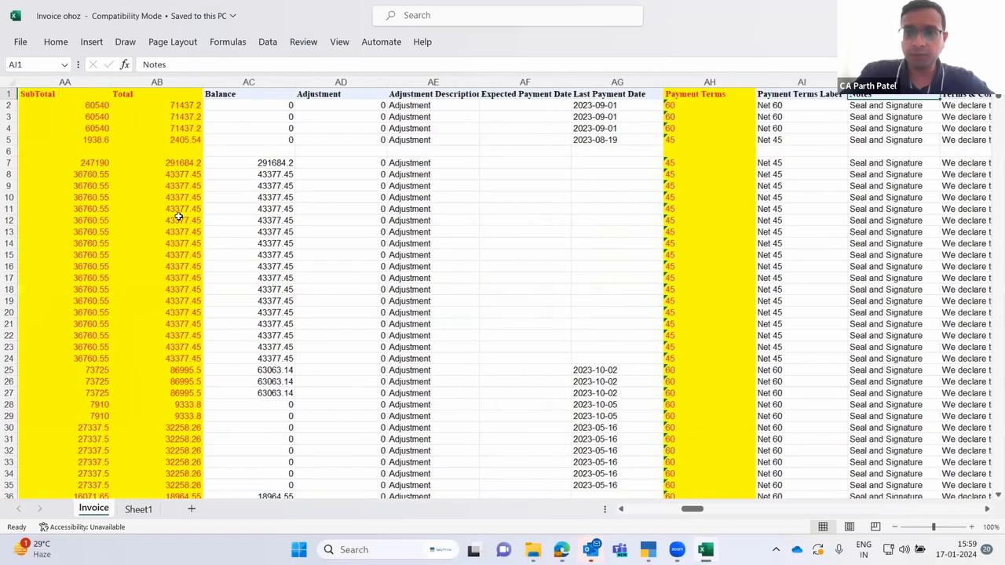
{"action": "key", "text": "Right"}
{"action": "key", "text": "Right"}
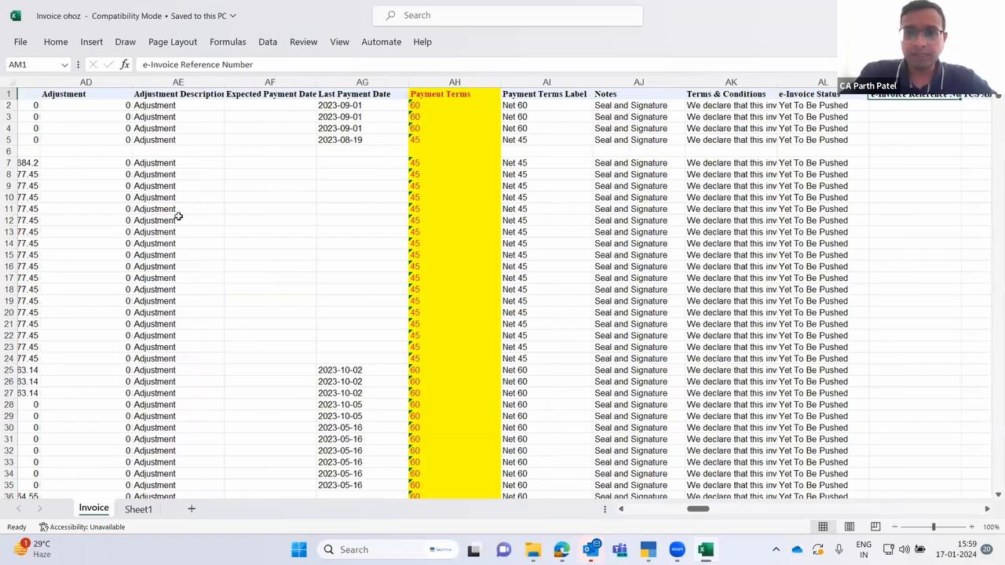
- Examine the shipping charge headings and continue through Item Name, Item Desc and Quantity in row 1
{"action": "key", "text": "Right"}
{"action": "key", "text": "Right"}
{"action": "key", "text": "Right"}
{"action": "key", "text": "Right"}
{"action": "key", "text": "Right"}
{"action": "key", "text": "Right"}
{"action": "key", "text": "Right"}
{"action": "key", "text": "Right"}
{"action": "key", "text": "Right"}
{"action": "key", "text": "Right"}
{"action": "key", "text": "Right"}
{"action": "key", "text": "Right"}
{"action": "key", "text": "Right"}
{"action": "key", "text": "Right"}
{"action": "key", "text": "Right"}
{"action": "key", "text": "Right"}
{"action": "key", "text": "Right"}
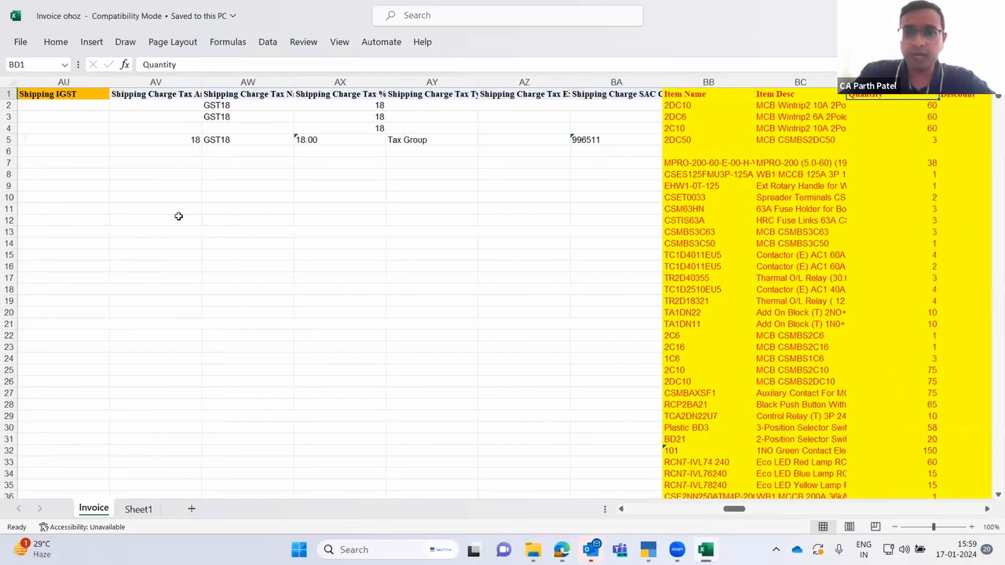
- Review the first invoice line in row 2 from Quantity through the discount, item total and price columns to Sales Order Number
{"action": "key", "text": "Down"}
{"action": "key", "text": "Right"}
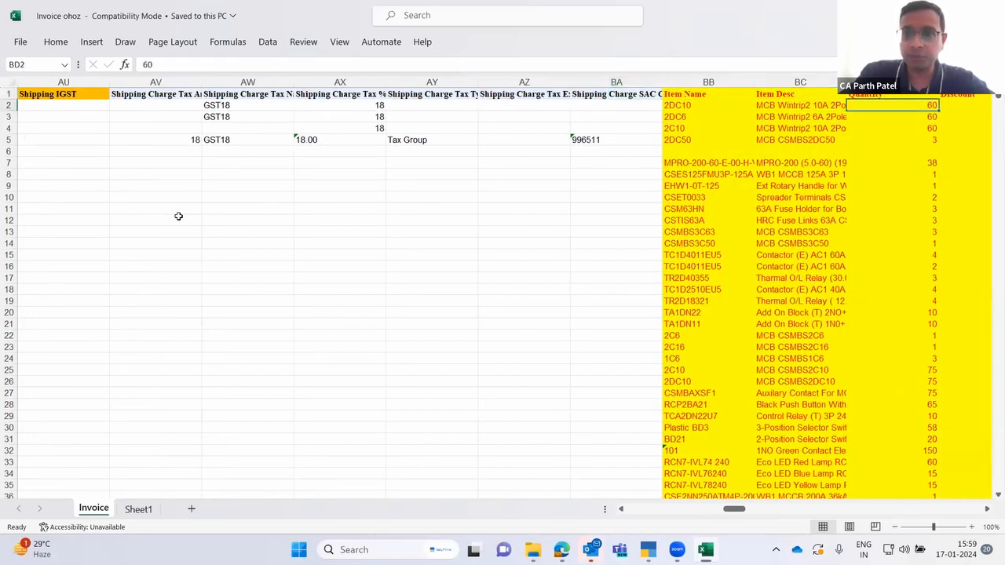
{"action": "key", "text": "Right"}
{"action": "key", "text": "Right"}
{"action": "key", "text": "Right"}
{"action": "key", "text": "Right"}
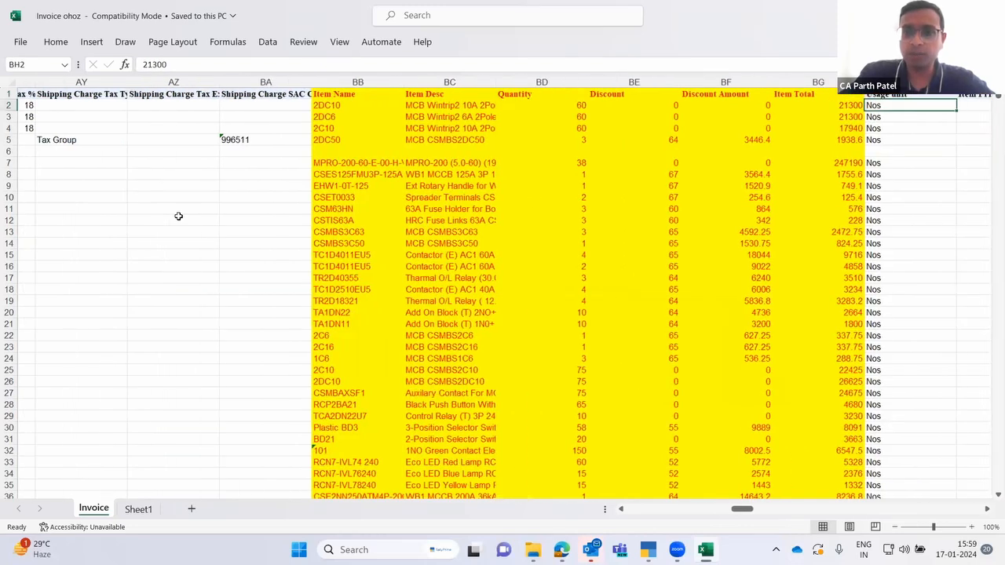
{"action": "key", "text": "Right"}
{"action": "key", "text": "Right"}
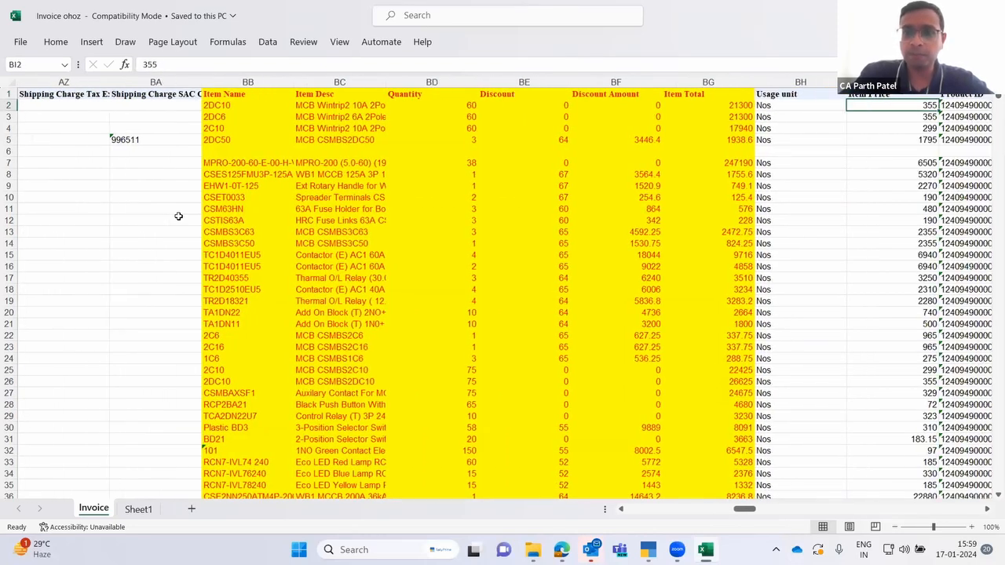
{"action": "key", "text": "Right"}
{"action": "key", "text": "Right"}
{"action": "key", "text": "Right"}
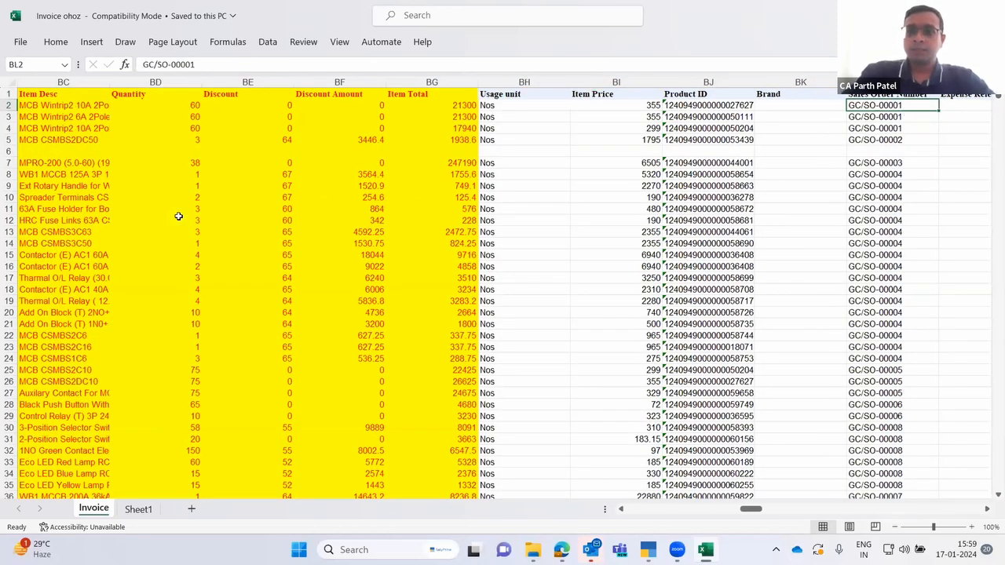
- Look through the payment gateway columns in row 2, from PayPal to GoCardless
{"action": "key", "text": "Right"}
{"action": "key", "text": "Right"}
{"action": "key", "text": "Right"}
{"action": "key", "text": "Right"}
{"action": "key", "text": "Right"}
{"action": "key", "text": "Right"}
{"action": "key", "text": "Right"}
{"action": "key", "text": "Right"}
{"action": "key", "text": "Right"}
{"action": "key", "text": "Right"}
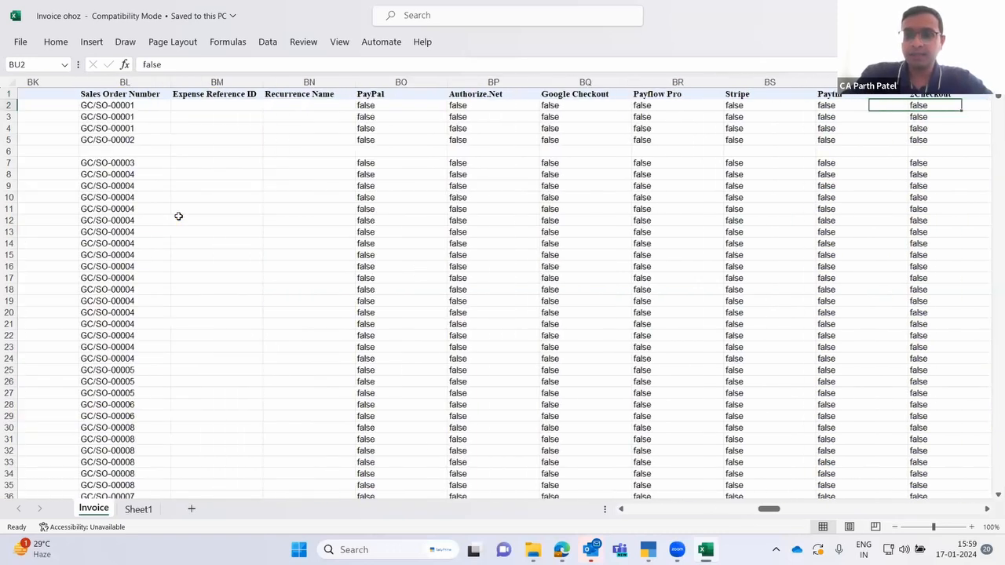
{"action": "key", "text": "Right"}
{"action": "key", "text": "Right"}
{"action": "key", "text": "Right"}
{"action": "key", "text": "Right"}
{"action": "key", "text": "Right"}
{"action": "key", "text": "Right"}
{"action": "key", "text": "Right"}
{"action": "key", "text": "Right"}
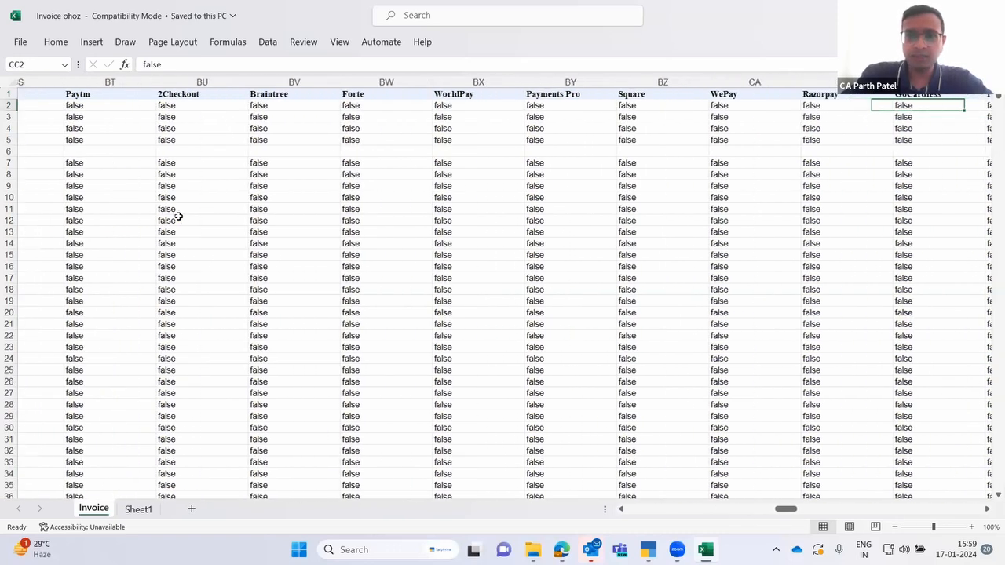
- Review the billing address, state, country and code columns in row 2, up to Shipping Attention
{"action": "key", "text": "Right"}
{"action": "key", "text": "Right"}
{"action": "key", "text": "Right"}
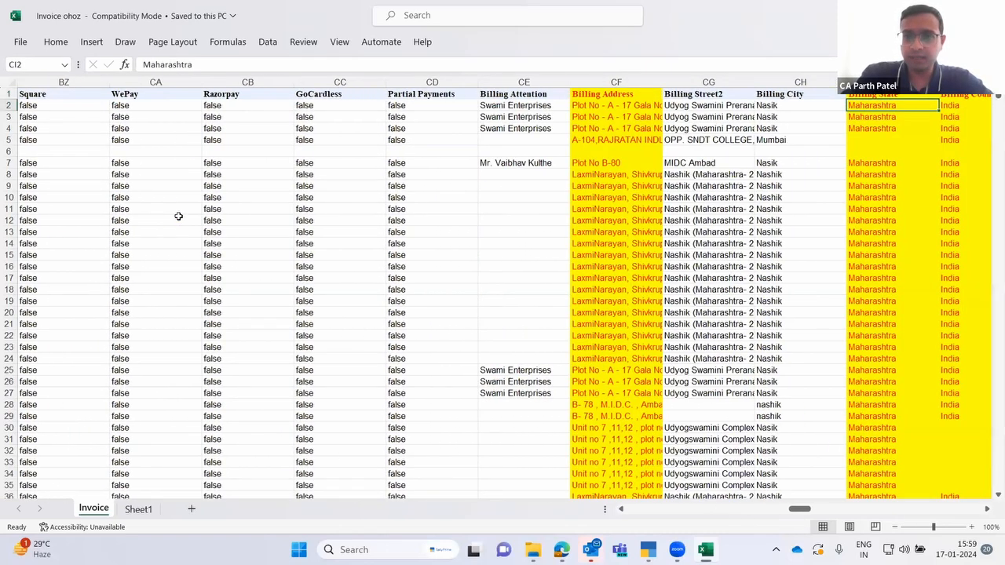
{"action": "key", "text": "Right"}
{"action": "key", "text": "Right"}
{"action": "key", "text": "Right"}
{"action": "key", "text": "Right"}
{"action": "key", "text": "Right"}
{"action": "key", "text": "Right"}
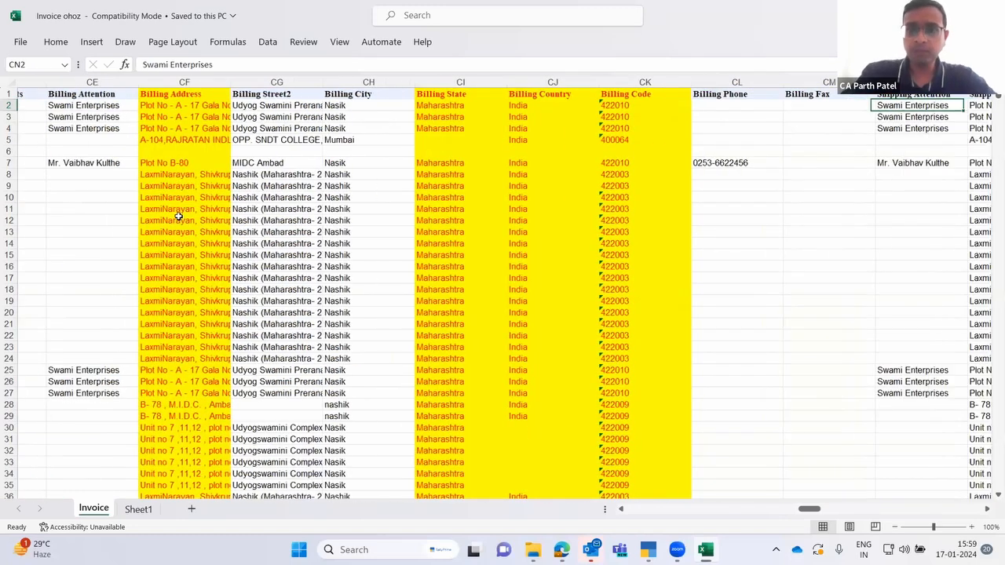
- Look through the shipping address columns and the first e-invoice QR columns in row 2
{"action": "key", "text": "Right"}
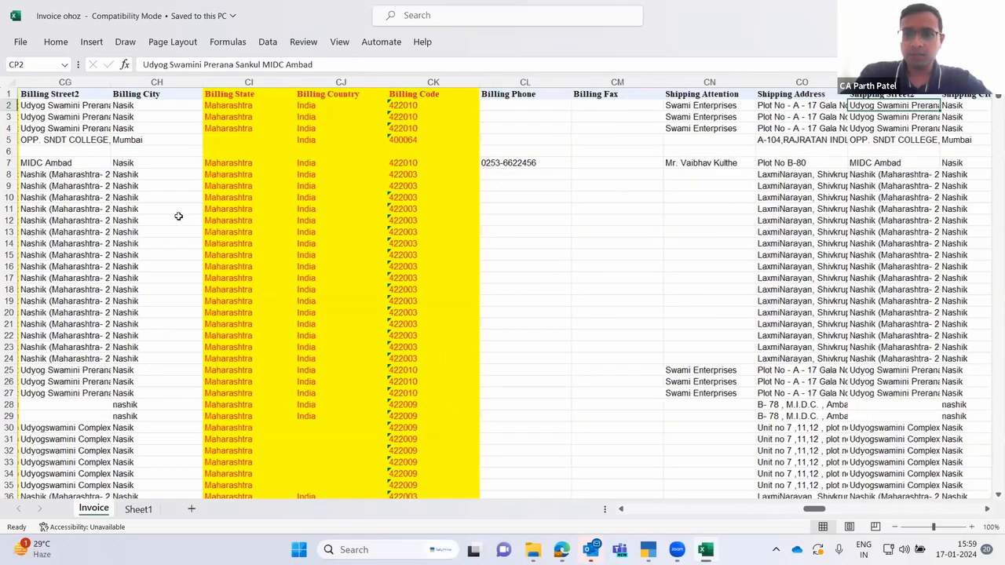
{"action": "key", "text": "Right"}
{"action": "key", "text": "Right"}
{"action": "key", "text": "Right"}
{"action": "key", "text": "Right"}
{"action": "key", "text": "Right"}
{"action": "key", "text": "Right"}
{"action": "key", "text": "Right"}
{"action": "key", "text": "Right"}
{"action": "key", "text": "Right"}
{"action": "key", "text": "Right"}
{"action": "key", "text": "Right"}
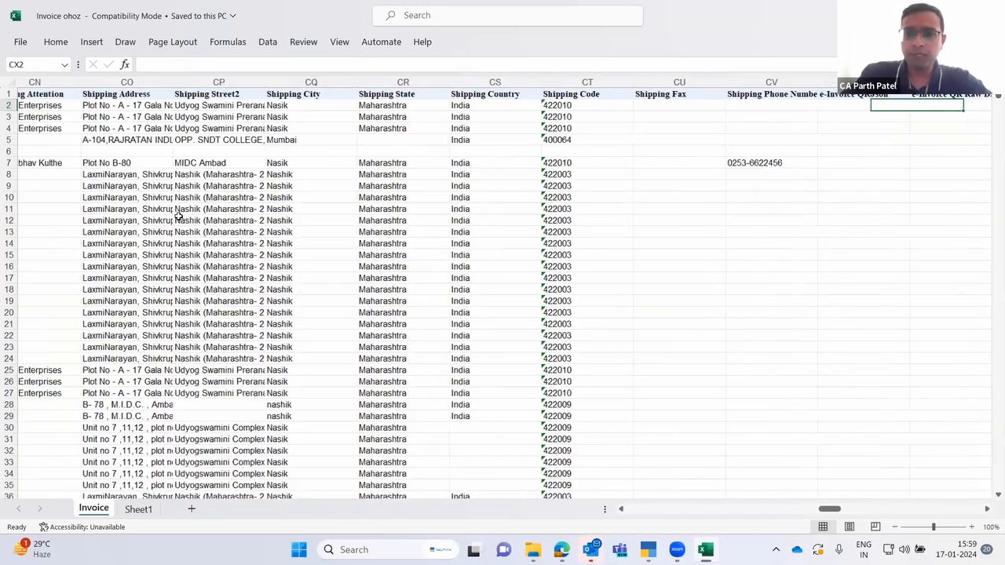
- Review the remaining e-invoice columns in row 2 and continue to the supplier name, GST registration and Supplier Street Address columns
{"action": "key", "text": "Right"}
{"action": "key", "text": "Right"}
{"action": "key", "text": "Right"}
{"action": "key", "text": "Right"}
{"action": "key", "text": "Right"}
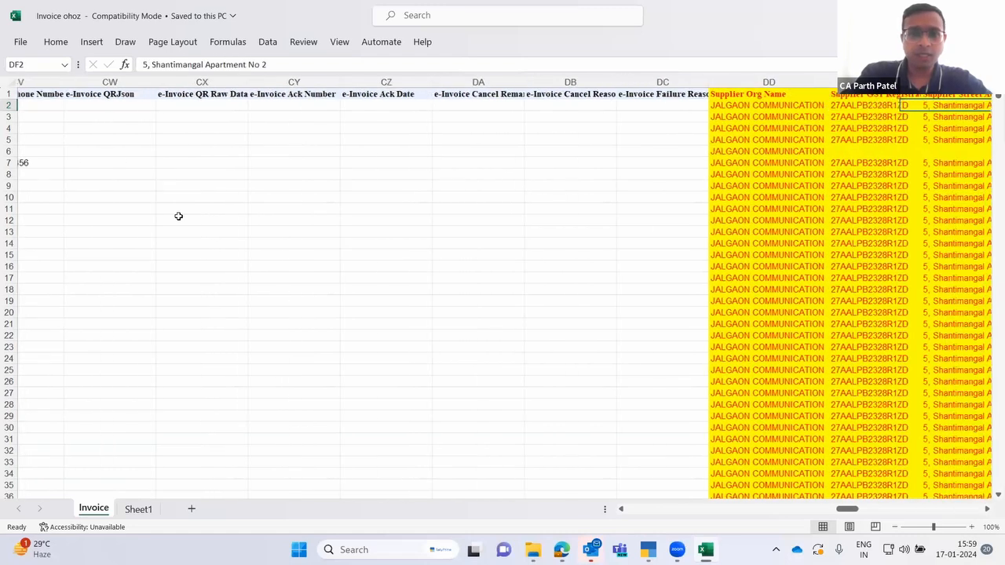
- Look through the supplier city, state, country and contact columns in row 2, followed by the GST rate columns up to CESS Rate %
{"action": "key", "text": "Right"}
{"action": "key", "text": "Right"}
{"action": "key", "text": "Right"}
{"action": "key", "text": "Right"}
{"action": "key", "text": "Right"}
{"action": "key", "text": "Right"}
{"action": "key", "text": "Right"}
{"action": "key", "text": "Right"}
{"action": "key", "text": "Right"}
{"action": "key", "text": "Right"}
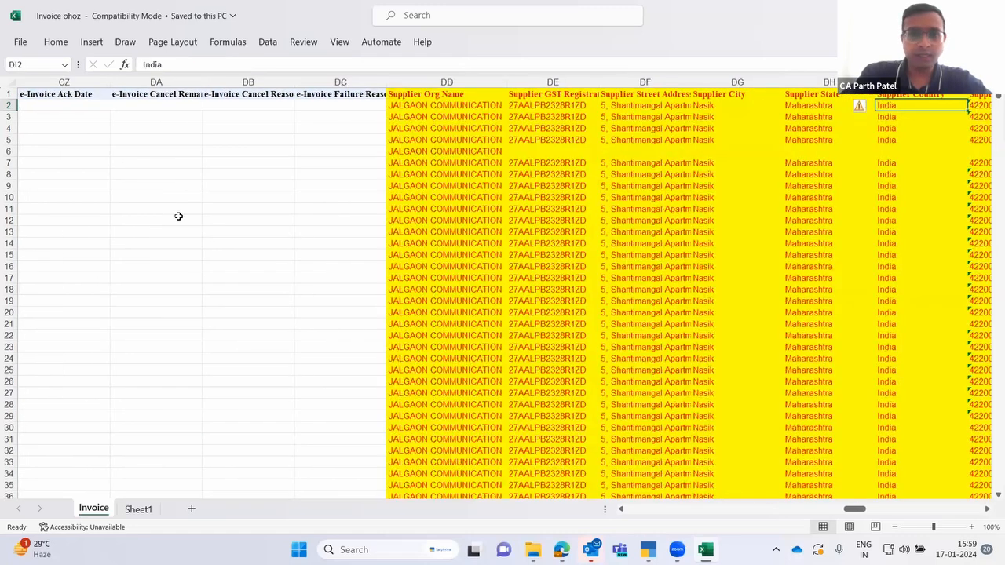
{"action": "key", "text": "Right"}
{"action": "key", "text": "Right"}
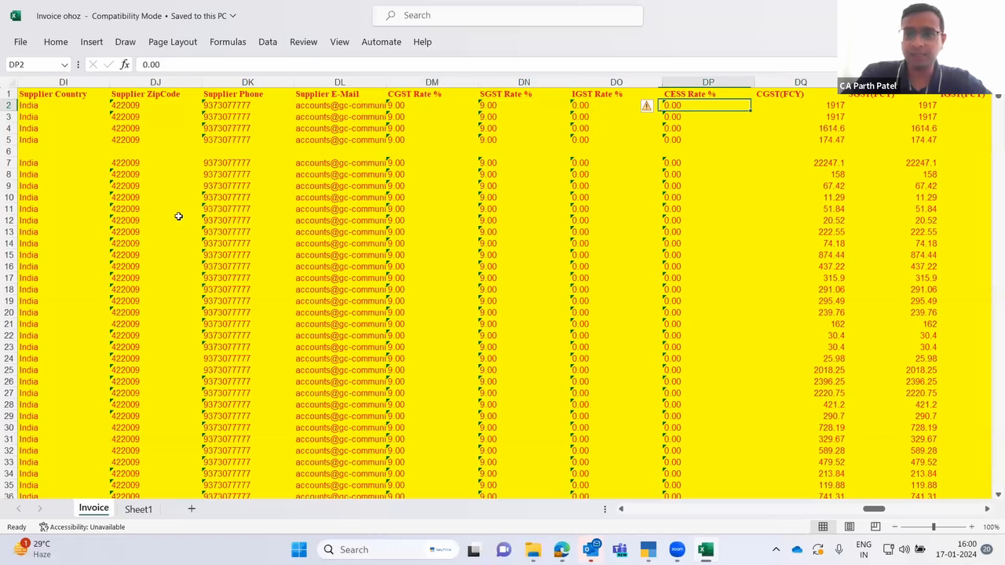
- Review the CGST, SGST, IGST and CESS amount columns in row 2, including the FCY ones, through the reverse charge tax columns
{"action": "key", "text": "Right"}
{"action": "key", "text": "Right"}
{"action": "key", "text": "Right"}
{"action": "key", "text": "Right"}
{"action": "key", "text": "Right"}
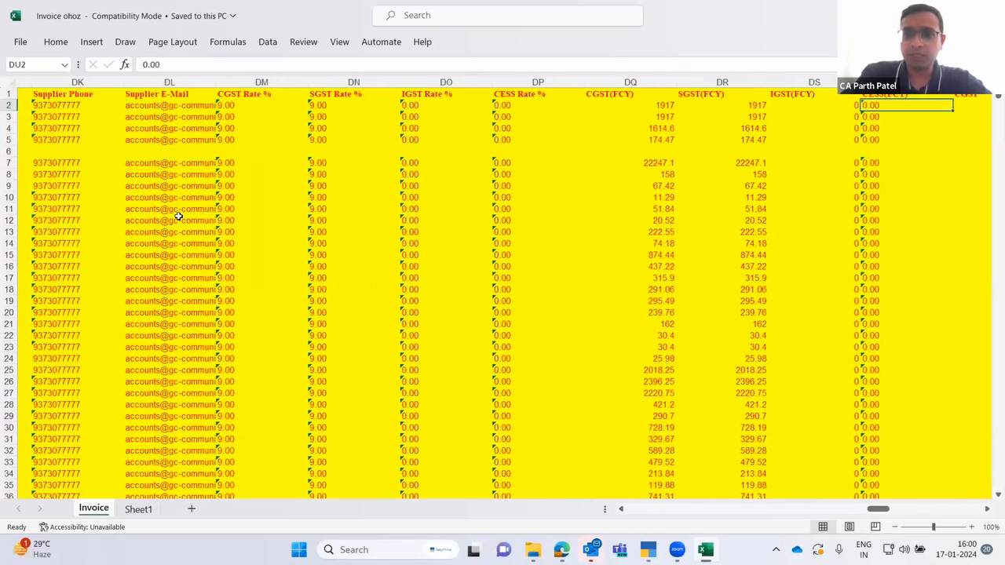
{"action": "key", "text": "Right"}
{"action": "key", "text": "Right"}
{"action": "key", "text": "Right"}
{"action": "key", "text": "Right"}
{"action": "key", "text": "Right"}
{"action": "key", "text": "Right"}
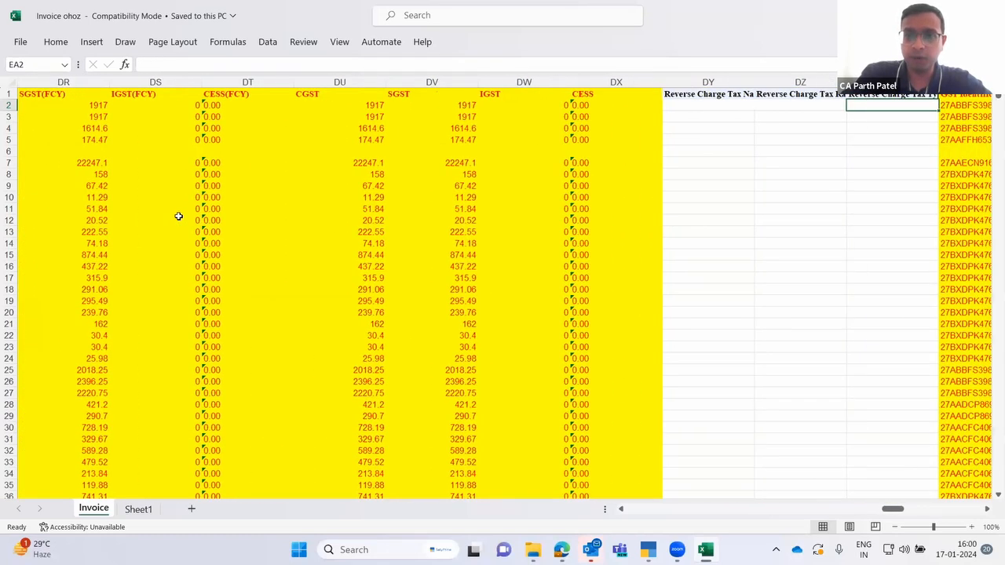
- Examine row 2 from GST Identification Number through the SKU and project columns to HSN/SAC
{"action": "key", "text": "Right"}
{"action": "key", "text": "Right"}
{"action": "key", "text": "Right"}
{"action": "key", "text": "Right"}
{"action": "key", "text": "Right"}
{"action": "key", "text": "Right"}
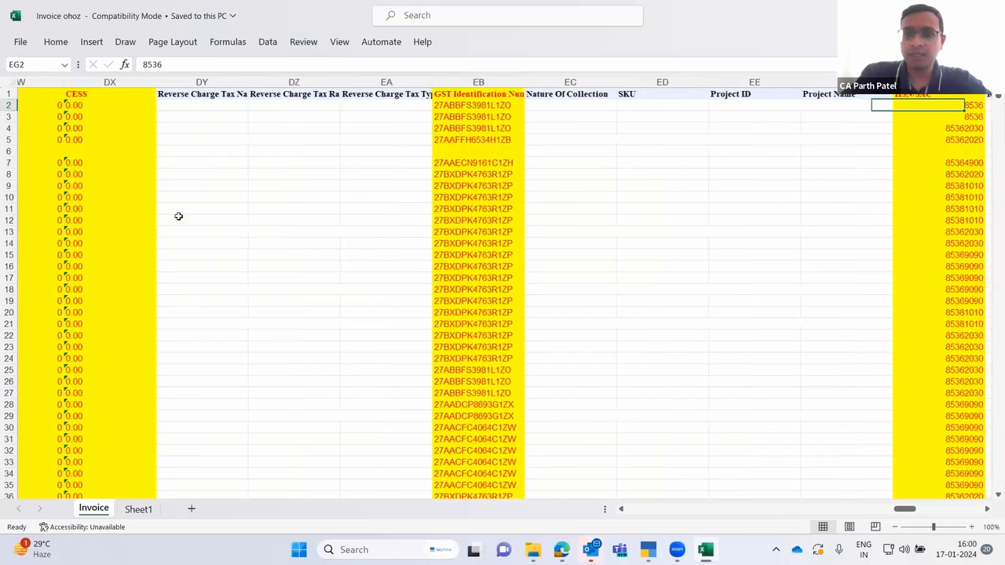
- Look through the Round Off, Sales person, Subject, primary contact and Estimate Number columns in row 2, up to Item Type
{"action": "key", "text": "Right"}
{"action": "key", "text": "Right"}
{"action": "key", "text": "Right"}
{"action": "key", "text": "Right"}
{"action": "key", "text": "Right"}
{"action": "key", "text": "Right"}
{"action": "key", "text": "Right"}
{"action": "key", "text": "Right"}
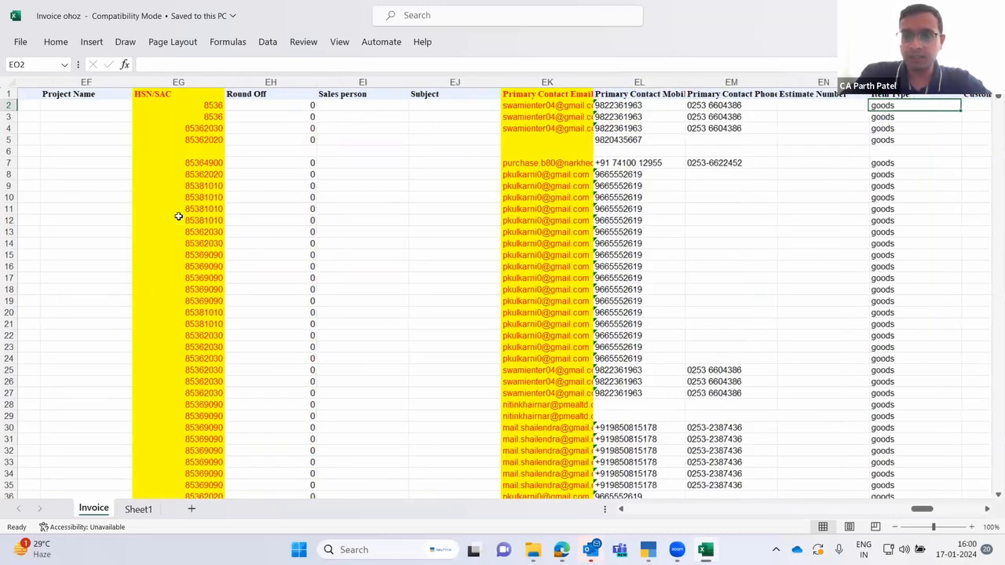
- Review the Custom Charges and shipping bill number, date and total columns in row 2
{"action": "key", "text": "Right"}
{"action": "key", "text": "Right"}
{"action": "key", "text": "Right"}
{"action": "key", "text": "Right"}
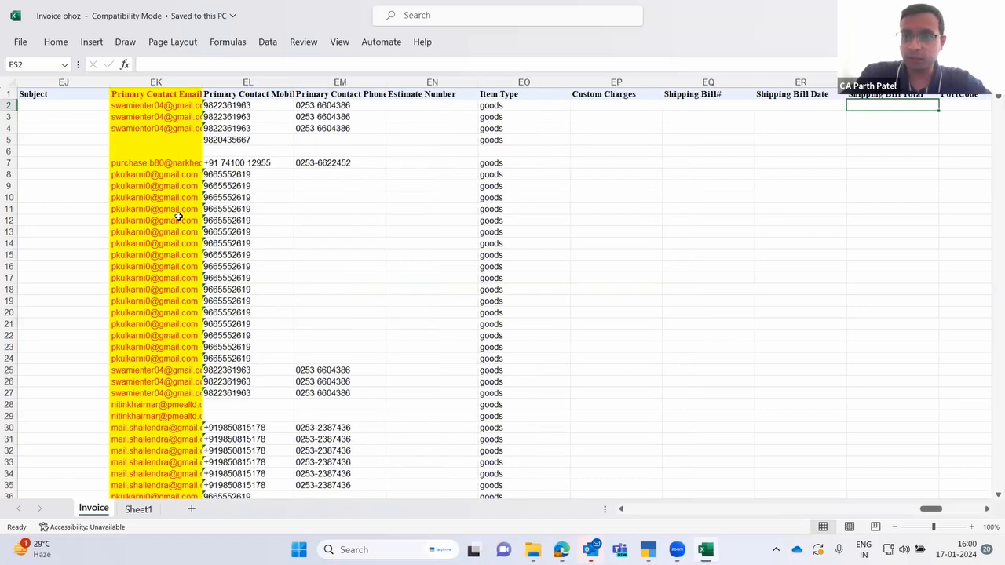
- Review the remaining columns of the Invoice sheet up to the voucher type heading, selecting the full header row
{"action": "key", "text": "Right"}
{"action": "key", "text": "Right"}
{"action": "key", "text": "Right"}
{"action": "key", "text": "Right"}
{"action": "key", "text": "Right"}
{"action": "key", "text": "Right"}
{"action": "key", "text": "Right"}
{"action": "key", "text": "Right"}
{"action": "key", "text": "Right"}
{"action": "key", "text": "Right"}
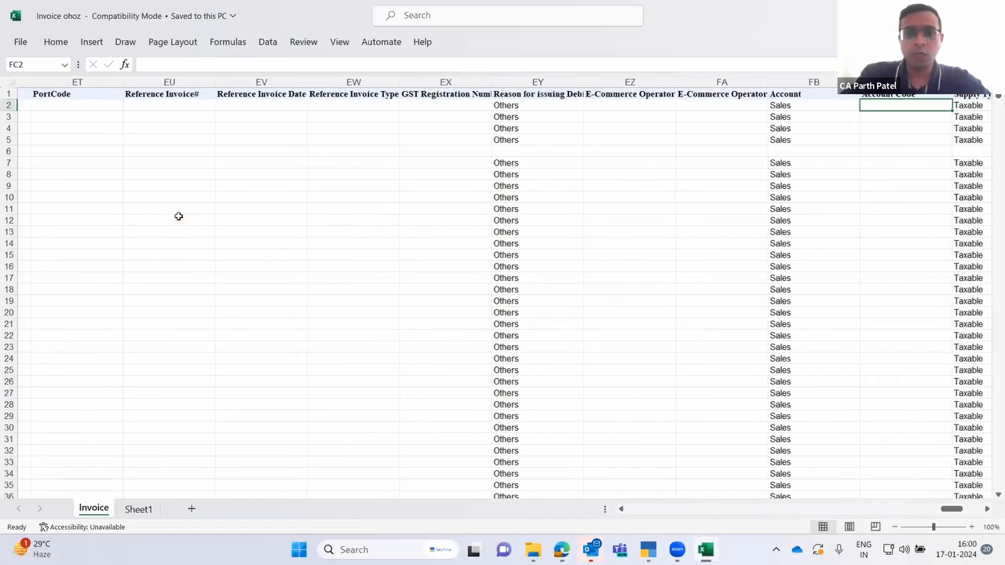
{"action": "key", "text": "Right"}
{"action": "key", "text": "Right"}
{"action": "key", "text": "Up"}
{"action": "key", "text": "ctrl+Right"}
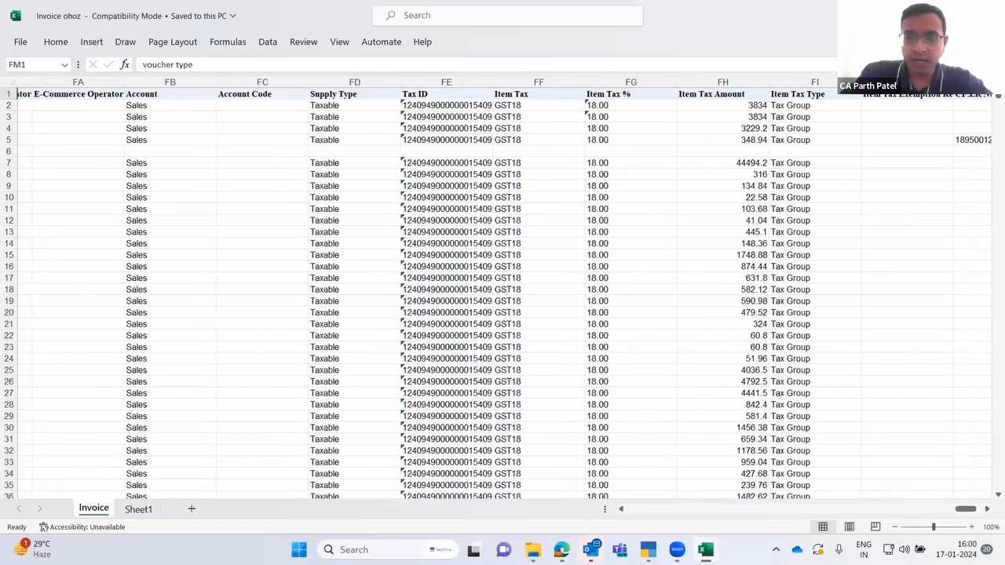
{"action": "key", "text": "shift+Home"}
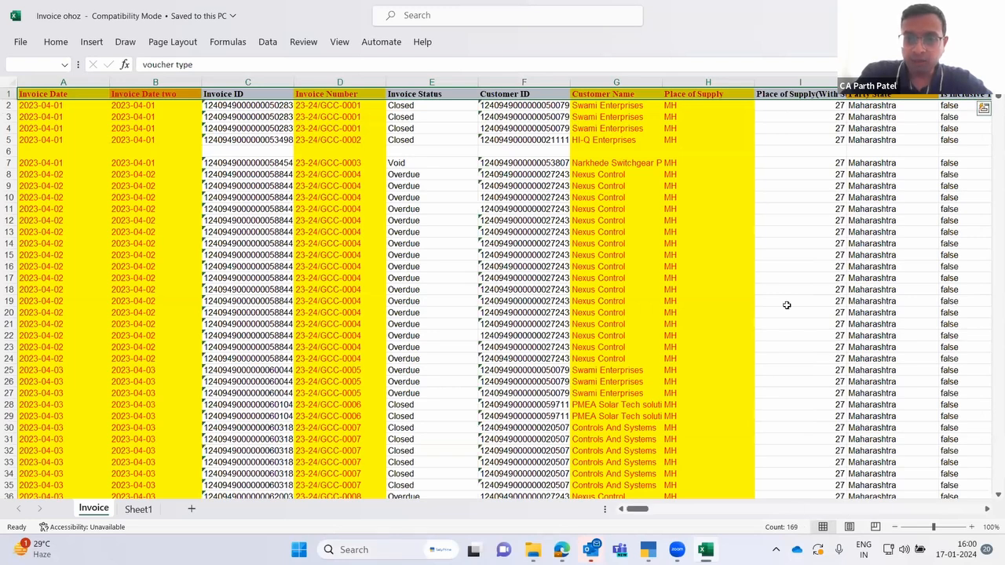
{"action": "left_click", "coordinate": [793, 295]}
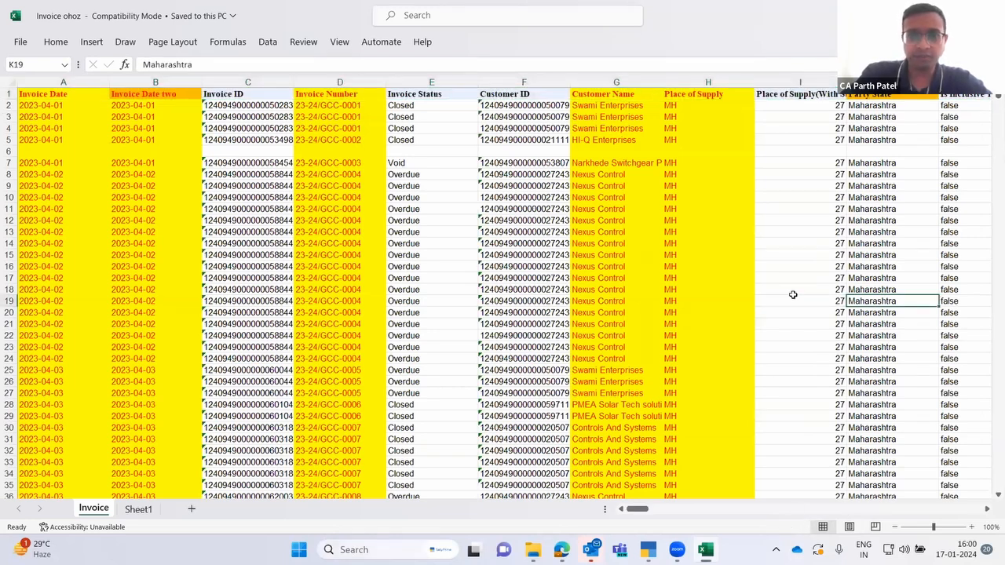
- Examine the Invoice sheet's purchase order, currency, discount and TCS columns
{"action": "key", "text": "Right"}
{"action": "key", "text": "Right"}
{"action": "key", "text": "Right"}
{"action": "key", "text": "Right"}
{"action": "key", "text": "Right"}
{"action": "key", "text": "Right"}
{"action": "key", "text": "Right"}
{"action": "key", "text": "Right"}
{"action": "key", "text": "Right"}
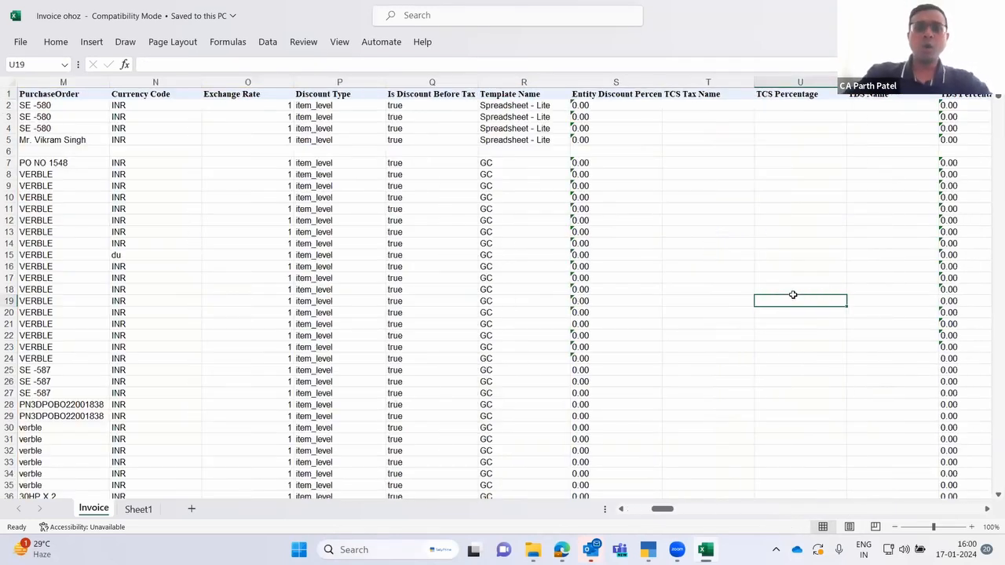
{"action": "key", "text": "Left"}
{"action": "key", "text": "Left"}
{"action": "key", "text": "Left"}
{"action": "key", "text": "Left"}
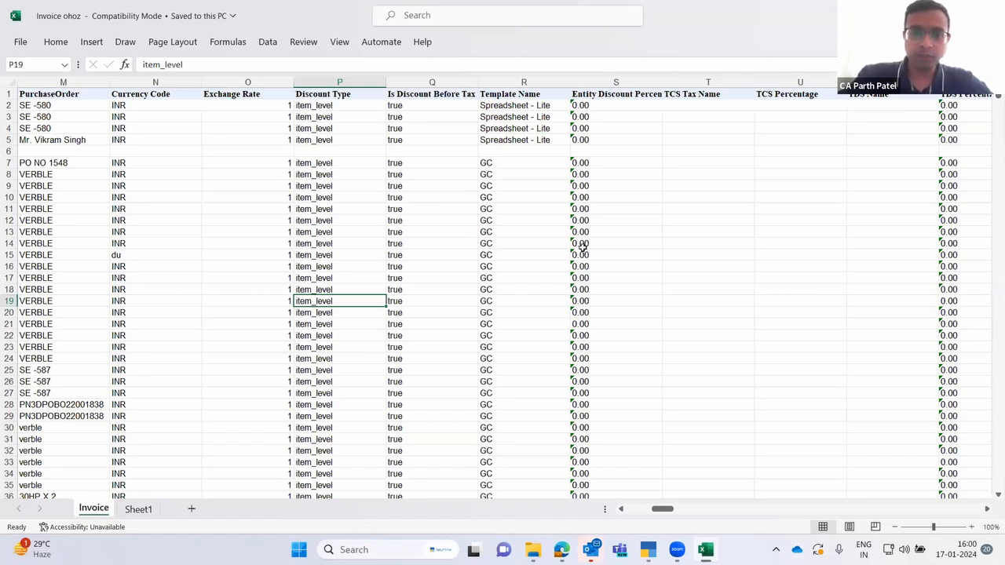
{"action": "left_click", "coordinate": [615, 196]}
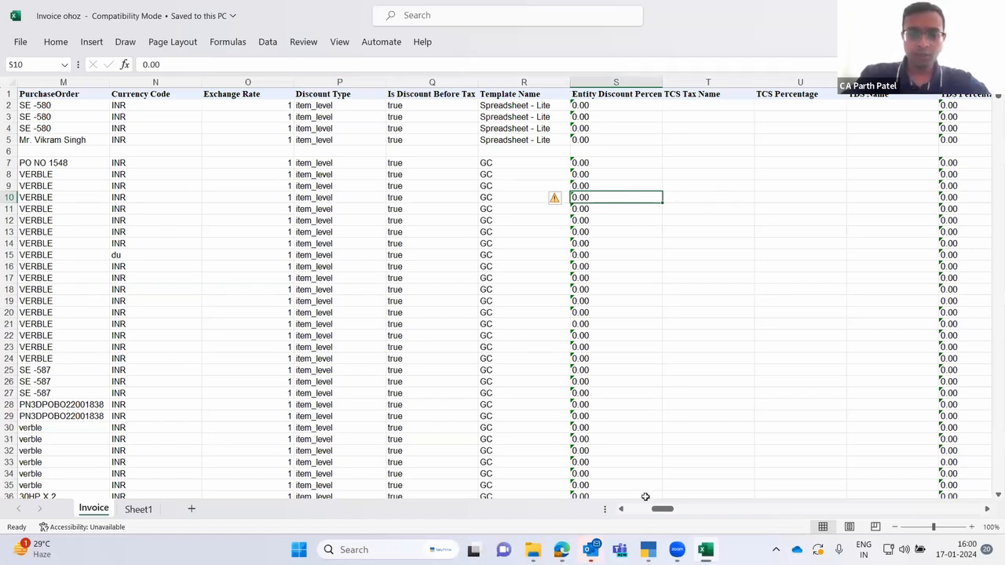
- Switch to TallyPrime and open the list of ledgers for master alteration in the 1 Import Sales with Item company
{"action": "left_click", "coordinate": [648, 550]}
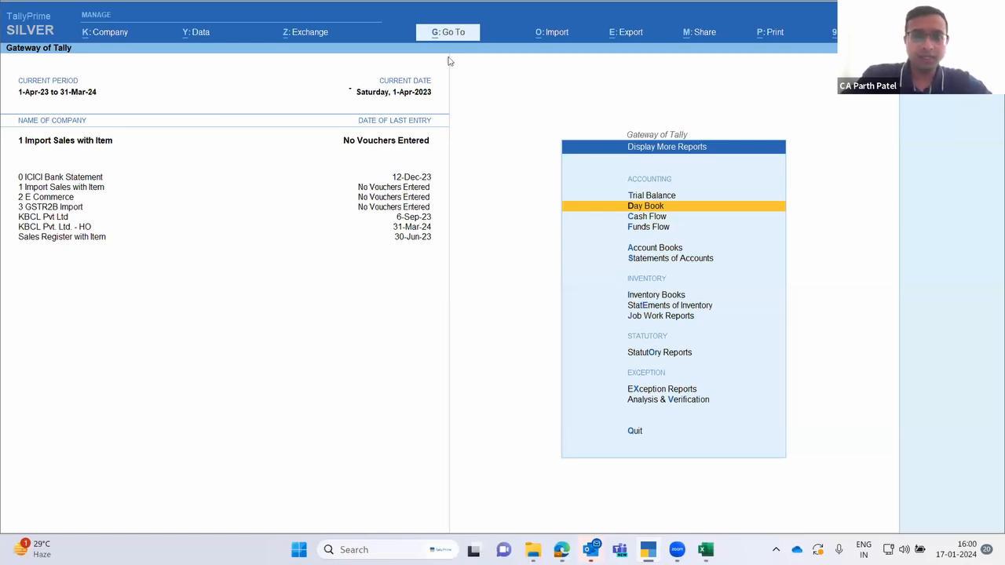
{"action": "key", "text": "alt+g"}
{"action": "key", "text": "Up"}
{"action": "key", "text": "Up"}
{"action": "key", "text": "Up"}
{"action": "key", "text": "Up"}
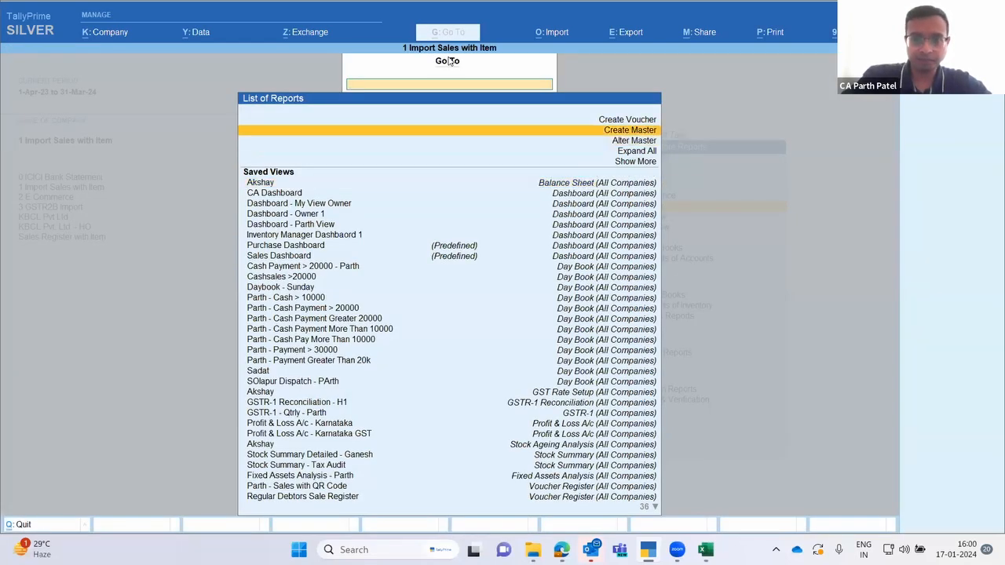
{"action": "key", "text": "Down"}
{"action": "key", "text": "Return"}
{"action": "key", "text": "Down"}
{"action": "key", "text": "Return"}
{"action": "key", "text": "Down"}
{"action": "key", "text": "Up"}
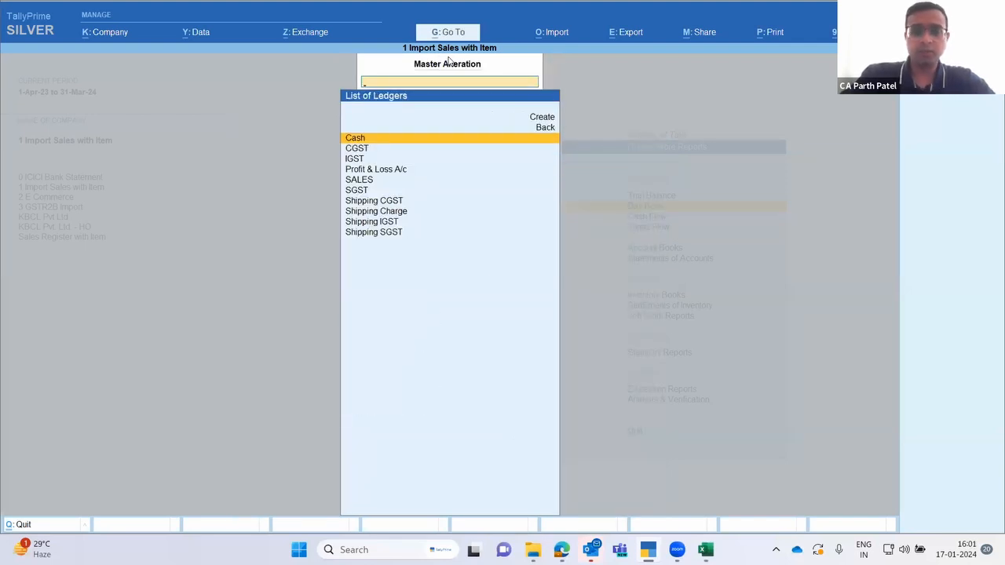
- Check which tax, sales and shipping ledgers already exist in the company, and close the ledger list
{"action": "key", "text": "Down"}
{"action": "key", "text": "Down"}
{"action": "key", "text": "Down"}
{"action": "key", "text": "Down"}
{"action": "key", "text": "Down"}
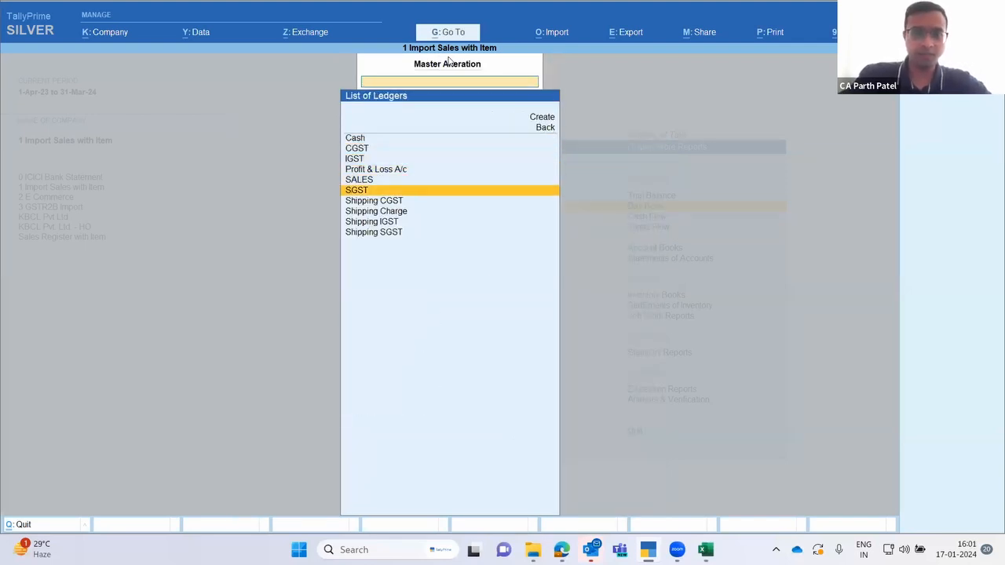
{"action": "key", "text": "Up"}
{"action": "key", "text": "Up"}
{"action": "key", "text": "Up"}
{"action": "key", "text": "Up"}
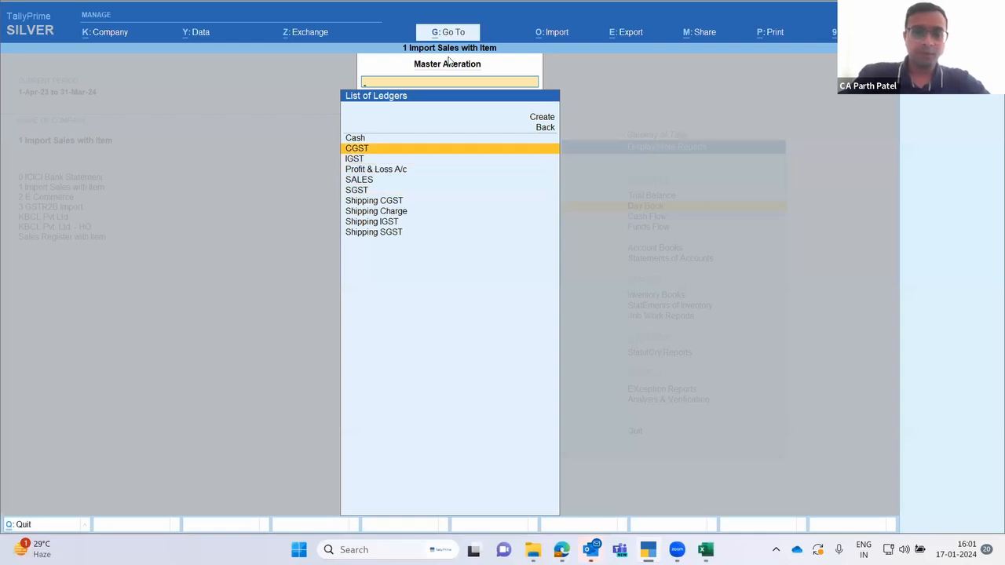
{"action": "key", "text": "Down"}
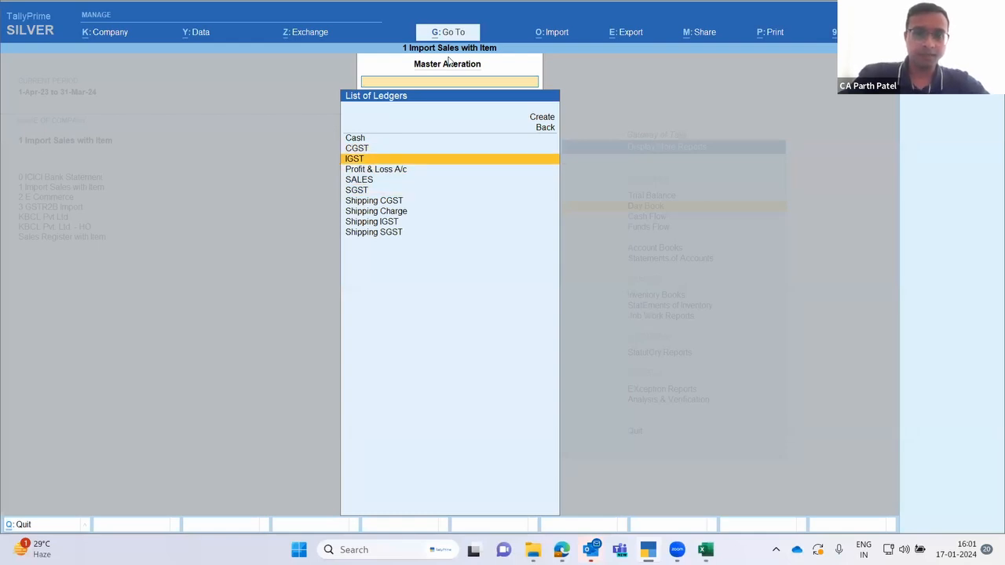
{"action": "key", "text": "Up"}
{"action": "key", "text": "Down"}
{"action": "key", "text": "Down"}
{"action": "key", "text": "Down"}
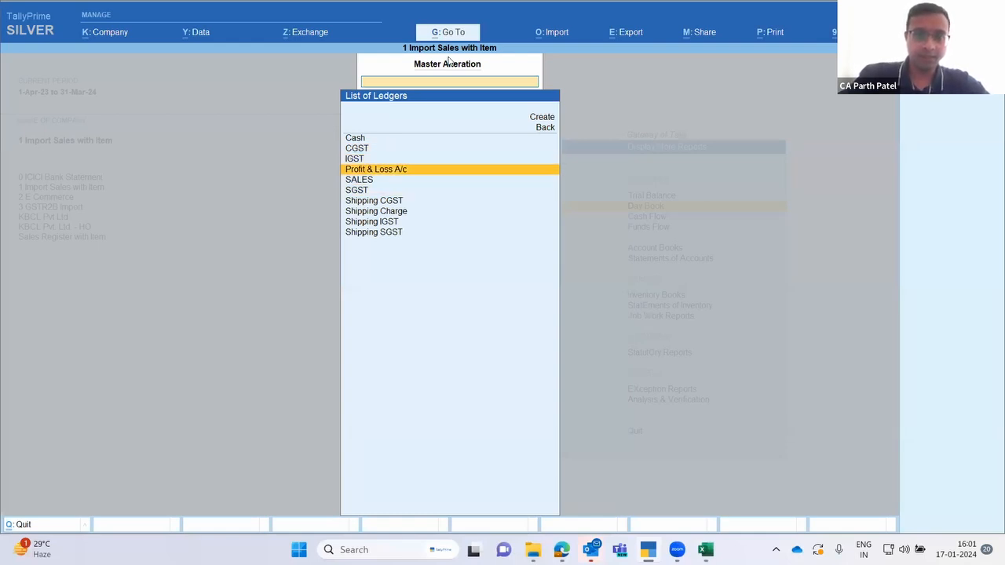
{"action": "key", "text": "Down"}
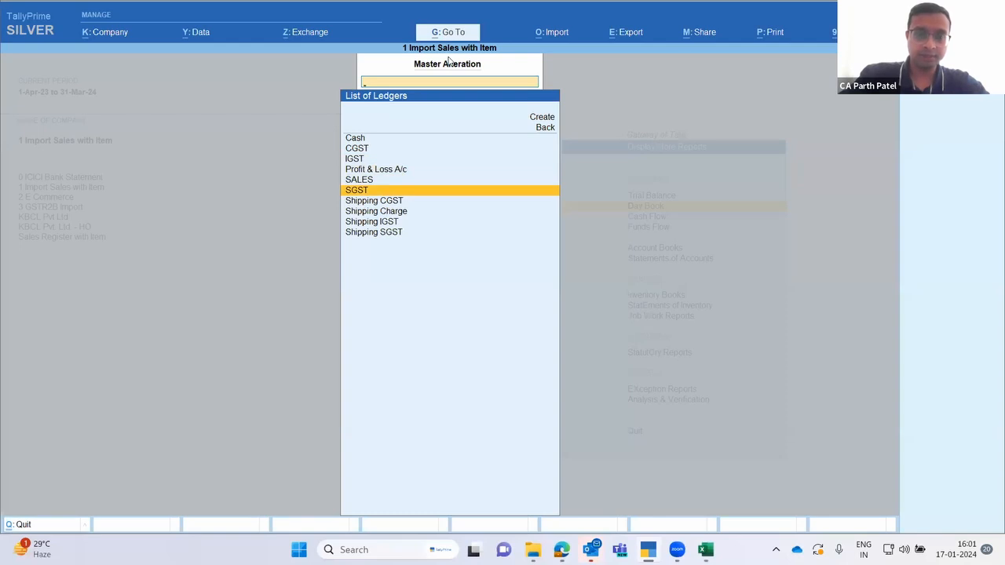
{"action": "key", "text": "Down"}
{"action": "key", "text": "Down"}
{"action": "key", "text": "Down"}
{"action": "key", "text": "Down"}
{"action": "key", "text": "Up"}
{"action": "key", "text": "Escape"}
{"action": "key", "text": "Escape"}
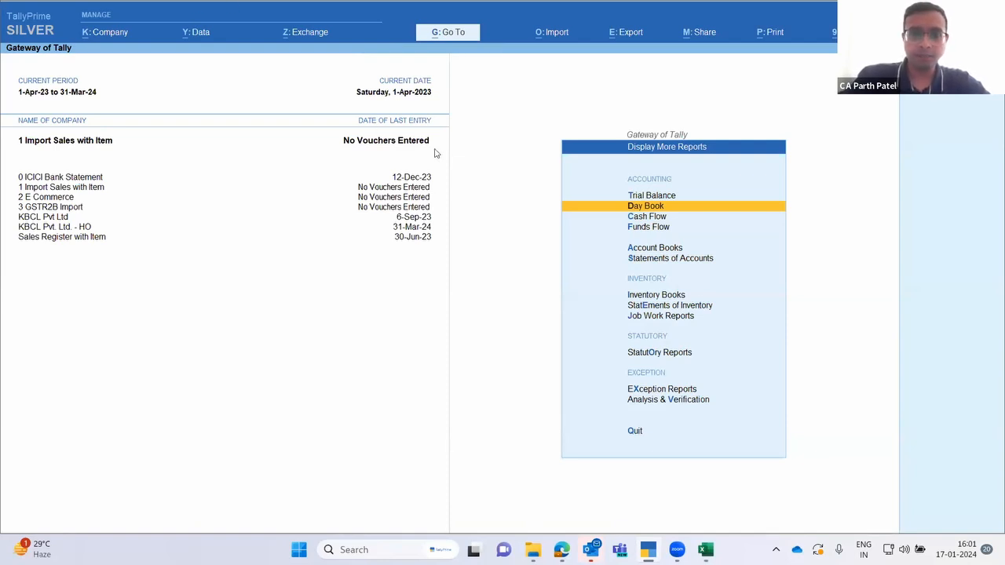
- Switch back to the Excel invoice file and examine the headings from Invoice Date through Is Inclusive Tax
{"action": "key", "text": "alt+Tab"}
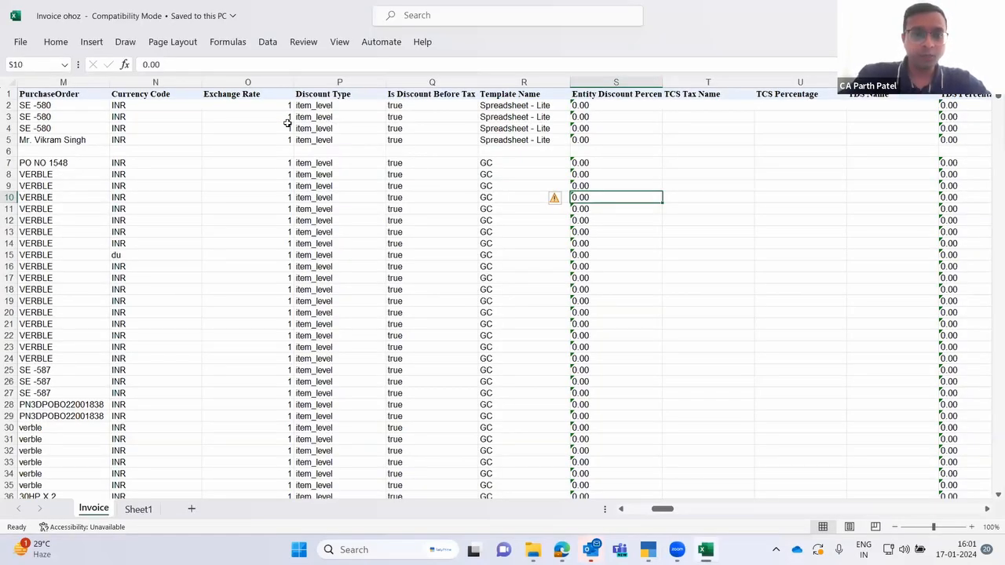
{"action": "left_click", "coordinate": [287, 124]}
{"action": "key", "text": "ctrl+Left"}
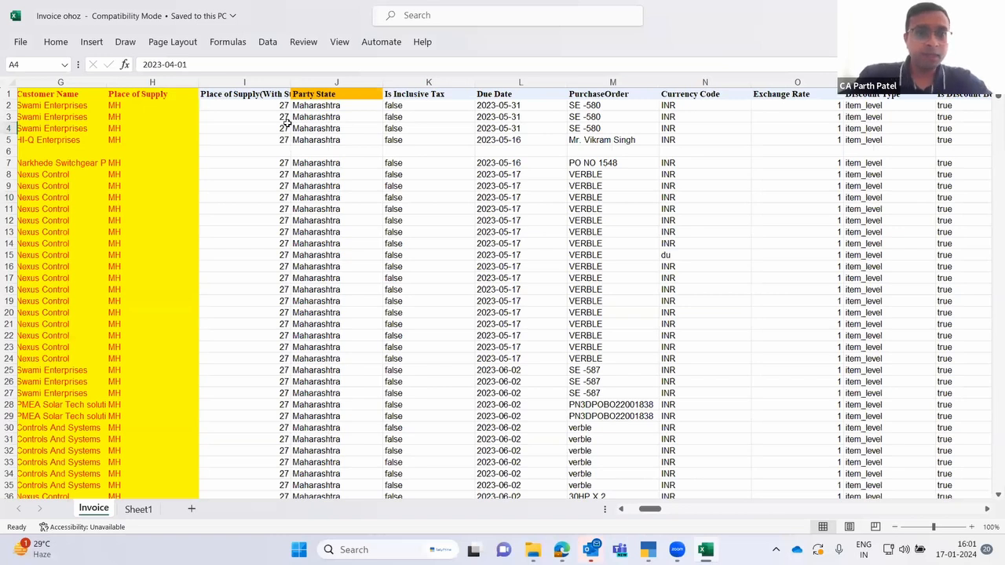
{"action": "key", "text": "ctrl+Home"}
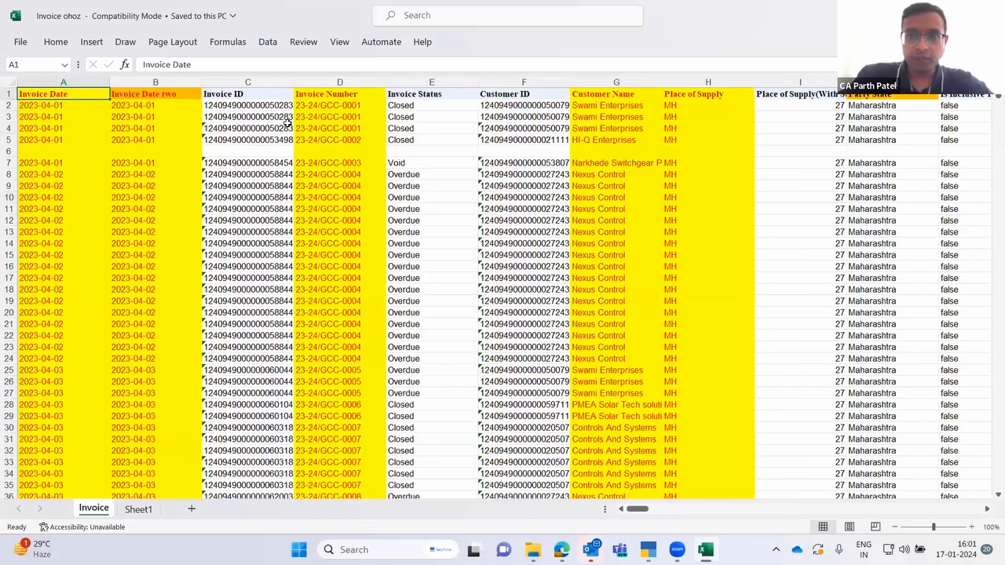
{"action": "key", "text": "Right"}
{"action": "key", "text": "Right"}
{"action": "key", "text": "Right"}
{"action": "key", "text": "Right"}
{"action": "key", "text": "Right"}
{"action": "key", "text": "Right"}
{"action": "key", "text": "Right"}
{"action": "key", "text": "Right"}
{"action": "key", "text": "Right"}
{"action": "key", "text": "Right"}
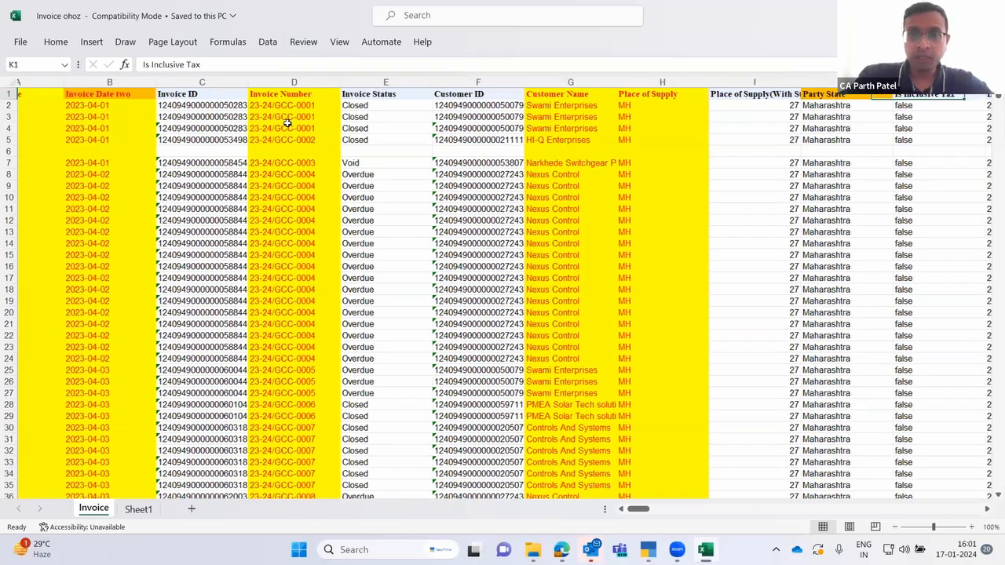
- Examine the headings from Due Date through Entity Discount Percent in the Invoice sheet
{"action": "key", "text": "Right"}
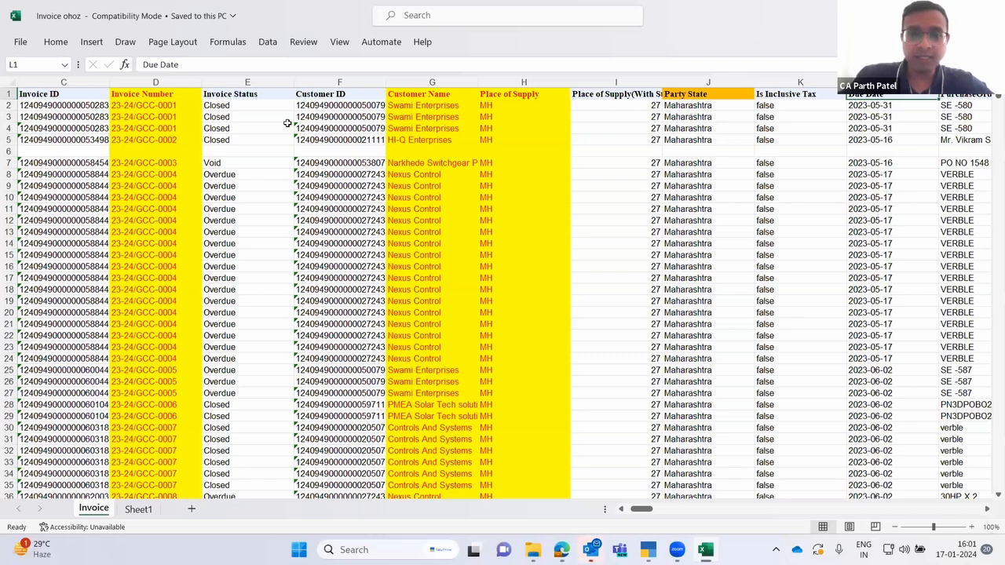
{"action": "key", "text": "Right"}
{"action": "key", "text": "Right"}
{"action": "key", "text": "Right"}
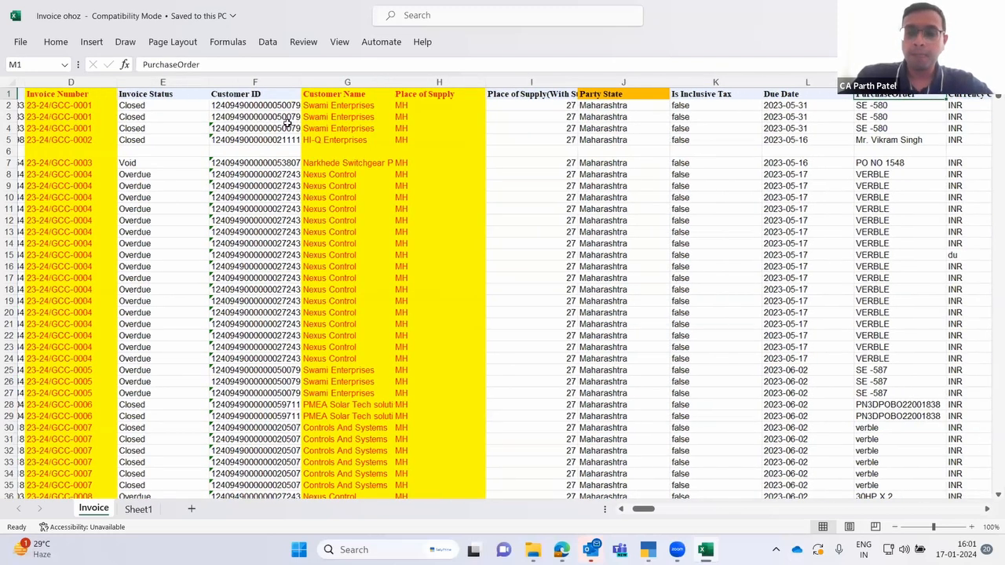
{"action": "key", "text": "Right"}
{"action": "key", "text": "Right"}
{"action": "key", "text": "Right"}
{"action": "key", "text": "Right"}
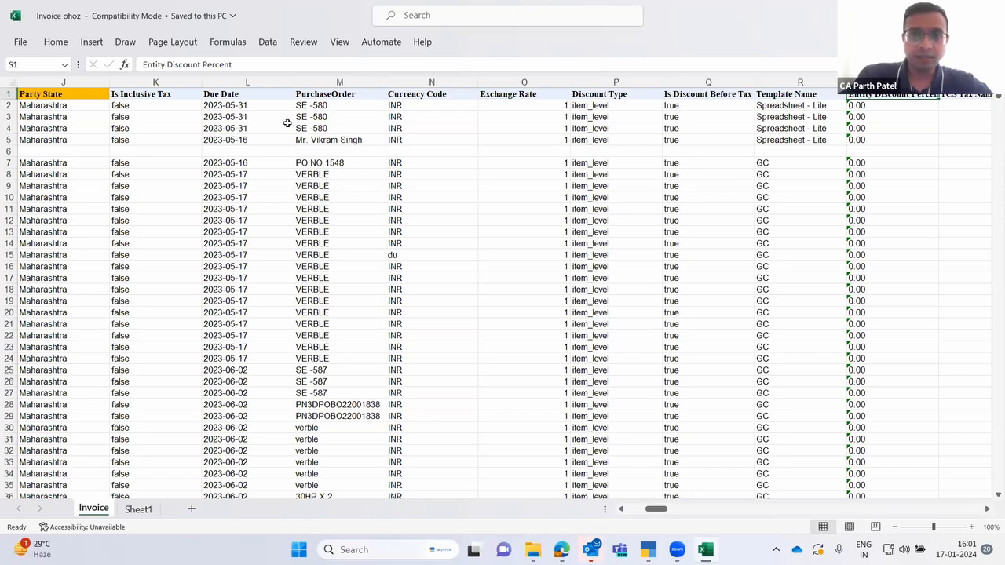
{"action": "key", "text": "Left"}
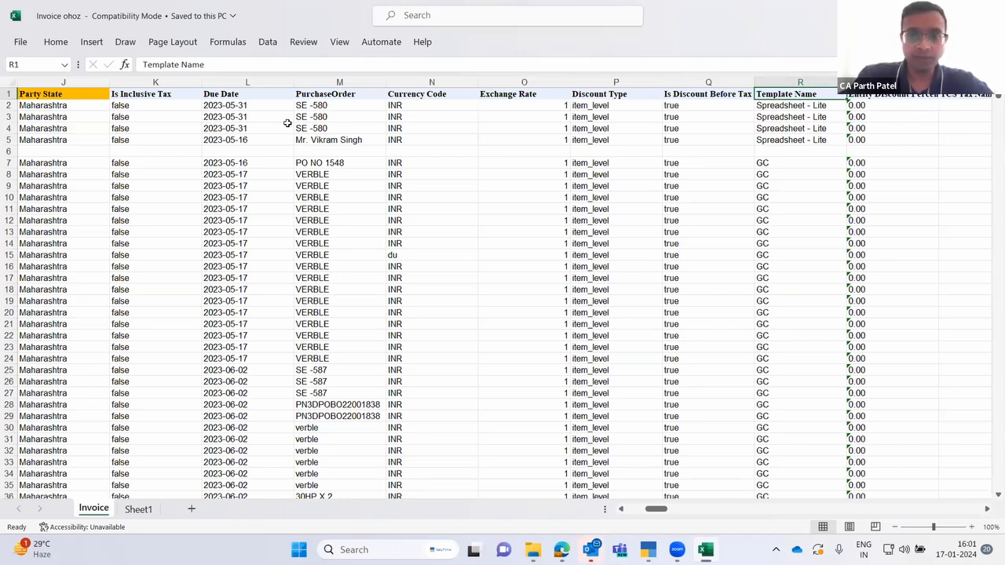
- Switch to TallyPrime and open the import of masters for the current company
{"action": "key", "text": "alt+Tab"}
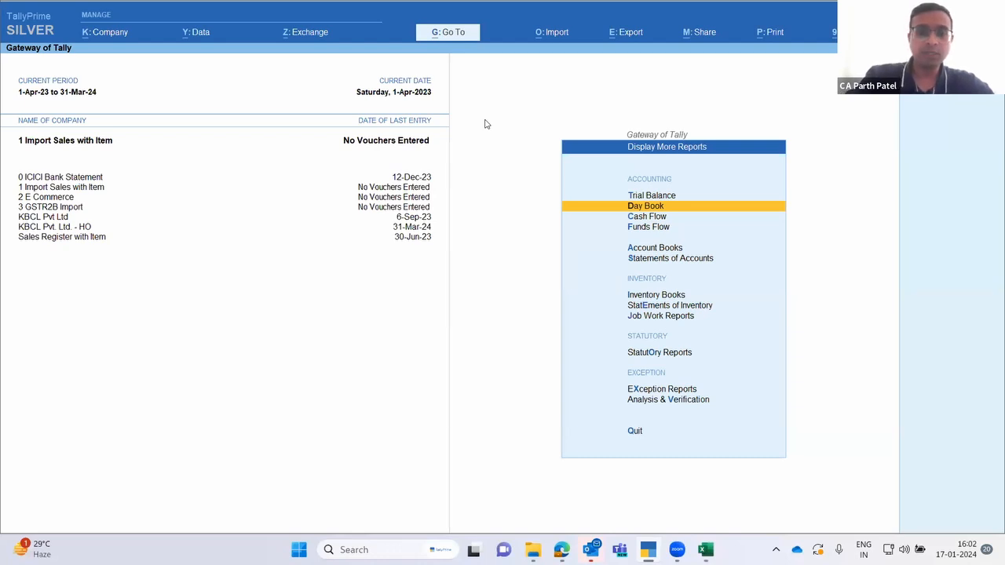
{"action": "key", "text": "alt+o"}
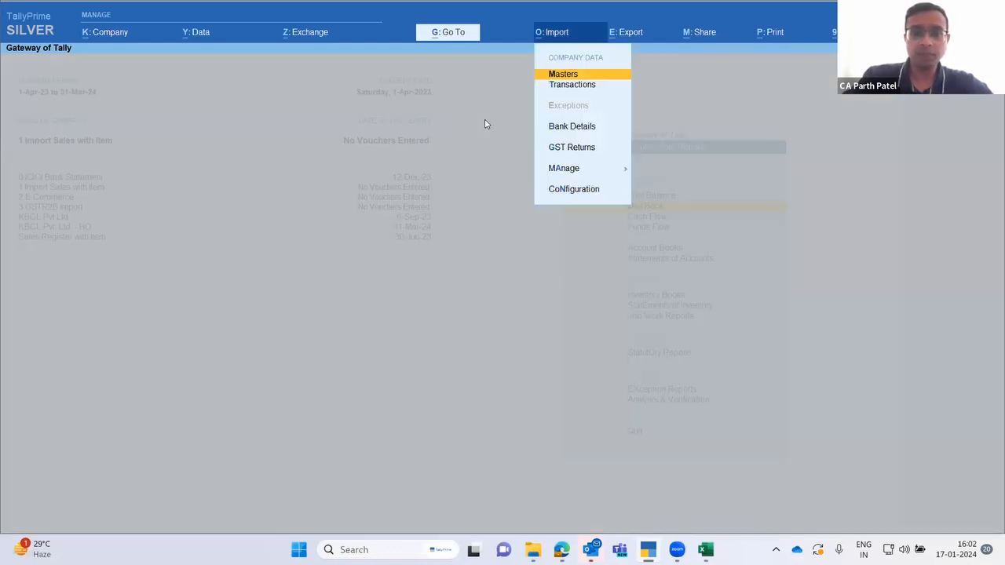
{"action": "key", "text": "Return"}
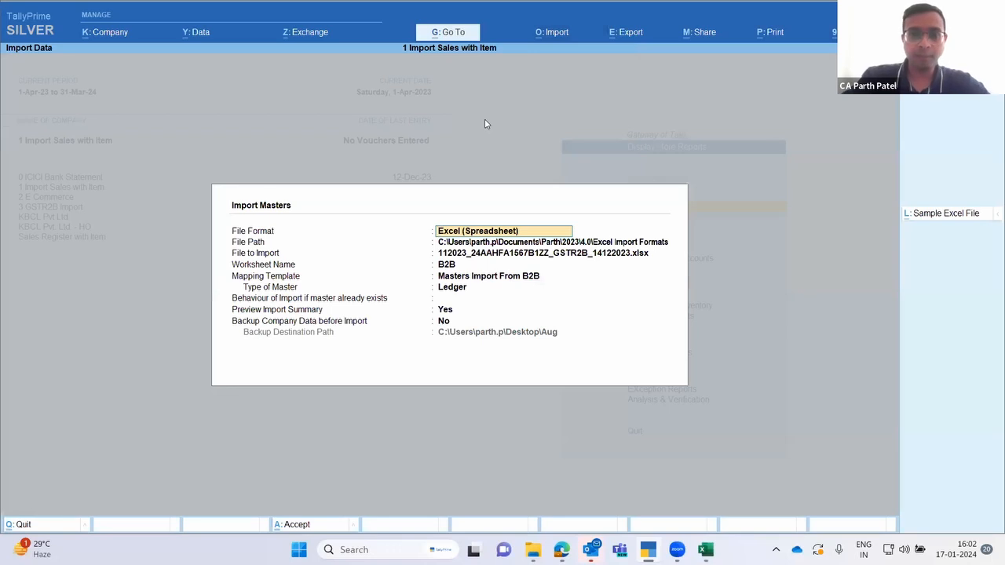
{"action": "key", "text": "ctrl+a"}
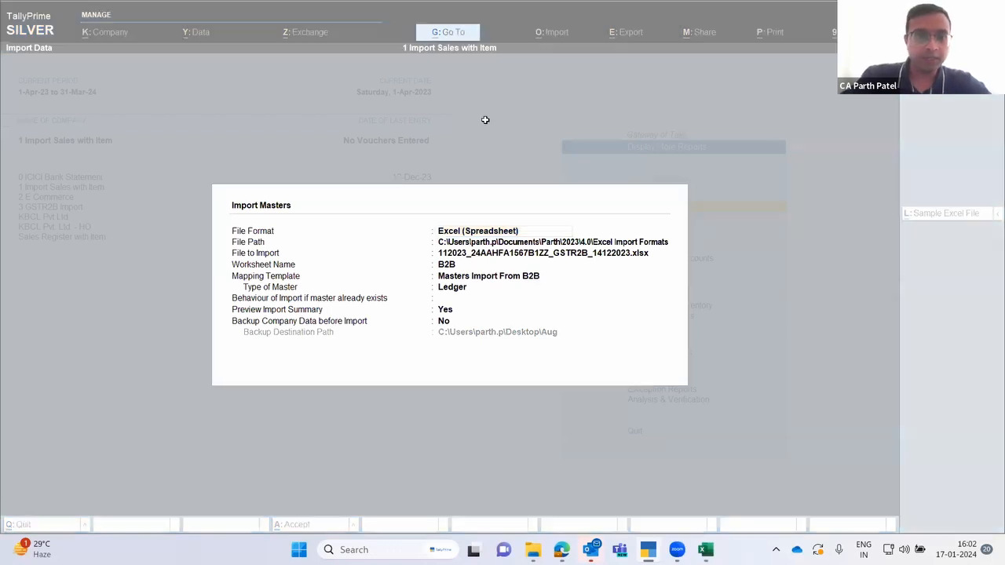
{"action": "key", "text": "alt+Tab"}
{"action": "key", "text": "alt+Tab"}
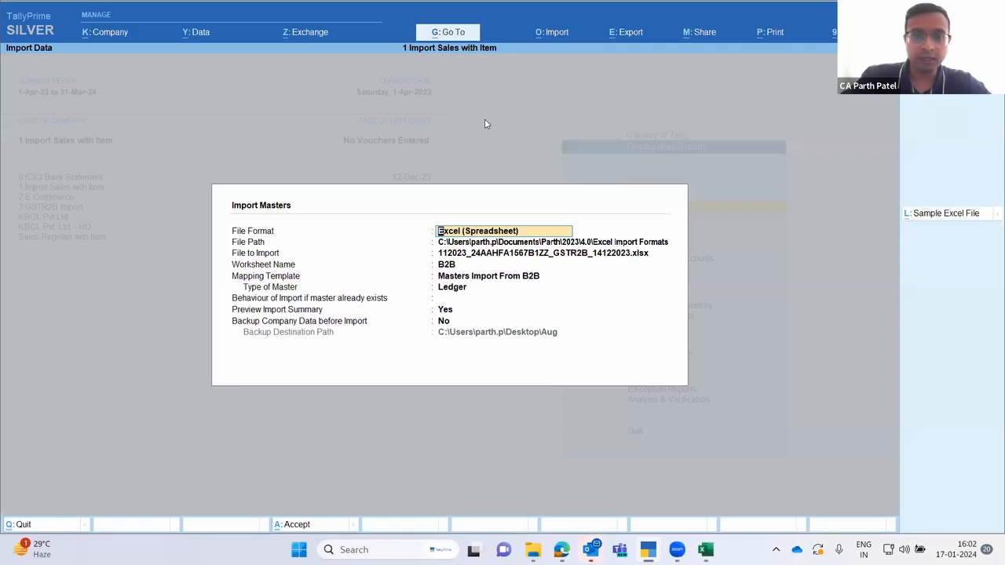
- Set the masters import to read the Invoice worksheet of the Excel file Invoice ohoz.xls
{"action": "key", "text": "Return"}
{"action": "key", "text": "Down"}
{"action": "key", "text": "Down"}
{"action": "key", "text": "Down"}
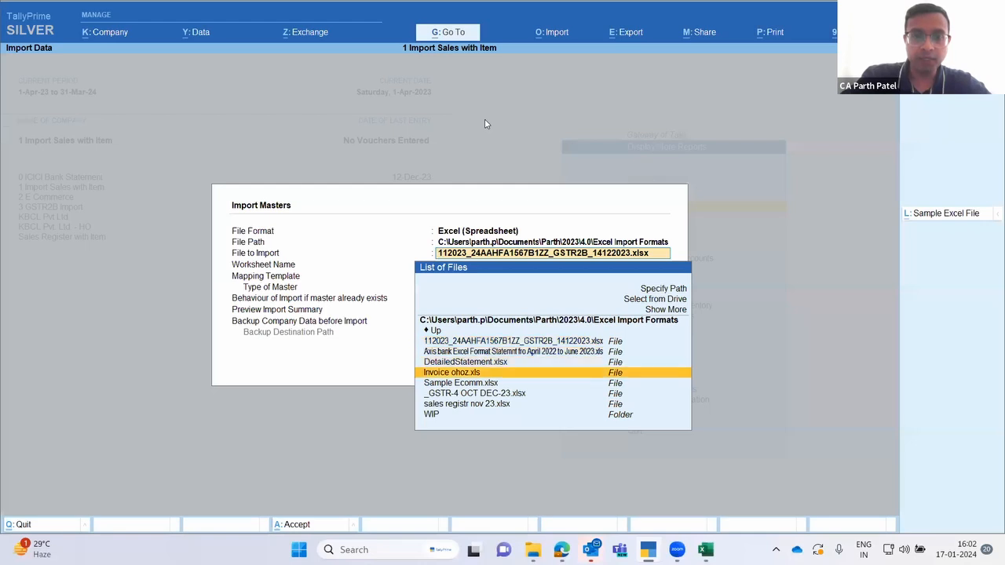
{"action": "key", "text": "Return"}
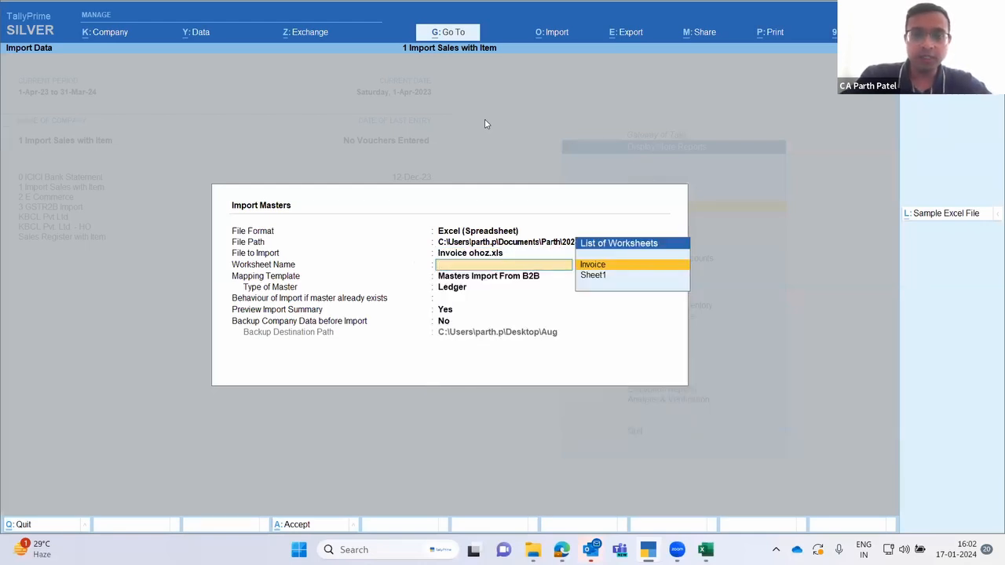
{"action": "key", "text": "Return"}
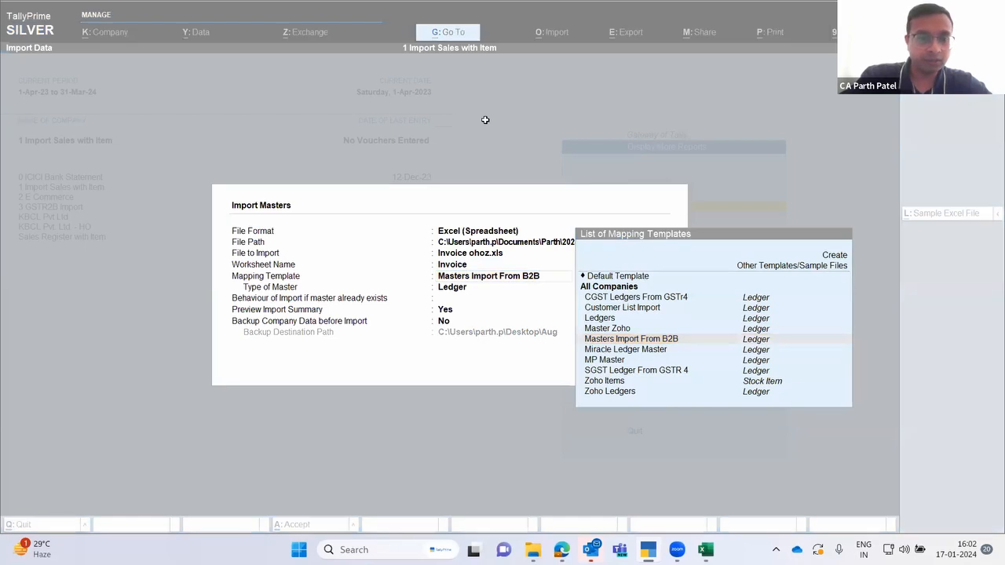
- Choose Zoho Ledgers as the mapping template for the masters import
{"action": "key", "text": "alt+Tab"}
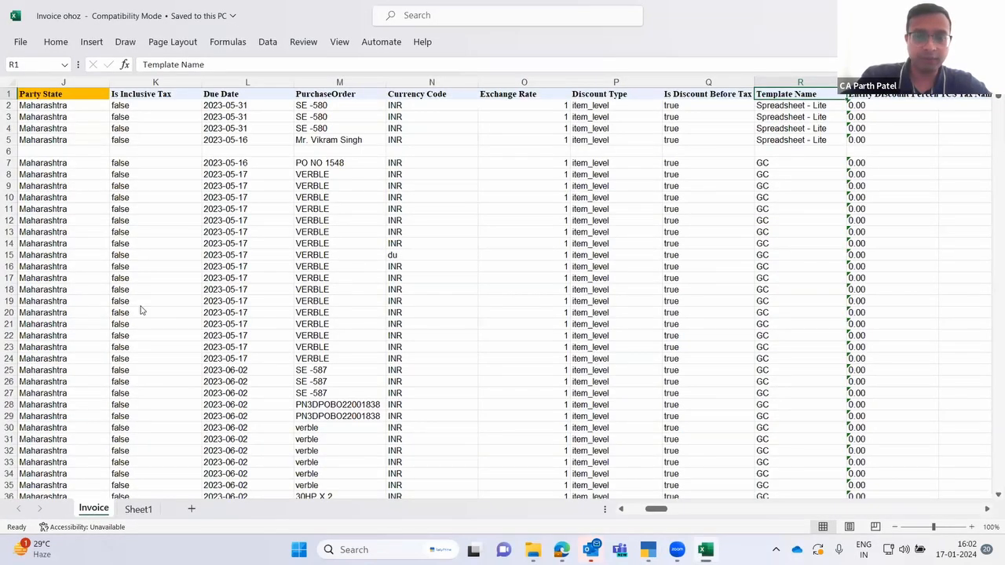
{"action": "key", "text": "alt+Tab"}
{"action": "key", "text": "Up"}
{"action": "key", "text": "Up"}
{"action": "key", "text": "Up"}
{"action": "key", "text": "Up"}
{"action": "key", "text": "Up"}
{"action": "key", "text": "Up"}
{"action": "key", "text": "Down"}
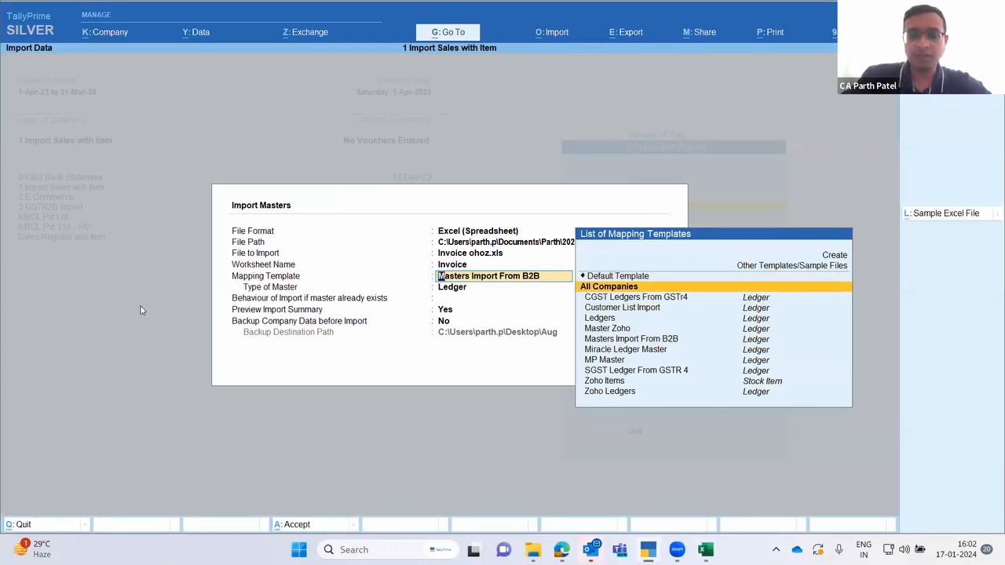
{"action": "key", "text": "Down"}
{"action": "key", "text": "Down"}
{"action": "key", "text": "Down"}
{"action": "key", "text": "Down"}
{"action": "key", "text": "Down"}
{"action": "key", "text": "Down"}
{"action": "key", "text": "Down"}
{"action": "key", "text": "Down"}
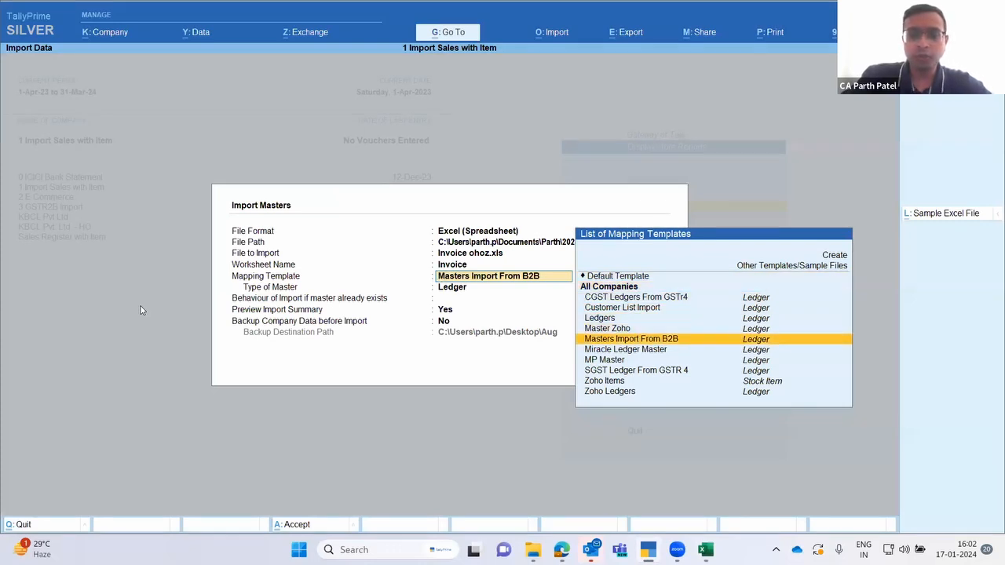
{"action": "key", "text": "Down"}
{"action": "key", "text": "Down"}
{"action": "key", "text": "Return"}
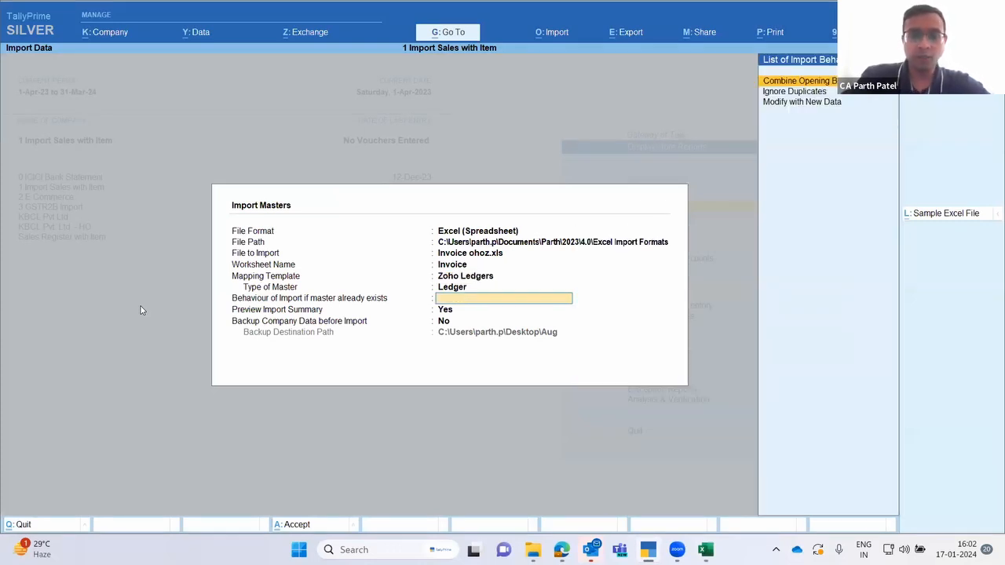
- Open the Zoho Ledgers mapping template, examine how its ledger fields map from Name to GST Registration Type, and quit without saving
{"action": "key", "text": "BackSpace"}
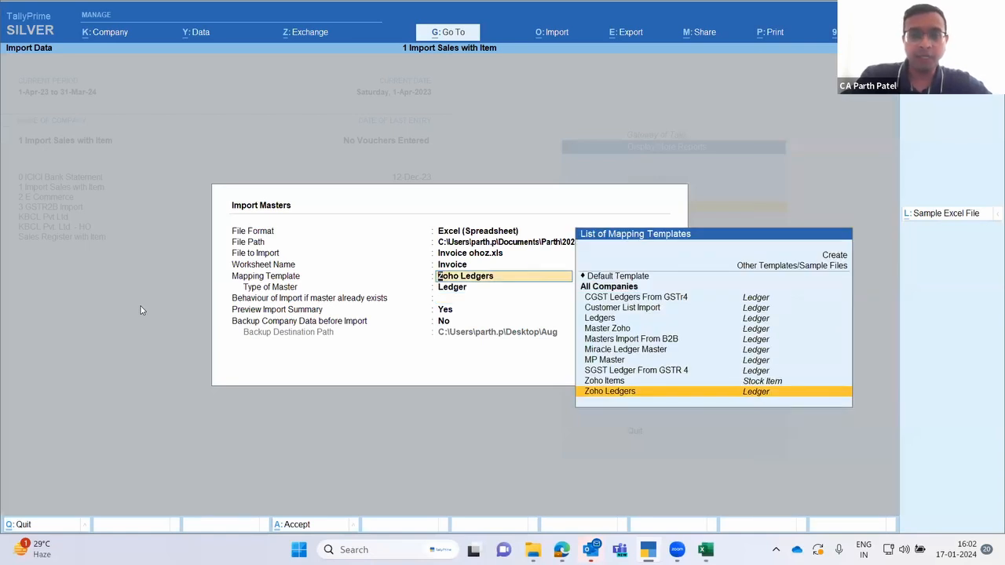
{"action": "key", "text": "ctrl+Return"}
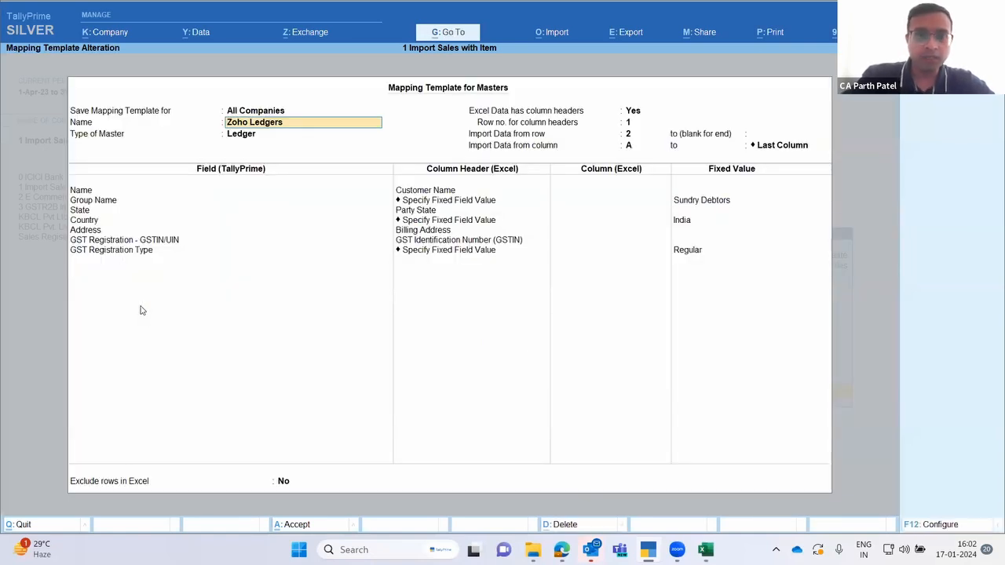
{"action": "key", "text": "Return"}
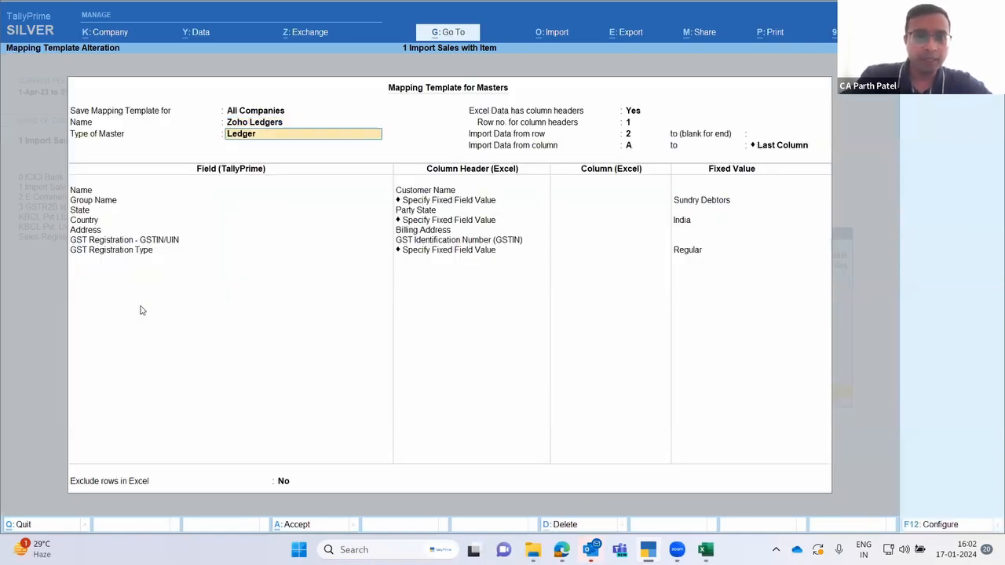
{"action": "key", "text": "Return"}
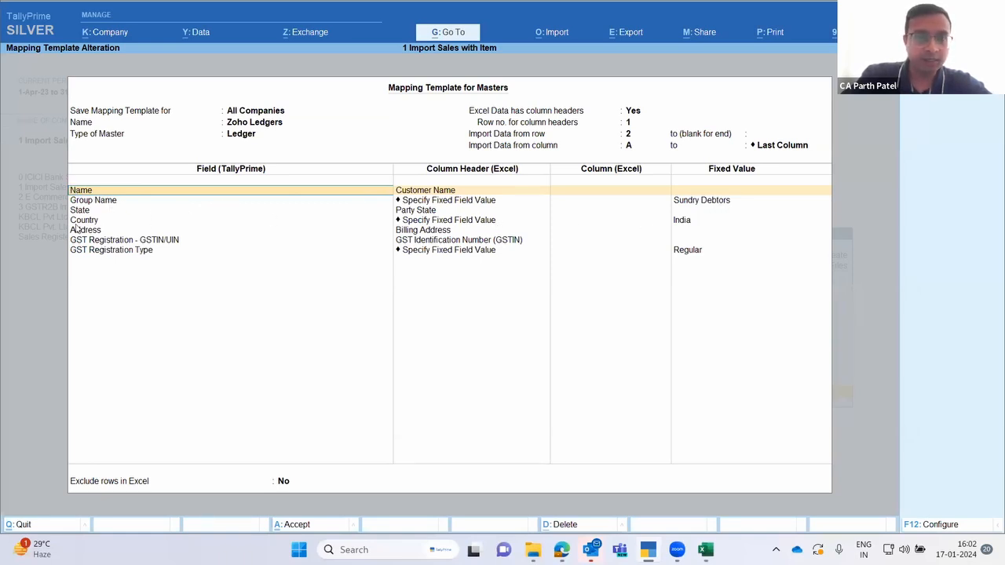
{"action": "left_click", "coordinate": [186, 218]}
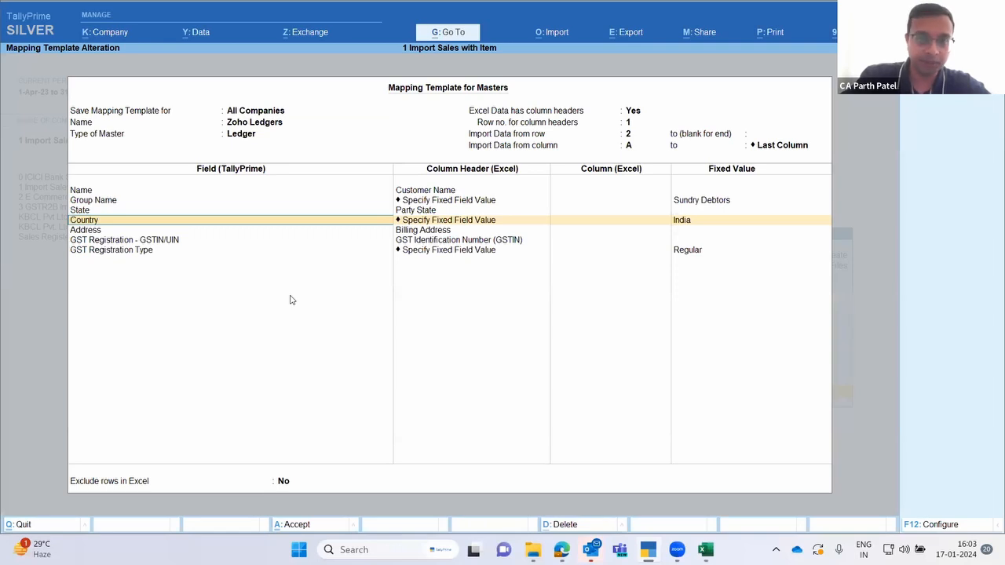
{"action": "left_click", "coordinate": [188, 233]}
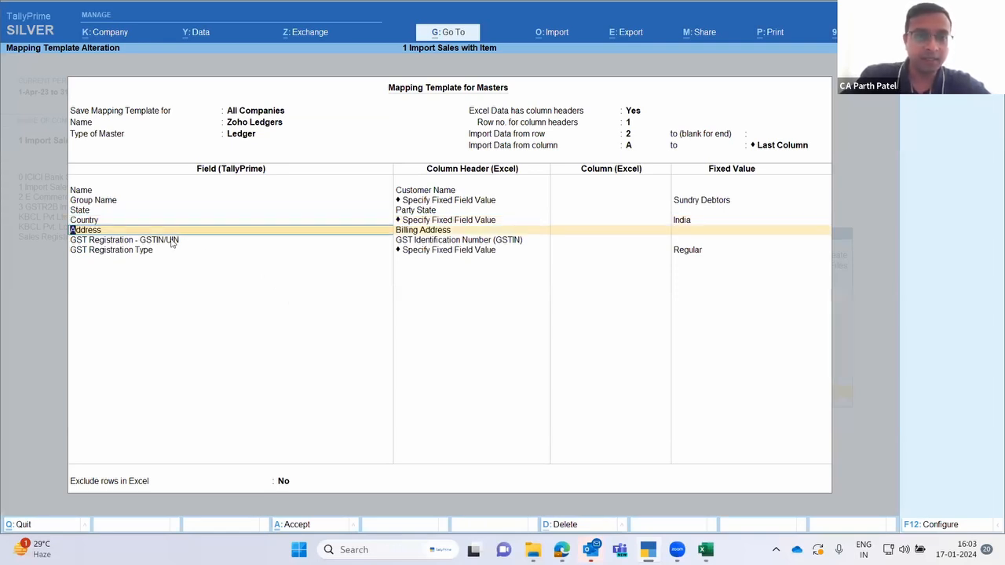
{"action": "left_click", "coordinate": [172, 242]}
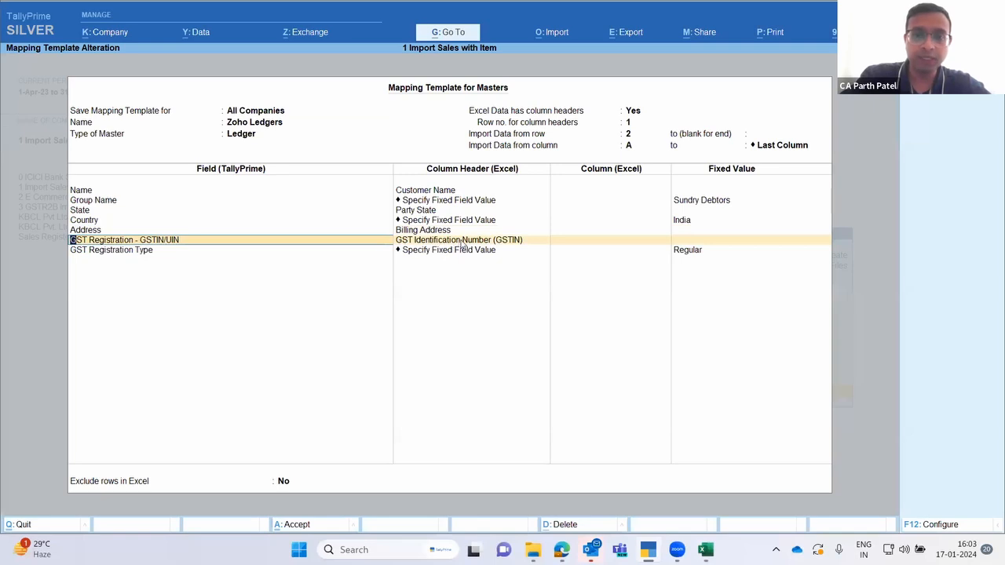
{"action": "left_click", "coordinate": [207, 255]}
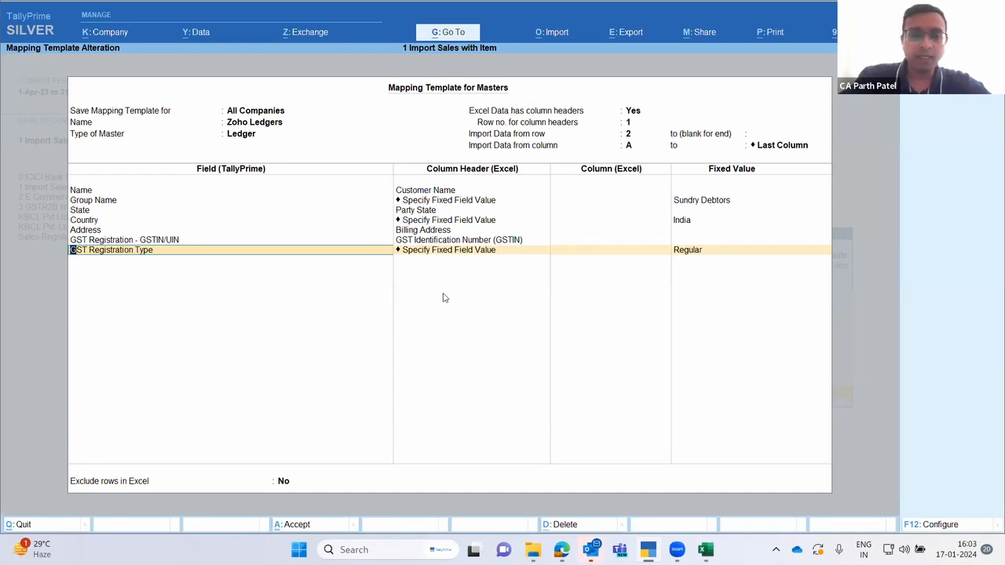
{"action": "key", "text": "Escape"}
{"action": "key", "text": "Escape"}
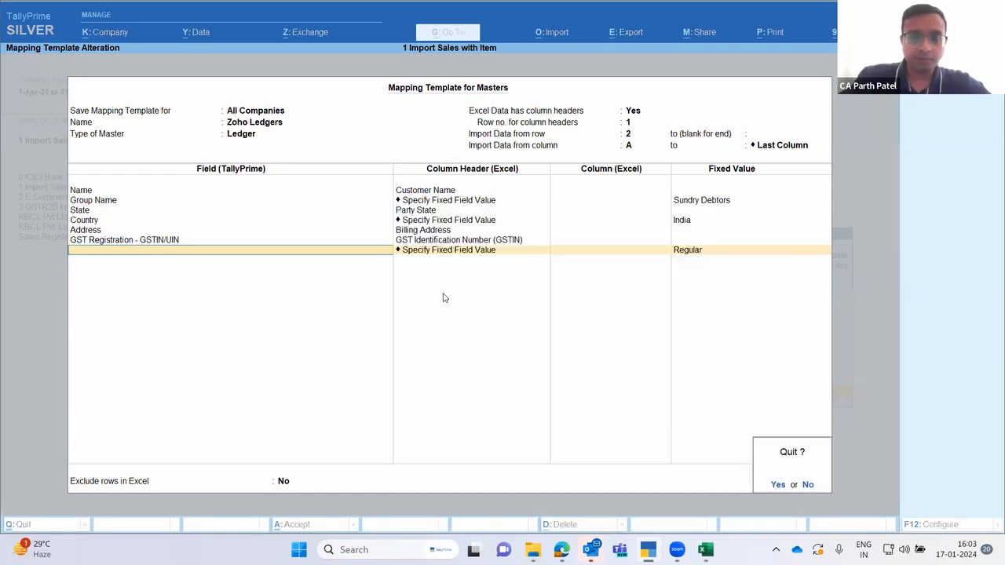
{"action": "key", "text": "y"}
{"action": "key", "text": "Return"}
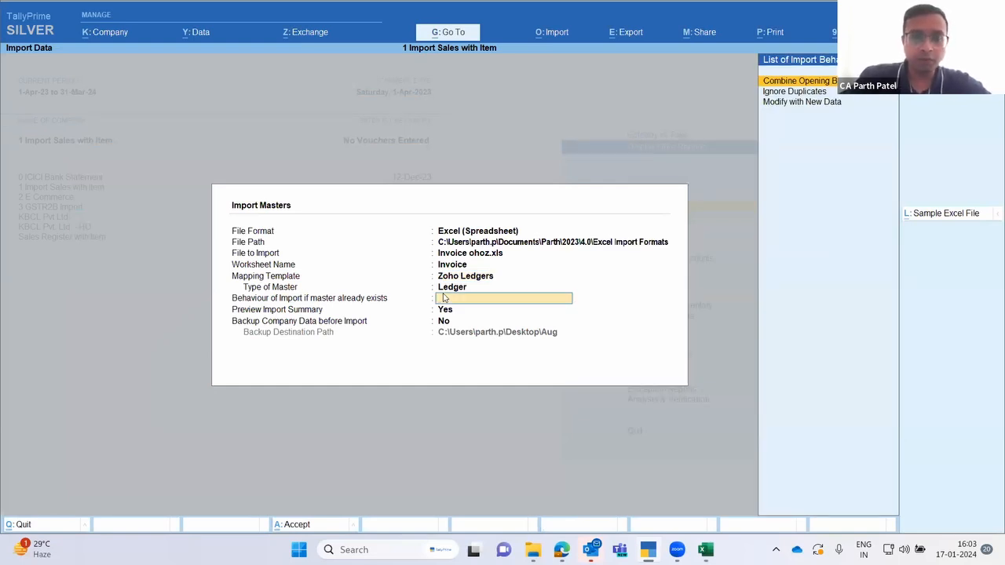
- With Ignore Duplicates highlighted for existing masters, switch to Excel and examine the Customer Name column of the Invoice sheet for repeated names
{"action": "key", "text": "Down"}
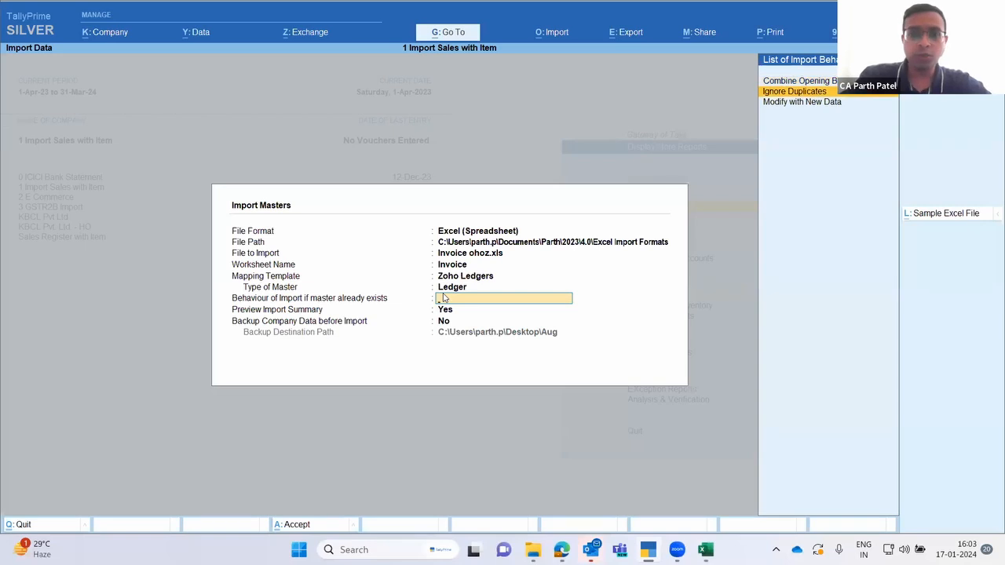
{"action": "key", "text": "alt+Tab"}
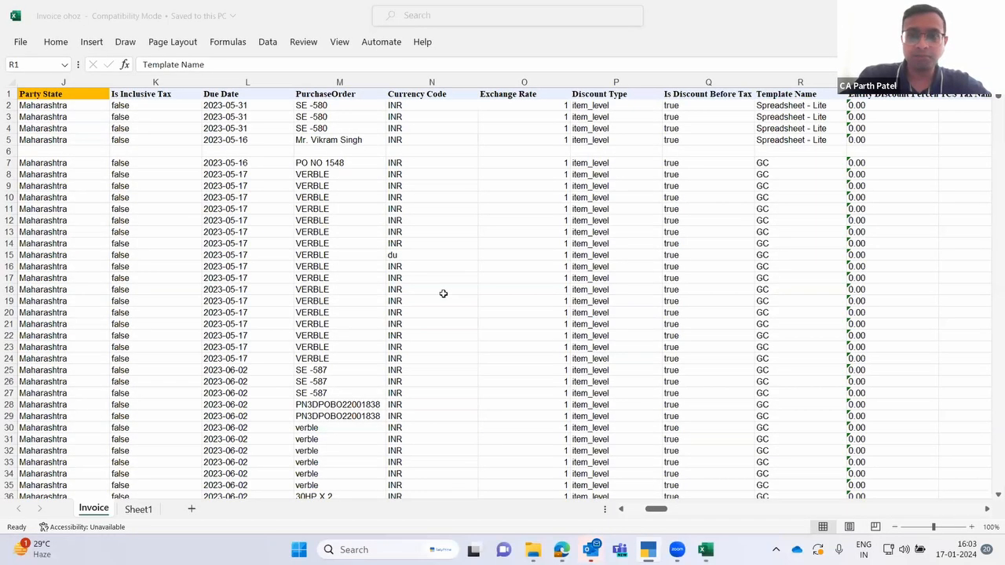
{"action": "key", "text": "ctrl+Home"}
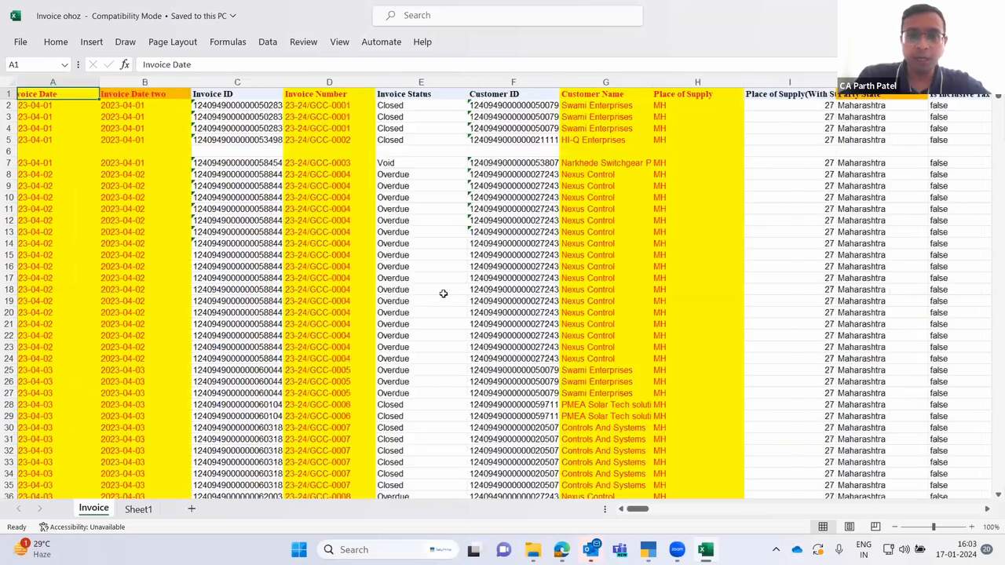
{"action": "key", "text": "Right"}
{"action": "key", "text": "Right"}
{"action": "key", "text": "Right"}
{"action": "key", "text": "Right"}
{"action": "key", "text": "Right"}
{"action": "key", "text": "Right"}
{"action": "key", "text": "Down"}
{"action": "key", "text": "Down"}
{"action": "key", "text": "Down"}
{"action": "key", "text": "Down"}
{"action": "key", "text": "Down"}
{"action": "key", "text": "Down"}
{"action": "key", "text": "Down"}
{"action": "key", "text": "Down"}
{"action": "key", "text": "Down"}
{"action": "key", "text": "Down"}
{"action": "key", "text": "Down"}
{"action": "key", "text": "Down"}
{"action": "key", "text": "Down"}
{"action": "key", "text": "Down"}
{"action": "key", "text": "Down"}
{"action": "key", "text": "Down"}
{"action": "key", "text": "Down"}
{"action": "key", "text": "Down"}
{"action": "key", "text": "Down"}
{"action": "key", "text": "Down"}
{"action": "key", "text": "Down"}
{"action": "key", "text": "Down"}
{"action": "key", "text": "Down"}
{"action": "key", "text": "Down"}
{"action": "key", "text": "Down"}
{"action": "key", "text": "Down"}
{"action": "key", "text": "Down"}
{"action": "key", "text": "Down"}
{"action": "key", "text": "Down"}
{"action": "key", "text": "Down"}
{"action": "key", "text": "Down"}
{"action": "key", "text": "Down"}
{"action": "key", "text": "Down"}
{"action": "key", "text": "Down"}
{"action": "key", "text": "Down"}
{"action": "key", "text": "Down"}
{"action": "key", "text": "Down"}
{"action": "key", "text": "Down"}
{"action": "key", "text": "Down"}
{"action": "key", "text": "Down"}
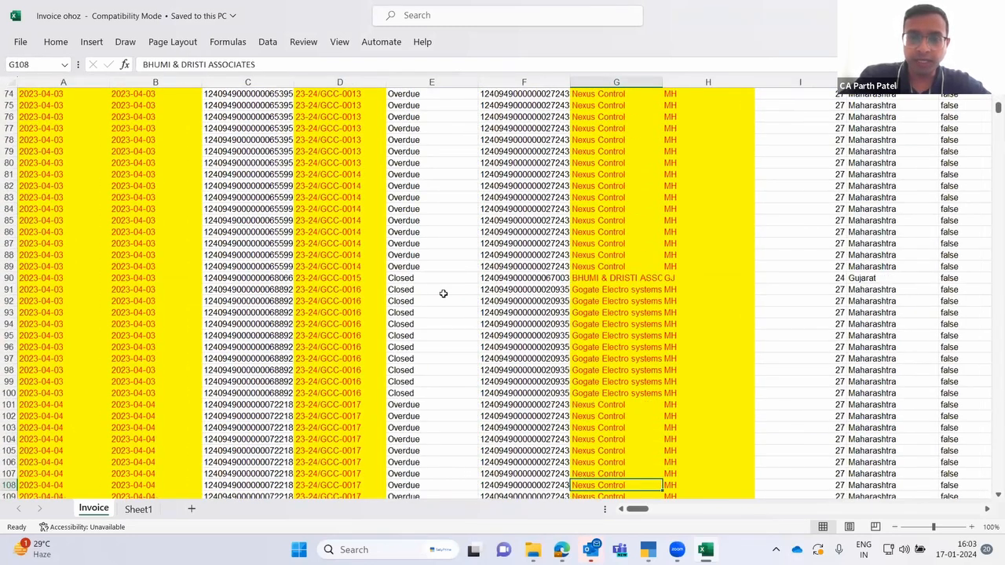
{"action": "key", "text": "Down"}
{"action": "key", "text": "Down"}
{"action": "key", "text": "Down"}
{"action": "key", "text": "Down"}
{"action": "key", "text": "Down"}
{"action": "key", "text": "Down"}
{"action": "key", "text": "Down"}
{"action": "key", "text": "Down"}
{"action": "key", "text": "Down"}
{"action": "key", "text": "Down"}
{"action": "key", "text": "Down"}
{"action": "key", "text": "Down"}
{"action": "key", "text": "Down"}
{"action": "key", "text": "Down"}
{"action": "key", "text": "Down"}
{"action": "key", "text": "Down"}
{"action": "key", "text": "Down"}
{"action": "key", "text": "Down"}
{"action": "key", "text": "Down"}
{"action": "key", "text": "Down"}
{"action": "key", "text": "Down"}
{"action": "key", "text": "Down"}
{"action": "key", "text": "Down"}
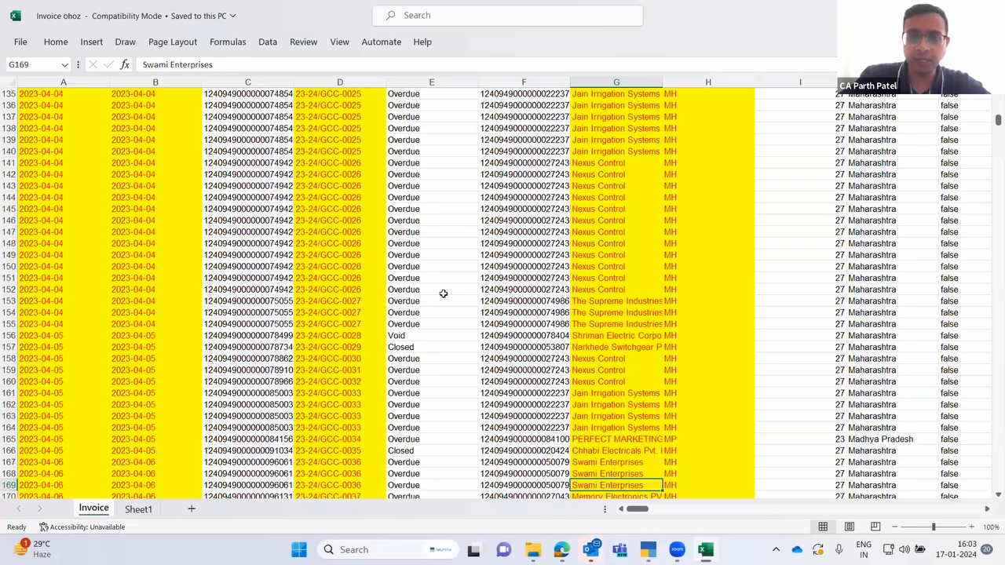
{"action": "key", "text": "Down"}
{"action": "key", "text": "Down"}
{"action": "key", "text": "Down"}
{"action": "key", "text": "Down"}
{"action": "key", "text": "Down"}
{"action": "key", "text": "Down"}
{"action": "key", "text": "Down"}
{"action": "key", "text": "Down"}
{"action": "key", "text": "Down"}
{"action": "key", "text": "Down"}
{"action": "key", "text": "Down"}
{"action": "key", "text": "Down"}
{"action": "key", "text": "Down"}
{"action": "key", "text": "Down"}
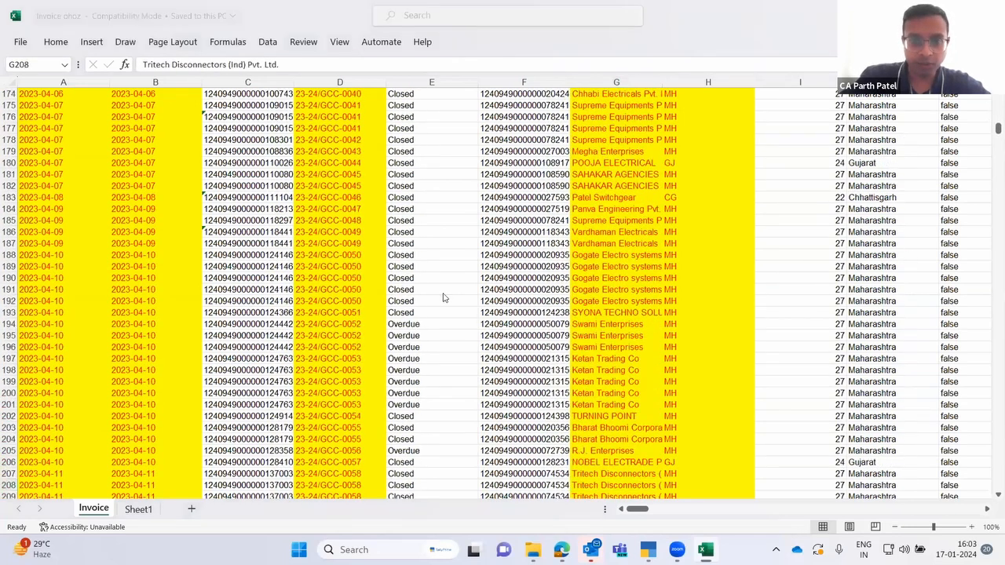
- Switch back to TallyPrime, set the behaviour for existing masters to Ignore Duplicates, and open the import summary preview
{"action": "key", "text": "alt+Tab"}
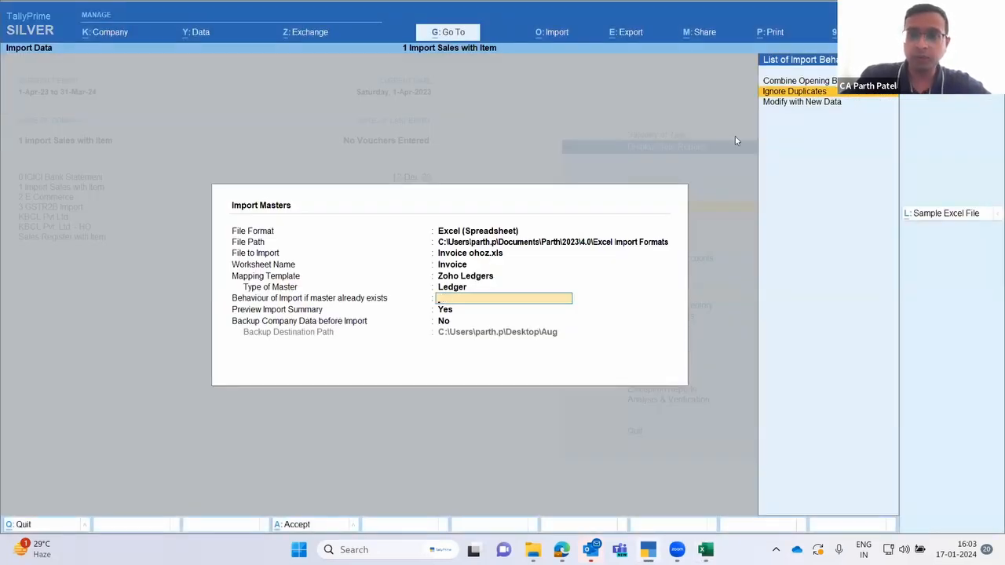
{"action": "key", "text": "Return"}
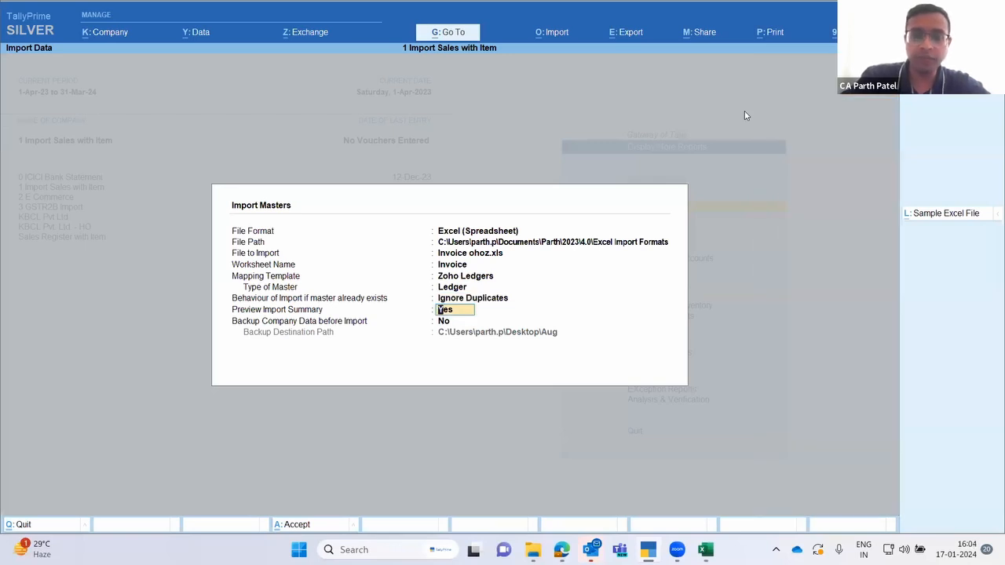
{"action": "key", "text": "Return"}
{"action": "key", "text": "Return"}
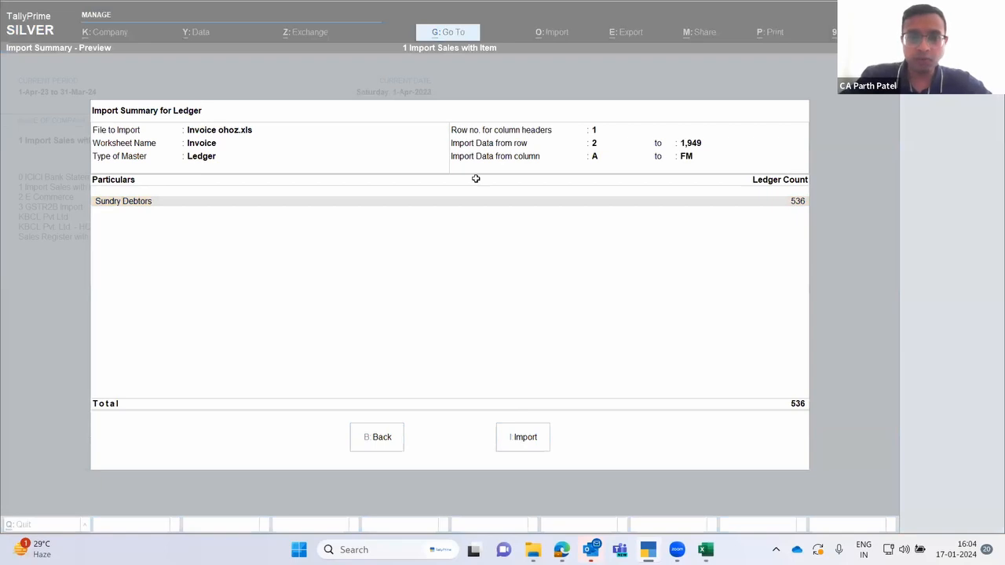
- Switch to Excel and select all customer names from G2 to the last filled row to check their count
{"action": "key", "text": "alt+Tab"}
{"action": "key", "text": "ctrl+Up"}
{"action": "key", "text": "ctrl+Up"}
{"action": "key", "text": "ctrl+Up"}
{"action": "key", "text": "Left"}
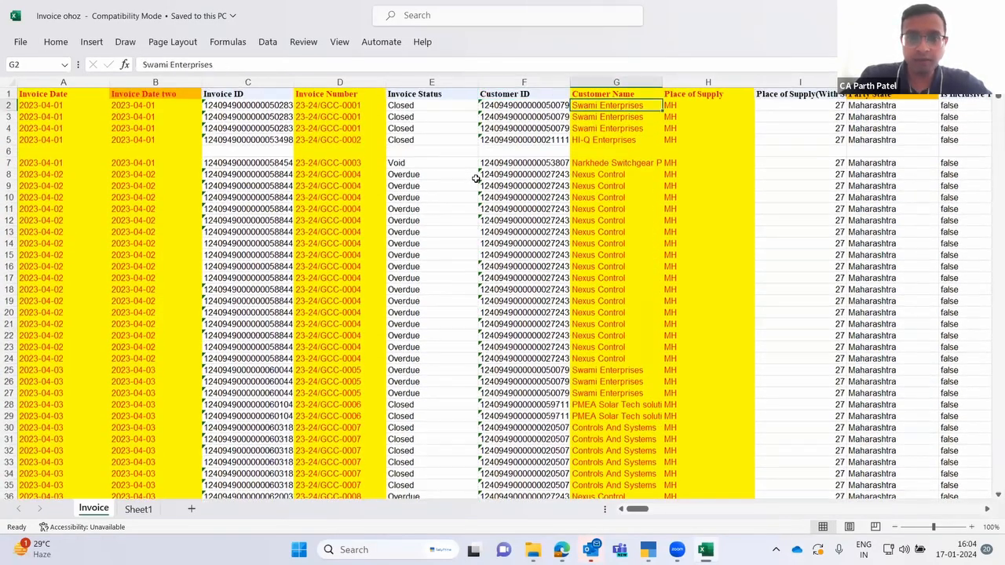
{"action": "key", "text": "Right"}
{"action": "key", "text": "Down"}
{"action": "key", "text": "ctrl+shift+Down"}
{"action": "key", "text": "ctrl+shift+Down"}
{"action": "key", "text": "ctrl+shift+Down"}
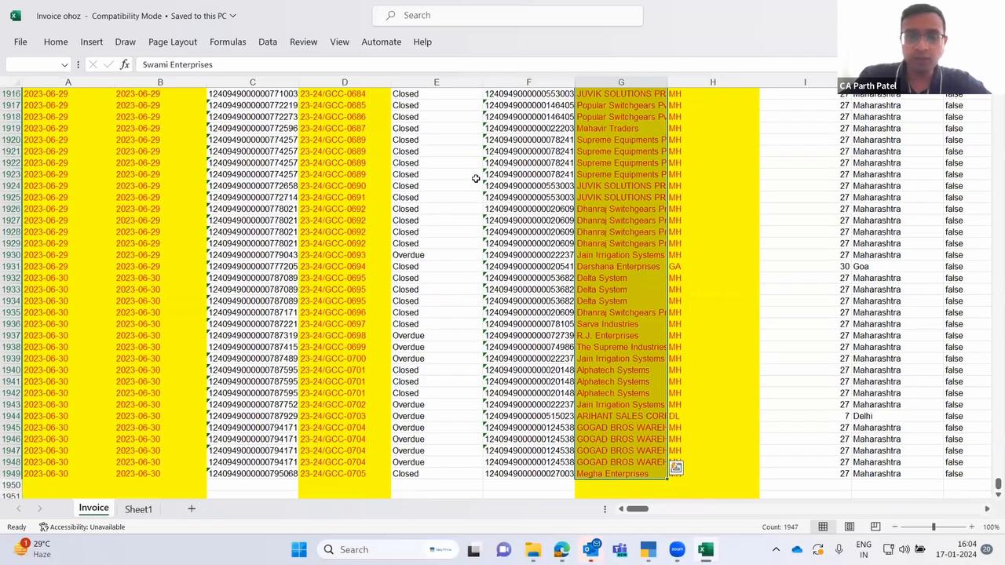
- Switch back to TallyPrime and import the Sundry Debtors ledgers from the previewed summary
{"action": "key", "text": "alt+Tab"}
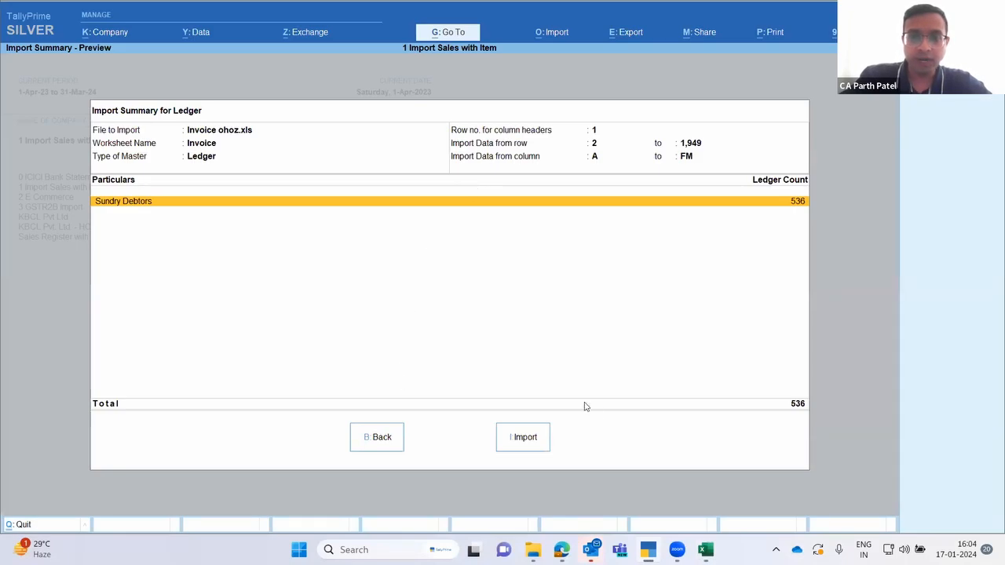
{"action": "left_click", "coordinate": [522, 437]}
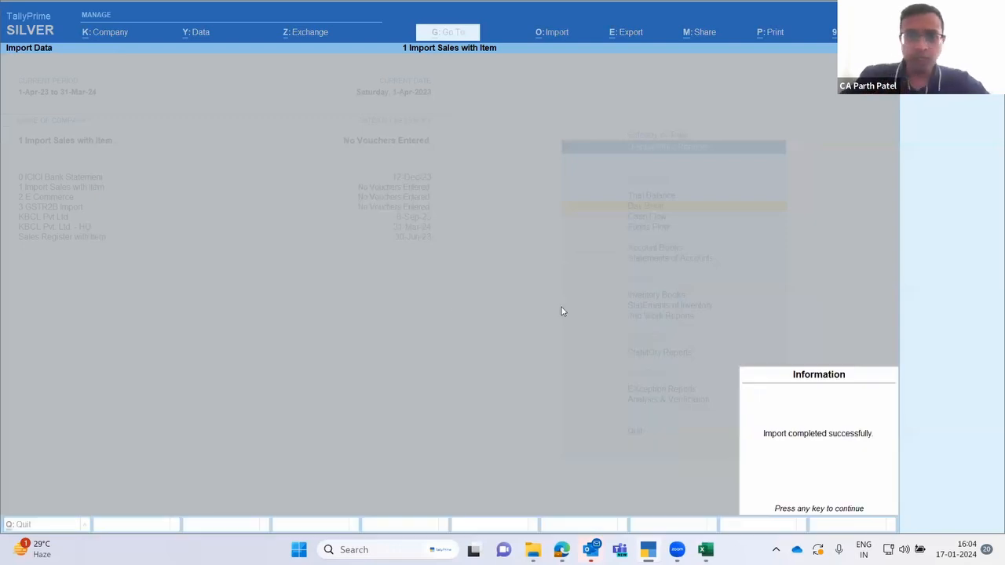
{"action": "key", "text": "Return"}
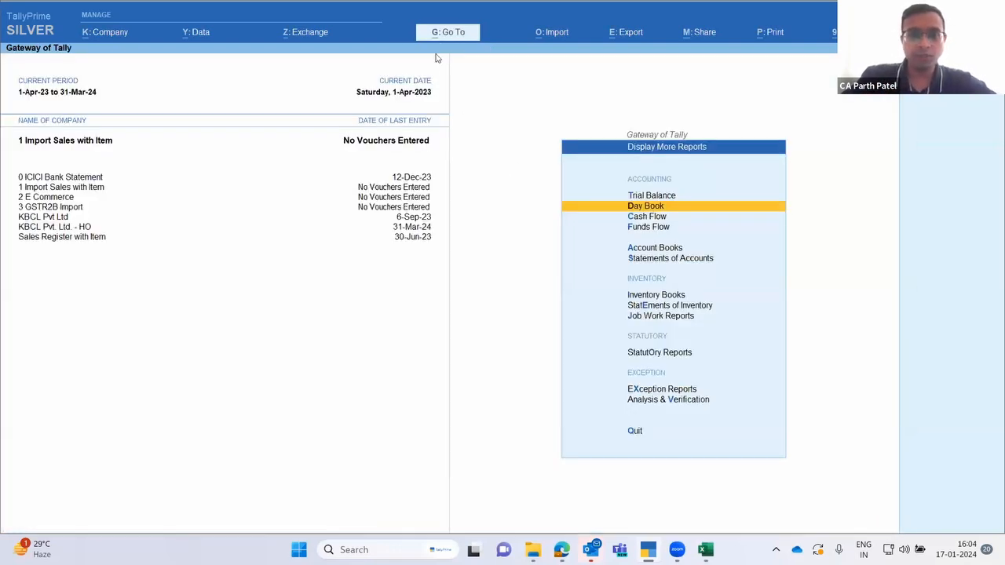
- Open the ledger list for master alteration, look through the imported ledgers, and return to the Gateway
{"action": "key", "text": "alt+g"}
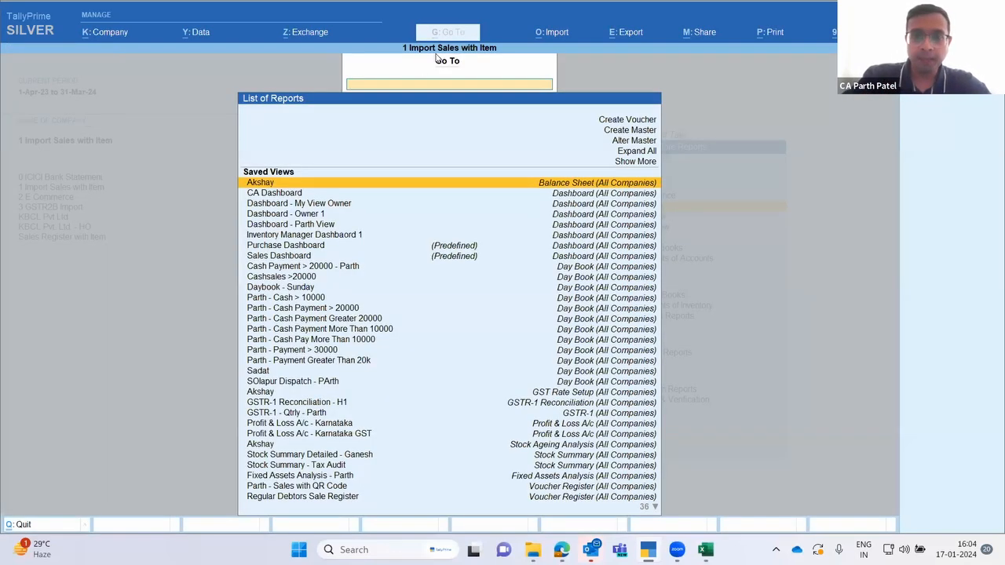
{"action": "key", "text": "Up"}
{"action": "key", "text": "Up"}
{"action": "key", "text": "Up"}
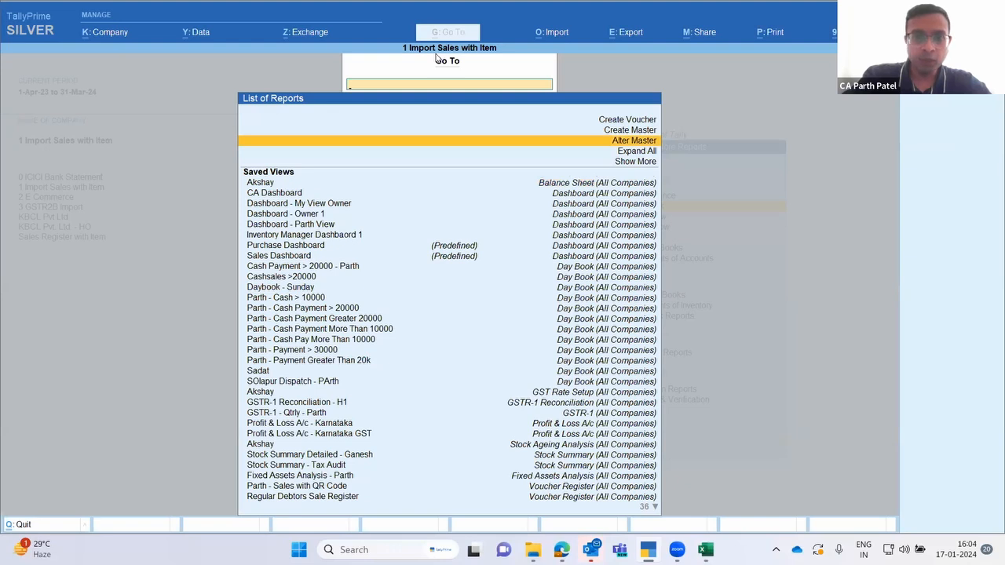
{"action": "key", "text": "Return"}
{"action": "key", "text": "Down"}
{"action": "key", "text": "Return"}
{"action": "key", "text": "Down"}
{"action": "key", "text": "Down"}
{"action": "key", "text": "Down"}
{"action": "key", "text": "Down"}
{"action": "key", "text": "Down"}
{"action": "key", "text": "Down"}
{"action": "key", "text": "Down"}
{"action": "key", "text": "Down"}
{"action": "key", "text": "Down"}
{"action": "key", "text": "Down"}
{"action": "key", "text": "Down"}
{"action": "key", "text": "Down"}
{"action": "key", "text": "Down"}
{"action": "key", "text": "Down"}
{"action": "key", "text": "Down"}
{"action": "key", "text": "Down"}
{"action": "key", "text": "Down"}
{"action": "key", "text": "Down"}
{"action": "key", "text": "Down"}
{"action": "key", "text": "Down"}
{"action": "key", "text": "Down"}
{"action": "key", "text": "Down"}
{"action": "key", "text": "Down"}
{"action": "key", "text": "Down"}
{"action": "key", "text": "Down"}
{"action": "key", "text": "Down"}
{"action": "key", "text": "Down"}
{"action": "key", "text": "Down"}
{"action": "key", "text": "Down"}
{"action": "key", "text": "Down"}
{"action": "key", "text": "Down"}
{"action": "key", "text": "Down"}
{"action": "key", "text": "Down"}
{"action": "key", "text": "Escape"}
{"action": "key", "text": "Up"}
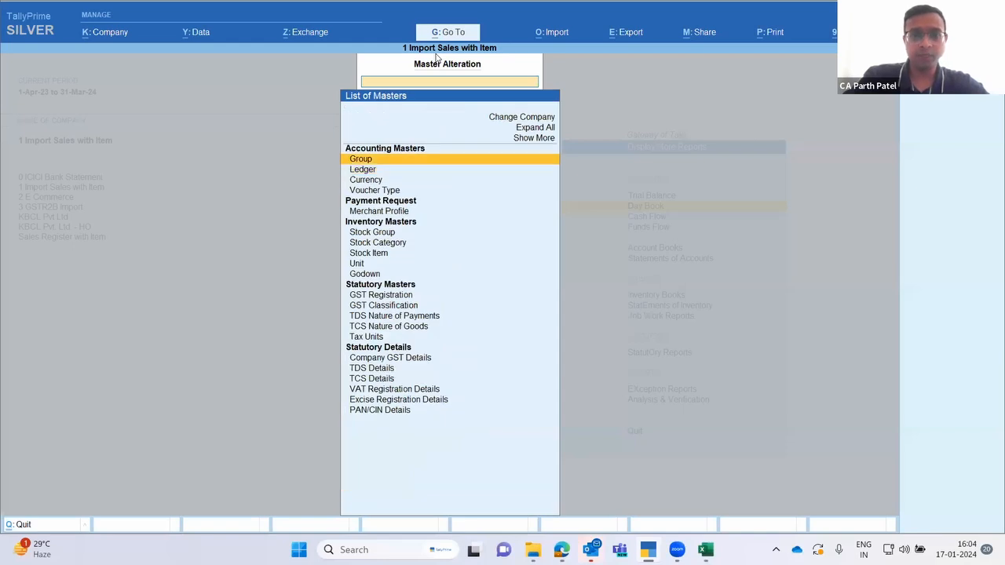
{"action": "key", "text": "Down"}
{"action": "key", "text": "Up"}
{"action": "key", "text": "Down"}
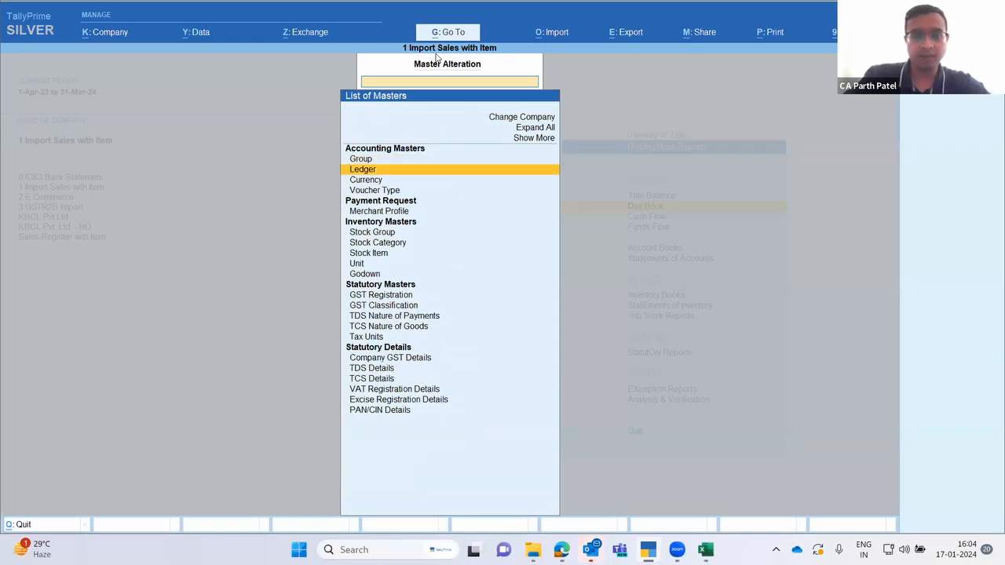
{"action": "key", "text": "Up"}
{"action": "key", "text": "Escape"}
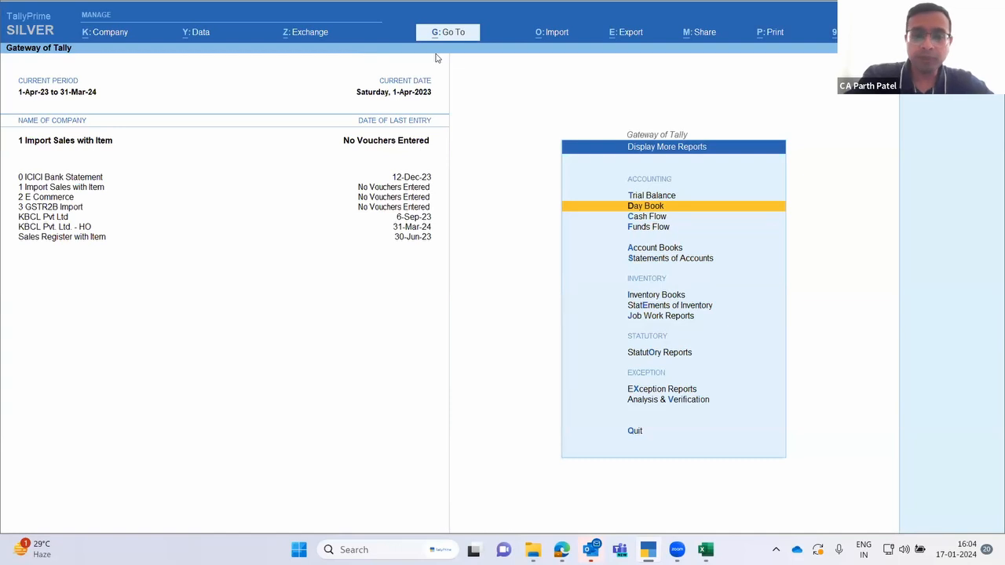
- Open the stock item list for master alteration to check for existing stock items
{"action": "key", "text": "alt+g"}
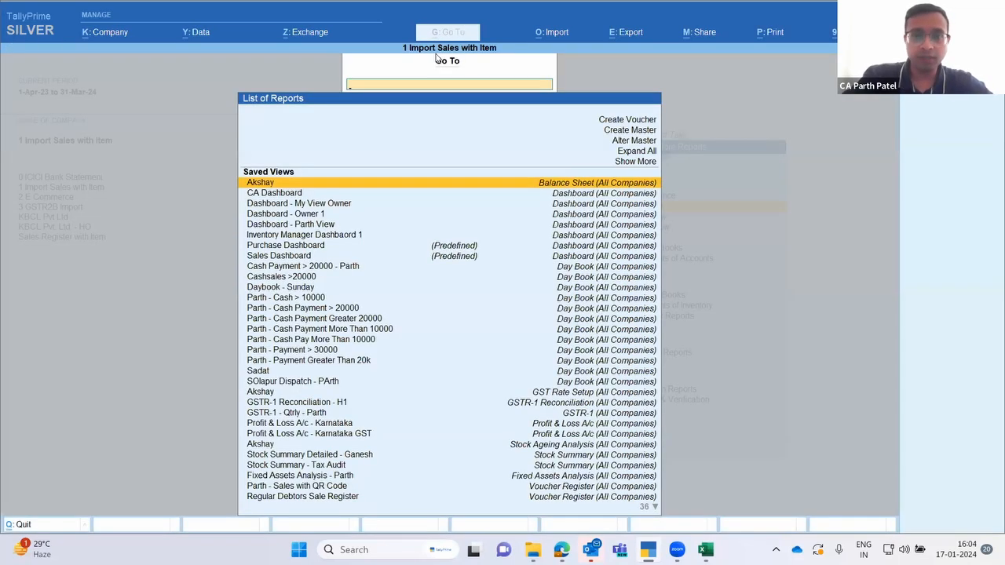
{"action": "key", "text": "Up"}
{"action": "key", "text": "Up"}
{"action": "key", "text": "Up"}
{"action": "key", "text": "Down"}
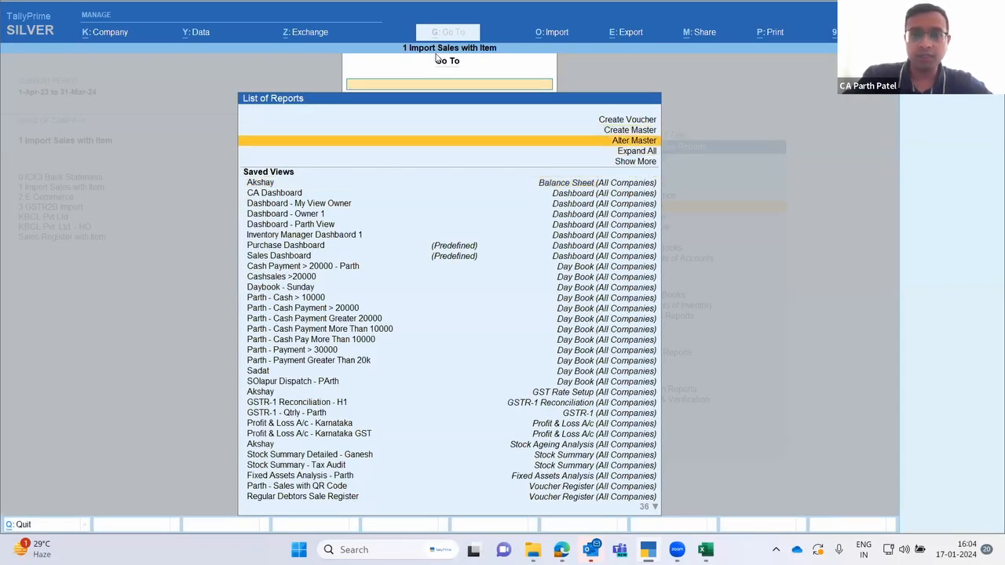
{"action": "key", "text": "Return"}
{"action": "key", "text": "Down"}
{"action": "key", "text": "Down"}
{"action": "key", "text": "Down"}
{"action": "key", "text": "Down"}
{"action": "key", "text": "Down"}
{"action": "key", "text": "Down"}
{"action": "key", "text": "Down"}
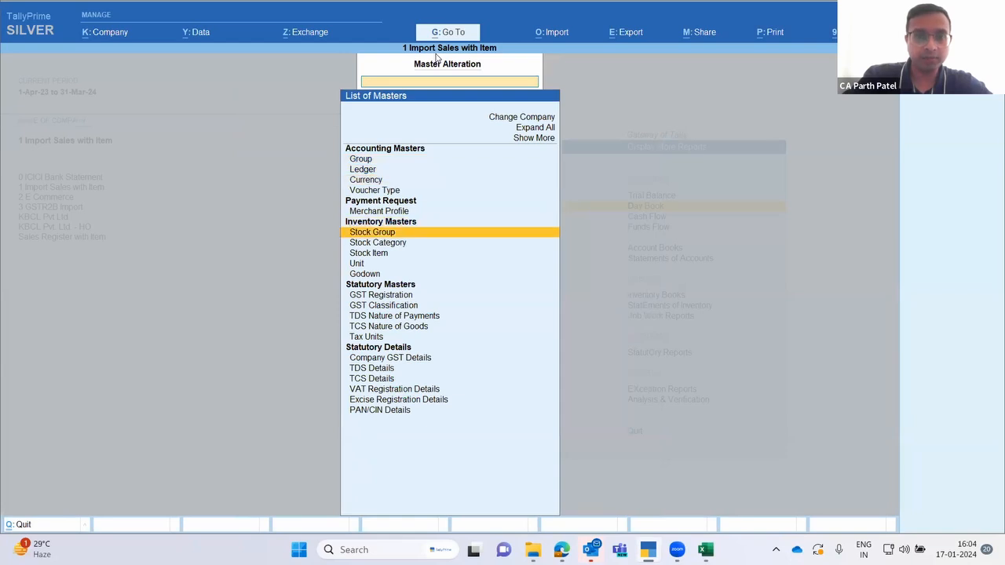
{"action": "key", "text": "Return"}
{"action": "key", "text": "Down"}
{"action": "key", "text": "Up"}
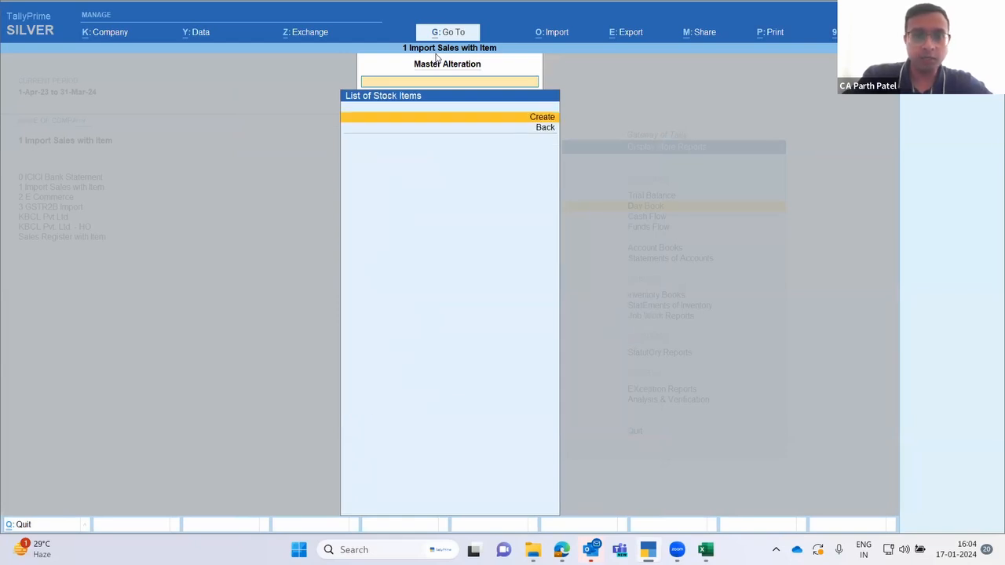
- Leave the stock item list and open the list of units for master alteration
{"action": "key", "text": "Escape"}
{"action": "key", "text": "Down"}
{"action": "key", "text": "Return"}
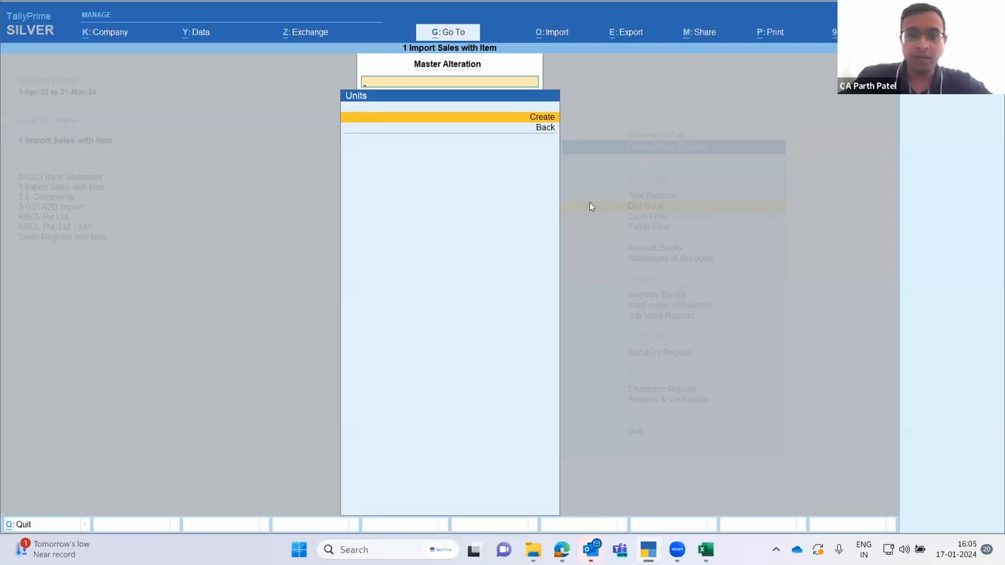
- Switch to Excel and search the Invoice sheet for "nos" to locate the Usage unit column
{"action": "key", "text": "alt+Tab"}
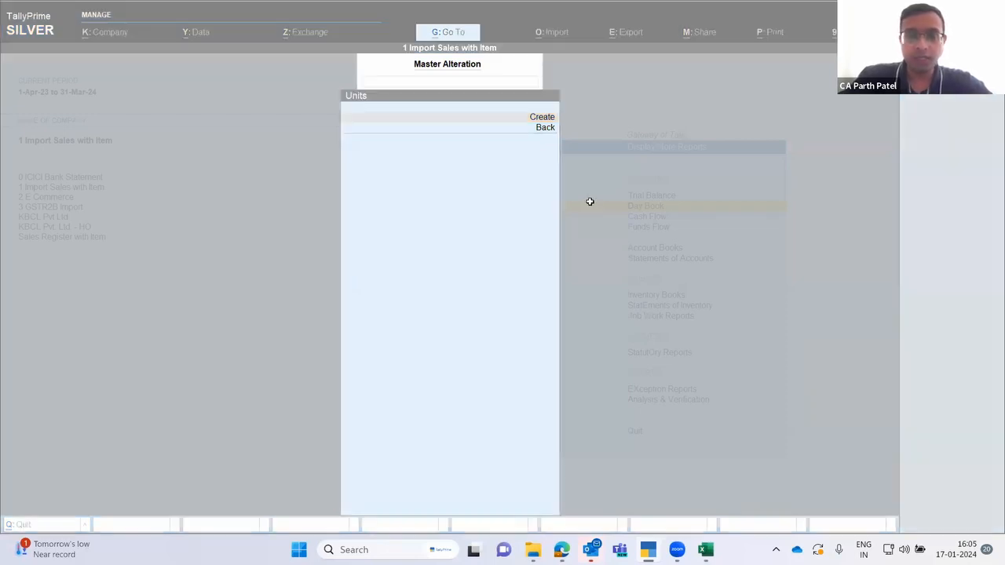
{"action": "key", "text": "ctrl+Up"}
{"action": "key", "text": "Right"}
{"action": "key", "text": "Right"}
{"action": "key", "text": "Right"}
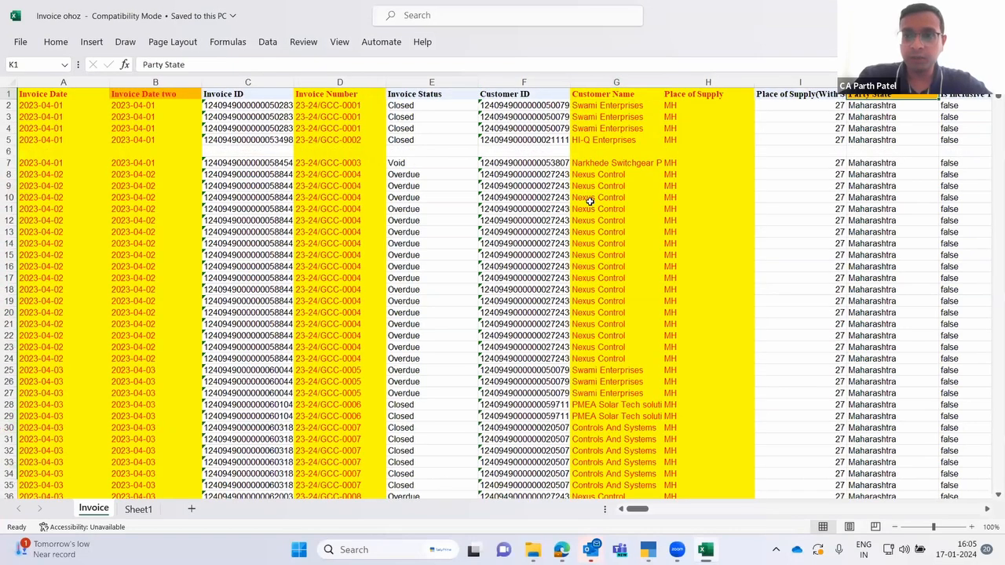
{"action": "key", "text": "Right"}
{"action": "key", "text": "Right"}
{"action": "key", "text": "Right"}
{"action": "key", "text": "Right"}
{"action": "key", "text": "Right"}
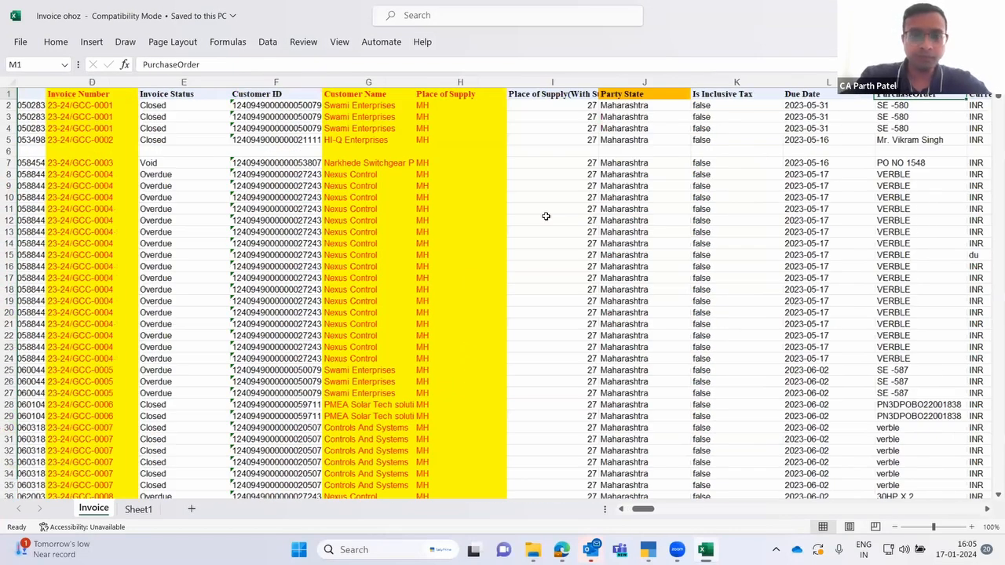
{"action": "key", "text": "Down"}
{"action": "key", "text": "ctrl+f"}
{"action": "type", "text": "nos"}
{"action": "key", "text": "Return"}
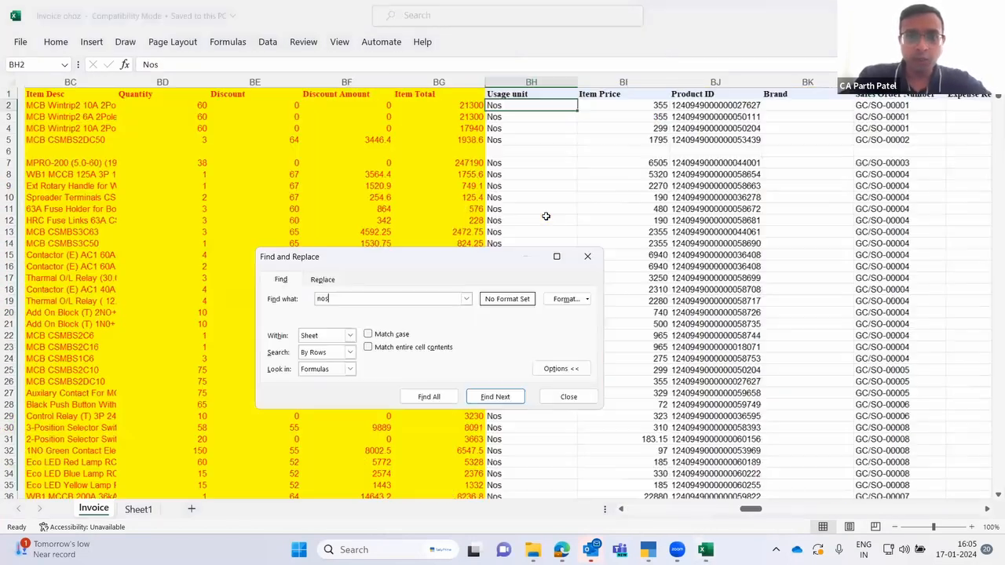
- Examine the Usage unit column down to its last filled row and select the whole column range up to the header
{"action": "key", "text": "Escape"}
{"action": "key", "text": "Down"}
{"action": "key", "text": "Down"}
{"action": "key", "text": "Down"}
{"action": "key", "text": "Down"}
{"action": "key", "text": "Down"}
{"action": "key", "text": "Down"}
{"action": "key", "text": "Down"}
{"action": "key", "text": "Down"}
{"action": "key", "text": "Down"}
{"action": "key", "text": "Down"}
{"action": "key", "text": "Down"}
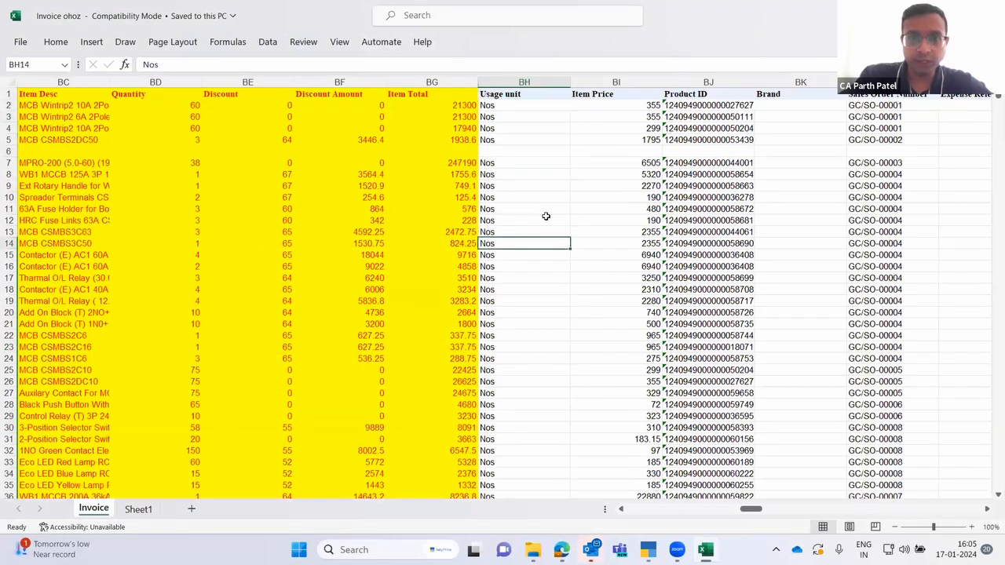
{"action": "key", "text": "ctrl+Down"}
{"action": "key", "text": "Down"}
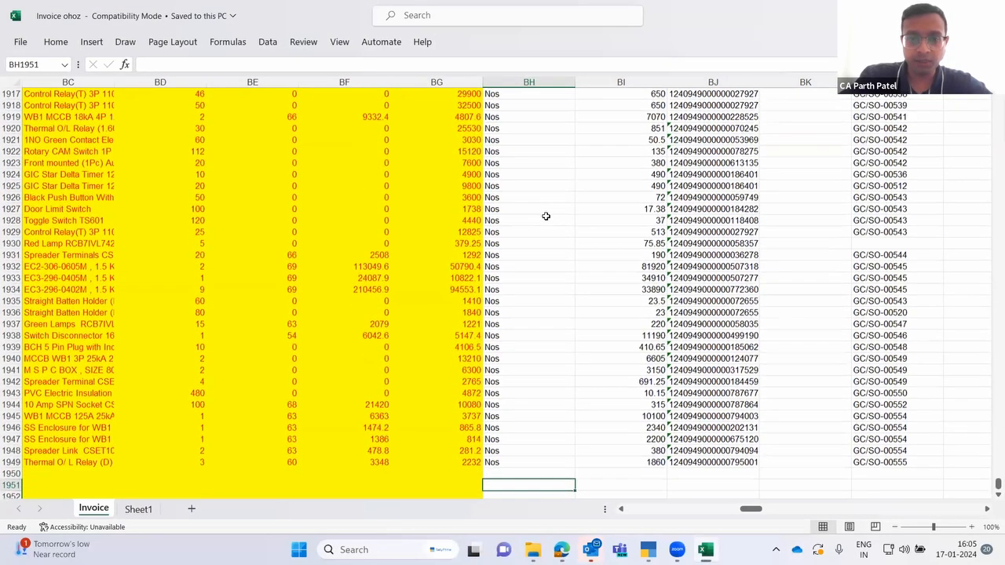
{"action": "key", "text": "Up"}
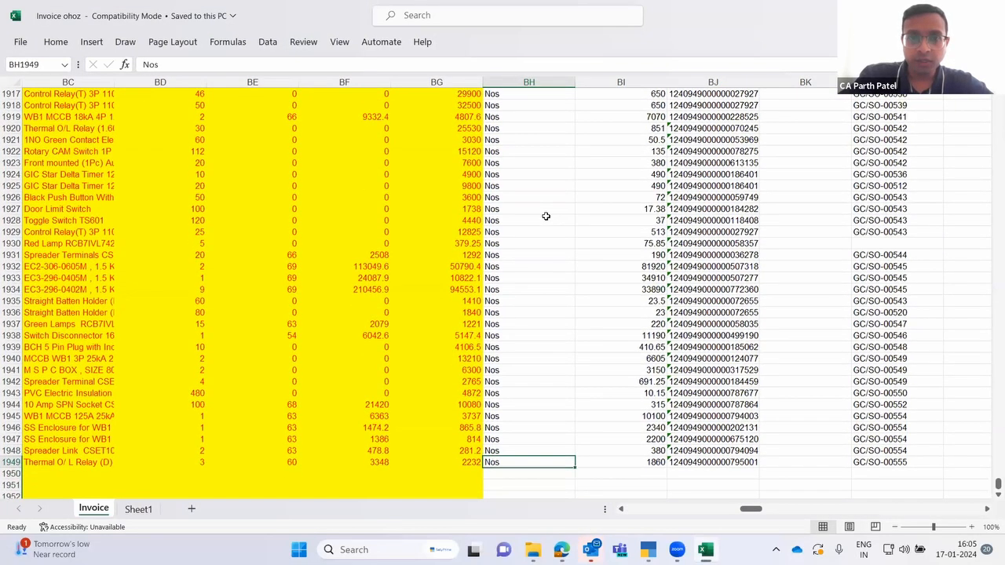
{"action": "key", "text": "ctrl+shift+Up"}
{"action": "key", "text": "shift+Up"}
{"action": "key", "text": "shift+Up"}
{"action": "key", "text": "shift+Up"}
{"action": "key", "text": "shift+Up"}
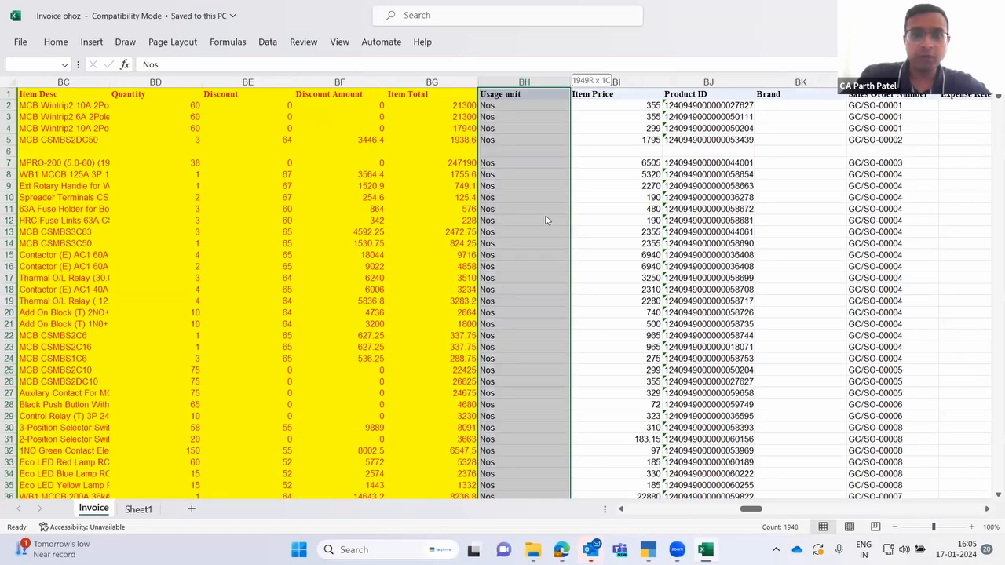
{"action": "key", "text": "ctrl+c"}
- Switch to TallyPrime, create a simple unit with symbol Nos, formal name Numbers and UQC NOS-NUMBERS, and return to the master list
{"action": "key", "text": "alt+Tab"}
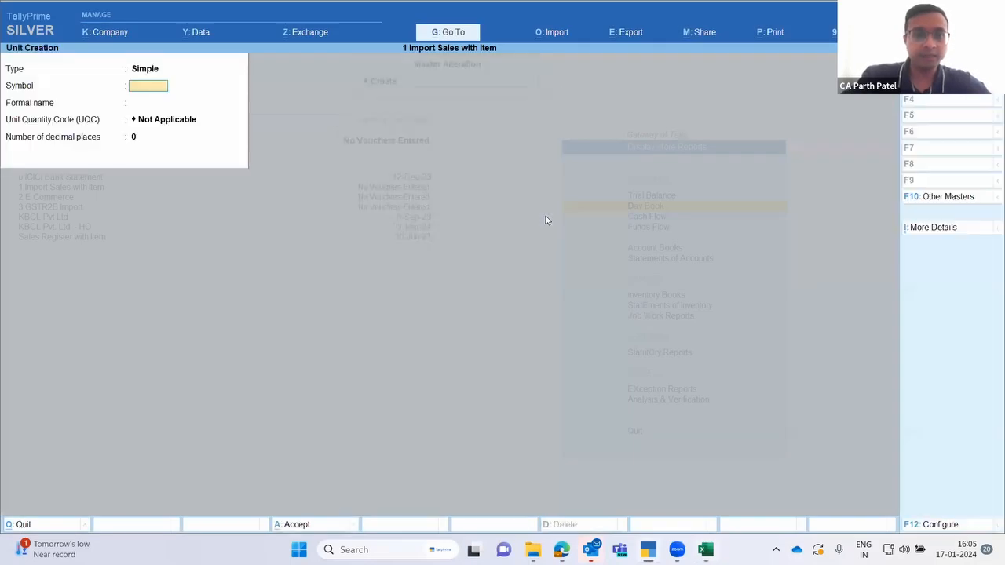
{"action": "type", "text": "Nos"}
{"action": "key", "text": "Return"}
{"action": "type", "text": "Numbers"}
{"action": "key", "text": "Return"}
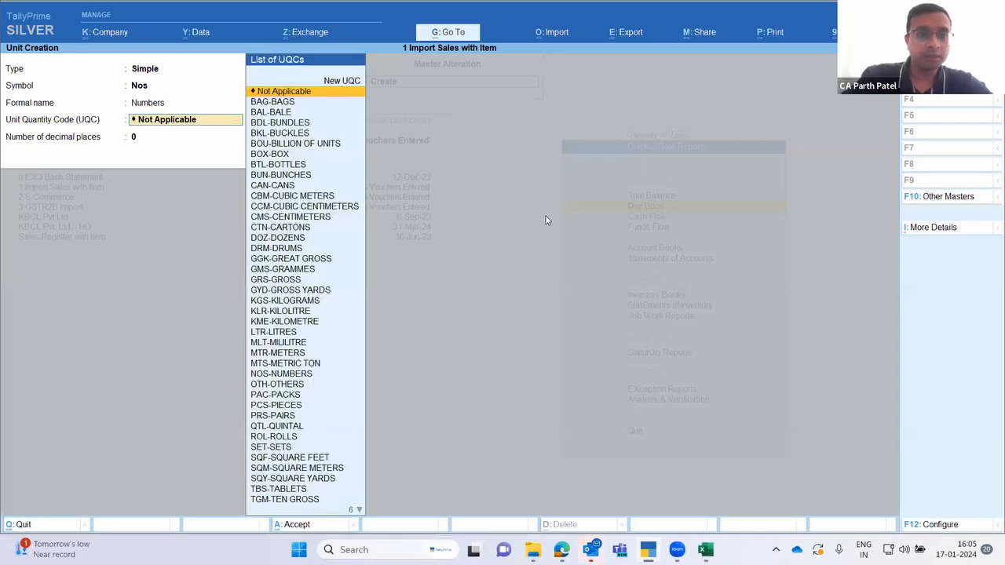
{"action": "type", "text": "nos"}
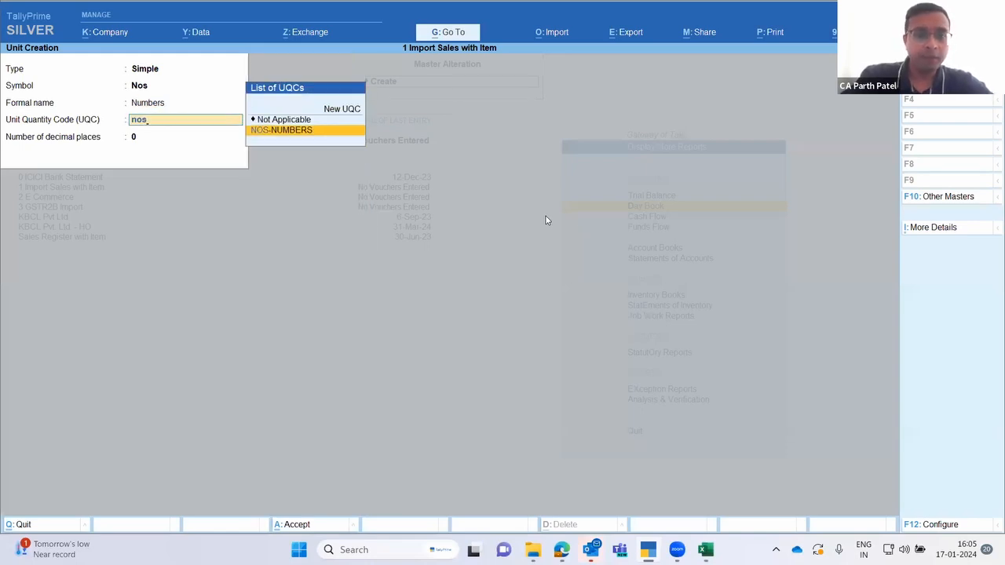
{"action": "key", "text": "Return"}
{"action": "key", "text": "Return"}
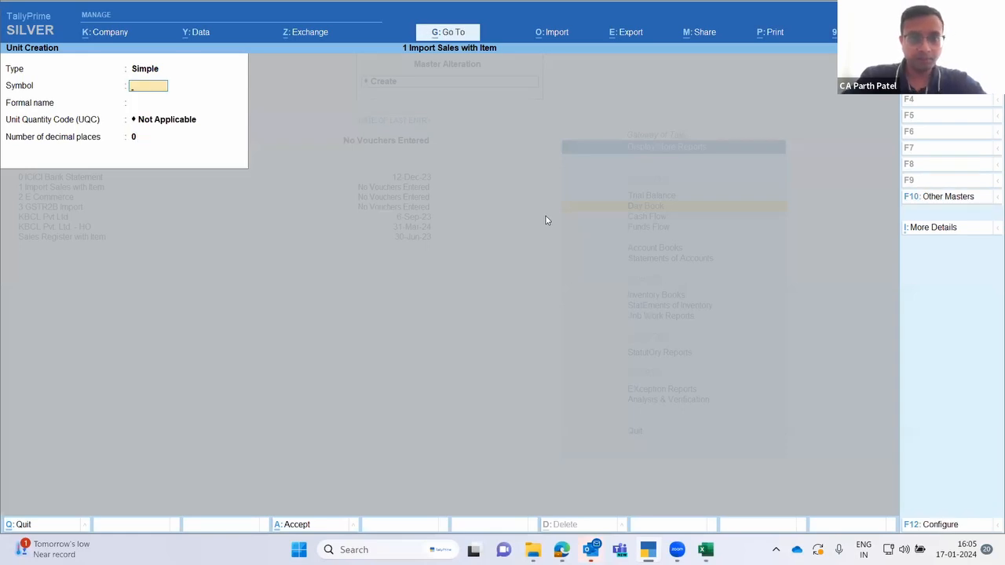
{"action": "key", "text": "Escape"}
{"action": "key", "text": "y"}
{"action": "key", "text": "Escape"}
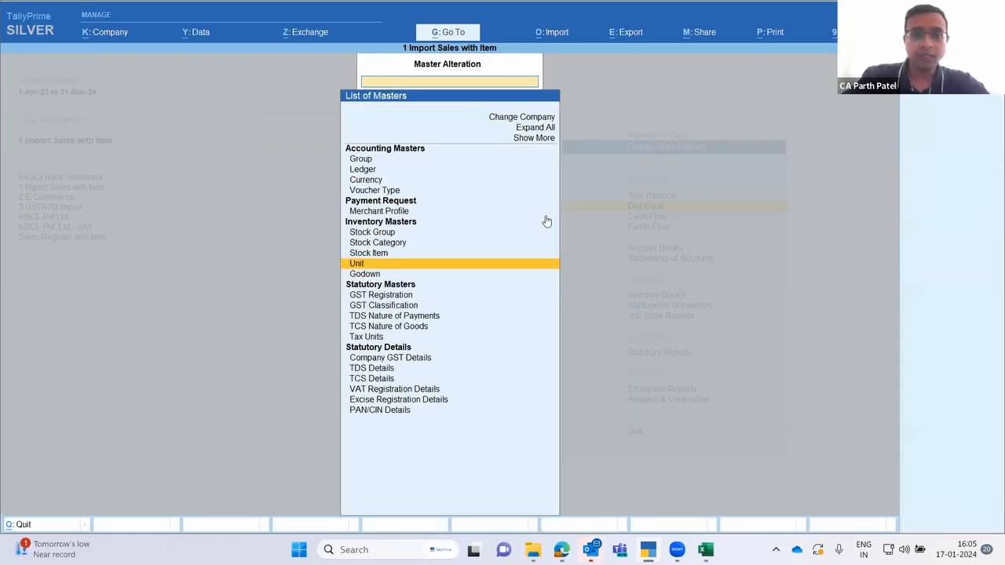
- Switch to Excel, return to the header row, and examine the column headers beyond Usage unit
{"action": "key", "text": "alt+Tab"}
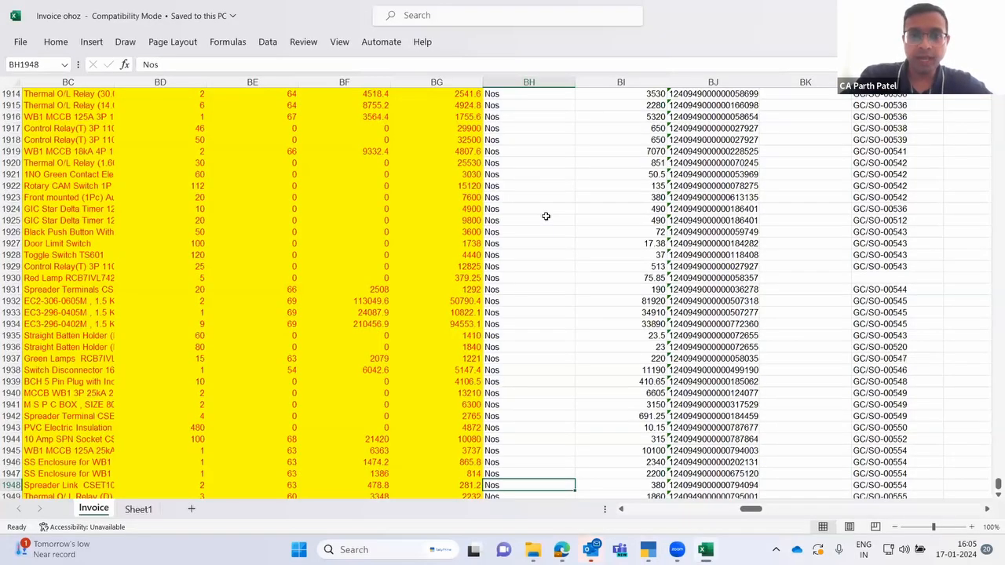
{"action": "key", "text": "ctrl+Up"}
{"action": "key", "text": "ctrl+Up"}
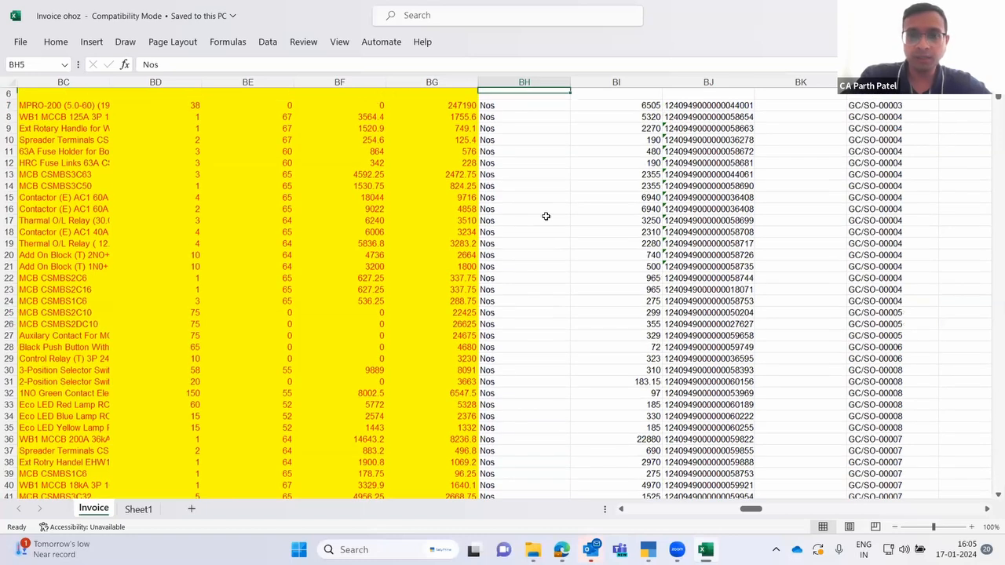
{"action": "key", "text": "ctrl+Up"}
{"action": "key", "text": "Left"}
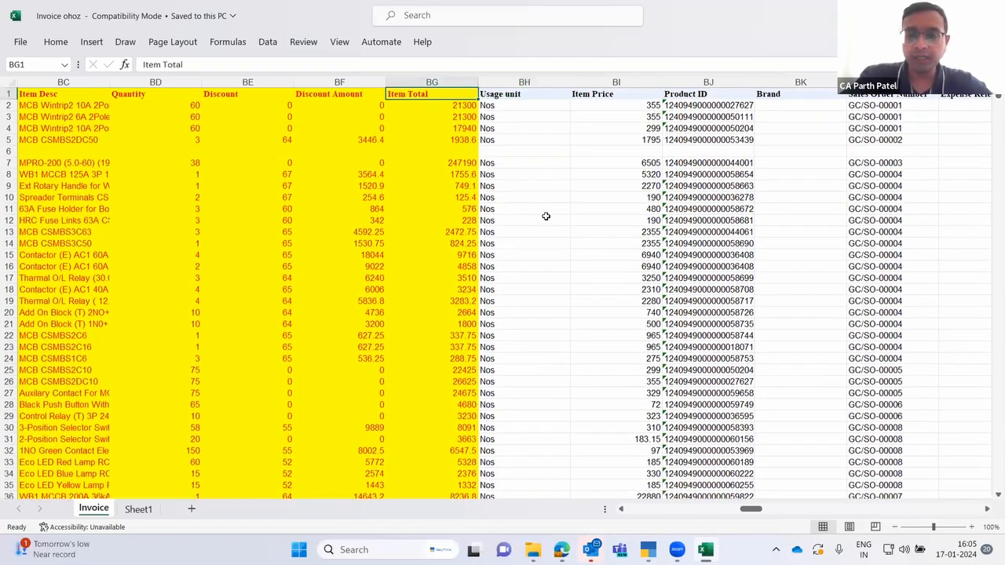
{"action": "key", "text": "Right"}
{"action": "key", "text": "Right"}
{"action": "key", "text": "Right"}
{"action": "key", "text": "Right"}
{"action": "key", "text": "Right"}
{"action": "key", "text": "Right"}
{"action": "key", "text": "Right"}
{"action": "key", "text": "Right"}
{"action": "key", "text": "Right"}
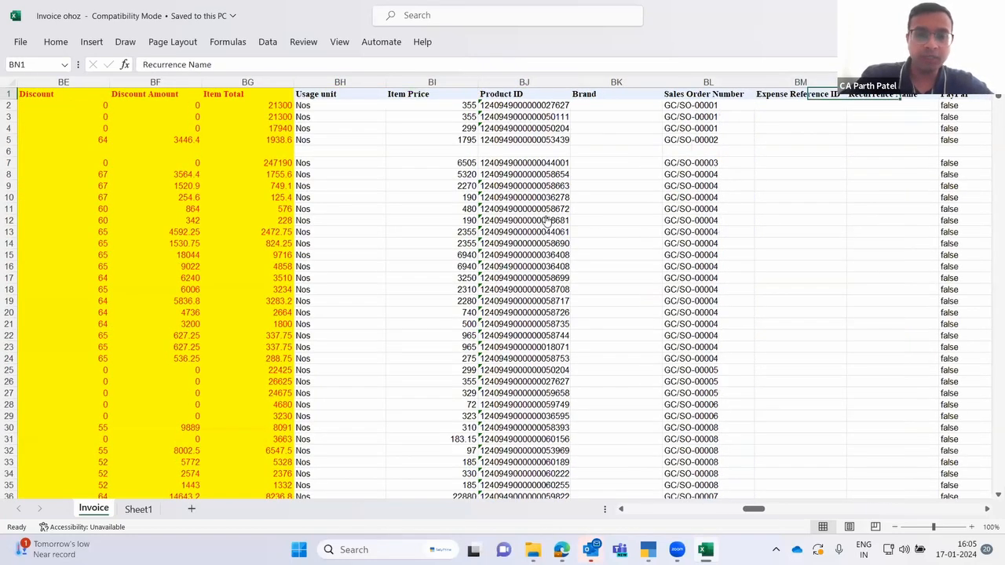
{"action": "key", "text": "Right"}
{"action": "key", "text": "Left"}
{"action": "key", "text": "Left"}
{"action": "key", "text": "Left"}
{"action": "key", "text": "Left"}
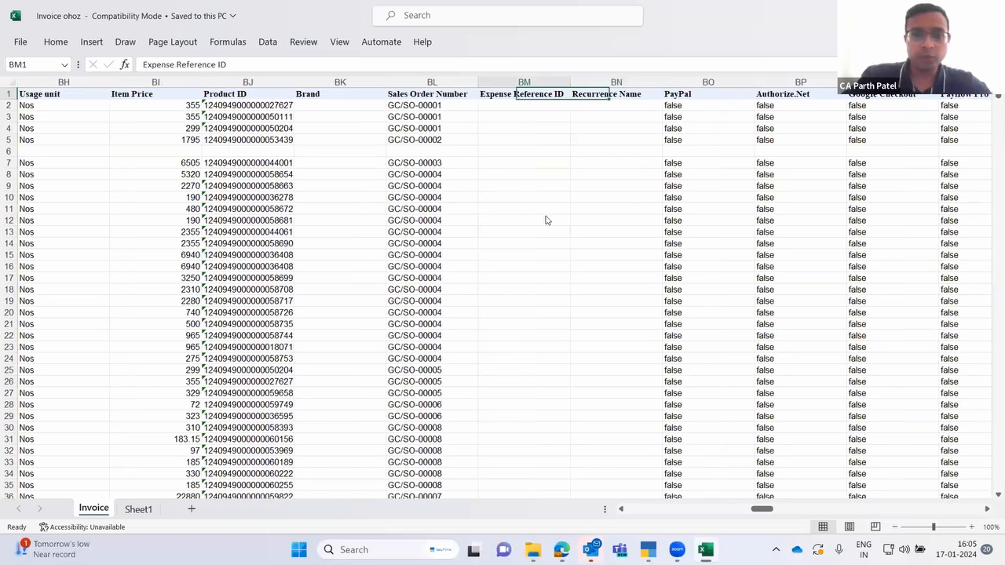
- Switch to TallyPrime, leave master alteration, and open the import settings for masters
{"action": "key", "text": "alt+Tab"}
{"action": "key", "text": "Escape"}
{"action": "key", "text": "alt+o"}
{"action": "key", "text": "Up"}
{"action": "key", "text": "Up"}
{"action": "key", "text": "Up"}
{"action": "key", "text": "Up"}
{"action": "key", "text": "Up"}
{"action": "key", "text": "Up"}
{"action": "key", "text": "Return"}
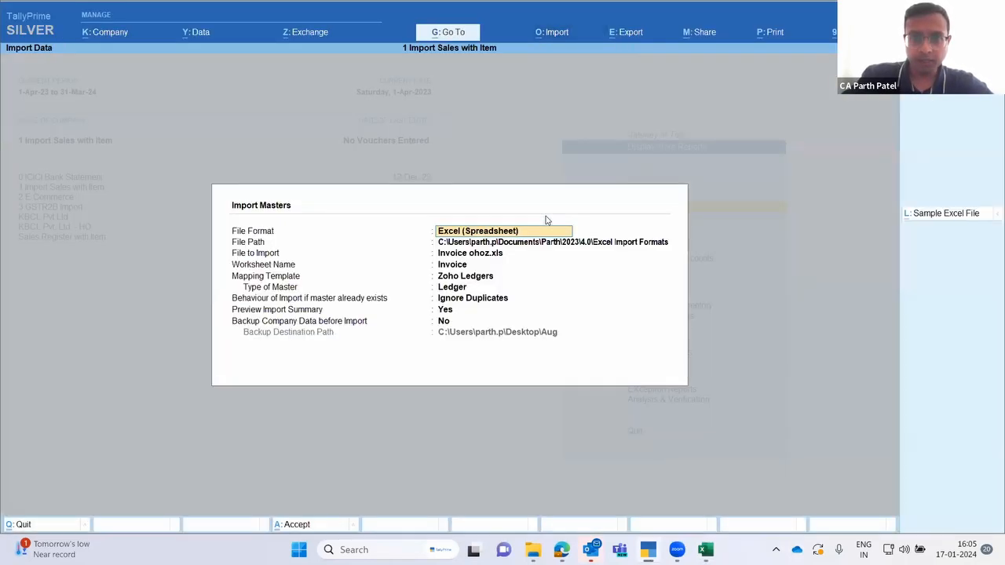
- Keep Invoice ohoz.xls and its Invoice worksheet as the import source and choose the Zoho Items mapping template
{"action": "key", "text": "Return"}
{"action": "key", "text": "Return"}
{"action": "key", "text": "Return"}
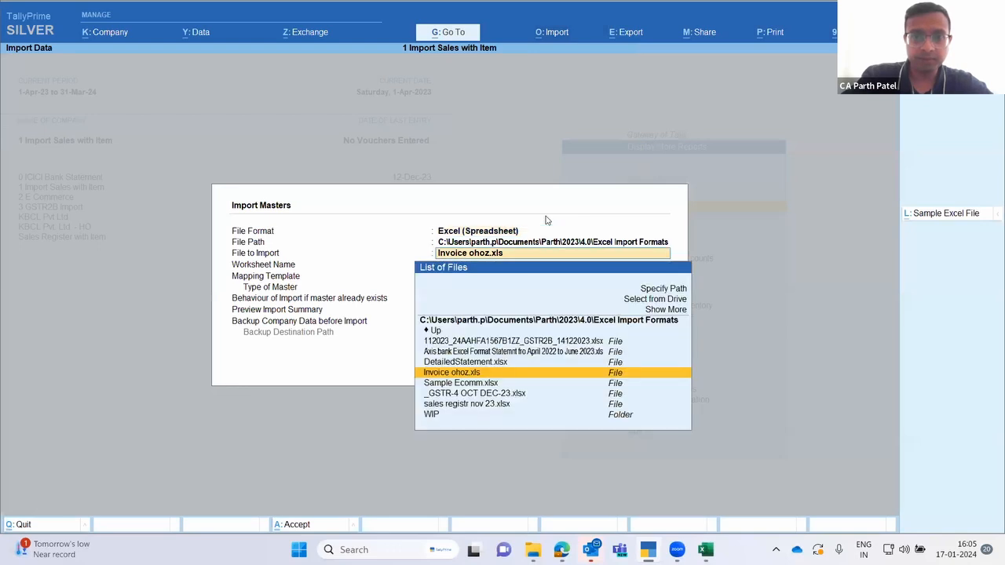
{"action": "key", "text": "Return"}
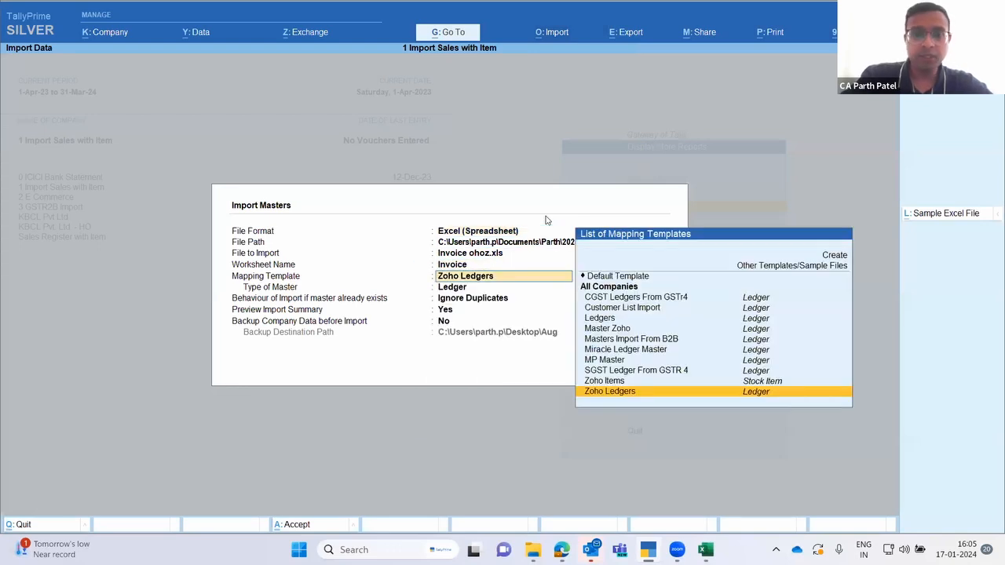
{"action": "key", "text": "Up"}
{"action": "key", "text": "Return"}
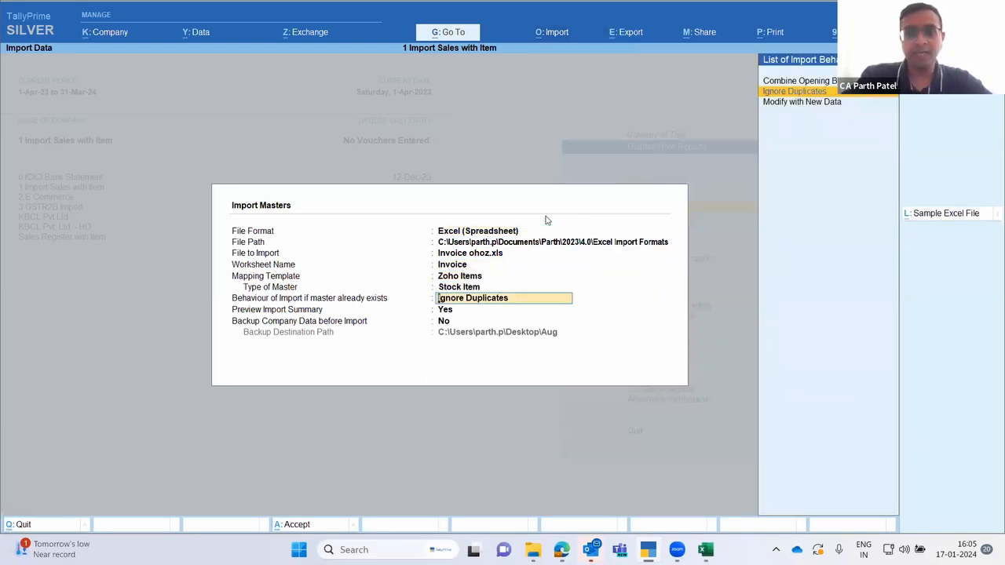
- Open the Zoho Items mapping template, examine how its stock item fields map to Excel columns and fixed values, and leave it unchanged
{"action": "key", "text": "BackSpace"}
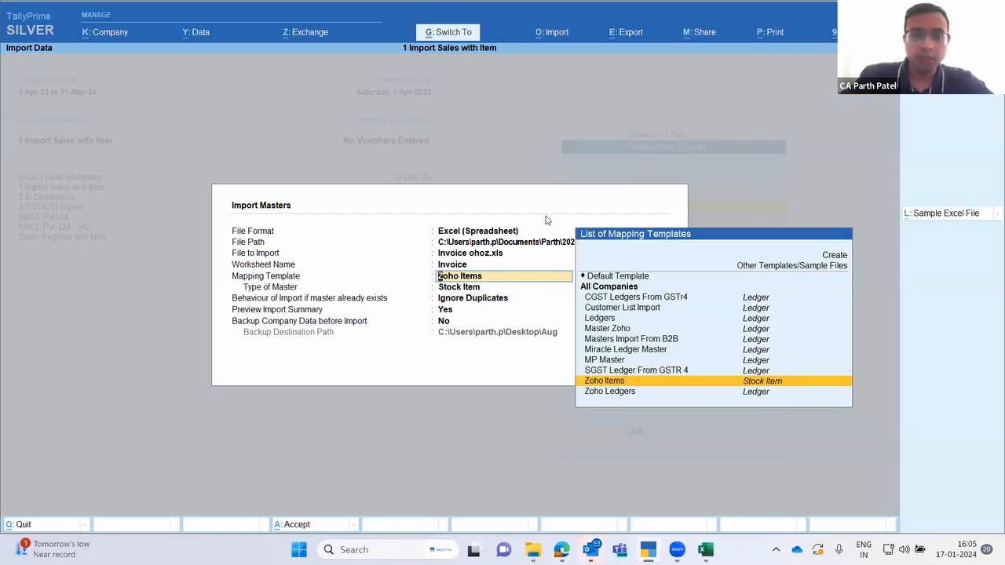
{"action": "key", "text": "ctrl+Return"}
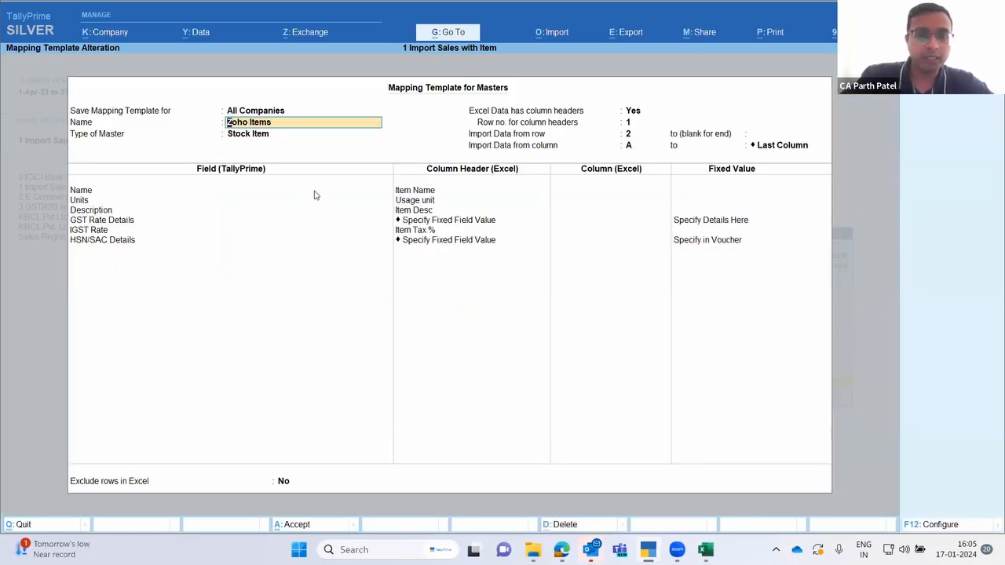
{"action": "left_click", "coordinate": [413, 191]}
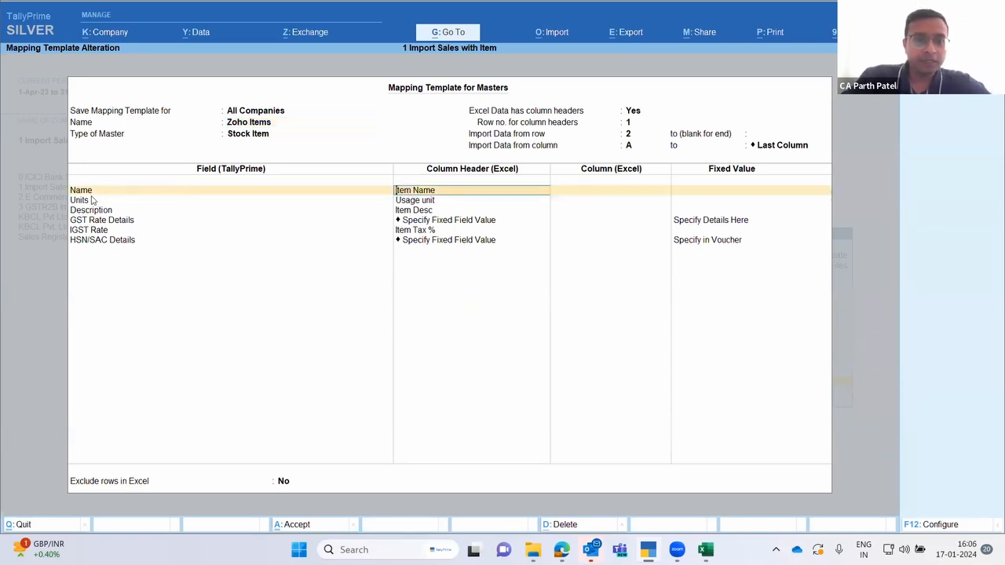
{"action": "left_click", "coordinate": [279, 199]}
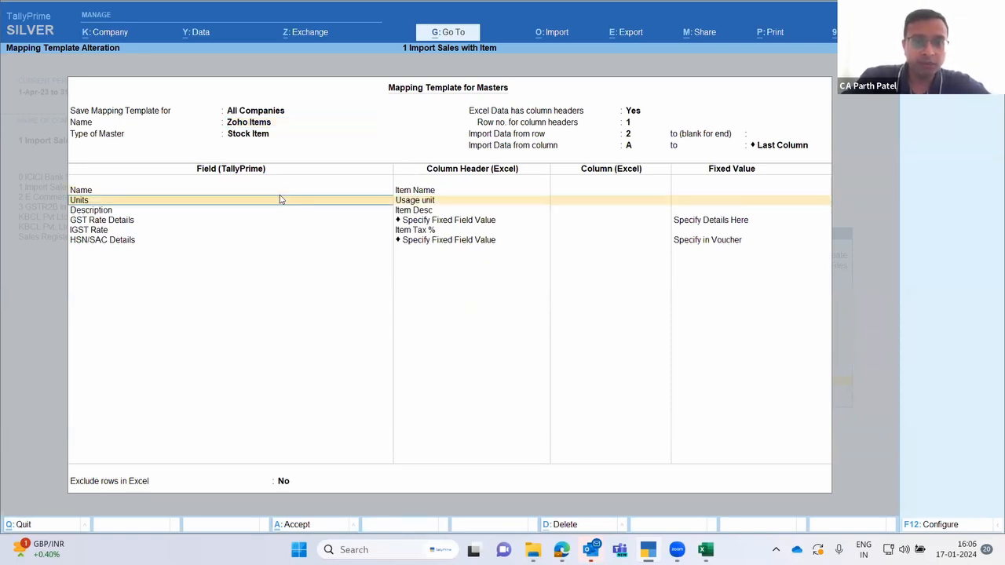
{"action": "left_click", "coordinate": [197, 212]}
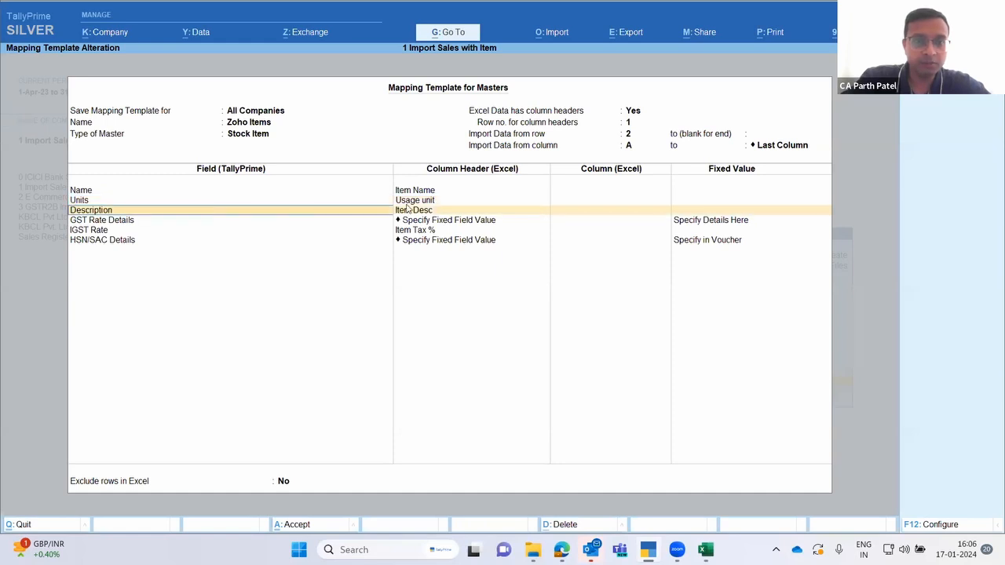
{"action": "left_click", "coordinate": [204, 230]}
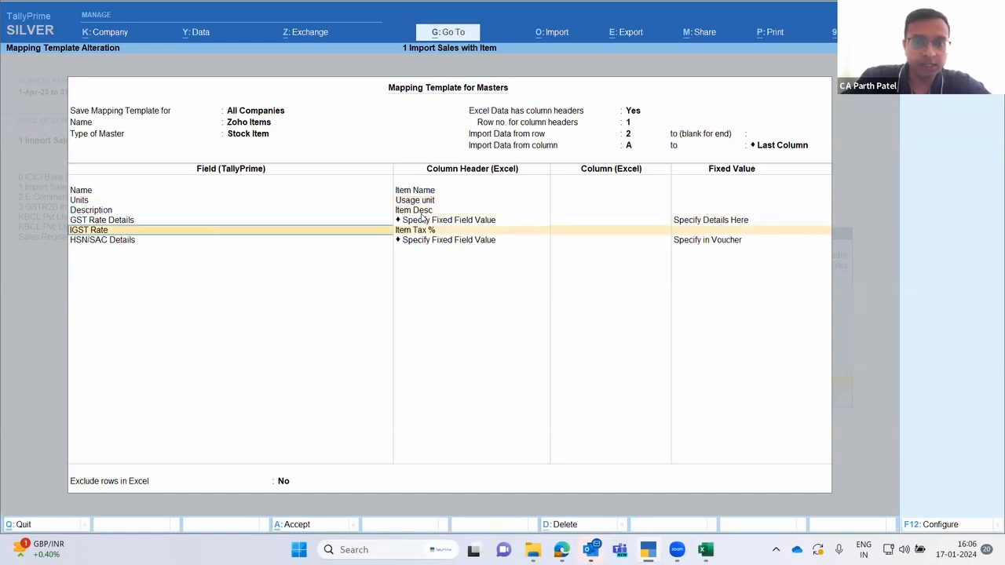
{"action": "left_click", "coordinate": [429, 221]}
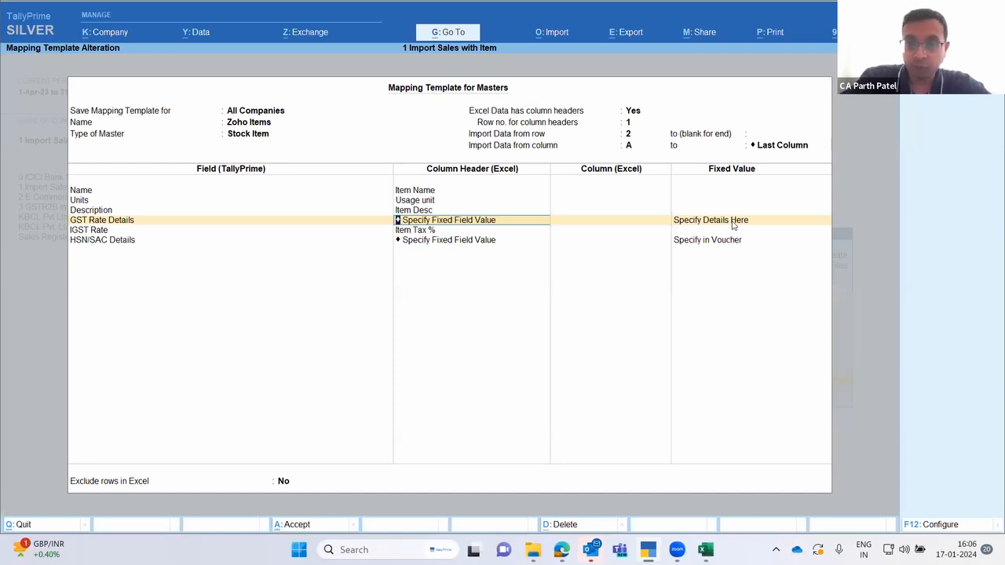
{"action": "left_click", "coordinate": [155, 234]}
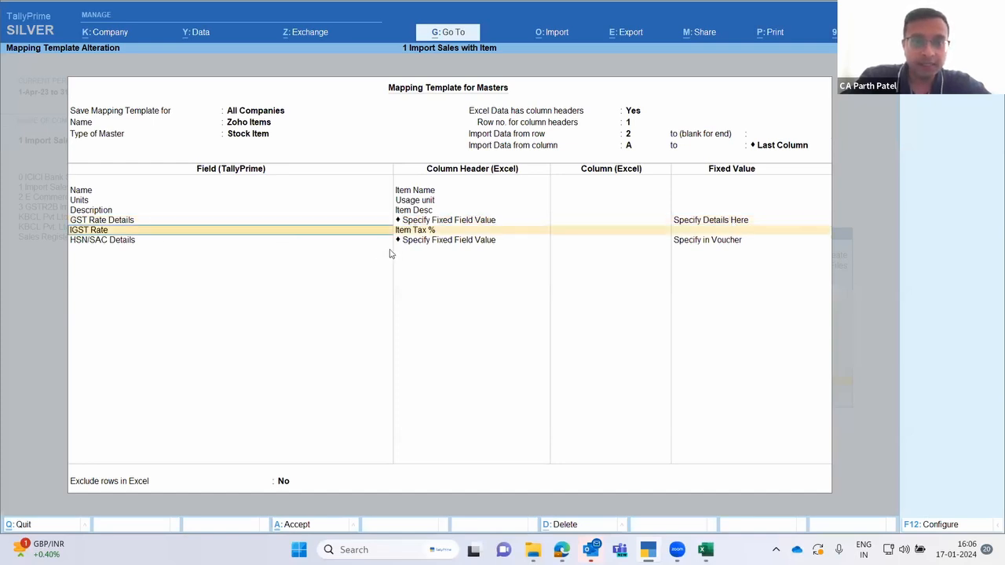
{"action": "left_click", "coordinate": [259, 243]}
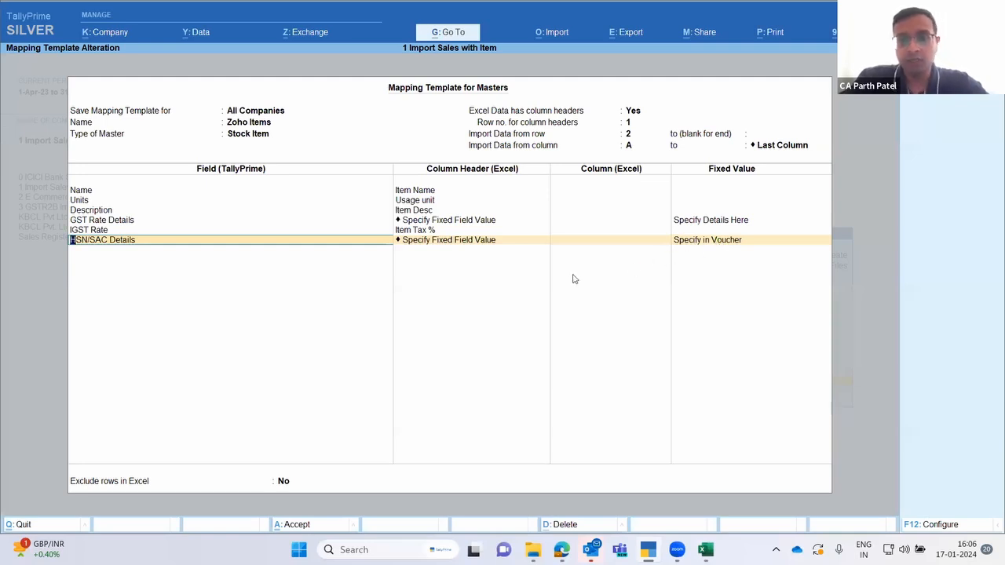
{"action": "key", "text": "Escape"}
{"action": "key", "text": "Escape"}
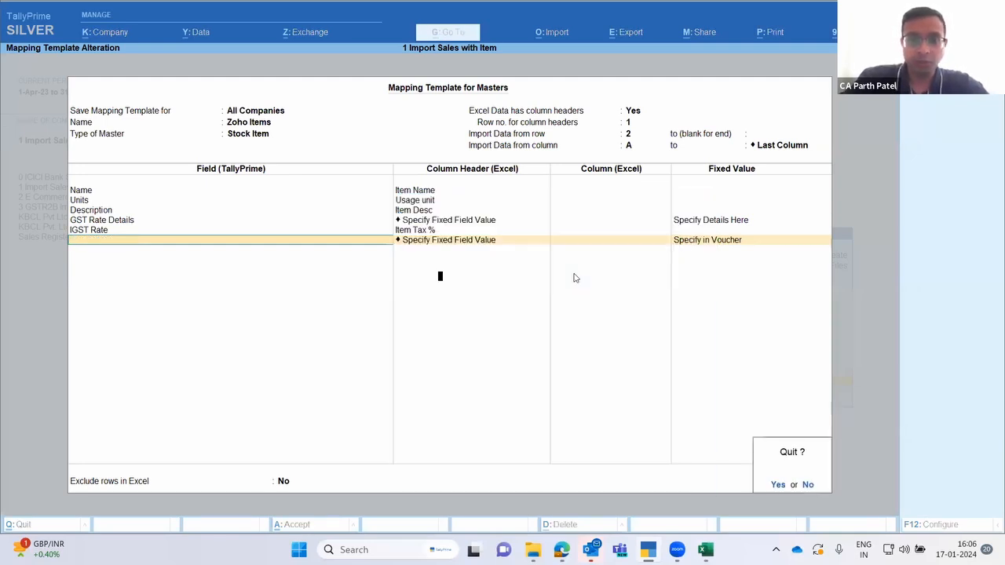
{"action": "key", "text": "Return"}
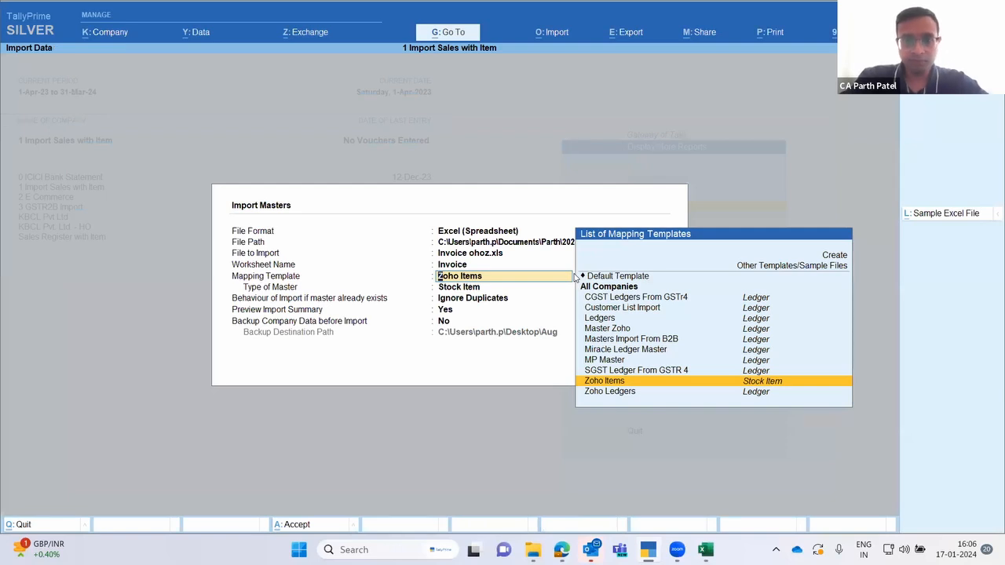
- Import the stock items with the Zoho Items template, ignoring duplicates, with the import summary preview on and no company data backup
{"action": "key", "text": "Return"}
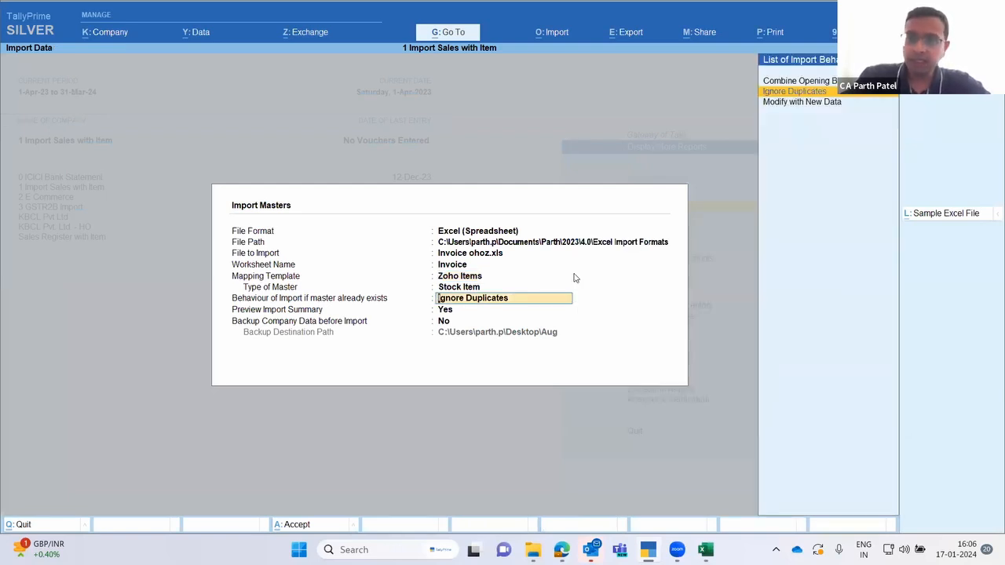
{"action": "key", "text": "Return"}
{"action": "key", "text": "Return"}
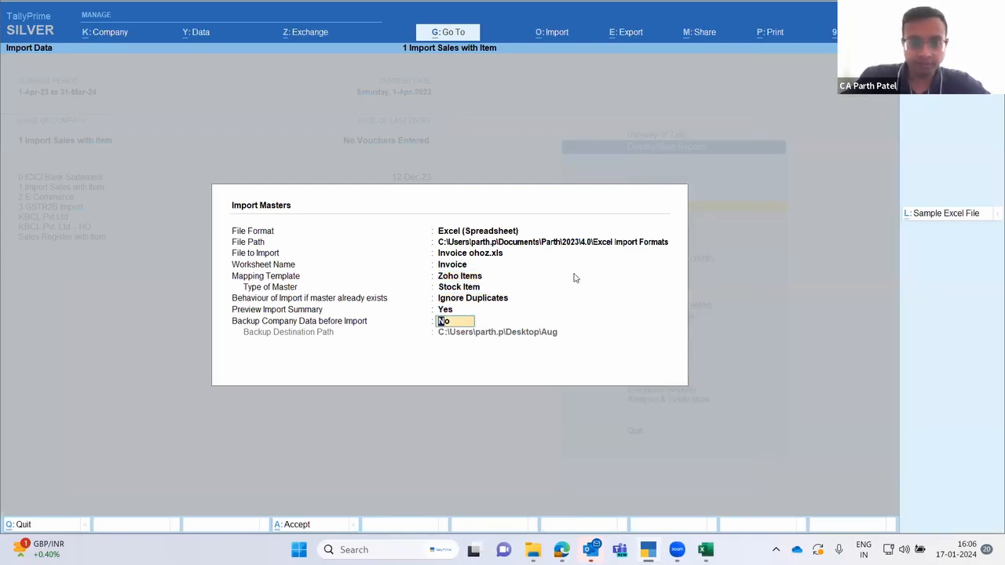
{"action": "key", "text": "Return"}
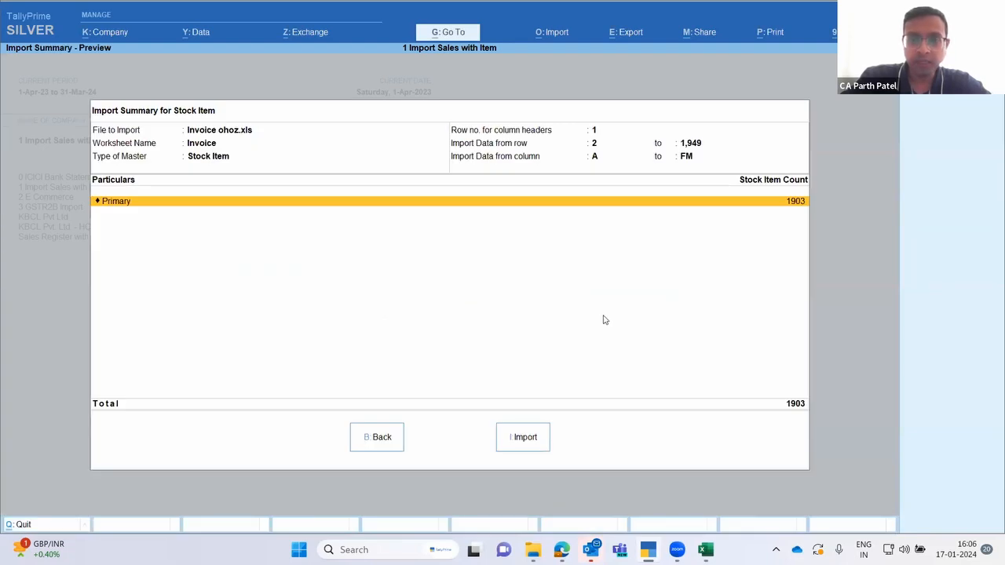
{"action": "left_click", "coordinate": [522, 448]}
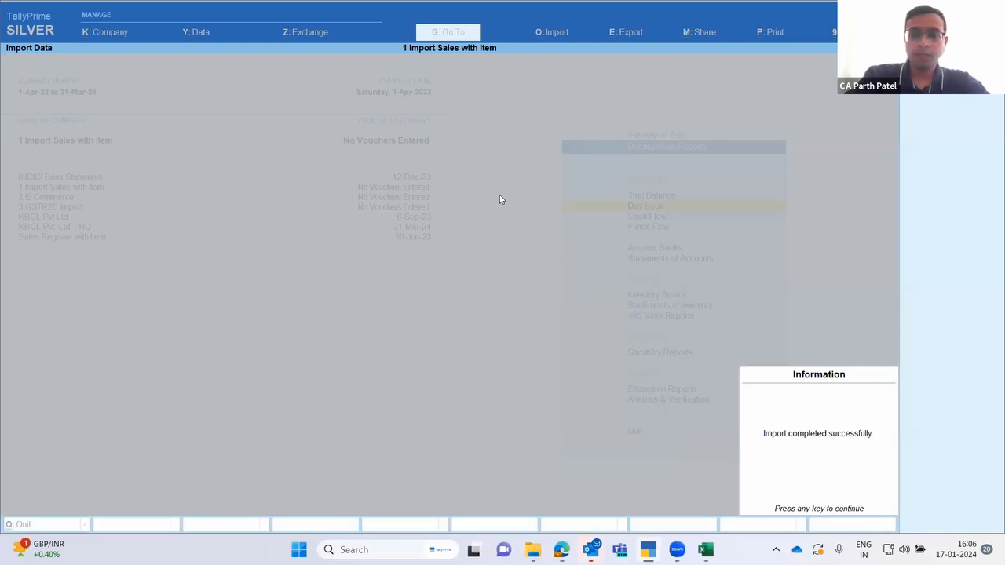
{"action": "key", "text": "Return"}
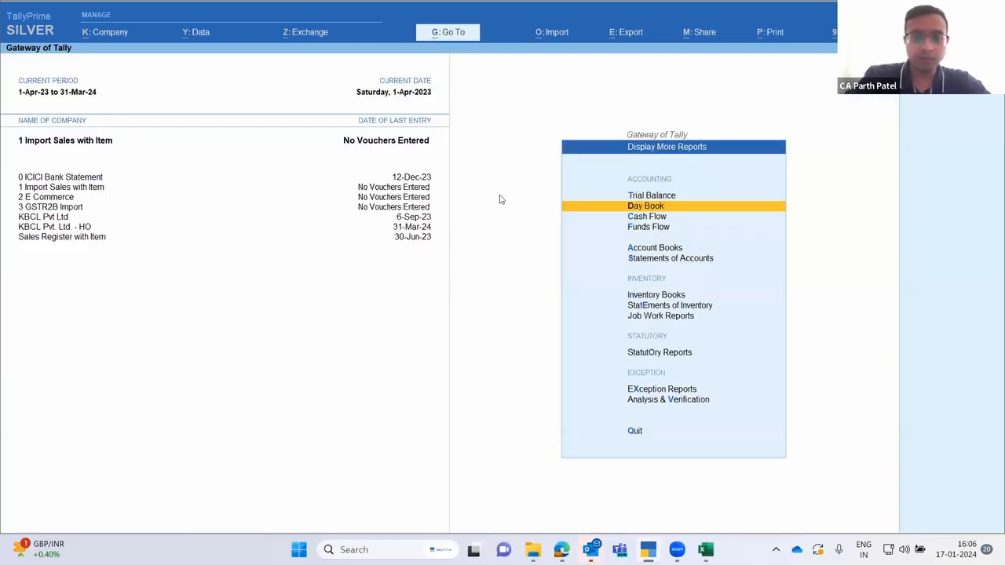
- Open the stock item list in master alteration and browse through the imported items
{"action": "key", "text": "alt+g"}
{"action": "key", "text": "Up"}
{"action": "key", "text": "Up"}
{"action": "key", "text": "Up"}
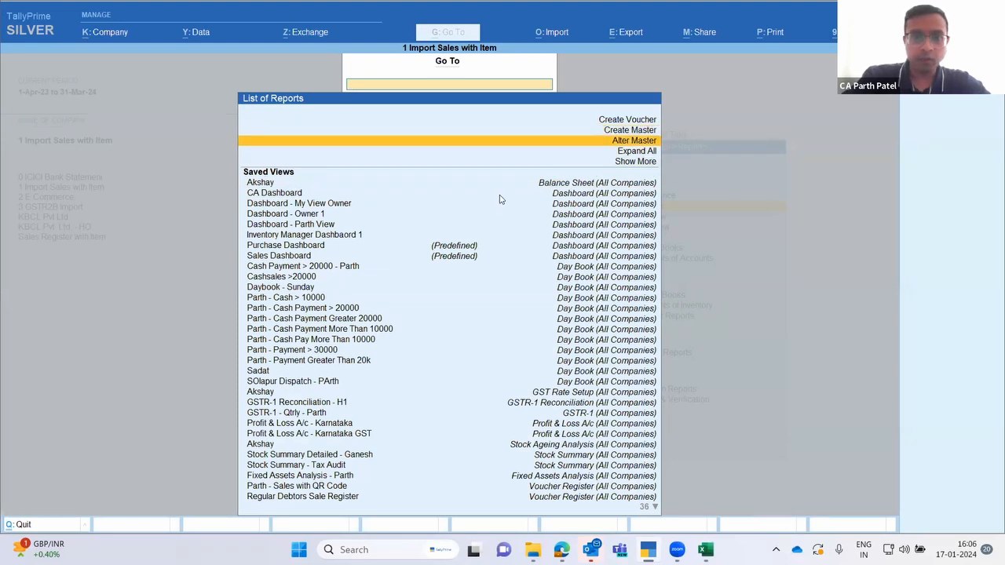
{"action": "key", "text": "Return"}
{"action": "key", "text": "Down"}
{"action": "key", "text": "Down"}
{"action": "key", "text": "Down"}
{"action": "key", "text": "Down"}
{"action": "key", "text": "Down"}
{"action": "key", "text": "Down"}
{"action": "key", "text": "Down"}
{"action": "key", "text": "Down"}
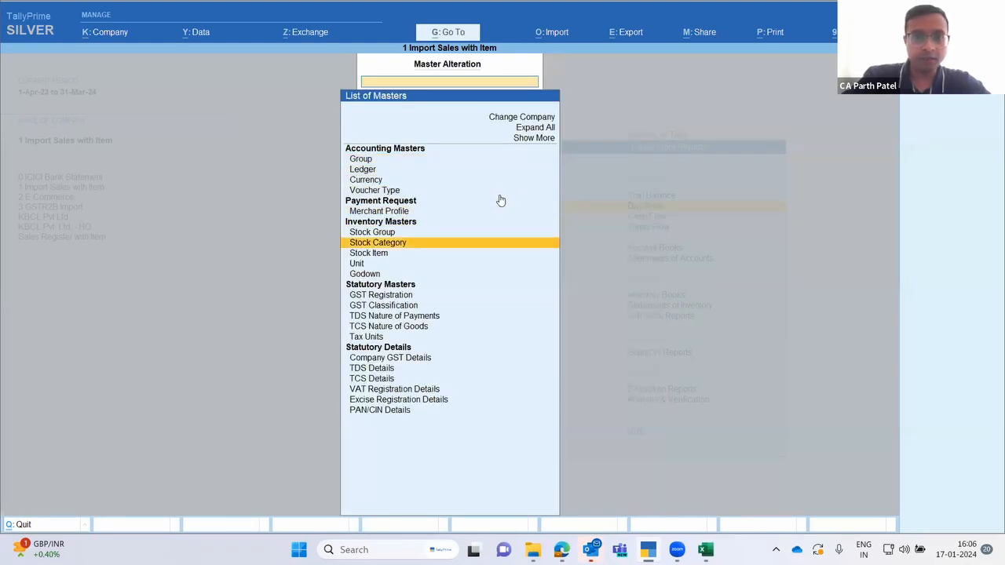
{"action": "key", "text": "Return"}
{"action": "key", "text": "Down"}
{"action": "key", "text": "Down"}
{"action": "key", "text": "Down"}
{"action": "key", "text": "Down"}
{"action": "key", "text": "Down"}
{"action": "key", "text": "Down"}
{"action": "key", "text": "Down"}
{"action": "key", "text": "Down"}
{"action": "key", "text": "Down"}
{"action": "key", "text": "Down"}
{"action": "key", "text": "Down"}
{"action": "key", "text": "Down"}
{"action": "key", "text": "Down"}
{"action": "key", "text": "Down"}
{"action": "key", "text": "Down"}
{"action": "key", "text": "Down"}
{"action": "key", "text": "Down"}
{"action": "key", "text": "Down"}
{"action": "key", "text": "Down"}
{"action": "key", "text": "Down"}
{"action": "key", "text": "Down"}
{"action": "key", "text": "Down"}
{"action": "key", "text": "Down"}
{"action": "key", "text": "Down"}
{"action": "key", "text": "Down"}
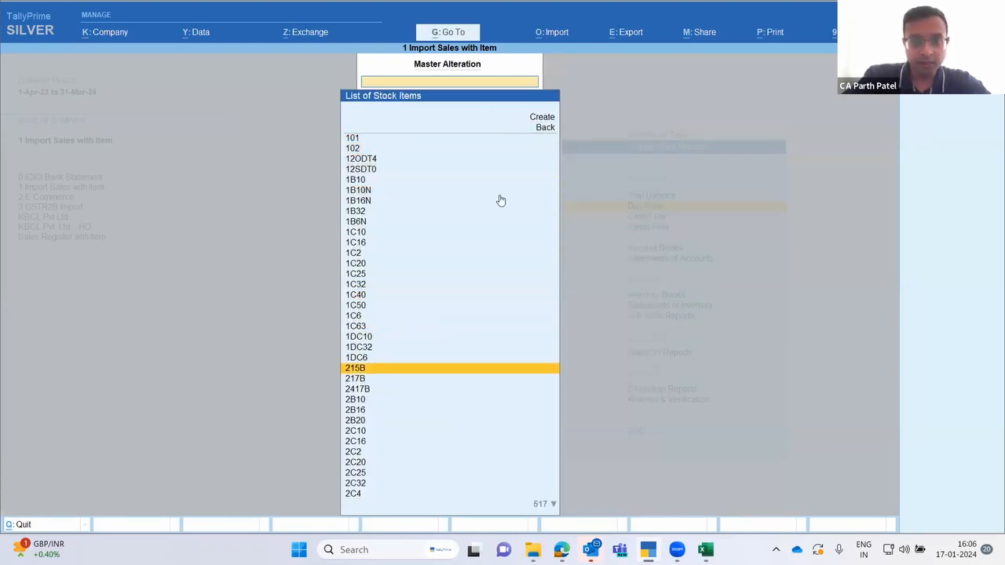
{"action": "key", "text": "Down"}
{"action": "key", "text": "Down"}
{"action": "key", "text": "Down"}
{"action": "key", "text": "Down"}
{"action": "key", "text": "Down"}
{"action": "key", "text": "Down"}
{"action": "key", "text": "Down"}
{"action": "key", "text": "Down"}
{"action": "key", "text": "Down"}
{"action": "key", "text": "Down"}
{"action": "key", "text": "Down"}
{"action": "key", "text": "Down"}
{"action": "key", "text": "Down"}
{"action": "key", "text": "Down"}
{"action": "key", "text": "Down"}
{"action": "key", "text": "Down"}
{"action": "key", "text": "Down"}
{"action": "key", "text": "Down"}
{"action": "key", "text": "Down"}
{"action": "key", "text": "Down"}
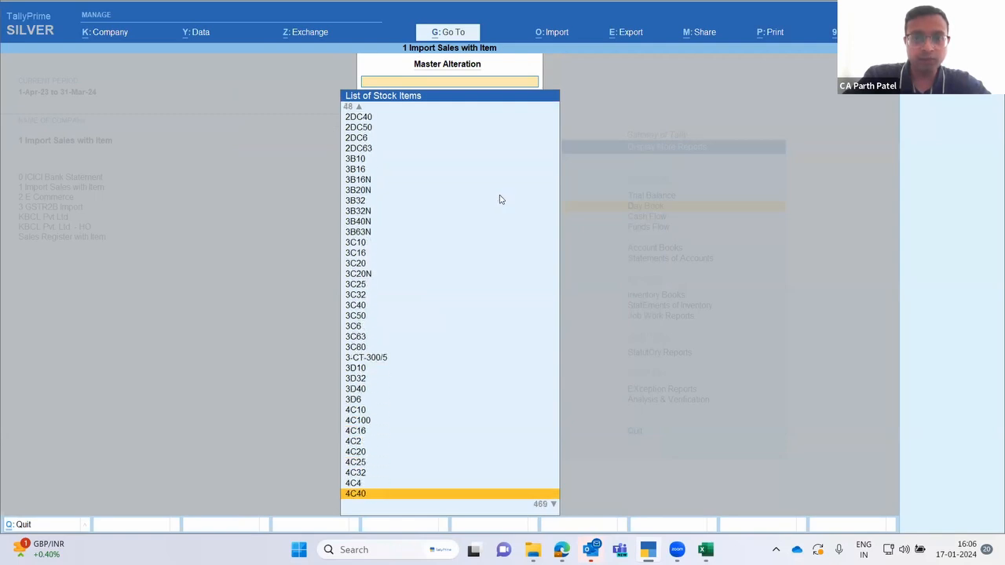
{"action": "key", "text": "Down"}
- Open stock item BIL-50090, examine its unit and GST details, and return to the Gateway of Tally
{"action": "key", "text": "Up"}
{"action": "key", "text": "Up"}
{"action": "key", "text": "Up"}
{"action": "key", "text": "Up"}
{"action": "key", "text": "Up"}
{"action": "key", "text": "Up"}
{"action": "key", "text": "Up"}
{"action": "key", "text": "Up"}
{"action": "key", "text": "Up"}
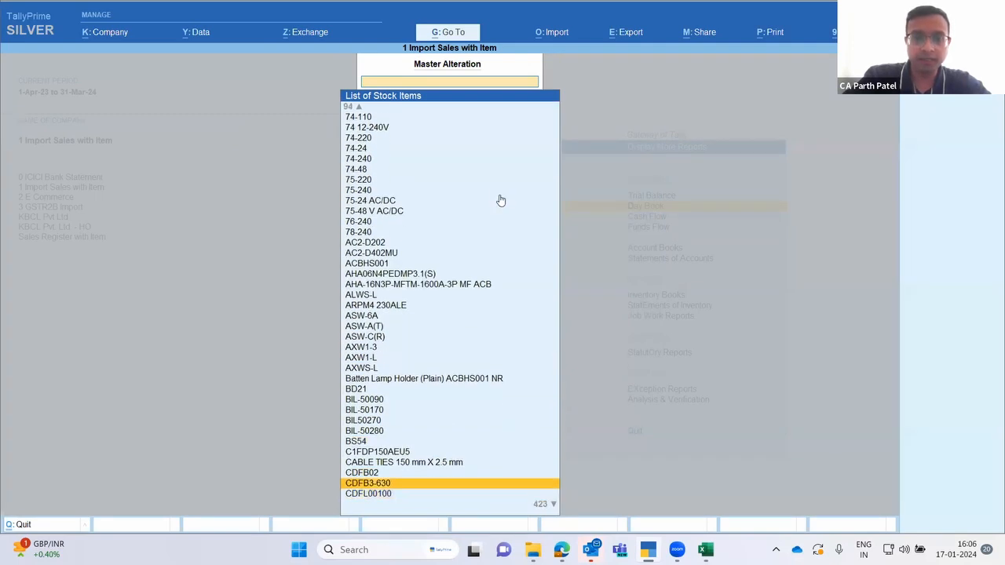
{"action": "key", "text": "Return"}
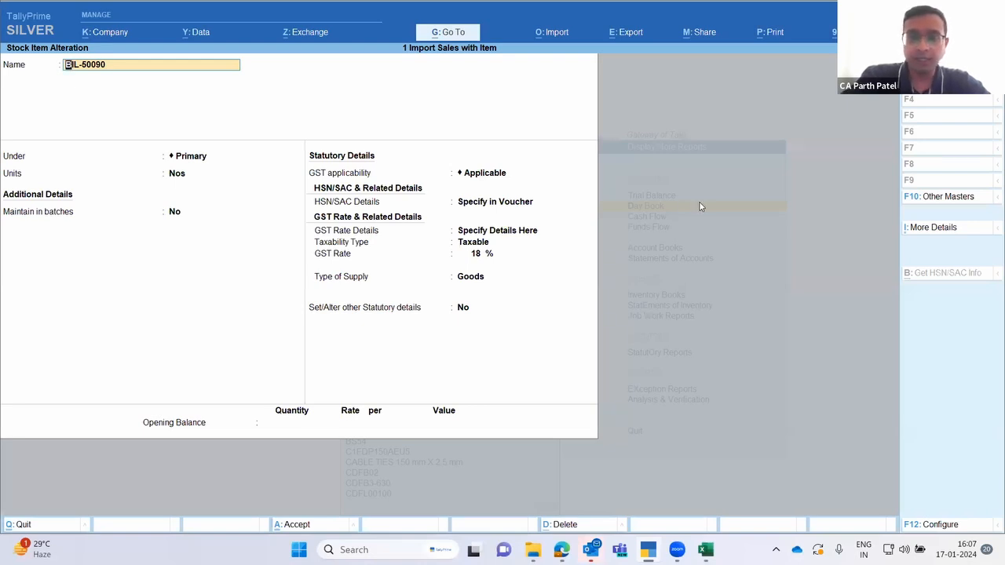
{"action": "key", "text": "Escape"}
{"action": "key", "text": "Escape"}
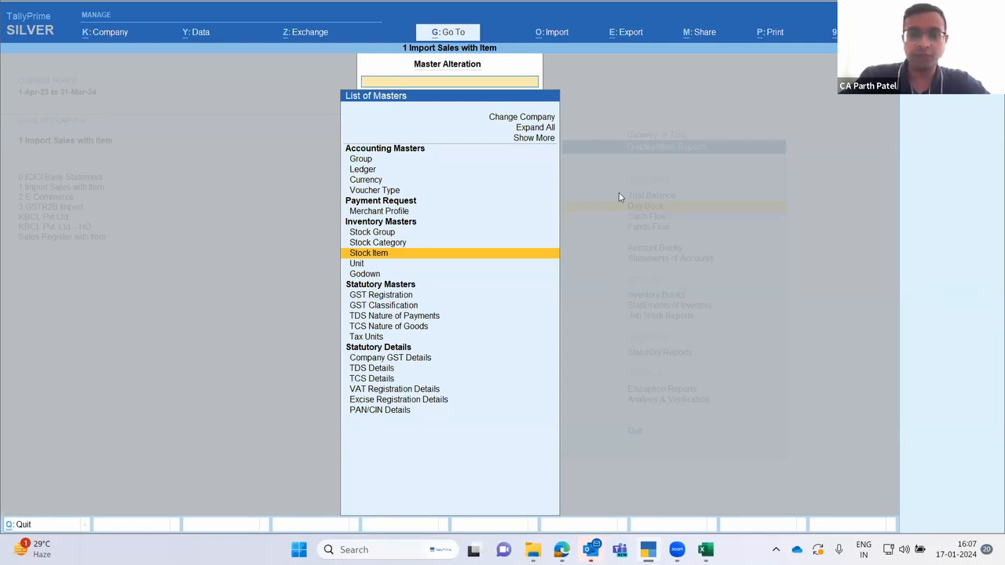
{"action": "key", "text": "Escape"}
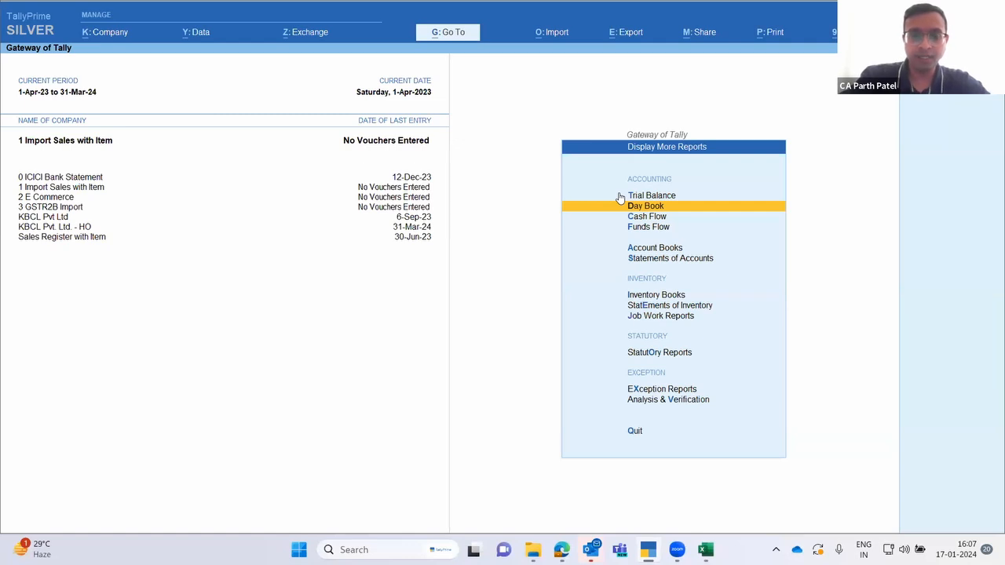
- Open the import settings for transactions and choose Invoice ohoz.xls with its Invoice worksheet as the source
{"action": "key", "text": "alt+o"}
{"action": "key", "text": "Down"}
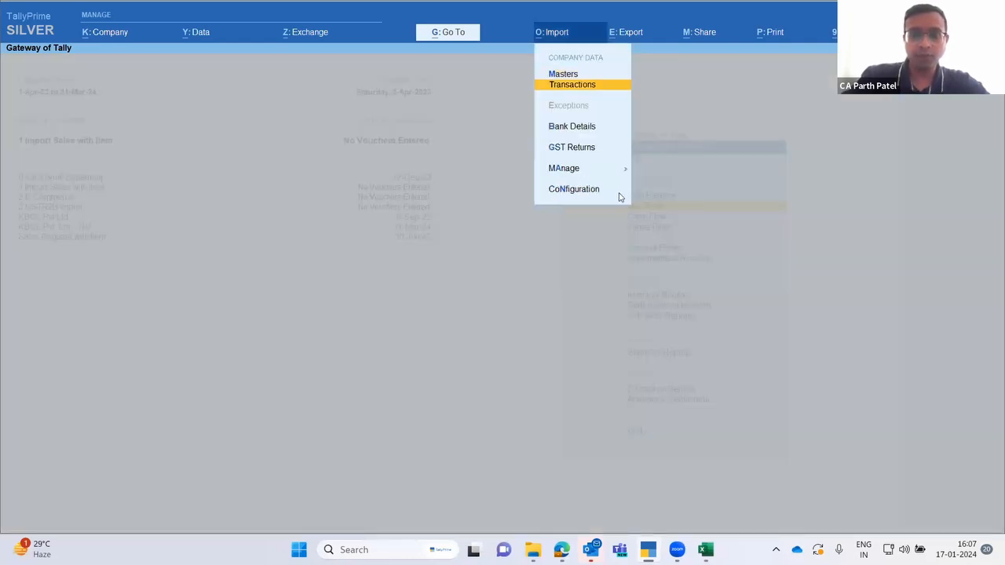
{"action": "key", "text": "Return"}
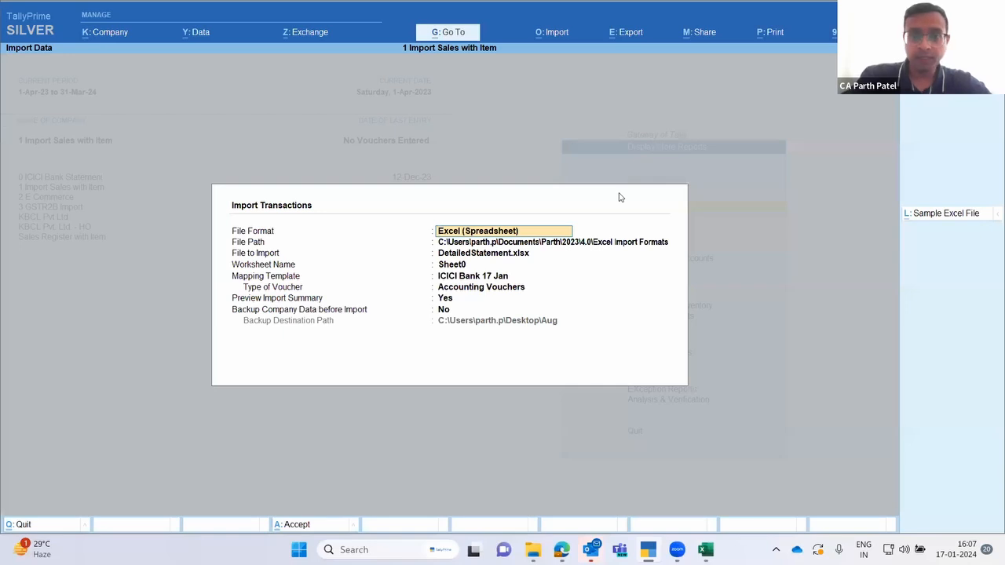
{"action": "key", "text": "Return"}
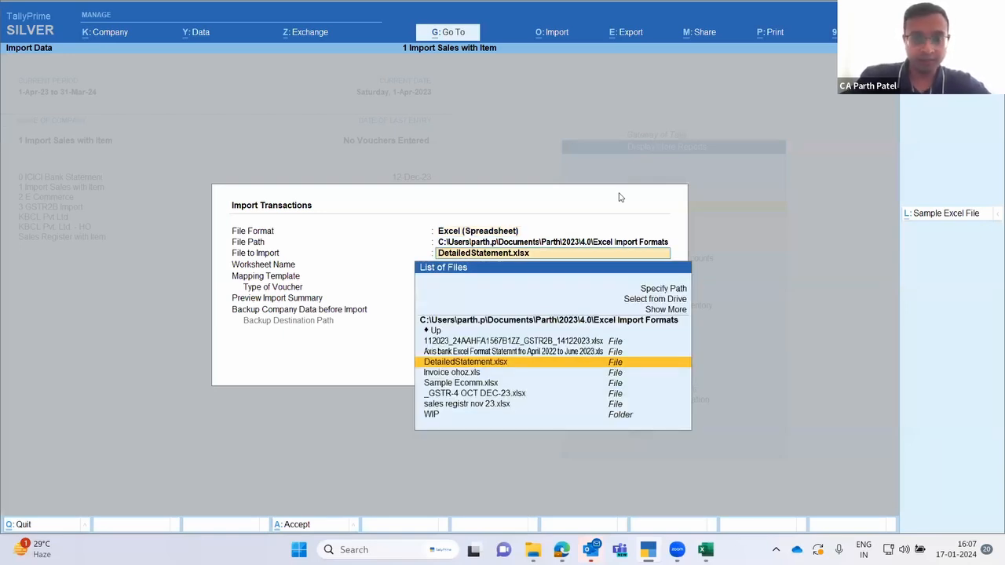
{"action": "key", "text": "Down"}
{"action": "key", "text": "Return"}
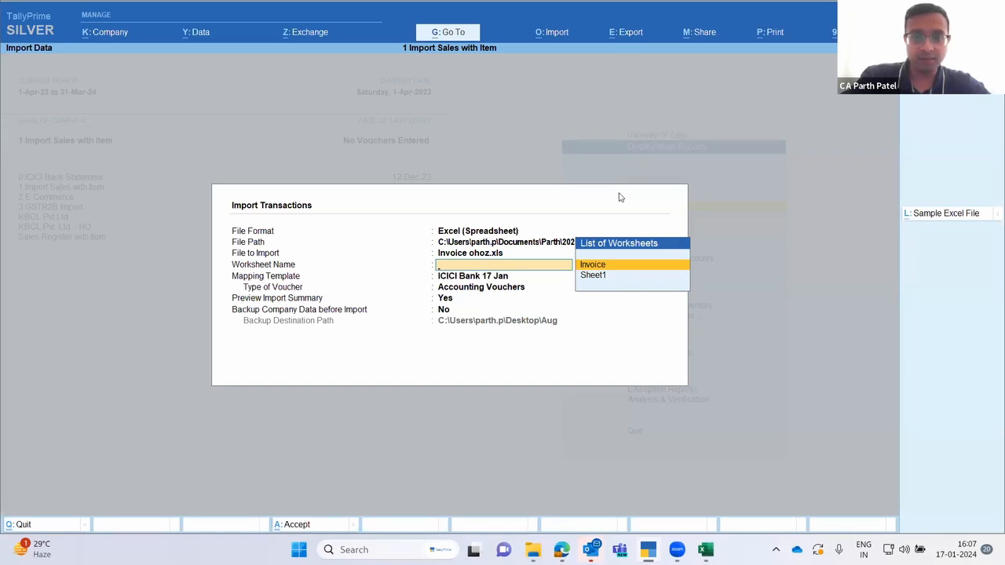
{"action": "key", "text": "Return"}
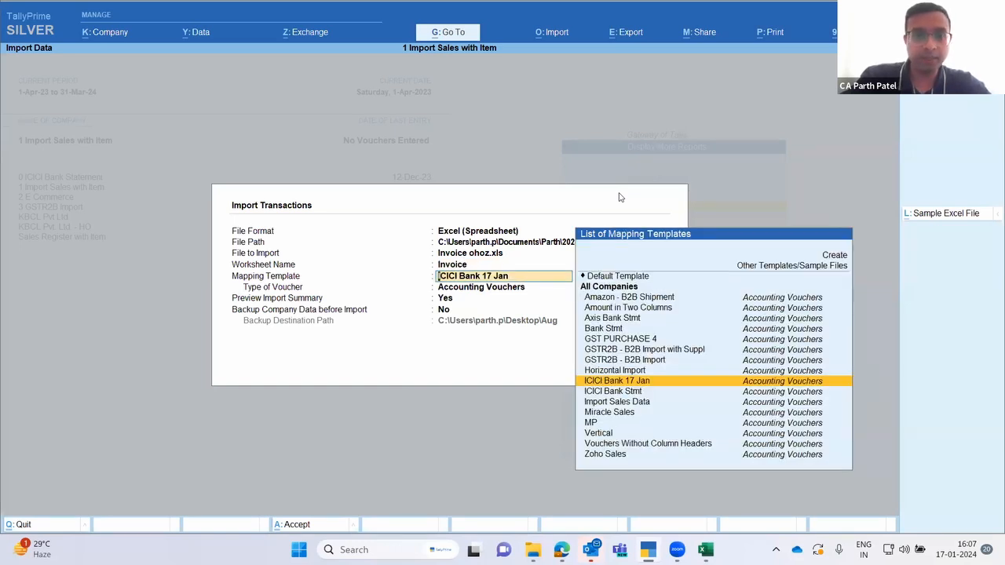
- Choose the Zoho Sales mapping template for the transaction import
{"action": "key", "text": "Down"}
{"action": "key", "text": "Down"}
{"action": "key", "text": "Down"}
{"action": "key", "text": "Down"}
{"action": "key", "text": "Down"}
{"action": "key", "text": "Down"}
{"action": "key", "text": "Down"}
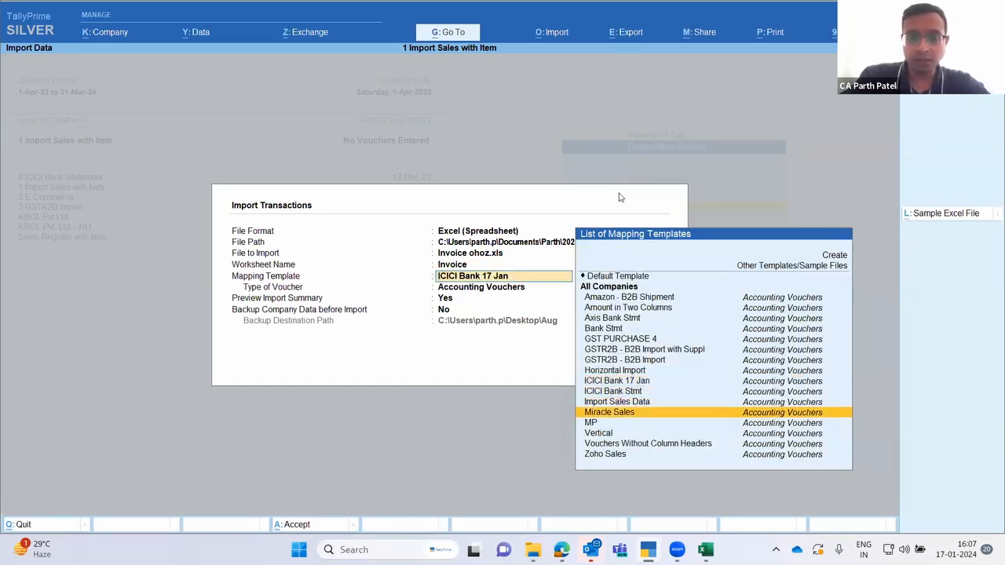
{"action": "key", "text": "Return"}
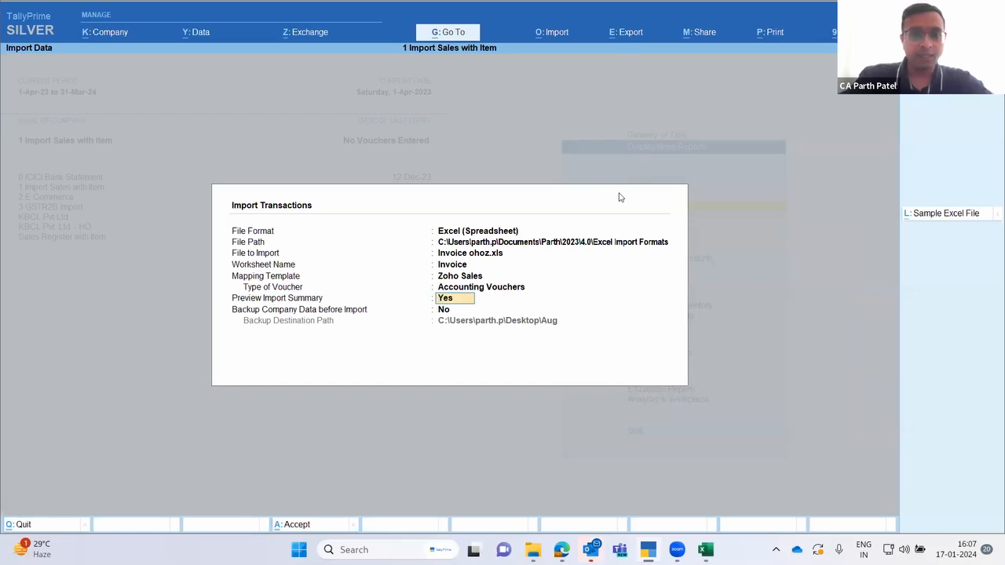
- Open the Zoho Sales mapping template for alteration and examine its top ledger and sales ledger mappings
{"action": "key", "text": "BackSpace"}
{"action": "key", "text": "BackSpace"}
{"action": "key", "text": "Return"}
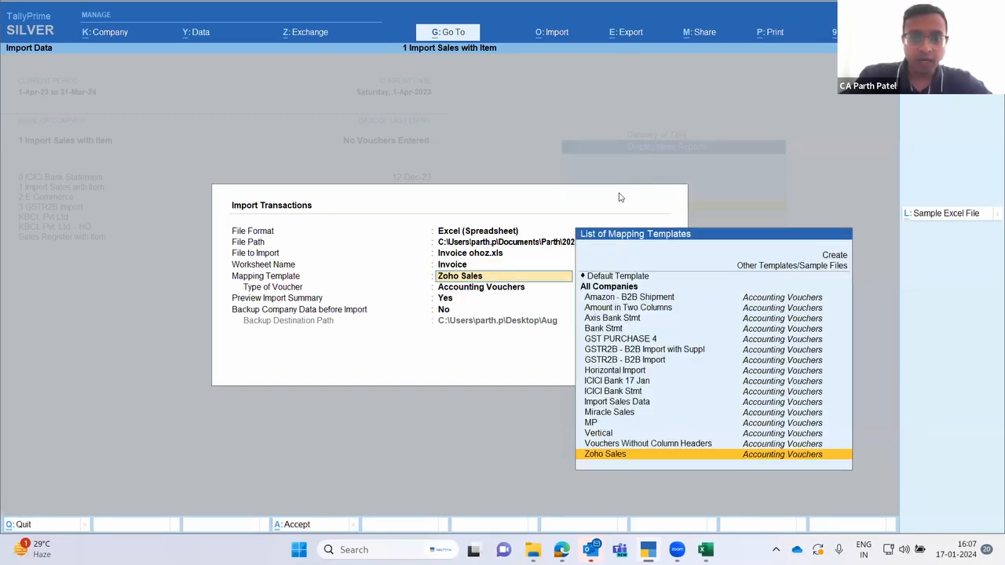
{"action": "key", "text": "ctrl+Return"}
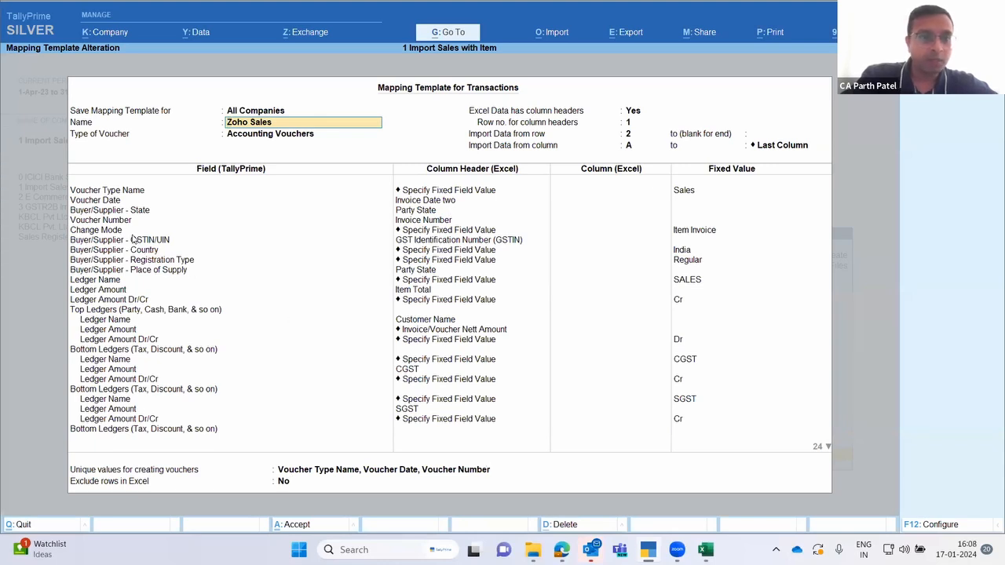
{"action": "left_click", "coordinate": [92, 311]}
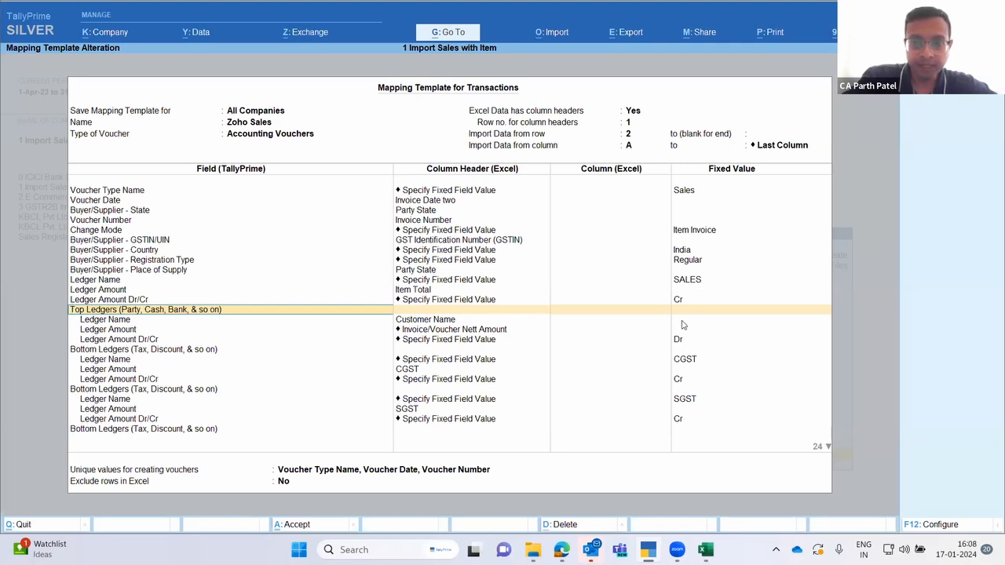
{"action": "left_click", "coordinate": [418, 289]}
{"action": "left_click", "coordinate": [422, 281]}
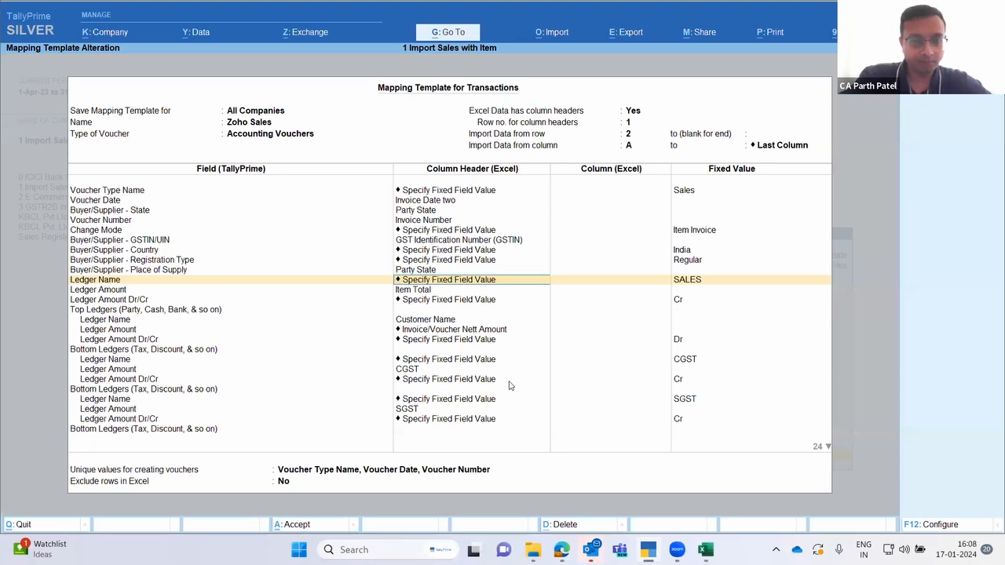
- Examine the template's mappings for voucher number and the buyer's GSTIN, country, registration type and place of supply
{"action": "left_click", "coordinate": [114, 223]}
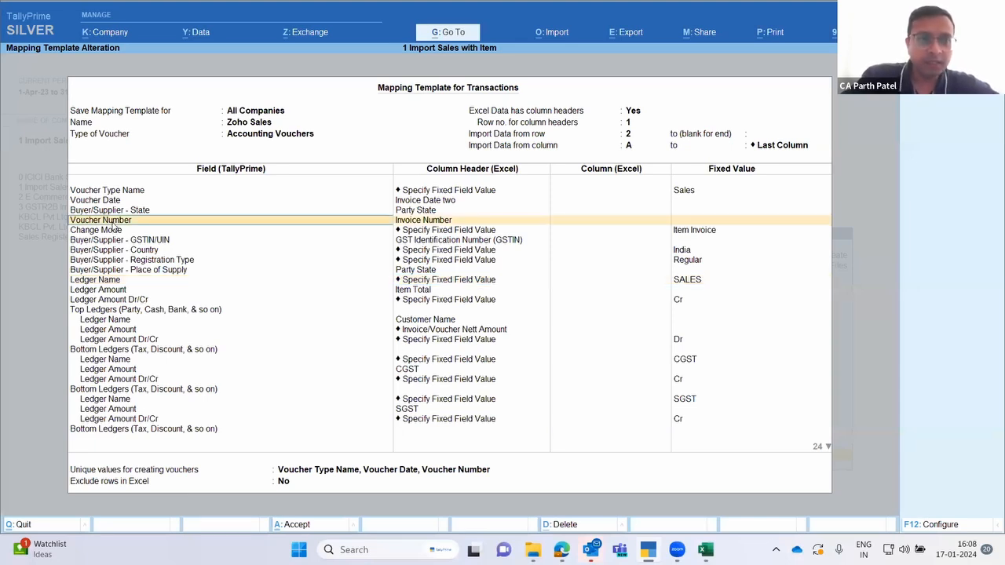
{"action": "left_click", "coordinate": [112, 243]}
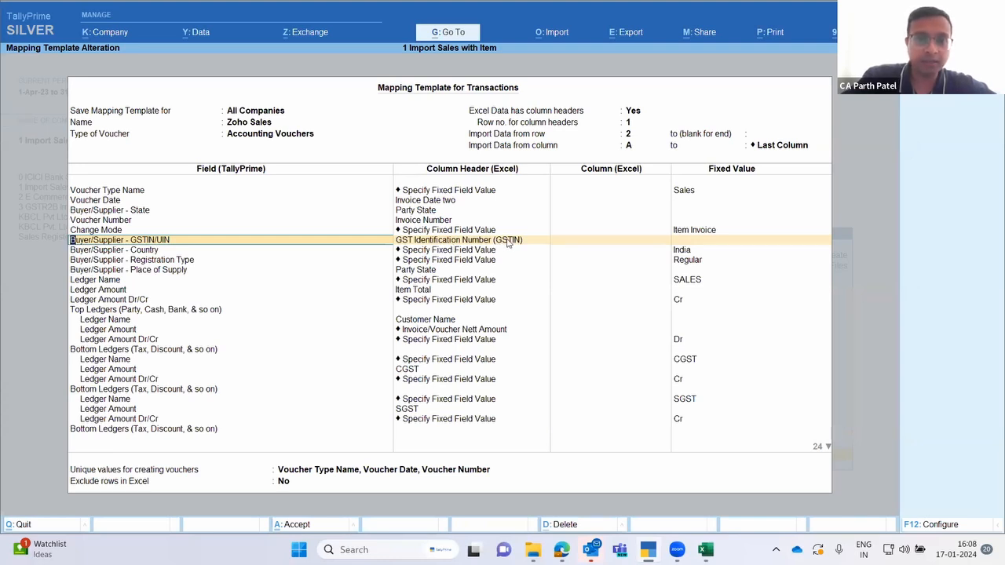
{"action": "left_click", "coordinate": [110, 252]}
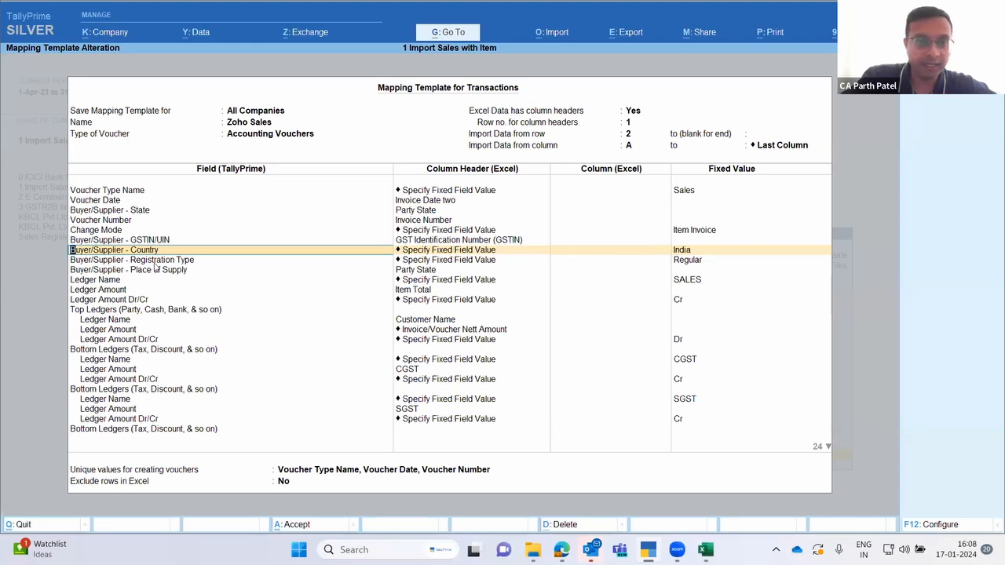
{"action": "left_click", "coordinate": [141, 262]}
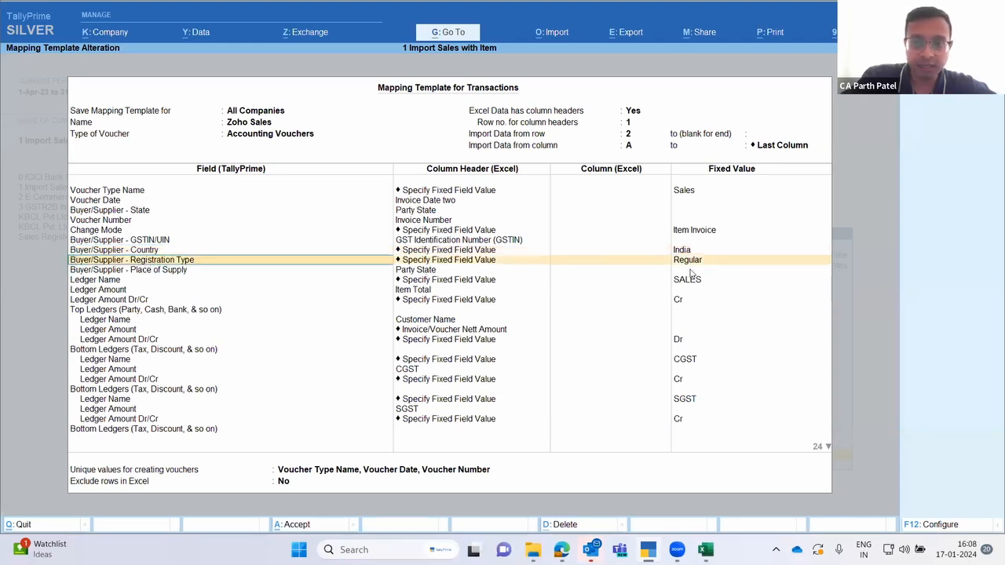
{"action": "left_click", "coordinate": [103, 271]}
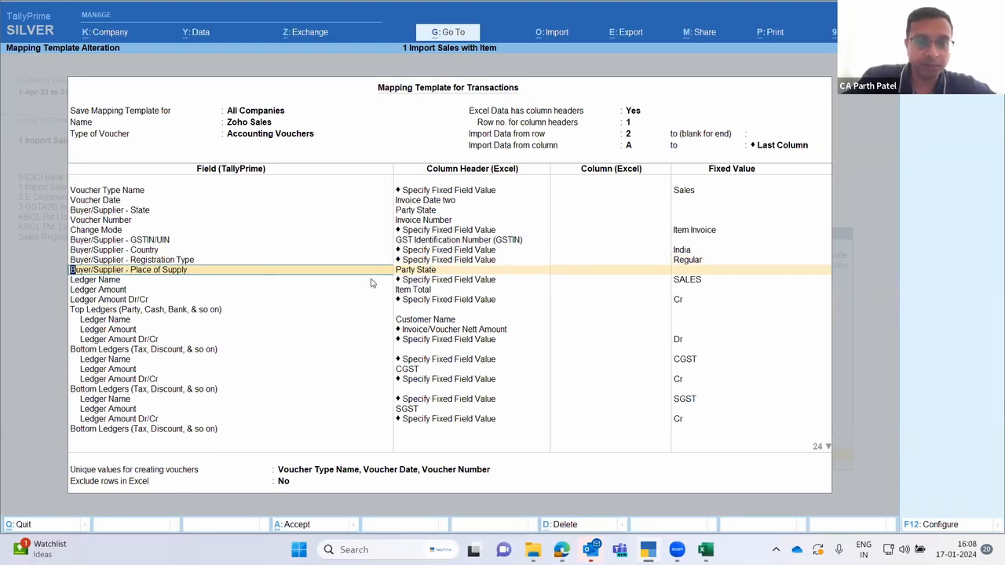
{"action": "left_click", "coordinate": [425, 272]}
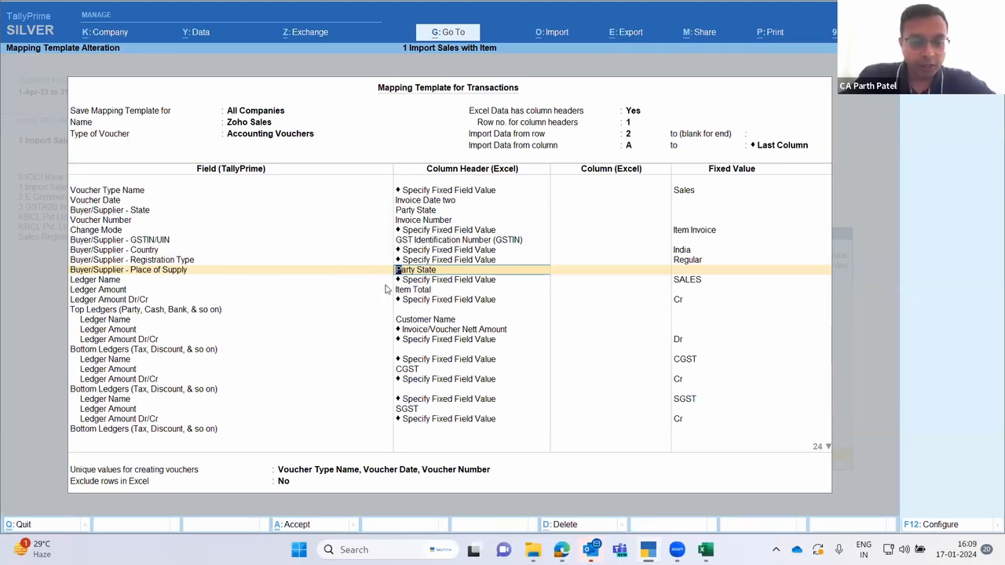
- Examine the template's item name, amount, HSN/SAC, billed quantity and HSN/SAC details mappings, and quit the template alteration
{"action": "key", "text": "ctrl"}
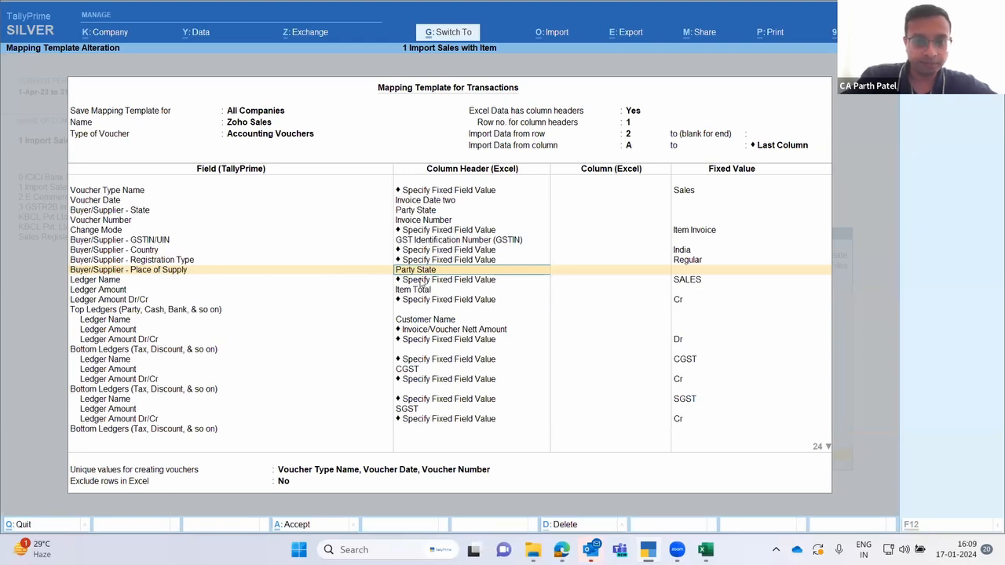
{"action": "key", "text": "ctrl+a"}
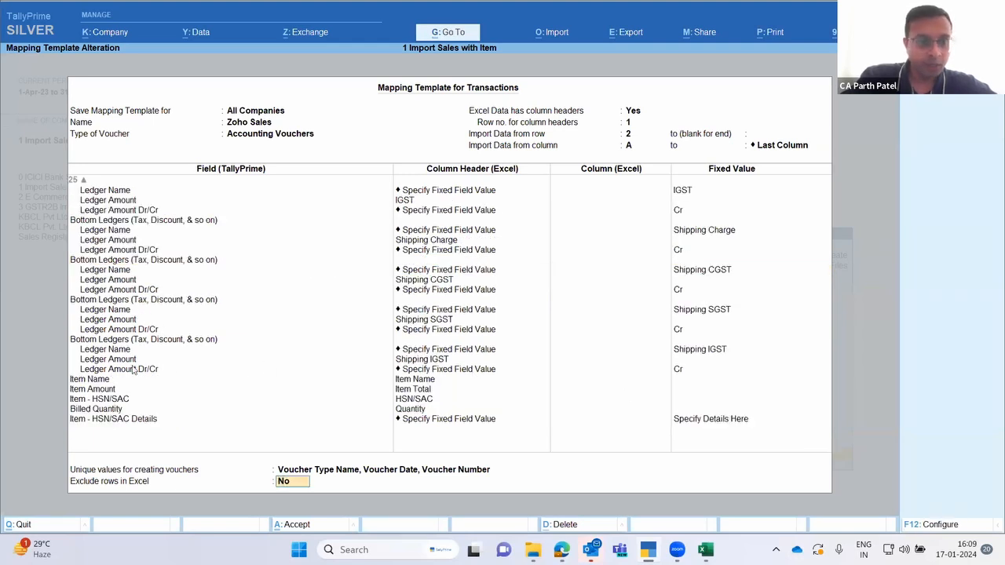
{"action": "left_click", "coordinate": [86, 381]}
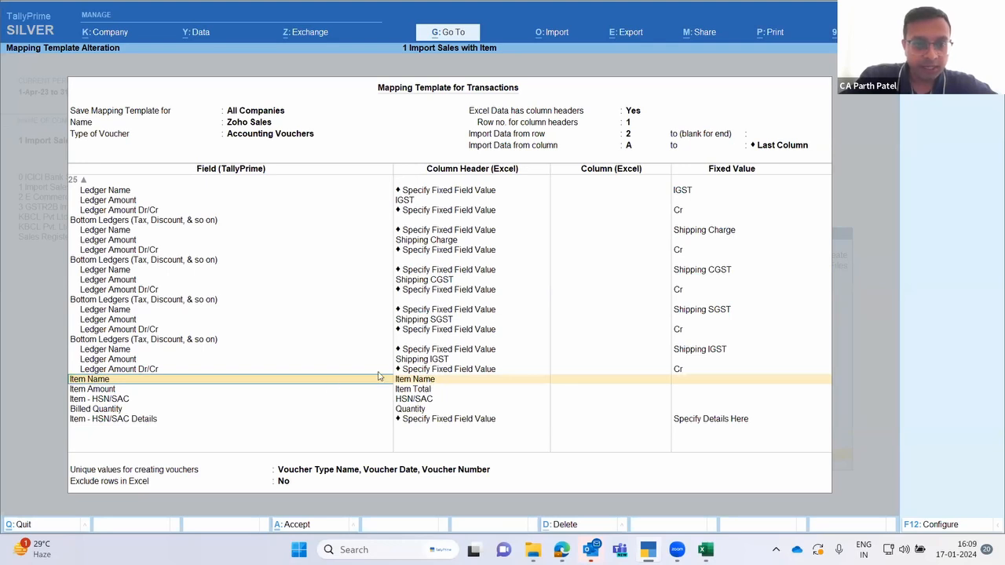
{"action": "left_click", "coordinate": [198, 390]}
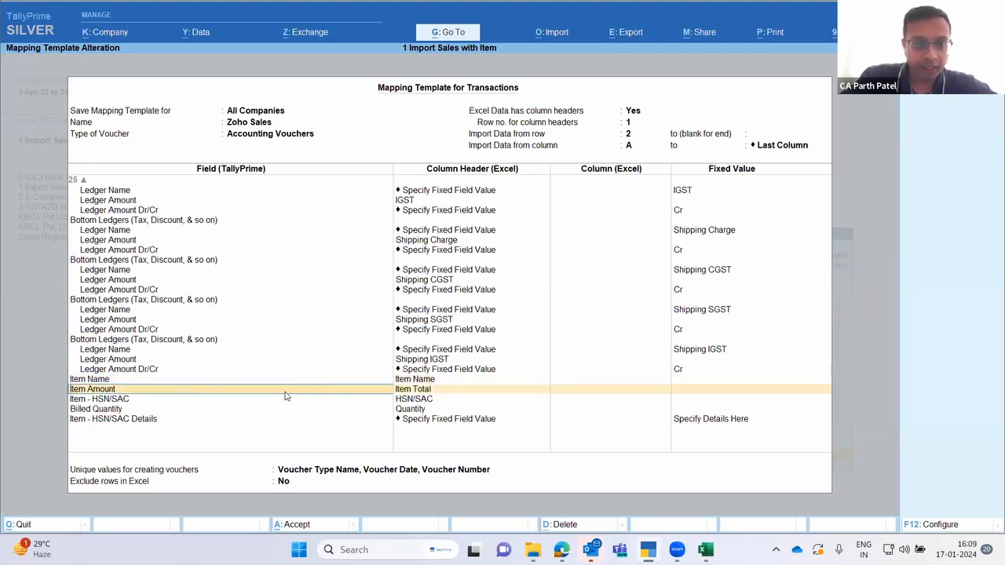
{"action": "left_click", "coordinate": [232, 401]}
{"action": "left_click", "coordinate": [246, 412]}
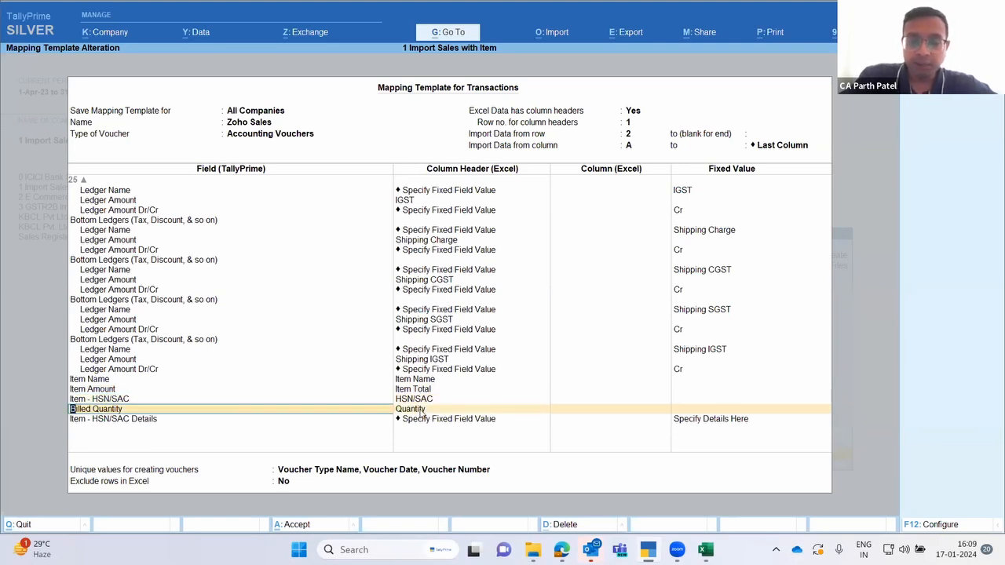
{"action": "left_click", "coordinate": [268, 422]}
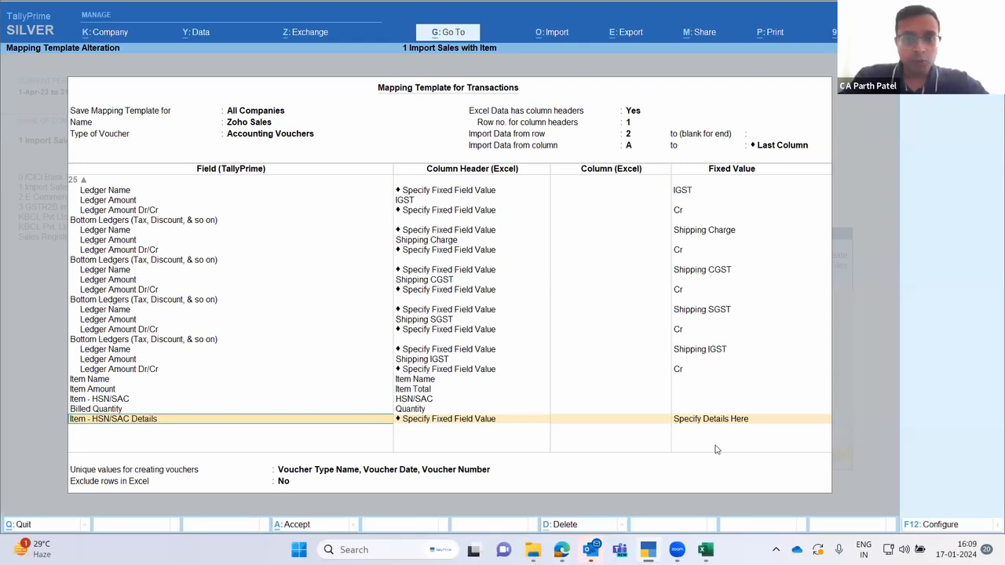
{"action": "key", "text": "Escape"}
{"action": "key", "text": "Escape"}
{"action": "key", "text": "Return"}
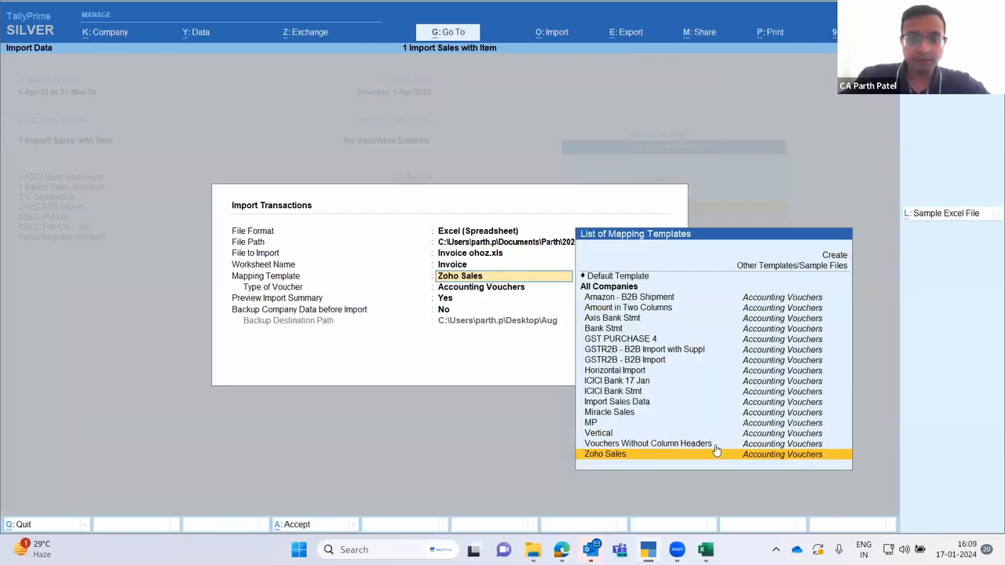
- Try to import the sales vouchers with the Zoho Sales template, previewing the summary and skipping the company data backup
{"action": "key", "text": "Return"}
{"action": "key", "text": "Return"}
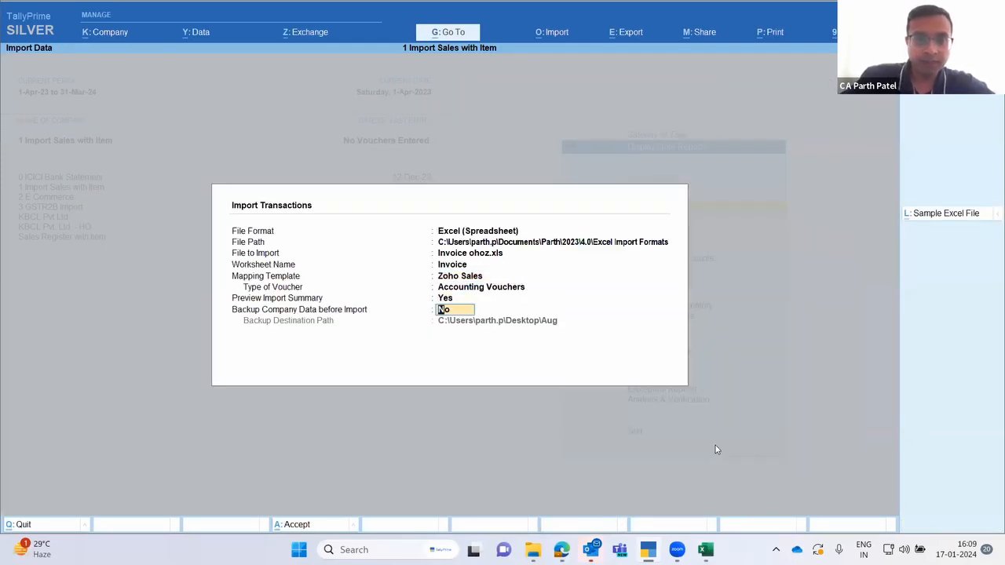
{"action": "key", "text": "Return"}
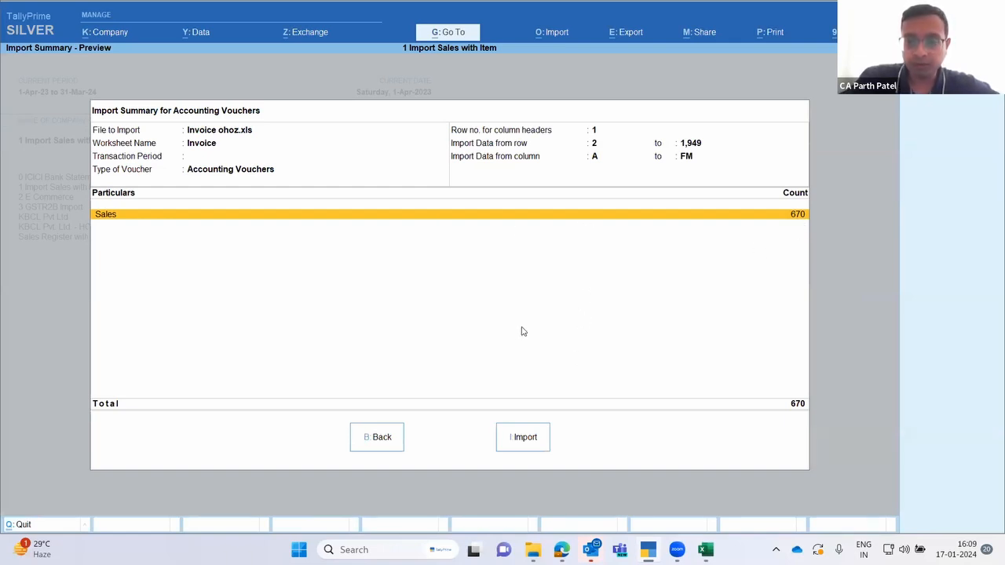
{"action": "left_click", "coordinate": [526, 440]}
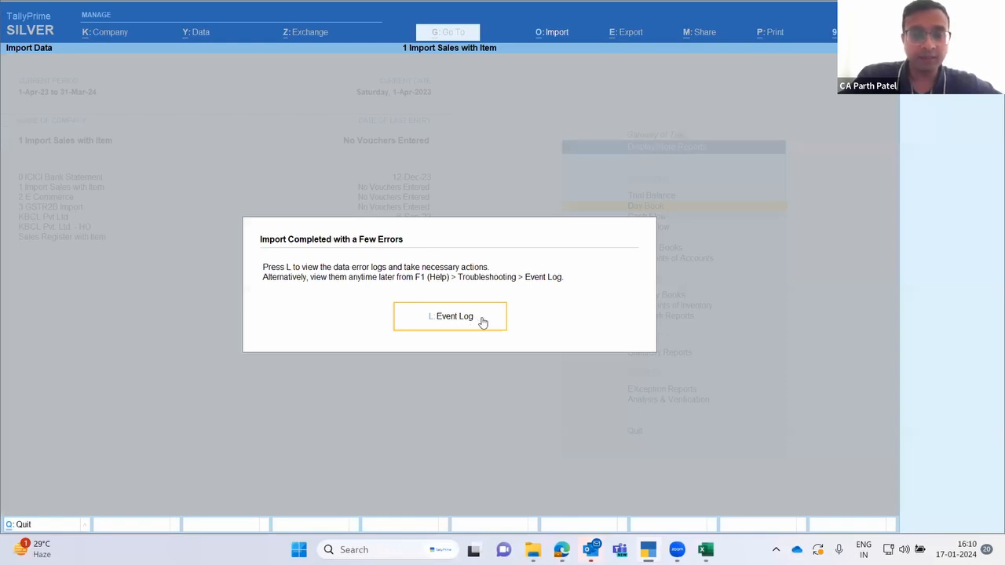
- Open the event log of import errors and switch to File Explorer at the TallyPrime (9) program folder
{"action": "key", "text": "l"}
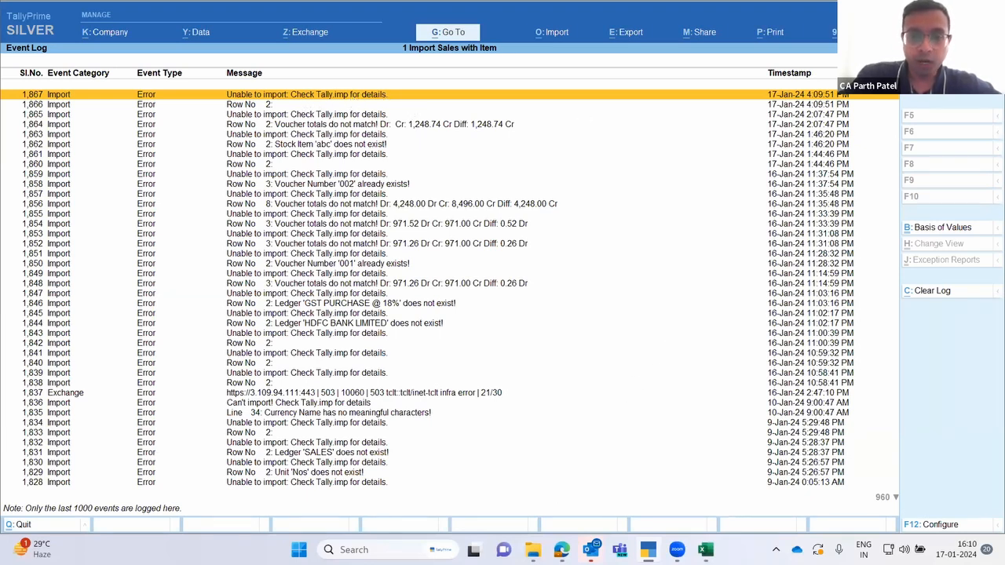
{"action": "mouse_move", "coordinate": [537, 547]}
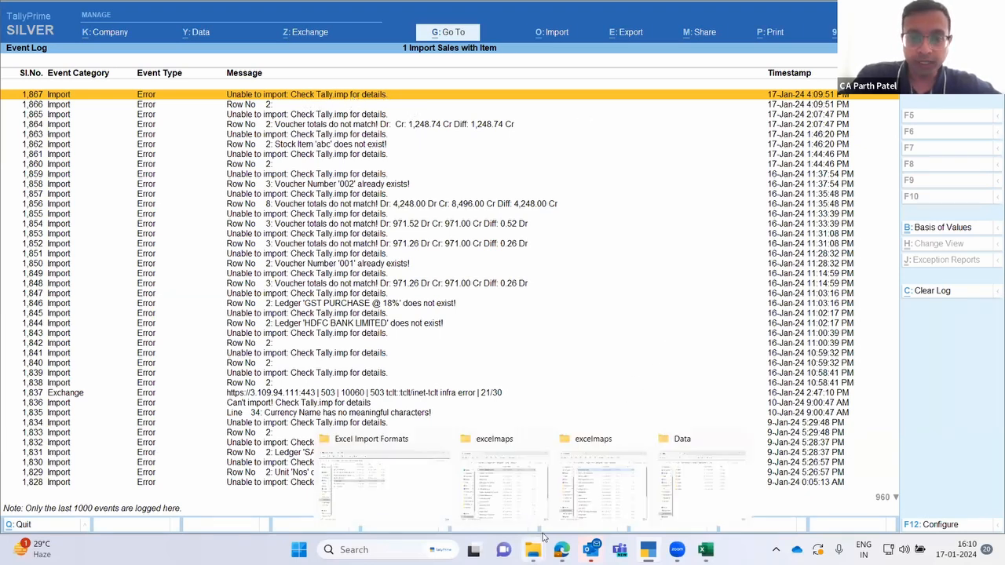
{"action": "left_click", "coordinate": [589, 475]}
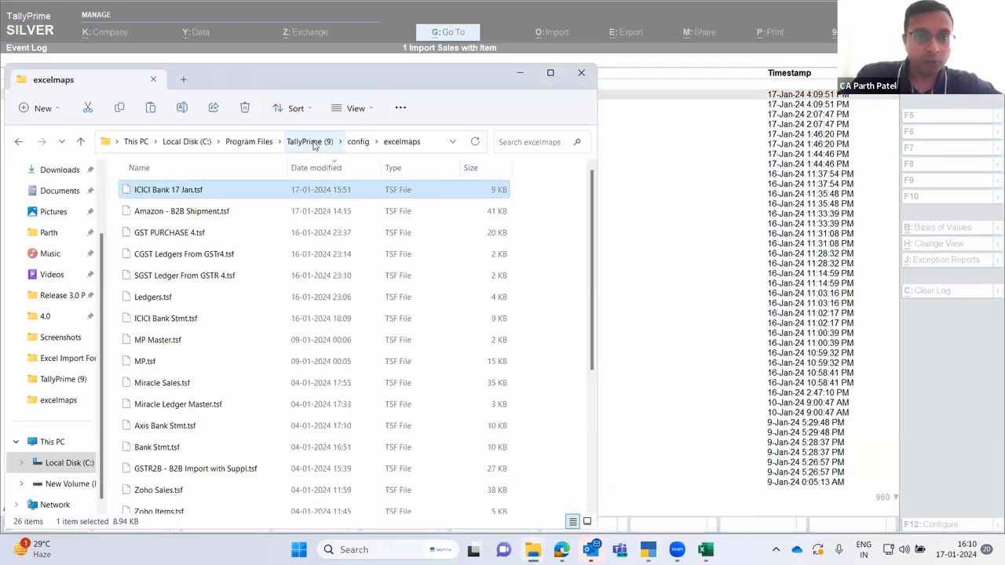
{"action": "left_click", "coordinate": [310, 142]}
{"action": "left_click", "coordinate": [186, 449]}
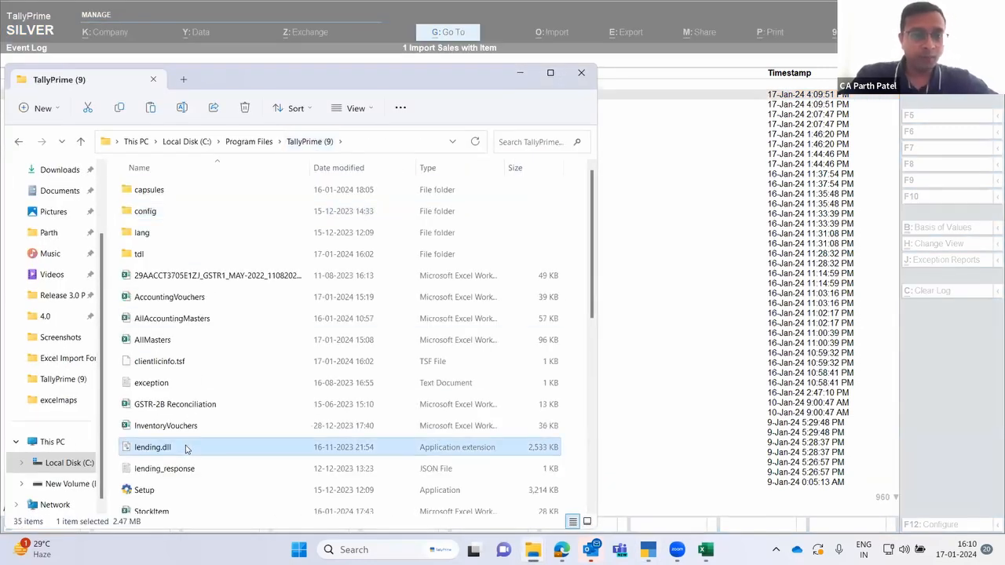
- Find the tally.imp file in the TallyPrime (9) folder and open it in Notepad
{"action": "key", "text": "Down"}
{"action": "key", "text": "Down"}
{"action": "key", "text": "Down"}
{"action": "key", "text": "Down"}
{"action": "key", "text": "Down"}
{"action": "key", "text": "Down"}
{"action": "key", "text": "Down"}
{"action": "key", "text": "Up"}
{"action": "key", "text": "Up"}
{"action": "key", "text": "Up"}
{"action": "key", "text": "Down"}
{"action": "key", "text": "Up"}
{"action": "key", "text": "Down"}
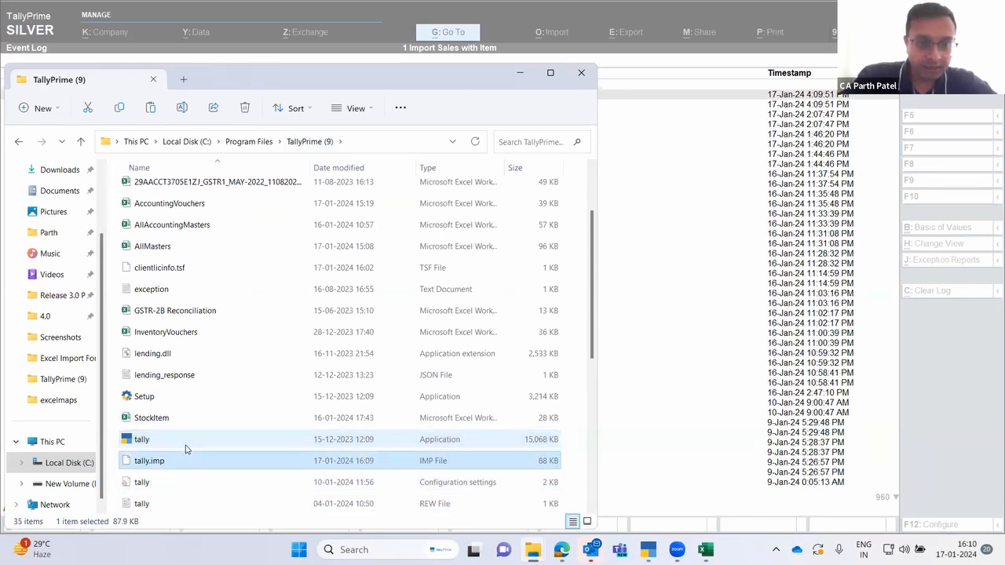
{"action": "key", "text": "Return"}
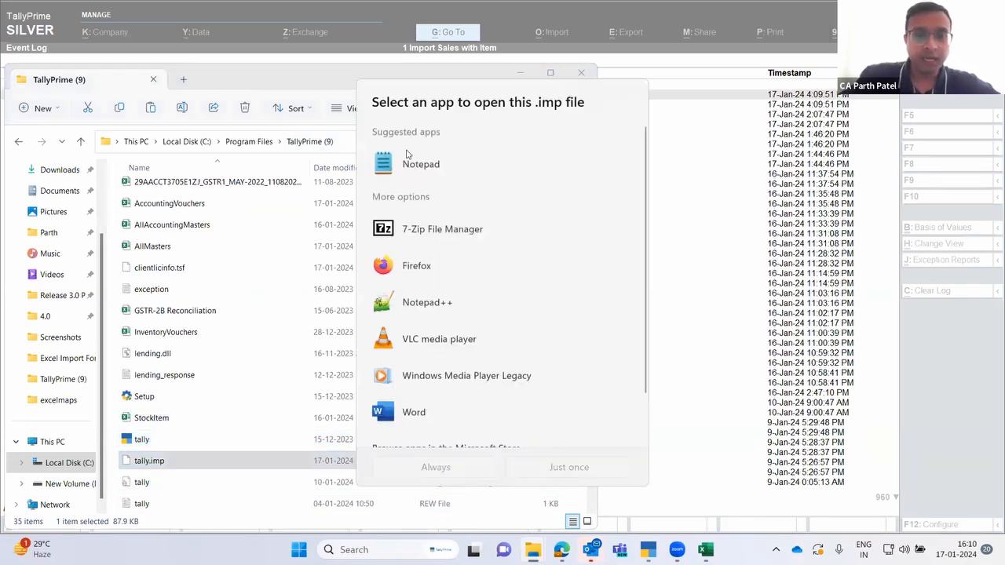
{"action": "double_click", "coordinate": [444, 163]}
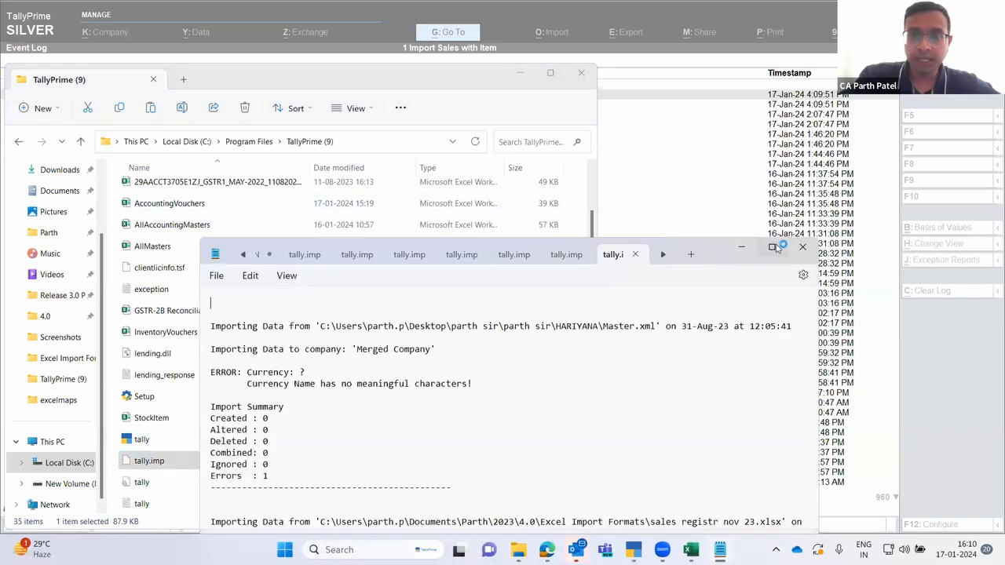
- Maximize the tally.imp log and read the latest import entry for company 1 Import Sales with Item
{"action": "left_click", "coordinate": [772, 247]}
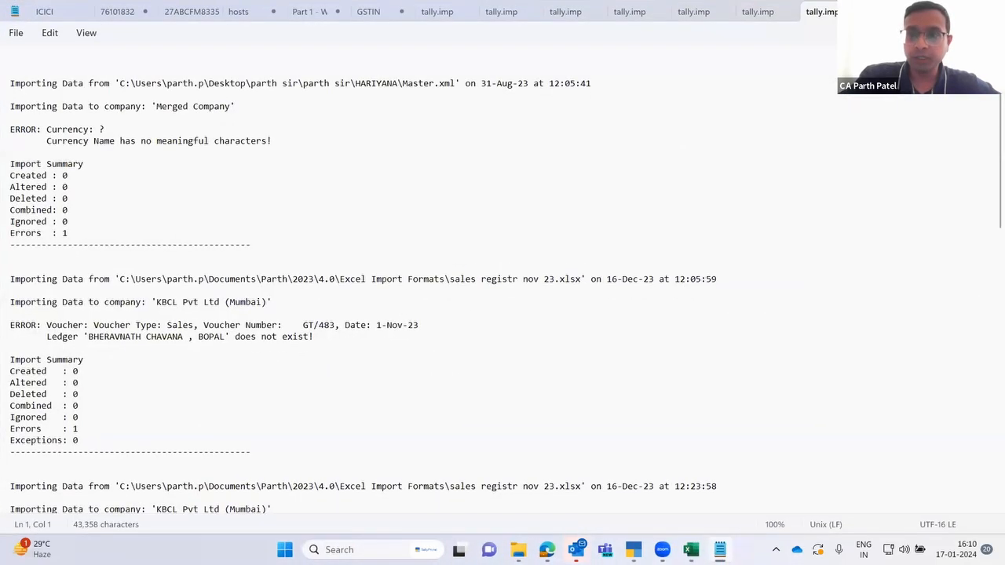
{"action": "scroll", "coordinate": [990, 347], "scroll_direction": "down", "scroll_amount": 10}
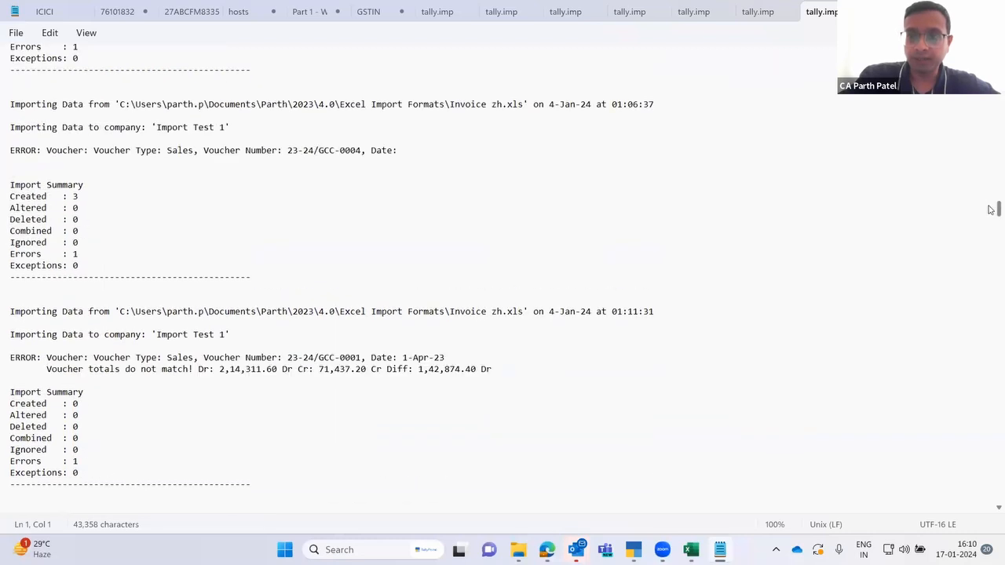
{"action": "scroll", "coordinate": [990, 347], "scroll_direction": "down", "scroll_amount": 15}
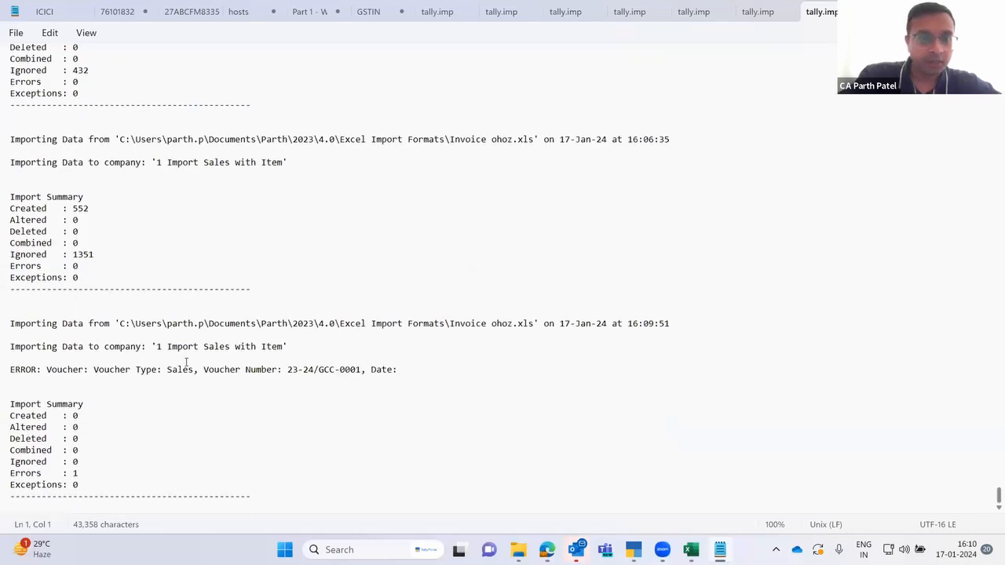
{"action": "left_click", "coordinate": [123, 348]}
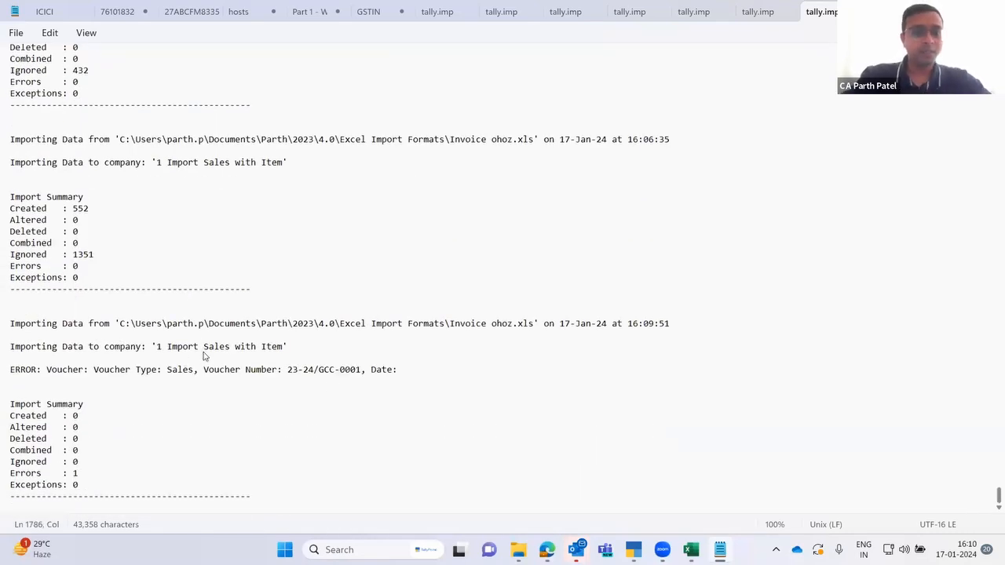
{"action": "double_click", "coordinate": [186, 372]}
{"action": "left_click", "coordinate": [205, 373]}
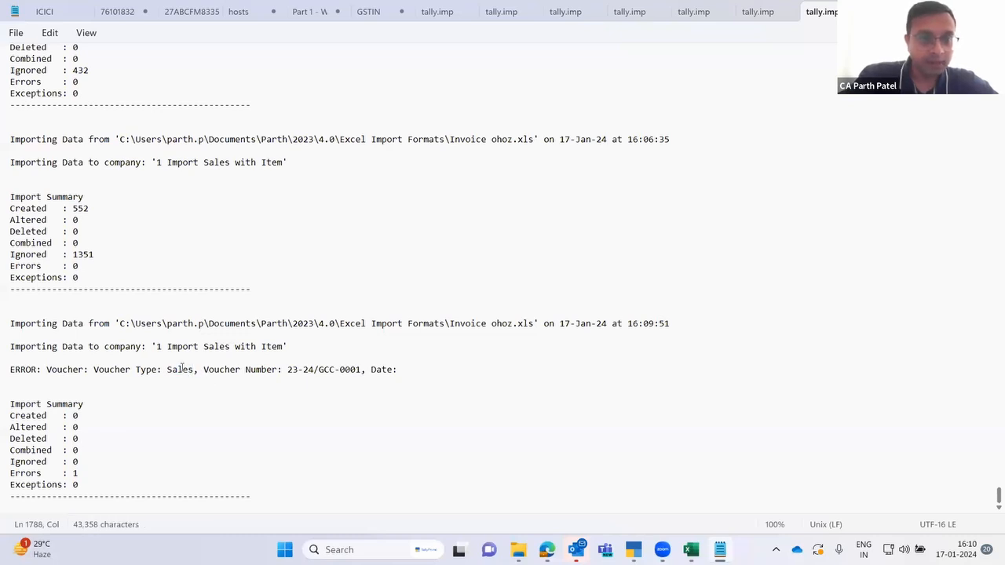
{"action": "left_click", "coordinate": [176, 347]}
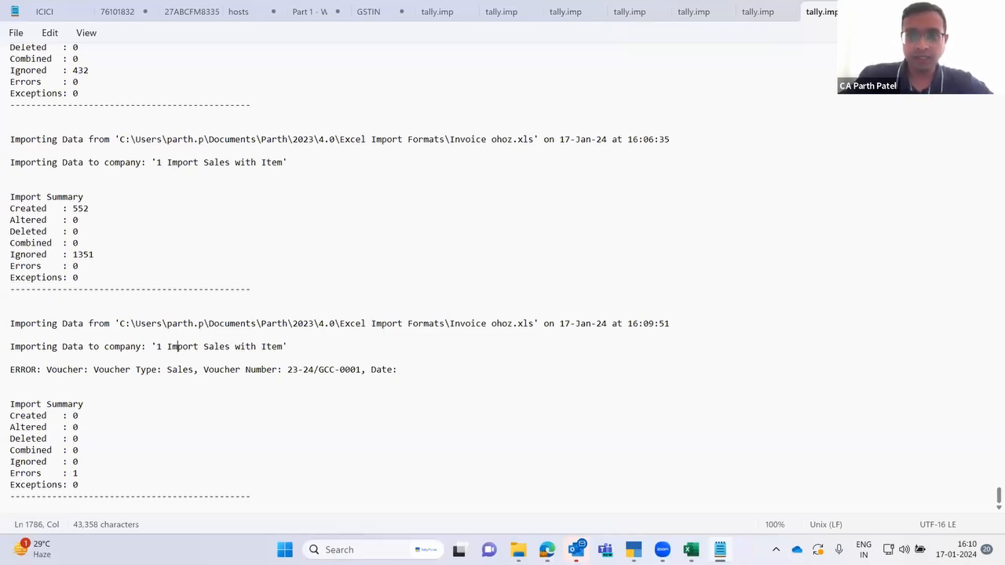
- Close the tally.imp log, switch back to TallyPrime and leave the event log for the Display More Reports menu
{"action": "key", "text": "alt+F4"}
{"action": "left_click", "coordinate": [667, 116]}
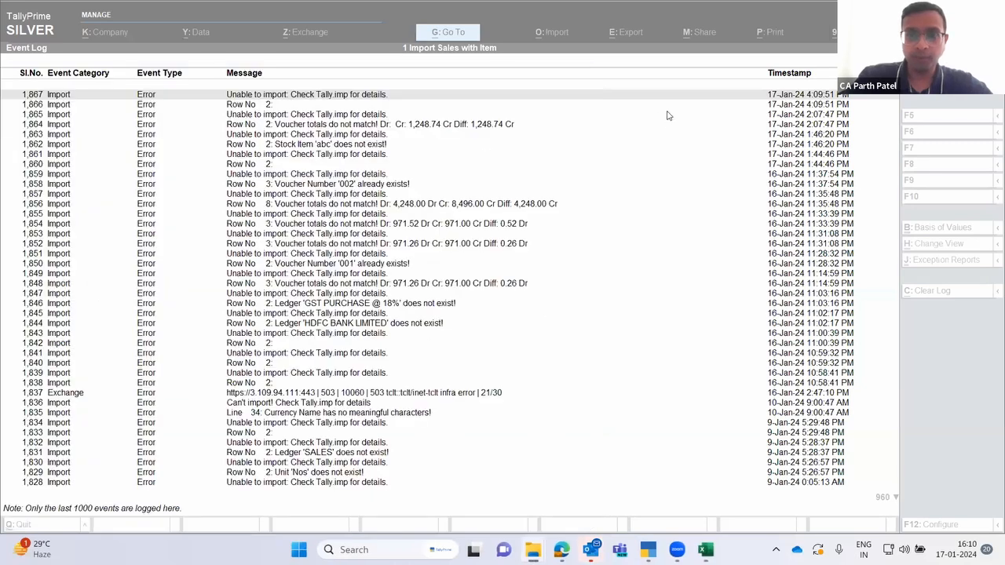
{"action": "key", "text": "Escape"}
{"action": "key", "text": "Escape"}
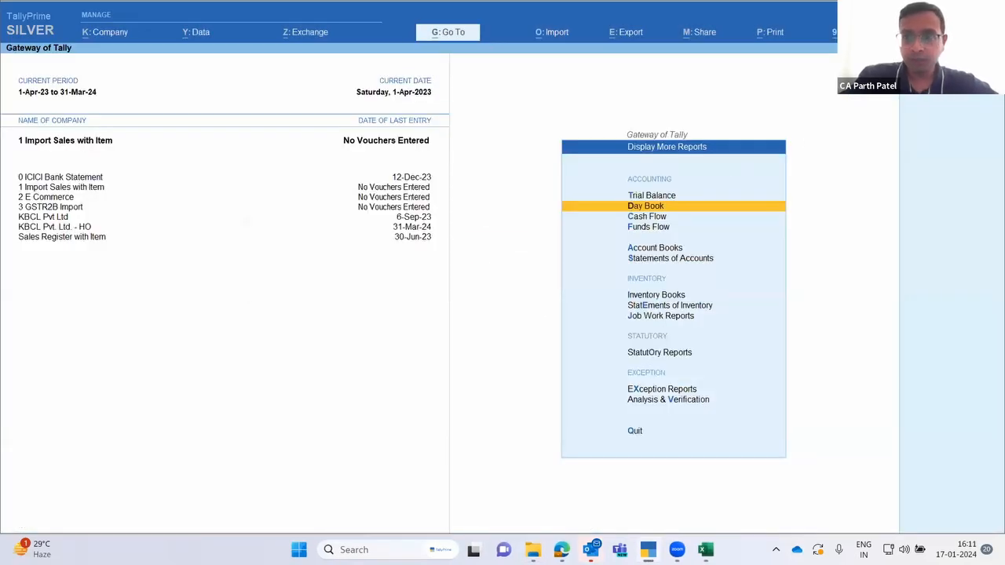
- Open the Date and Number Format configuration in the application's country settings
{"action": "key", "text": "F1"}
{"action": "key", "text": "Down"}
{"action": "key", "text": "Down"}
{"action": "key", "text": "Down"}
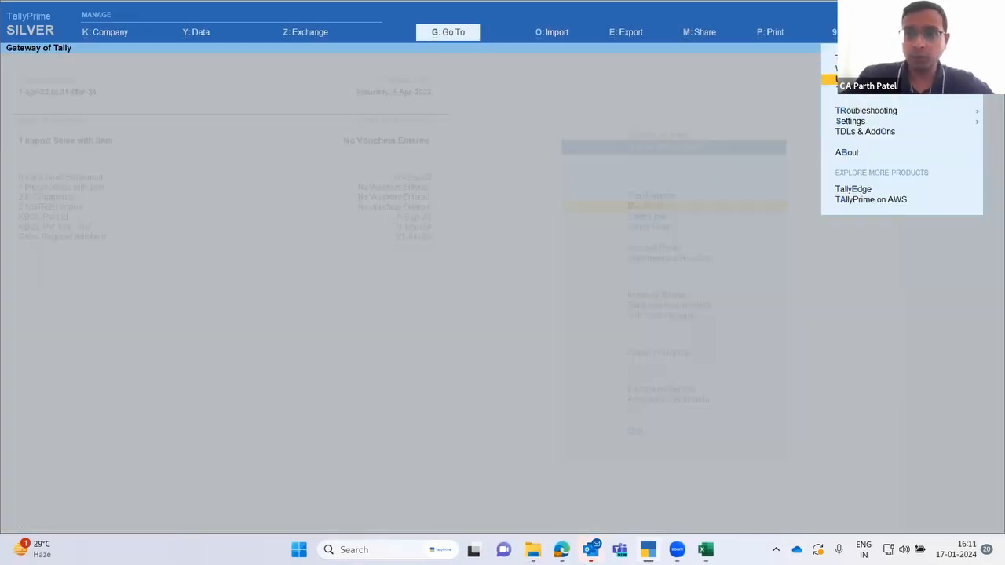
{"action": "key", "text": "Down"}
{"action": "key", "text": "Down"}
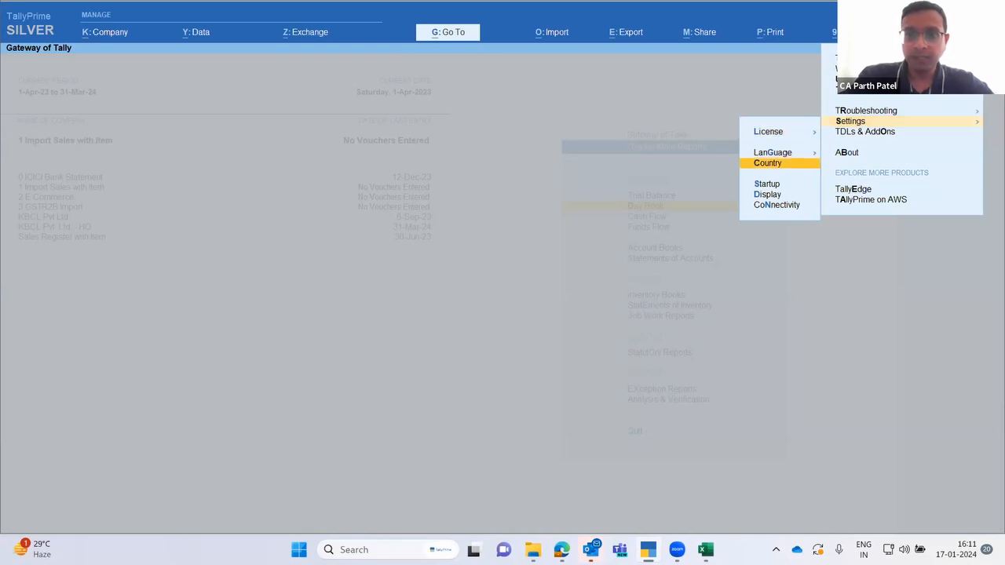
{"action": "key", "text": "Return"}
{"action": "key", "text": "Down"}
{"action": "key", "text": "Down"}
{"action": "key", "text": "Return"}
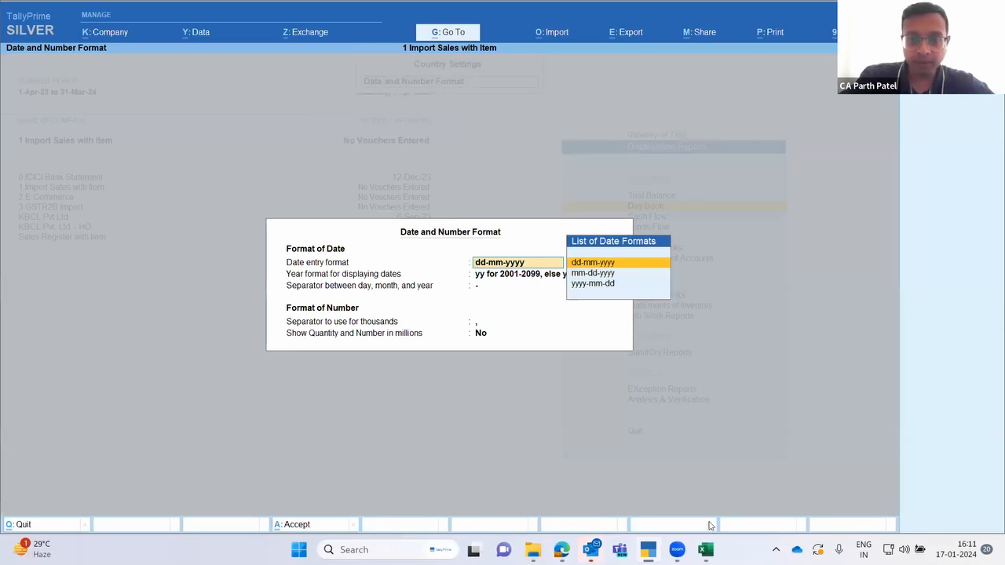
- Switch to the Invoice ohoz workbook in Excel and check how the first entry under Invoice Date is formatted
{"action": "left_click", "coordinate": [700, 550]}
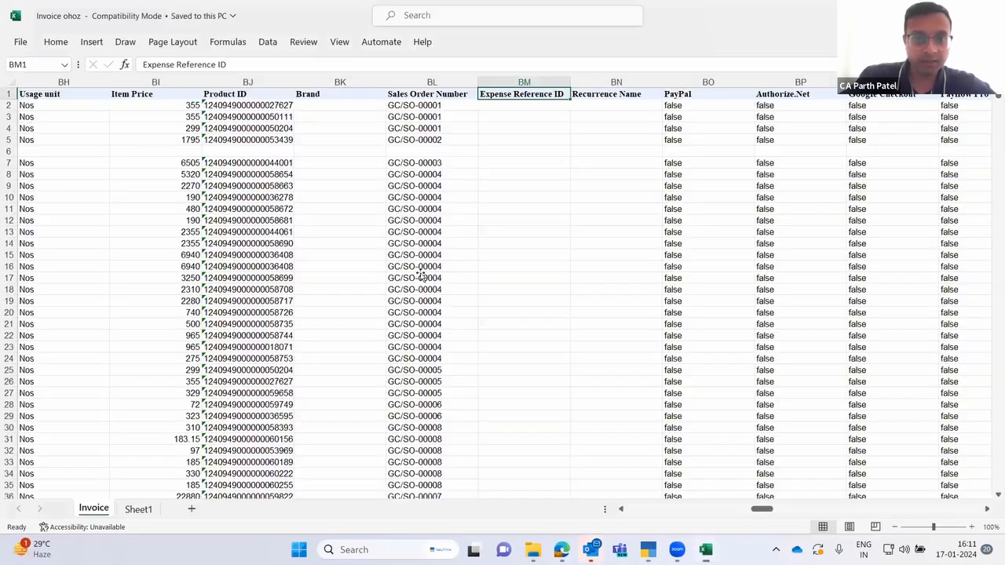
{"action": "key", "text": "ctrl+Home"}
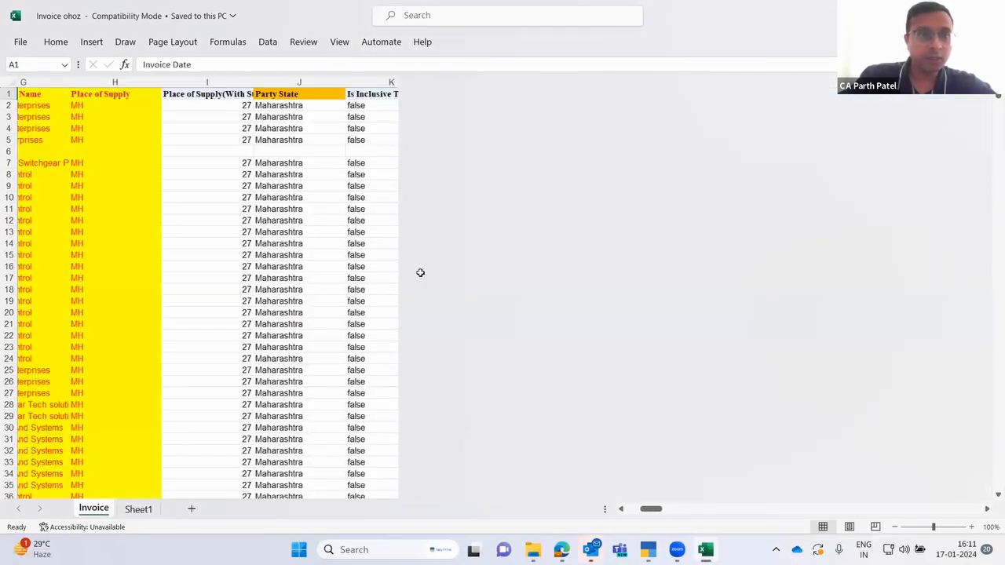
{"action": "key", "text": "Down"}
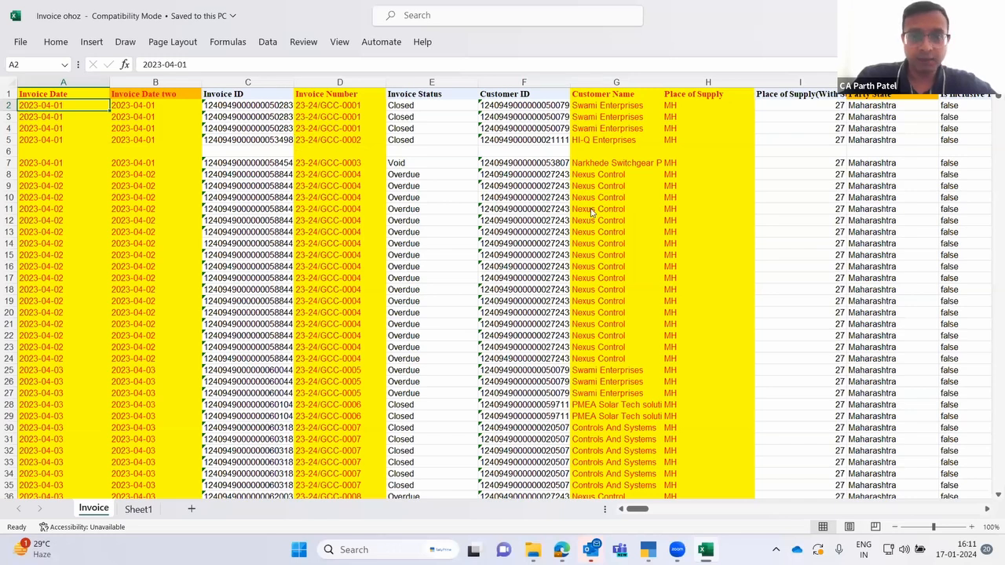
- Switch back to TallyPrime, set the date entry format to yyyy-mm-dd and accept the country settings
{"action": "key", "text": "alt+Tab"}
{"action": "key", "text": "Down"}
{"action": "key", "text": "Down"}
{"action": "key", "text": "Return"}
{"action": "key", "text": "ctrl+a"}
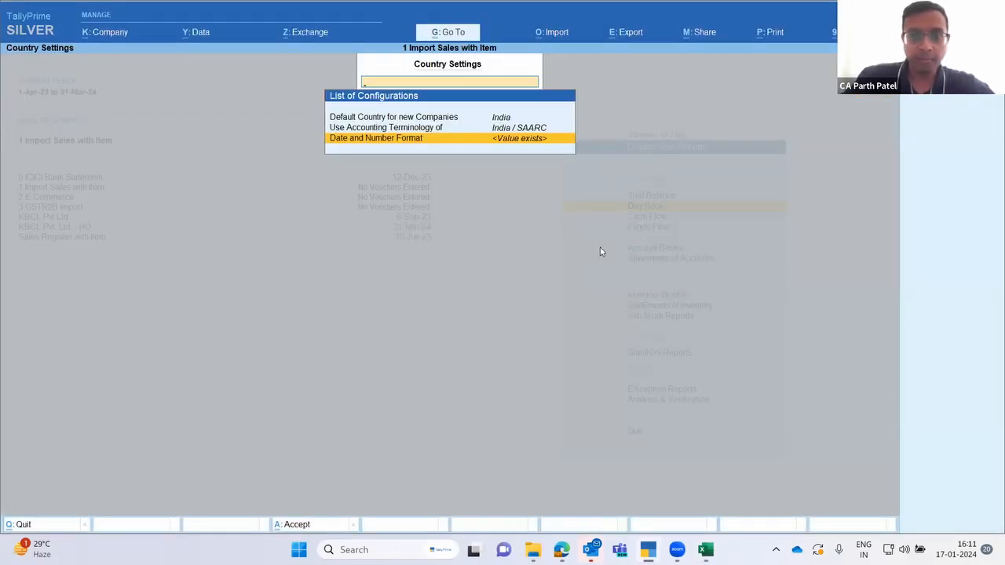
{"action": "key", "text": "ctrl+a"}
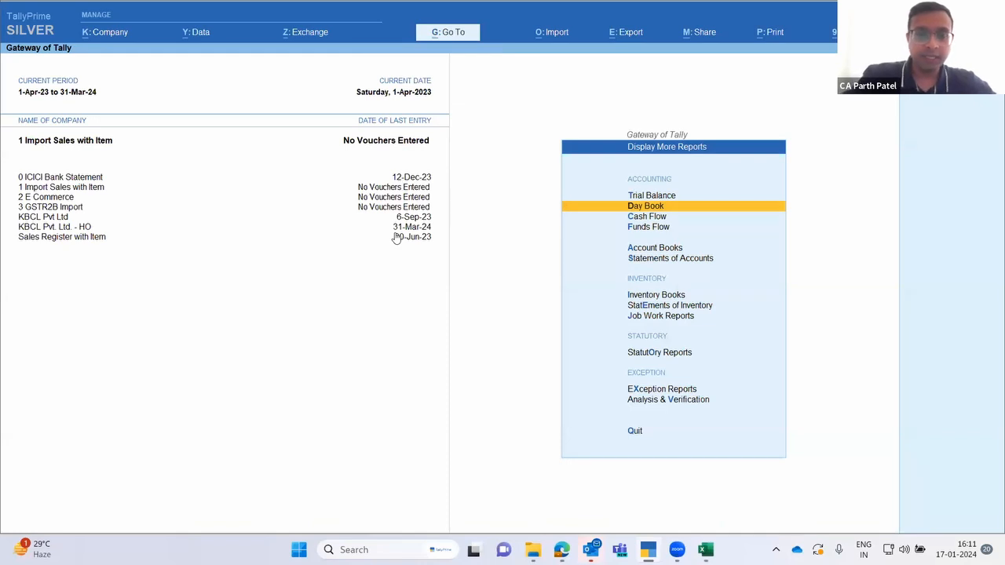
- Open the list of masters for alteration
{"action": "key", "text": "alt+g"}
{"action": "key", "text": "Up"}
{"action": "key", "text": "Up"}
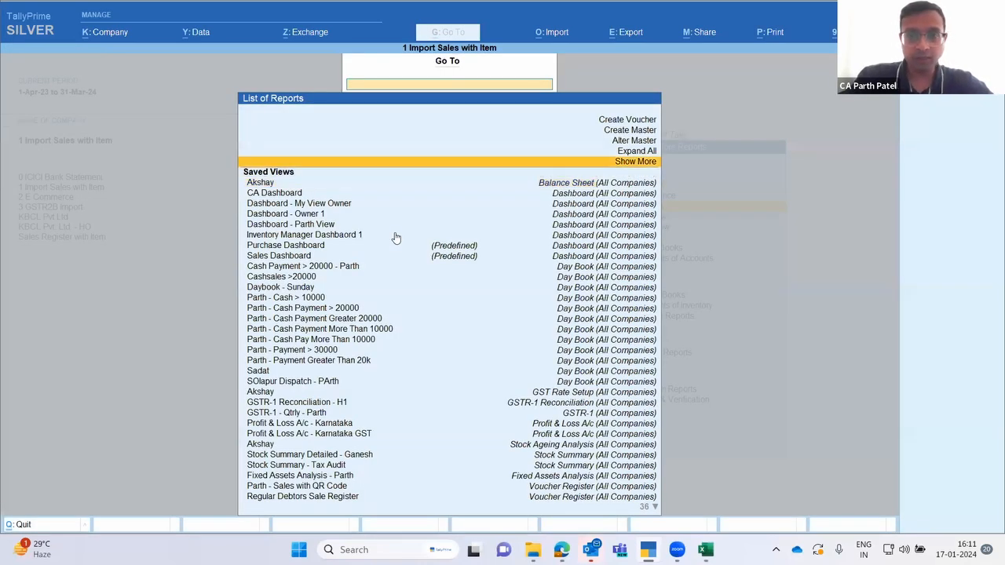
{"action": "key", "text": "Up"}
{"action": "key", "text": "Up"}
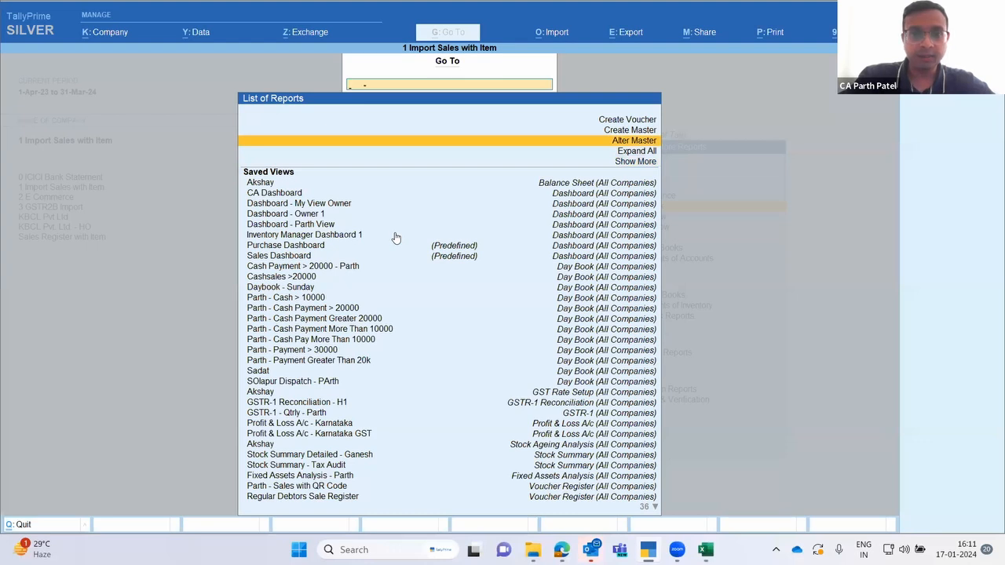
{"action": "key", "text": "Return"}
{"action": "type", "text": "Sa"}
{"action": "key", "text": "BackSpace"}
{"action": "key", "text": "BackSpace"}
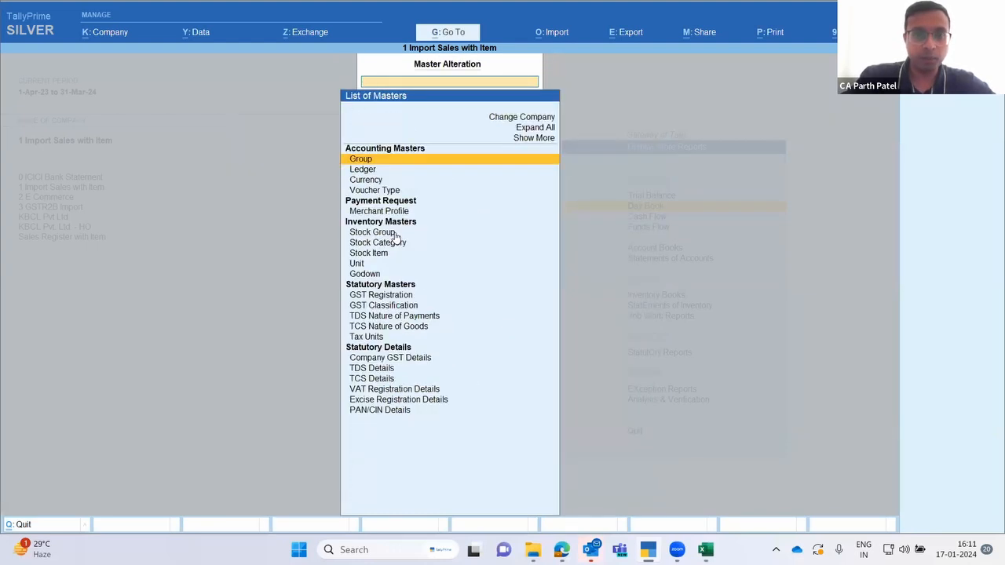
- Open the Sales ledger for alteration to check its details, then return to the Display More Reports menu
{"action": "key", "text": "Down"}
{"action": "key", "text": "Return"}
{"action": "type", "text": "Sales"}
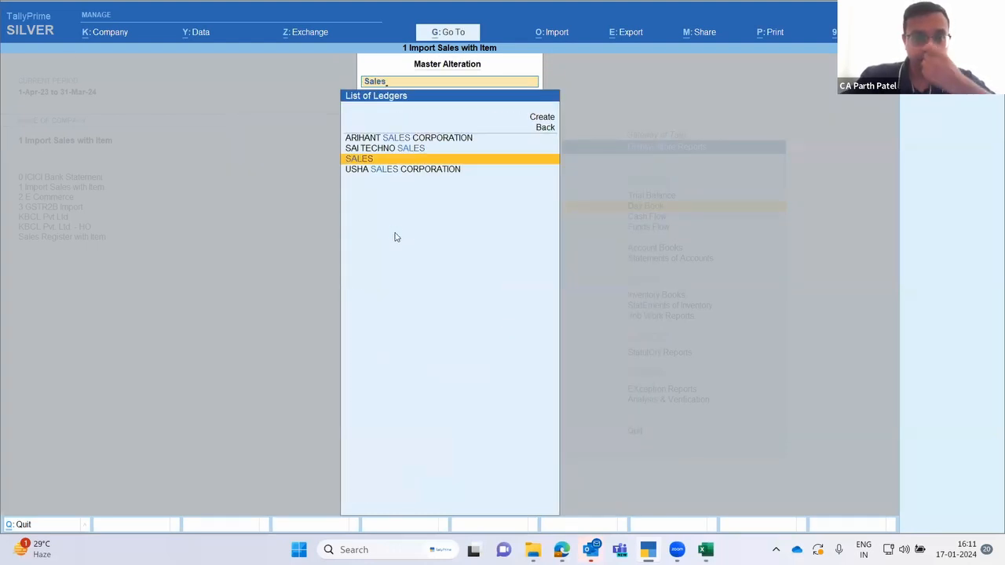
{"action": "key", "text": "Return"}
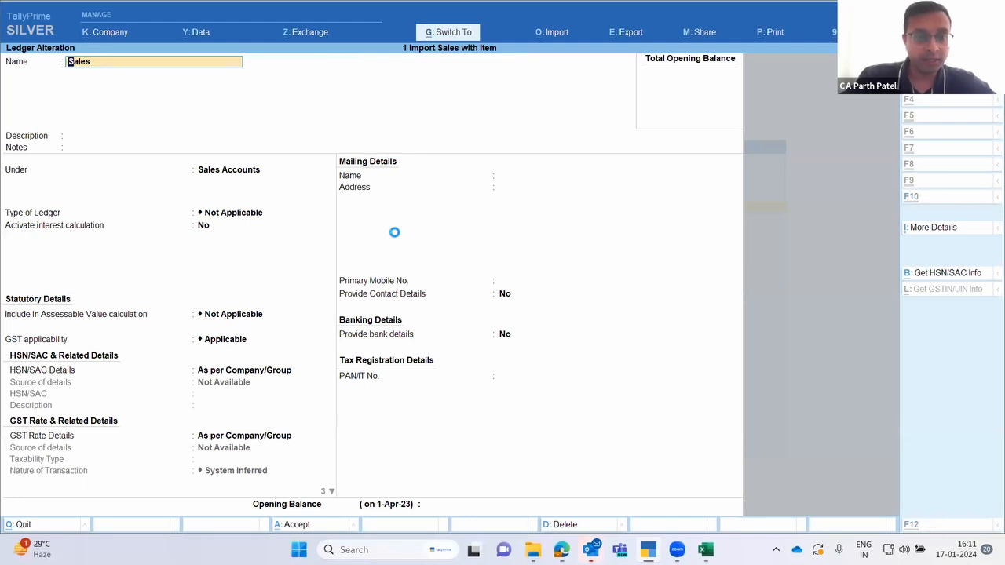
{"action": "key", "text": "Escape"}
{"action": "key", "text": "Escape"}
{"action": "key", "text": "Escape"}
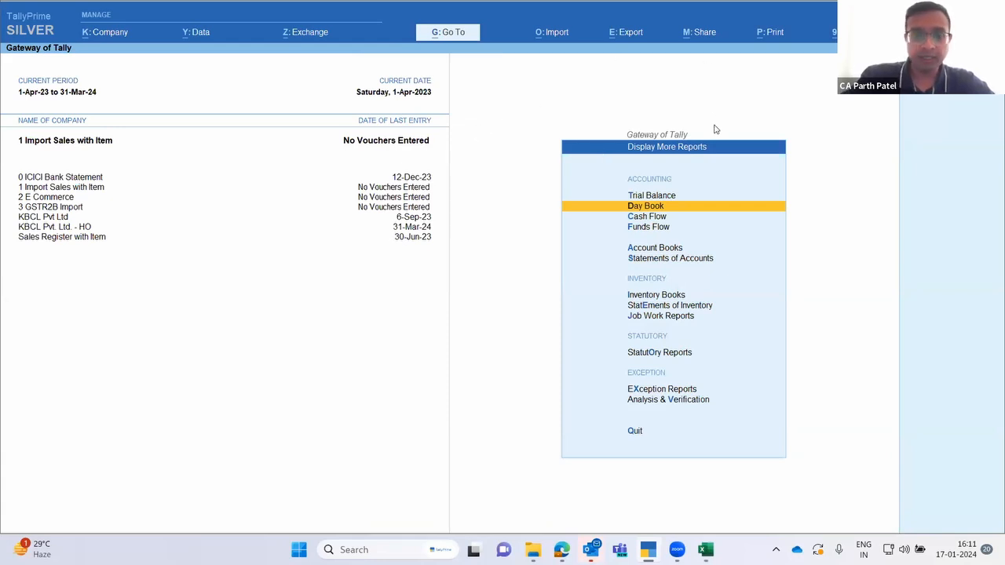
- Set up a transaction import of Invoice ohoz.xls from worksheet Invoice, using the Zoho Sales mapping template
{"action": "key", "text": "alt+o"}
{"action": "key", "text": "Down"}
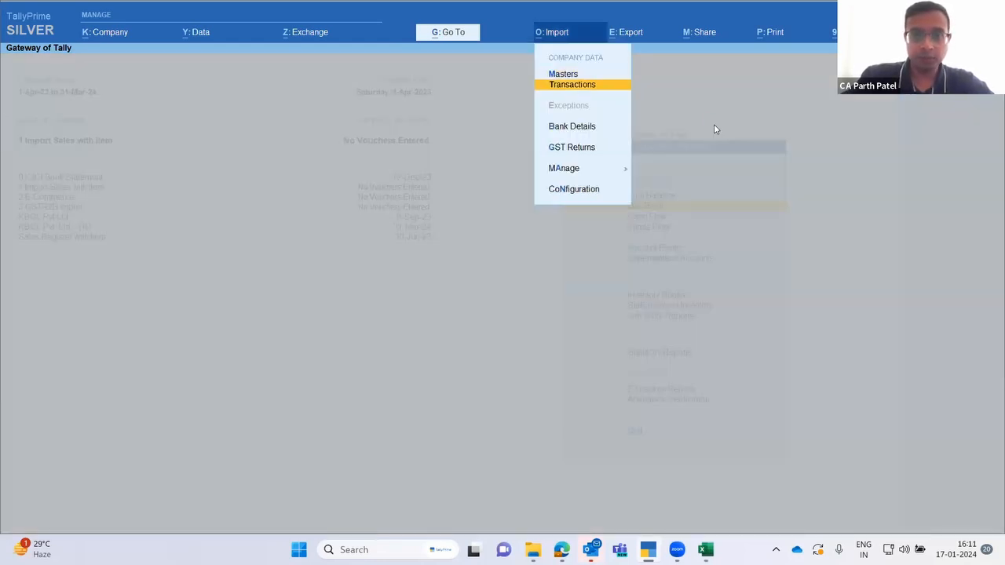
{"action": "key", "text": "Return"}
{"action": "key", "text": "Return"}
{"action": "key", "text": "Return"}
{"action": "key", "text": "Return"}
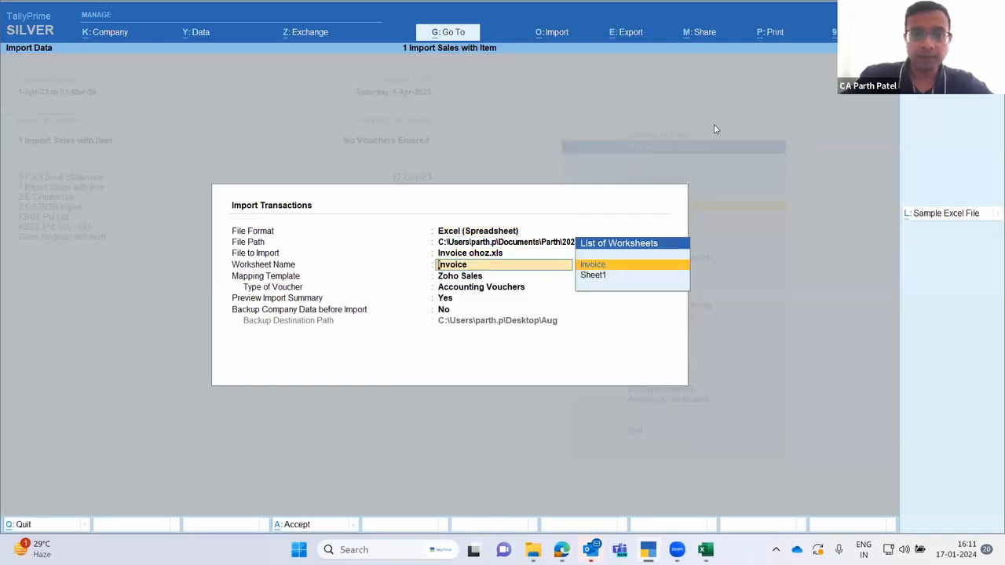
{"action": "key", "text": "Return"}
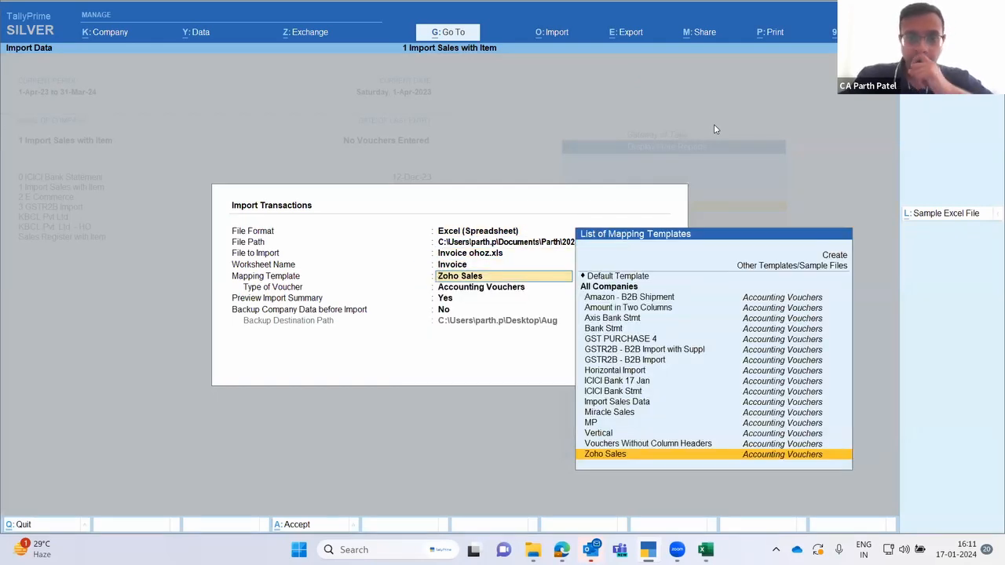
{"action": "key", "text": "Return"}
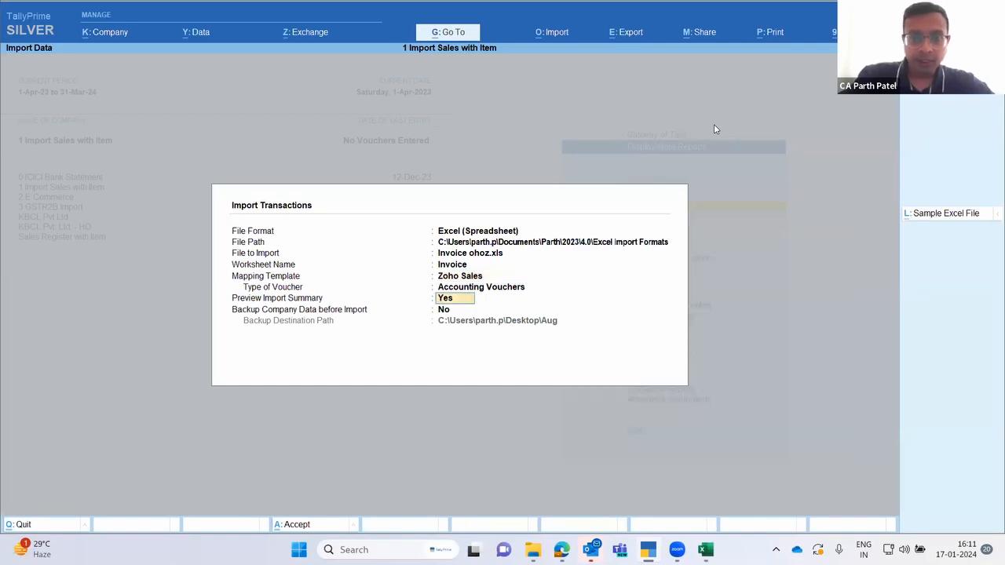
- Keep the import summary preview on and the company backup off, and import the previewed sales vouchers
{"action": "key", "text": "Return"}
{"action": "key", "text": "Return"}
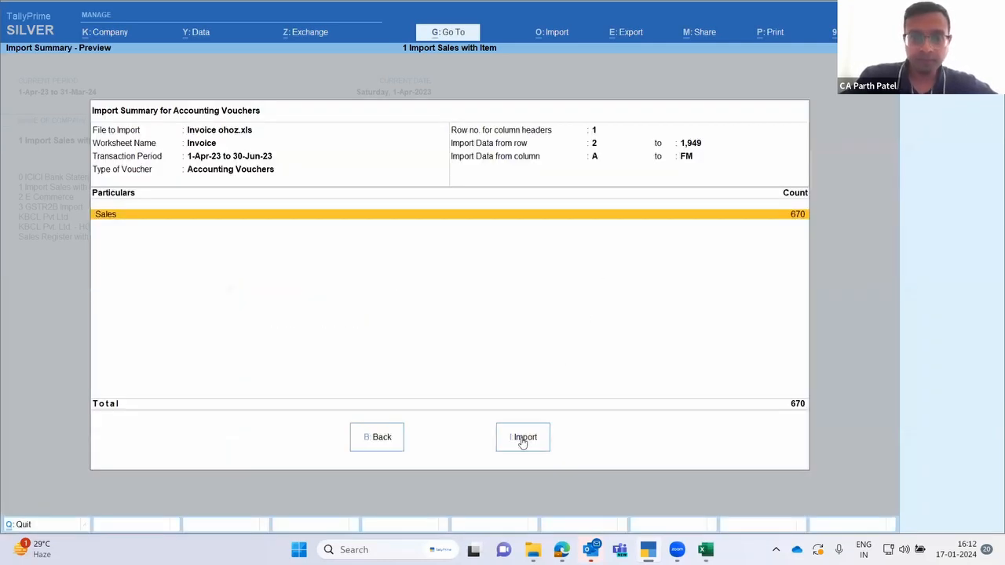
{"action": "left_click", "coordinate": [522, 440]}
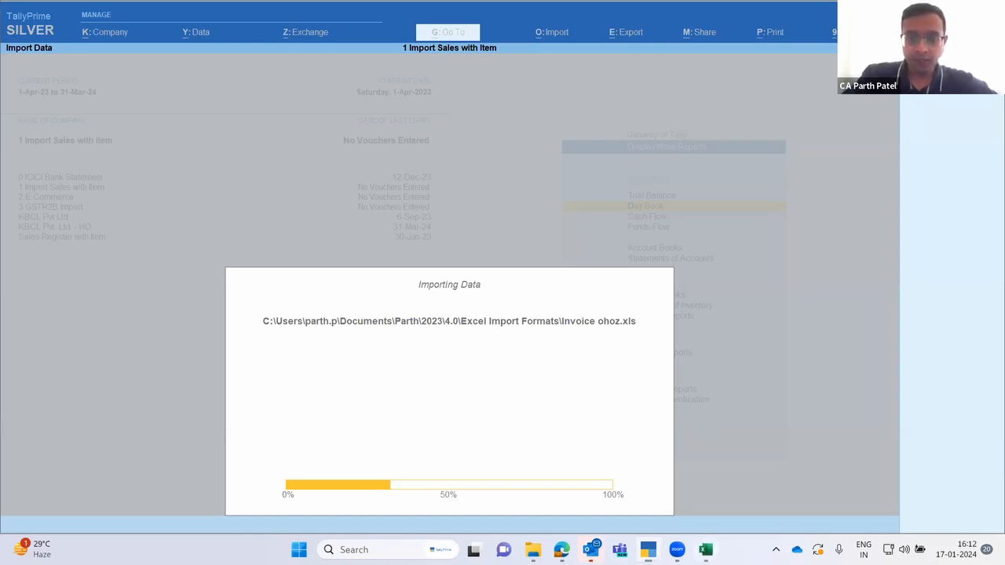
- Switch to the Invoice ohoz workbook and review the invoice date, invoice number, customer and Party State columns
{"action": "key", "text": "alt+Tab"}
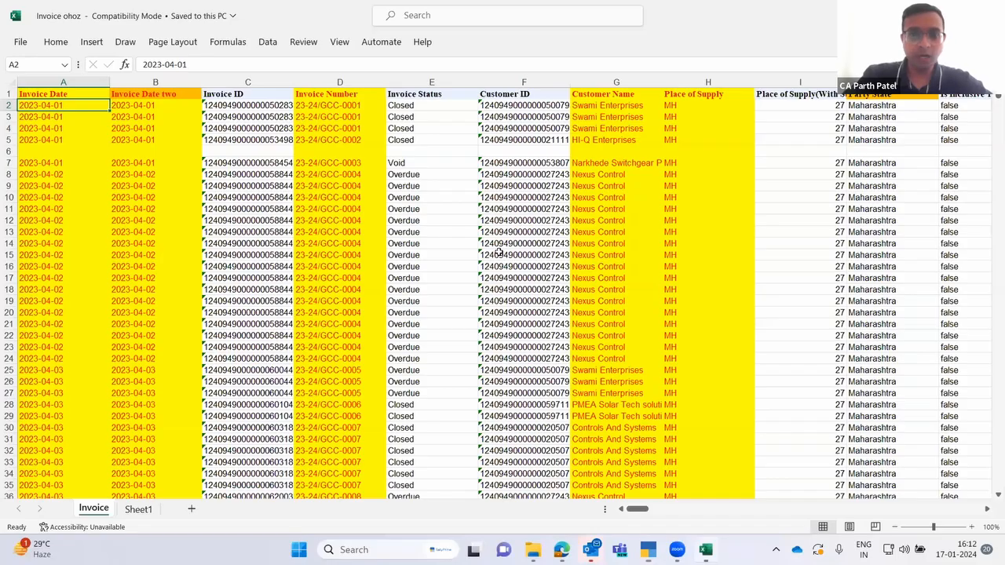
{"action": "key", "text": "Right"}
{"action": "key", "text": "Right"}
{"action": "key", "text": "Left"}
{"action": "key", "text": "Right"}
{"action": "key", "text": "Right"}
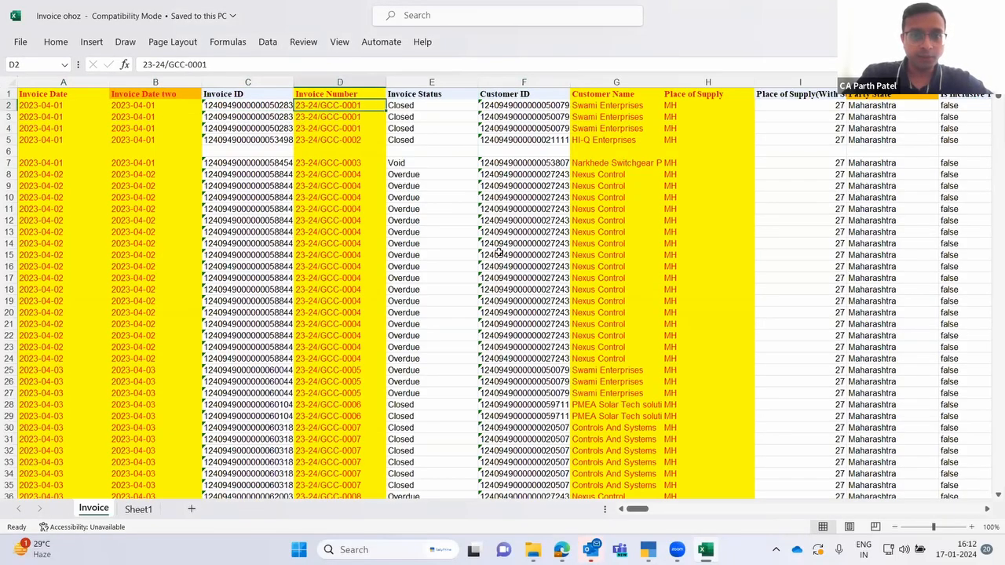
{"action": "key", "text": "Right"}
{"action": "key", "text": "Left"}
{"action": "key", "text": "Down"}
{"action": "key", "text": "Up"}
{"action": "key", "text": "Down"}
{"action": "key", "text": "Right"}
{"action": "key", "text": "Right"}
{"action": "key", "text": "Right"}
{"action": "key", "text": "Right"}
{"action": "key", "text": "Right"}
{"action": "key", "text": "Right"}
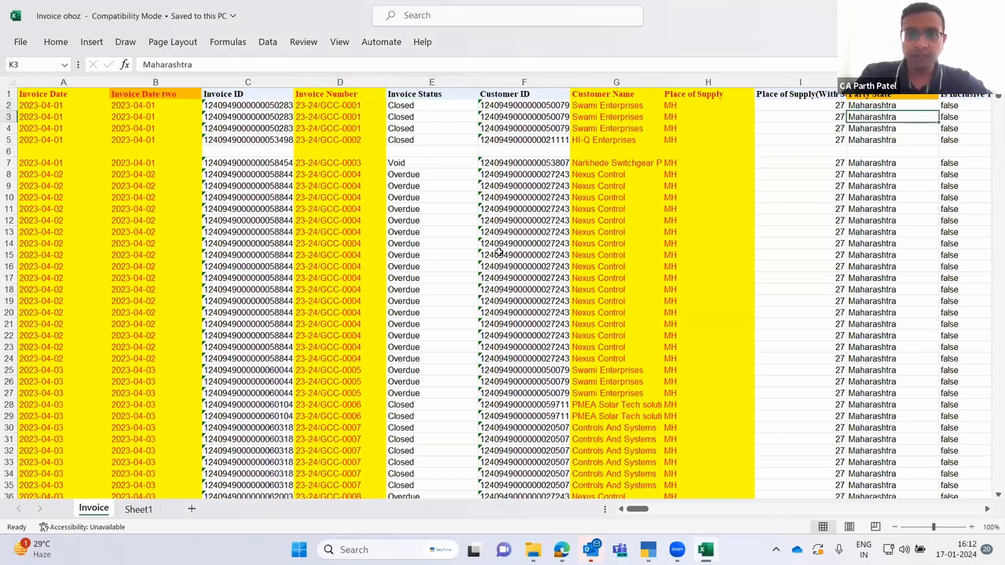
- Review the due date, purchase order, currency, exchange rate, discount, template, TCS and TDS columns of the Invoice sheet
{"action": "key", "text": "Right"}
{"action": "key", "text": "Right"}
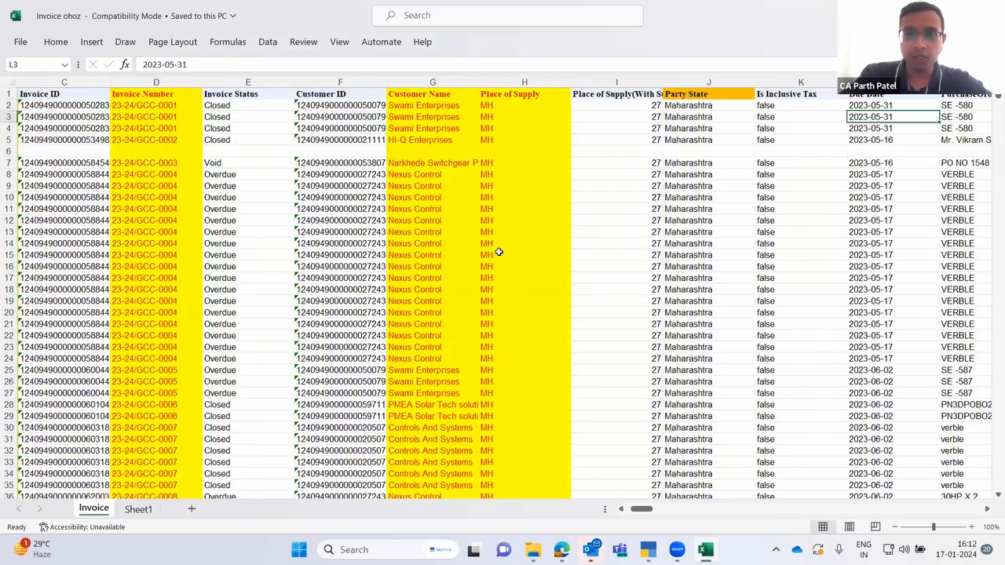
{"action": "key", "text": "Right"}
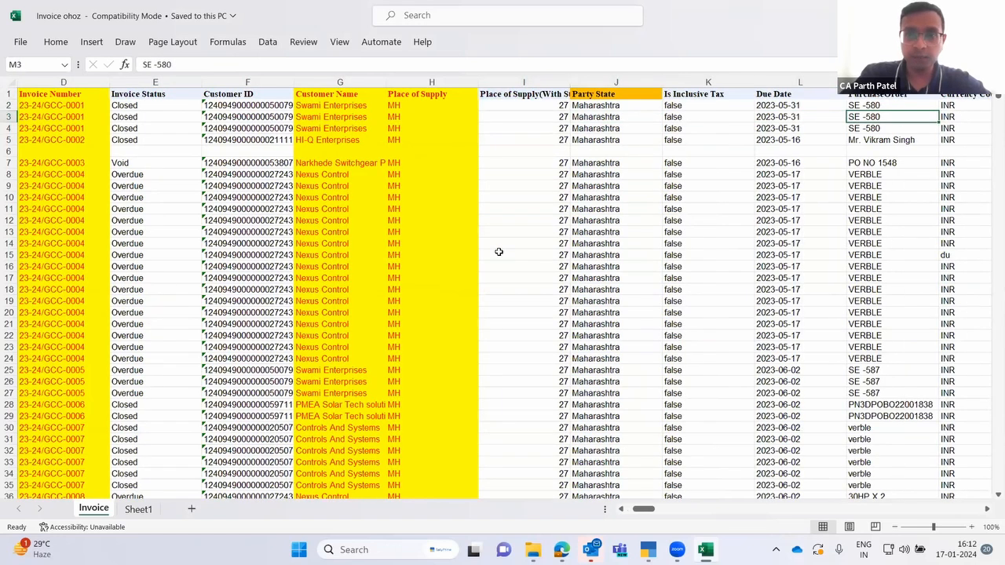
{"action": "key", "text": "Right"}
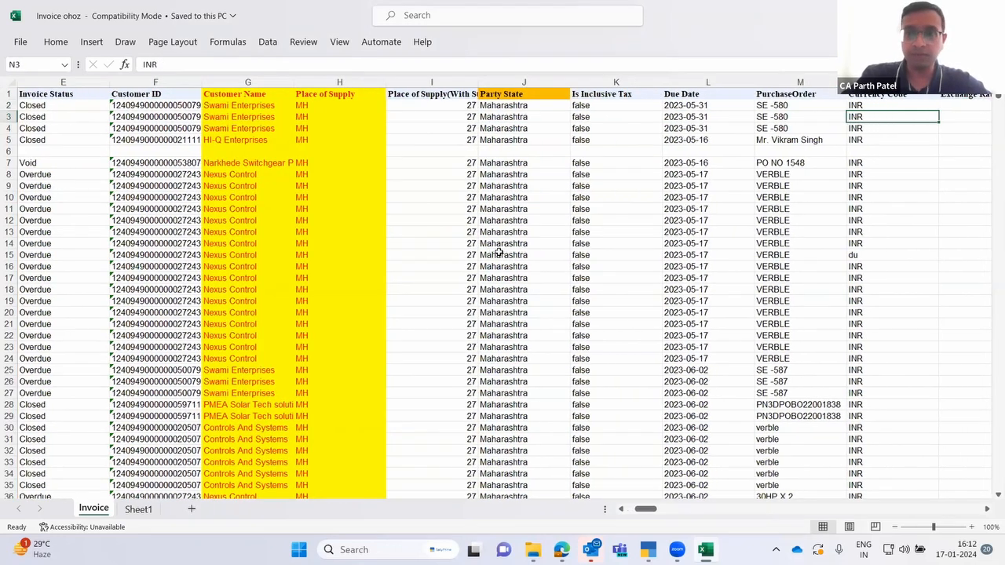
{"action": "key", "text": "Right"}
{"action": "key", "text": "Right"}
{"action": "key", "text": "Right"}
{"action": "key", "text": "Right"}
{"action": "key", "text": "Right"}
{"action": "key", "text": "Right"}
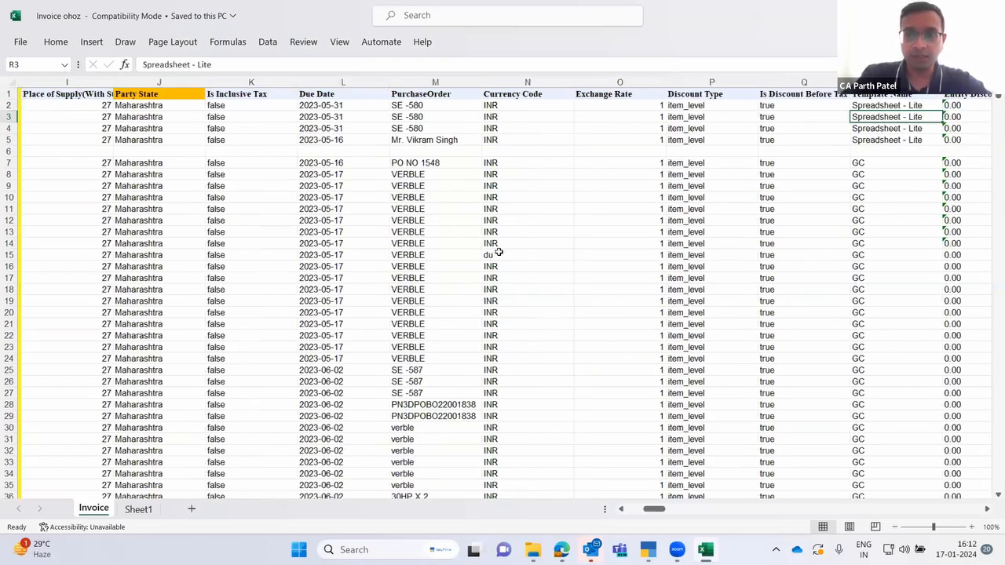
{"action": "key", "text": "Right"}
{"action": "key", "text": "Right"}
{"action": "key", "text": "Right"}
{"action": "key", "text": "Right"}
{"action": "key", "text": "Right"}
{"action": "key", "text": "Right"}
{"action": "key", "text": "Right"}
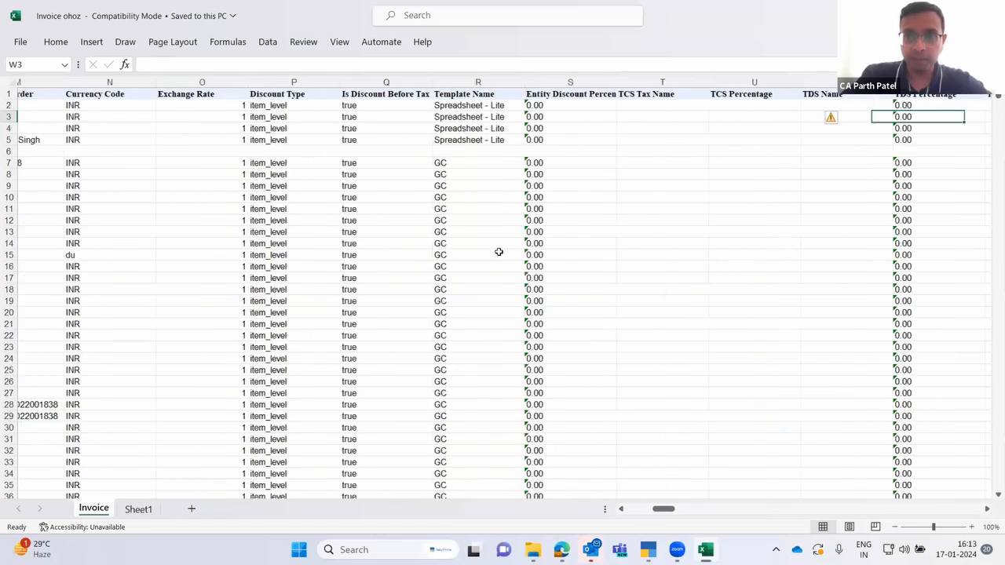
- Examine the SubTotal, Total, Balance, Payment Terms, e-Invoice and Invoice Type columns of the Invoice sheet
{"action": "key", "text": "Right"}
{"action": "key", "text": "Right"}
{"action": "key", "text": "Right"}
{"action": "key", "text": "Right"}
{"action": "key", "text": "Right"}
{"action": "key", "text": "Right"}
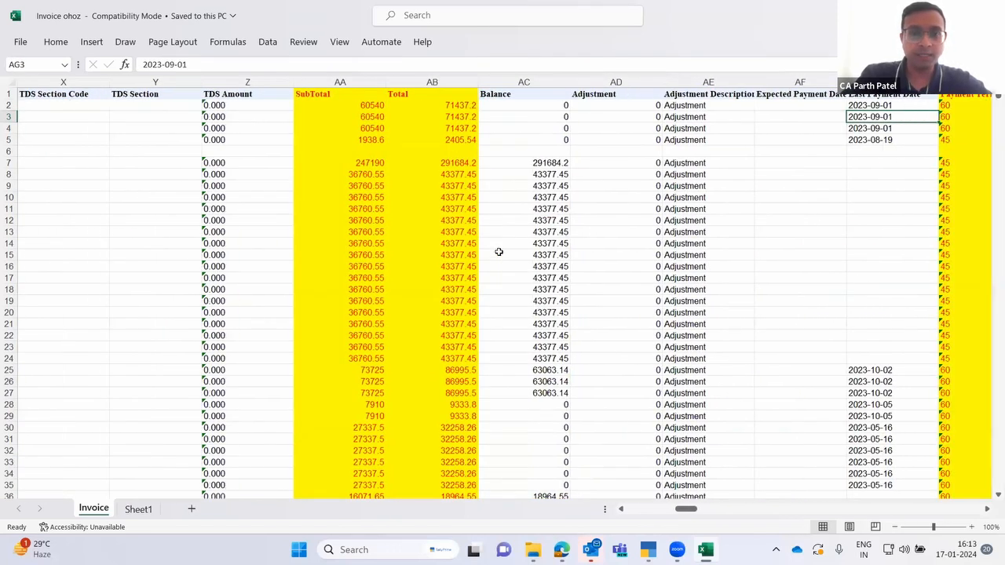
{"action": "key", "text": "Left"}
{"action": "key", "text": "Left"}
{"action": "key", "text": "Left"}
{"action": "key", "text": "Left"}
{"action": "key", "text": "Right"}
{"action": "key", "text": "Right"}
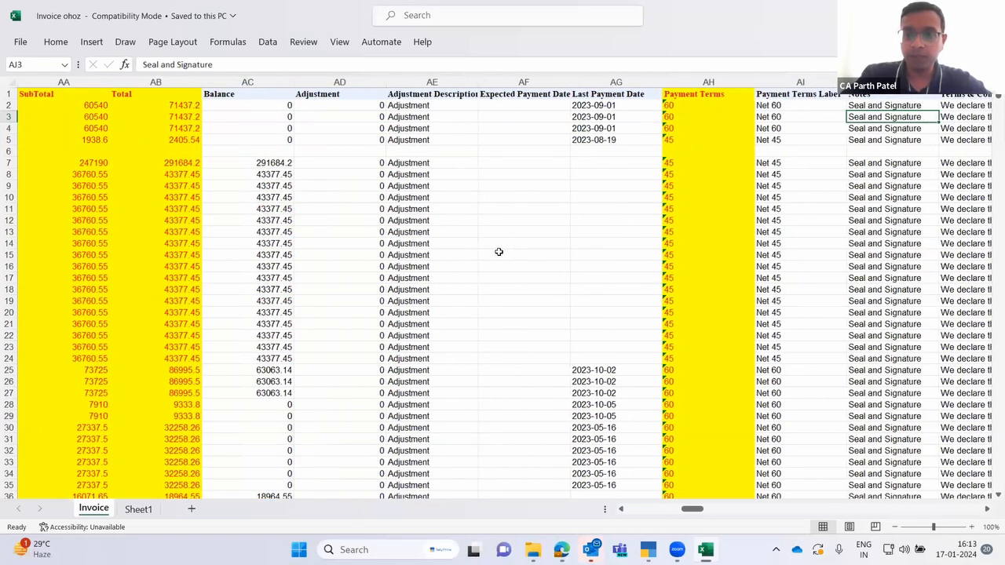
{"action": "key", "text": "Right"}
{"action": "key", "text": "Right"}
{"action": "key", "text": "Right"}
{"action": "key", "text": "Right"}
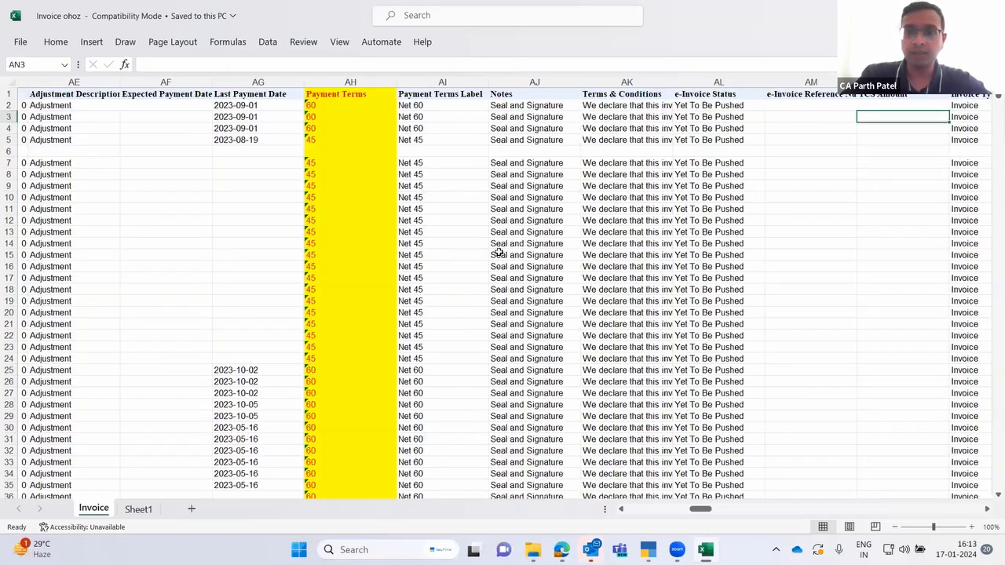
{"action": "key", "text": "Right"}
{"action": "key", "text": "Right"}
{"action": "key", "text": "Right"}
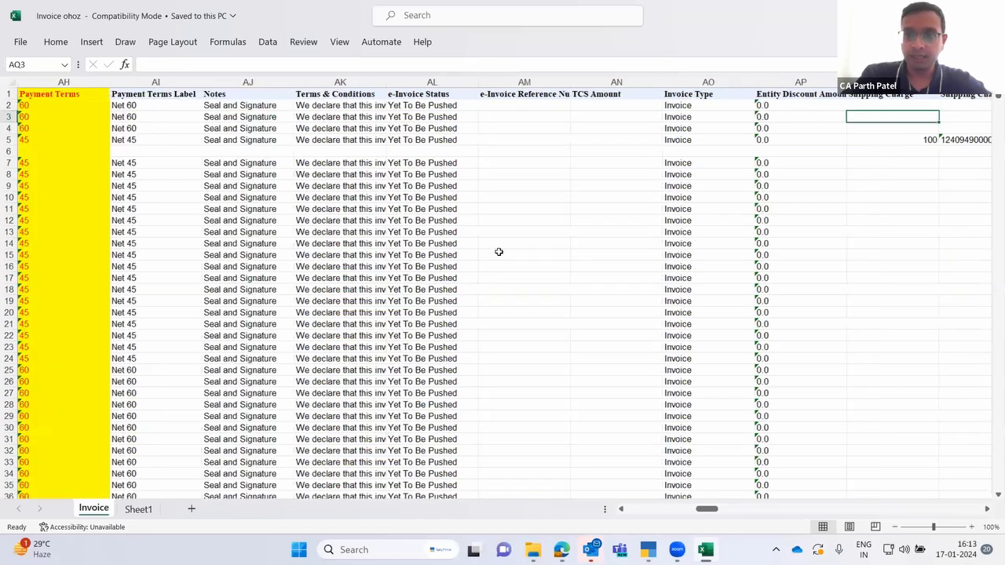
- Examine the shipping charge tax columns and the item columns from Item Name through Usage unit
{"action": "key", "text": "Right"}
{"action": "key", "text": "Right"}
{"action": "key", "text": "Right"}
{"action": "key", "text": "Right"}
{"action": "key", "text": "Right"}
{"action": "key", "text": "Right"}
{"action": "key", "text": "Right"}
{"action": "key", "text": "Right"}
{"action": "key", "text": "Right"}
{"action": "key", "text": "Right"}
{"action": "key", "text": "Right"}
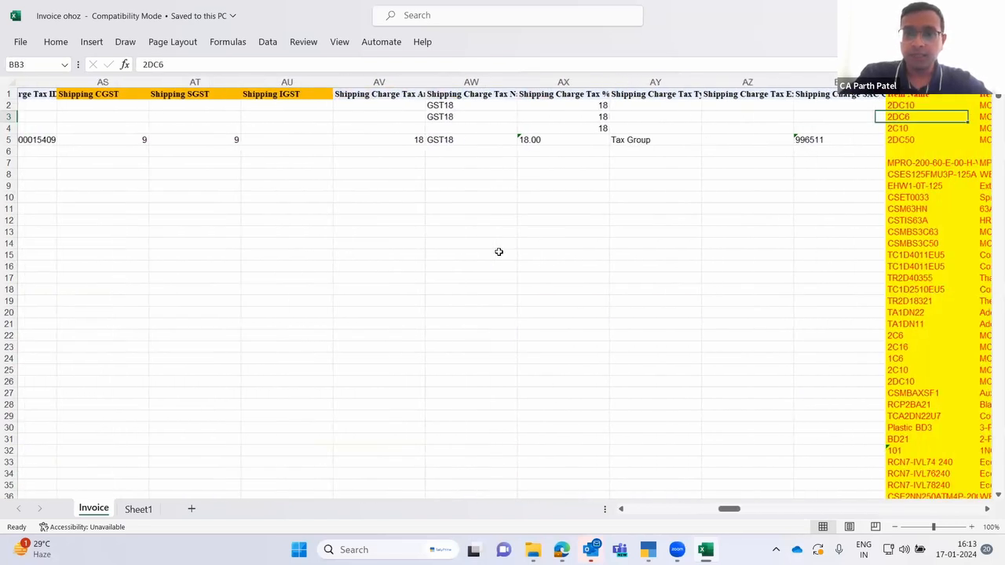
{"action": "key", "text": "Right"}
{"action": "key", "text": "Right"}
{"action": "key", "text": "Right"}
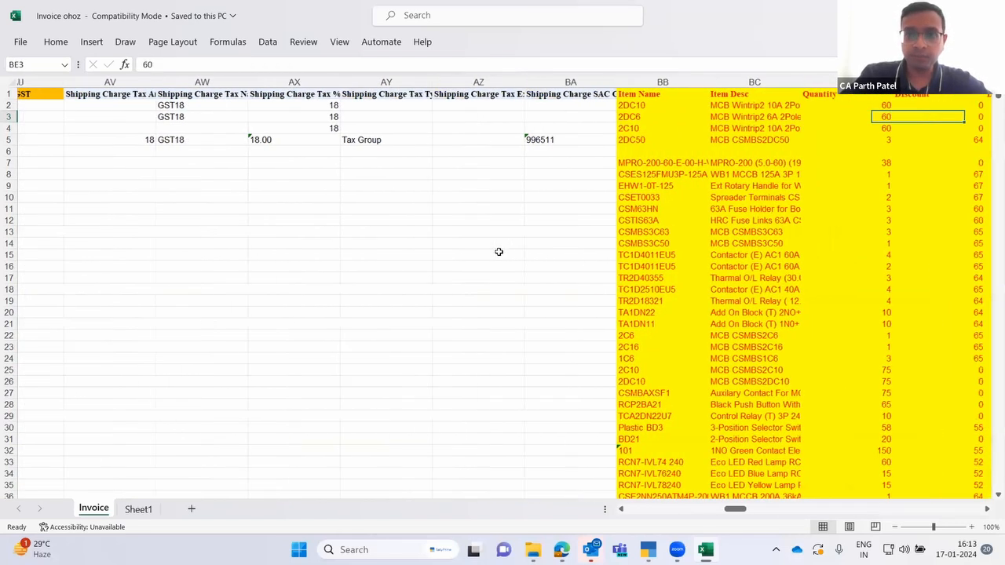
{"action": "key", "text": "Right"}
{"action": "key", "text": "Right"}
{"action": "key", "text": "Right"}
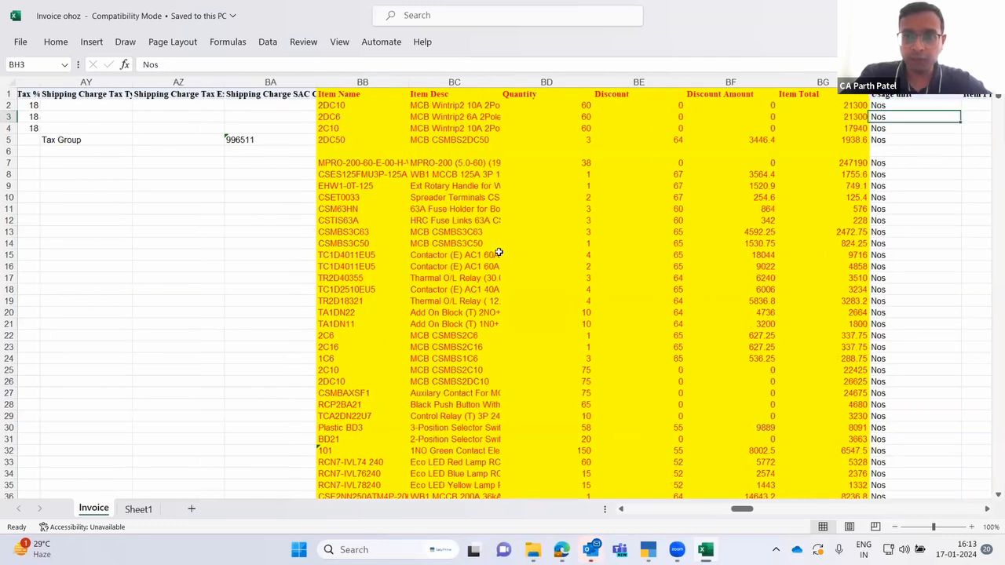
- Examine the Item Total, Usage unit, Item Price, Product ID, Brand and Sales Order Number columns of the Invoice sheet
{"action": "key", "text": "Right"}
{"action": "key", "text": "Left"}
{"action": "key", "text": "Left"}
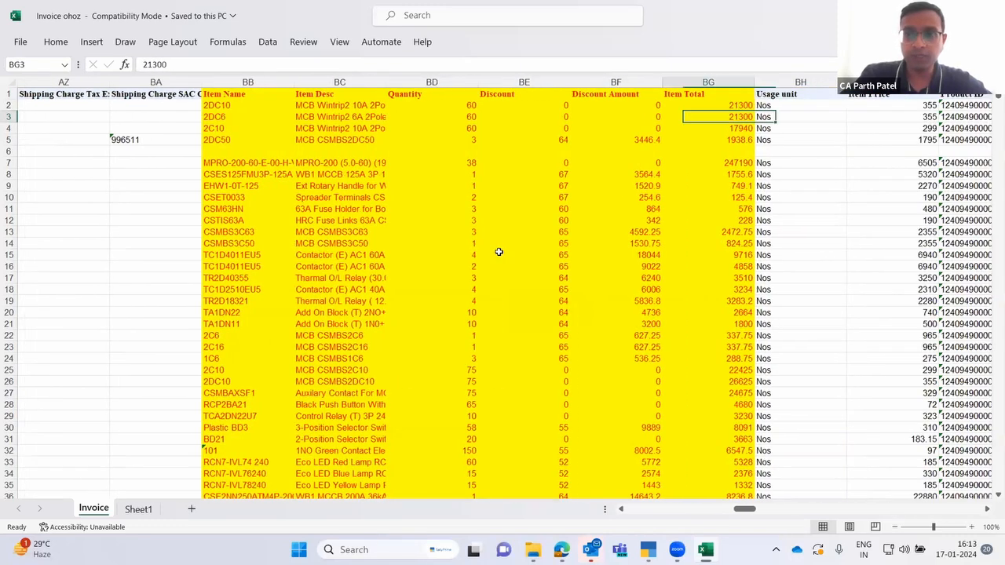
{"action": "key", "text": "Right"}
{"action": "key", "text": "Right"}
{"action": "key", "text": "Right"}
{"action": "key", "text": "Right"}
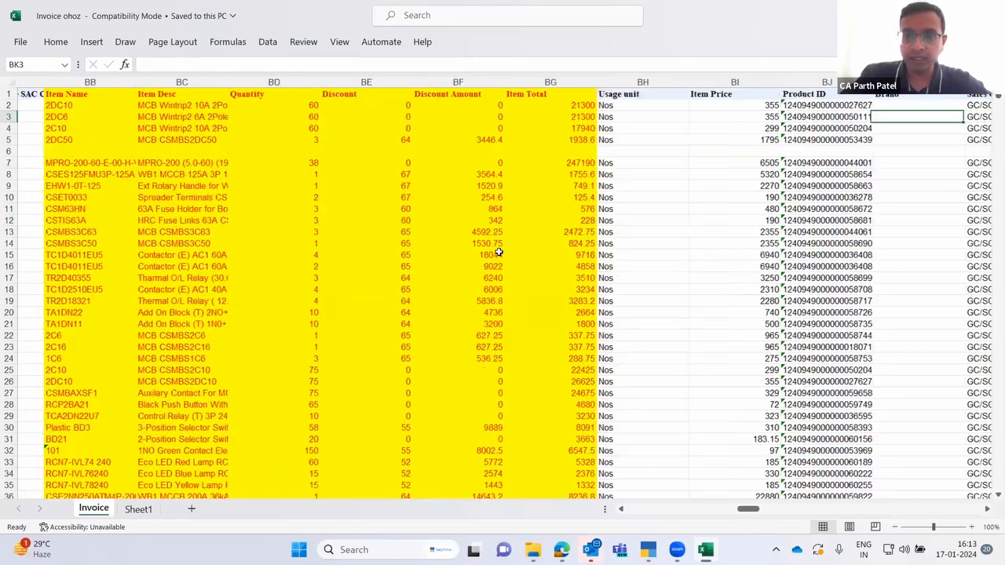
{"action": "key", "text": "Right"}
{"action": "key", "text": "Right"}
{"action": "key", "text": "Right"}
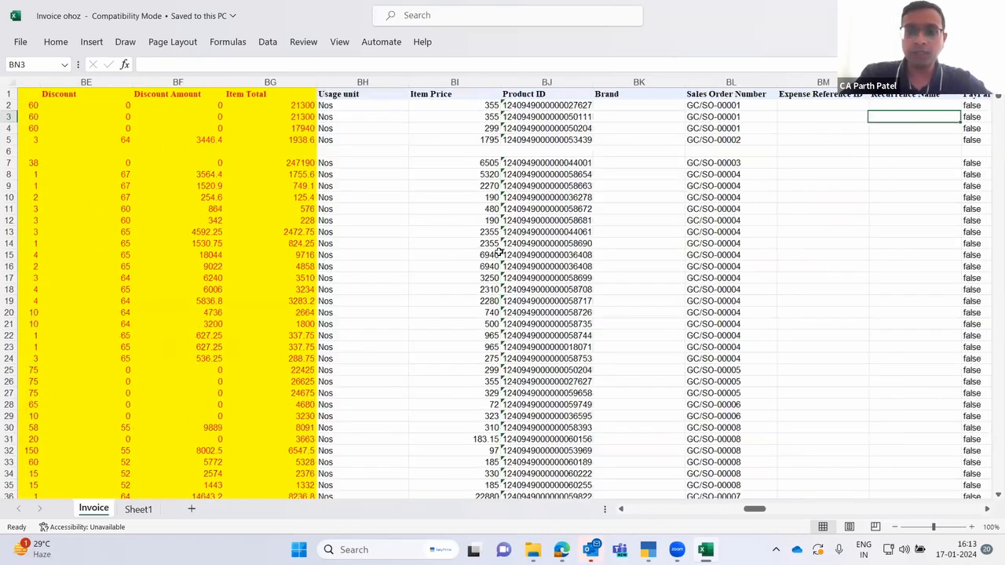
- Review the payment gateway columns from PayPal through Partial Payments on the Invoice sheet
{"action": "key", "text": "Right"}
{"action": "key", "text": "Right"}
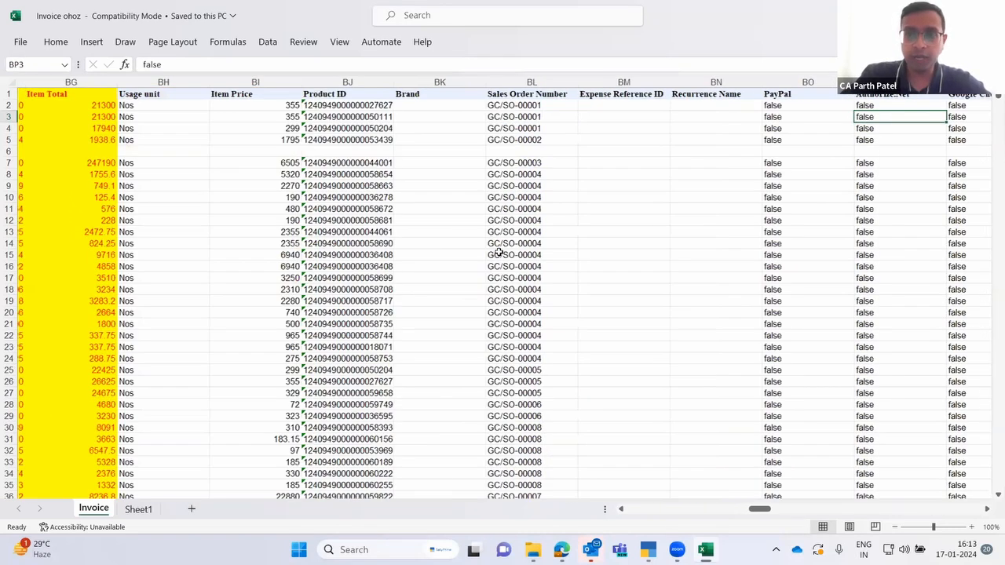
{"action": "key", "text": "Right"}
{"action": "key", "text": "Right"}
{"action": "key", "text": "Right"}
{"action": "key", "text": "Right"}
{"action": "key", "text": "Right"}
{"action": "key", "text": "Right"}
{"action": "key", "text": "Right"}
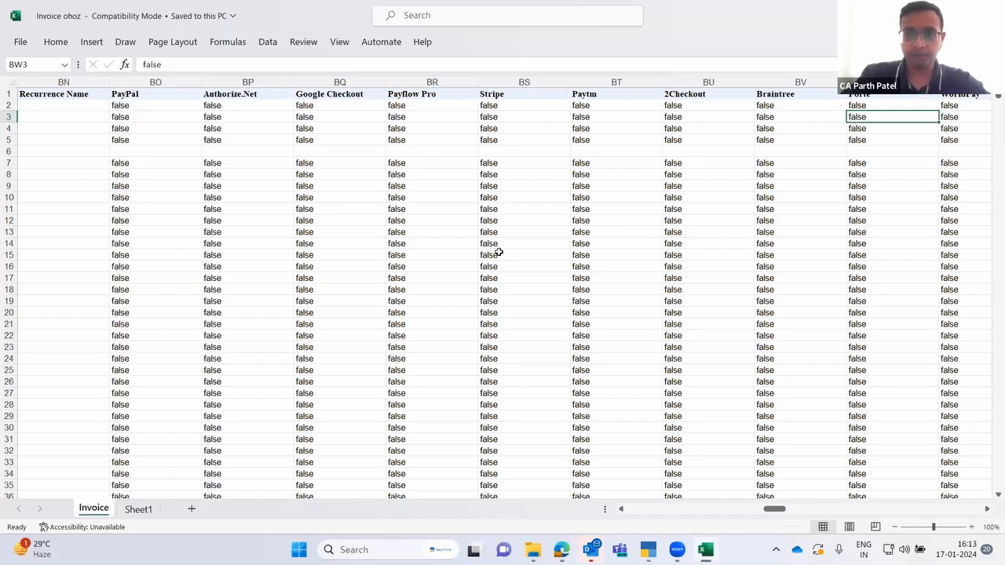
{"action": "key", "text": "Right"}
{"action": "key", "text": "Right"}
{"action": "key", "text": "Right"}
{"action": "key", "text": "Right"}
{"action": "key", "text": "Right"}
{"action": "key", "text": "Right"}
{"action": "key", "text": "Right"}
- Examine the billing columns covering attention, address, street, city, state, country, code, phone and fax
{"action": "key", "text": "Right"}
{"action": "key", "text": "Right"}
{"action": "key", "text": "Right"}
{"action": "key", "text": "Right"}
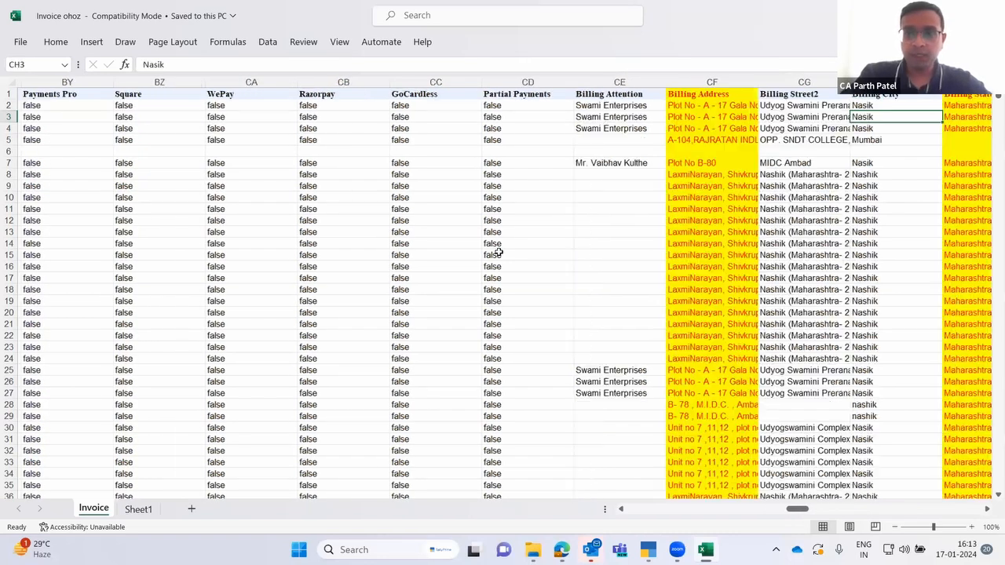
{"action": "key", "text": "Right"}
{"action": "key", "text": "Right"}
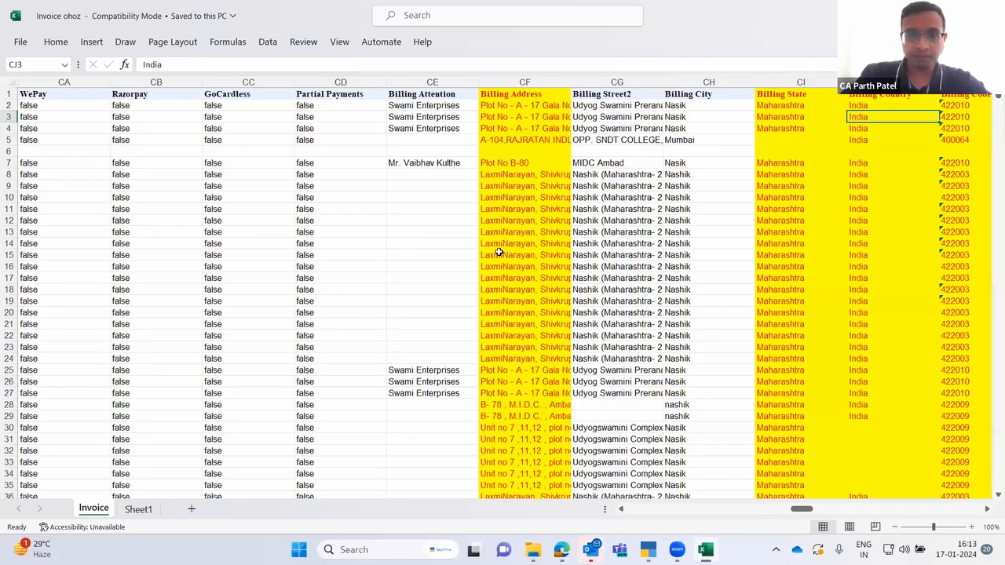
{"action": "key", "text": "Right"}
{"action": "key", "text": "Right"}
{"action": "key", "text": "Right"}
- Examine the shipping columns covering attention, address, city, state, country, code, fax and phone number
{"action": "key", "text": "Right"}
{"action": "key", "text": "Right"}
{"action": "key", "text": "Right"}
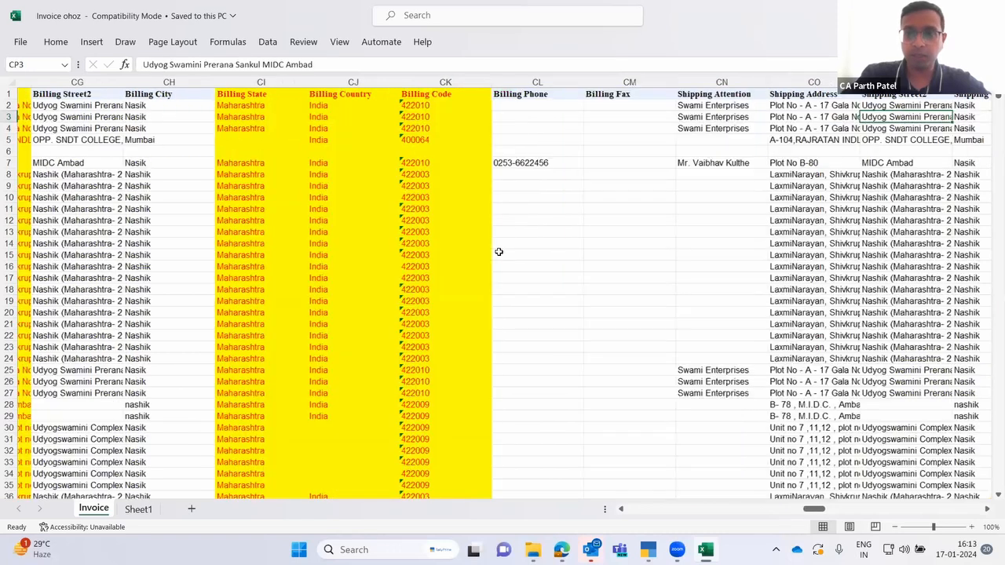
{"action": "key", "text": "Right"}
{"action": "key", "text": "Right"}
{"action": "key", "text": "Right"}
{"action": "key", "text": "Right"}
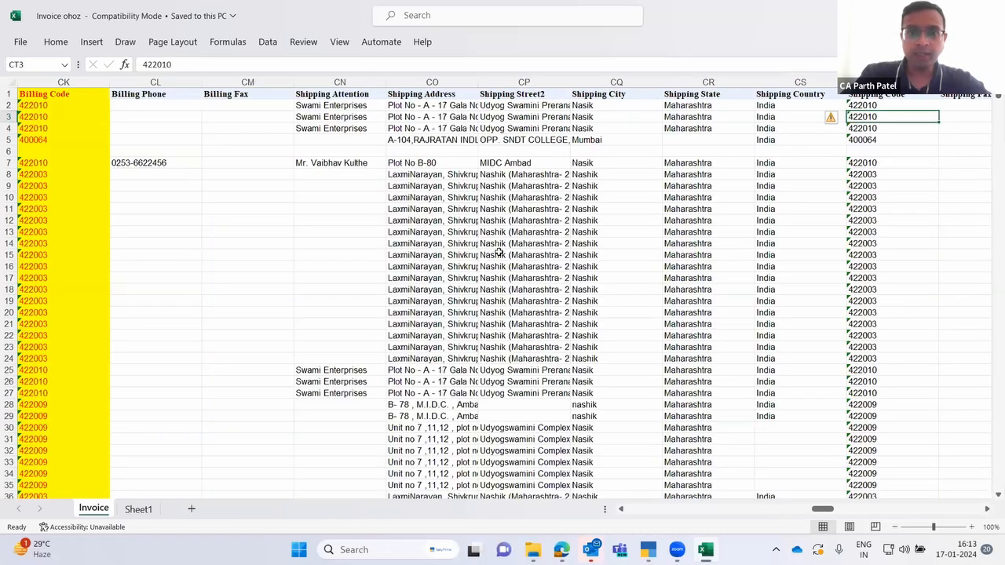
{"action": "key", "text": "Right"}
{"action": "key", "text": "Right"}
- Review the e-Invoice columns and the supplier name, GST registration, address, phone and e-mail columns
{"action": "key", "text": "Right"}
{"action": "key", "text": "Right"}
{"action": "key", "text": "Right"}
{"action": "key", "text": "Right"}
{"action": "key", "text": "Right"}
{"action": "key", "text": "Right"}
{"action": "key", "text": "Right"}
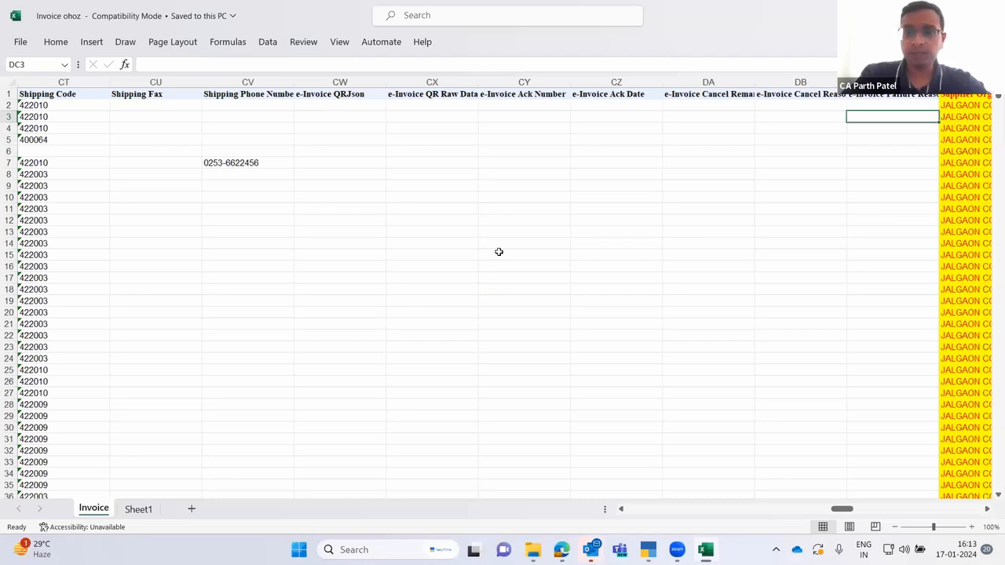
{"action": "key", "text": "Right"}
{"action": "key", "text": "Right"}
{"action": "key", "text": "Right"}
{"action": "key", "text": "Right"}
{"action": "key", "text": "Right"}
{"action": "key", "text": "Right"}
{"action": "key", "text": "Right"}
{"action": "key", "text": "Right"}
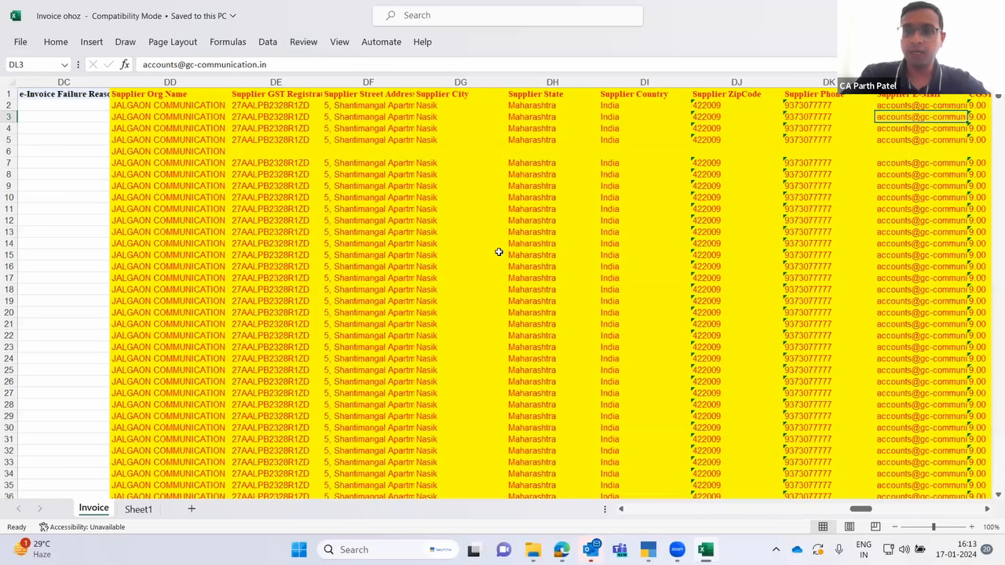
- Review the remaining columns up to the item tax, LR number, courier name and voucher type fields
{"action": "key", "text": "Right"}
{"action": "key", "text": "Right"}
{"action": "key", "text": "Right"}
{"action": "key", "text": "Right"}
{"action": "key", "text": "Right"}
{"action": "key", "text": "Right"}
{"action": "key", "text": "Right"}
{"action": "key", "text": "Right"}
{"action": "key", "text": "Right"}
{"action": "key", "text": "Right"}
{"action": "key", "text": "Right"}
{"action": "key", "text": "Right"}
{"action": "key", "text": "Right"}
{"action": "key", "text": "Right"}
{"action": "key", "text": "Right"}
{"action": "key", "text": "Right"}
{"action": "key", "text": "Right"}
{"action": "key", "text": "Right"}
{"action": "key", "text": "Right"}
{"action": "key", "text": "Right"}
{"action": "key", "text": "Right"}
{"action": "key", "text": "Right"}
{"action": "key", "text": "Right"}
{"action": "key", "text": "Right"}
{"action": "key", "text": "Right"}
{"action": "key", "text": "Right"}
{"action": "key", "text": "Right"}
{"action": "key", "text": "Right"}
{"action": "key", "text": "Right"}
{"action": "key", "text": "Right"}
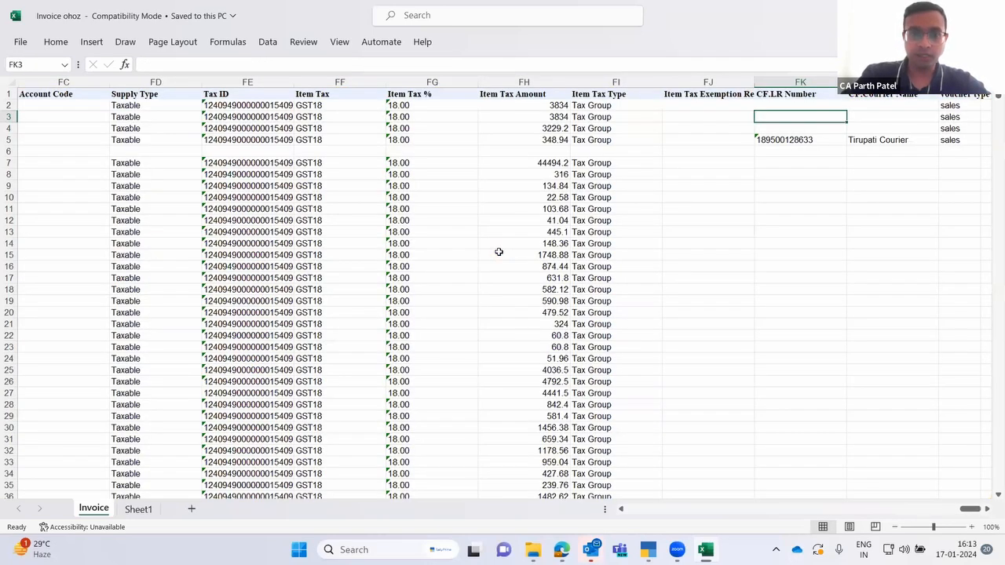
- Look back over the Supply Type, Account, E-Commerce Operator, reference invoice, shipping bill and Custom Charges columns
{"action": "key", "text": "Left"}
{"action": "key", "text": "Left"}
{"action": "key", "text": "Left"}
{"action": "key", "text": "Left"}
{"action": "key", "text": "Left"}
{"action": "key", "text": "Left"}
{"action": "key", "text": "Left"}
{"action": "key", "text": "Left"}
{"action": "key", "text": "Left"}
{"action": "key", "text": "Left"}
{"action": "key", "text": "Left"}
{"action": "key", "text": "Left"}
{"action": "key", "text": "Left"}
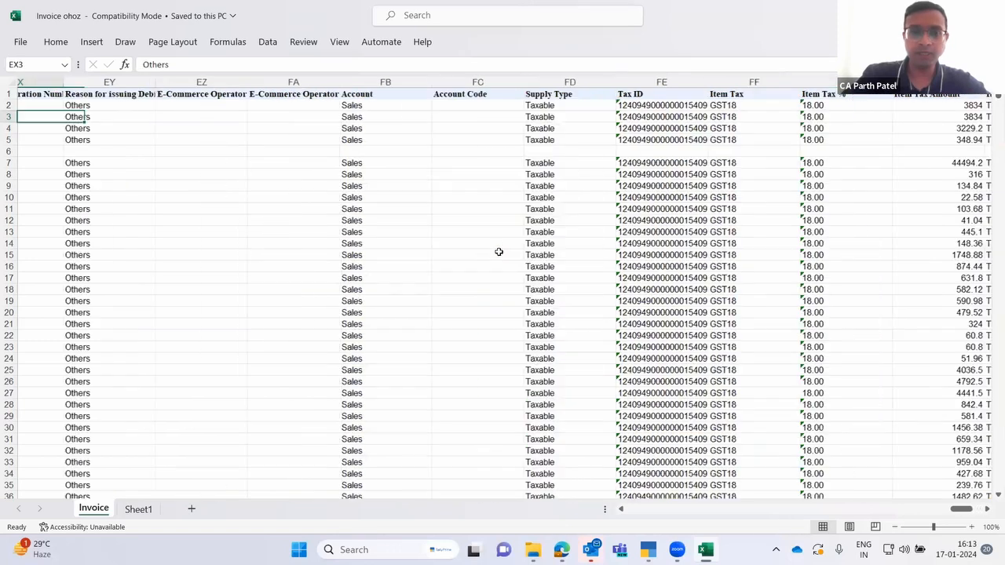
{"action": "key", "text": "Left"}
{"action": "key", "text": "Left"}
{"action": "key", "text": "Left"}
{"action": "key", "text": "Left"}
{"action": "key", "text": "Left"}
{"action": "key", "text": "Left"}
{"action": "key", "text": "Left"}
{"action": "key", "text": "Left"}
{"action": "key", "text": "Left"}
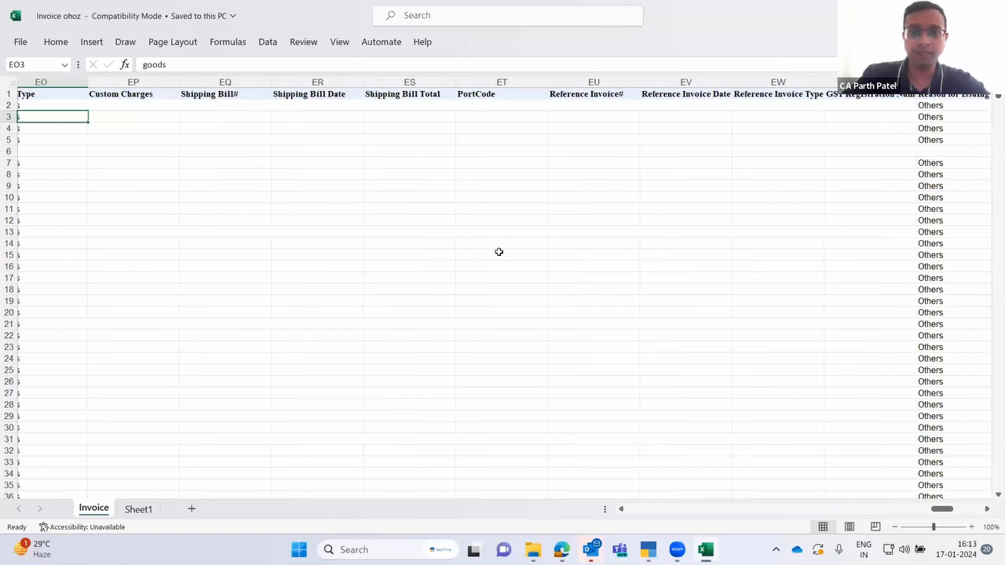
- Look back over the primary contact, Subject, Sales person, Round Off, HSN/SAC, project and SKU columns
{"action": "key", "text": "Left"}
{"action": "key", "text": "Left"}
{"action": "key", "text": "Left"}
{"action": "key", "text": "Left"}
{"action": "key", "text": "Left"}
{"action": "key", "text": "Left"}
{"action": "key", "text": "Left"}
{"action": "key", "text": "Left"}
{"action": "key", "text": "Left"}
{"action": "key", "text": "Left"}
{"action": "key", "text": "Left"}
{"action": "key", "text": "Left"}
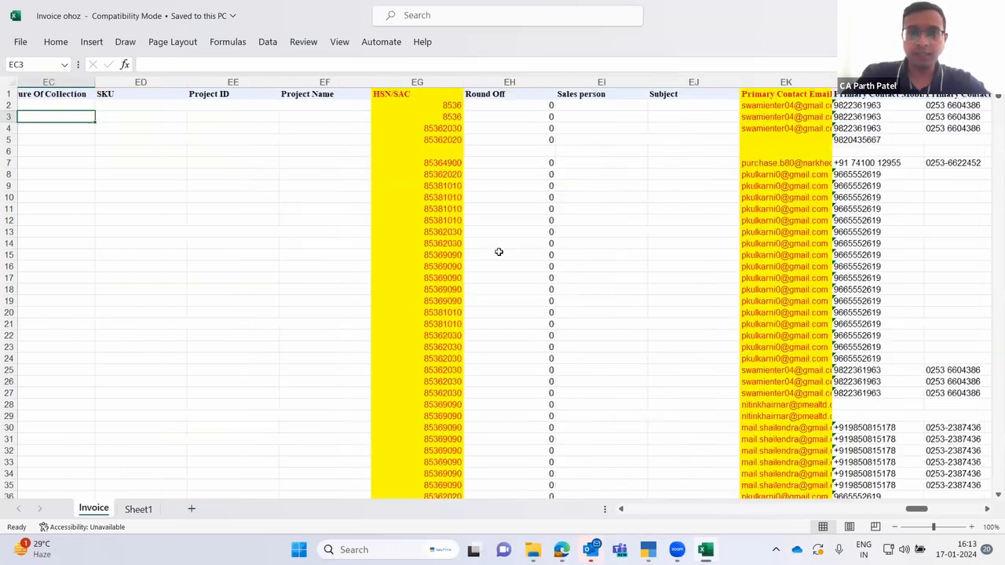
- Inspect the HSN/SAC column and its item codes, including the blank cell in row 6
{"action": "key", "text": "Left"}
{"action": "key", "text": "Right"}
{"action": "key", "text": "Right"}
{"action": "key", "text": "Right"}
{"action": "key", "text": "Right"}
{"action": "key", "text": "Right"}
{"action": "key", "text": "Down"}
{"action": "key", "text": "Down"}
{"action": "key", "text": "Down"}
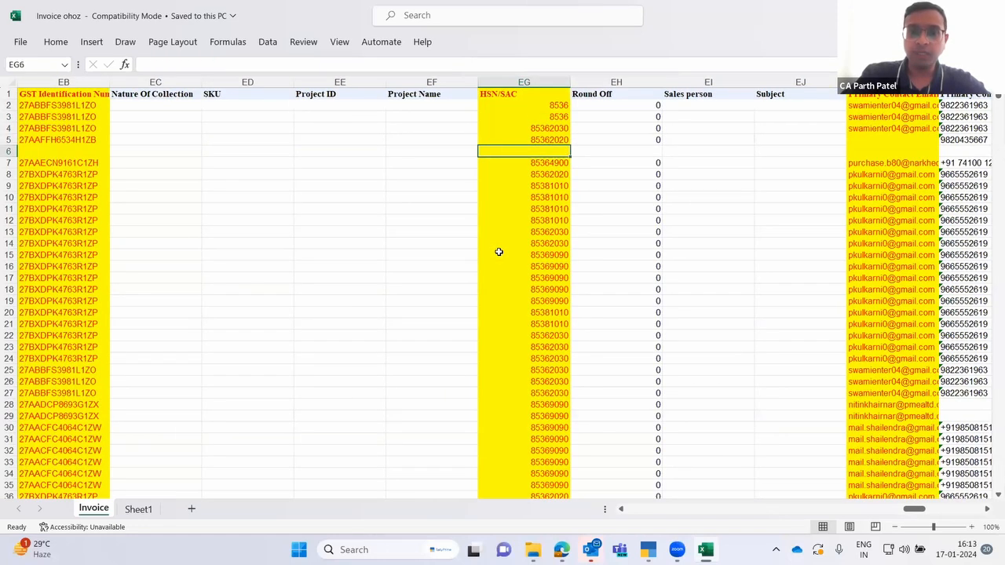
{"action": "key", "text": "Down"}
{"action": "key", "text": "Down"}
{"action": "key", "text": "Down"}
{"action": "key", "text": "Down"}
{"action": "key", "text": "Down"}
{"action": "key", "text": "Up"}
{"action": "key", "text": "Up"}
{"action": "key", "text": "Up"}
{"action": "key", "text": "Up"}
{"action": "key", "text": "Up"}
{"action": "key", "text": "Up"}
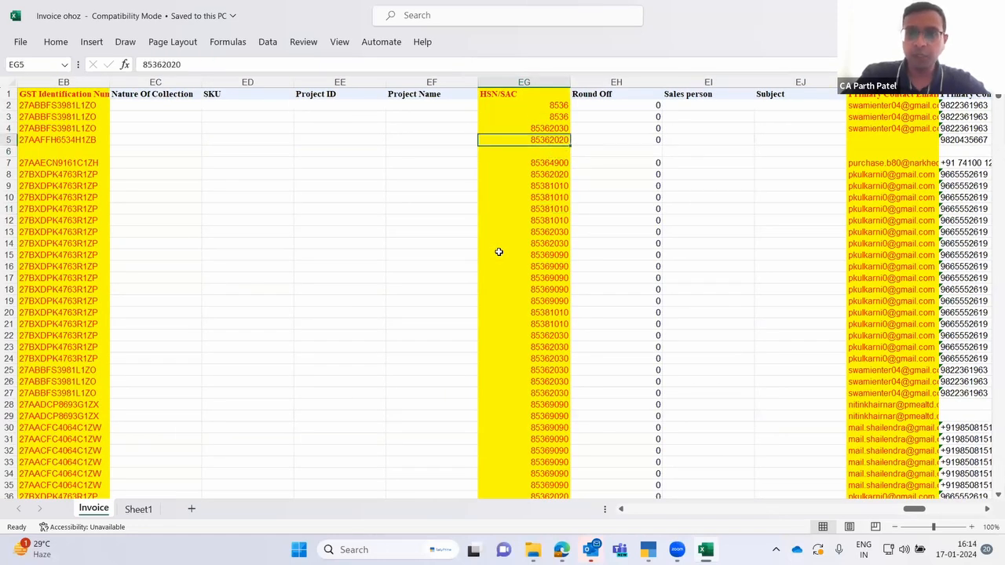
- Look across the Invoice columns from HSN/SAC through Round Off, Custom Charges and shipping bill fields to E-Commerce Operator
{"action": "key", "text": "Up"}
{"action": "key", "text": "Up"}
{"action": "key", "text": "Up"}
{"action": "key", "text": "Right"}
{"action": "key", "text": "Right"}
{"action": "key", "text": "Right"}
{"action": "key", "text": "Right"}
{"action": "key", "text": "Right"}
{"action": "key", "text": "Right"}
{"action": "key", "text": "Right"}
{"action": "key", "text": "Right"}
{"action": "key", "text": "Right"}
{"action": "key", "text": "Right"}
{"action": "key", "text": "Right"}
{"action": "key", "text": "Right"}
{"action": "key", "text": "Right"}
{"action": "key", "text": "Right"}
{"action": "key", "text": "Right"}
{"action": "key", "text": "Right"}
{"action": "key", "text": "Right"}
{"action": "key", "text": "Right"}
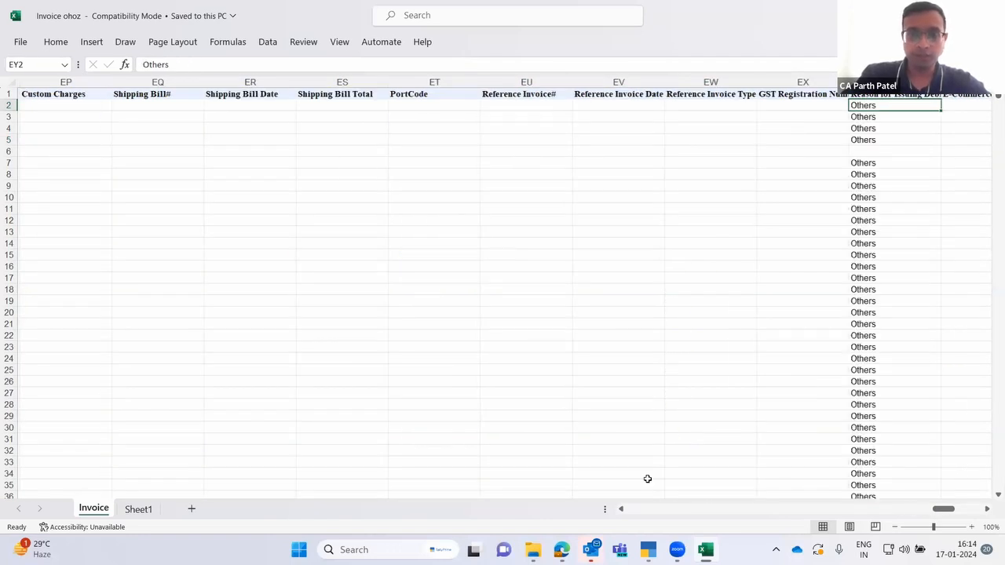
{"action": "key", "text": "Right"}
{"action": "key", "text": "Down"}
- Switch to TallyPrime, dismiss the import completion message and return to the Gateway of Tally
{"action": "left_click", "coordinate": [648, 550]}
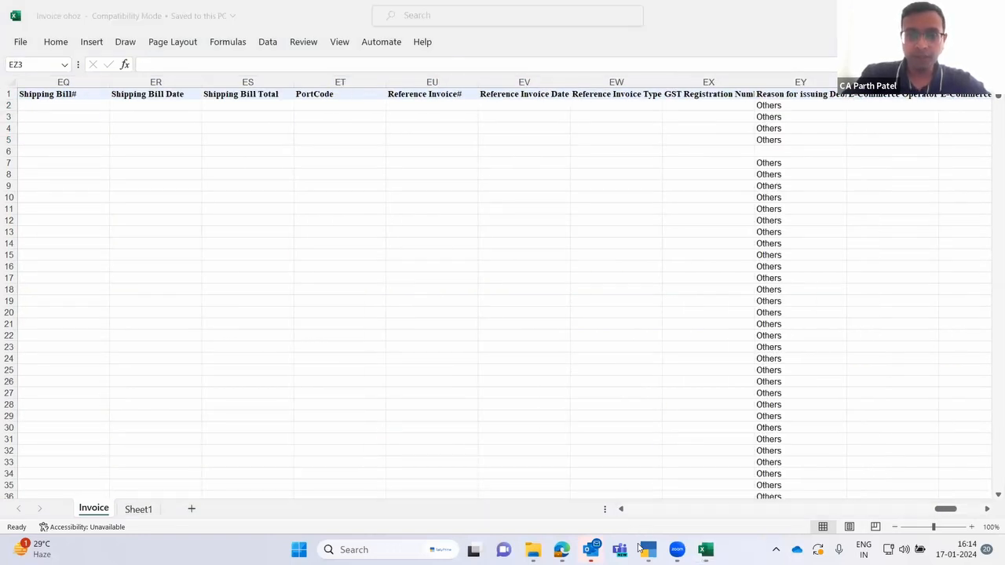
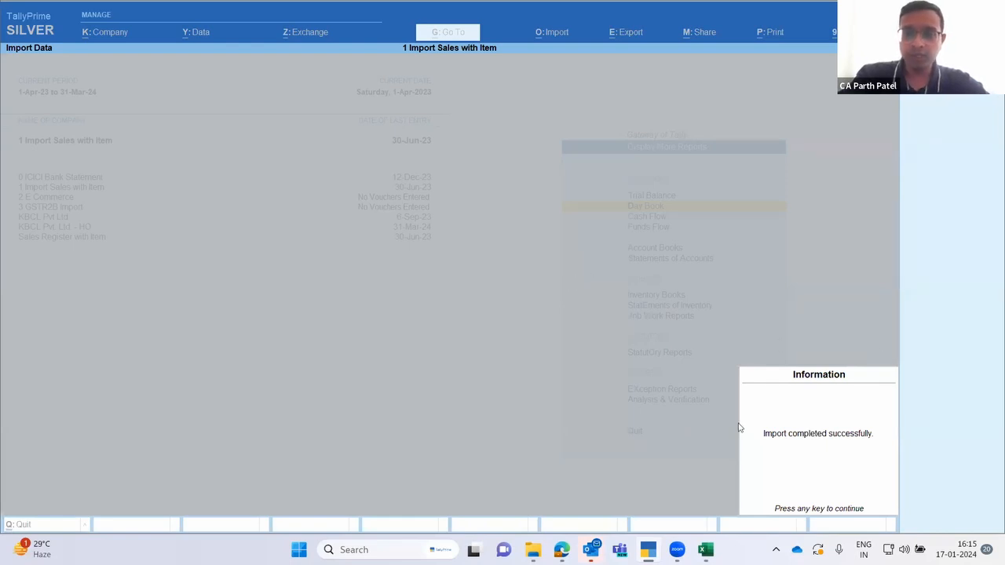
{"action": "key", "text": "Return"}
{"action": "key", "text": "Up"}
{"action": "key", "text": "Down"}
{"action": "key", "text": "Down"}
{"action": "key", "text": "Down"}
{"action": "key", "text": "Escape"}
{"action": "key", "text": "Escape"}
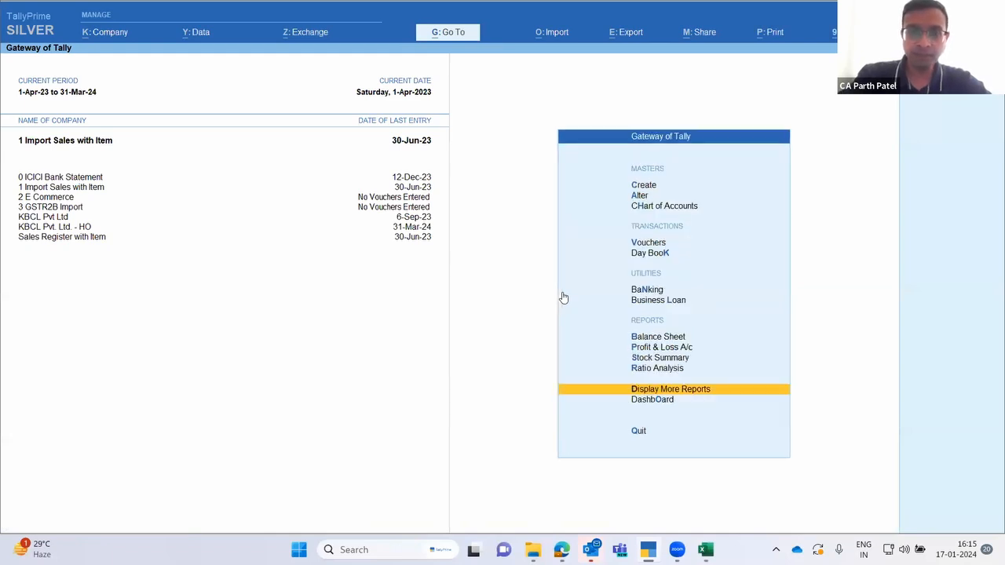
{"action": "key", "text": "Escape"}
{"action": "key", "text": "Down"}
{"action": "key", "text": "Down"}
{"action": "key", "text": "Down"}
{"action": "key", "text": "Down"}
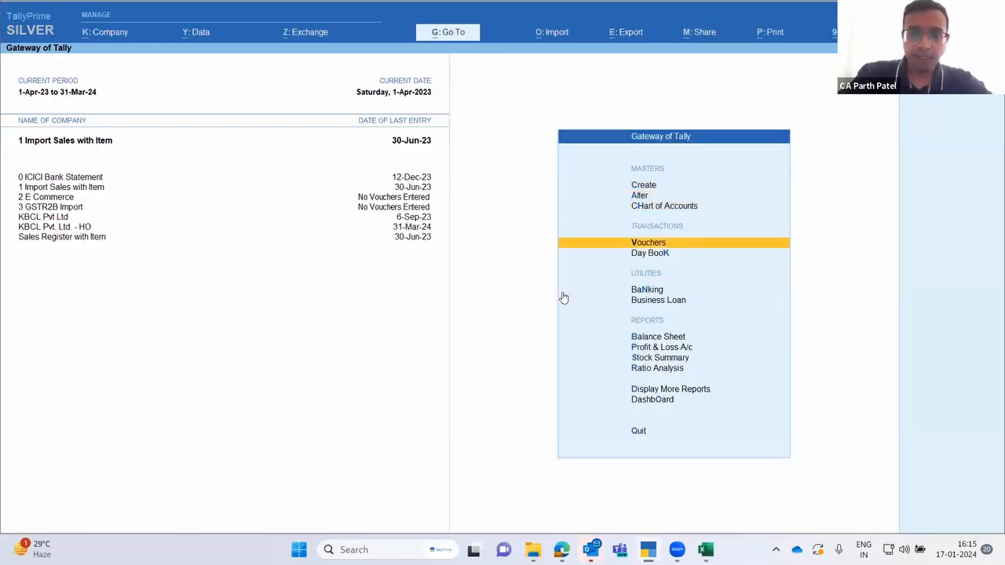
{"action": "key", "text": "Down"}
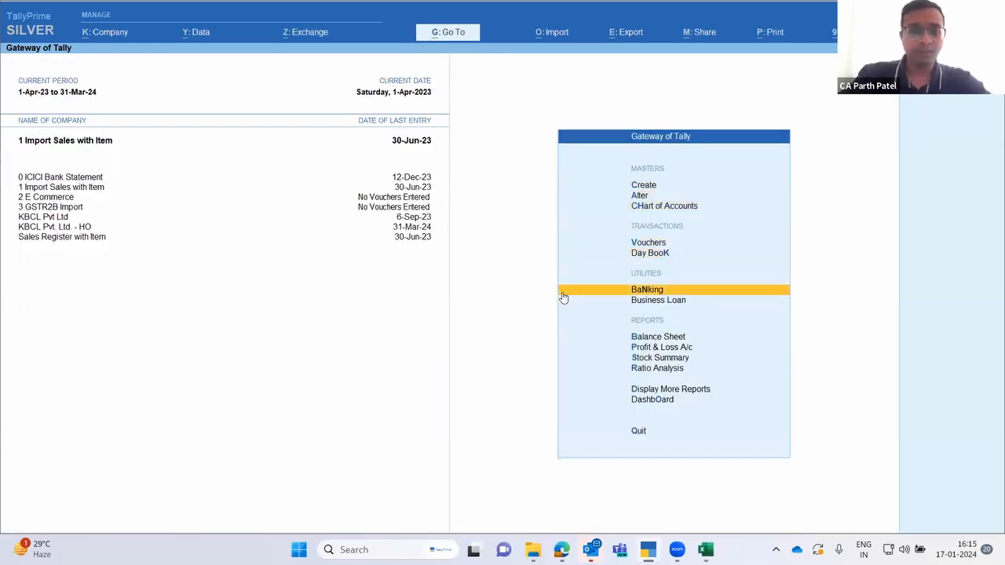
{"action": "key", "text": "Escape"}
{"action": "key", "text": "Escape"}
- Open the Statistics report under Statements of Accounts and drill into the monthly register of Sales vouchers
{"action": "key", "text": "d"}
{"action": "key", "text": "s"}
{"action": "key", "text": "s"}
{"action": "key", "text": "Down"}
{"action": "key", "text": "Down"}
{"action": "key", "text": "Down"}
{"action": "key", "text": "Down"}
{"action": "key", "text": "Down"}
{"action": "key", "text": "Down"}
{"action": "key", "text": "Down"}
{"action": "key", "text": "Down"}
{"action": "key", "text": "Down"}
{"action": "key", "text": "Down"}
{"action": "key", "text": "Down"}
{"action": "key", "text": "Down"}
{"action": "key", "text": "Down"}
{"action": "key", "text": "Down"}
{"action": "key", "text": "Down"}
{"action": "key", "text": "Down"}
{"action": "key", "text": "Down"}
{"action": "key", "text": "Down"}
{"action": "key", "text": "Down"}
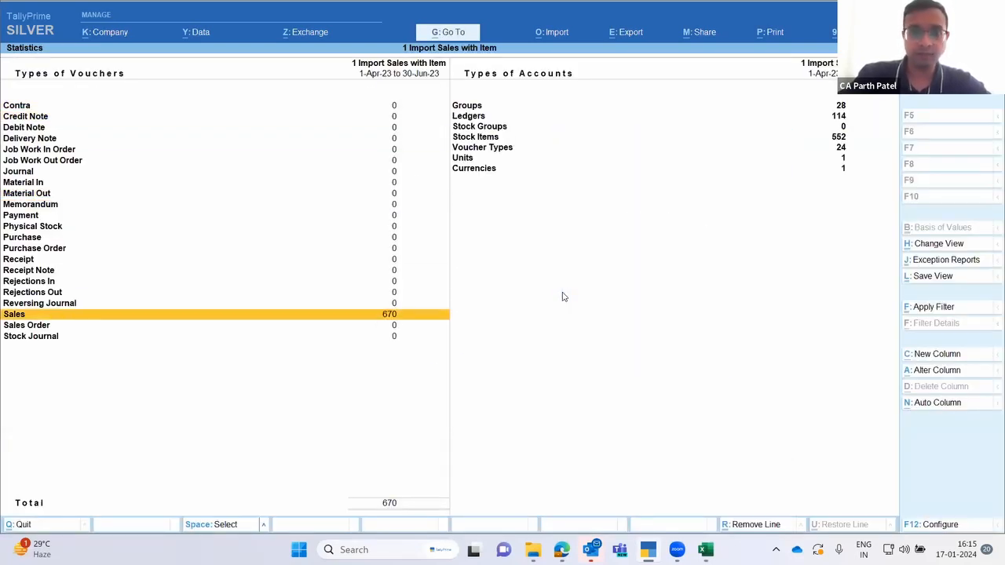
{"action": "key", "text": "Return"}
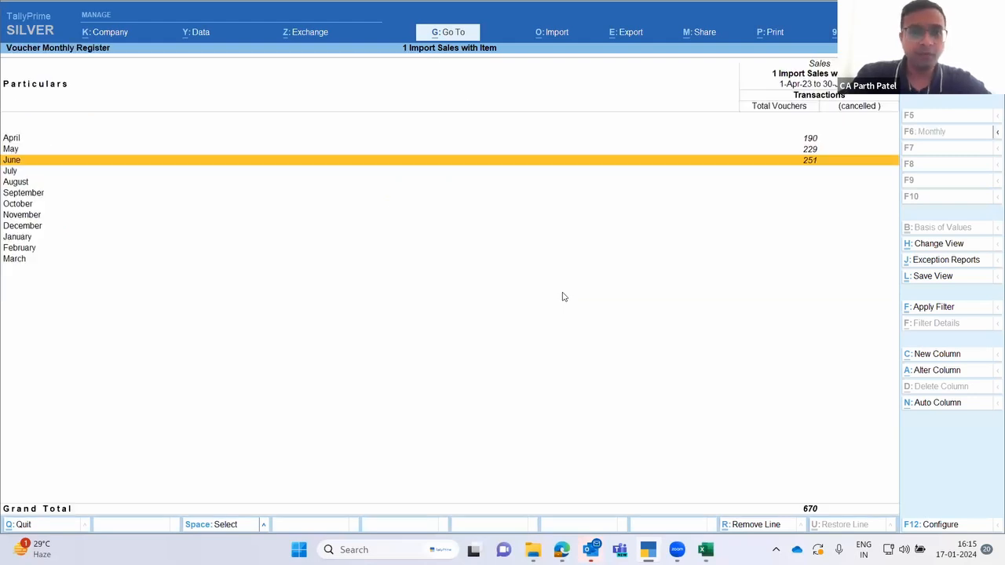
- Compare the April, May and June sales voucher counts and open April's voucher list
{"action": "key", "text": "Up"}
{"action": "key", "text": "Up"}
{"action": "key", "text": "Down"}
{"action": "key", "text": "Up"}
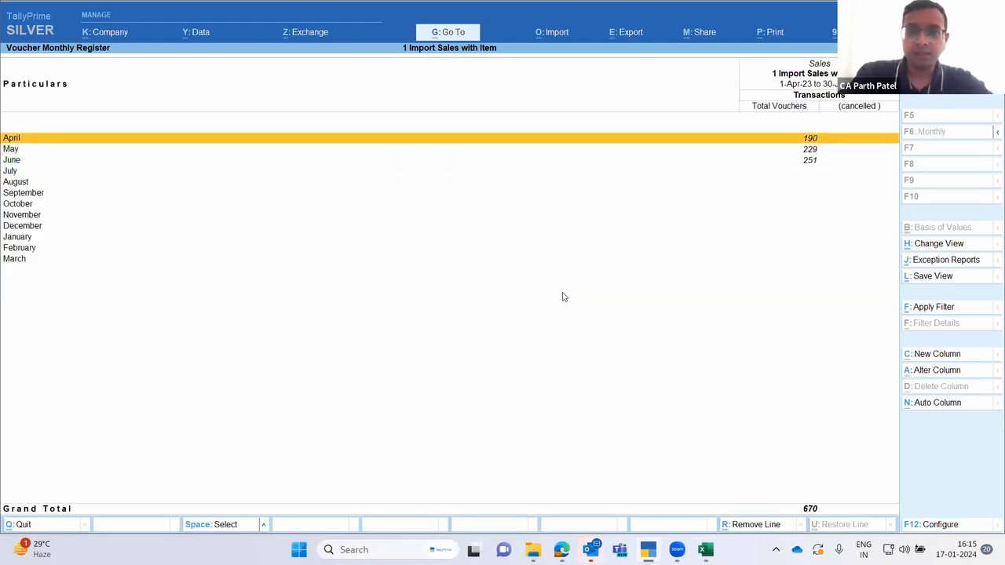
{"action": "key", "text": "Down"}
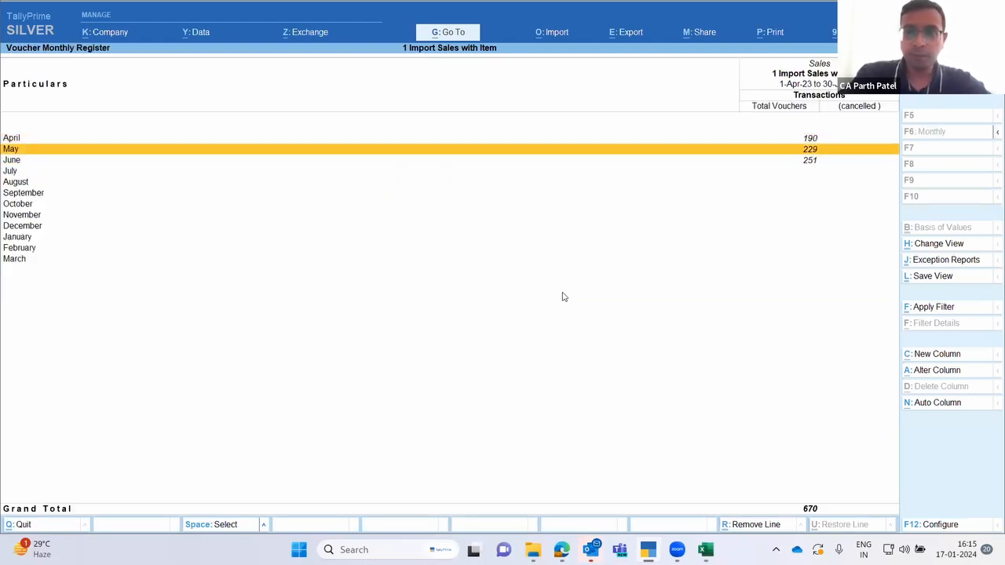
{"action": "key", "text": "Up"}
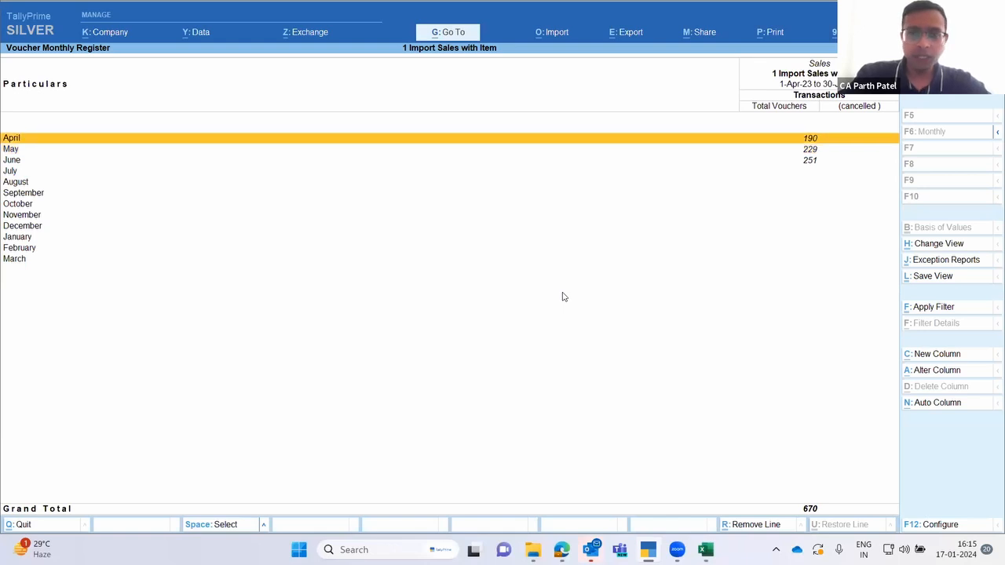
{"action": "key", "text": "Return"}
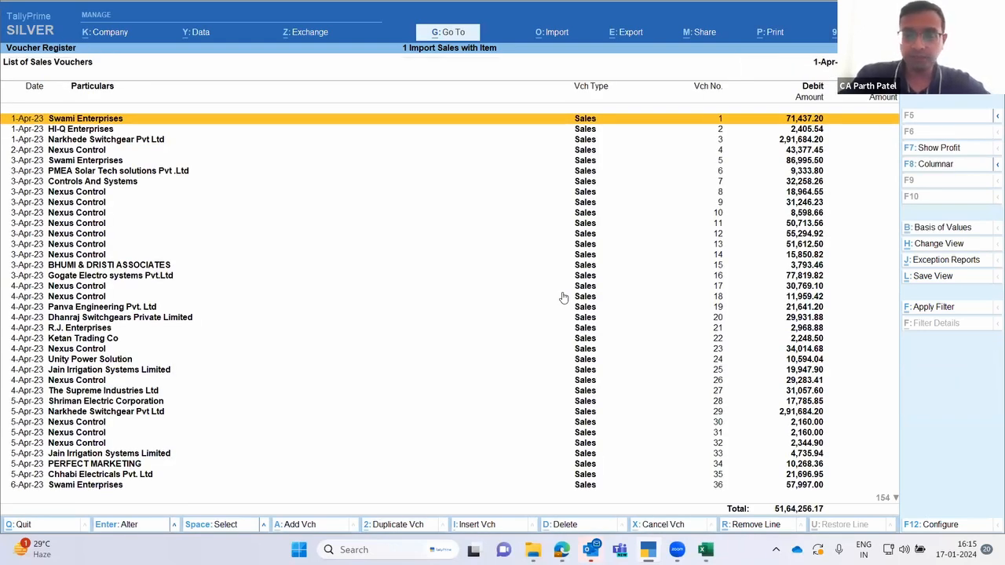
- Inspect the items, quantities, rates and GST amounts of imported sales vouchers 1 and 7 without changing them
{"action": "key", "text": "Return"}
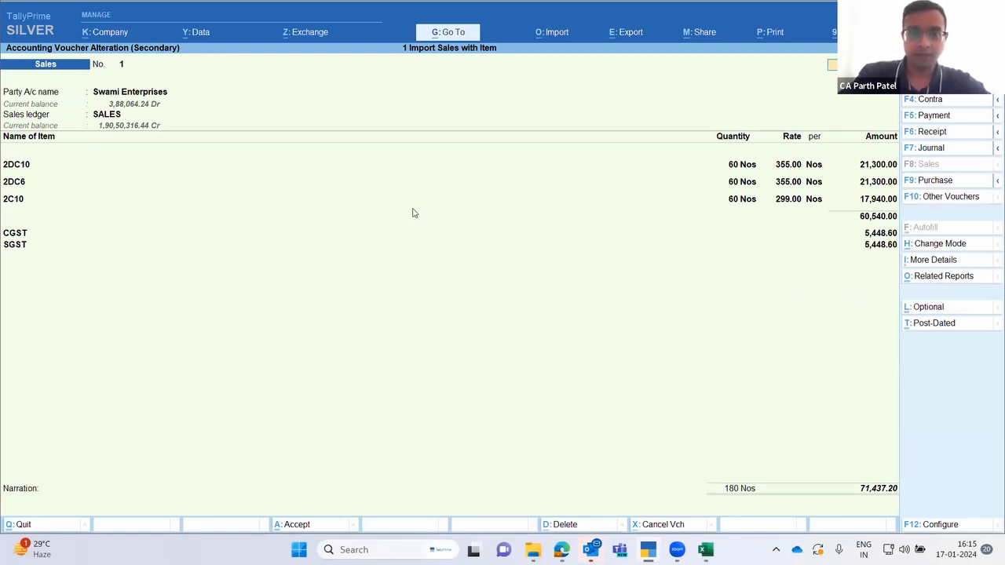
{"action": "key", "text": "Escape"}
{"action": "key", "text": "y"}
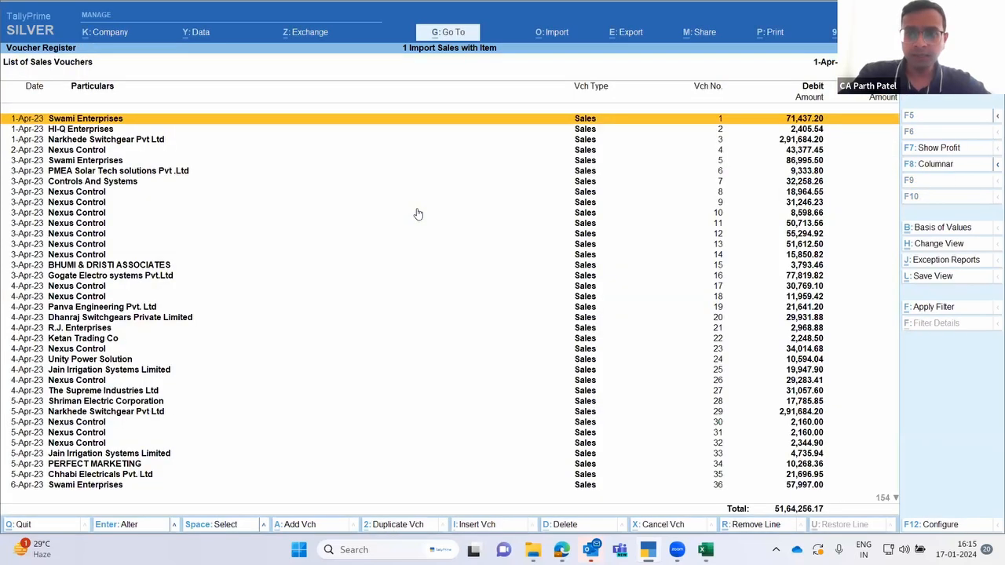
{"action": "key", "text": "Return"}
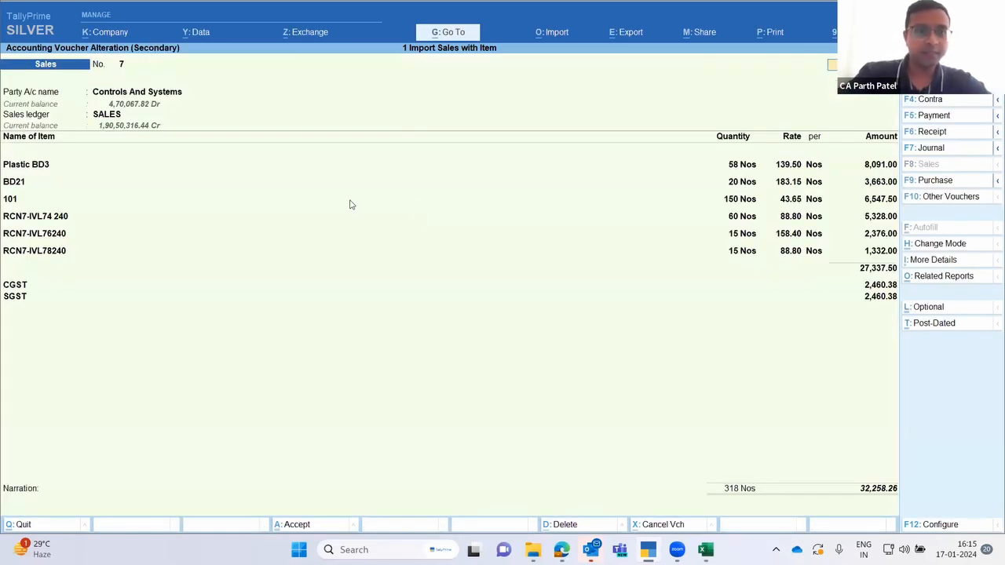
{"action": "key", "text": "Escape"}
- Look down the list of April sales vouchers and return to the Gateway of Tally
{"action": "key", "text": "Down"}
{"action": "key", "text": "Down"}
{"action": "key", "text": "Down"}
{"action": "key", "text": "Down"}
{"action": "key", "text": "Down"}
{"action": "key", "text": "Down"}
{"action": "key", "text": "Down"}
{"action": "key", "text": "Down"}
{"action": "key", "text": "Down"}
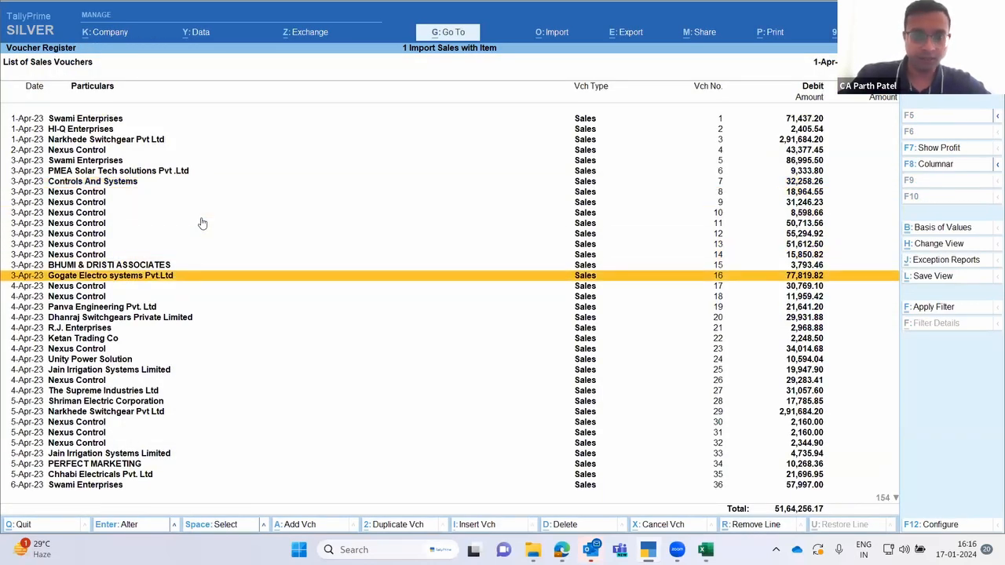
{"action": "key", "text": "Down"}
{"action": "key", "text": "Down"}
{"action": "key", "text": "Down"}
{"action": "key", "text": "Down"}
{"action": "key", "text": "Down"}
{"action": "key", "text": "Down"}
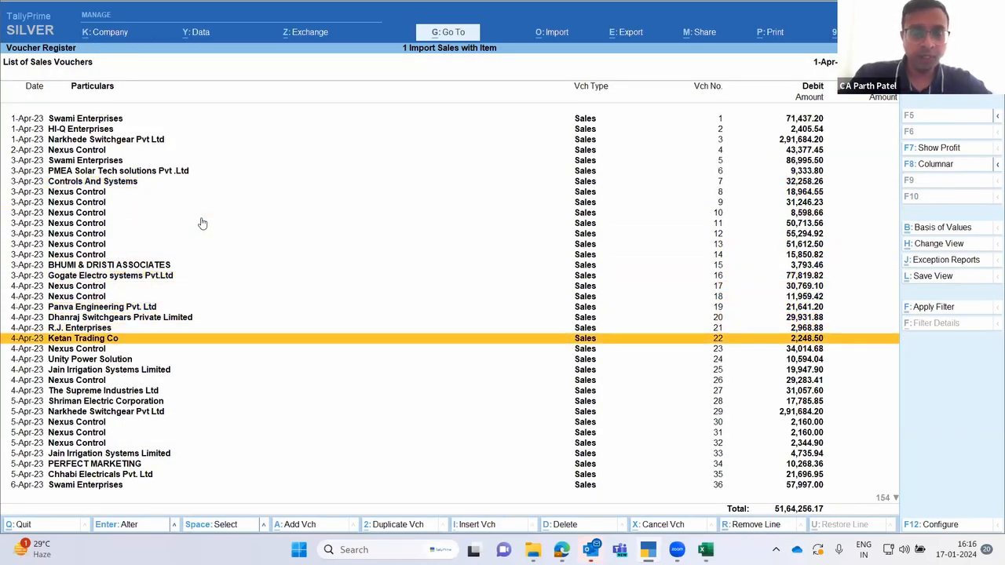
{"action": "key", "text": "Escape"}
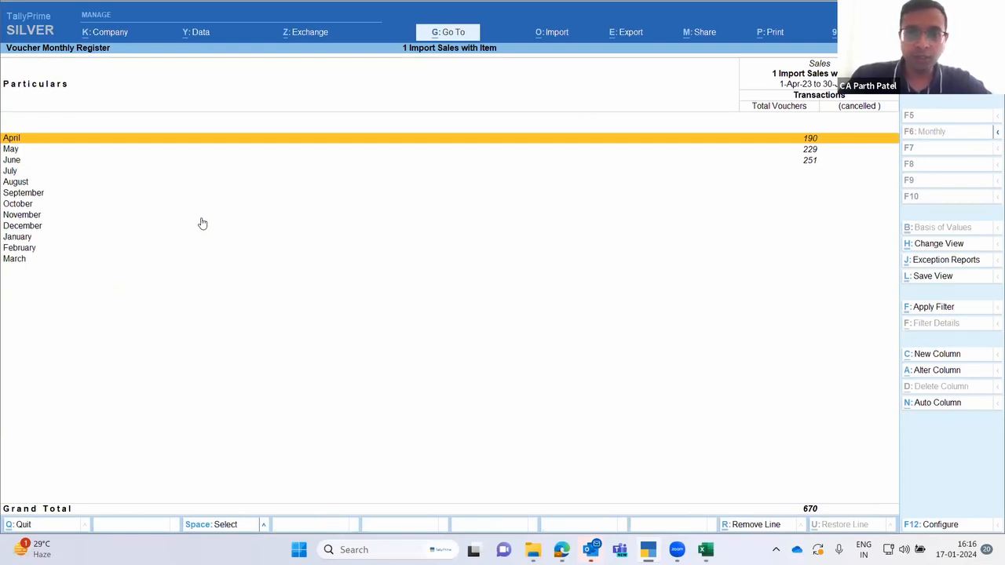
{"action": "key", "text": "Escape"}
{"action": "key", "text": "Escape"}
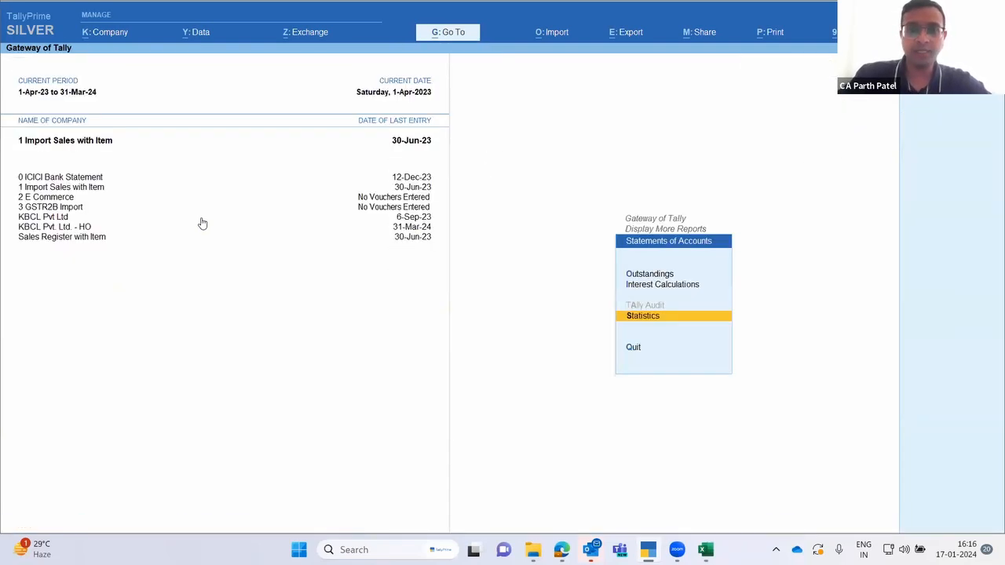
{"action": "key", "text": "Escape"}
{"action": "key", "text": "Escape"}
{"action": "key", "text": "n"}
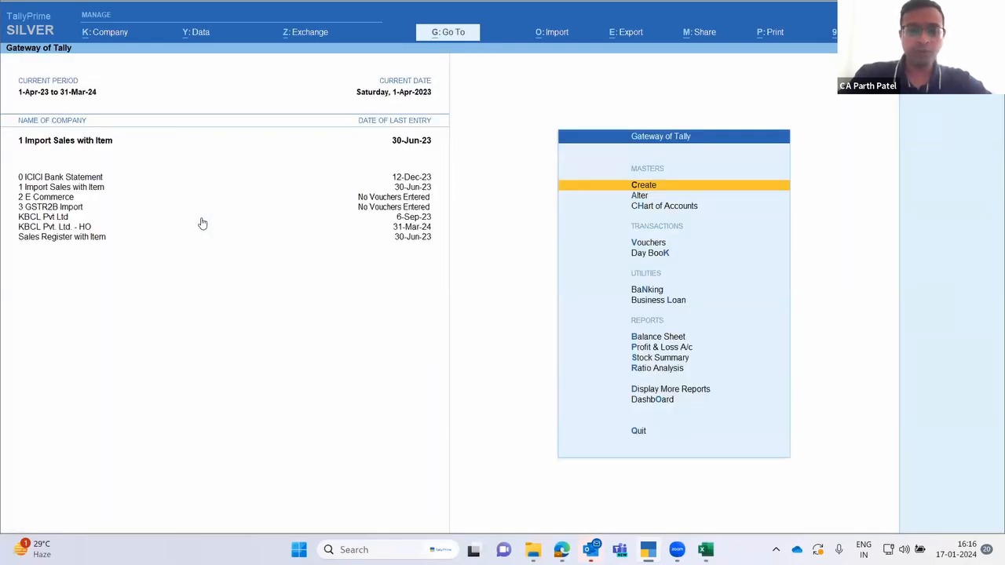
- Open the GSTR-1 report from the statutory GST reports and confirm its reporting period
{"action": "key", "text": "d"}
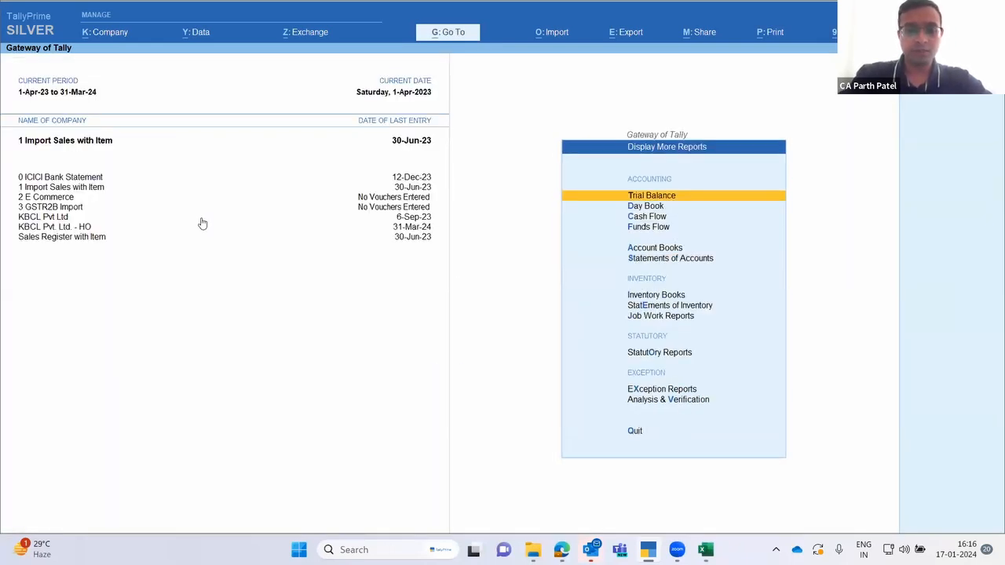
{"action": "key", "text": "u"}
{"action": "key", "text": "g"}
{"action": "key", "text": "Down"}
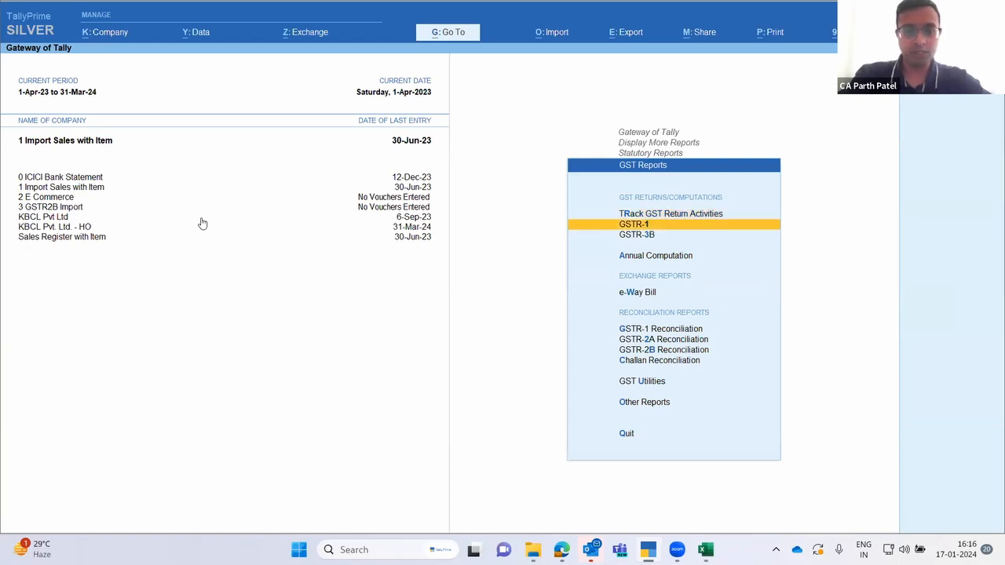
{"action": "key", "text": "Return"}
{"action": "key", "text": "F2"}
{"action": "key", "text": "Return"}
{"action": "key", "text": "Return"}
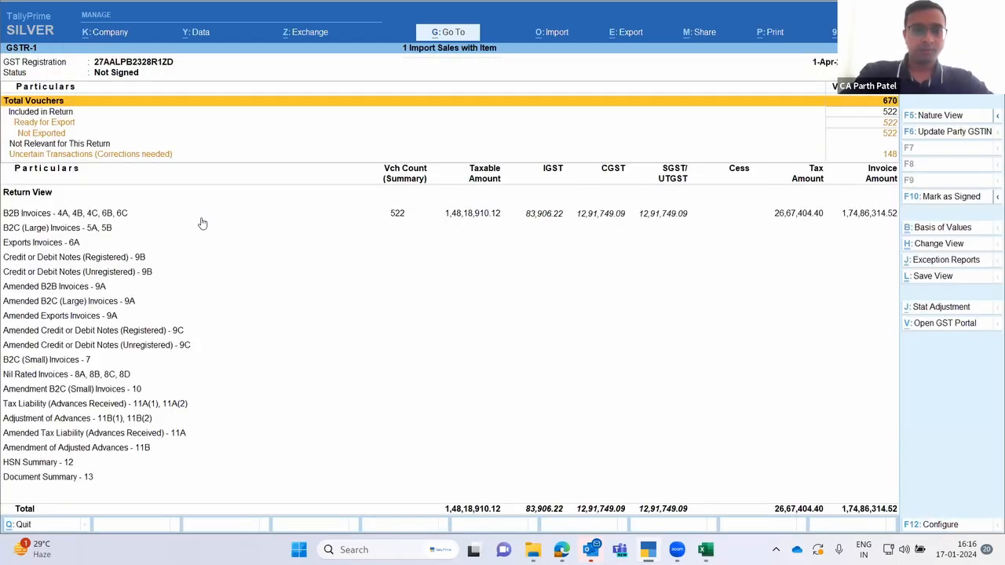
- Examine the GSTR-1 rows for vouchers ready for export, uncertain transactions and B2B Invoices
{"action": "key", "text": "Down"}
{"action": "key", "text": "Down"}
{"action": "key", "text": "Down"}
{"action": "key", "text": "Down"}
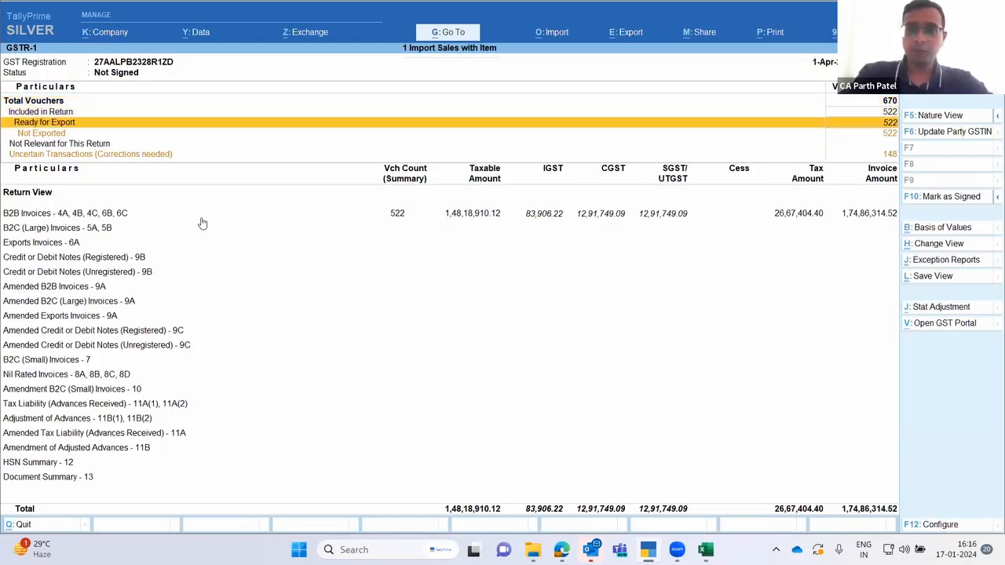
{"action": "key", "text": "Down"}
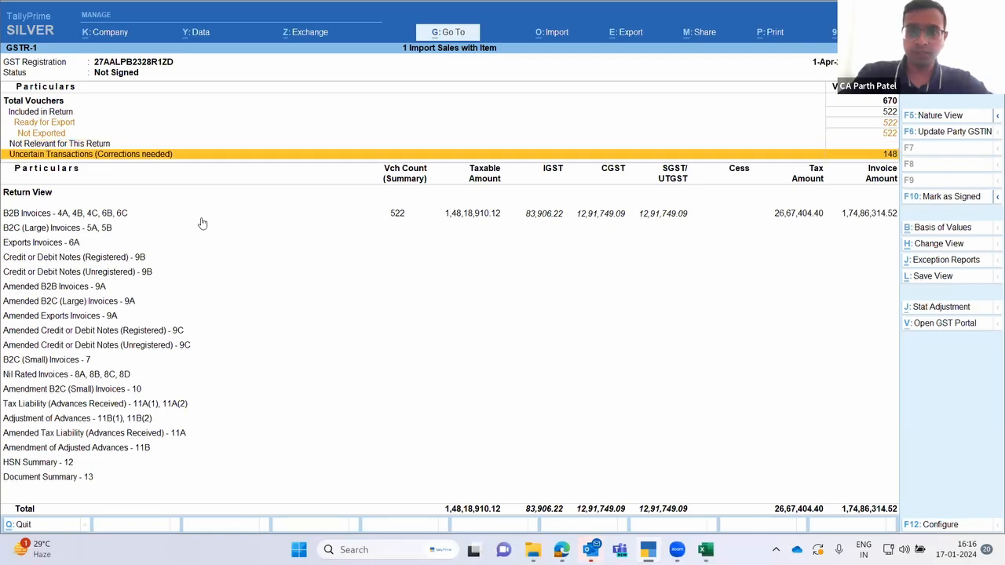
{"action": "key", "text": "Up"}
{"action": "key", "text": "Down"}
{"action": "key", "text": "Down"}
{"action": "key", "text": "Down"}
{"action": "key", "text": "Up"}
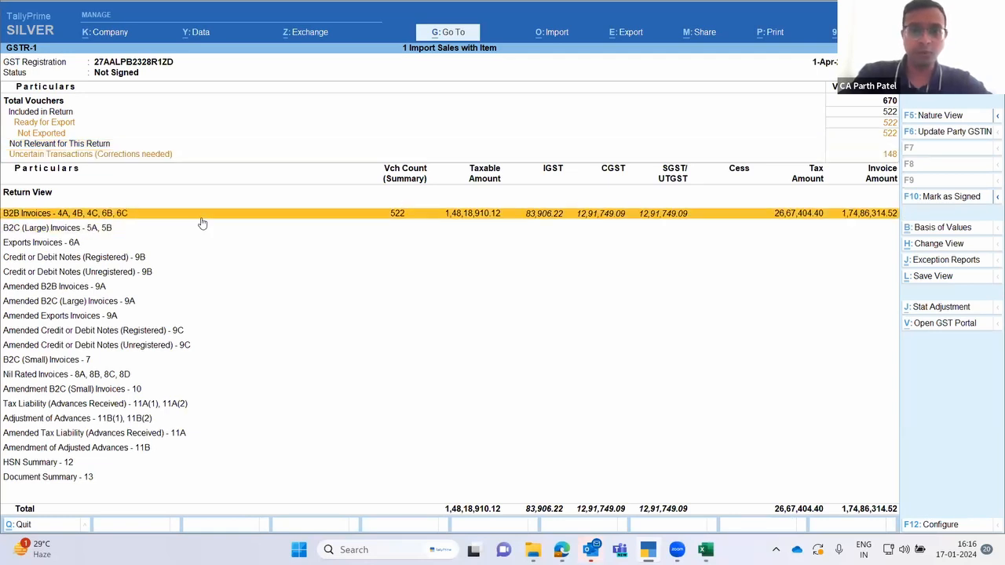
{"action": "key", "text": "Up"}
{"action": "key", "text": "Up"}
{"action": "key", "text": "Down"}
- Accept as is all uncertain GSTR-1 vouchers whose HSN/SAC is invalid or not specified
{"action": "key", "text": "Return"}
{"action": "key", "text": "Down"}
{"action": "key", "text": "Down"}
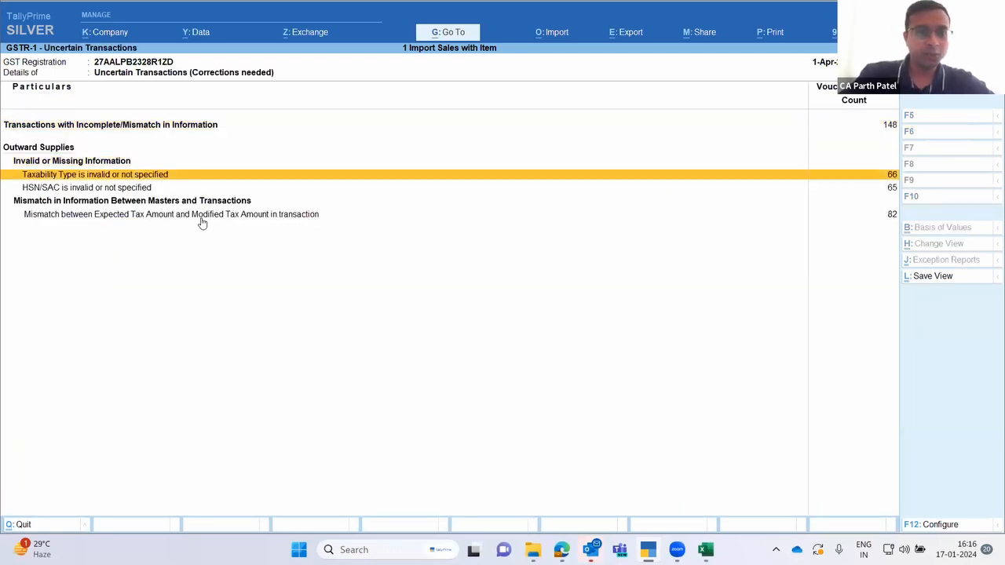
{"action": "key", "text": "Down"}
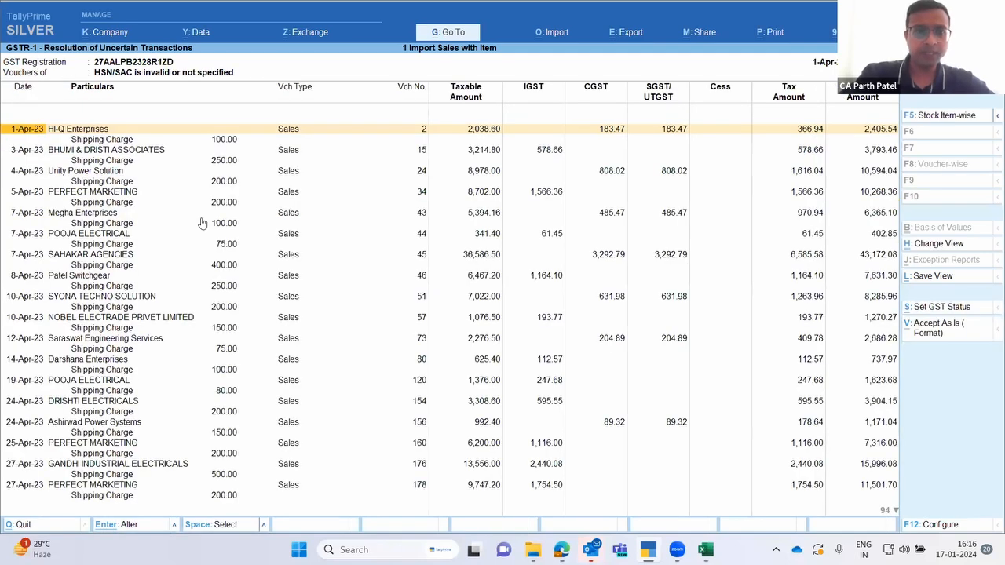
{"action": "key", "text": "ctrl+a"}
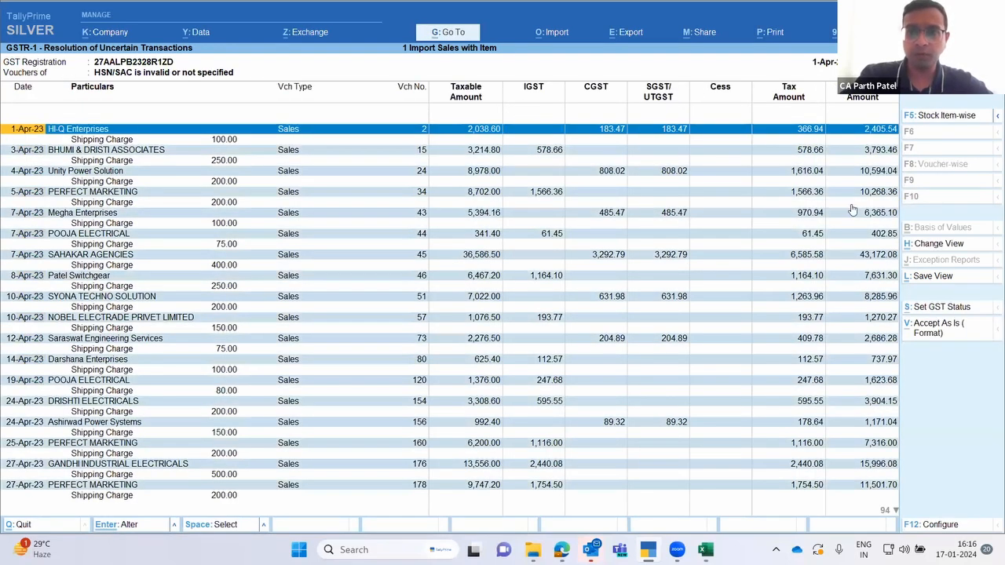
{"action": "left_click", "coordinate": [942, 328]}
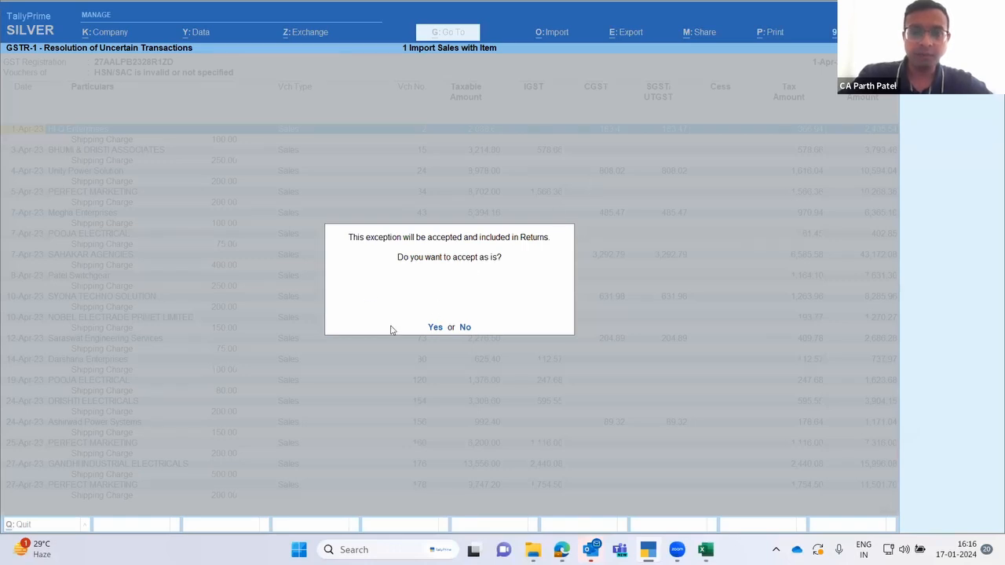
{"action": "key", "text": "y"}
{"action": "key", "text": "Down"}
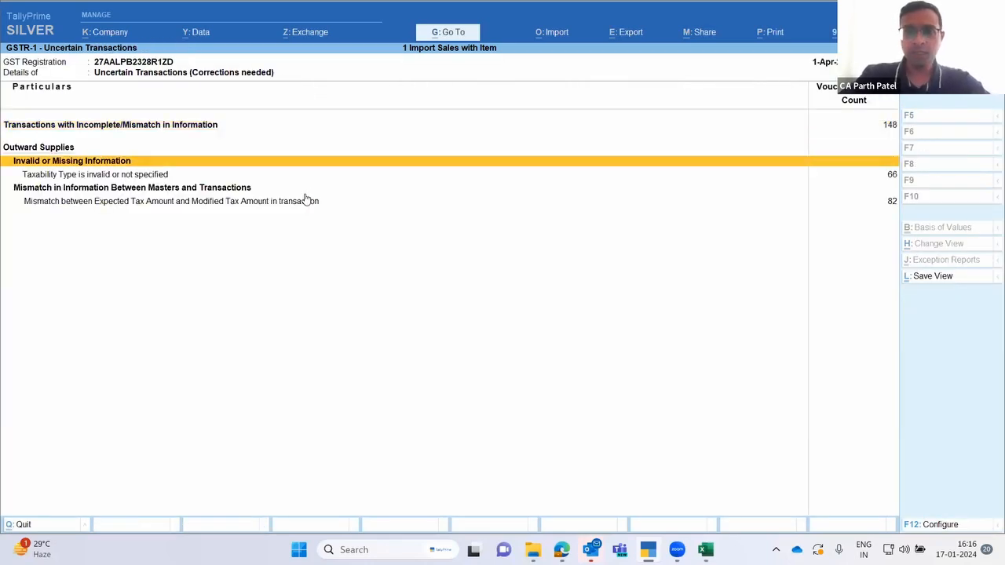
- Open the uncertain vouchers with a mismatch between expected and modified tax amount and look through their tax differences
{"action": "key", "text": "Up"}
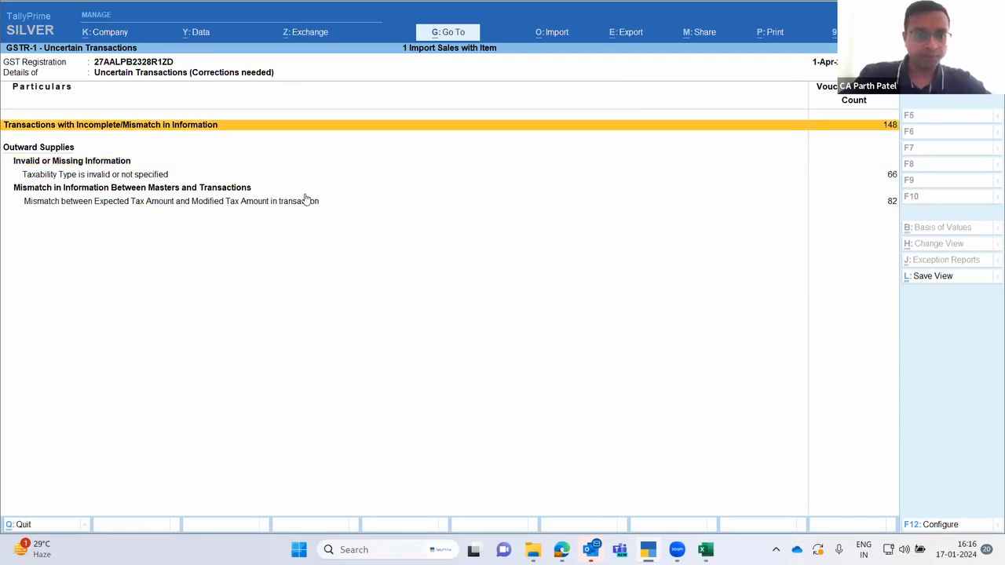
{"action": "key", "text": "Down"}
{"action": "key", "text": "Down"}
{"action": "key", "text": "Down"}
{"action": "key", "text": "Down"}
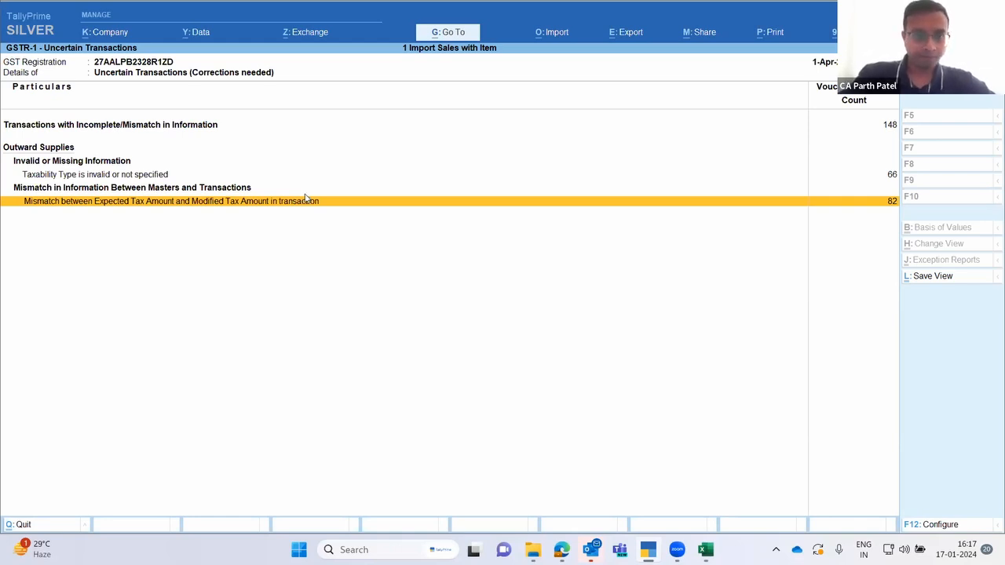
{"action": "left_click", "coordinate": [306, 201]}
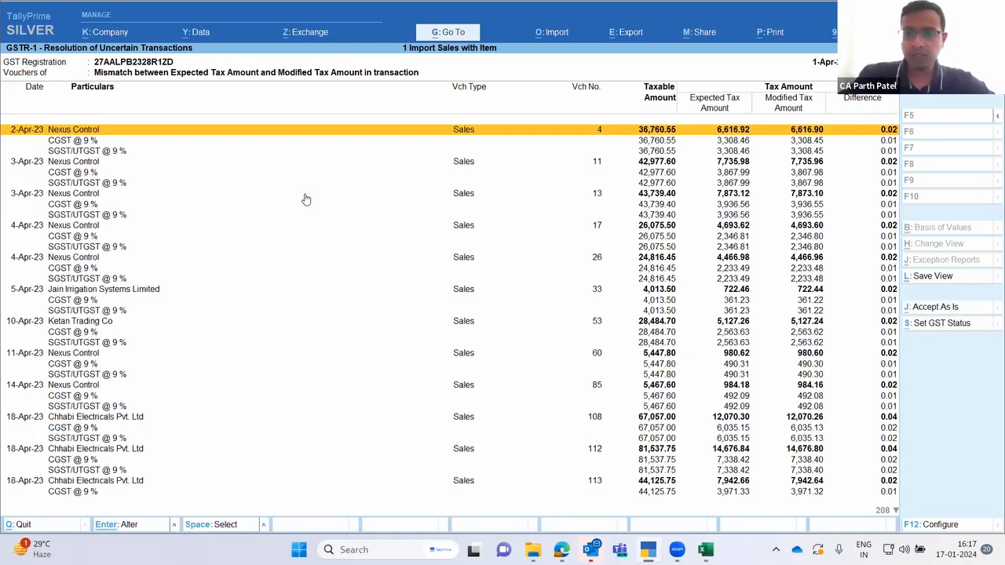
{"action": "scroll", "coordinate": [306, 199], "scroll_direction": "down", "scroll_amount": 16}
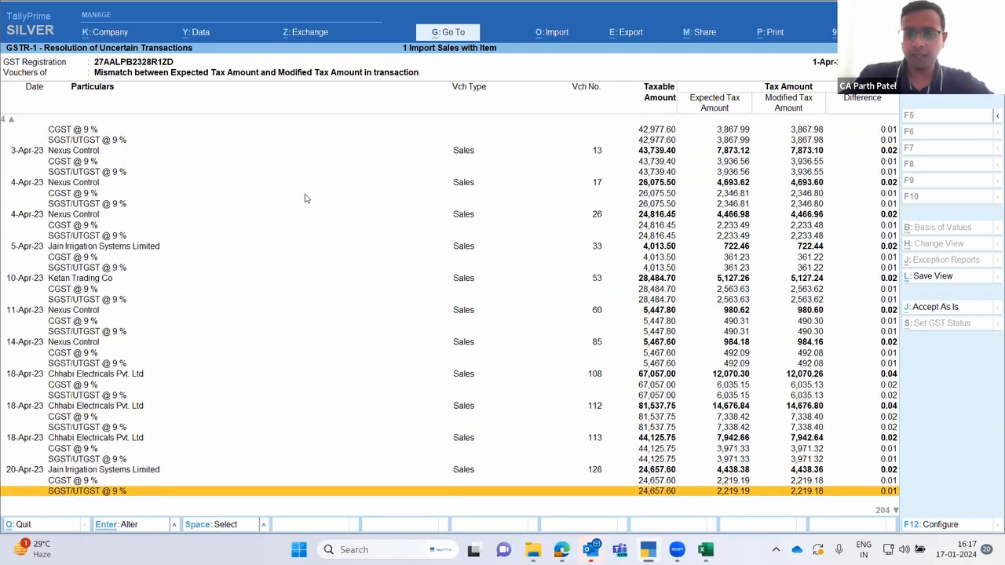
{"action": "scroll", "coordinate": [306, 200], "scroll_direction": "down", "scroll_amount": 5}
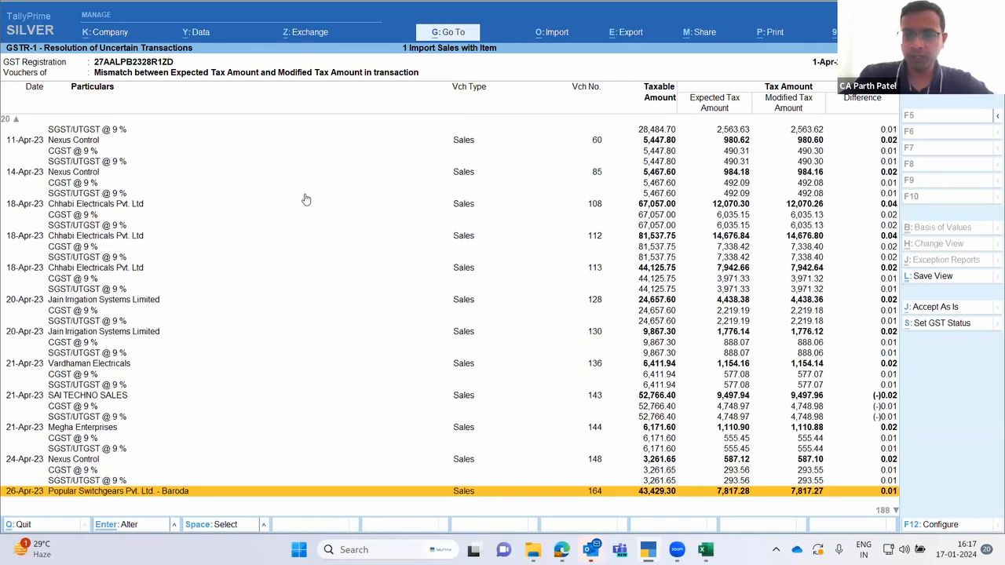
- Accept as is all GSTR-1 vouchers whose expected tax amount differs from the modified tax amount
{"action": "key", "text": "ctrl+space"}
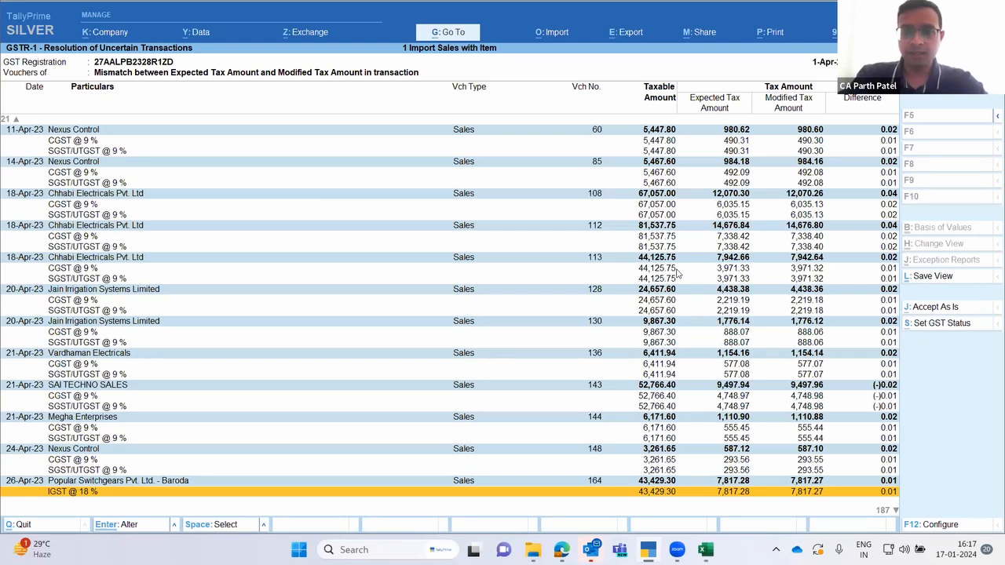
{"action": "key", "text": "alt+j"}
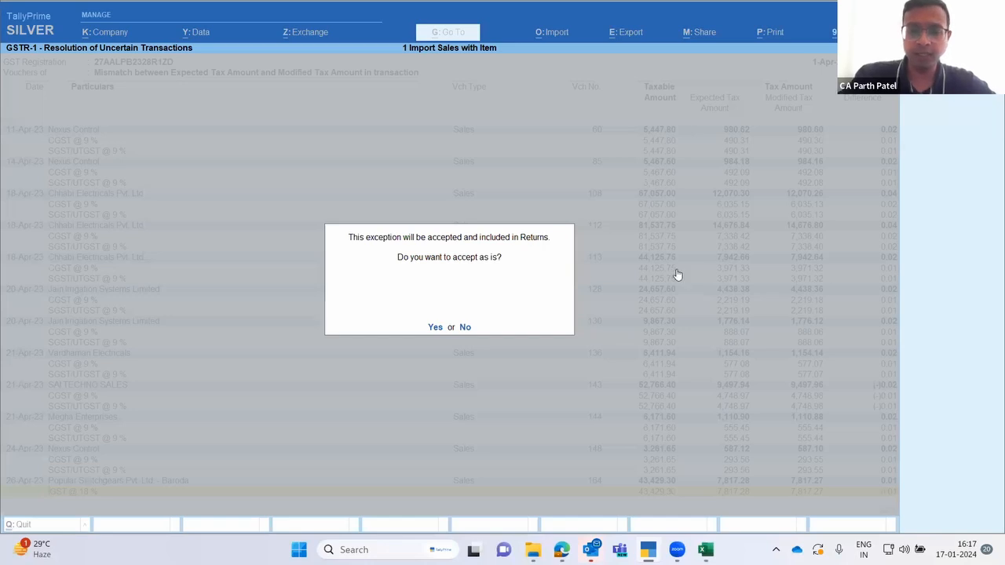
{"action": "key", "text": "y"}
{"action": "key", "text": "Escape"}
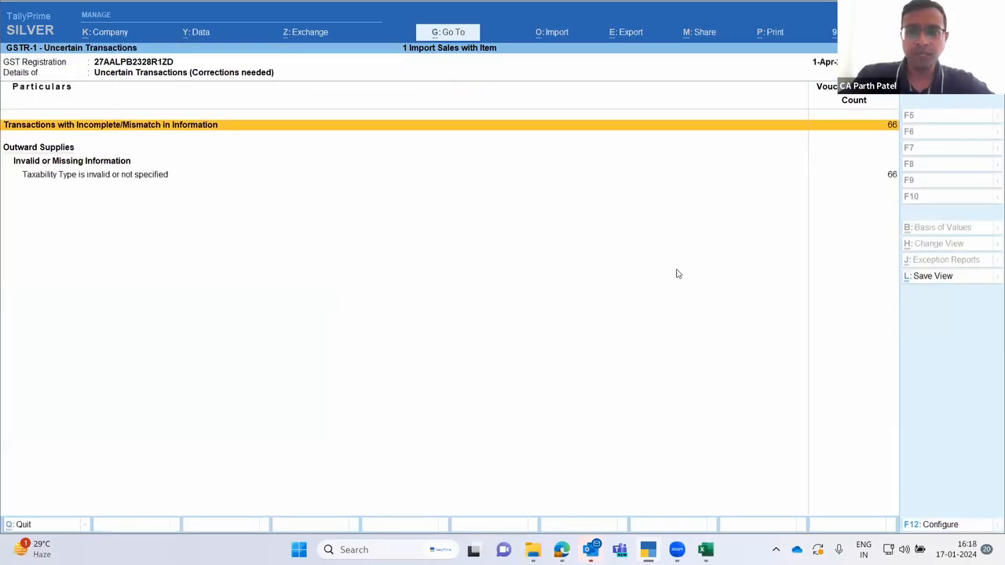
- Examine the GSTR-1 voucher summary and return sections from B2B Invoices through B2C (Small) Invoices, and go back to the GST Reports menu
{"action": "key", "text": "Escape"}
{"action": "key", "text": "Down"}
{"action": "key", "text": "Down"}
{"action": "key", "text": "Down"}
{"action": "key", "text": "Down"}
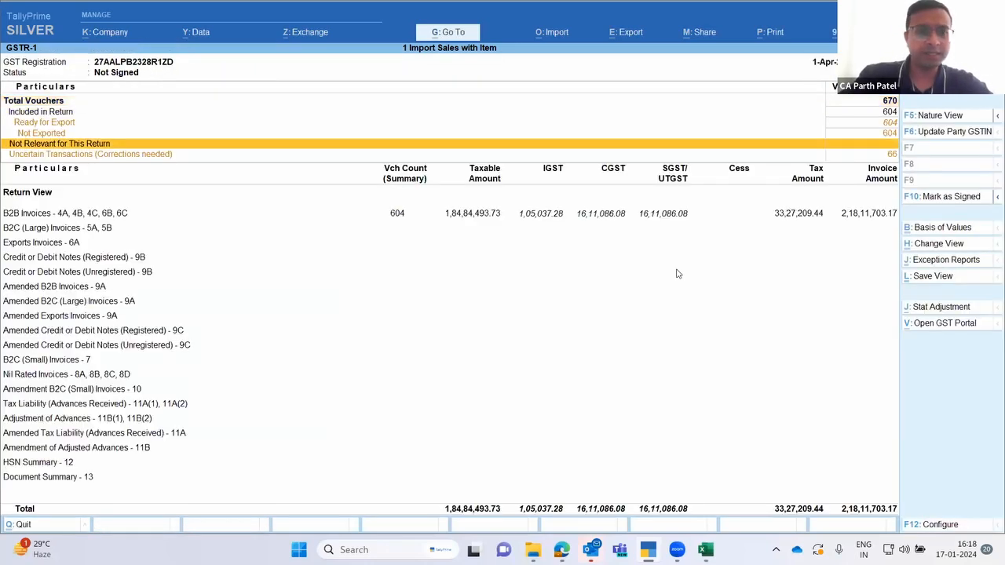
{"action": "key", "text": "Up"}
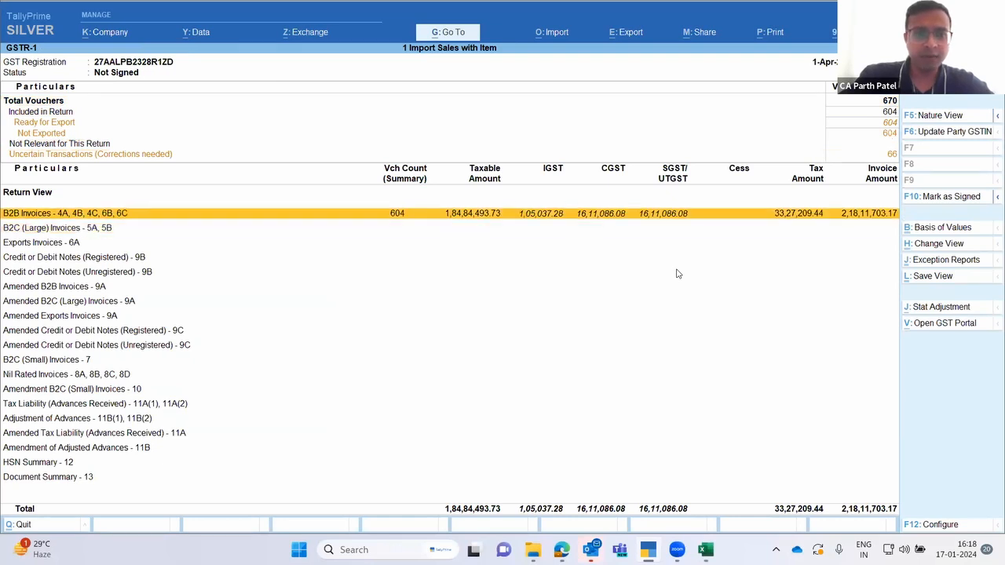
{"action": "key", "text": "Down"}
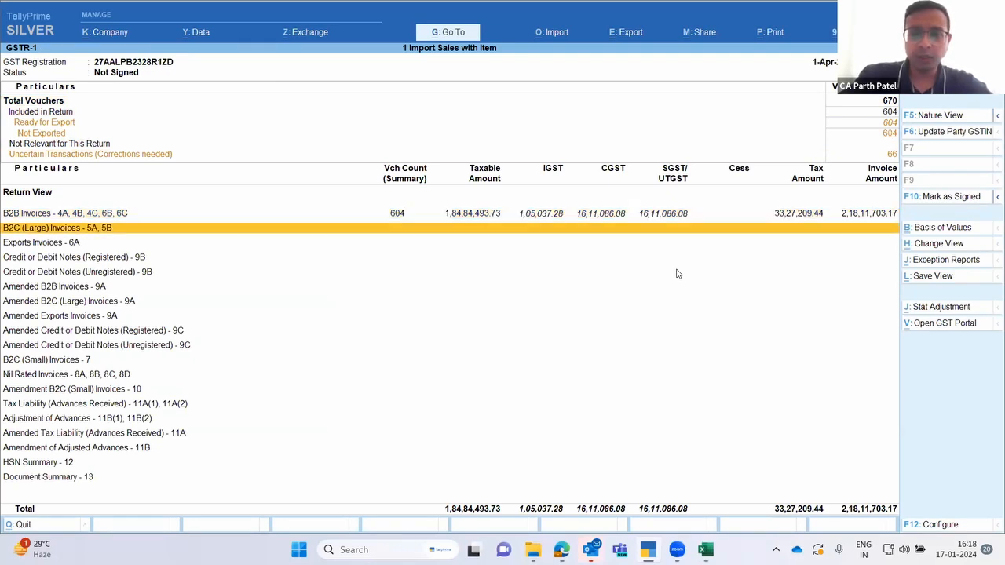
{"action": "key", "text": "Down"}
{"action": "key", "text": "Down"}
{"action": "key", "text": "Down"}
{"action": "key", "text": "Down"}
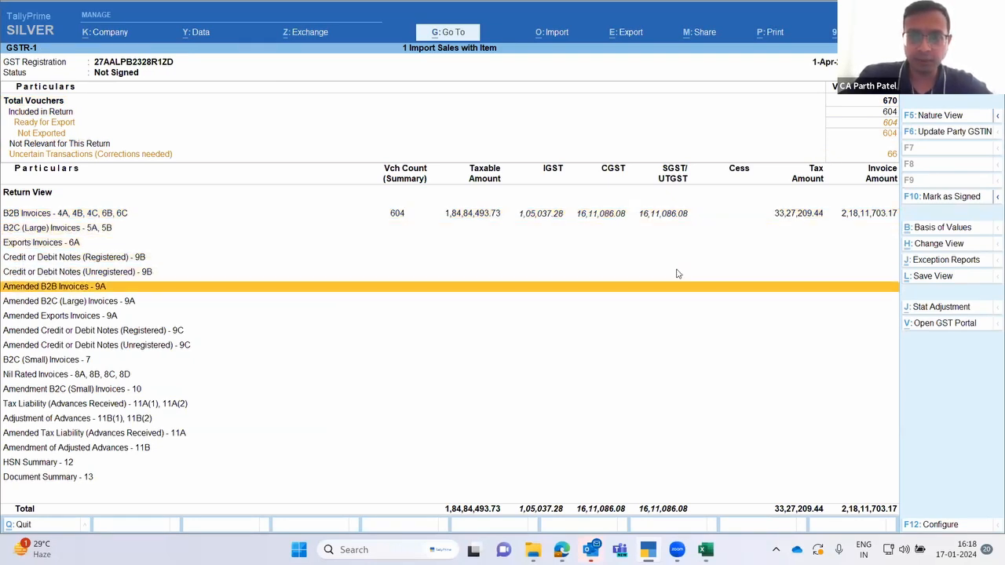
{"action": "key", "text": "Down"}
{"action": "key", "text": "Down"}
{"action": "key", "text": "Down"}
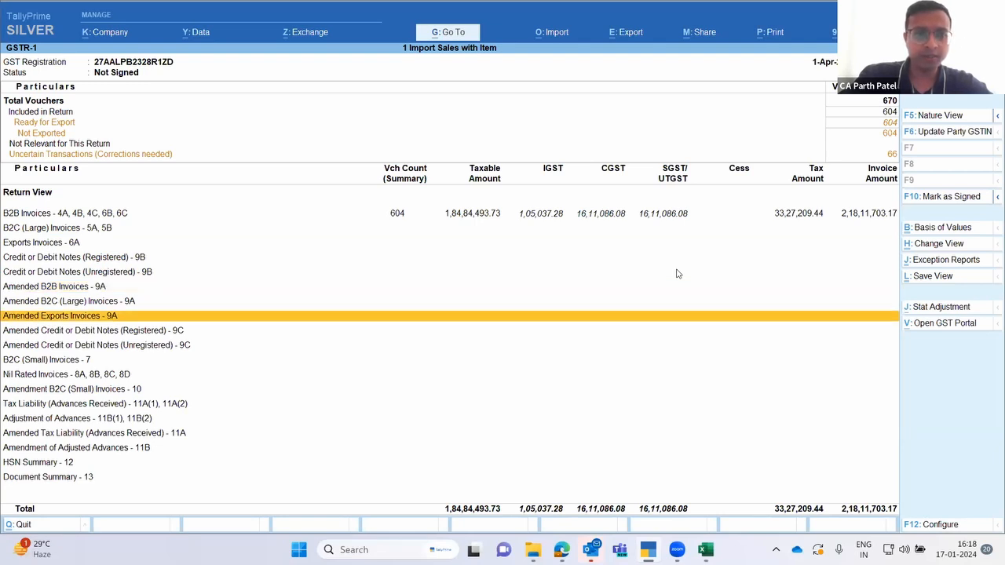
{"action": "key", "text": "Down"}
{"action": "key", "text": "Down"}
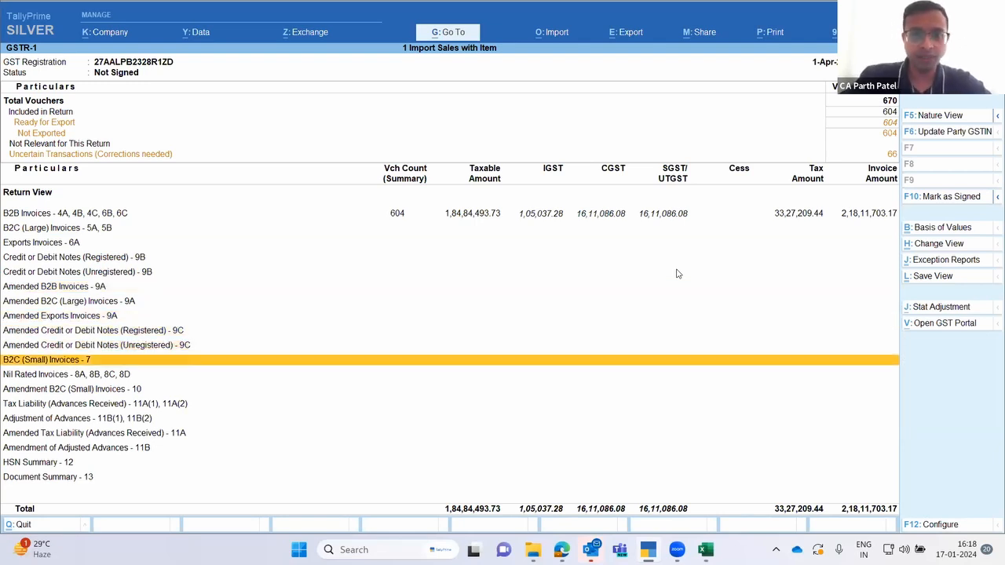
{"action": "key", "text": "Up"}
{"action": "key", "text": "Up"}
{"action": "key", "text": "Up"}
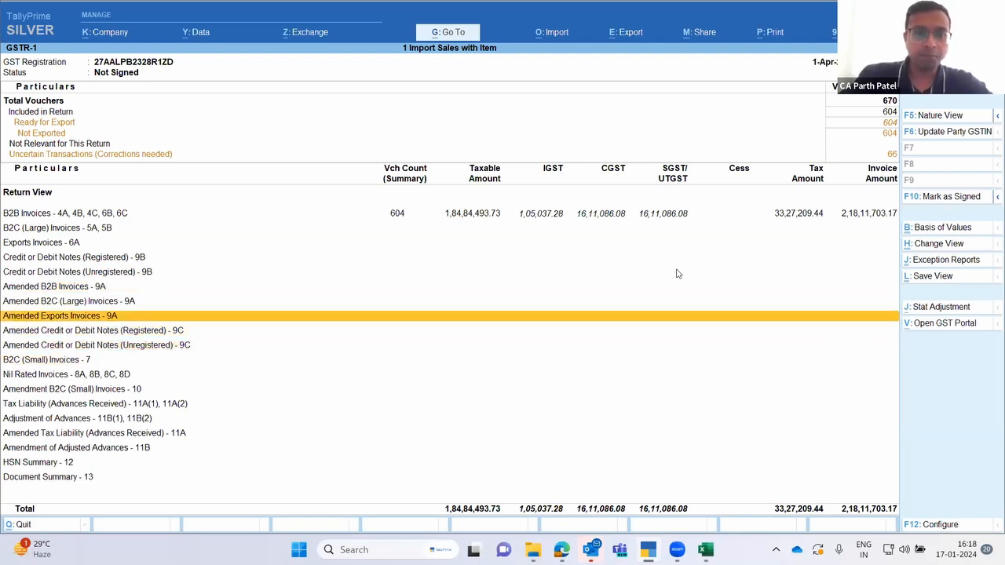
{"action": "key", "text": "Up"}
{"action": "key", "text": "Up"}
{"action": "key", "text": "Up"}
{"action": "key", "text": "Up"}
{"action": "key", "text": "Up"}
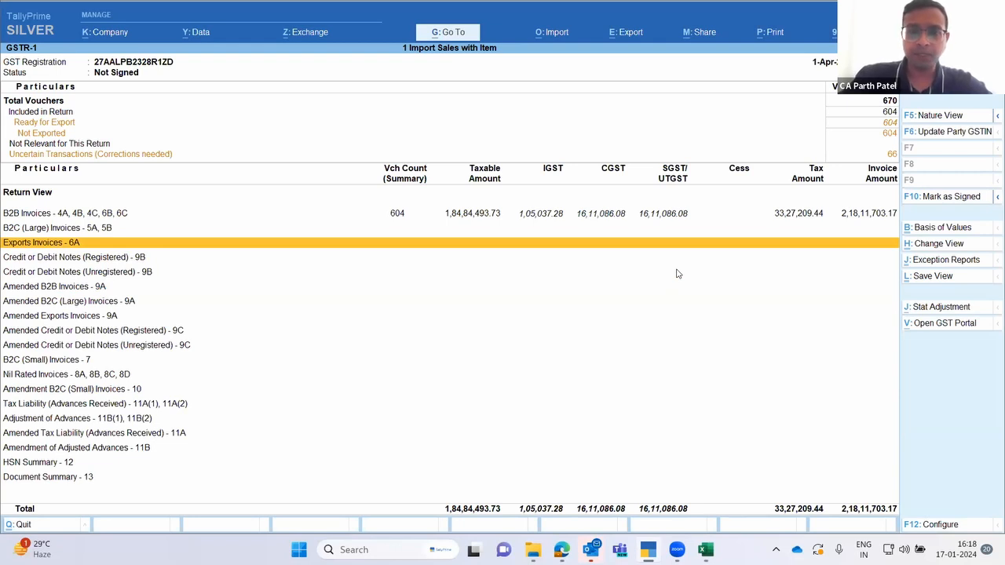
{"action": "key", "text": "Escape"}
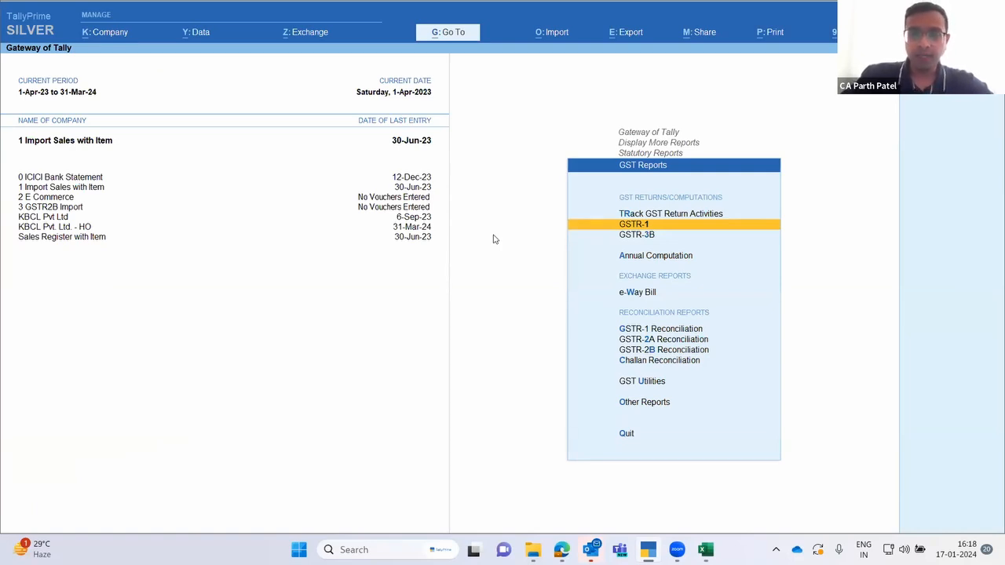
{"action": "key", "text": "Down"}
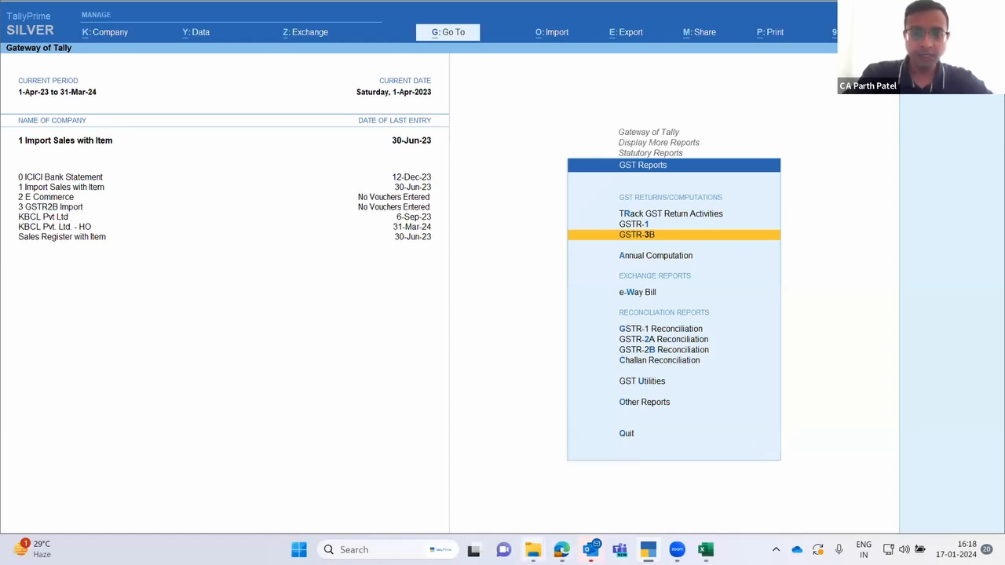
- Switch to File Explorer and open the 112023 GSTR2B workbook from the Excel Import Formats folder
{"action": "mouse_move", "coordinate": [533, 550]}
{"action": "left_click", "coordinate": [400, 494]}
{"action": "left_click", "coordinate": [267, 187]}
{"action": "key", "text": "Up"}
{"action": "key", "text": "Up"}
{"action": "key", "text": "Down"}
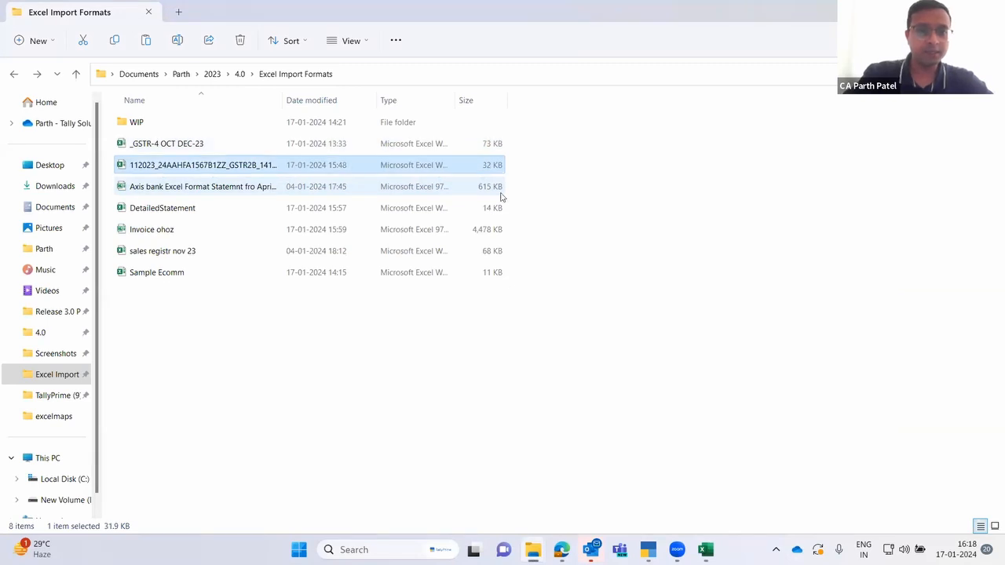
{"action": "key", "text": "alt+Tab"}
{"action": "left_click", "coordinate": [573, 194]}
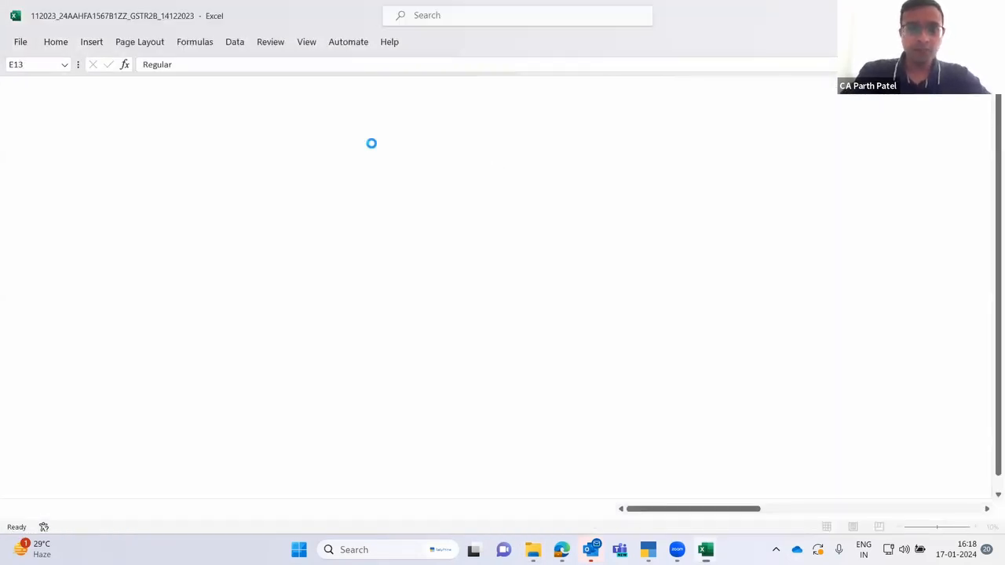
{"action": "left_click", "coordinate": [372, 143]}
- Examine the extent of the B2B sheet's invoice data, from the GSTIN of supplier column across to IRN Date
{"action": "key", "text": "ctrl+Up"}
{"action": "key", "text": "ctrl+Left"}
{"action": "key", "text": "Down"}
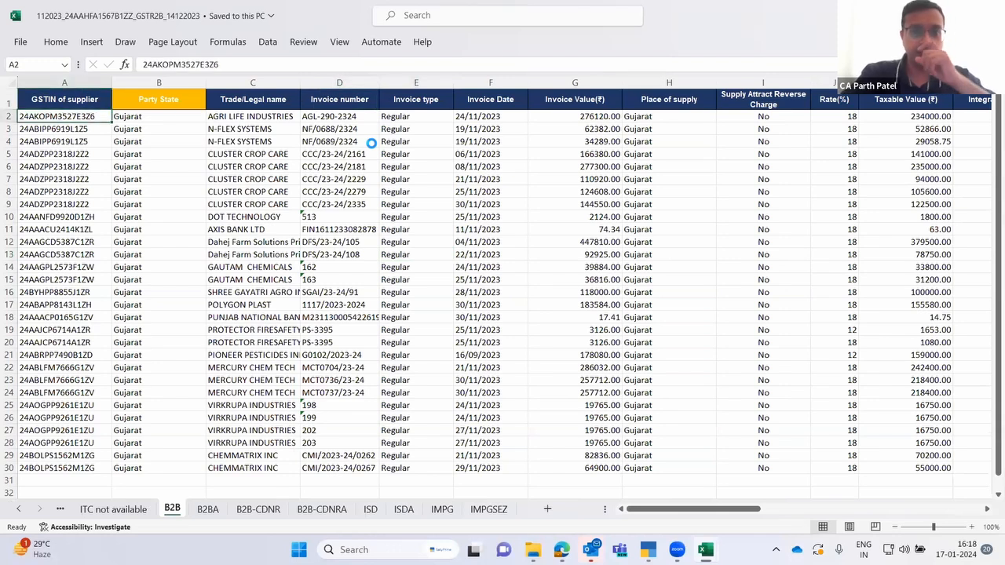
{"action": "key", "text": "ctrl+shift+Down"}
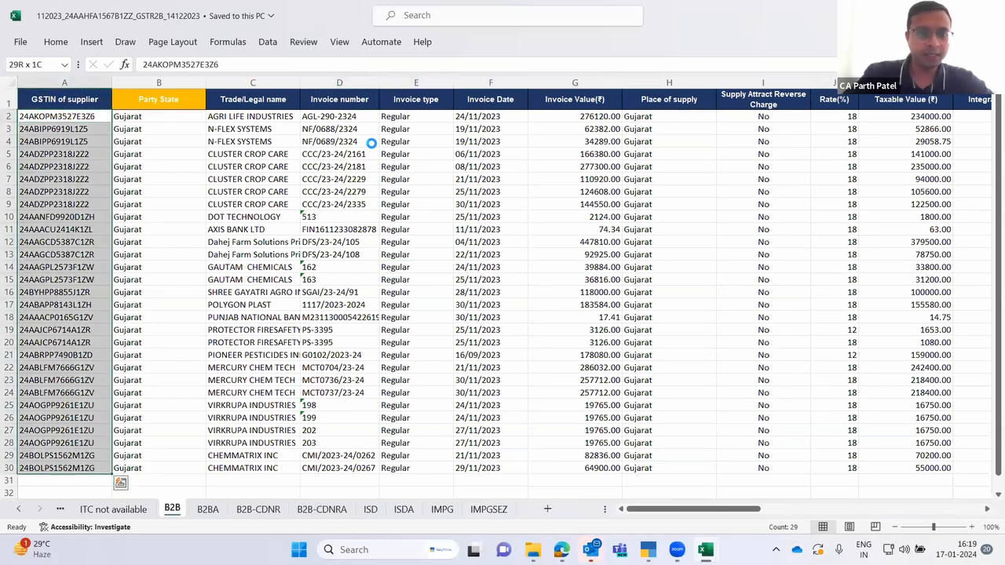
{"action": "key", "text": "Right"}
{"action": "key", "text": "ctrl+Right"}
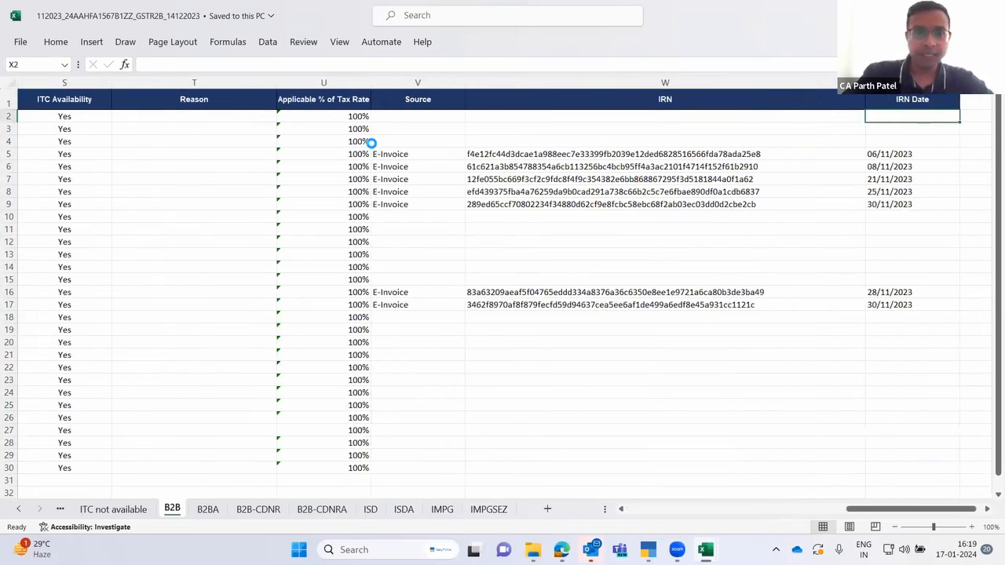
{"action": "key", "text": "Home"}
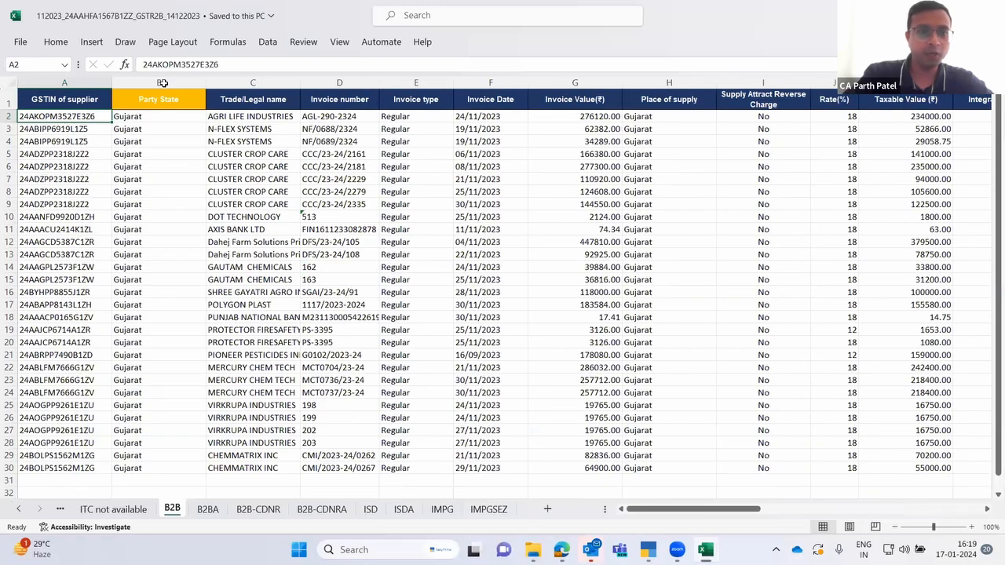
- Look over the B2B sheet's column headings from Party State through the tax amount columns and return to cell A1
{"action": "left_click", "coordinate": [167, 82]}
{"action": "key", "text": "Right"}
{"action": "key", "text": "Right"}
{"action": "key", "text": "Right"}
{"action": "key", "text": "Right"}
{"action": "key", "text": "Right"}
{"action": "key", "text": "Right"}
{"action": "key", "text": "Right"}
{"action": "key", "text": "Right"}
{"action": "key", "text": "Right"}
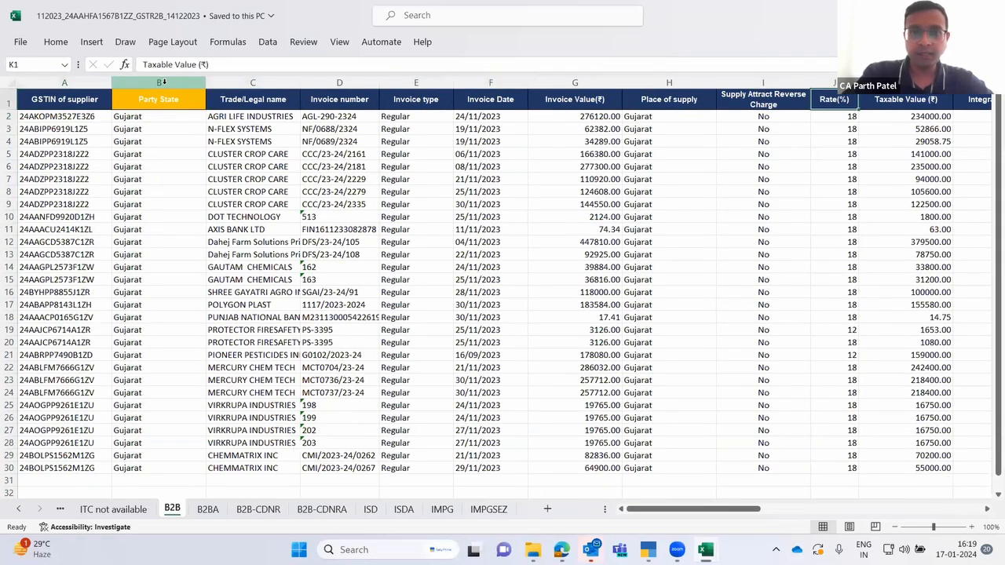
{"action": "key", "text": "Right"}
{"action": "key", "text": "Right"}
{"action": "key", "text": "Right"}
{"action": "key", "text": "Right"}
{"action": "key", "text": "Right"}
{"action": "key", "text": "Right"}
{"action": "key", "text": "Right"}
{"action": "key", "text": "Right"}
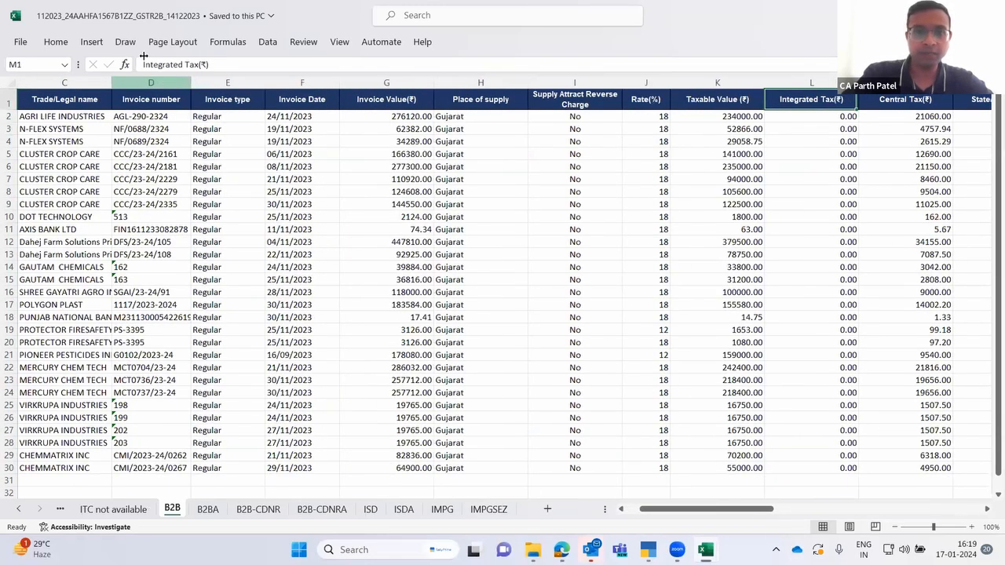
{"action": "key", "text": "Right"}
{"action": "key", "text": "Left"}
{"action": "key", "text": "Left"}
{"action": "key", "text": "Left"}
{"action": "key", "text": "Left"}
{"action": "key", "text": "Left"}
{"action": "key", "text": "ctrl+space"}
{"action": "key", "text": "ctrl+Home"}
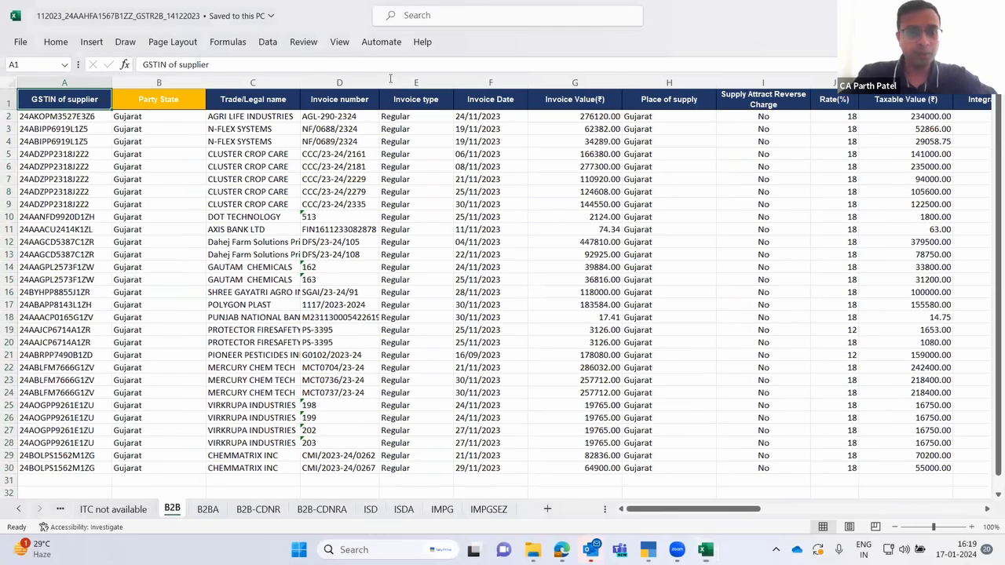
- Switch back to TallyPrime and make 3 GSTR2B Import the active company
{"action": "key", "text": "alt+Tab"}
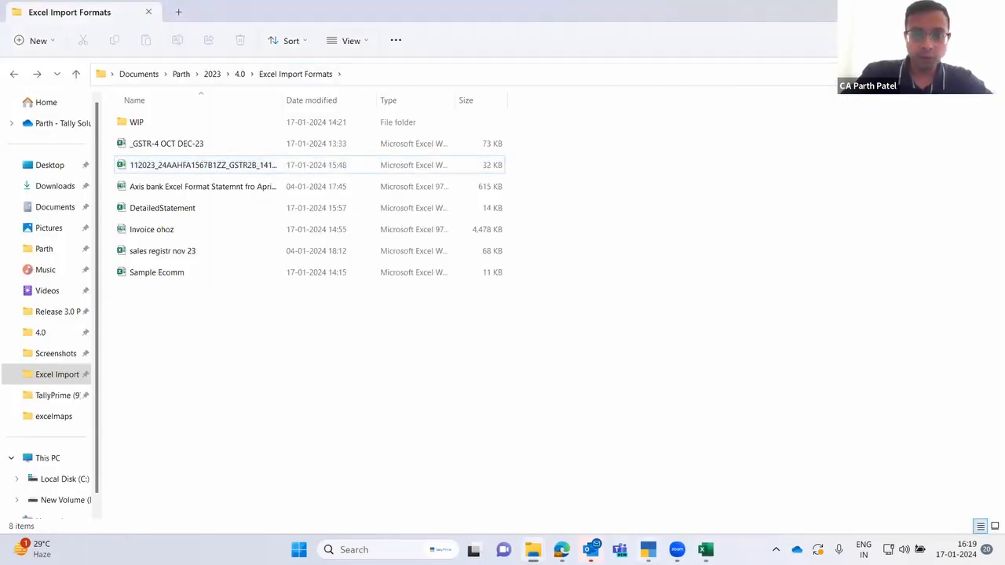
{"action": "key", "text": "alt+Tab"}
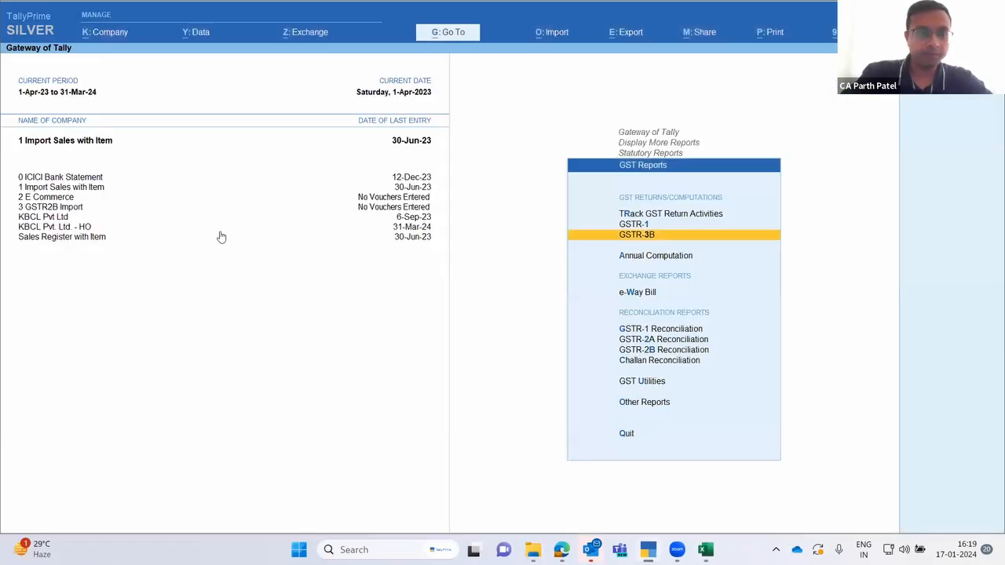
{"action": "left_click", "coordinate": [81, 207]}
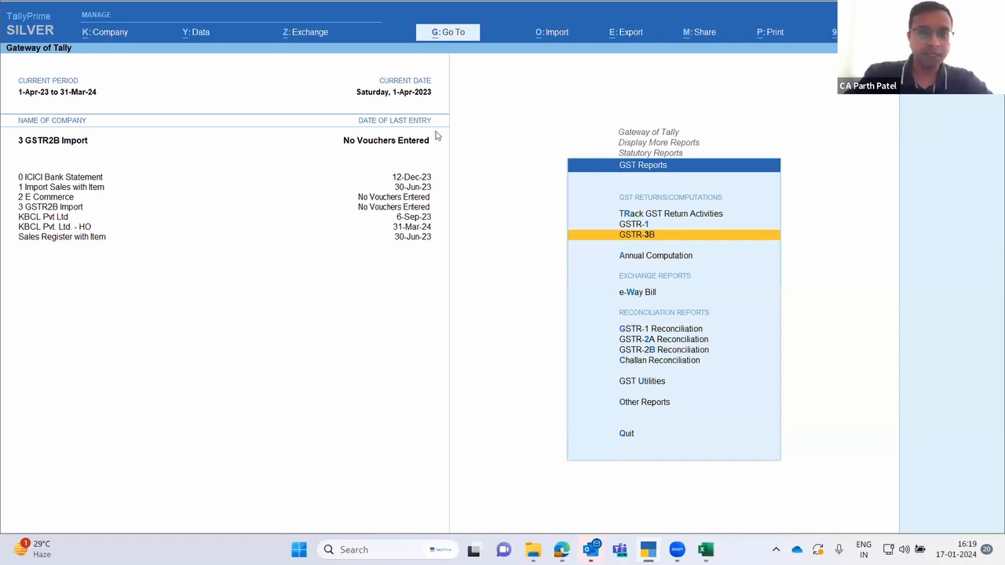
- Look through the existing ledgers of the 3 GSTR2B Import company in Master Alteration, then close the list without altering any
{"action": "left_click", "coordinate": [437, 31]}
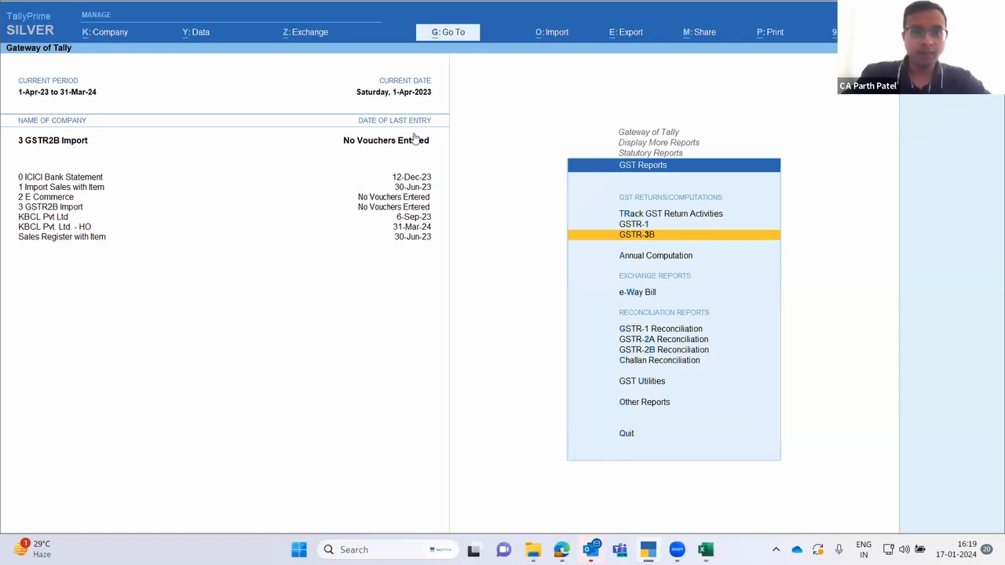
{"action": "key", "text": "Up"}
{"action": "key", "text": "Up"}
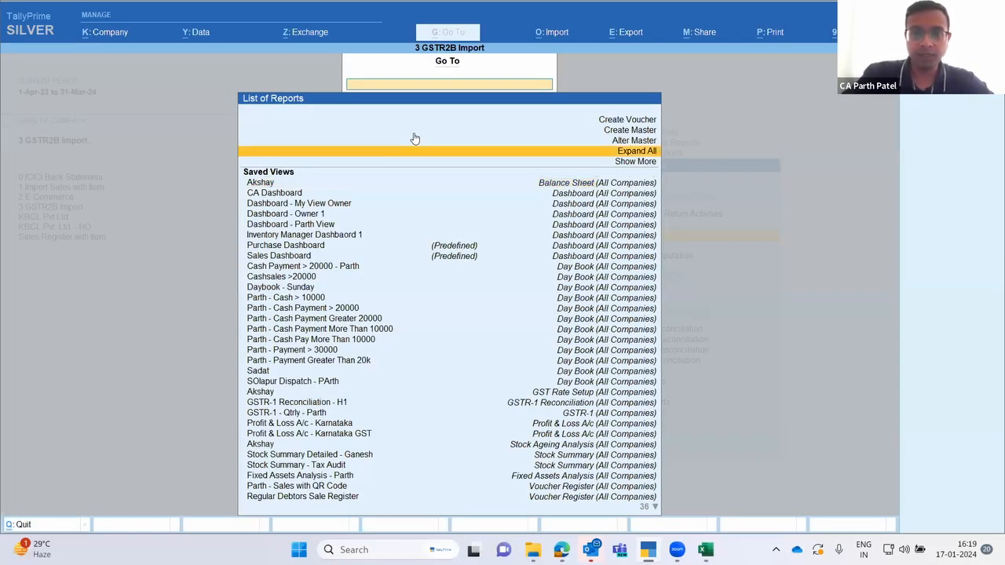
{"action": "key", "text": "Return"}
{"action": "key", "text": "Down"}
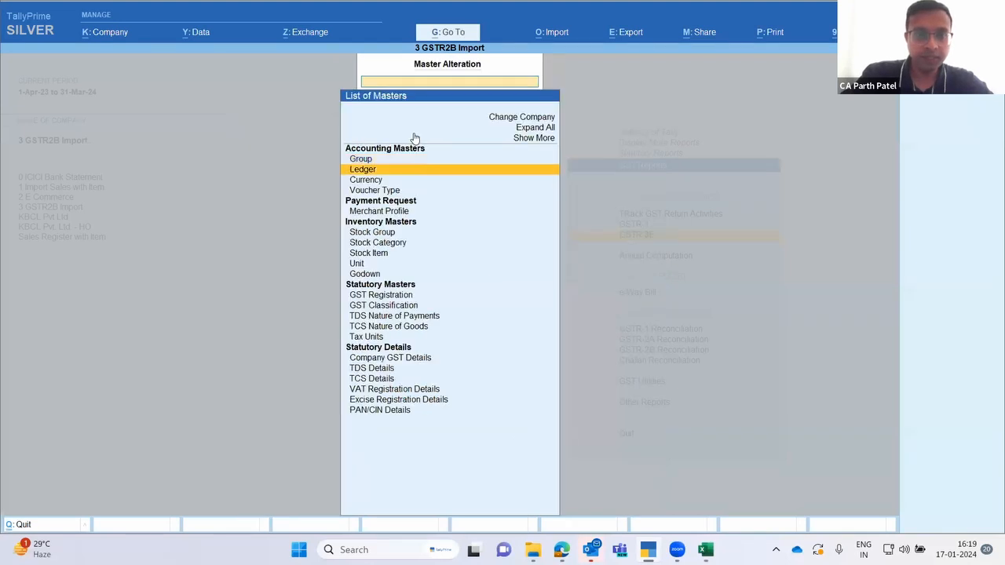
{"action": "key", "text": "Return"}
{"action": "key", "text": "Down"}
{"action": "key", "text": "Down"}
{"action": "key", "text": "Down"}
{"action": "key", "text": "Down"}
{"action": "key", "text": "Down"}
{"action": "key", "text": "Down"}
{"action": "key", "text": "Down"}
{"action": "key", "text": "Down"}
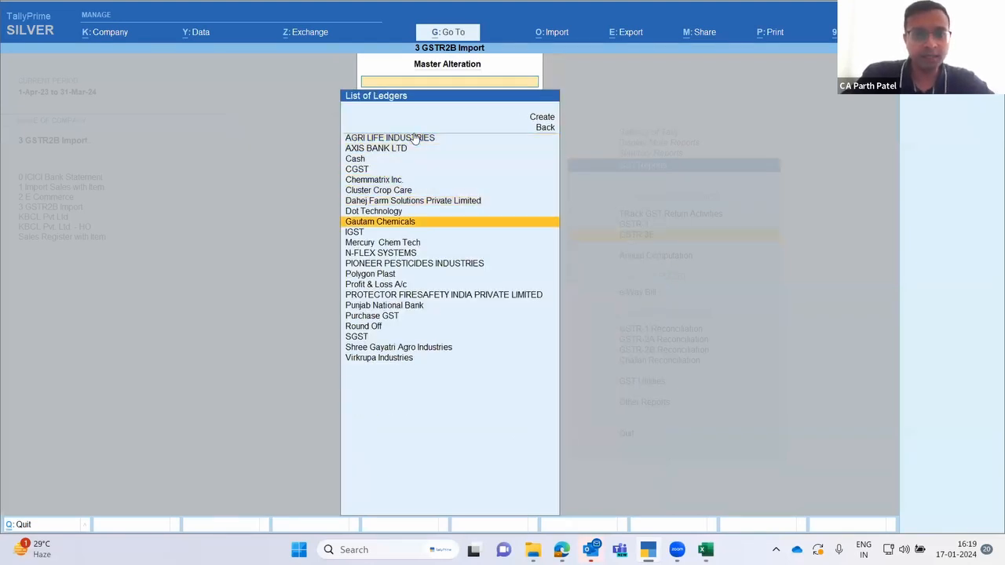
{"action": "key", "text": "Escape"}
{"action": "key", "text": "Escape"}
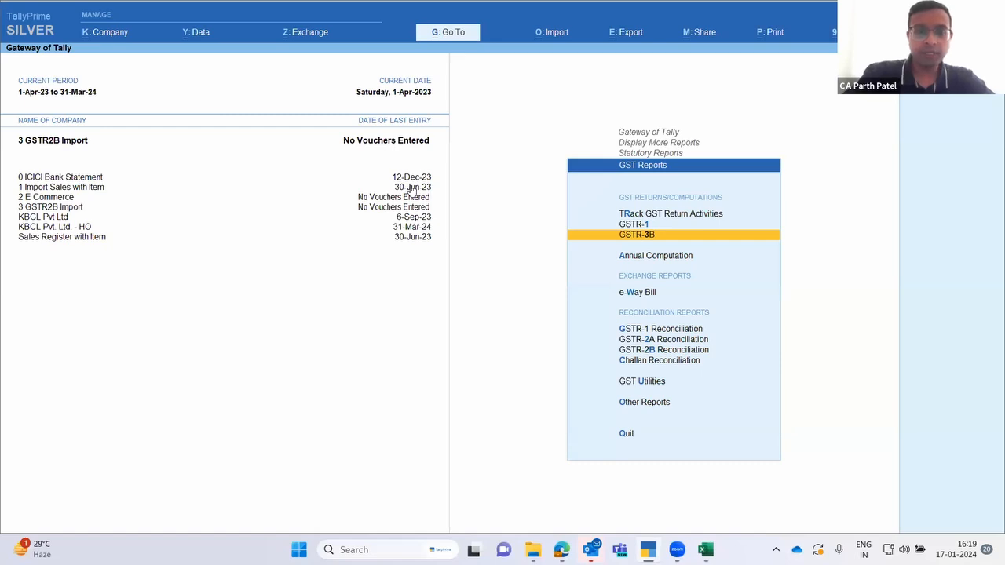
- Open the Statistics report of the 3 GSTR2B Import company and check its Purchase voucher entry
{"action": "key", "text": "Escape"}
{"action": "key", "text": "Escape"}
{"action": "key", "text": "Escape"}
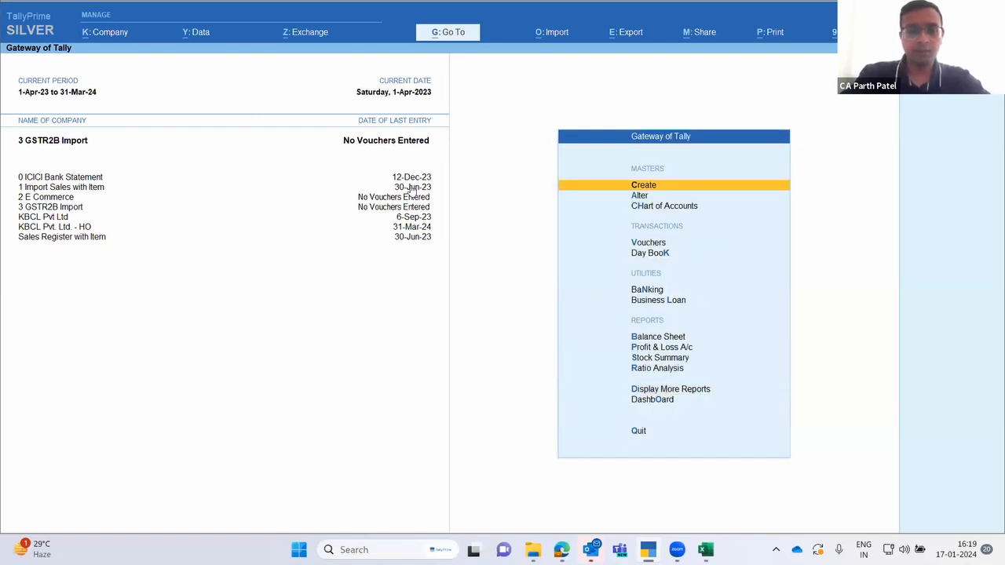
{"action": "key", "text": "d"}
{"action": "key", "text": "s"}
{"action": "key", "text": "s"}
{"action": "key", "text": "Down"}
{"action": "key", "text": "Down"}
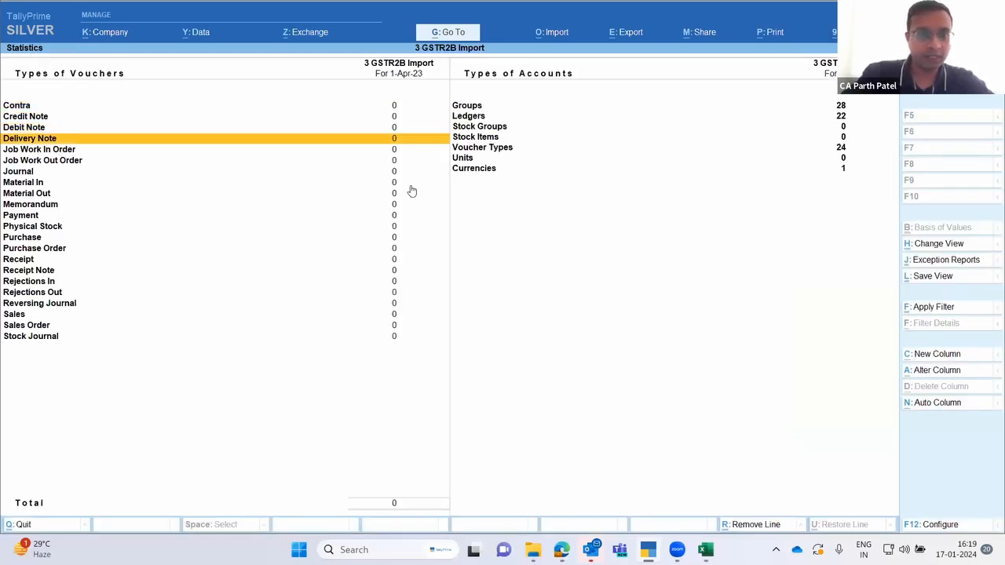
{"action": "key", "text": "Down"}
{"action": "key", "text": "Down"}
{"action": "key", "text": "Down"}
{"action": "key", "text": "Down"}
{"action": "key", "text": "Down"}
{"action": "key", "text": "Down"}
{"action": "key", "text": "Down"}
{"action": "key", "text": "Down"}
{"action": "key", "text": "Down"}
{"action": "key", "text": "Down"}
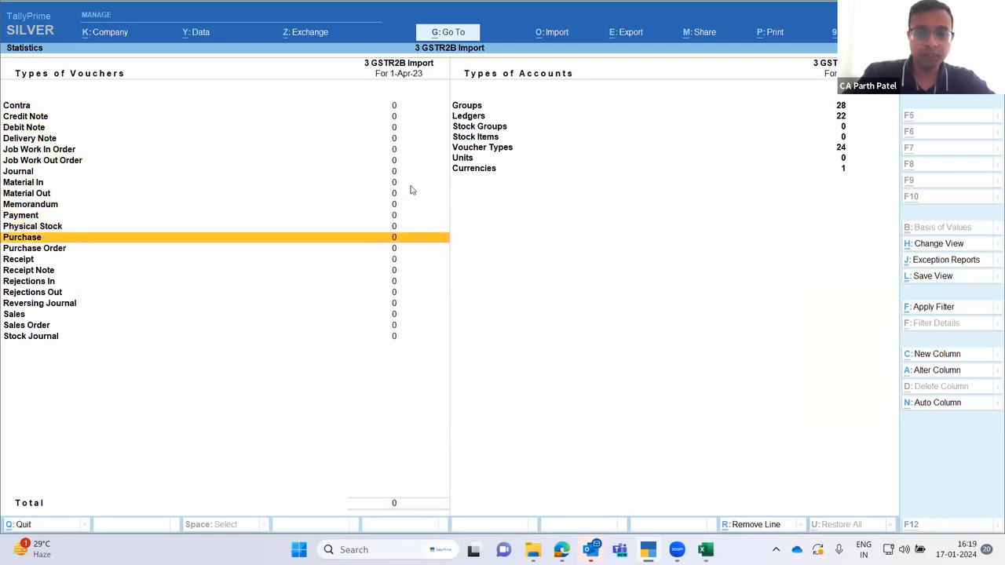
- Start an Excel transaction import with the GSTR2B workbook as the file and B2B as the worksheet
{"action": "key", "text": "alt+o"}
{"action": "key", "text": "Down"}
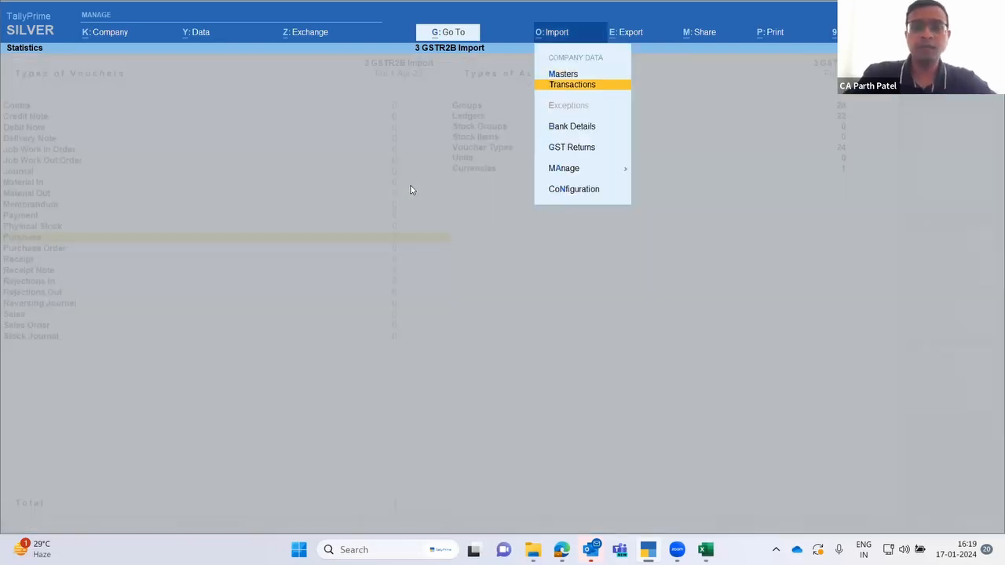
{"action": "key", "text": "Return"}
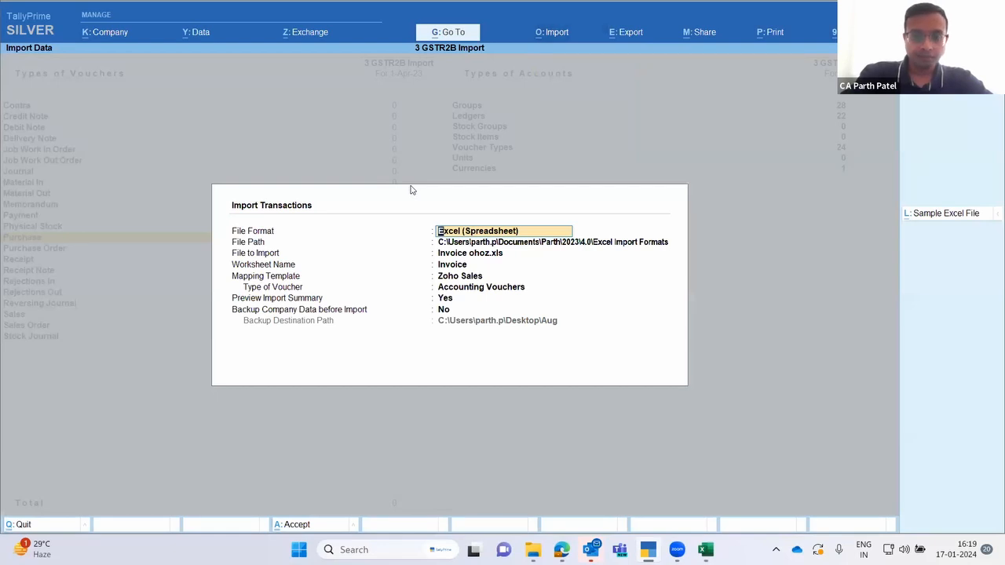
{"action": "key", "text": "Return"}
{"action": "key", "text": "Return"}
{"action": "key", "text": "Up"}
{"action": "key", "text": "Up"}
{"action": "key", "text": "Up"}
{"action": "key", "text": "Return"}
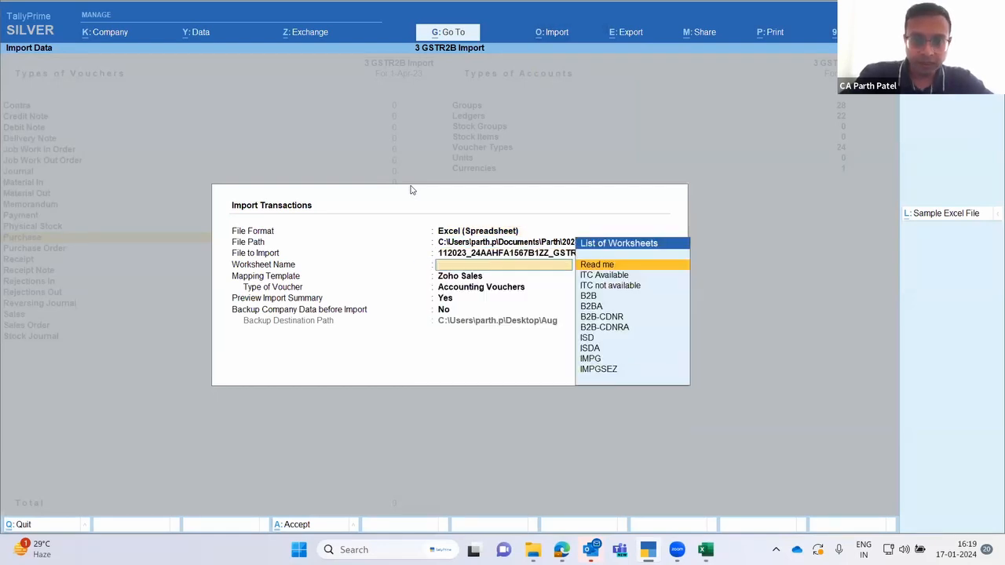
{"action": "key", "text": "Down"}
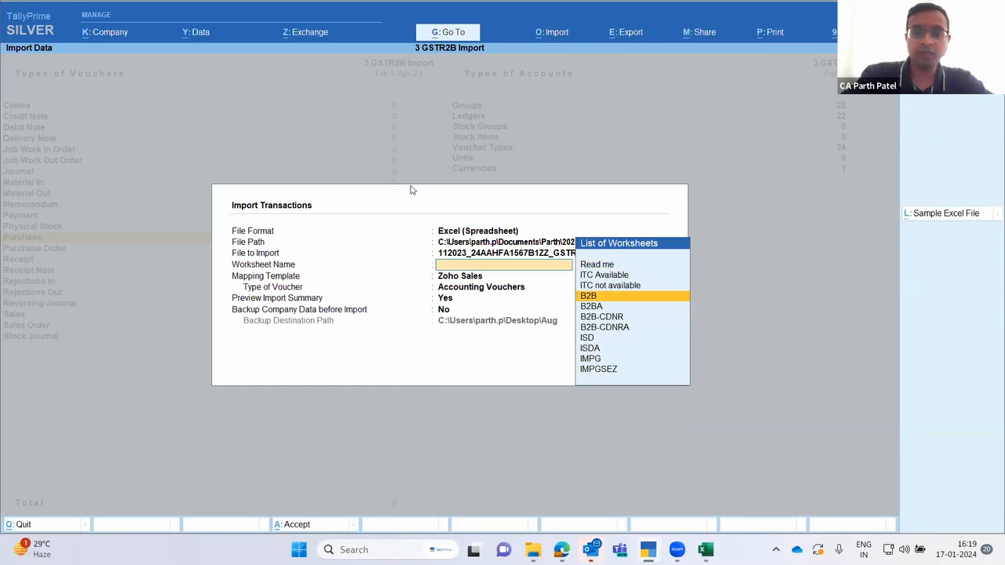
{"action": "key", "text": "Return"}
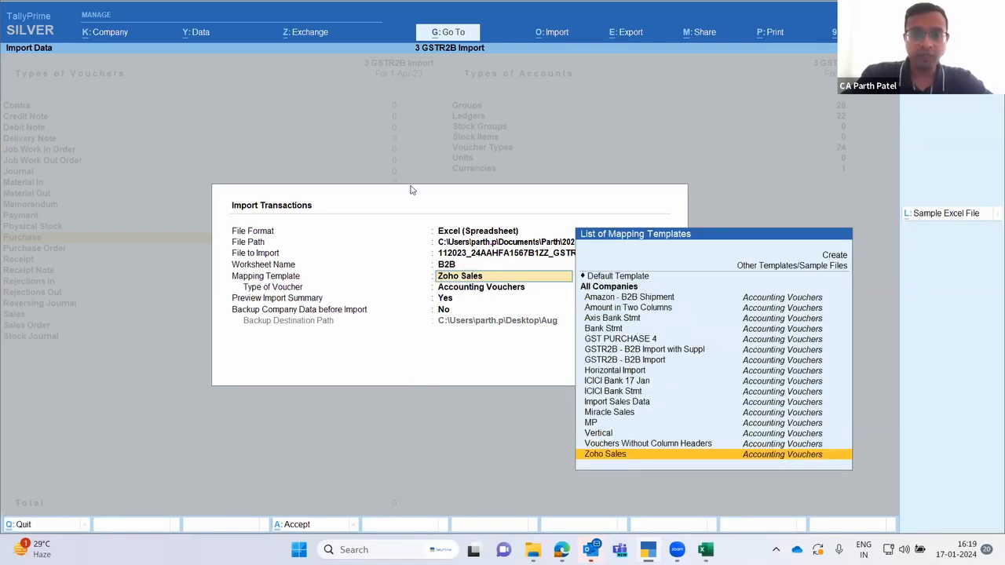
- Choose GSTR2B - B2B Import with Suppl as the mapping template for the import
{"action": "key", "text": "Up"}
{"action": "key", "text": "Up"}
{"action": "key", "text": "Up"}
{"action": "key", "text": "Up"}
{"action": "key", "text": "Up"}
{"action": "key", "text": "Up"}
{"action": "key", "text": "Up"}
{"action": "key", "text": "Up"}
{"action": "key", "text": "Up"}
{"action": "key", "text": "Up"}
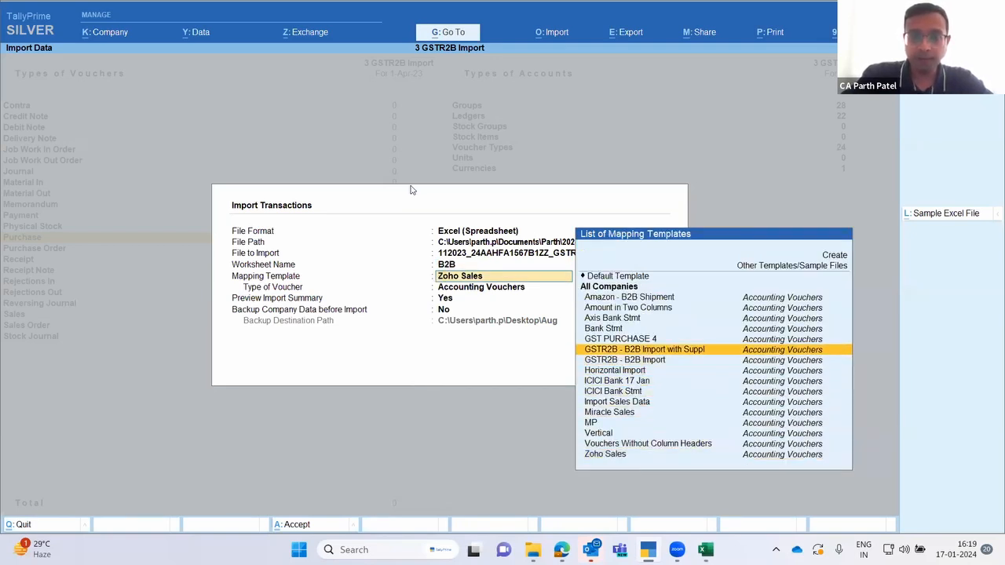
{"action": "key", "text": "Return"}
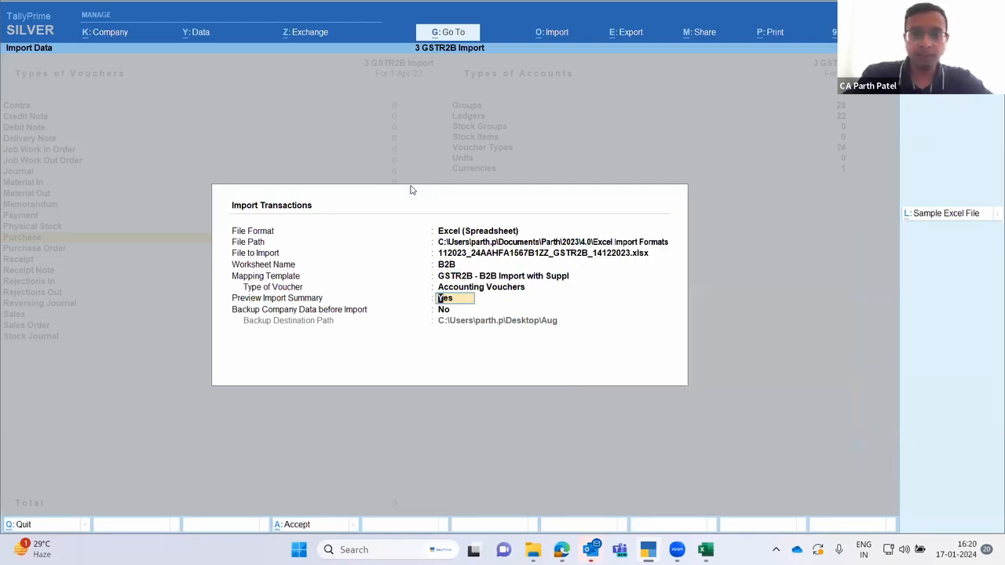
- Review the GSTR2B - B2B Import with Suppl template's field mappings and fixed voucher date, then close it without changes
{"action": "key", "text": "BackSpace"}
{"action": "key", "text": "ctrl"}
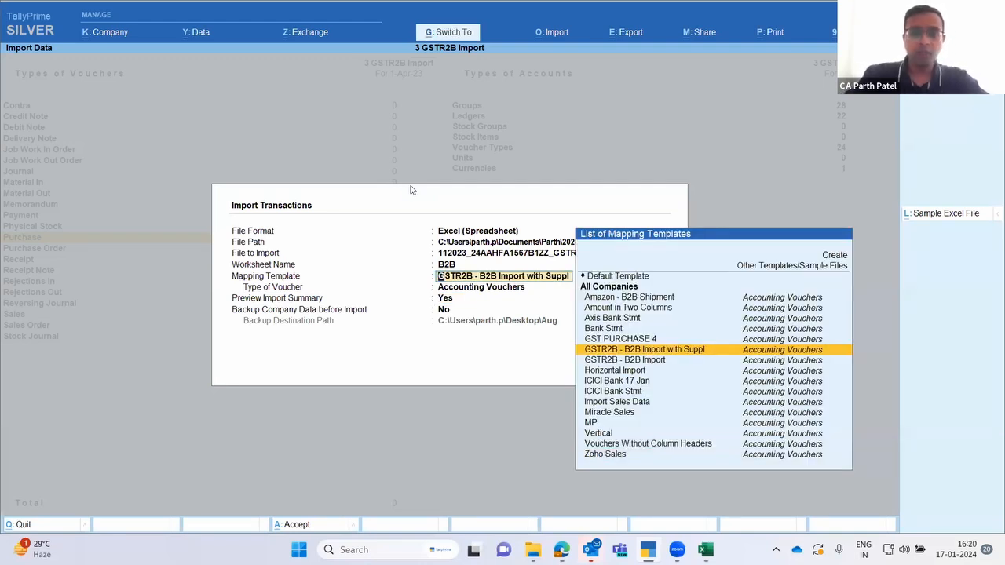
{"action": "key", "text": "ctrl+Return"}
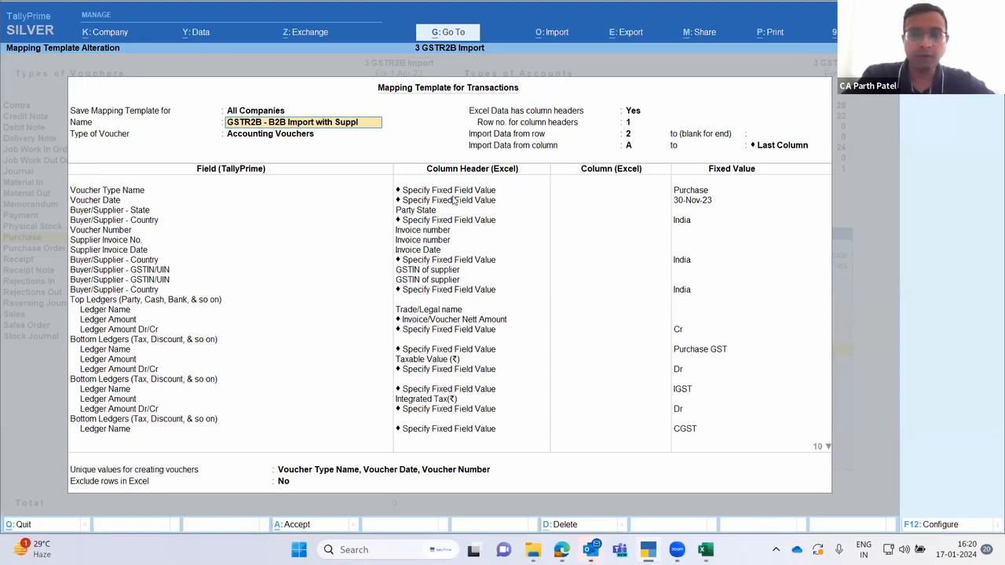
{"action": "left_click", "coordinate": [446, 201]}
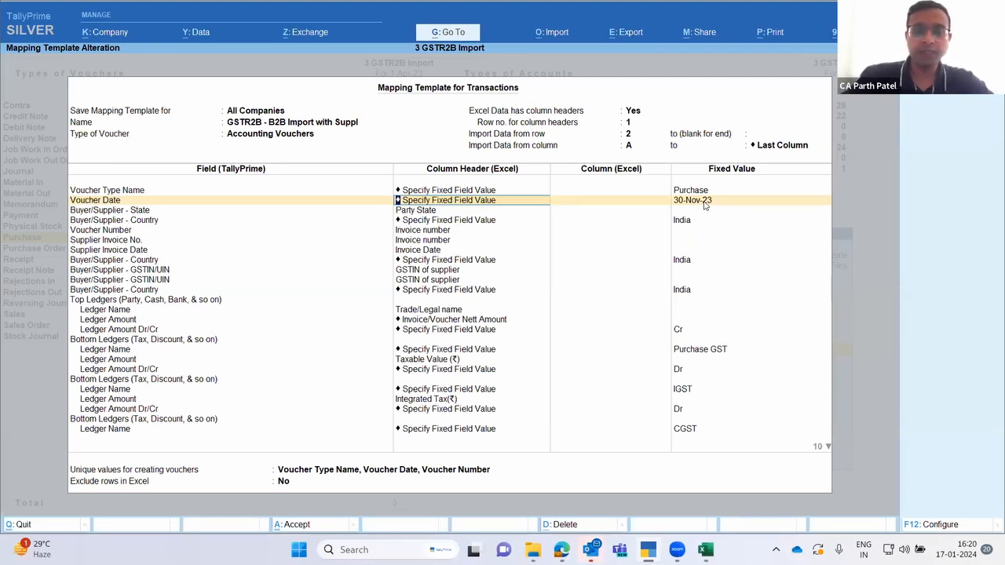
{"action": "key", "text": "Escape"}
{"action": "key", "text": "y"}
- Accept the import settings, keeping the summary preview and no backup, and import the Purchase vouchers
{"action": "key", "text": "Return"}
{"action": "key", "text": "Return"}
{"action": "key", "text": "Return"}
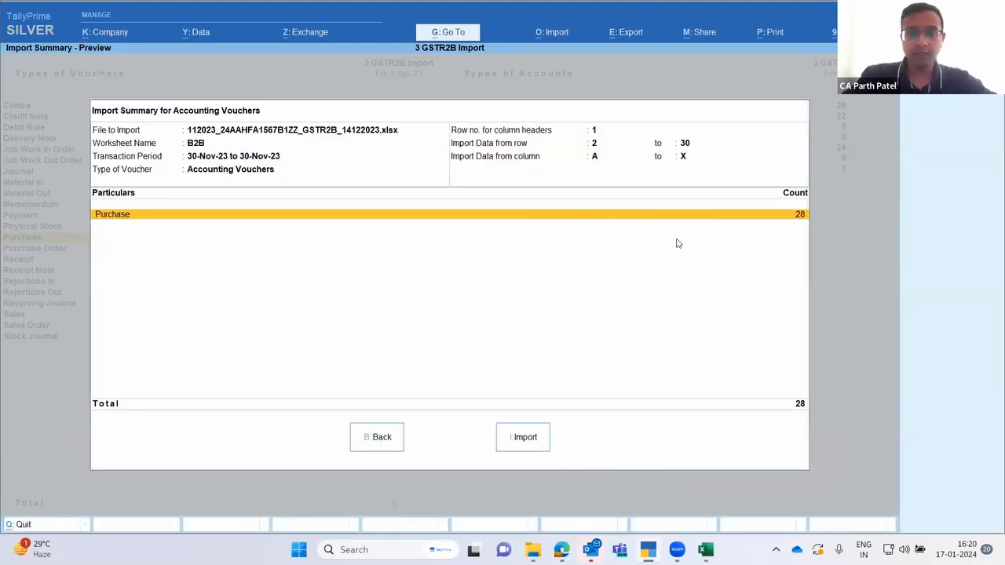
{"action": "left_click", "coordinate": [525, 445]}
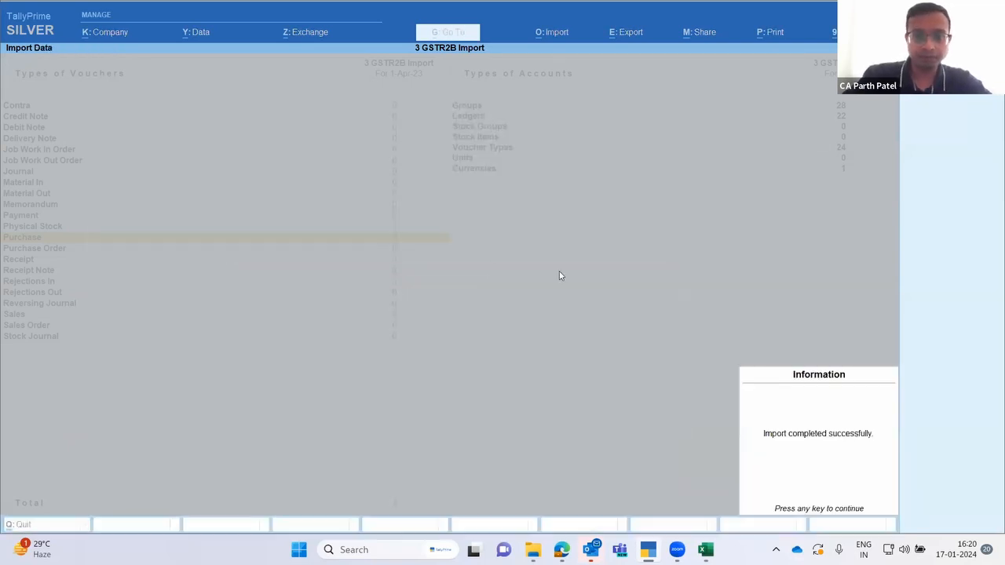
{"action": "key", "text": "Return"}
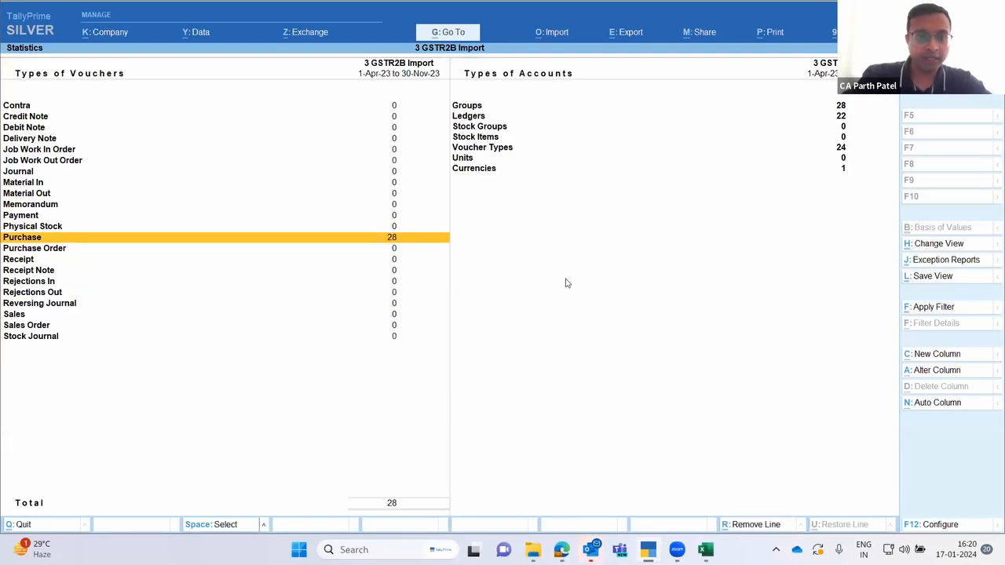
- Open the November list of Purchase vouchers from Statistics and inspect its first voucher, AGRI LIFE INDUSTRIES
{"action": "key", "text": "Return"}
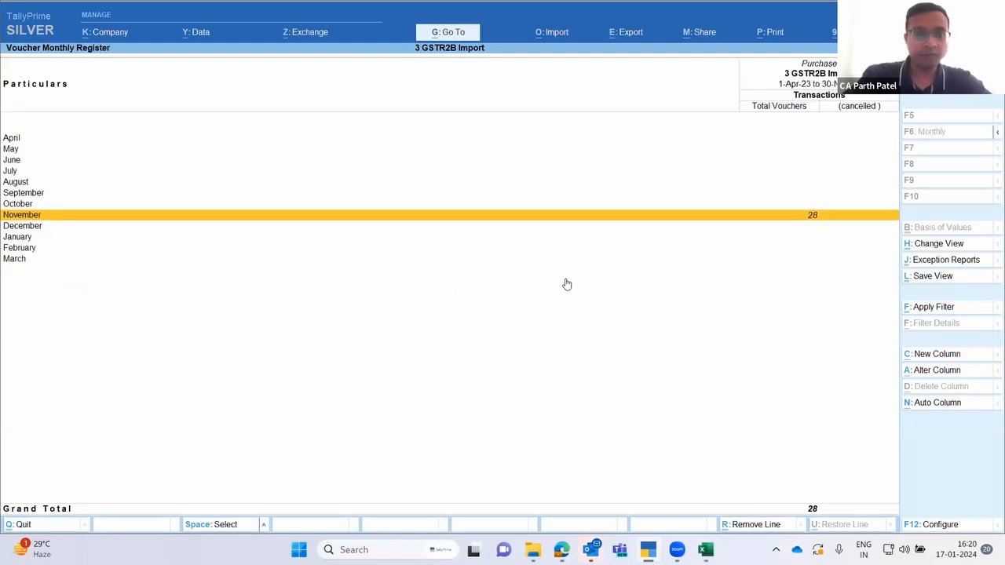
{"action": "key", "text": "Return"}
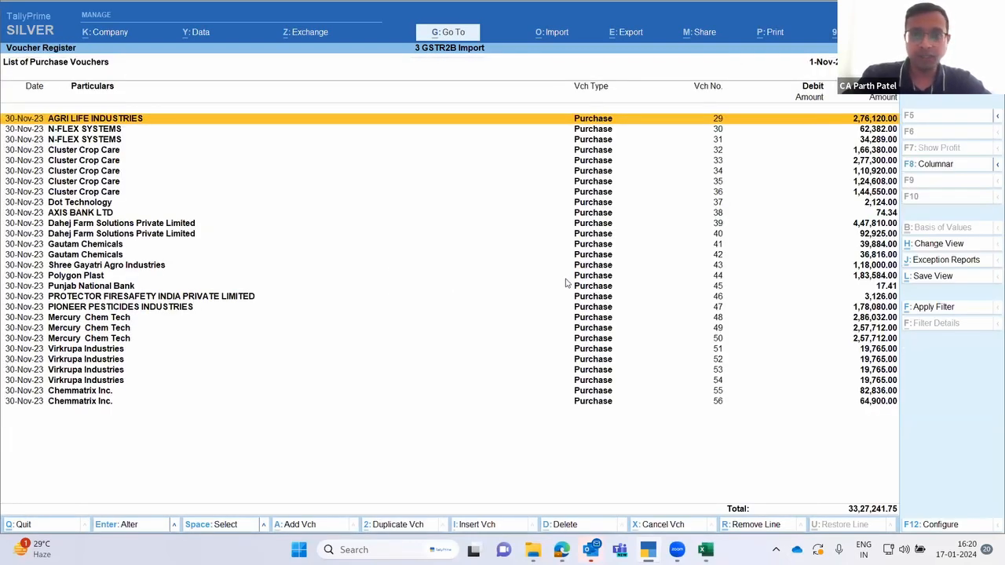
{"action": "key", "text": "Return"}
{"action": "key", "text": "Escape"}
- Inspect the Cluster Crop Care purchase vouchers, including the ledger and tax entries of voucher 35, without altering them
{"action": "key", "text": "Down"}
{"action": "key", "text": "Down"}
{"action": "key", "text": "Down"}
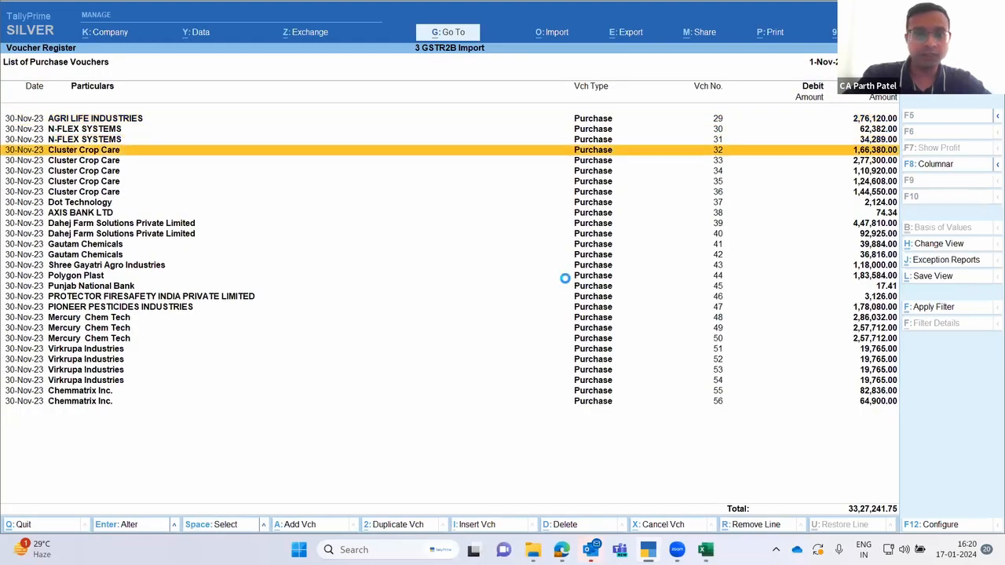
{"action": "key", "text": "Return"}
{"action": "key", "text": "Escape"}
{"action": "key", "text": "Return"}
{"action": "key", "text": "Down"}
{"action": "key", "text": "Down"}
{"action": "key", "text": "Down"}
{"action": "key", "text": "Return"}
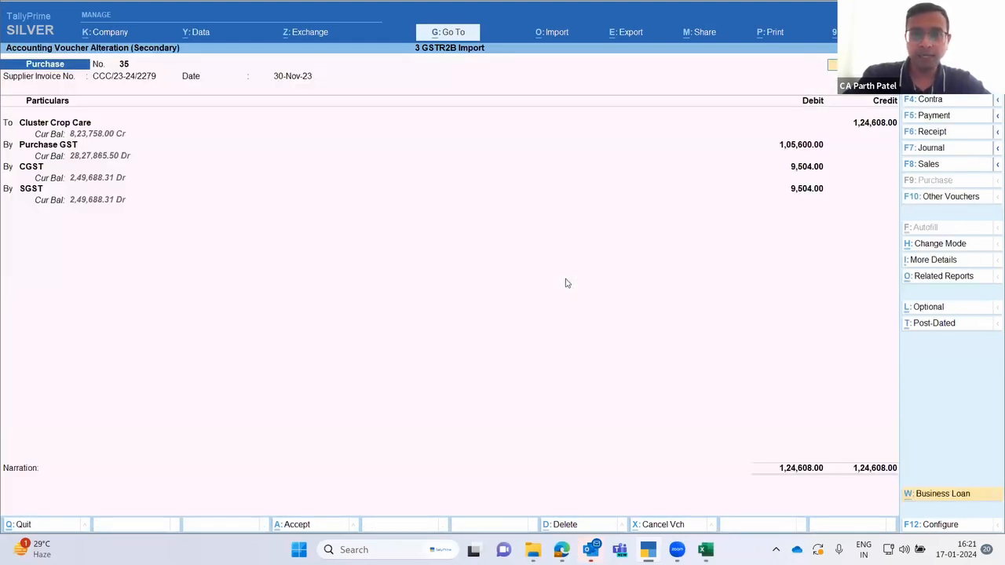
{"action": "key", "text": "Escape"}
{"action": "key", "text": "Return"}
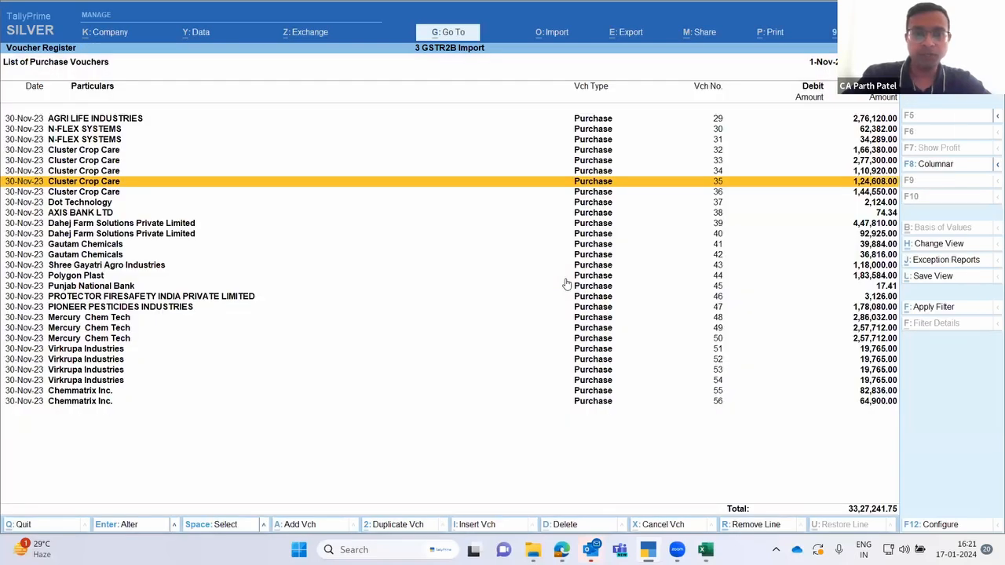
- Look through the remaining November purchase vouchers below voucher 35 and return to the Statistics report
{"action": "key", "text": "Down"}
{"action": "key", "text": "Down"}
{"action": "key", "text": "Down"}
{"action": "key", "text": "Down"}
{"action": "key", "text": "Down"}
{"action": "key", "text": "Down"}
{"action": "key", "text": "Down"}
{"action": "key", "text": "Down"}
{"action": "key", "text": "Down"}
{"action": "key", "text": "Down"}
{"action": "key", "text": "Down"}
{"action": "key", "text": "Down"}
{"action": "key", "text": "Escape"}
{"action": "key", "text": "Escape"}
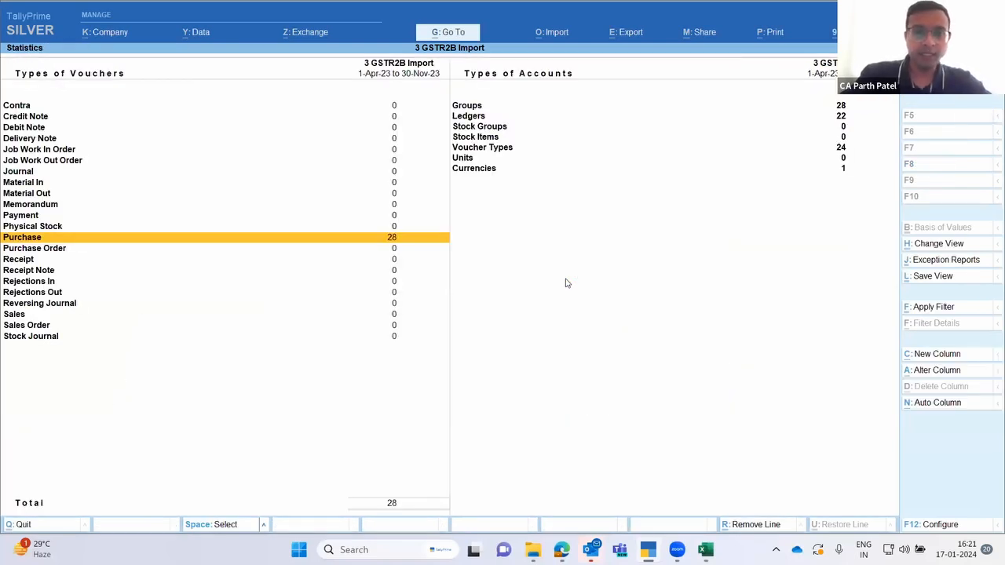
- Leave the Statistics report, go back to Display More Reports and highlight Account Books
{"action": "key", "text": "Escape"}
{"action": "key", "text": "Up"}
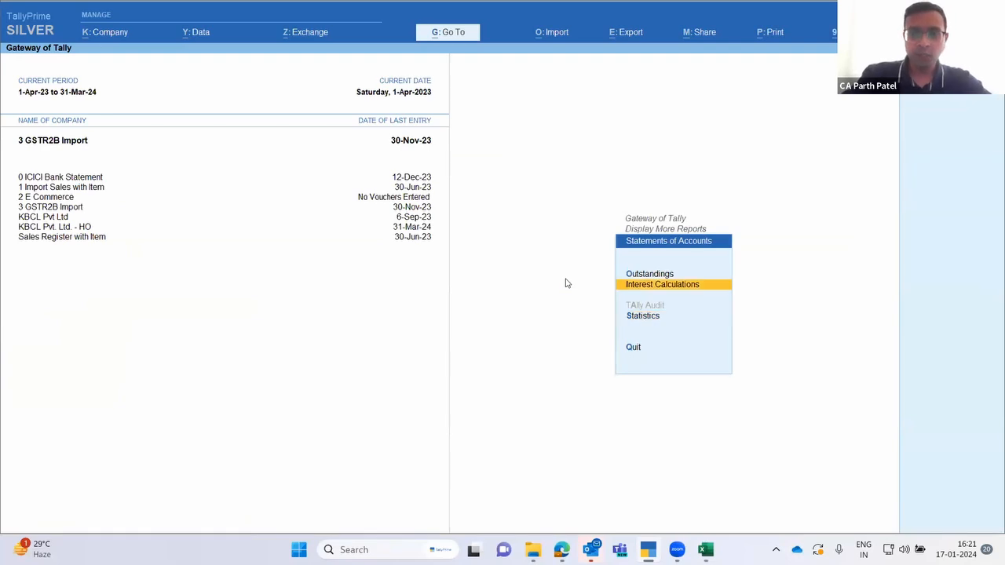
{"action": "key", "text": "Up"}
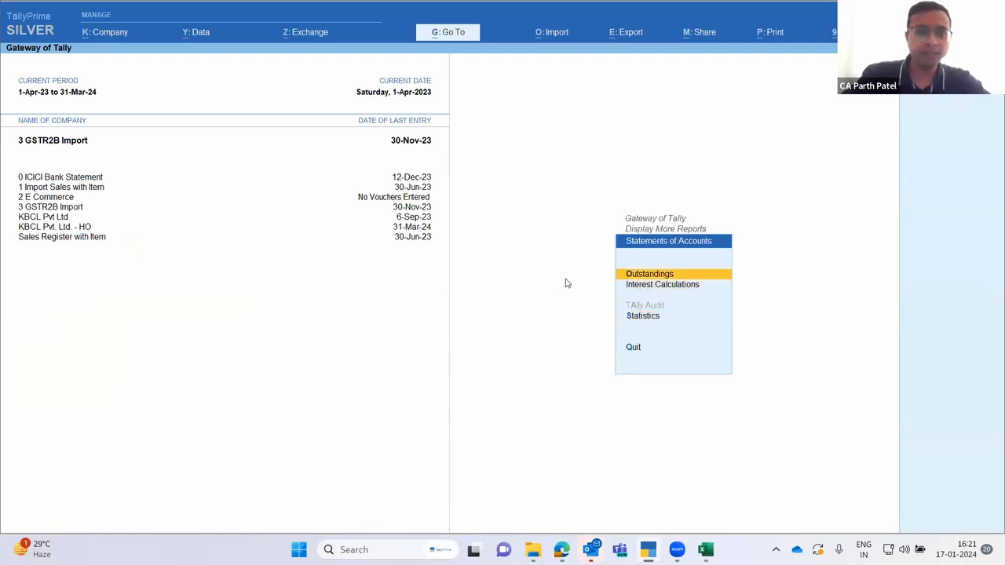
{"action": "key", "text": "Escape"}
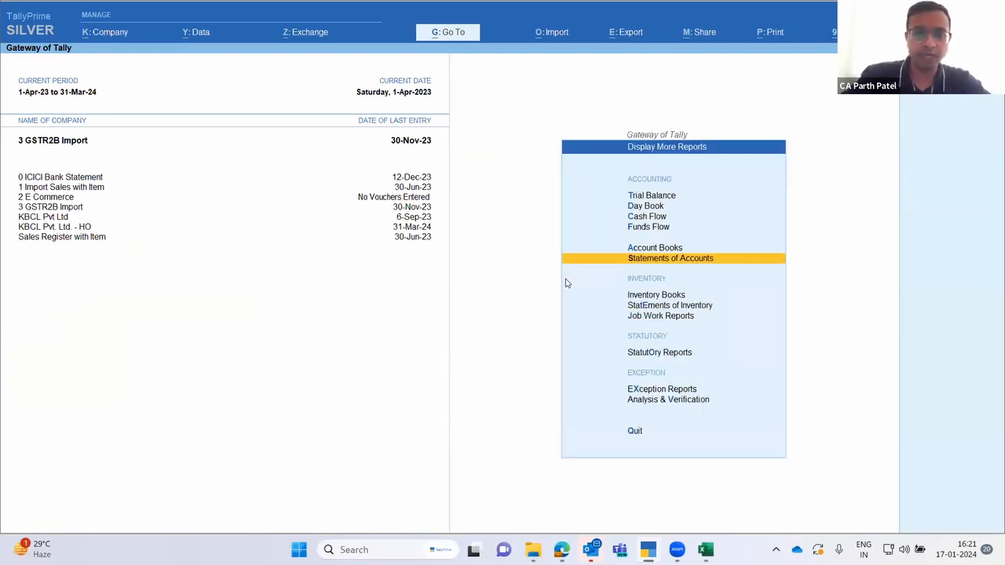
{"action": "key", "text": "Up"}
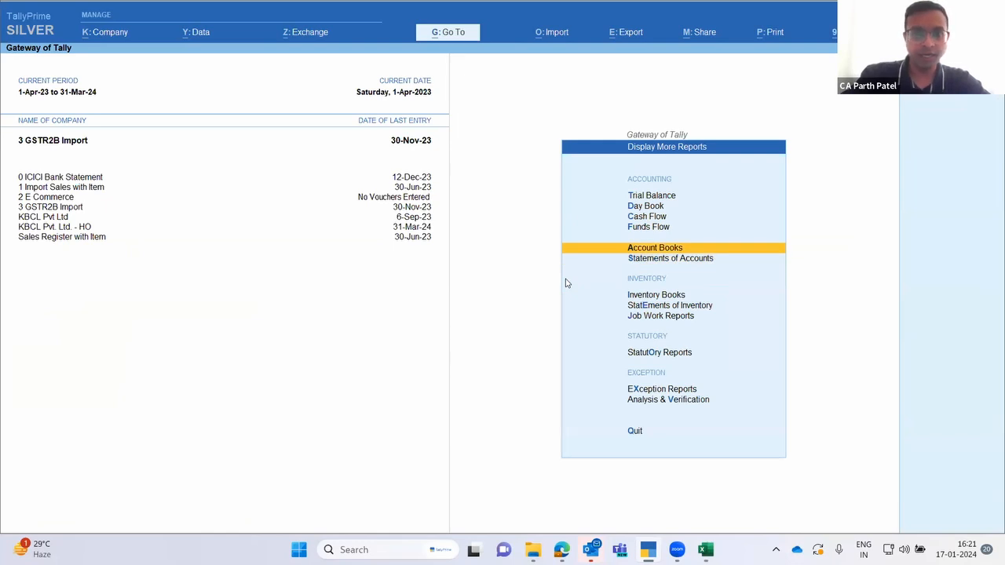